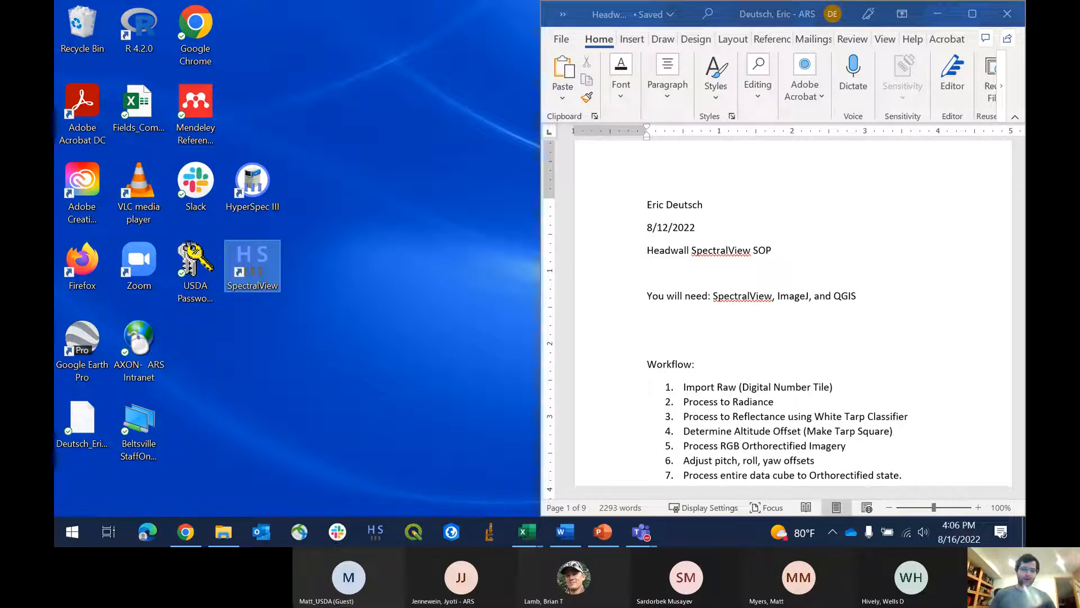
# Step: Narrow the Word document window to uncover more of the desktop
pyautogui.click(542, 186)
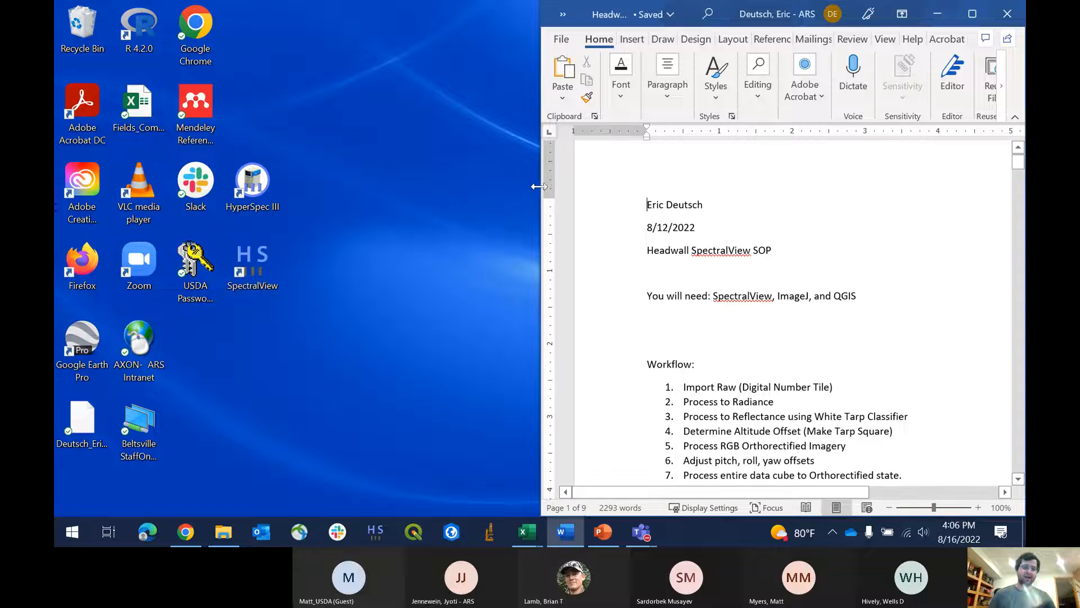
pyautogui.moveTo(539, 186); pyautogui.dragTo(611, 210)
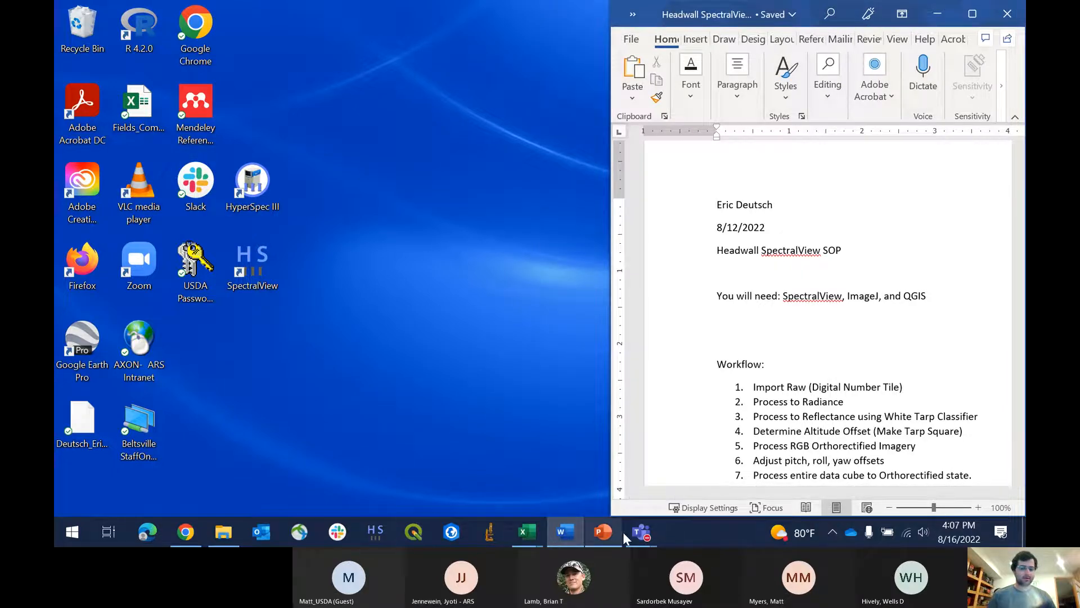
# Step: Bring up the Teams meeting window to check the call's participants, and minimize it again
pyautogui.click(640, 531)
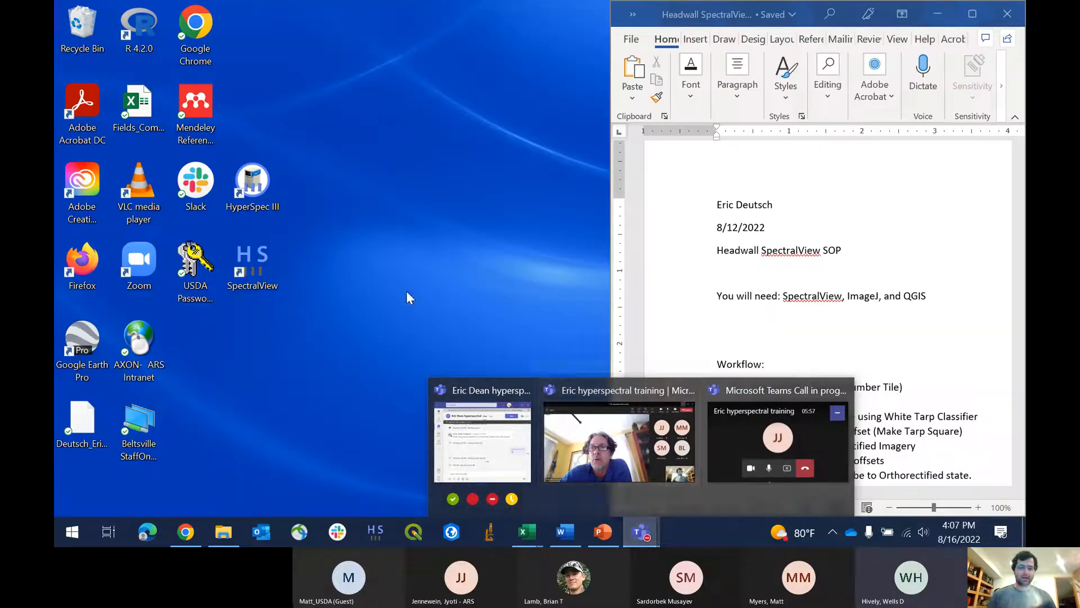
pyautogui.moveTo(593, 411)
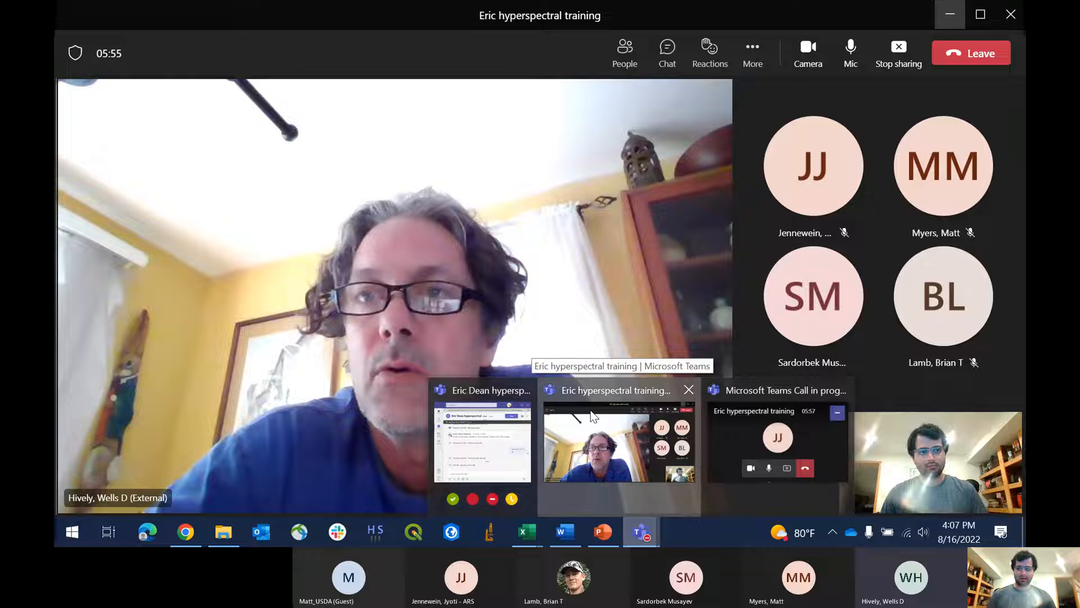
pyautogui.click(591, 411)
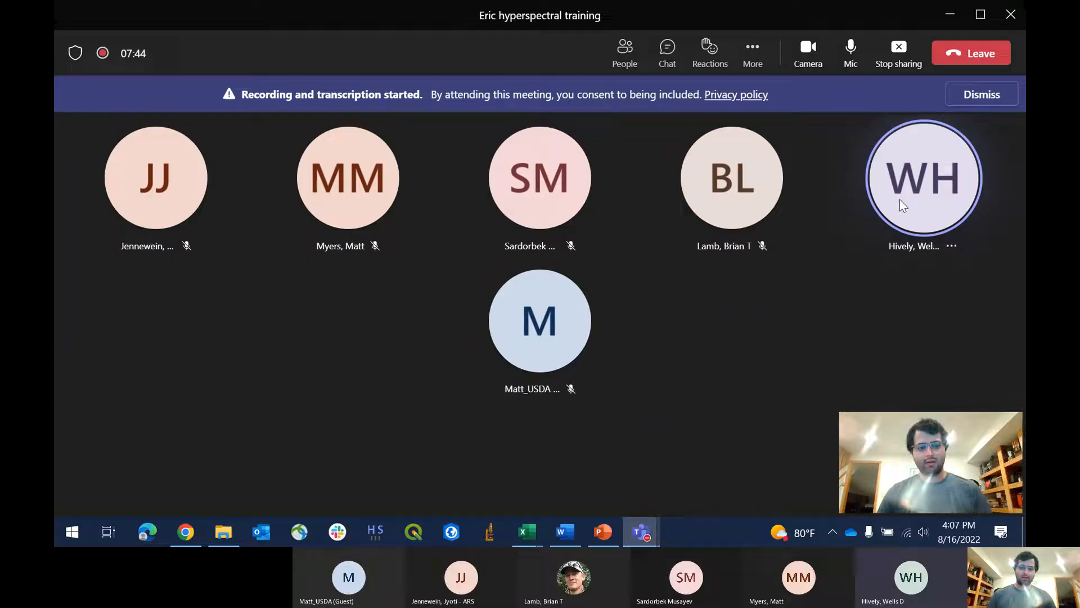
pyautogui.click(950, 14)
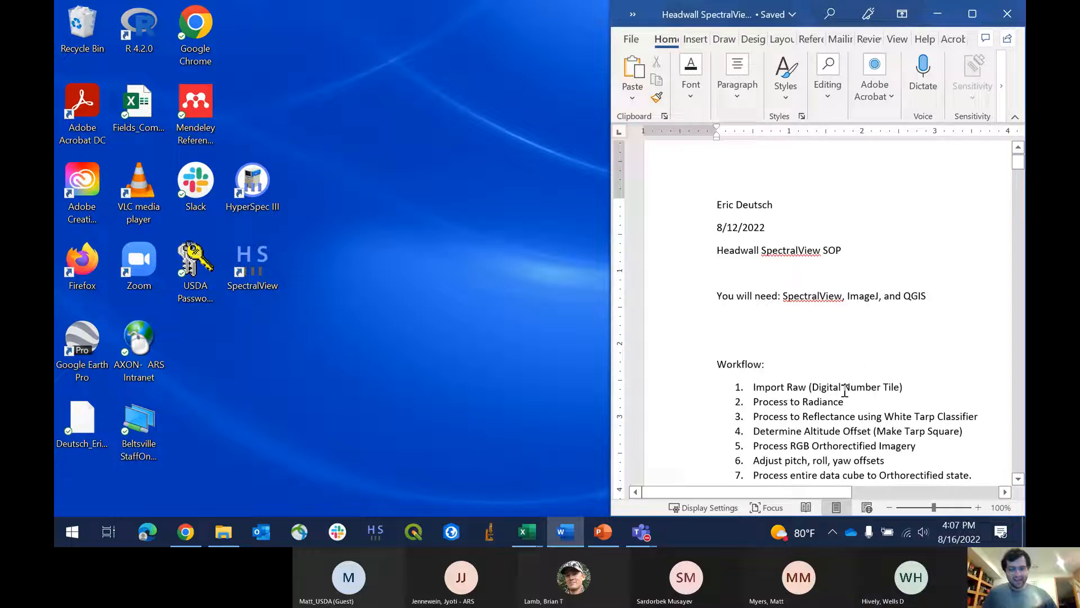
# Step: Enlarge the Headwall SpectralView SOP document in Word, read its numbered workflow list, and put the window away
pyautogui.doubleClick(797, 297)
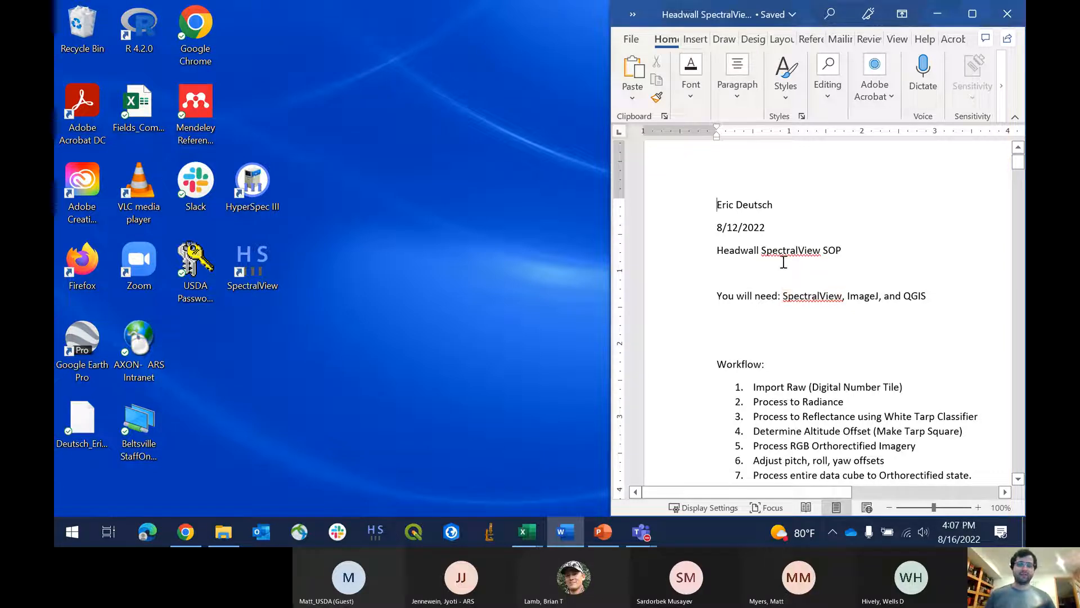
pyautogui.click(972, 14)
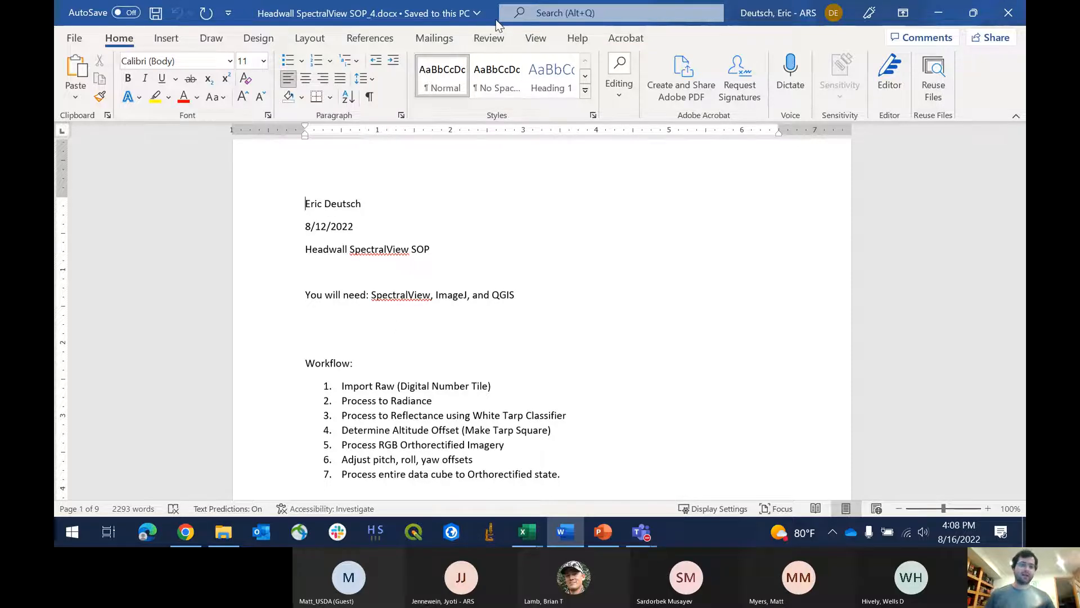
pyautogui.moveTo(498, 23); pyautogui.dragTo(733, 90)
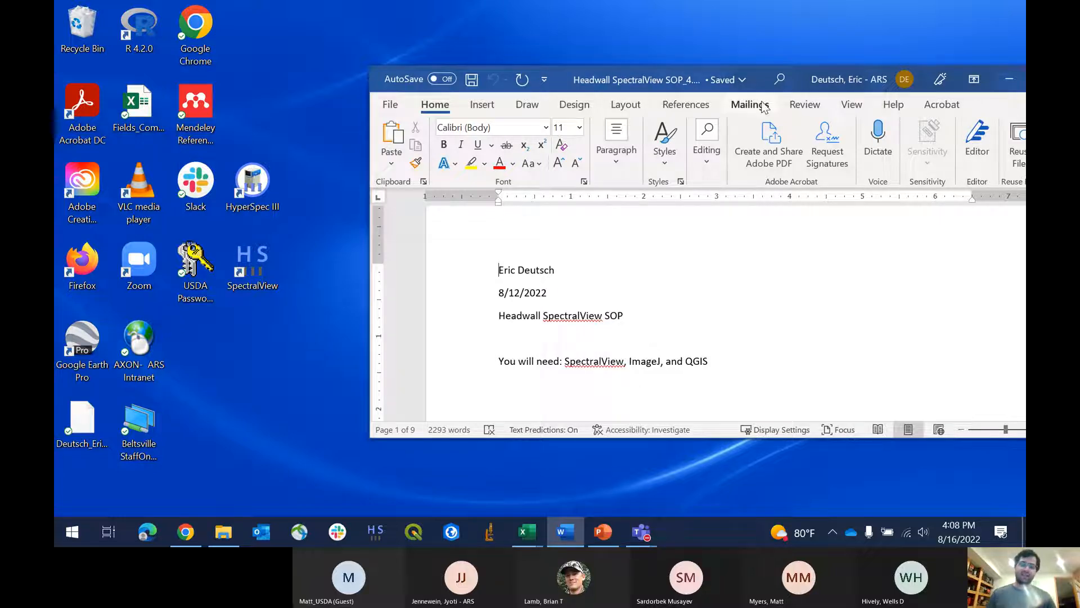
pyautogui.moveTo(798, 82); pyautogui.dragTo(708, 90)
pyautogui.scroll(-4, 591, 322)
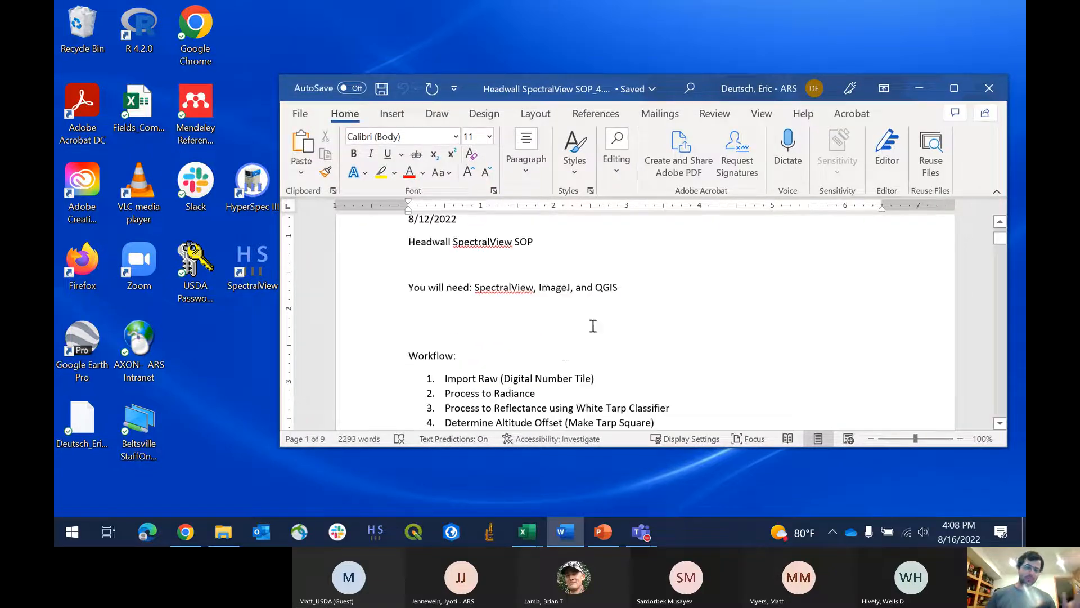
pyautogui.scroll(-3, 540, 319)
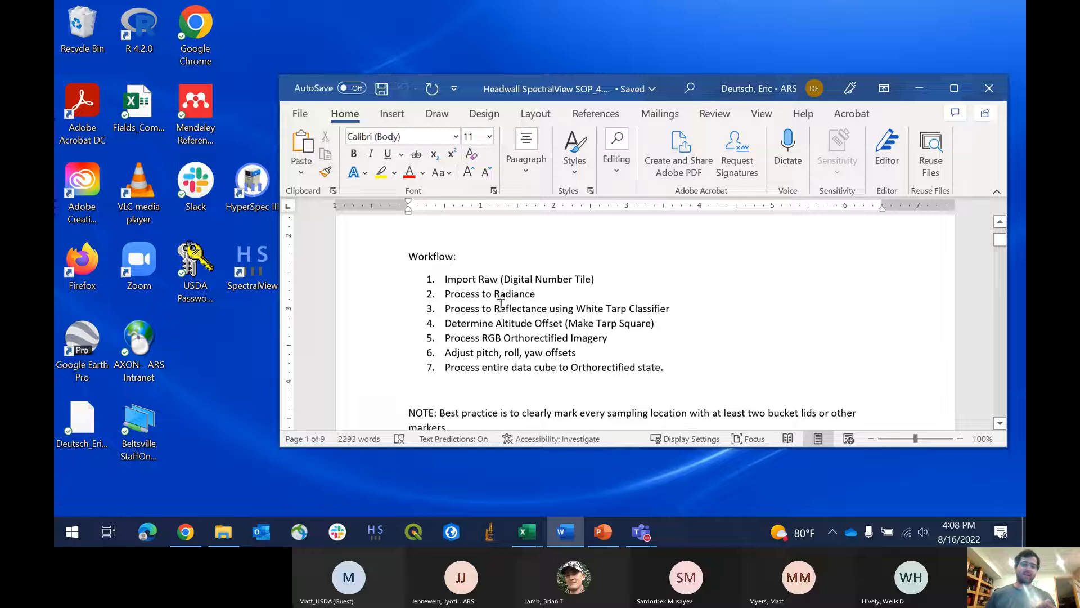
pyautogui.moveTo(706, 93); pyautogui.dragTo(706, 0)
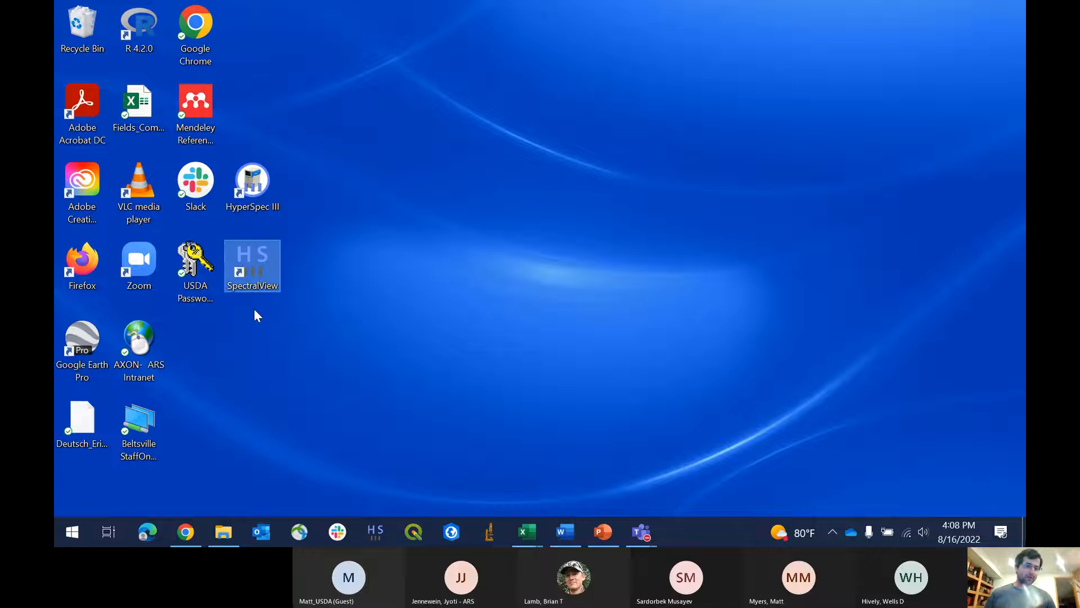
# Step: Switch to Chrome, maximize it, and open the headwall.supportsystem.com/open.php result of the "headwall customer support ticket" search
pyautogui.click(249, 290)
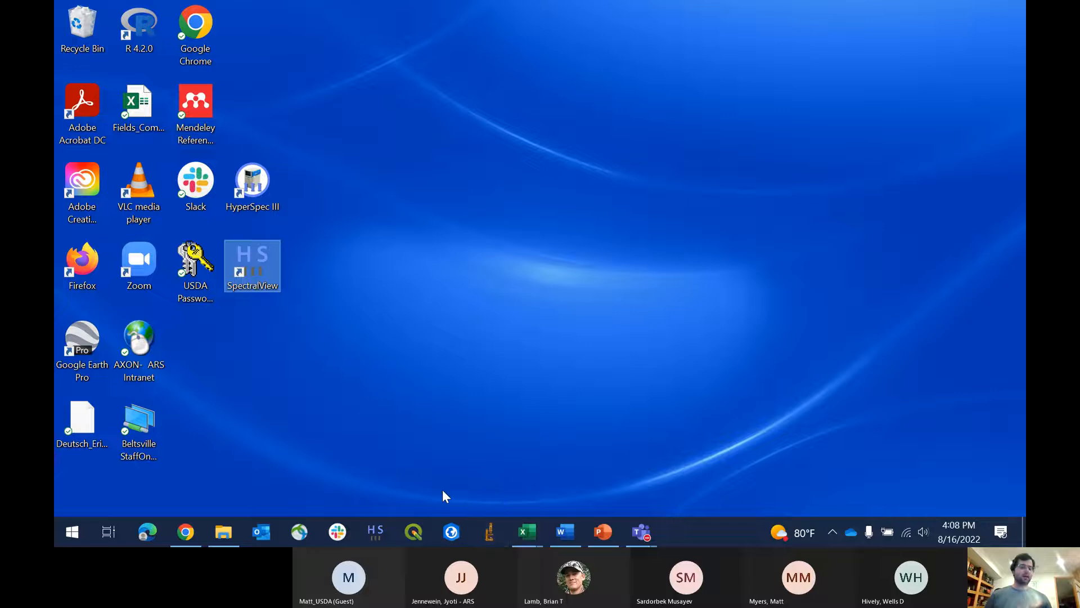
pyautogui.click(187, 531)
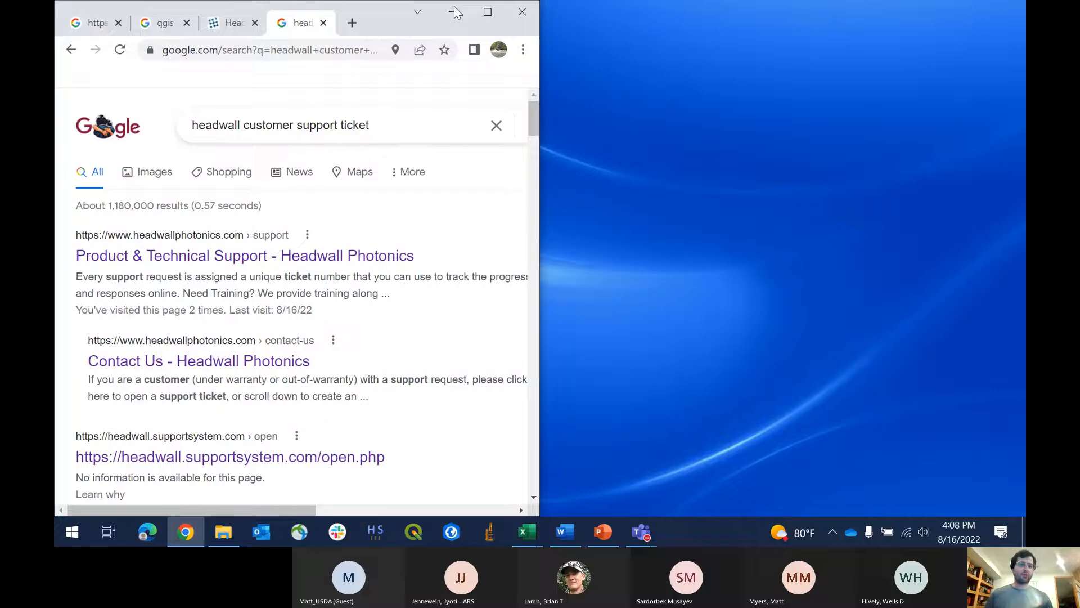
pyautogui.click(487, 12)
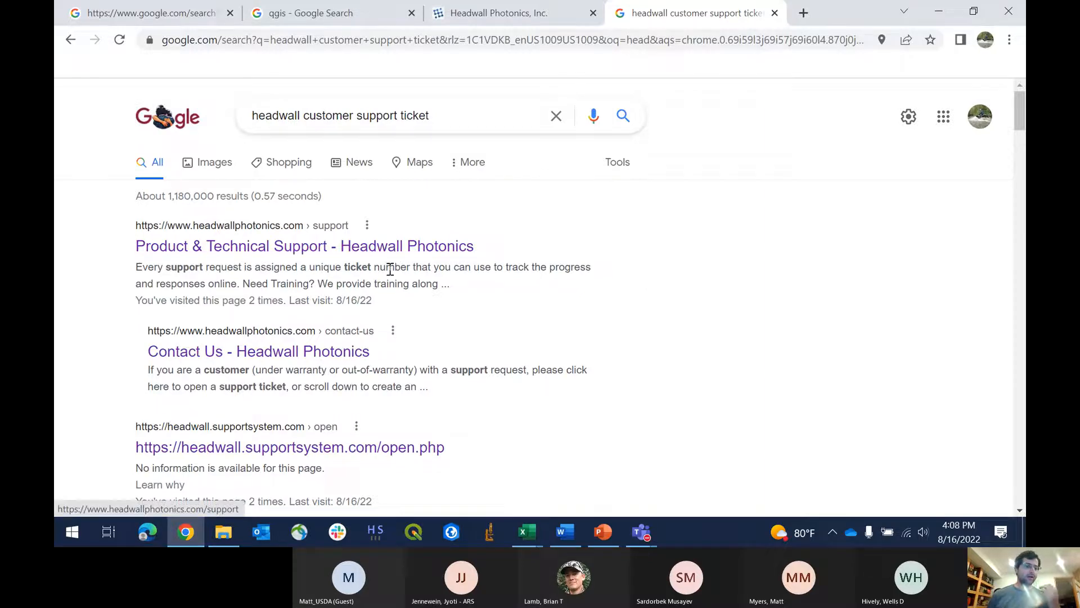
pyautogui.scroll(-1, 373, 332)
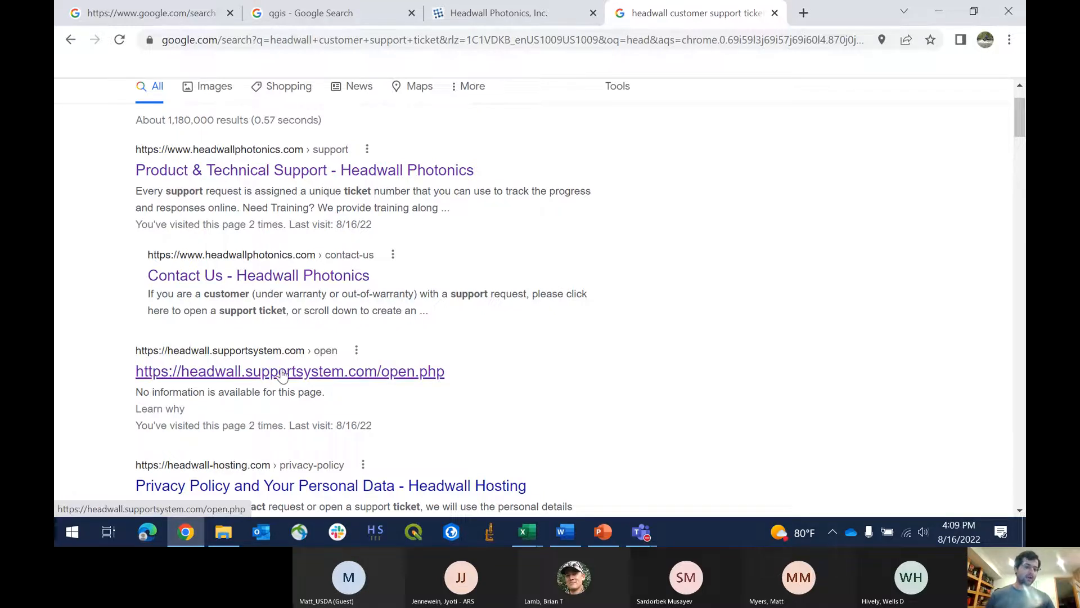
pyautogui.scroll(1, 284, 379)
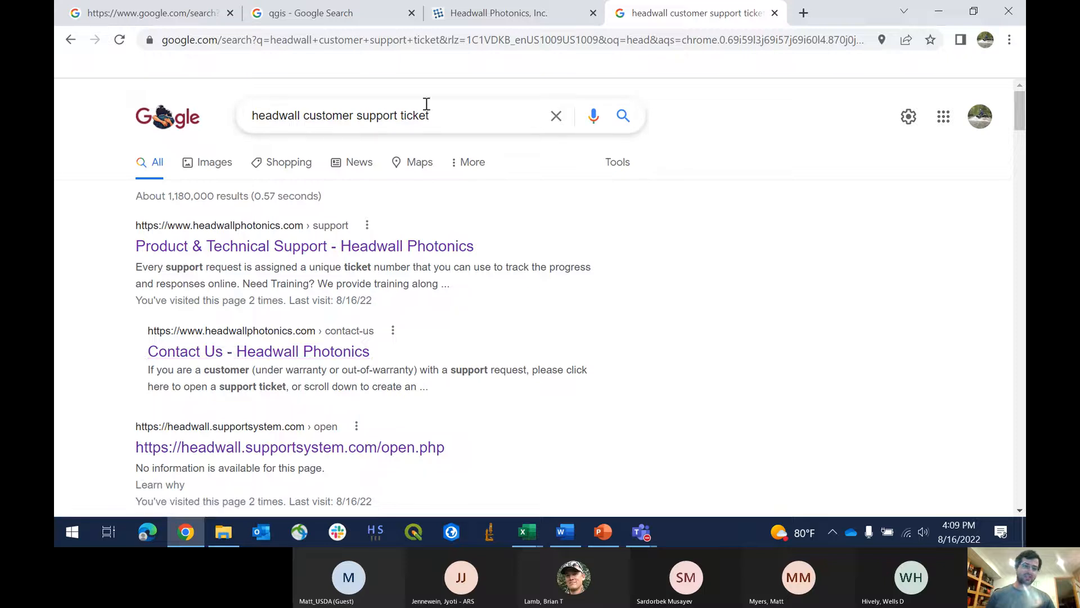
pyautogui.scroll(-1, 306, 297)
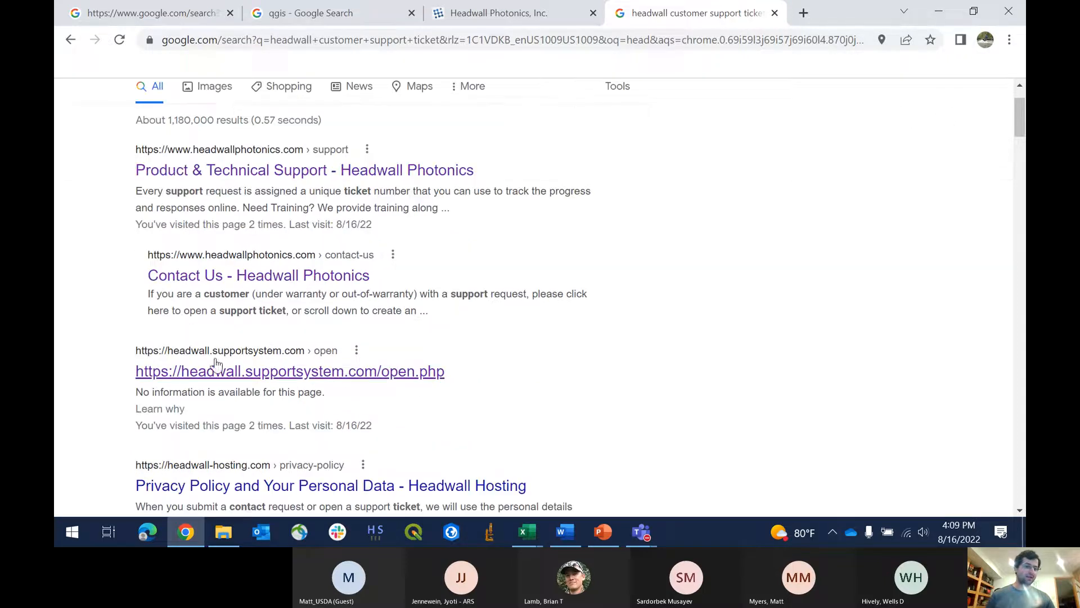
pyautogui.click(252, 372)
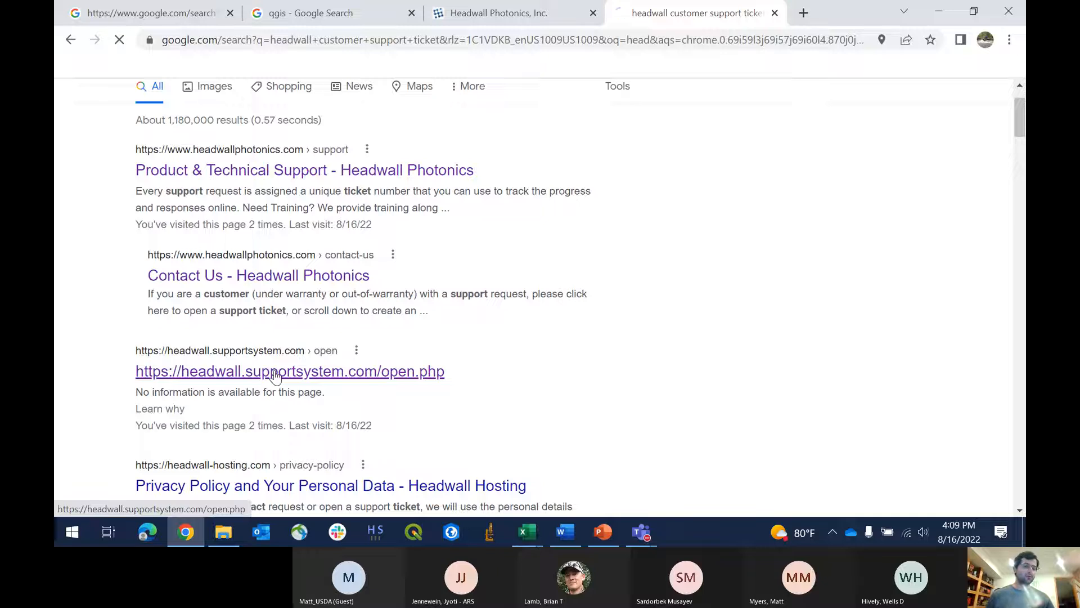
# Step: Set the support ticket's help topic to License Request
pyautogui.scroll(-3, 309, 302)
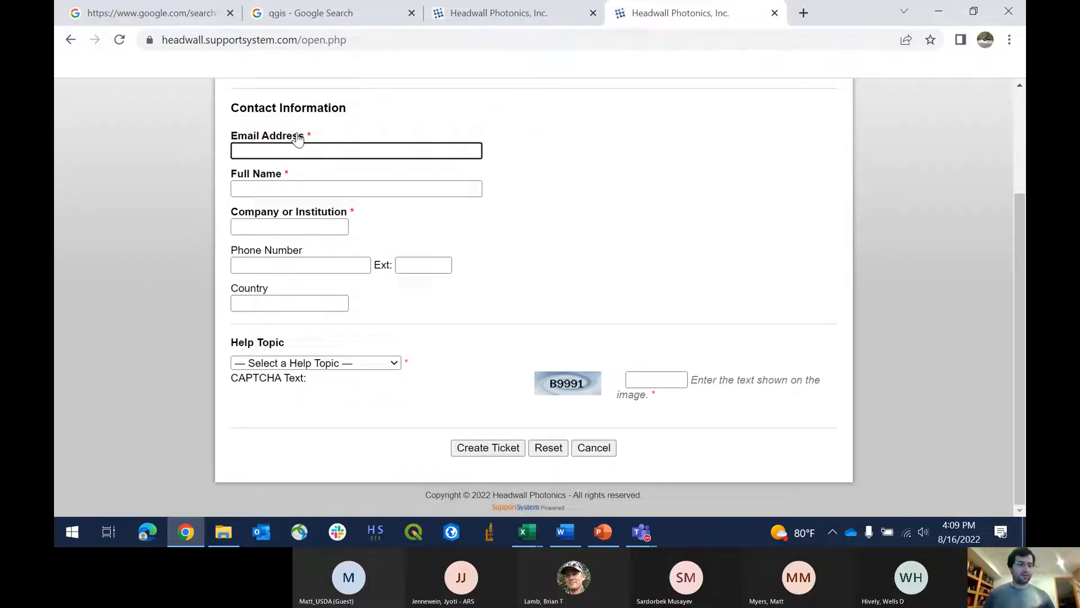
pyautogui.click(297, 364)
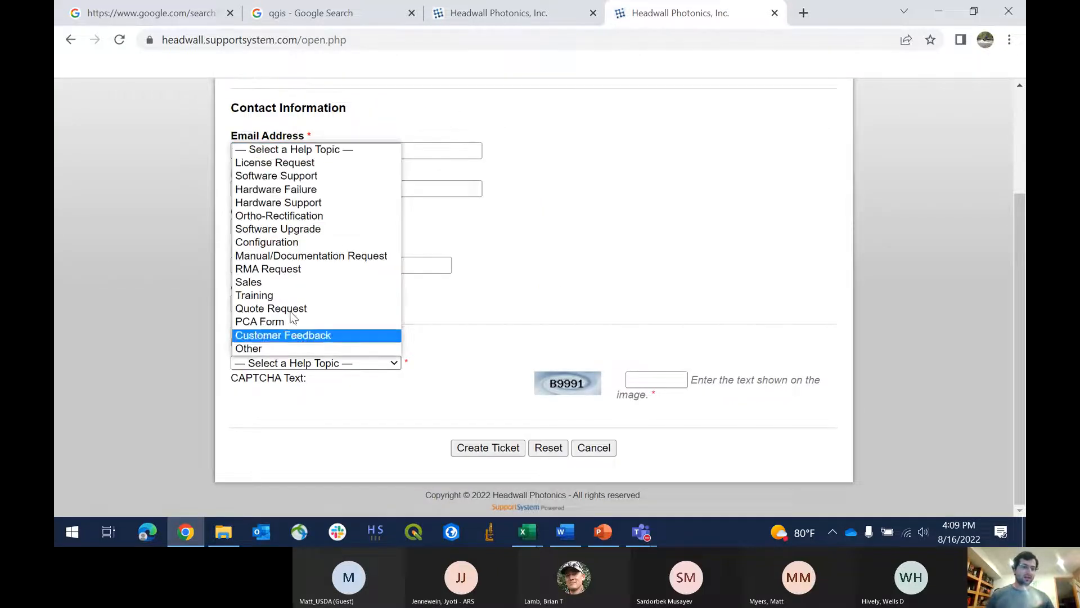
pyautogui.click(279, 166)
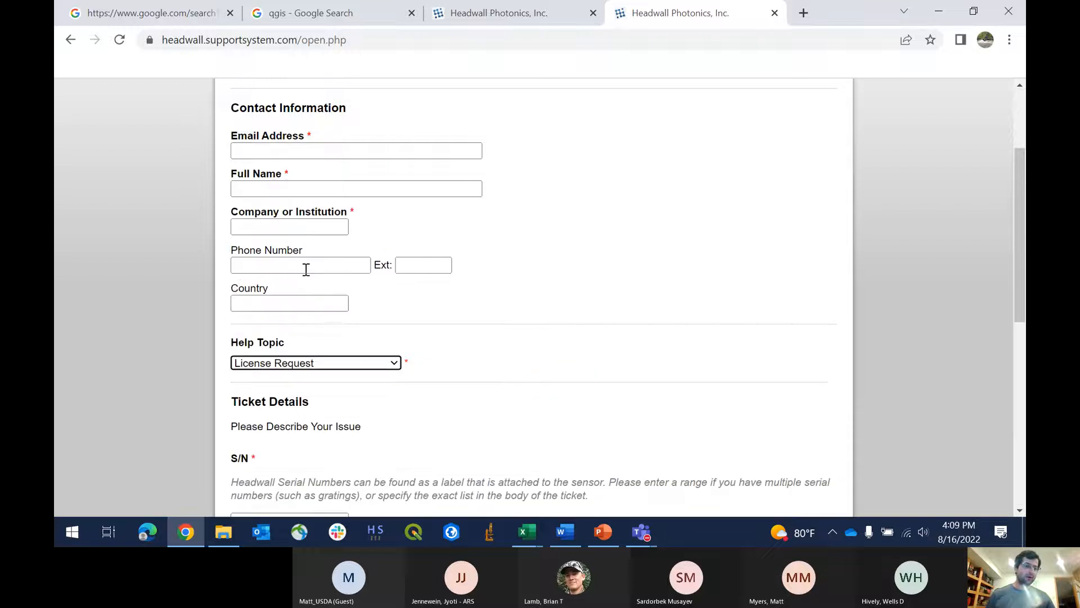
# Step: Examine the serial number, issue summary, description and file attachment fields in the ticket details
pyautogui.scroll(-4, 343, 312)
pyautogui.click(277, 292)
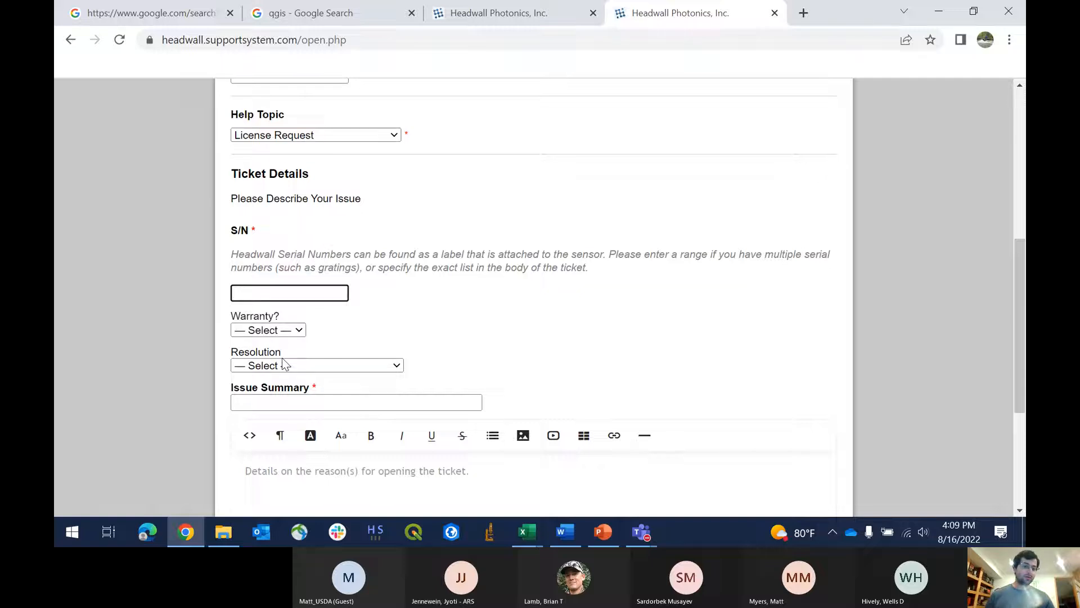
pyautogui.scroll(-3, 275, 360)
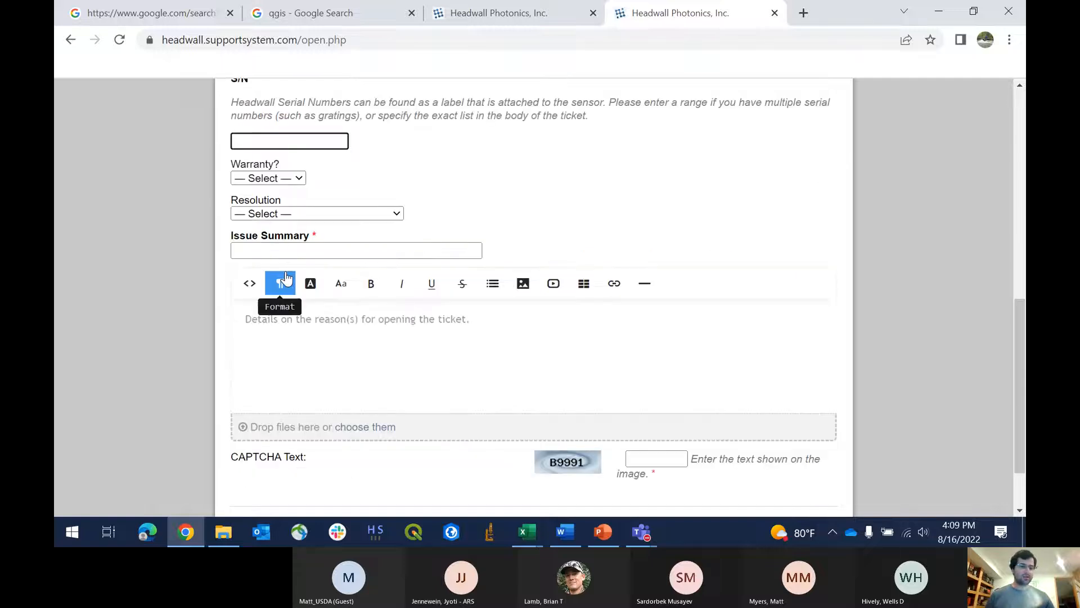
pyautogui.click(282, 252)
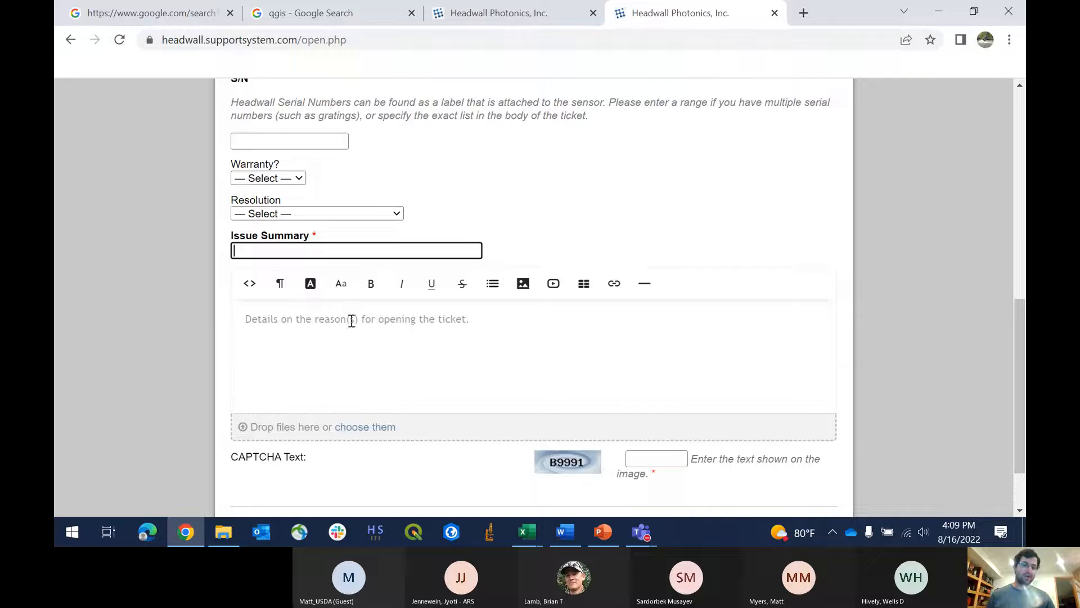
pyautogui.scroll(-2, 390, 323)
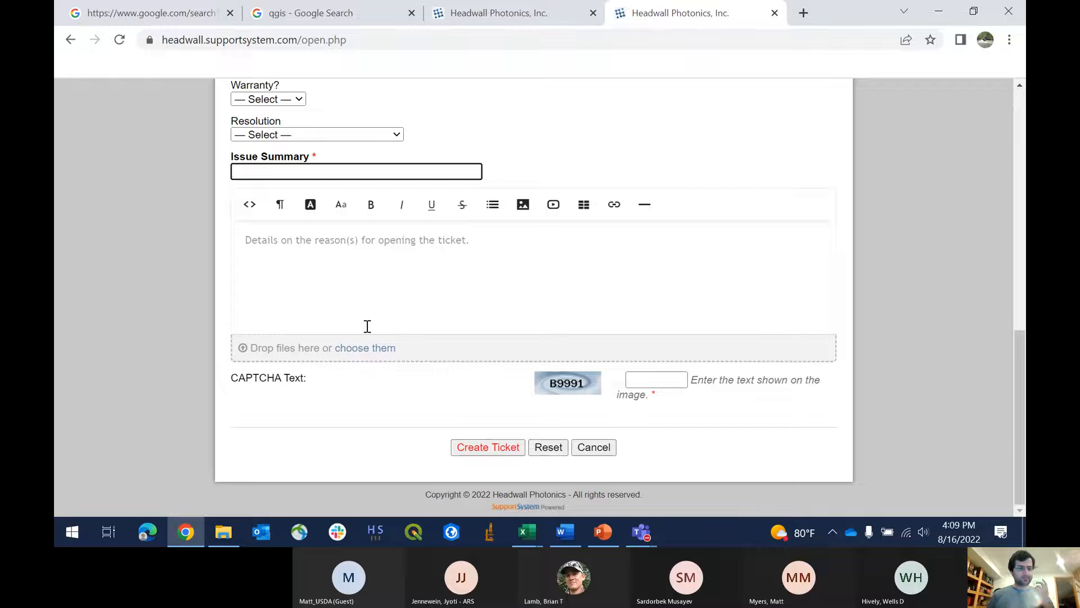
pyautogui.scroll(2, 367, 327)
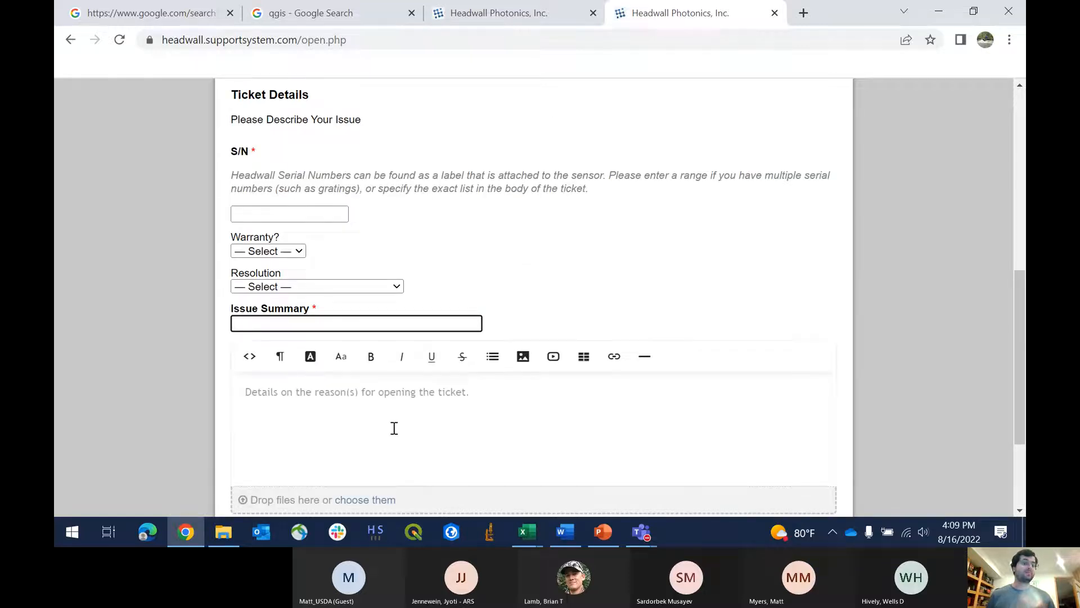
pyautogui.click(394, 428)
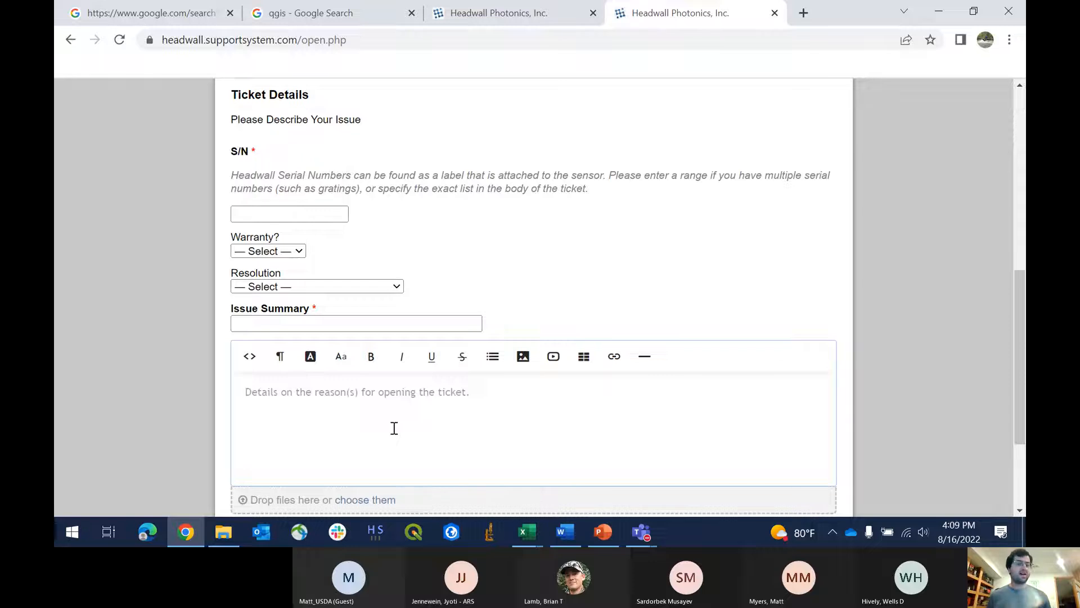
# Step: Switch to SpectralView, view the dialog for saving a license request file, and cancel it without saving
pyautogui.click(376, 530)
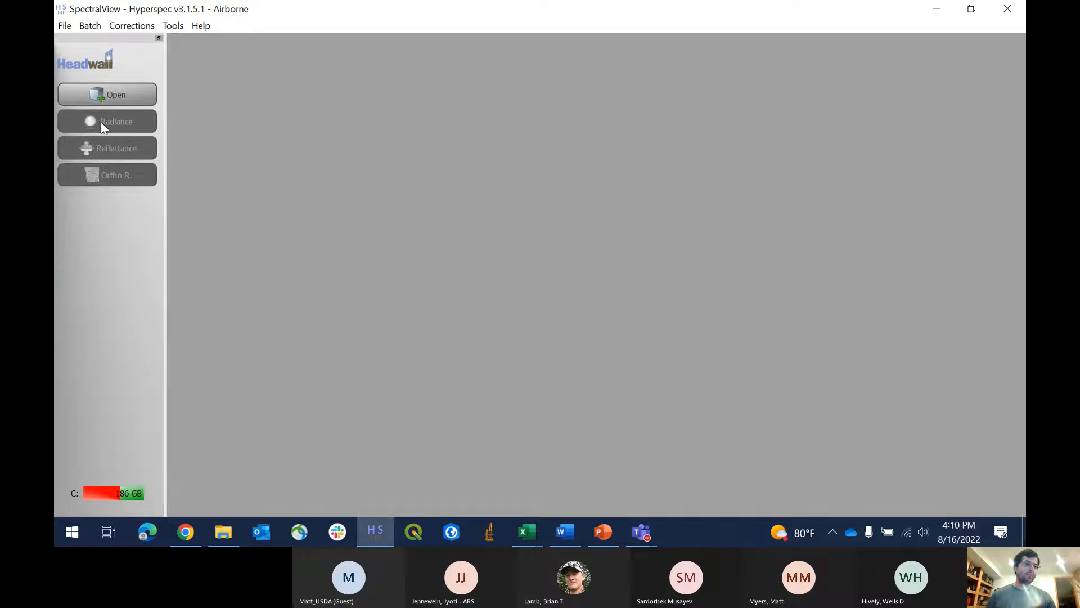
pyautogui.click(66, 27)
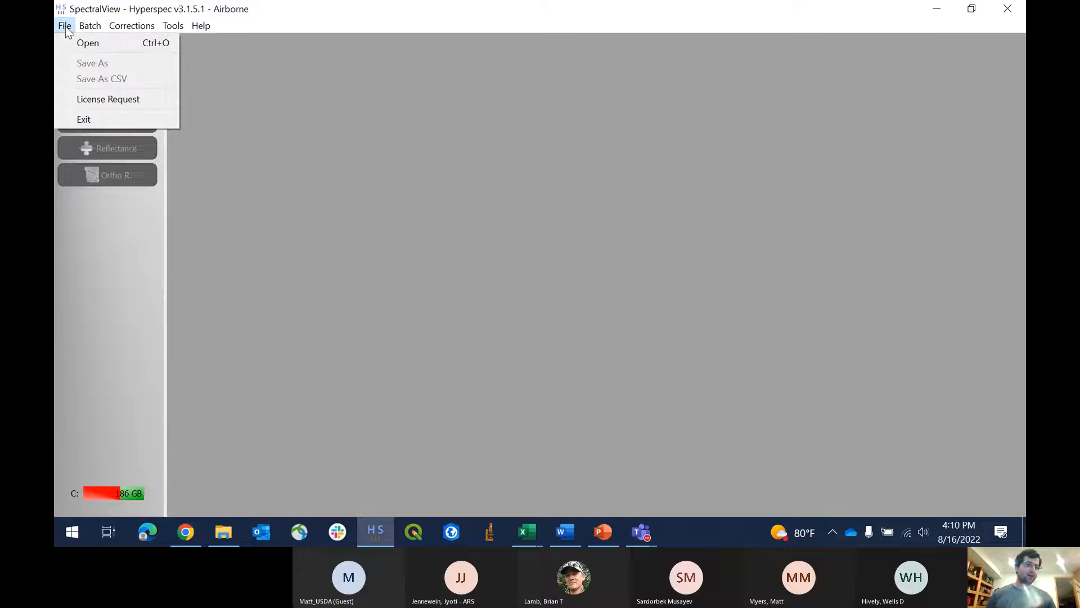
pyautogui.click(96, 99)
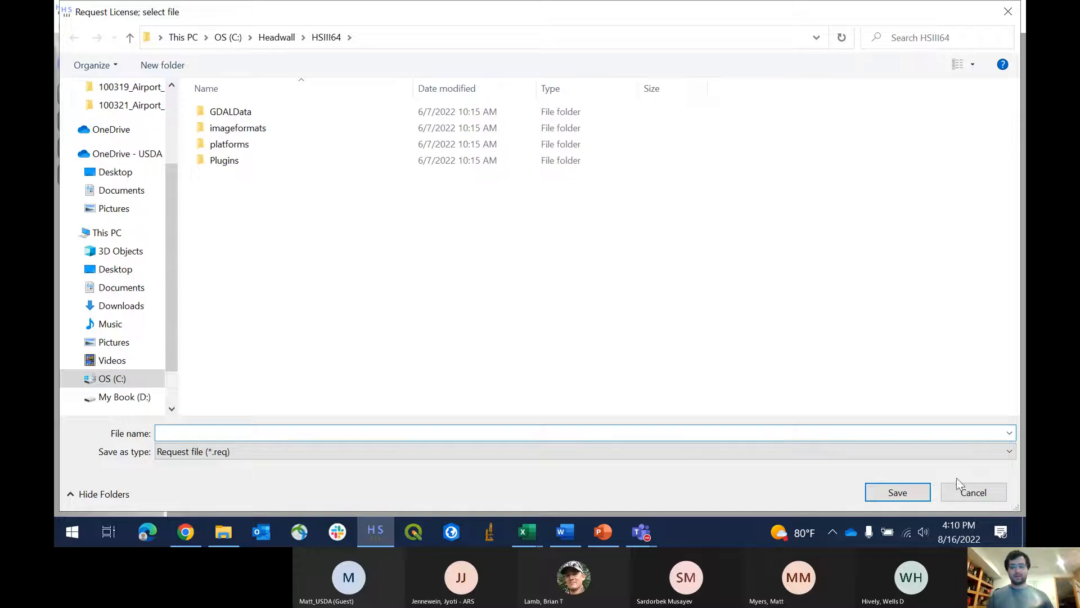
pyautogui.click(965, 494)
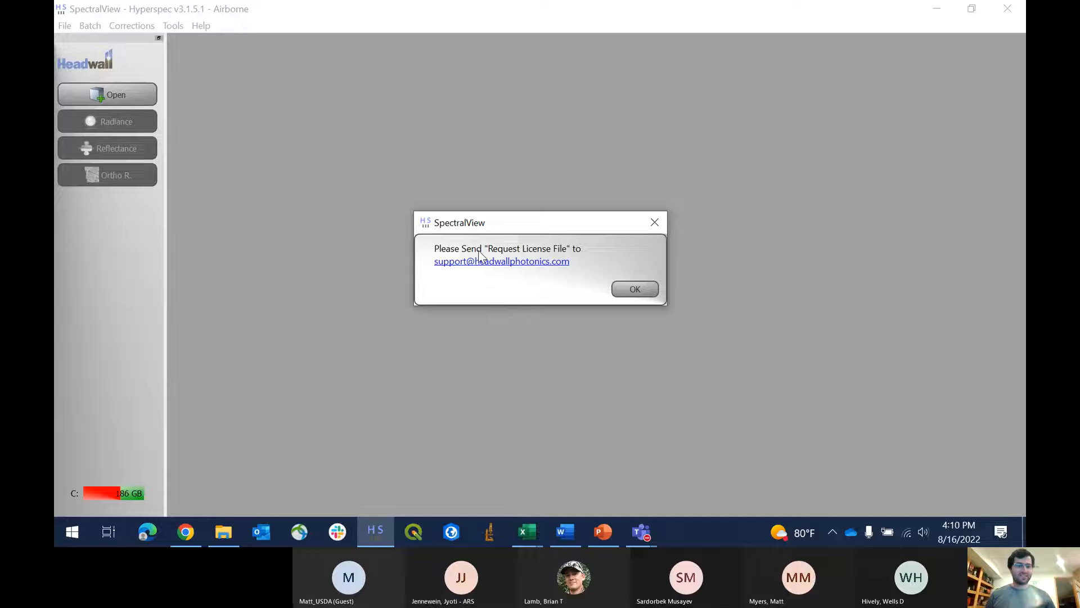
pyautogui.click(655, 223)
# Step: Return to the support ticket form in Chrome and place the cursor in the ticket's description box
pyautogui.click(375, 530)
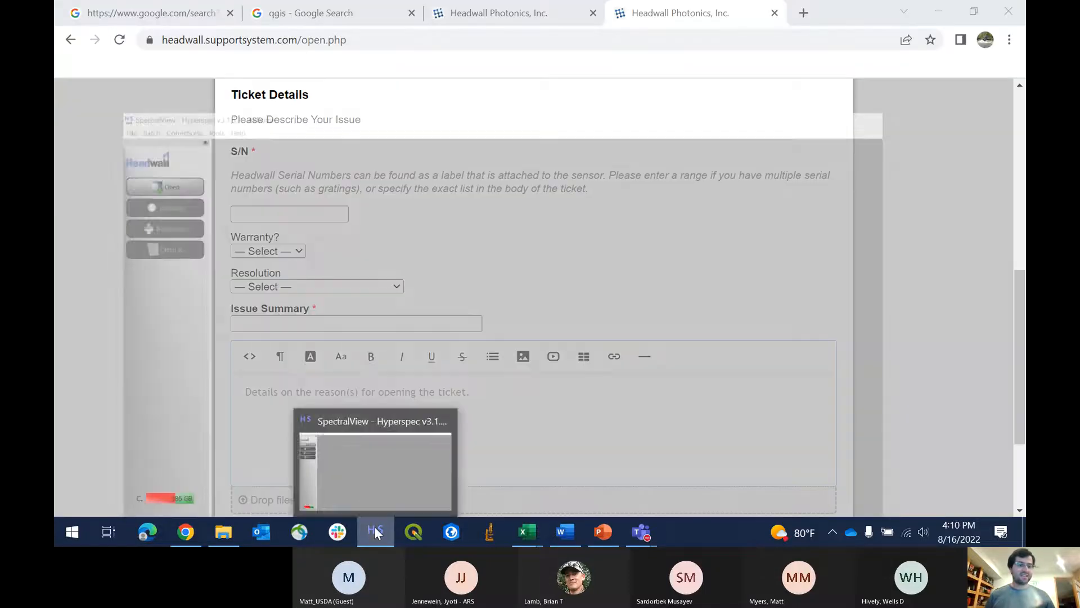
pyautogui.rightClick(375, 530)
pyautogui.click(140, 285)
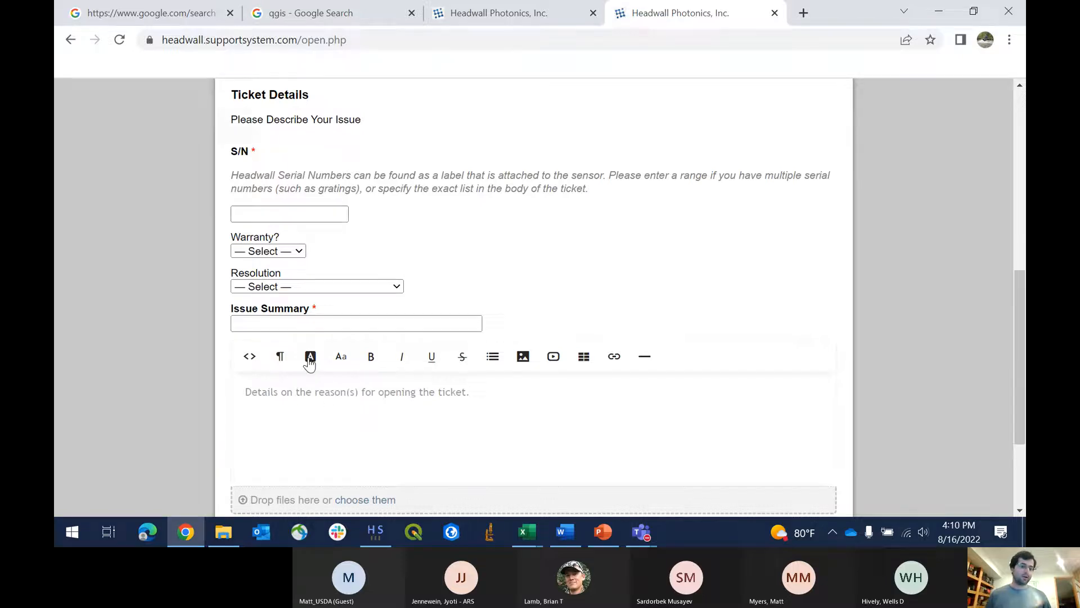
pyautogui.click(330, 404)
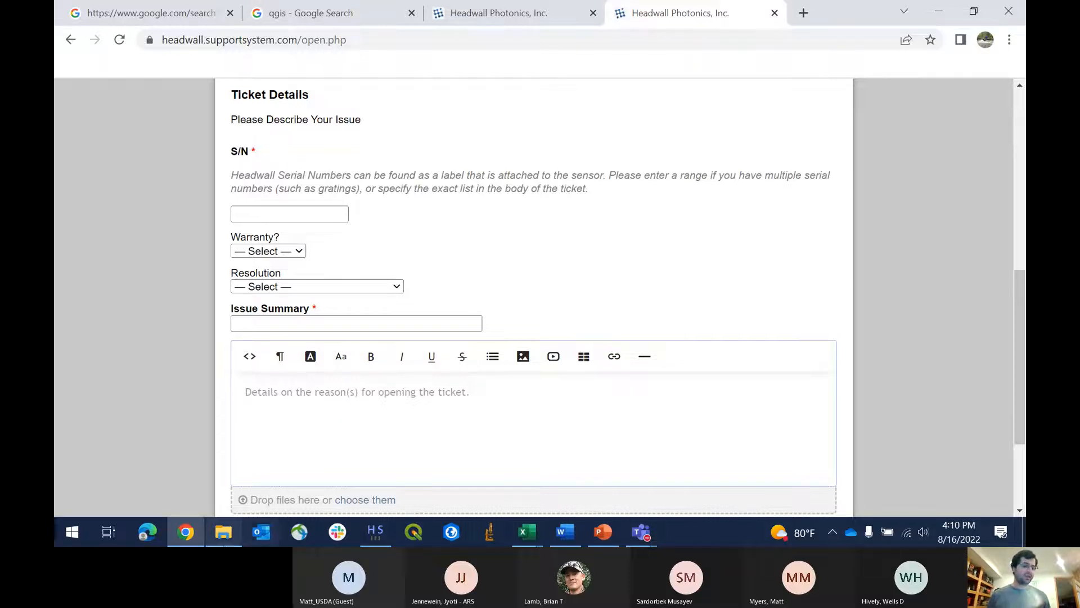
# Step: Switch to File Explorer, open the Headwall folder on the C: drive to view its contents, and minimize the window
pyautogui.click(223, 541)
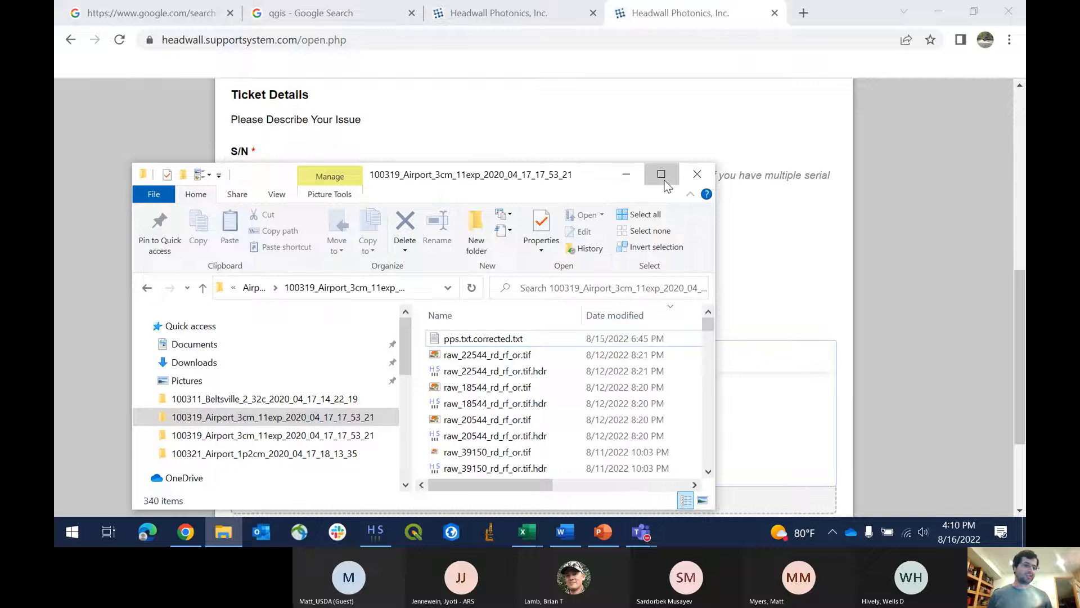
pyautogui.click(664, 184)
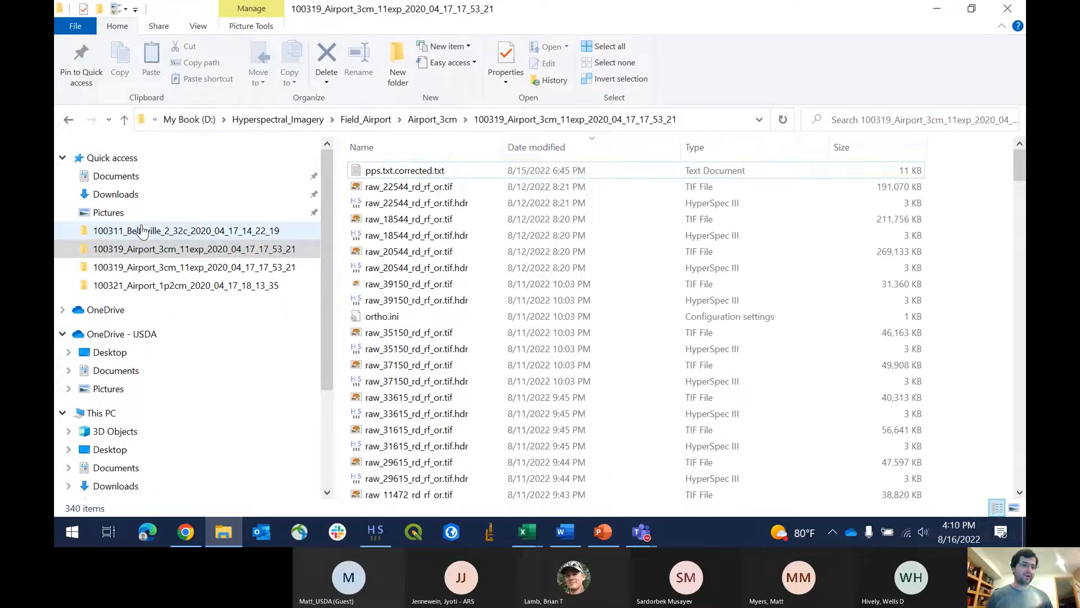
pyautogui.click(189, 119)
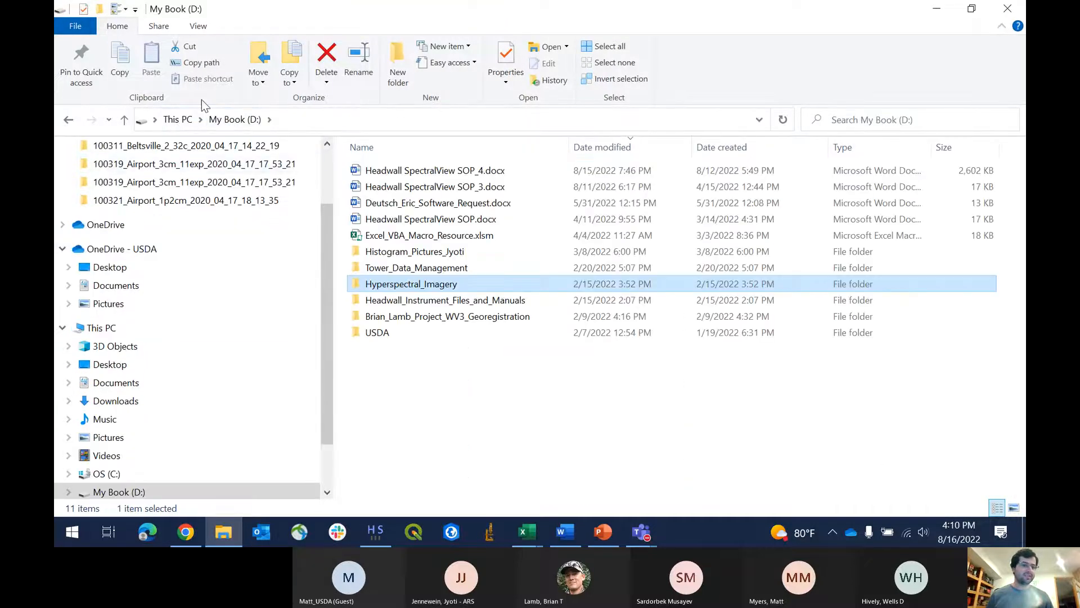
pyautogui.click(178, 119)
pyautogui.click(418, 341)
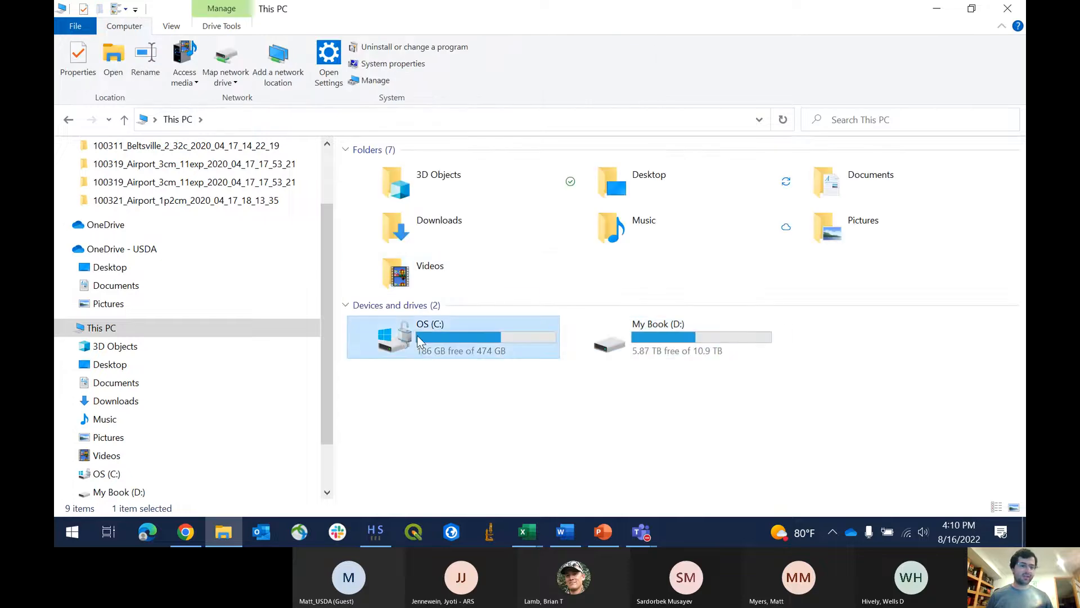
pyautogui.doubleClick(418, 342)
pyautogui.click(392, 254)
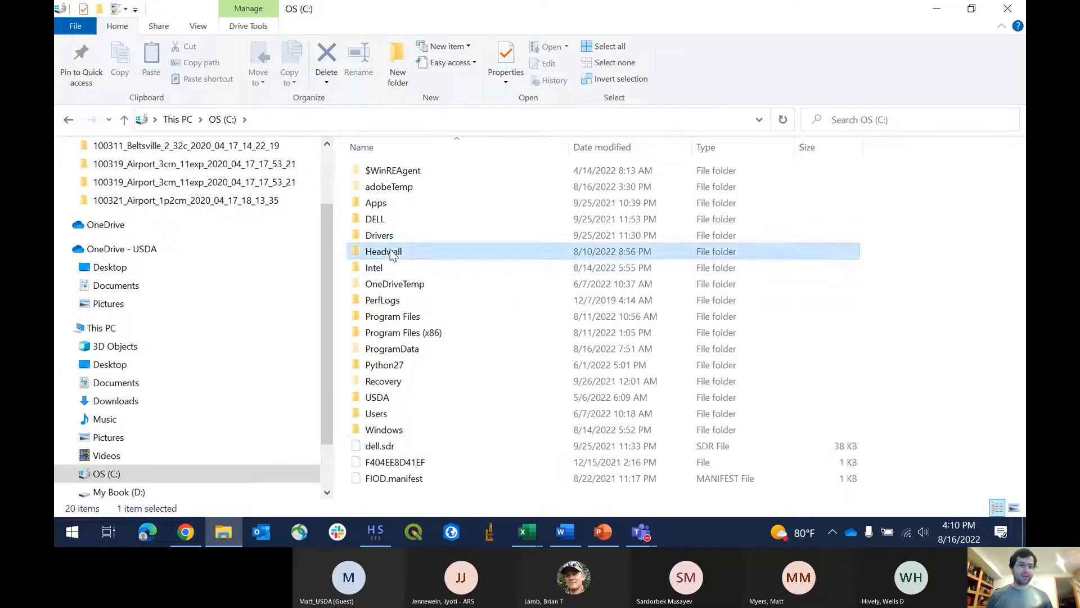
pyautogui.doubleClick(392, 254)
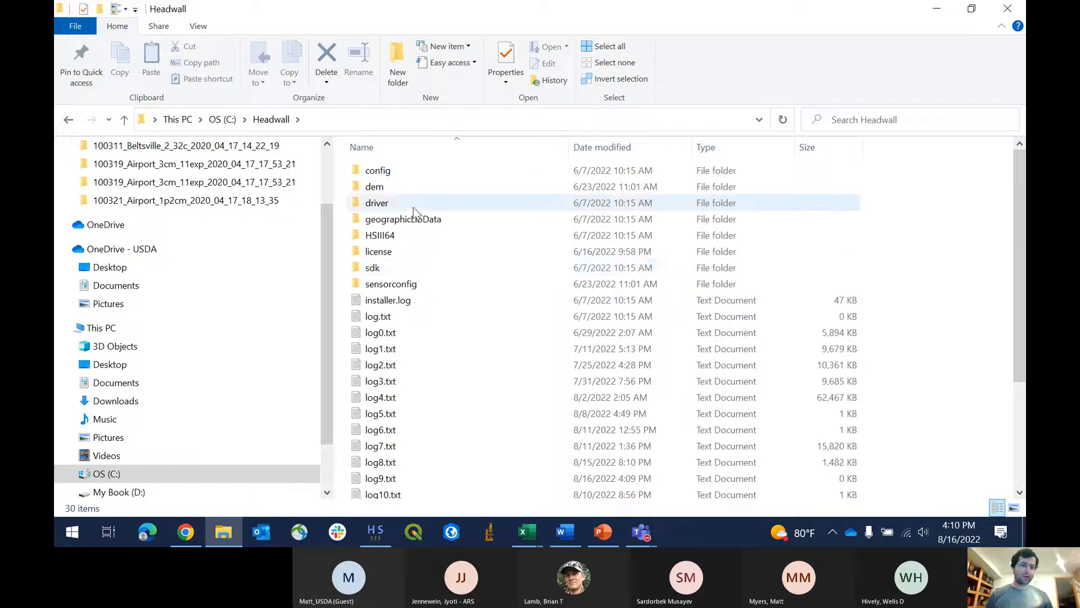
pyautogui.scroll(-3, 441, 413)
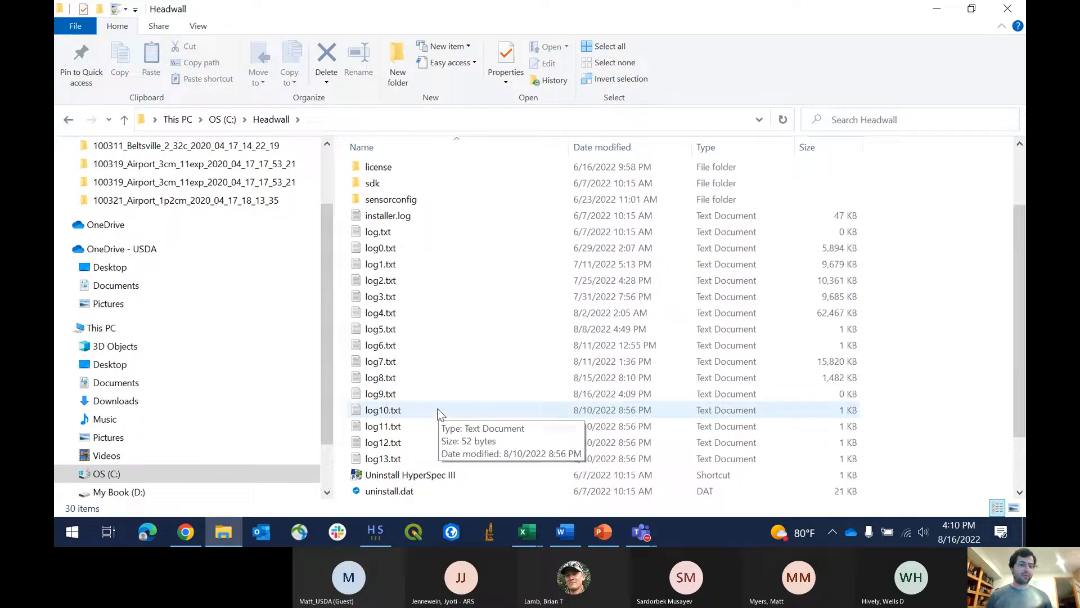
pyautogui.scroll(3, 440, 410)
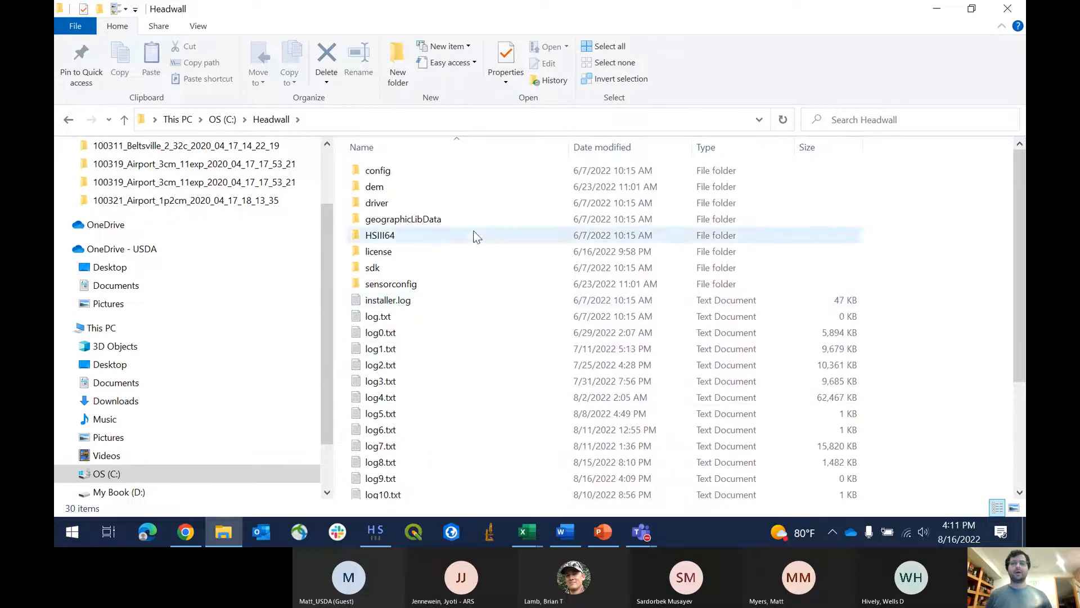
pyautogui.click(934, 9)
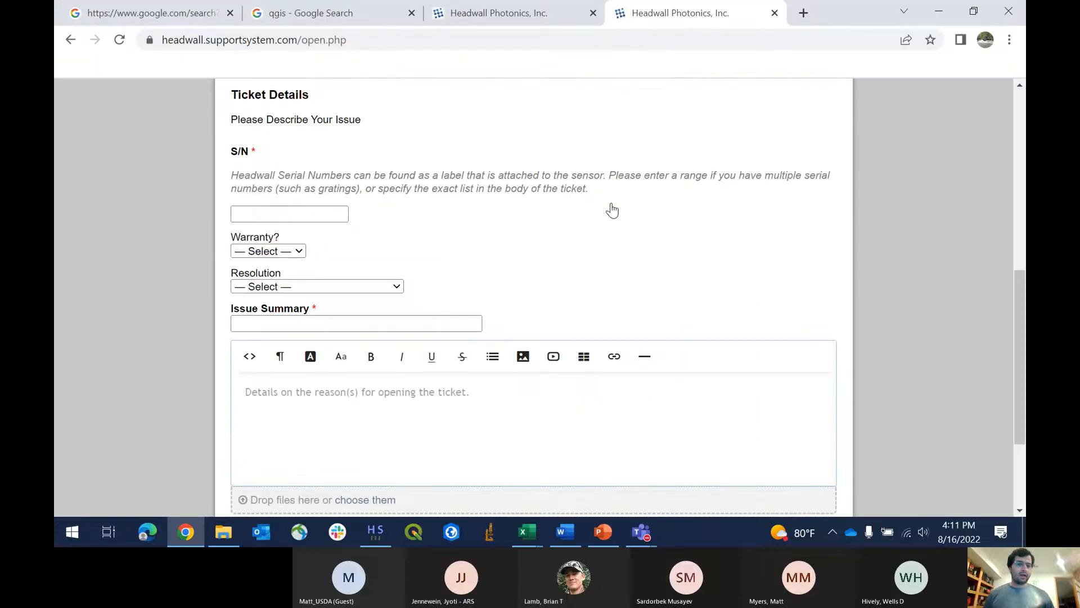
# Step: Close both Headwall support ticket tabs in Chrome, discarding the unsaved form changes
pyautogui.middleClick(666, 17)
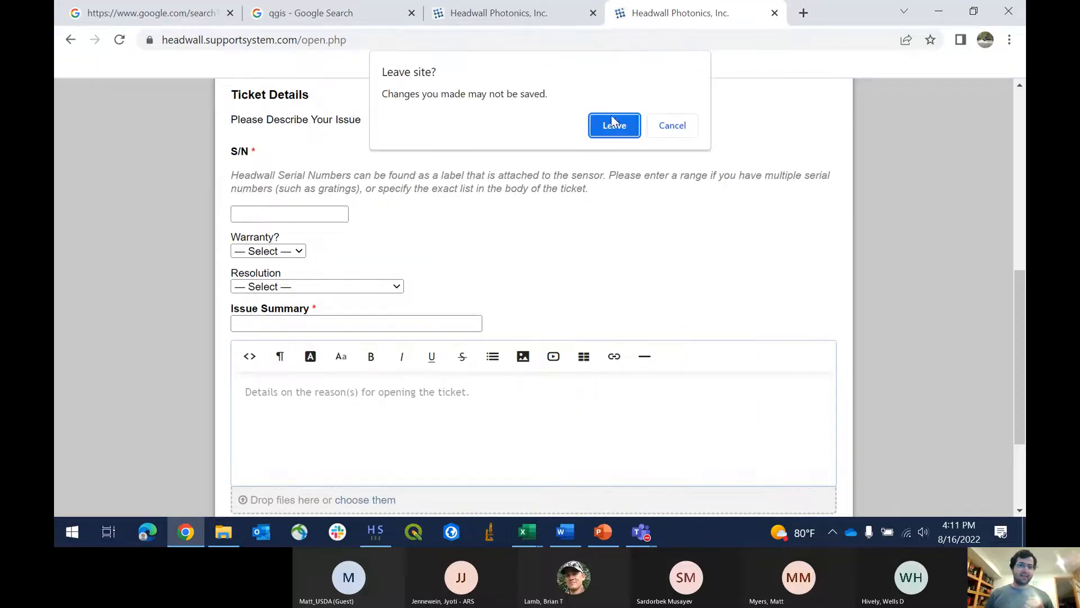
pyautogui.click(612, 124)
pyautogui.middleClick(516, 12)
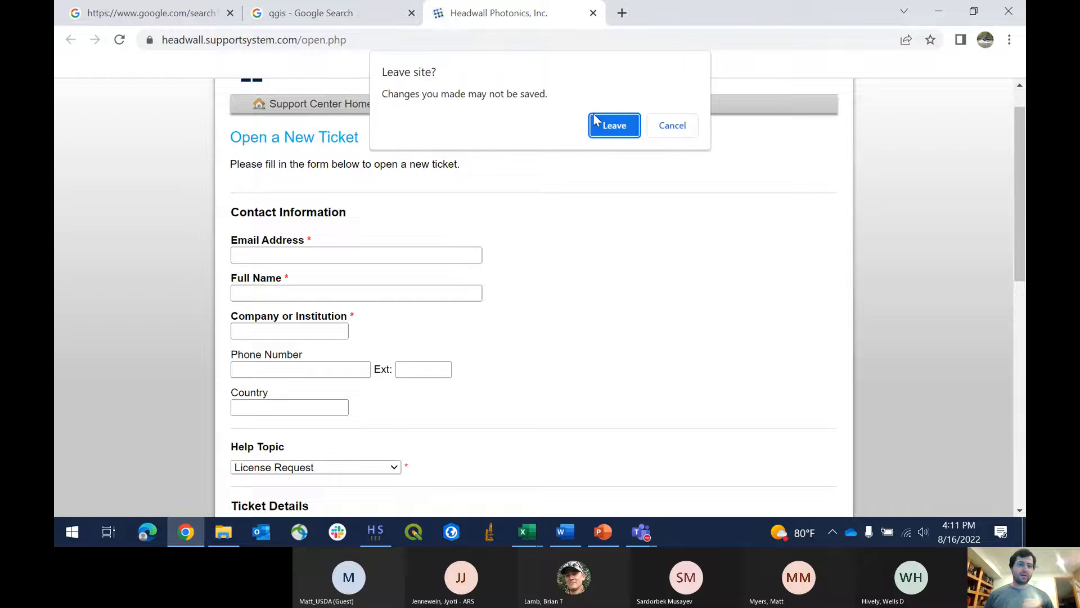
pyautogui.click(617, 130)
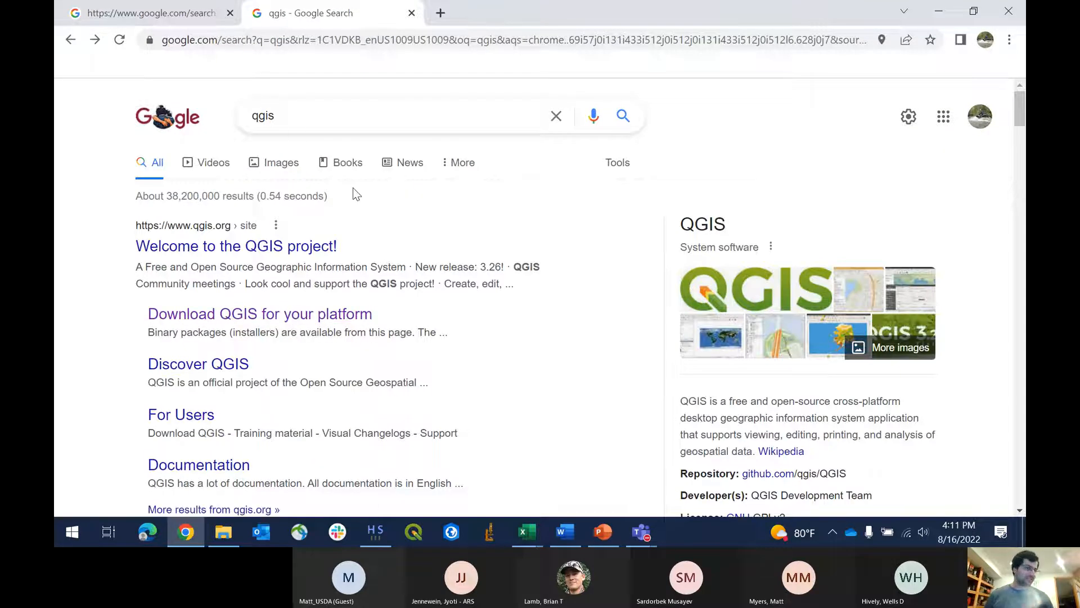
# Step: Open the QGIS download page from the search results and examine the available standalone installers
pyautogui.click(269, 318)
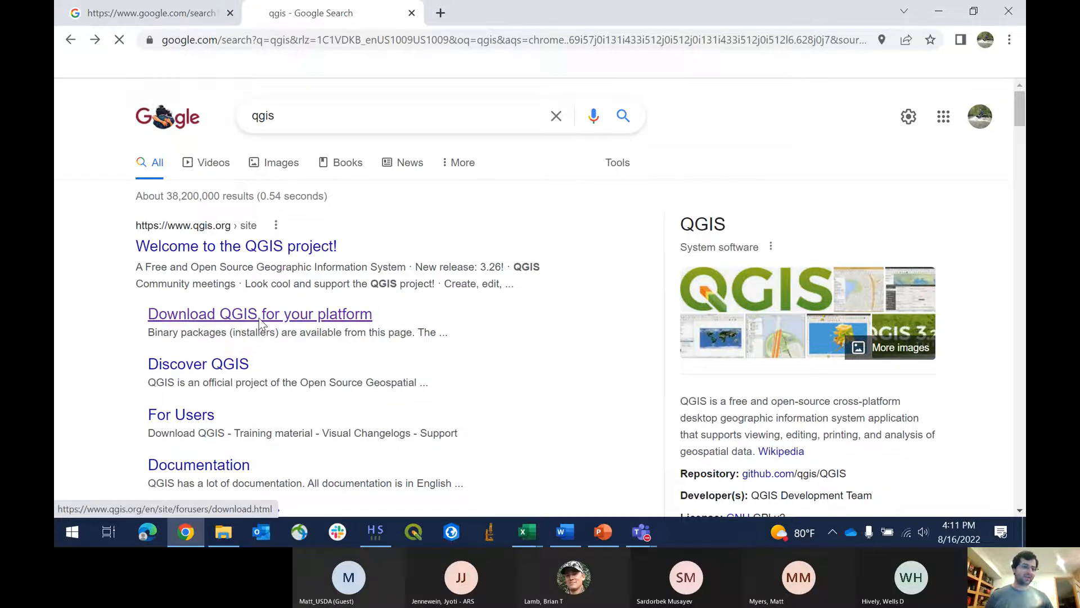
pyautogui.scroll(-4, 249, 300)
pyautogui.scroll(-2, 249, 301)
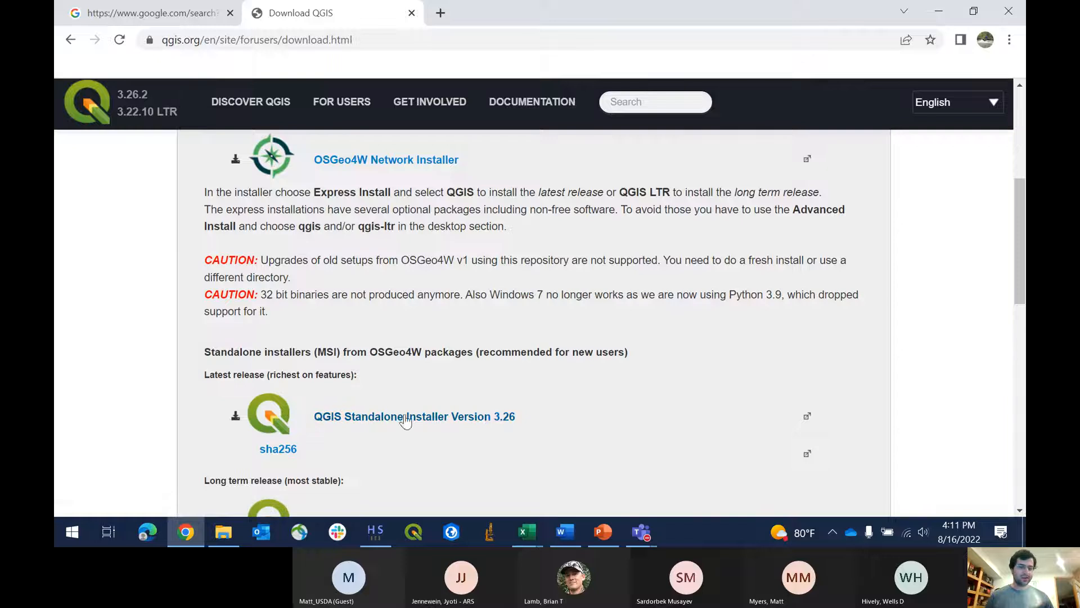
pyautogui.scroll(-7, 270, 315)
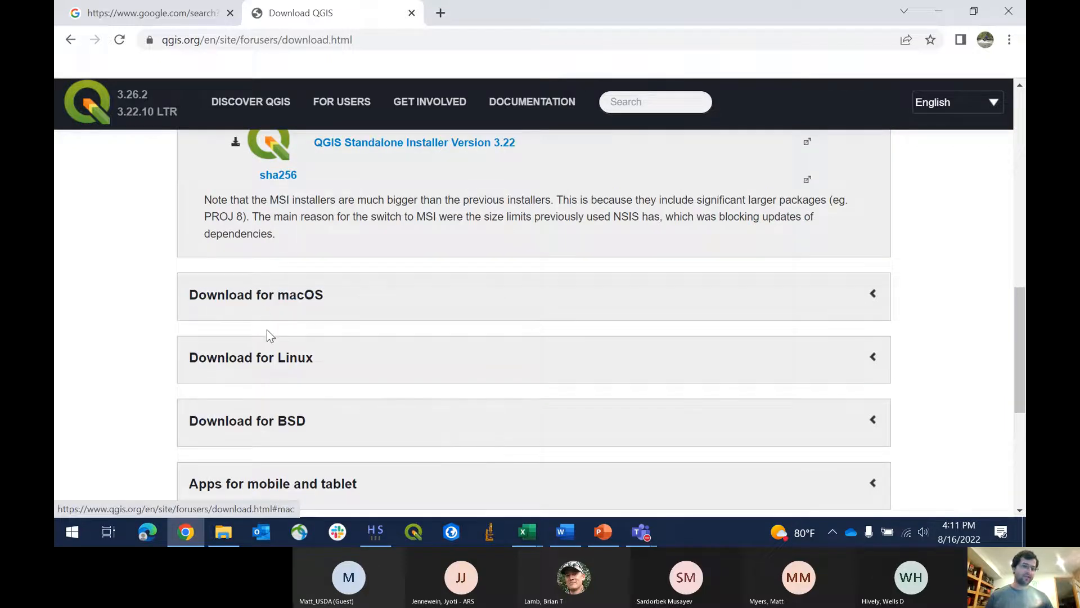
pyautogui.scroll(5, 236, 304)
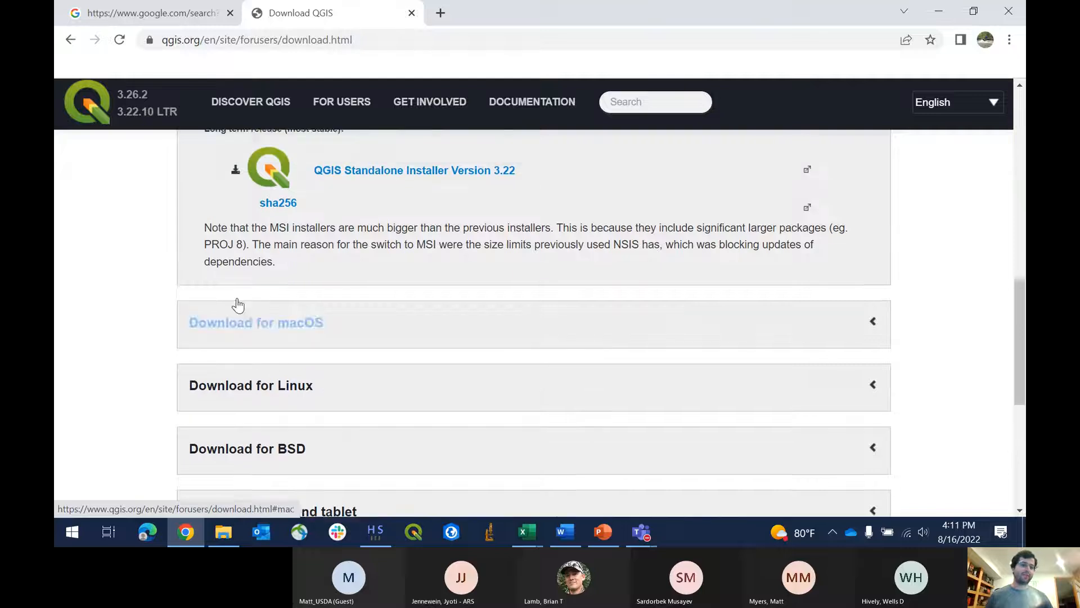
# Step: Search the web for imagej
pyautogui.click(241, 41)
pyautogui.write('image')
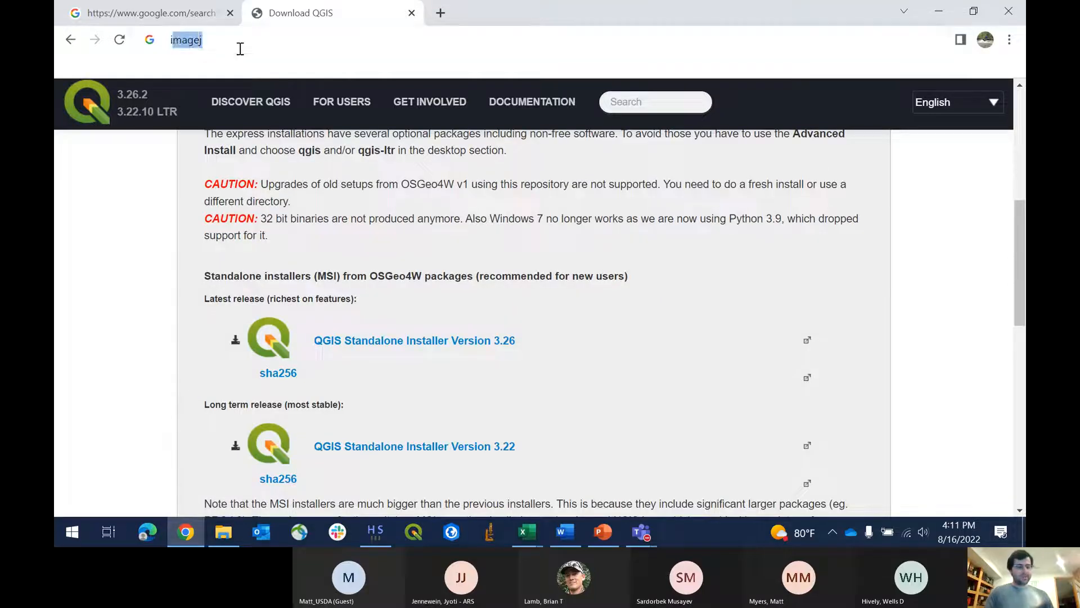
pyautogui.write('j')
pyautogui.press('Return')
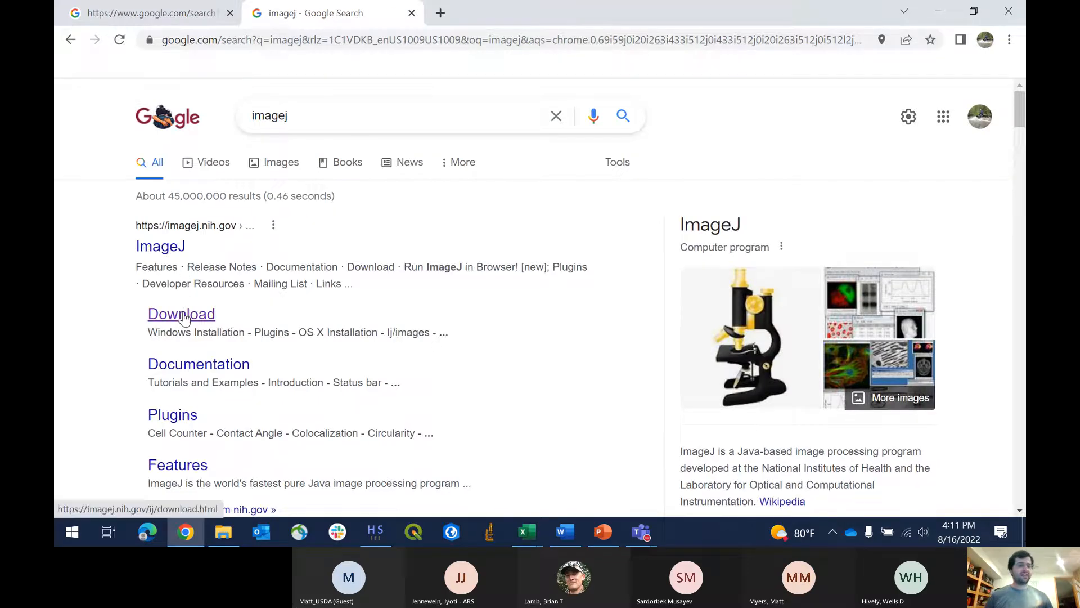
# Step: Open the ImageJ download page to view the versions for each platform, and close its tab
pyautogui.click(184, 317)
pyautogui.scroll(-1, 154, 213)
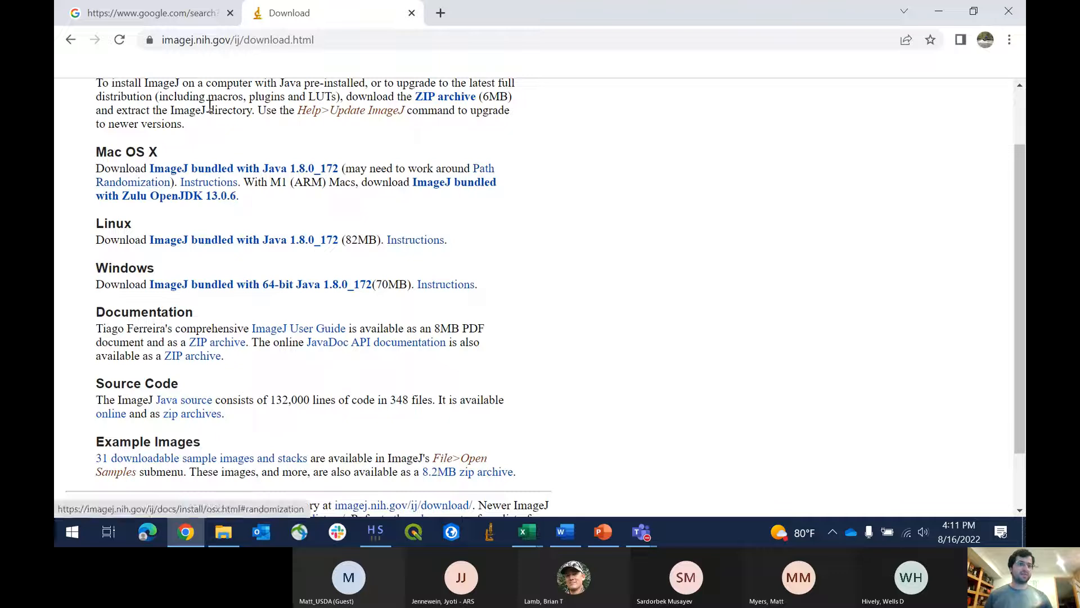
pyautogui.middleClick(310, 16)
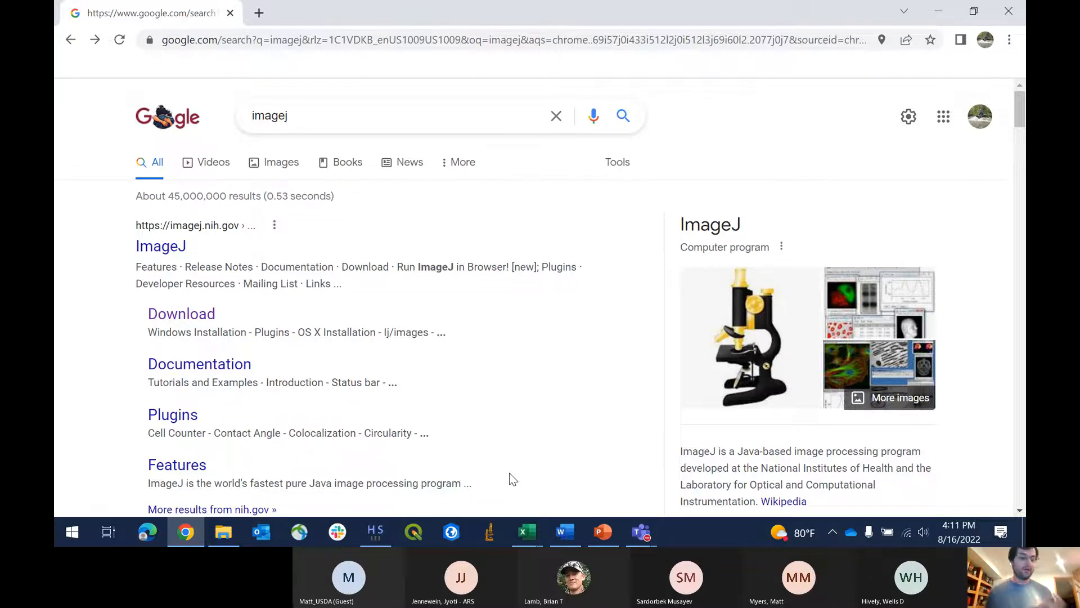
# Step: Open the USDA_BARC_imagery shared Box folder in a new browser tab and go to its root level
pyautogui.click(259, 13)
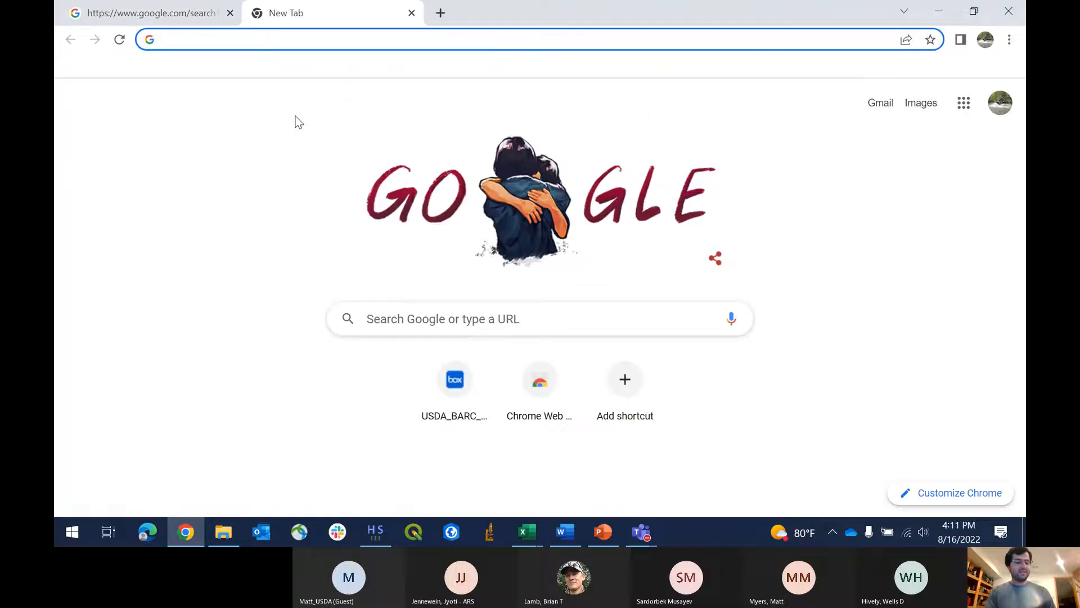
pyautogui.write('boxabl')
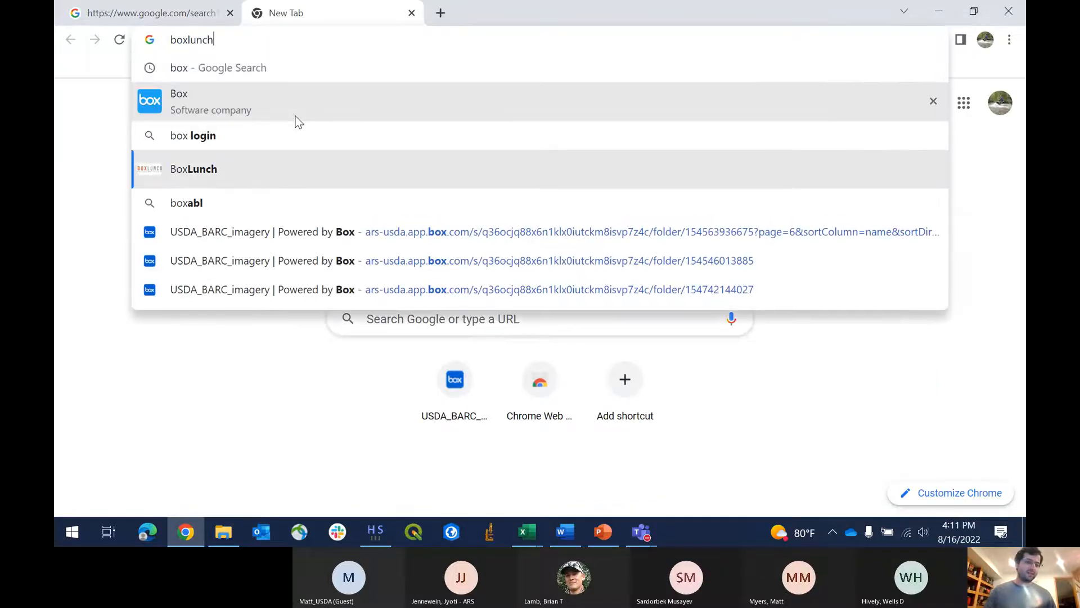
pyautogui.press('Down')
pyautogui.press('Return')
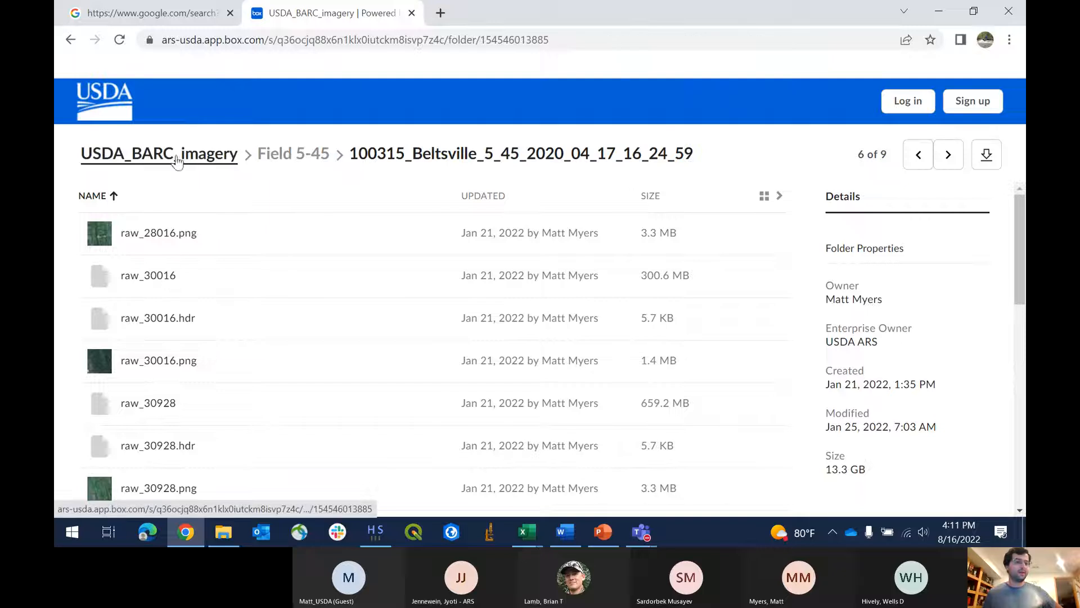
pyautogui.click(165, 158)
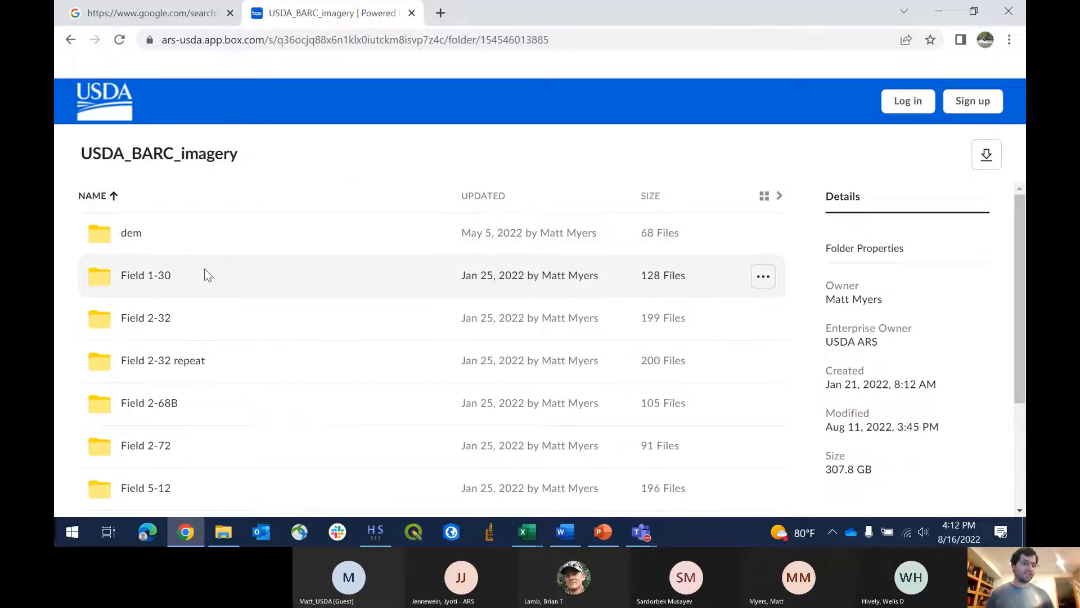
# Step: Start downloading the Field 1-30 folder from USDA_BARC_imagery and dismiss the Box login dialog
pyautogui.scroll(-1, 203, 269)
pyautogui.scroll(1, 197, 275)
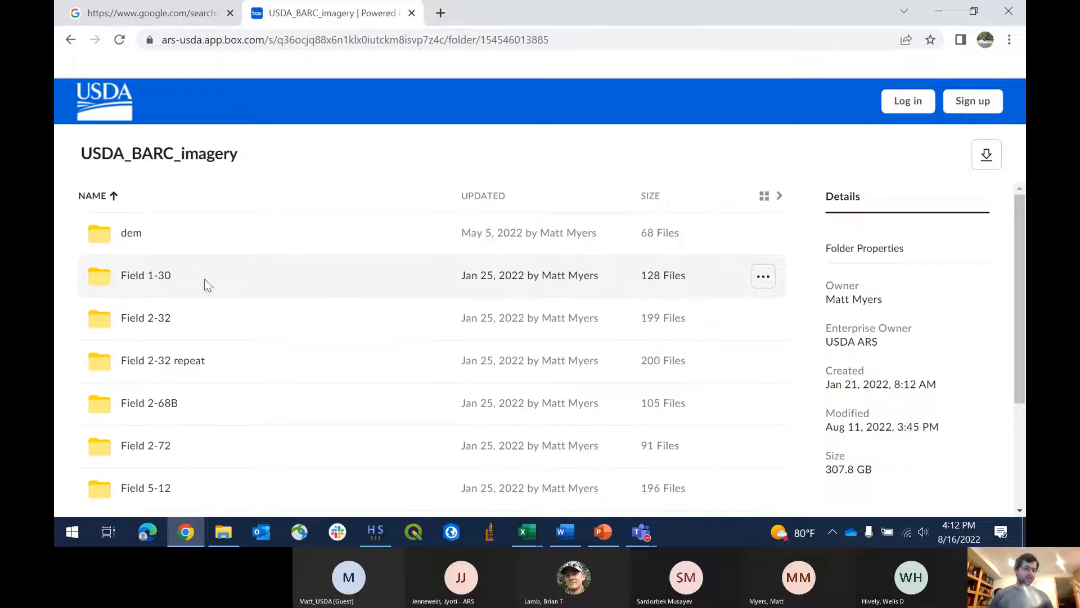
pyautogui.scroll(-1, 198, 288)
pyautogui.scroll(1, 169, 315)
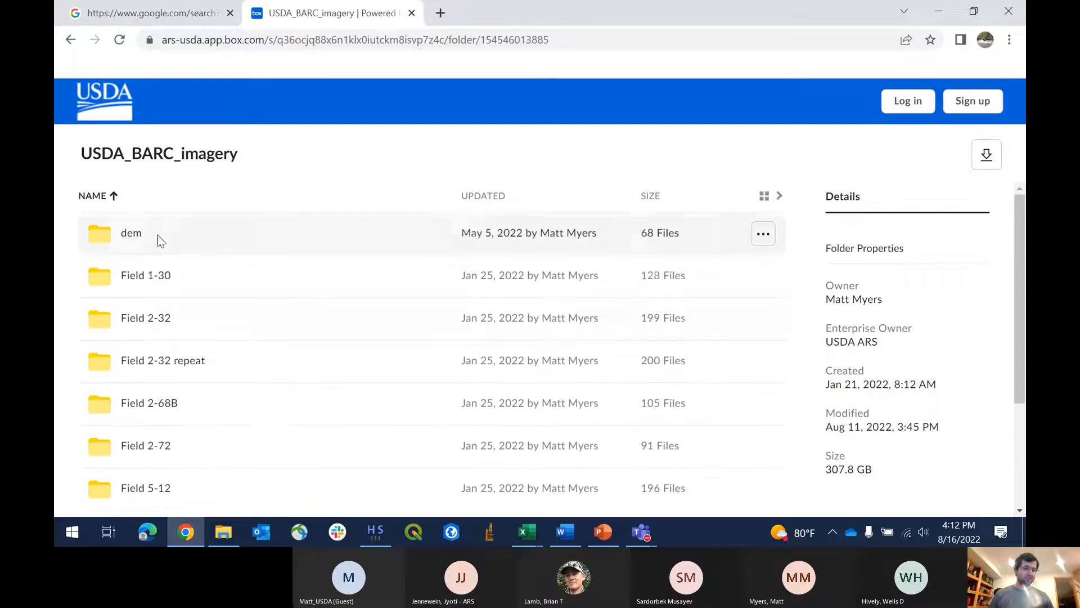
pyautogui.rightClick(152, 279)
pyautogui.click(187, 298)
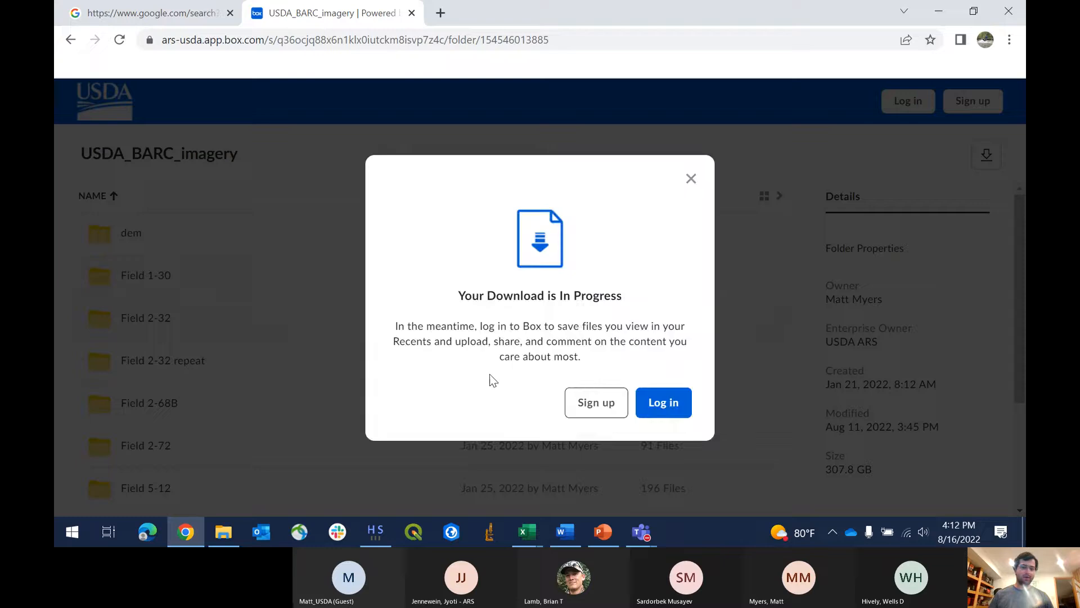
pyautogui.click(688, 179)
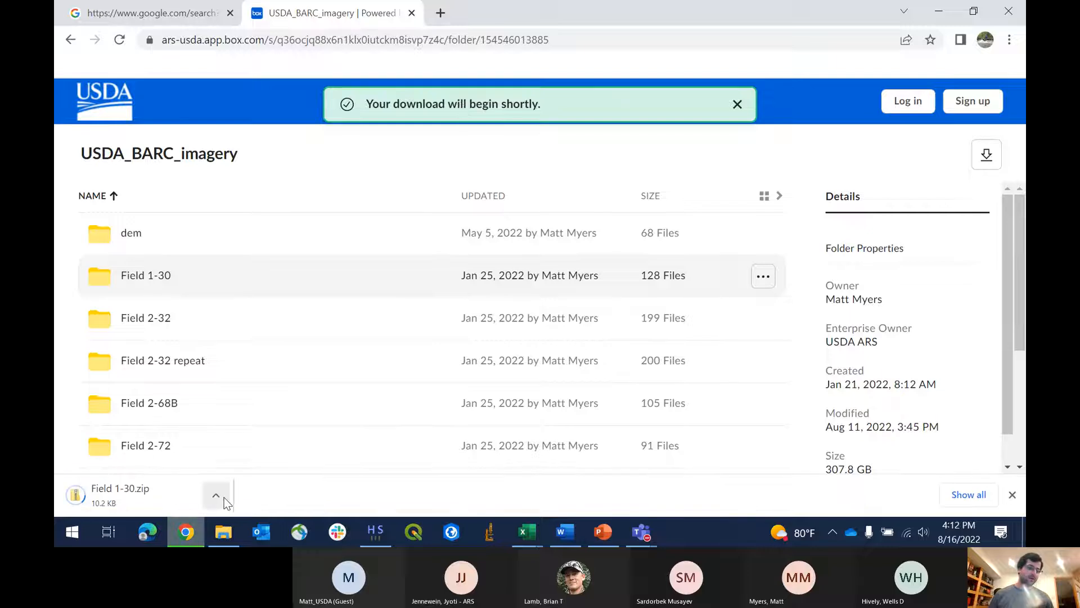
# Step: Cancel the Field 1-30.zip download and close the browser's download bar
pyautogui.click(224, 495)
pyautogui.click(239, 468)
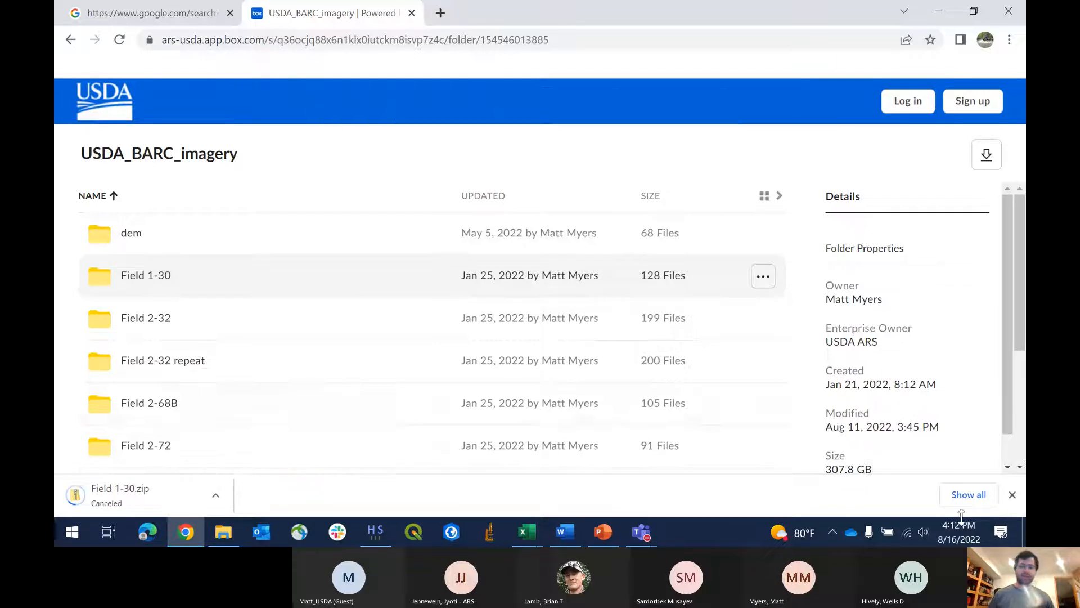
pyautogui.click(1012, 495)
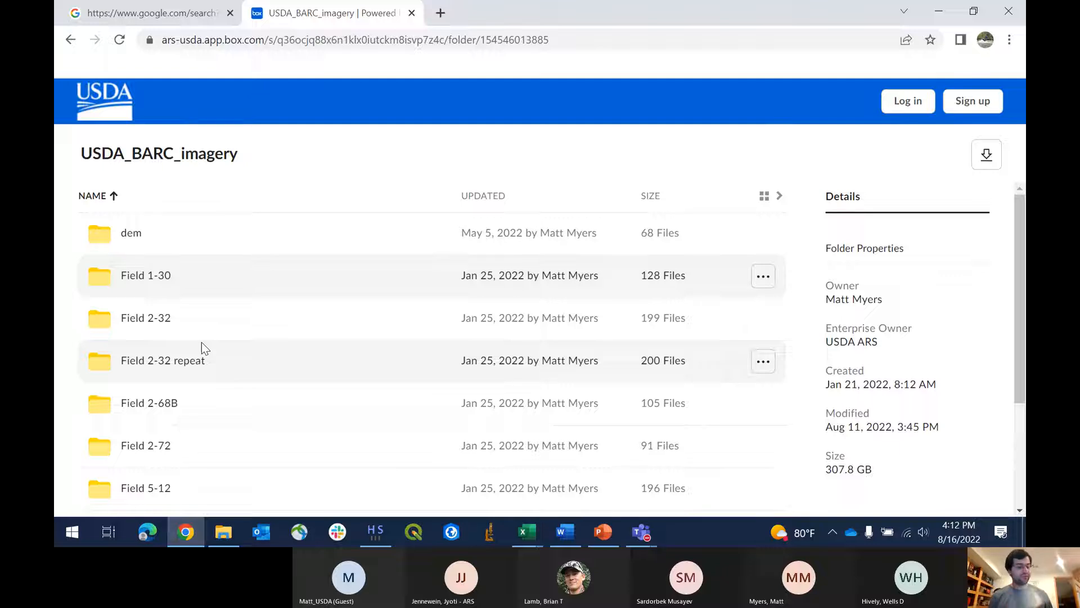
# Step: Open the Field 1-30 folder to view its contents, and close the Box tab and minimize Chrome
pyautogui.click(148, 280)
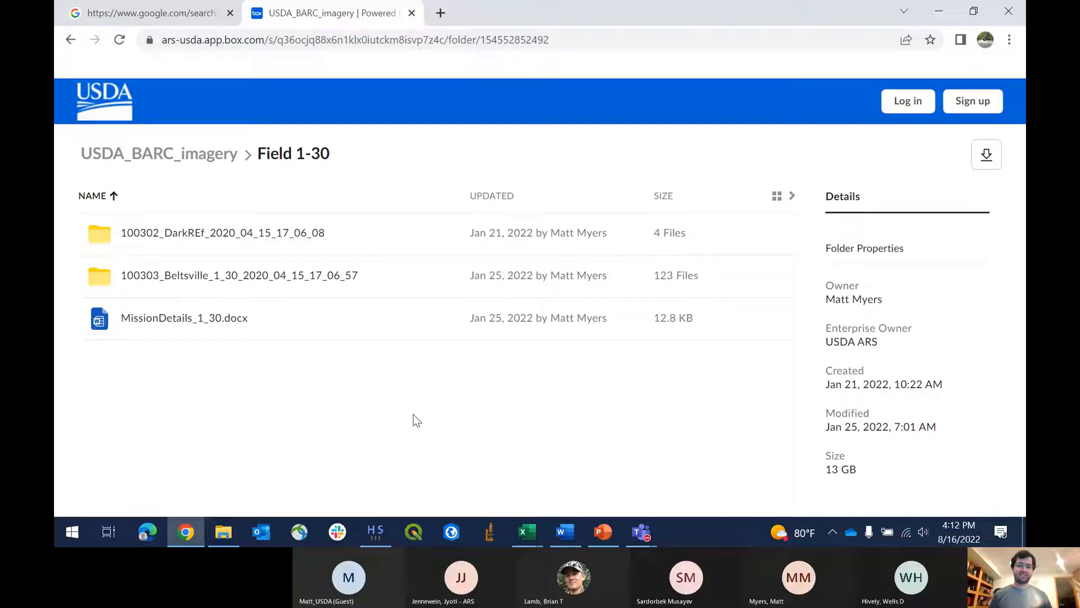
pyautogui.middleClick(315, 14)
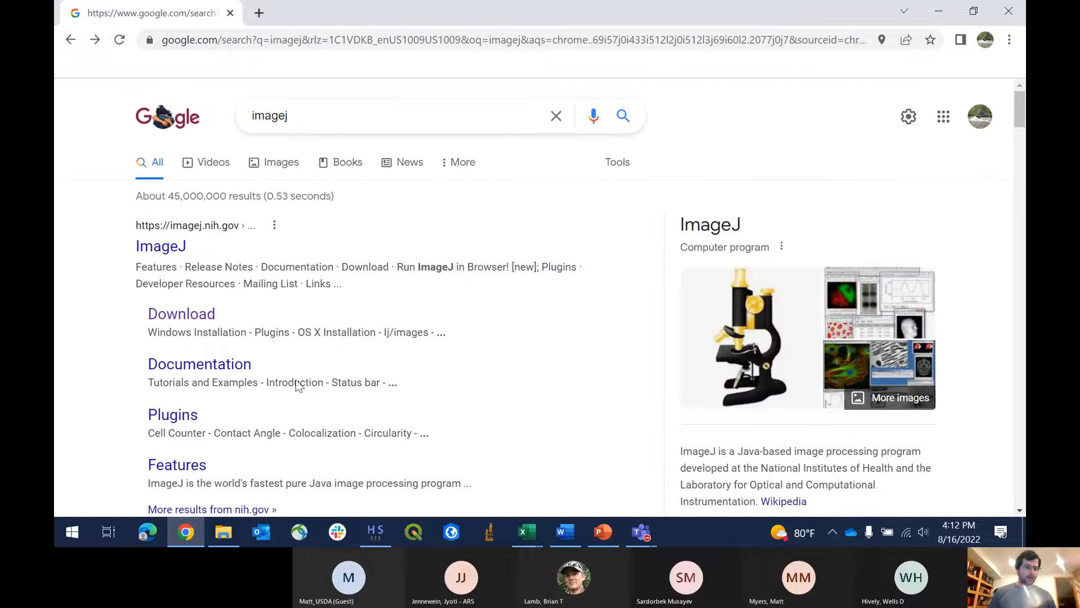
pyautogui.click(186, 532)
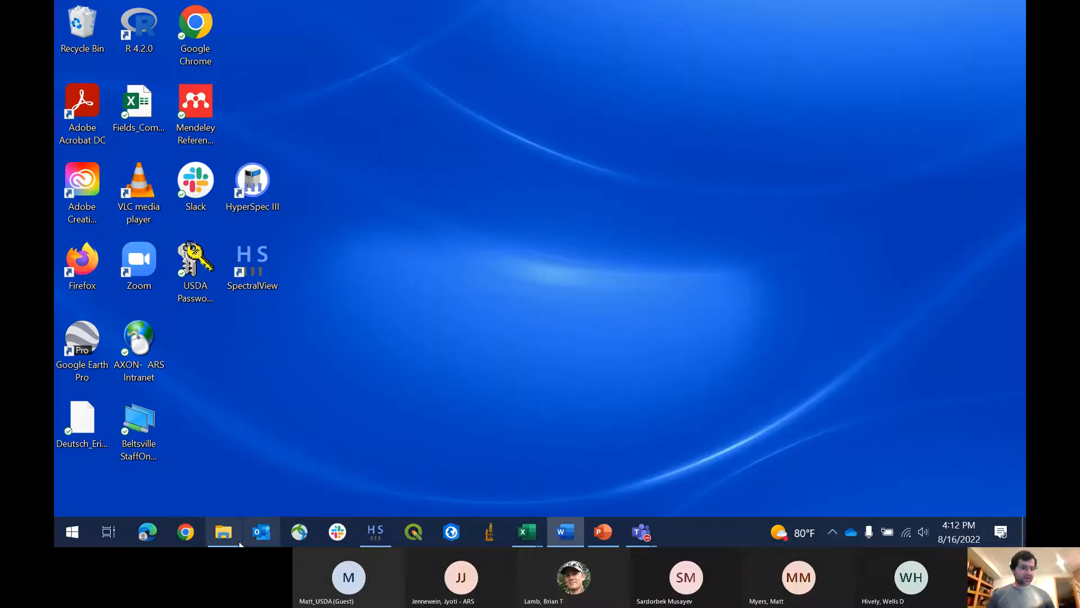
# Step: Switch to File Explorer and go to the Field_Airport folder in Hyperspectral_Imagery on the My Book (D:) drive
pyautogui.click(224, 531)
pyautogui.scroll(1, 121, 288)
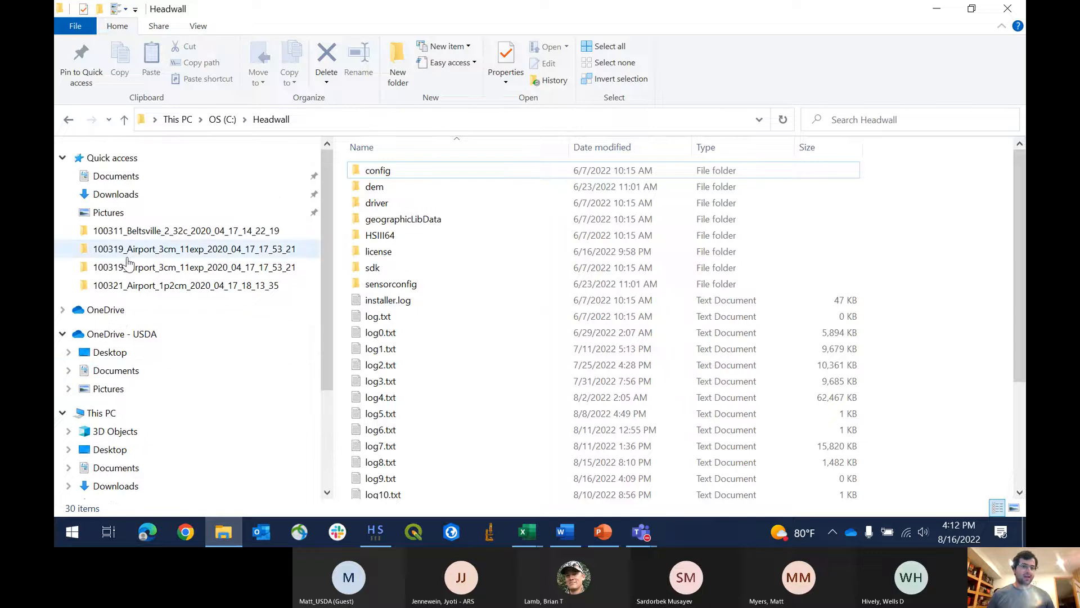
pyautogui.click(135, 248)
pyautogui.click(371, 120)
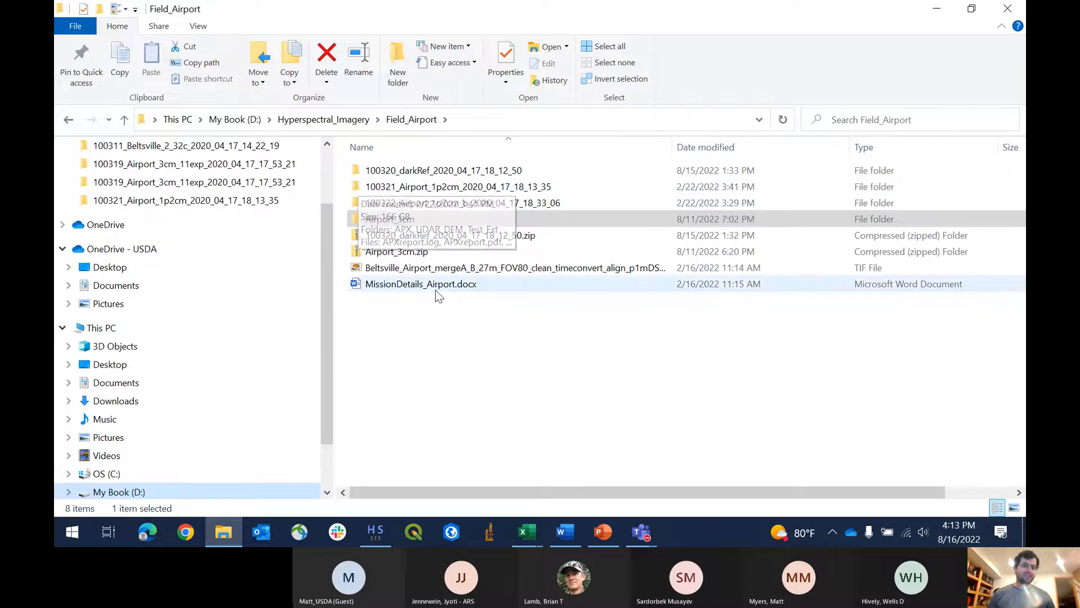
# Step: Go to the Airport_3cm folder inside Hyperspectral_Imagery > ForTraining on the My Book (D:) drive
pyautogui.click(250, 124)
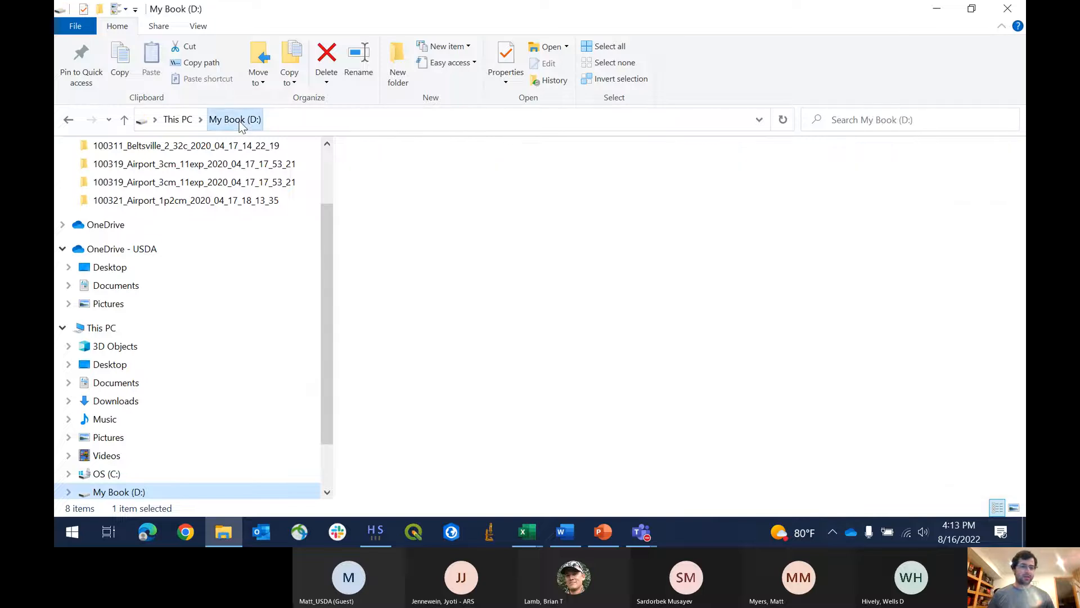
pyautogui.doubleClick(421, 284)
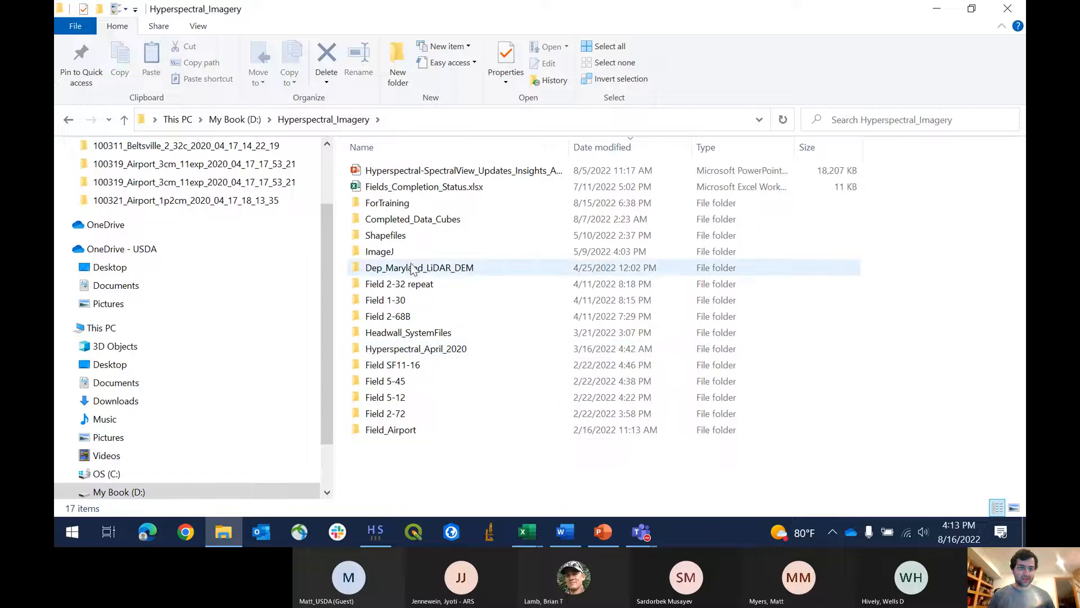
pyautogui.doubleClick(378, 204)
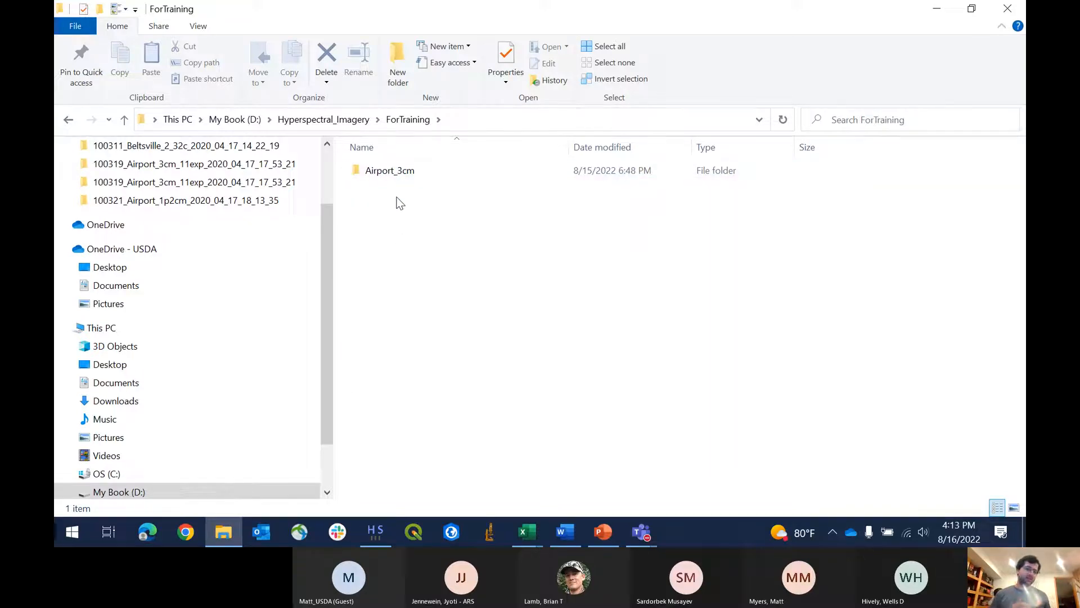
pyautogui.doubleClick(381, 170)
pyautogui.rightClick(380, 170)
pyautogui.click(376, 232)
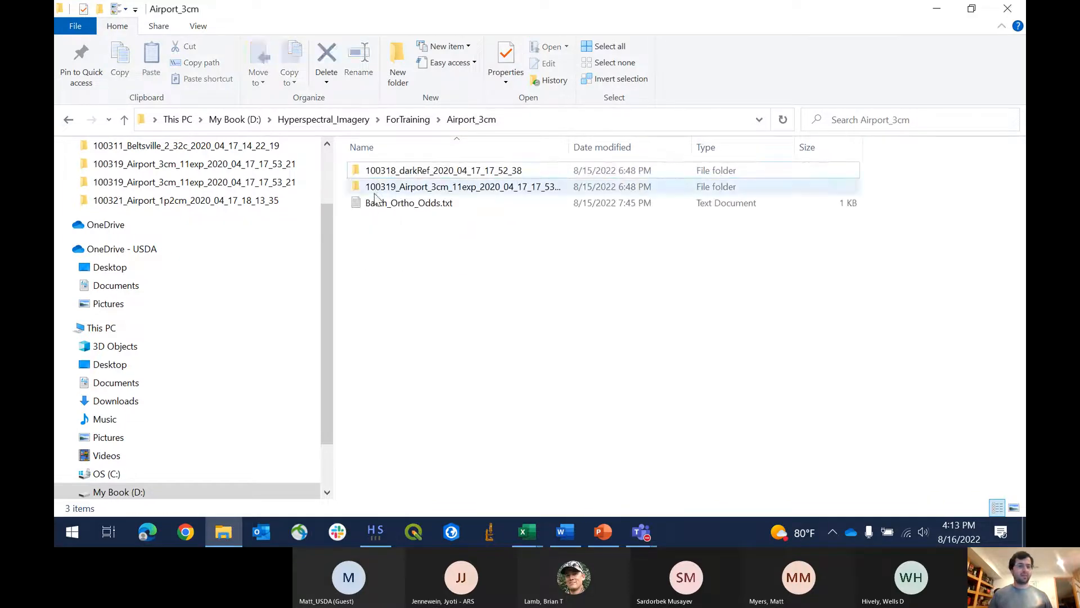
# Step: Look through the files in the 100319_Airport_3cm_11exp_2020_04_17_17_53_21 folder and return to Airport_3cm
pyautogui.doubleClick(374, 192)
pyautogui.scroll(-10, 450, 238)
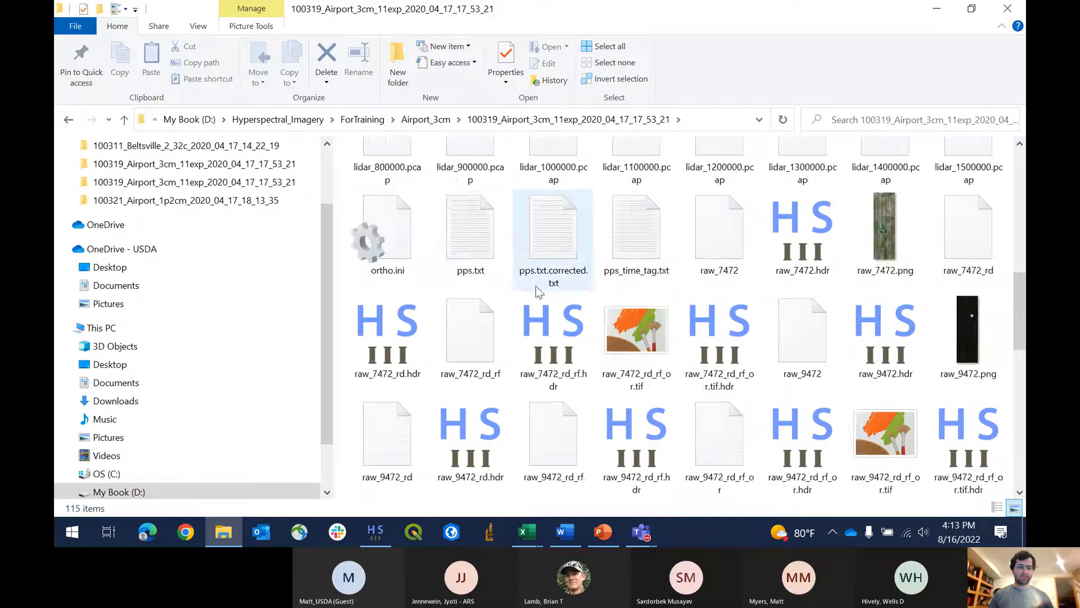
pyautogui.scroll(2, 693, 371)
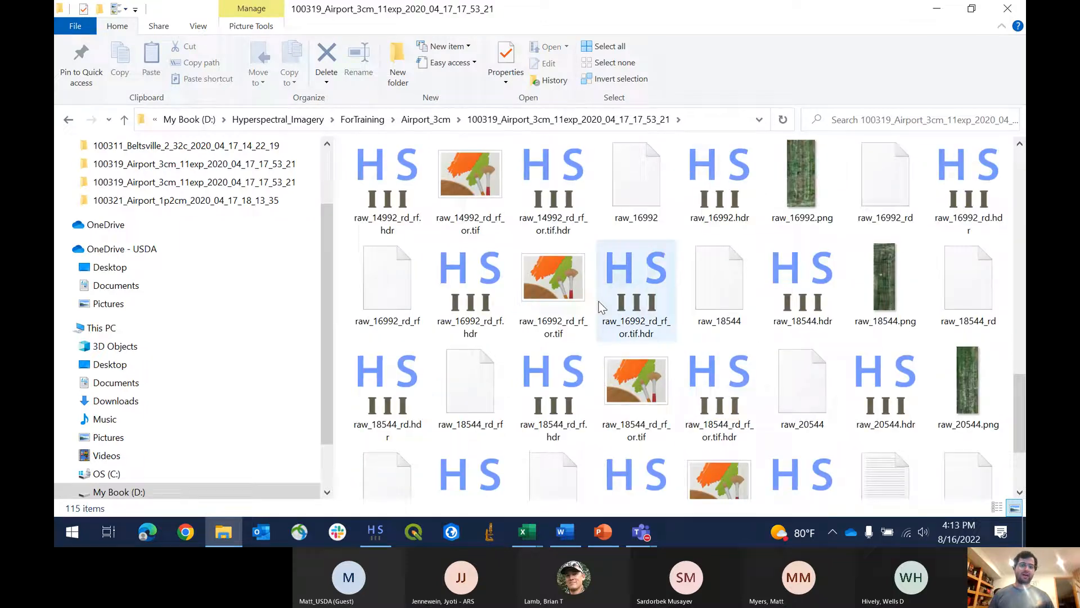
pyautogui.scroll(-3, 551, 360)
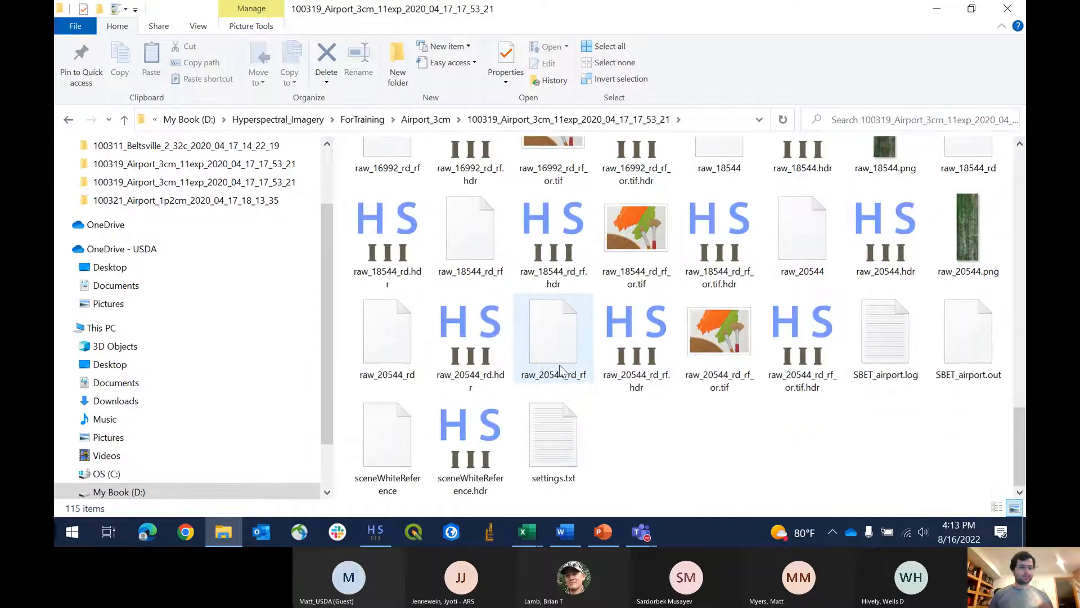
pyautogui.scroll(5, 535, 337)
pyautogui.click(441, 120)
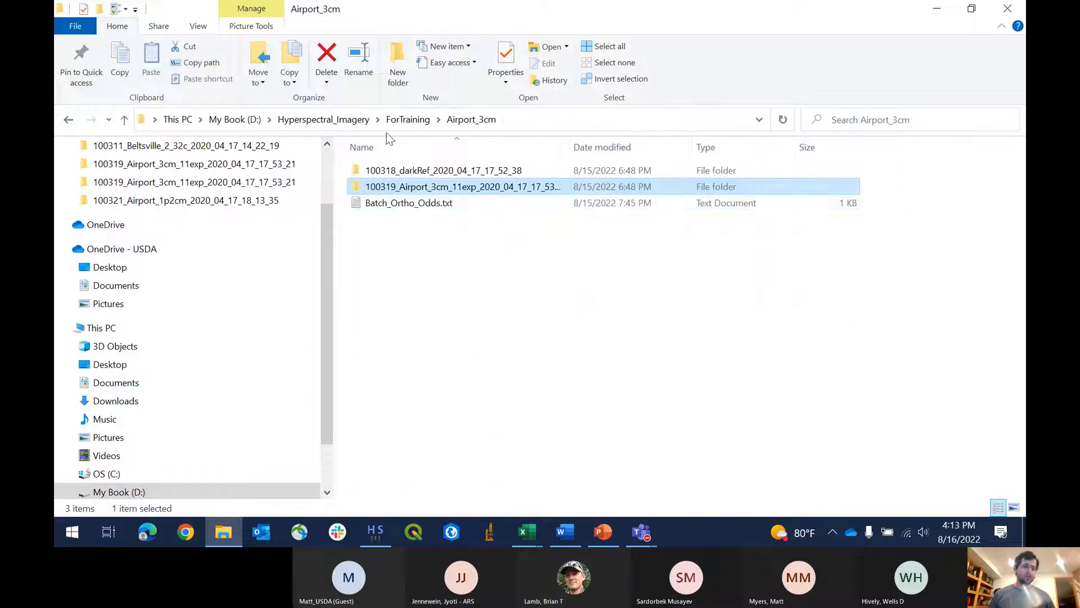
# Step: View the contents of the 100318_darkRef_2020_04_17_17_52_38 folder and return to Airport_3cm
pyautogui.click(412, 208)
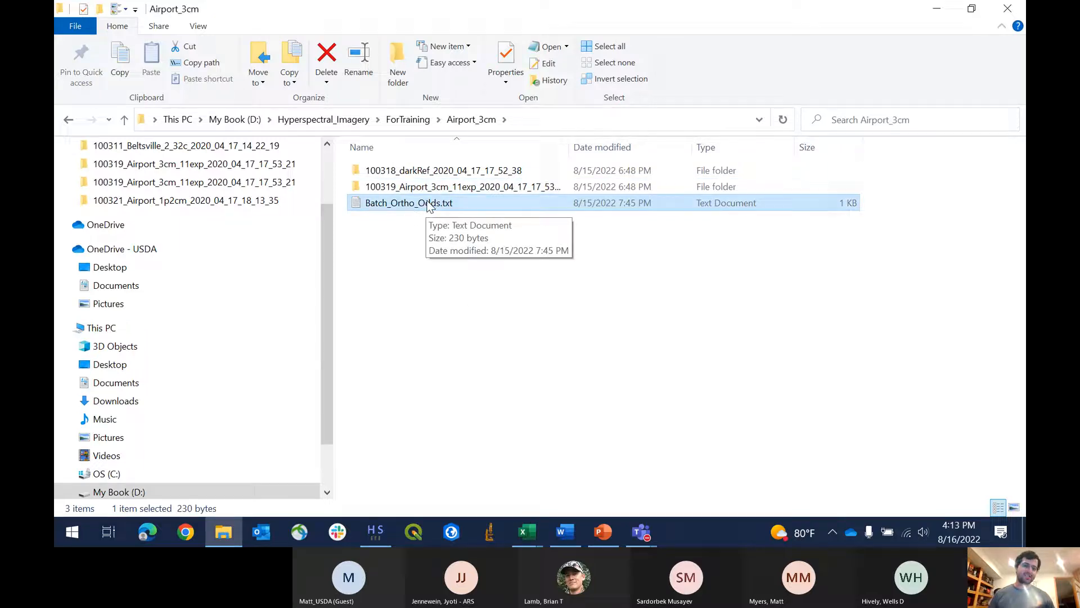
pyautogui.click(406, 120)
pyautogui.doubleClick(385, 174)
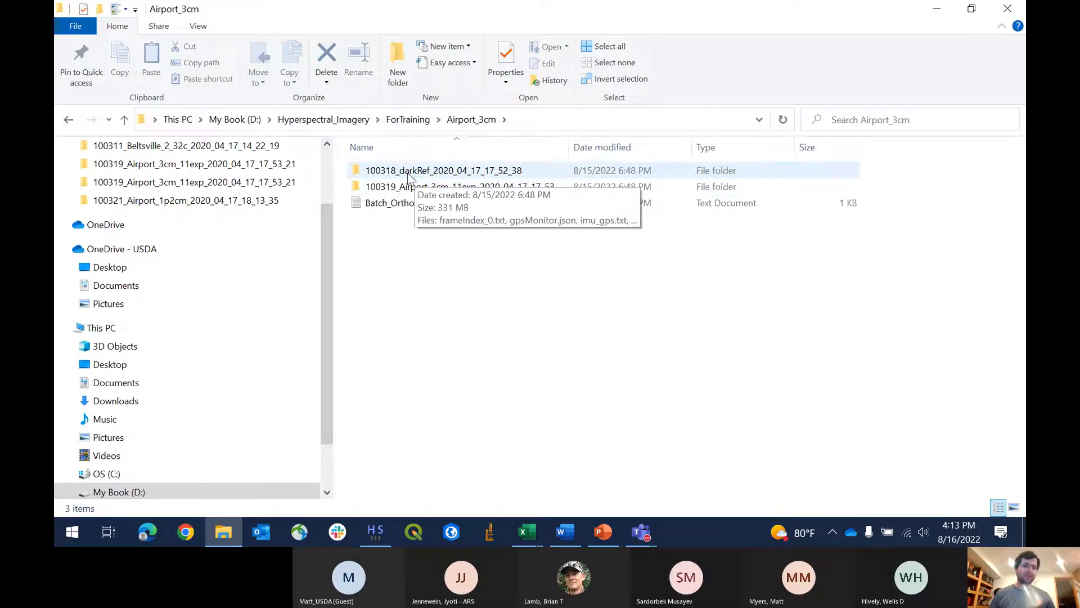
pyautogui.doubleClick(408, 175)
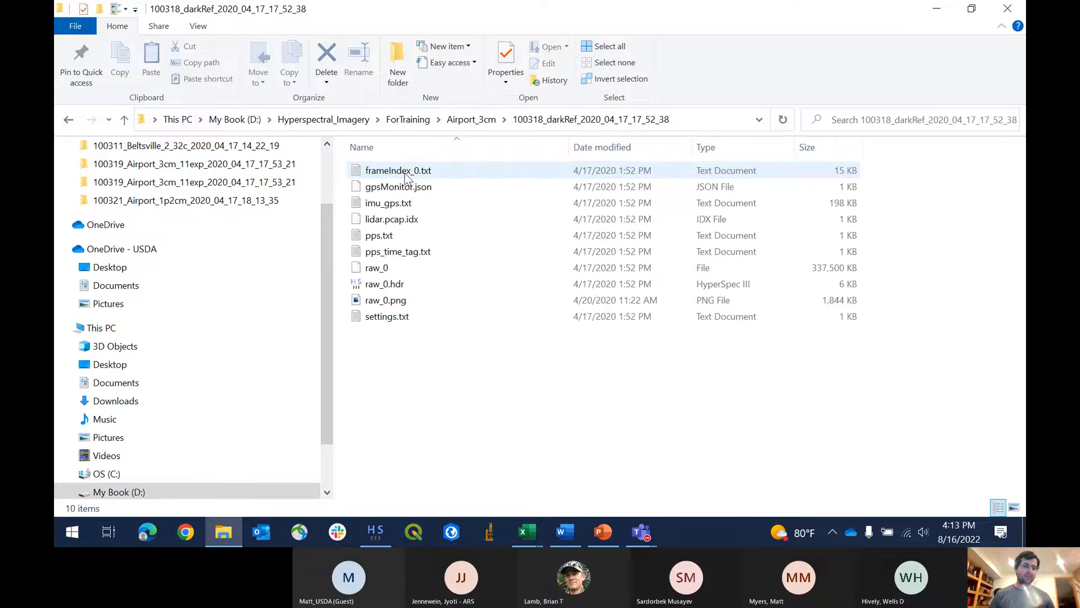
pyautogui.click(450, 120)
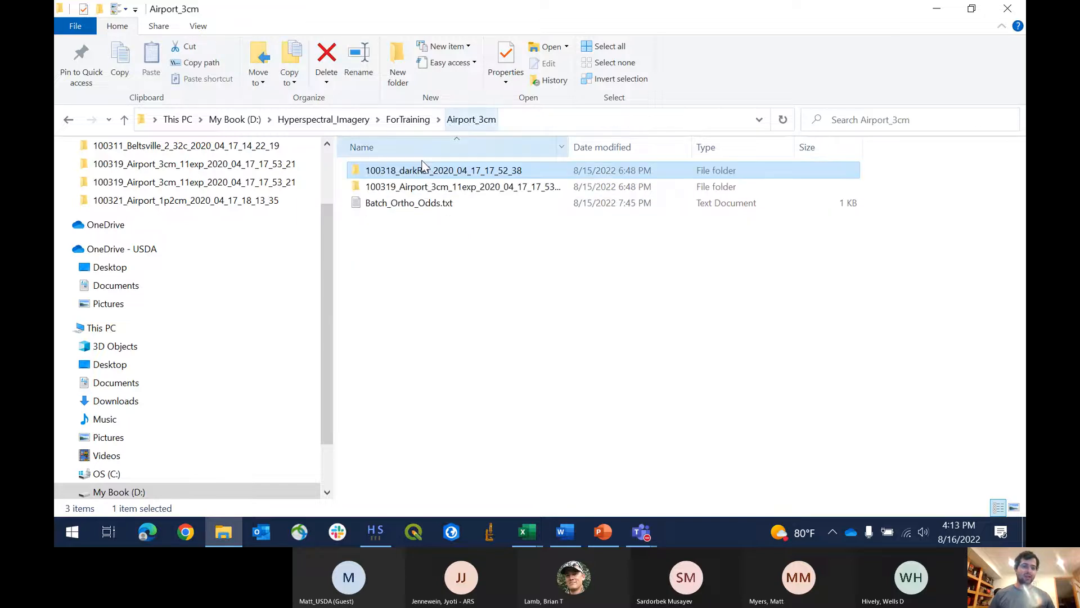
# Step: Check the 100319_Airport_3cm_11exp folder again, and close File Explorer to switch to SpectralView
pyautogui.doubleClick(414, 190)
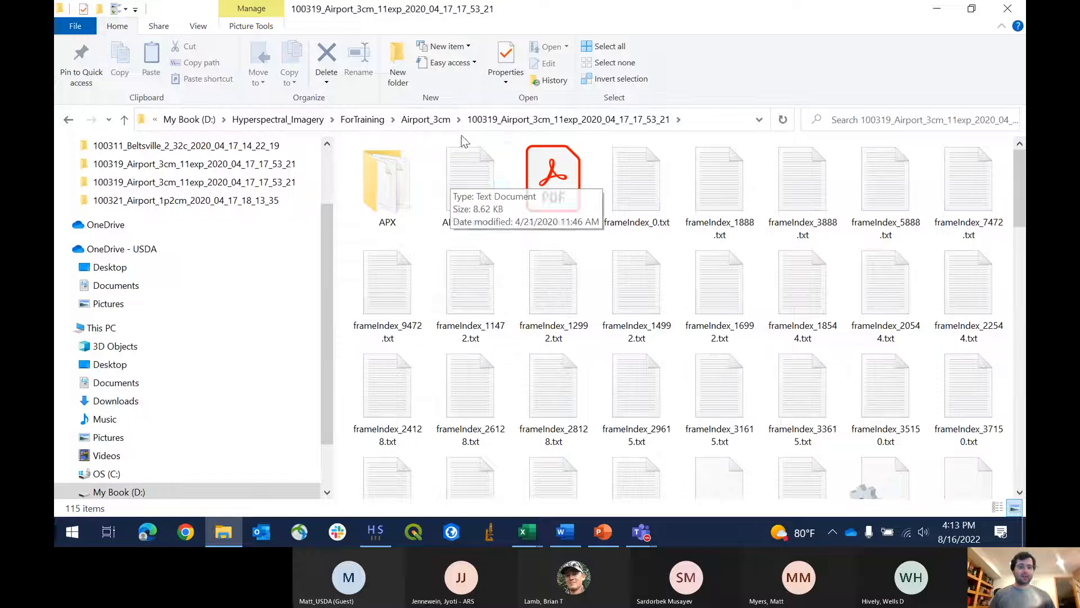
pyautogui.click(416, 122)
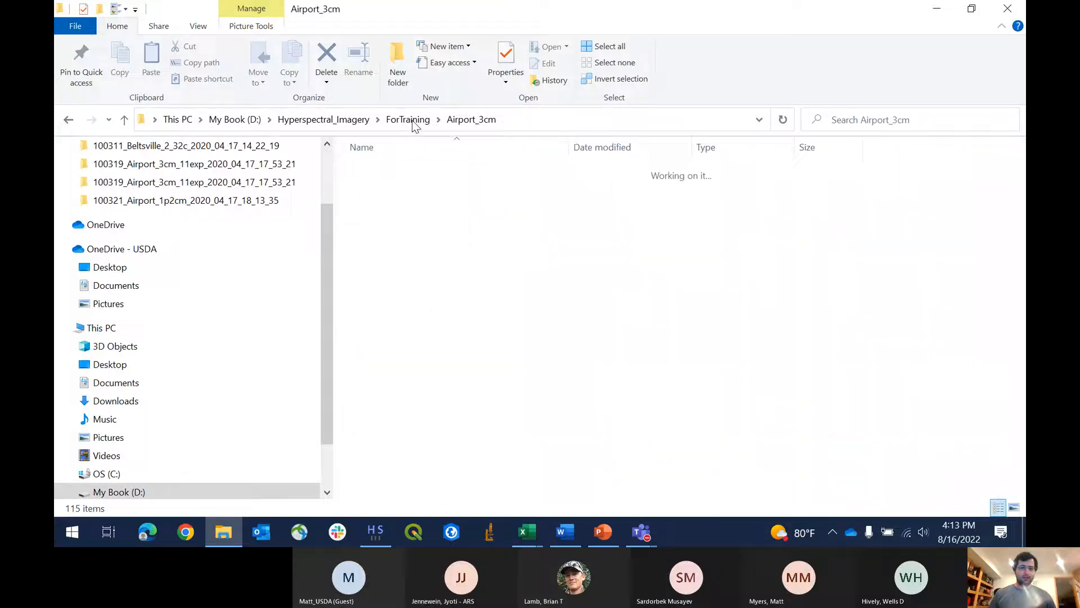
pyautogui.click(1010, 9)
pyautogui.click(376, 531)
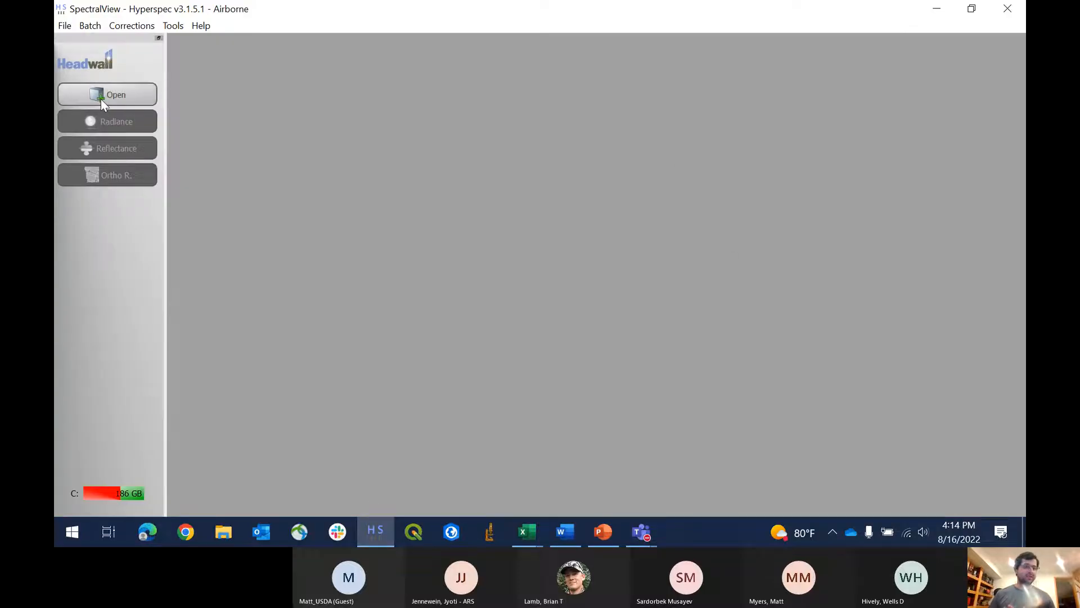
# Step: Reopen File Explorer and go to the 100319_Airport_3cm_11exp_2020_04_17_17_53_21 folder under ForTraining > Airport_3cm
pyautogui.click(221, 535)
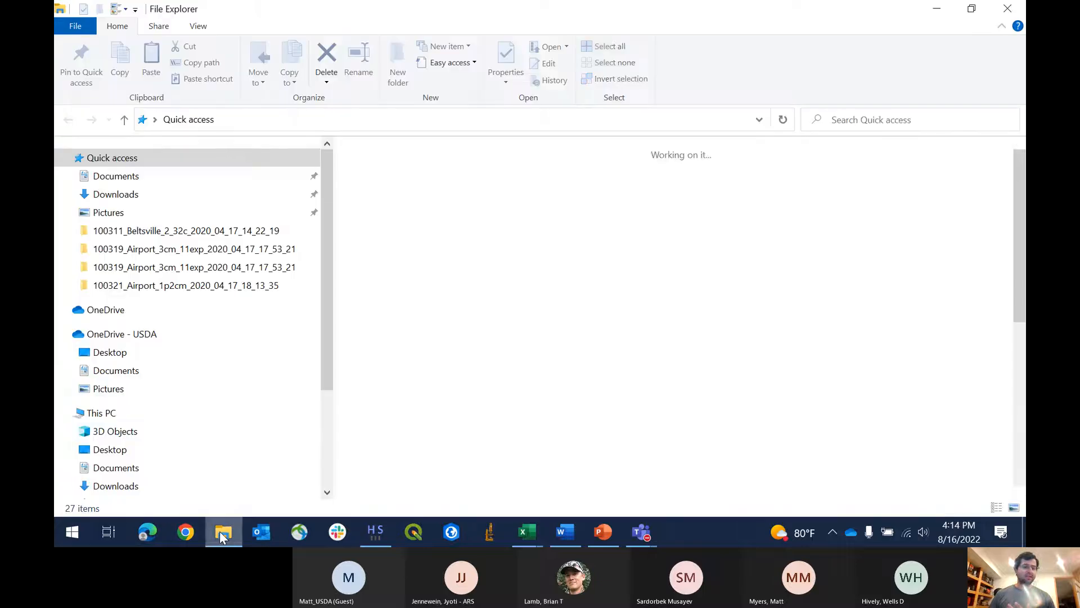
pyautogui.click(232, 287)
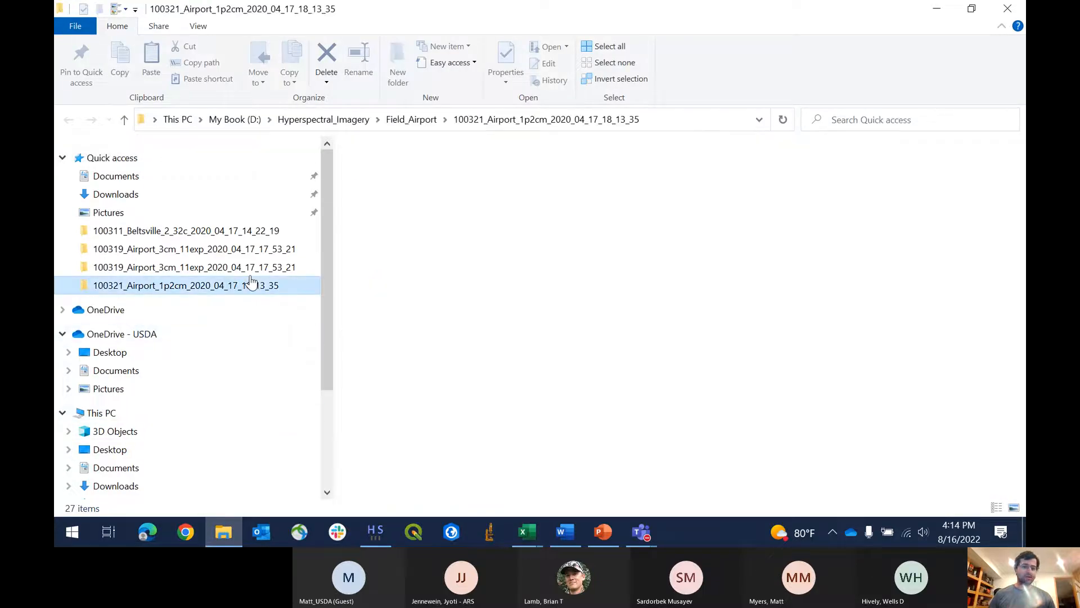
pyautogui.click(400, 121)
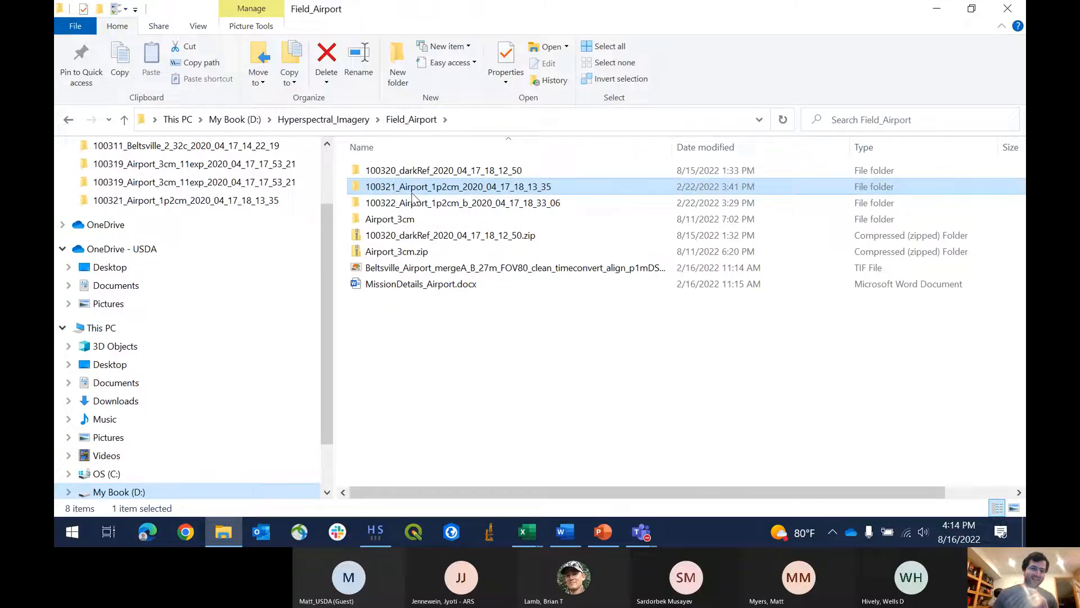
pyautogui.click(327, 120)
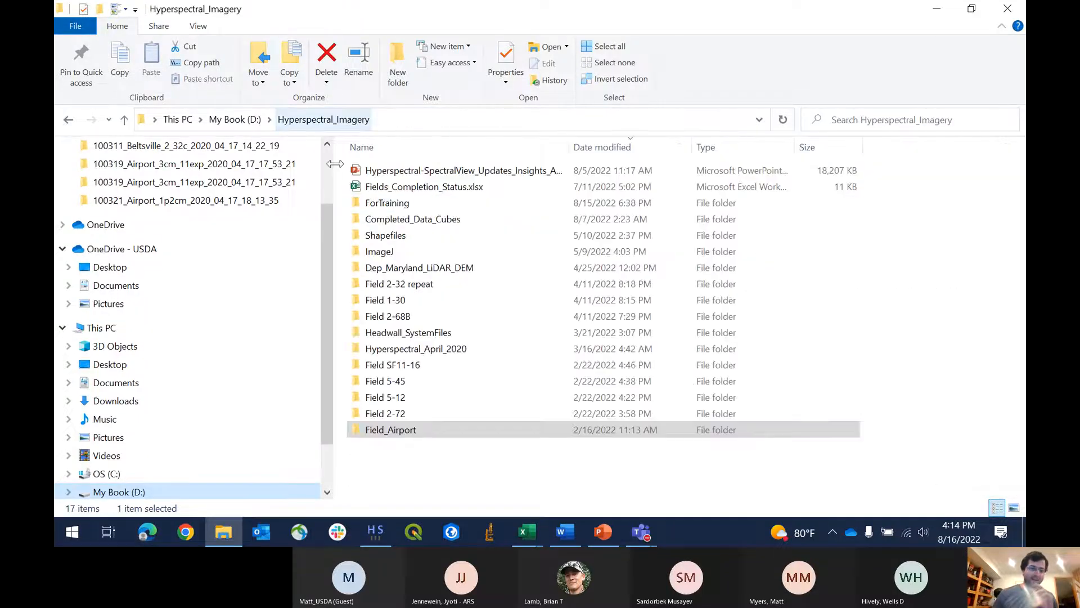
pyautogui.doubleClick(383, 204)
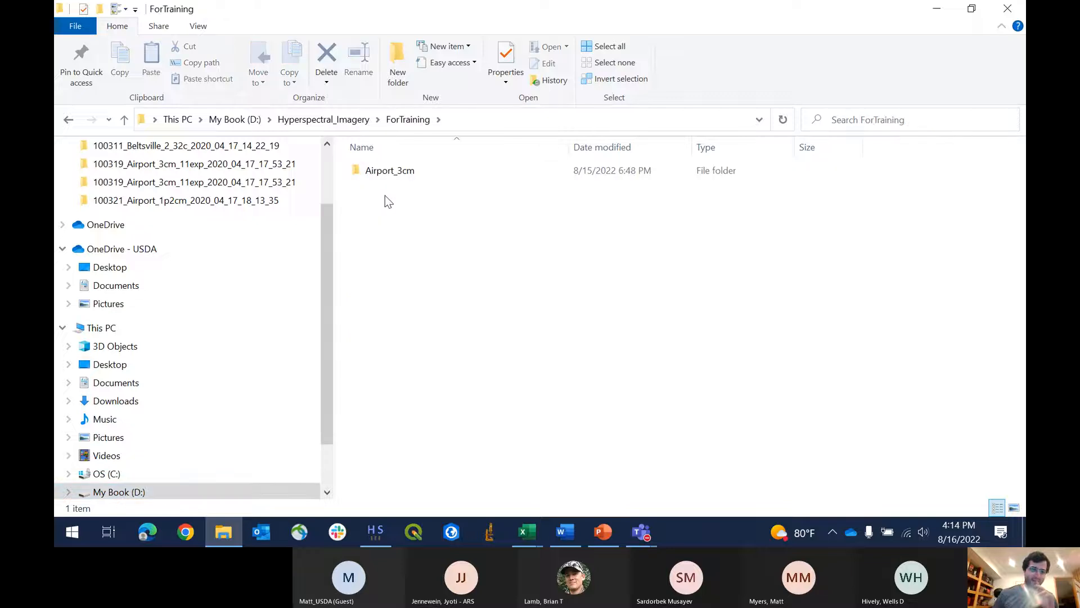
pyautogui.doubleClick(389, 172)
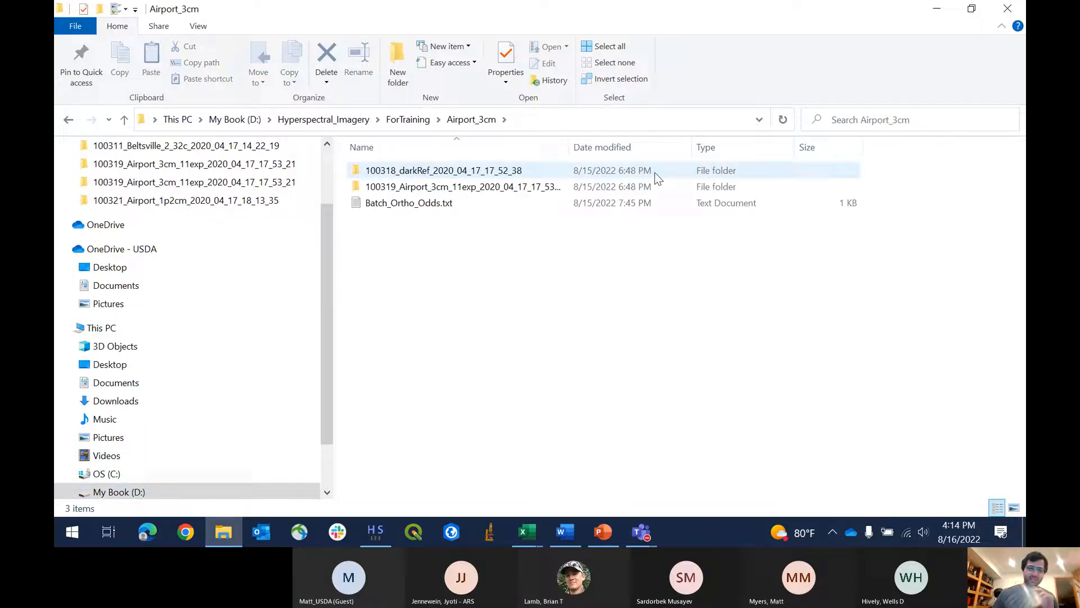
pyautogui.doubleClick(494, 188)
# Step: Show the 100319_Airport_3cm_11exp folder's files in Details view and sort them by type
pyautogui.scroll(-7, 478, 281)
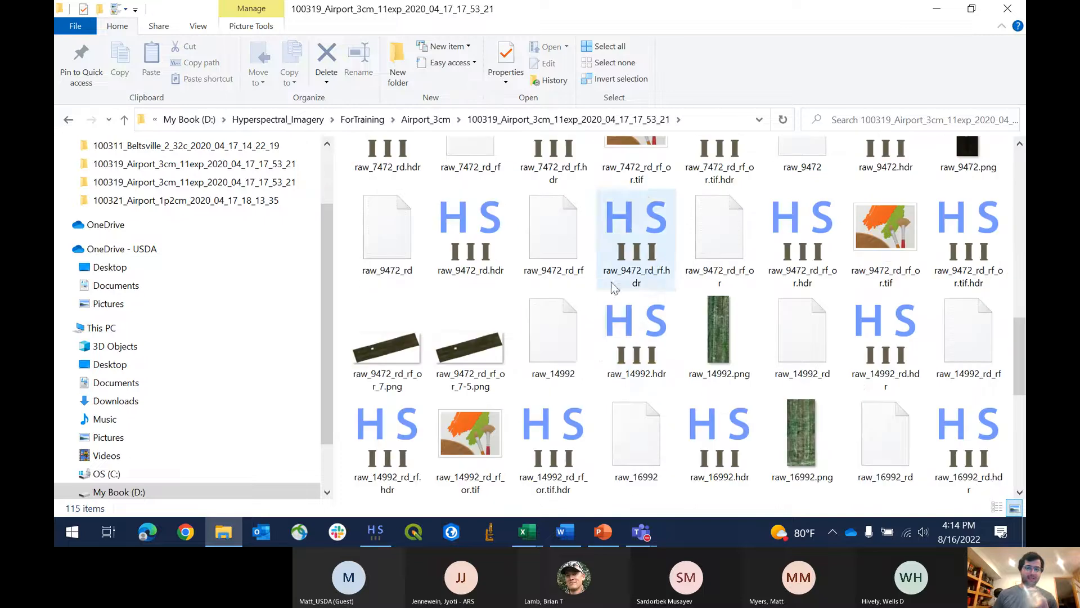
pyautogui.scroll(-3, 506, 394)
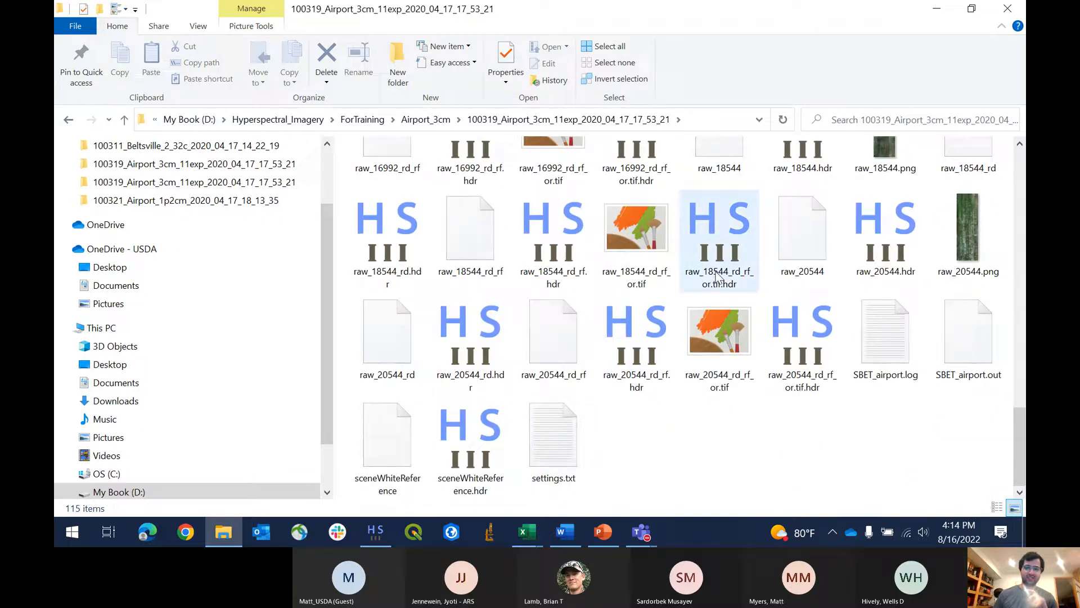
pyautogui.scroll(15, 619, 310)
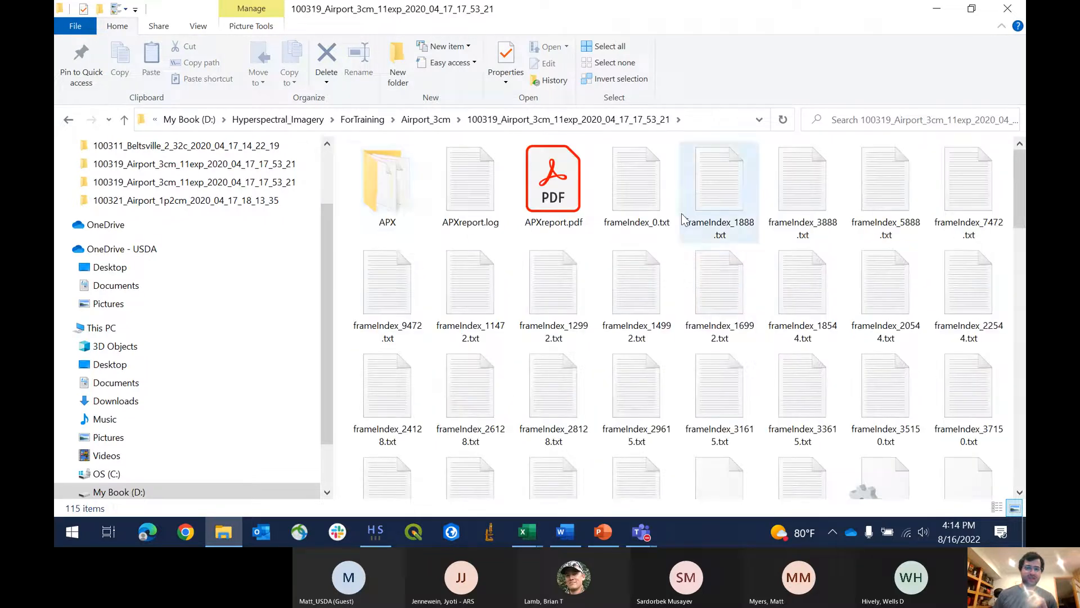
pyautogui.rightClick(338, 239)
pyautogui.moveTo(362, 253)
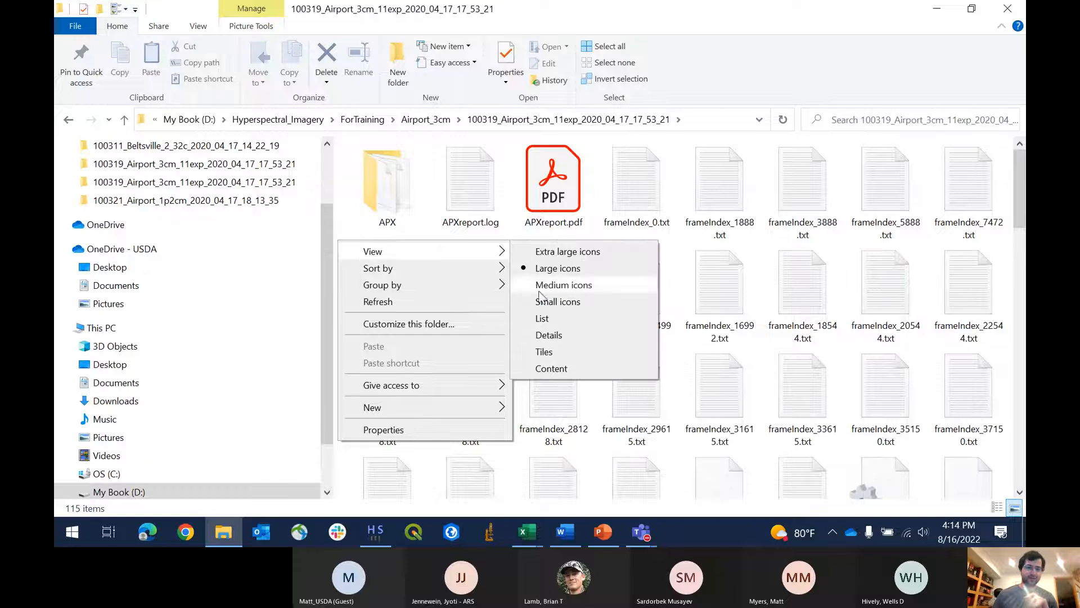
pyautogui.click(546, 335)
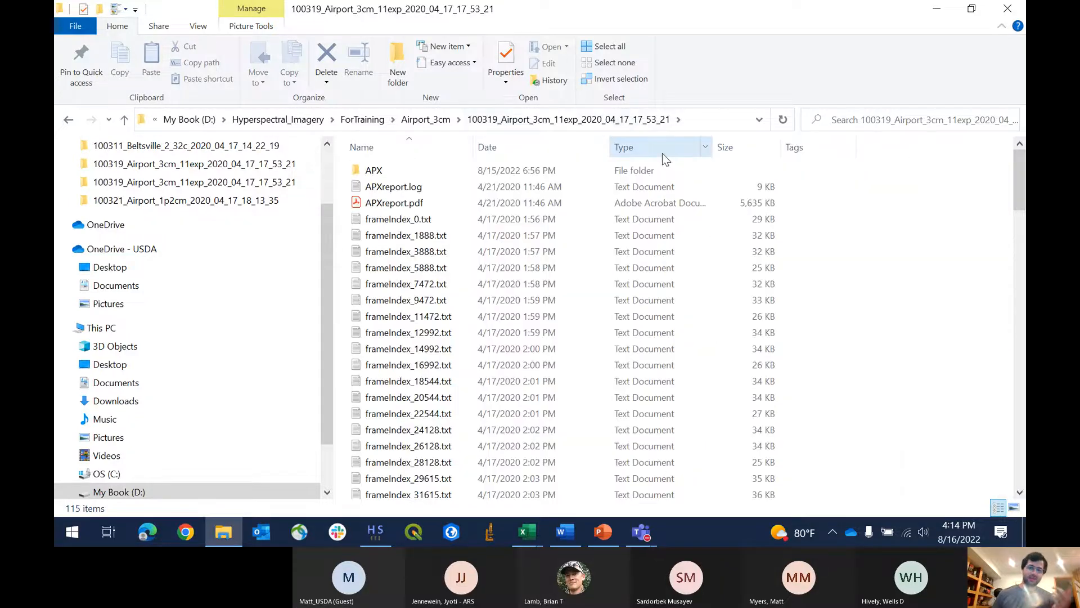
pyautogui.click(663, 149)
# Step: Delete raw_9472_rd_rf_or_7.png and raw_9472_rd_rf_or_7-5.png from the folder
pyautogui.scroll(-20, 639, 212)
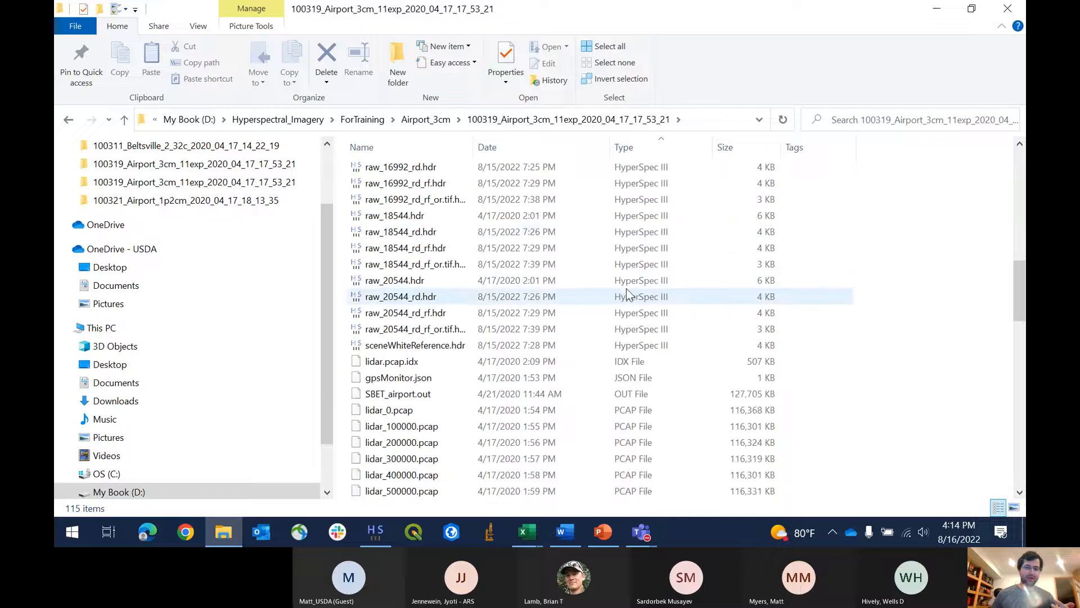
pyautogui.scroll(-2, 629, 297)
pyautogui.scroll(2, 551, 279)
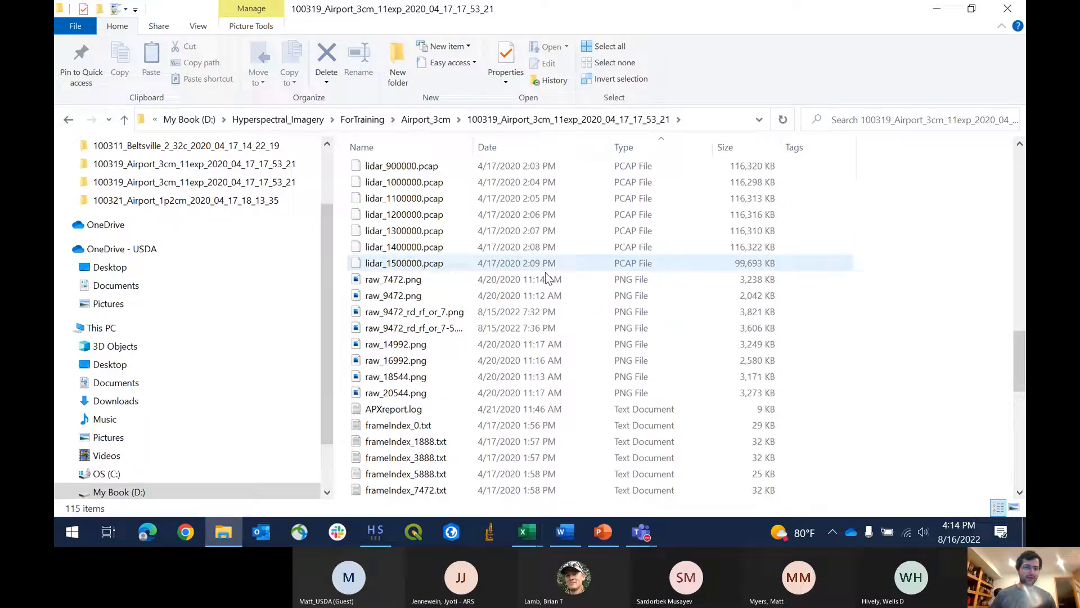
pyautogui.click(506, 313)
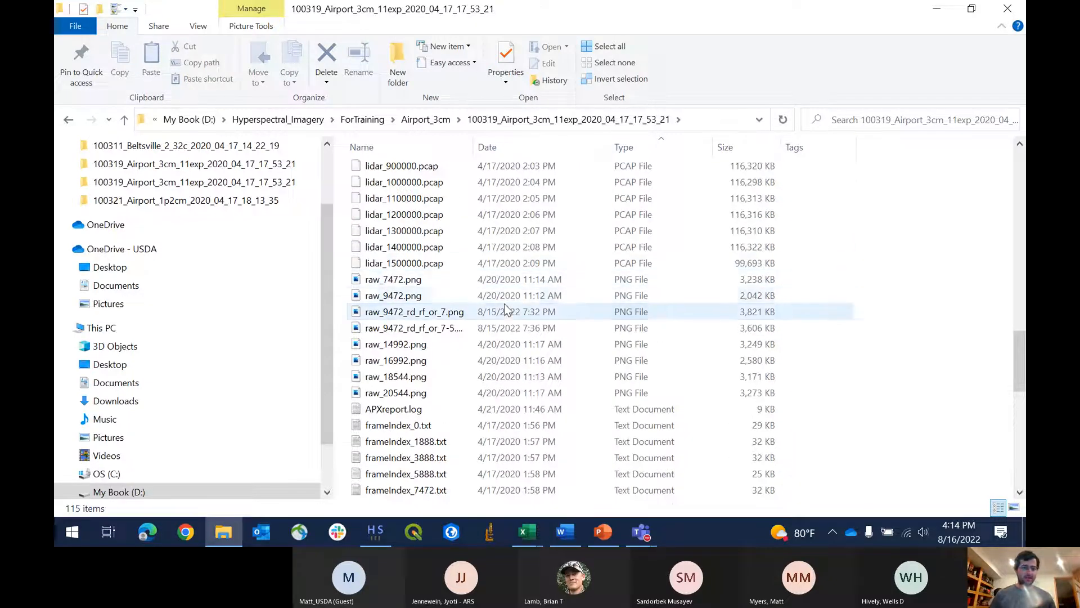
pyautogui.keyDown('ctrl'); pyautogui.click(496, 331); pyautogui.keyUp('ctrl')
pyautogui.press('Delete')
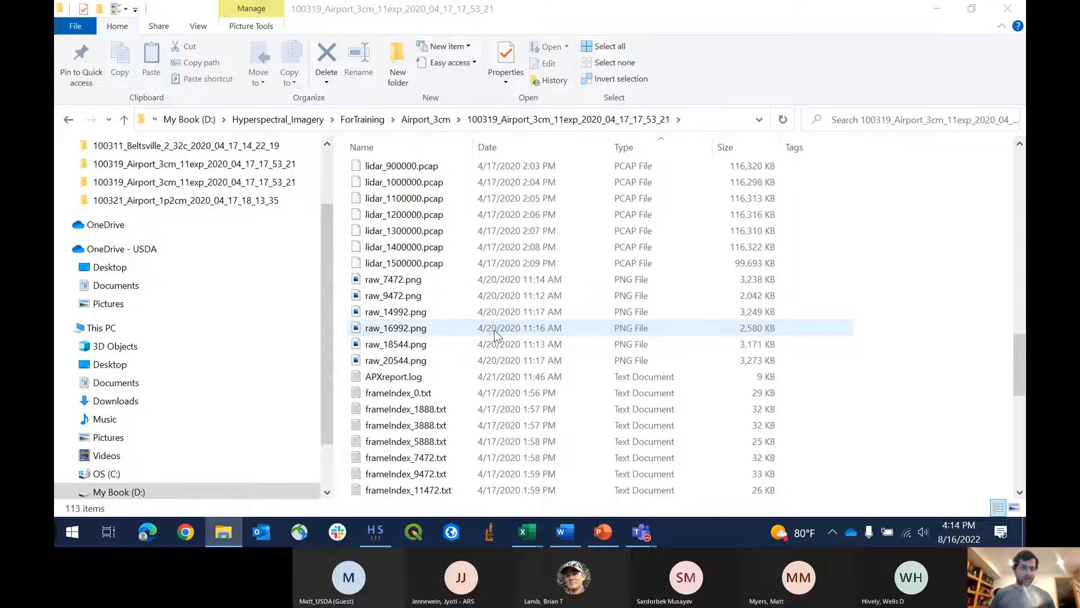
# Step: Open the six raw PNG previews from raw_7472.png to raw_20544.png together, browse to raw_9472.png, and close the image viewer
pyautogui.click(405, 284)
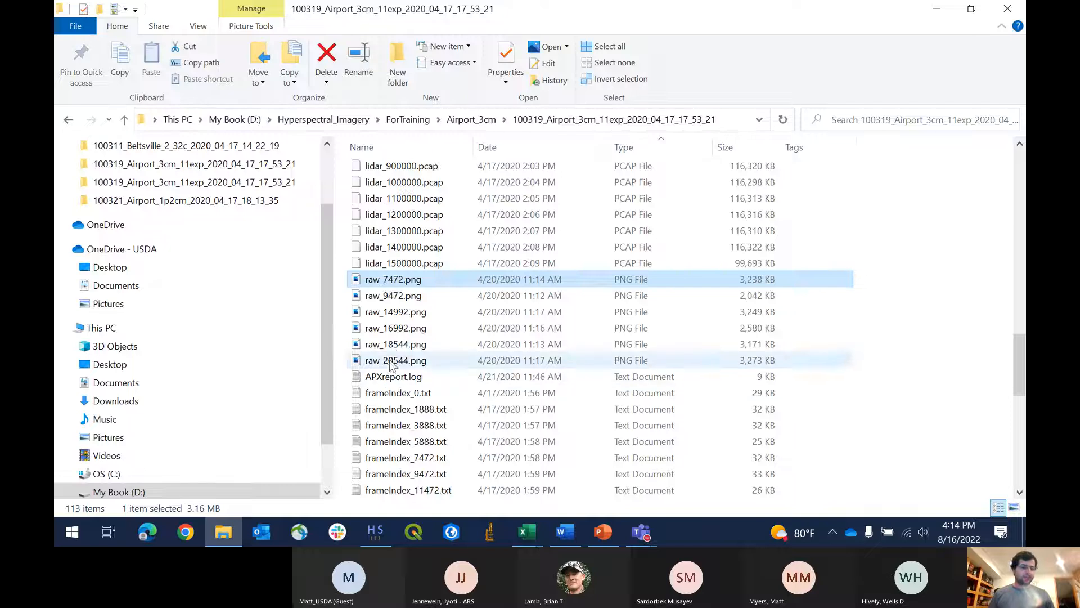
pyautogui.keyDown('shift'); pyautogui.click(381, 360); pyautogui.keyUp('shift')
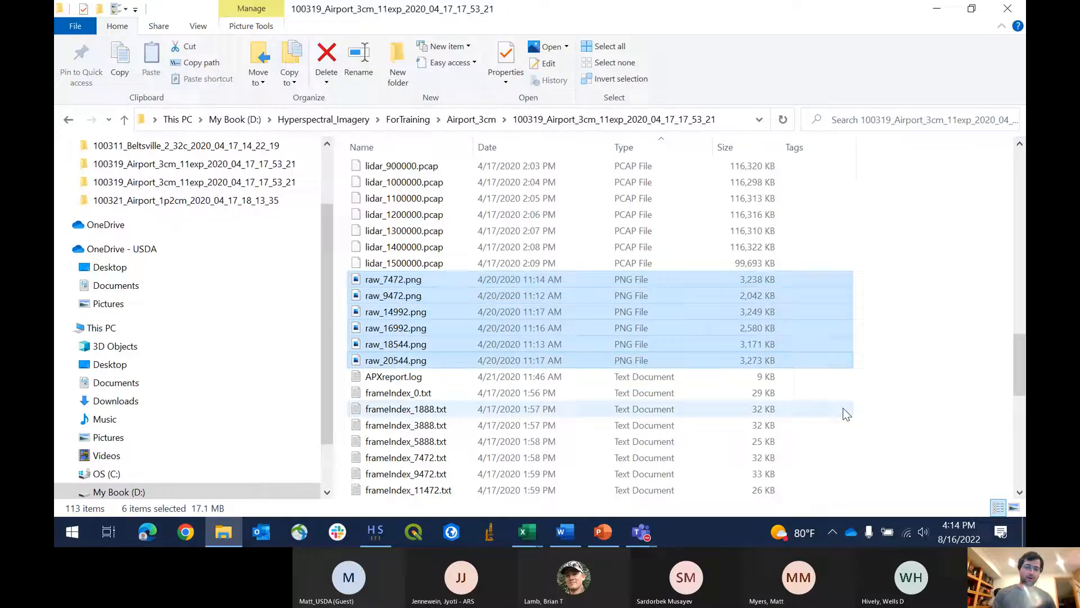
pyautogui.press('Return')
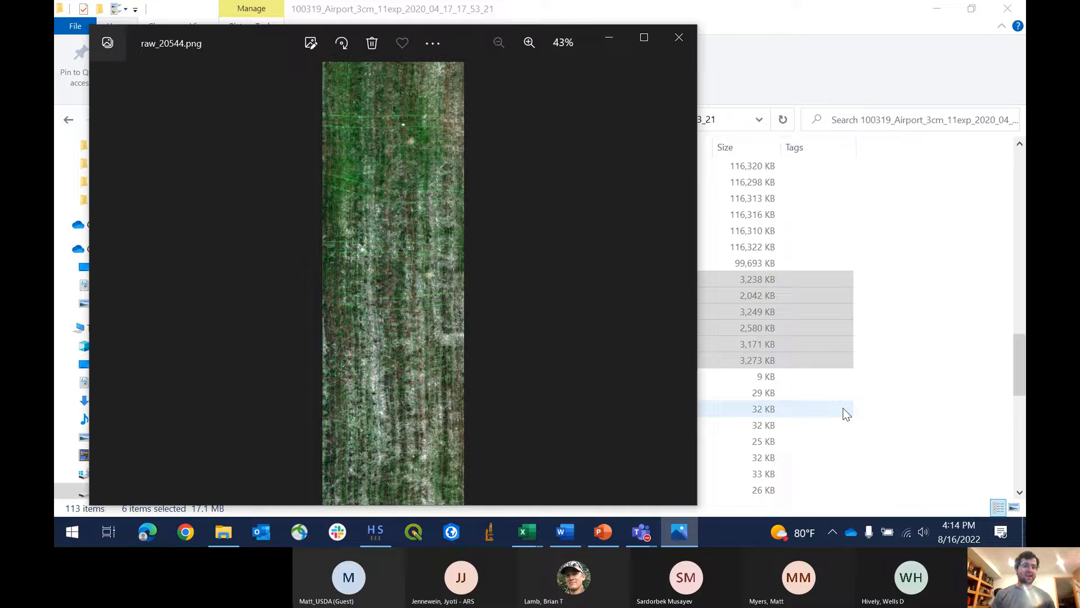
pyautogui.press('Right')
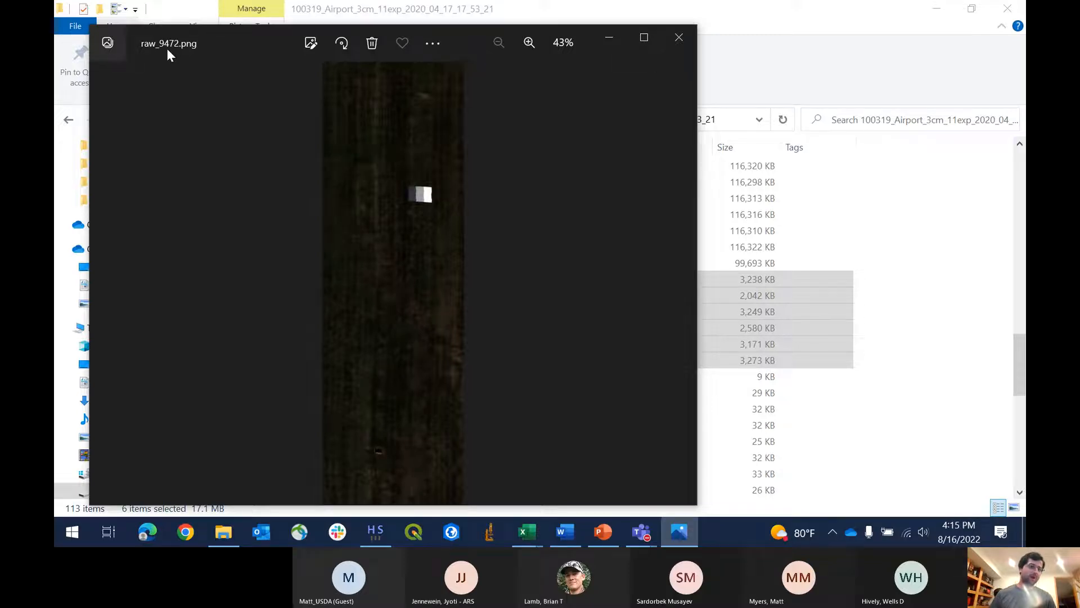
pyautogui.click(679, 38)
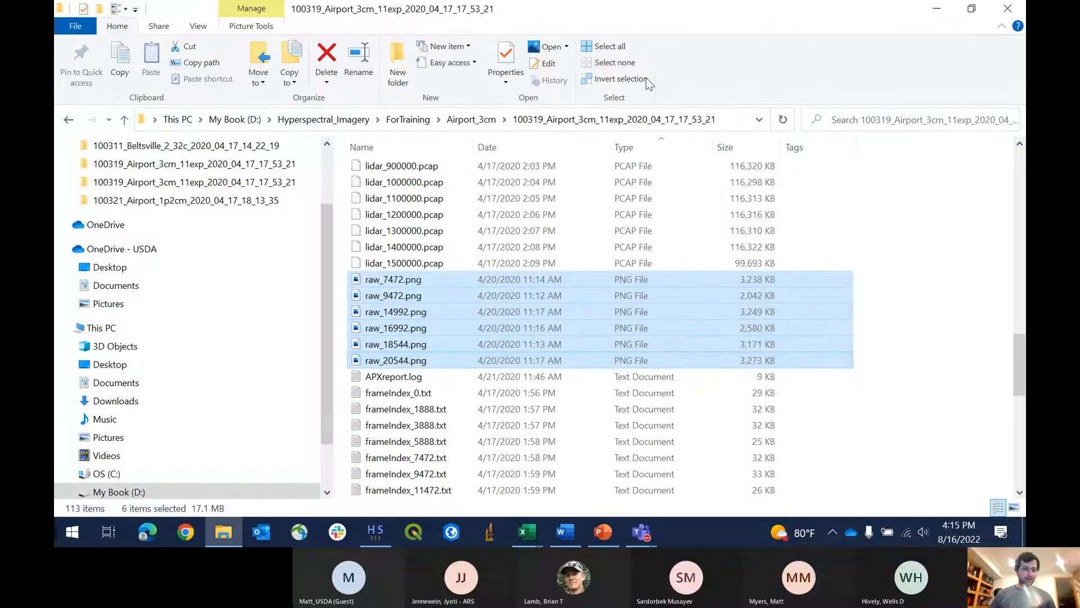
pyautogui.click(382, 532)
pyautogui.click(105, 94)
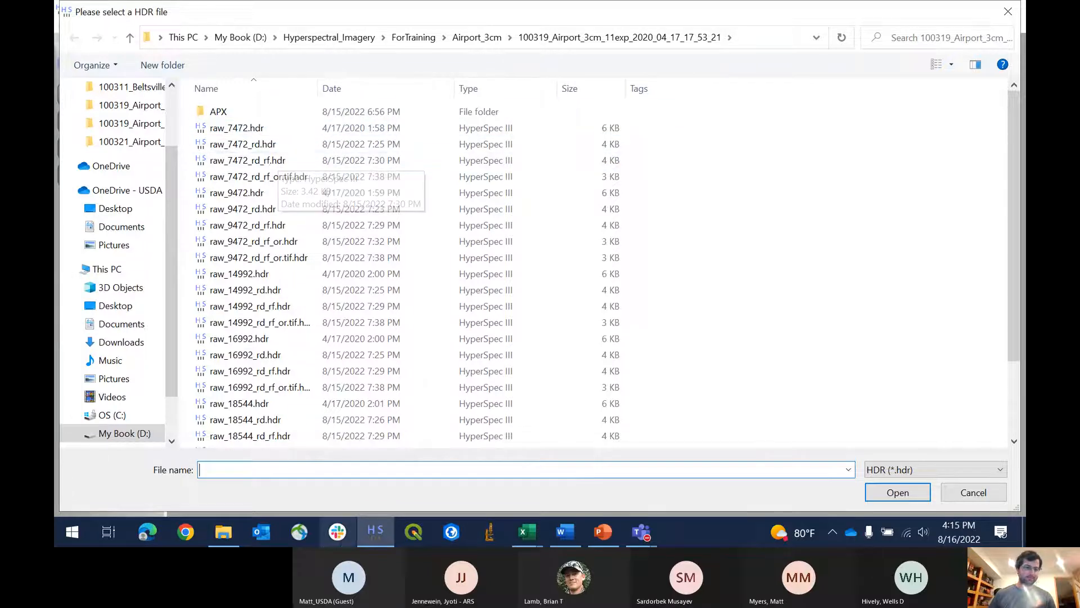
pyautogui.click(376, 530)
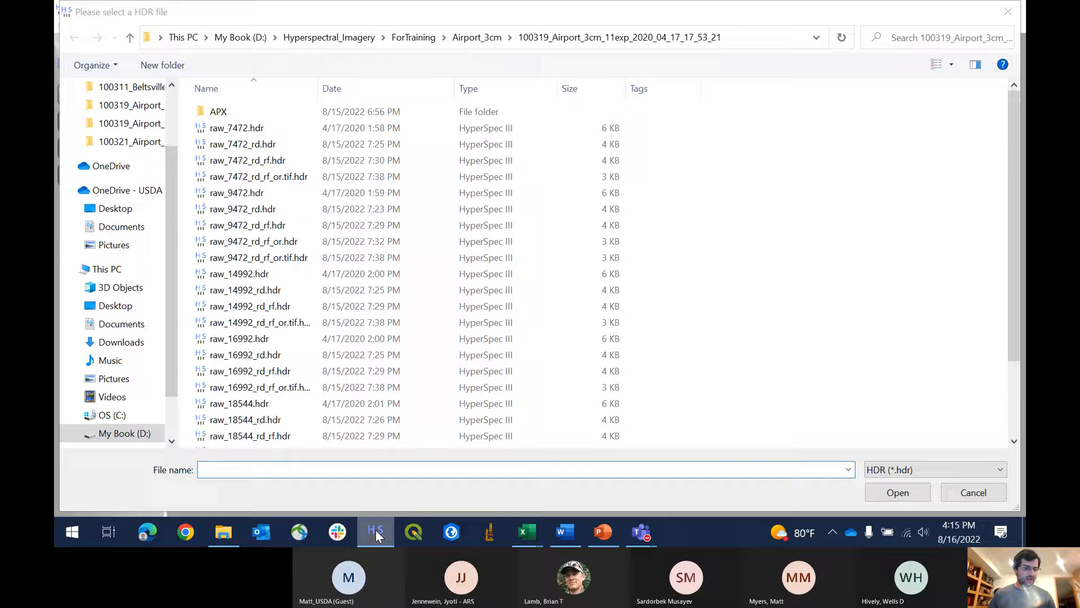
# Step: Switch to File Explorer and search the 100319_Airport_3cm_11exp folder for "_rd"
pyautogui.click(224, 532)
pyautogui.click(906, 121)
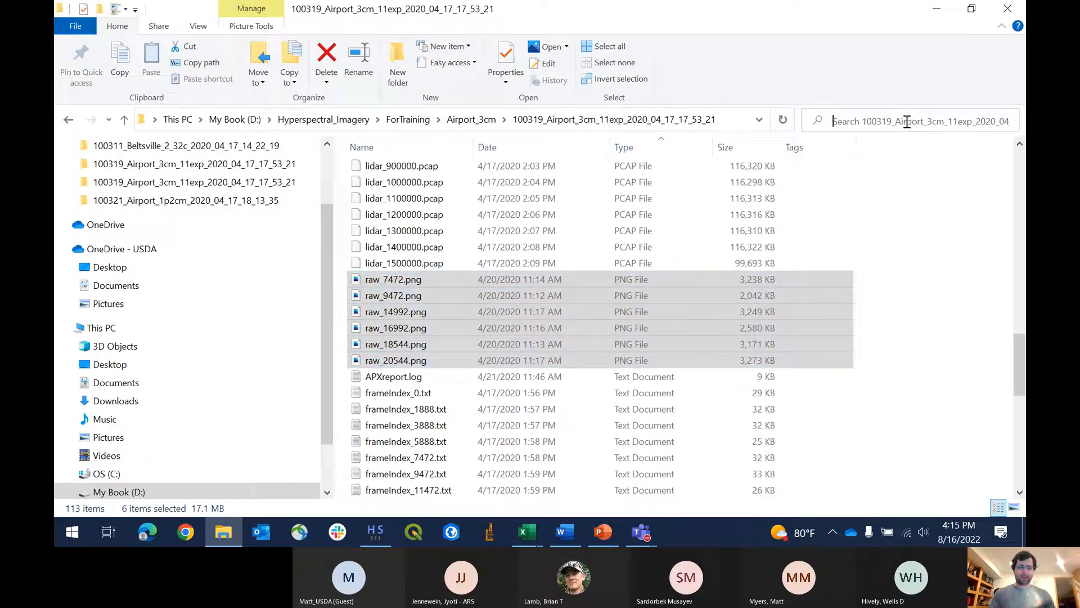
pyautogui.write('_rd')
pyautogui.press('Return')
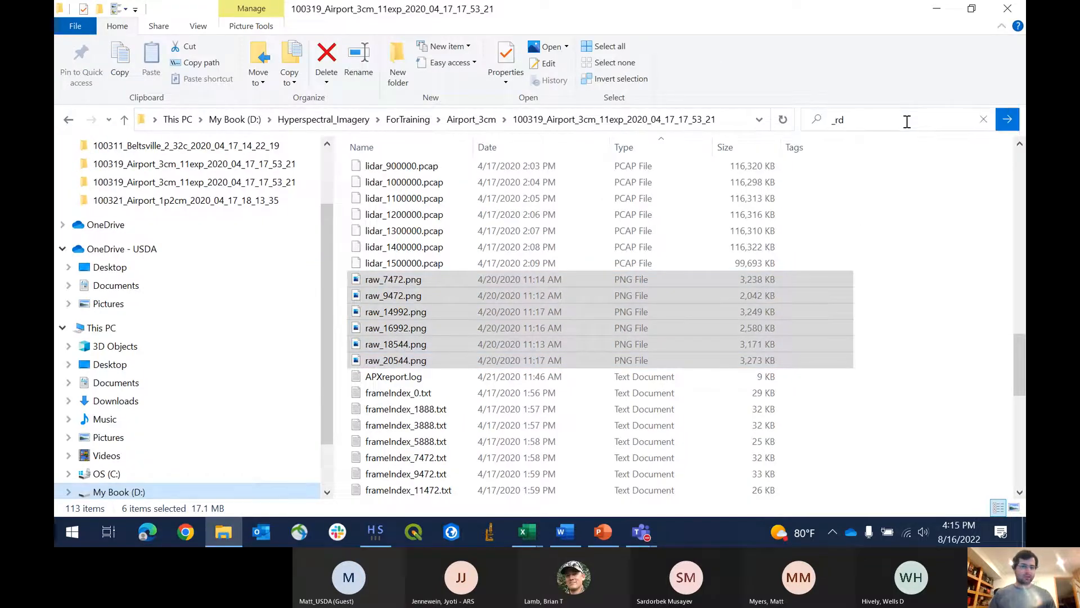
pyautogui.click(362, 195)
pyautogui.scroll(-5, 575, 296)
pyautogui.click(749, 408)
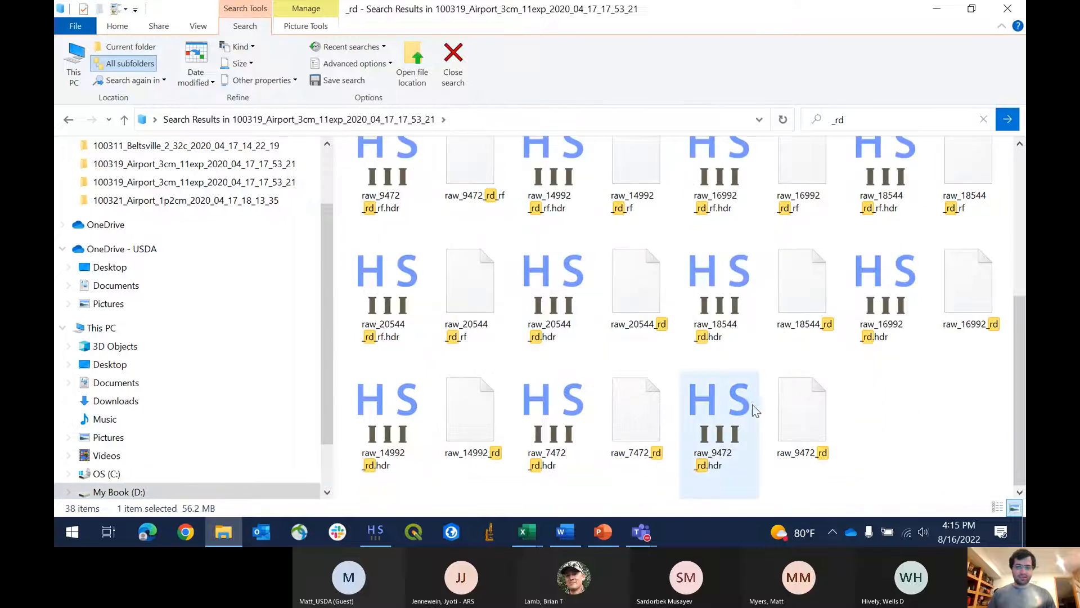
# Step: Delete all files found by the _rd search, refresh the results, and close the File Explorer window
pyautogui.hotkey('ctrl', 'a')
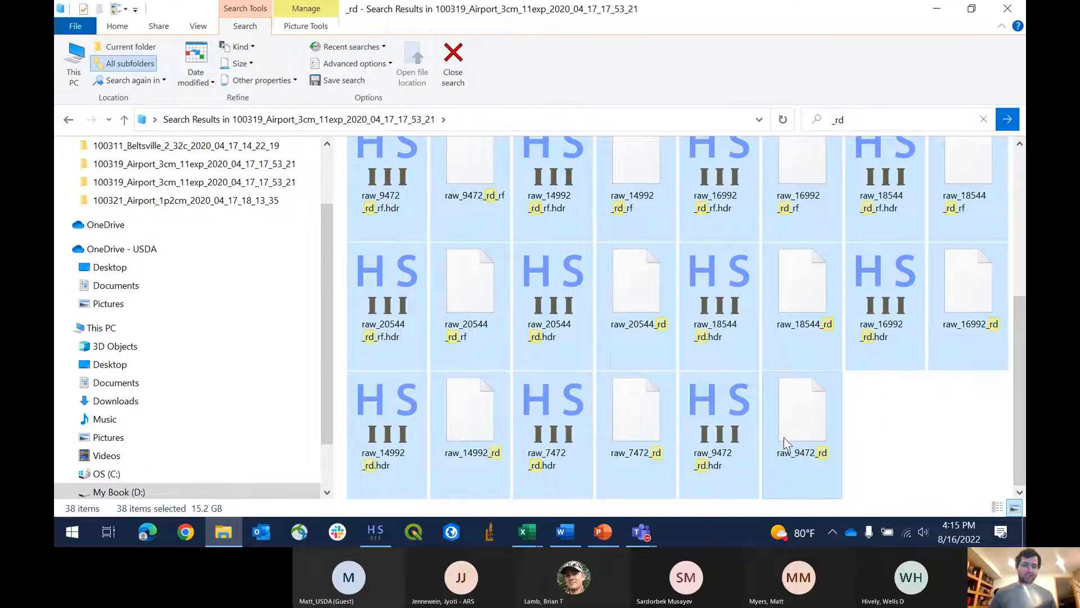
pyautogui.press('Delete')
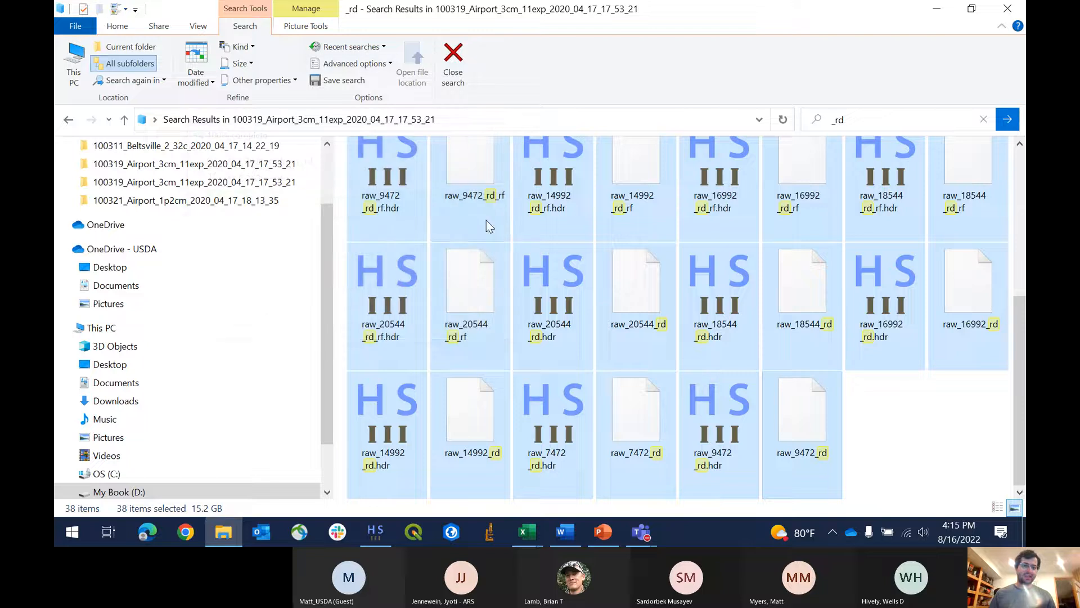
pyautogui.scroll(5, 494, 269)
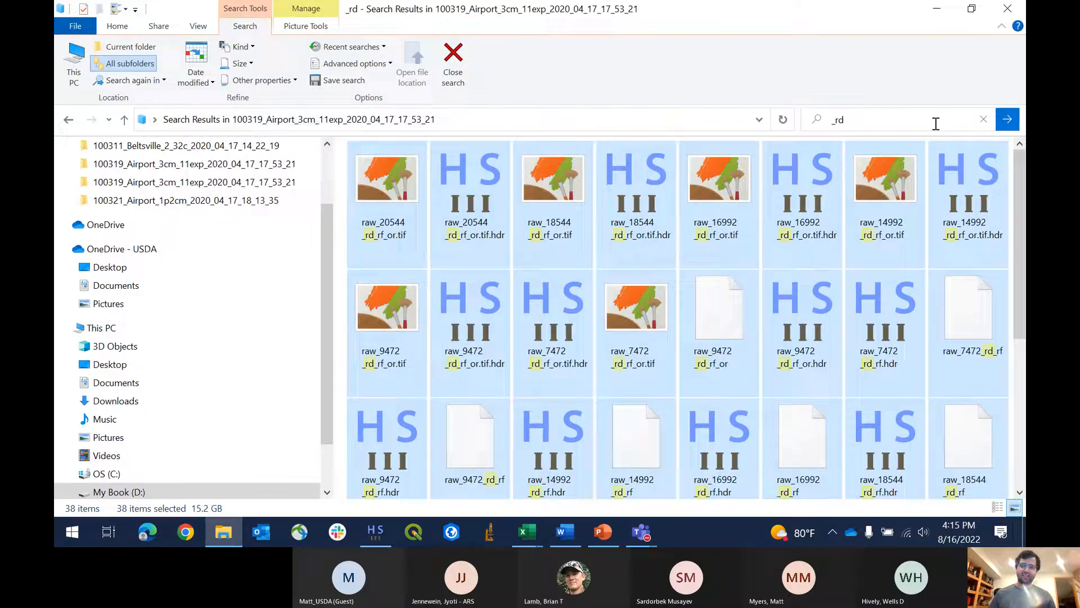
pyautogui.click(783, 120)
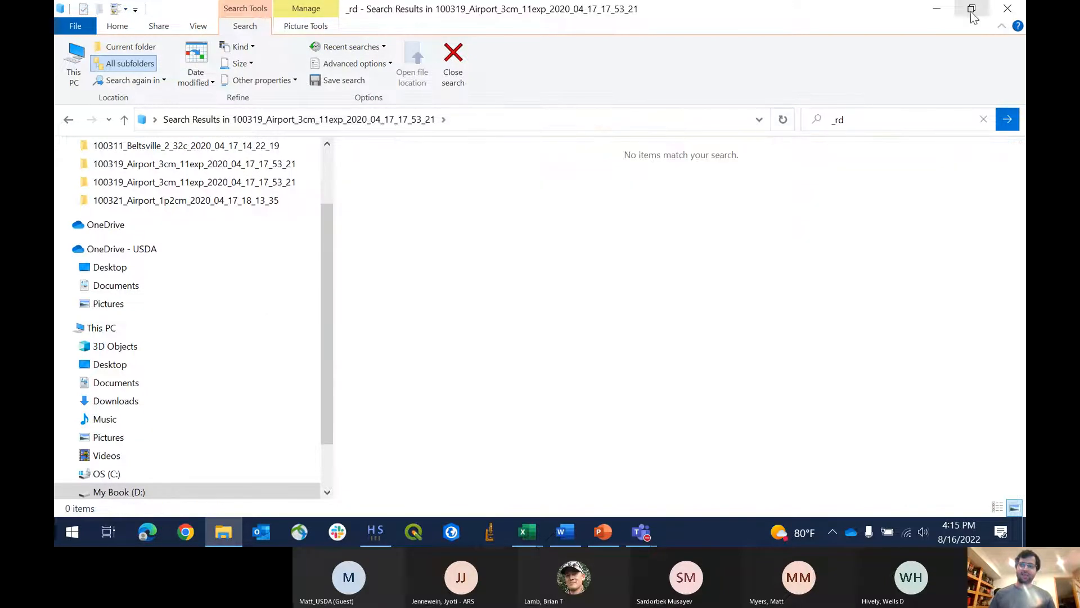
pyautogui.click(1001, 9)
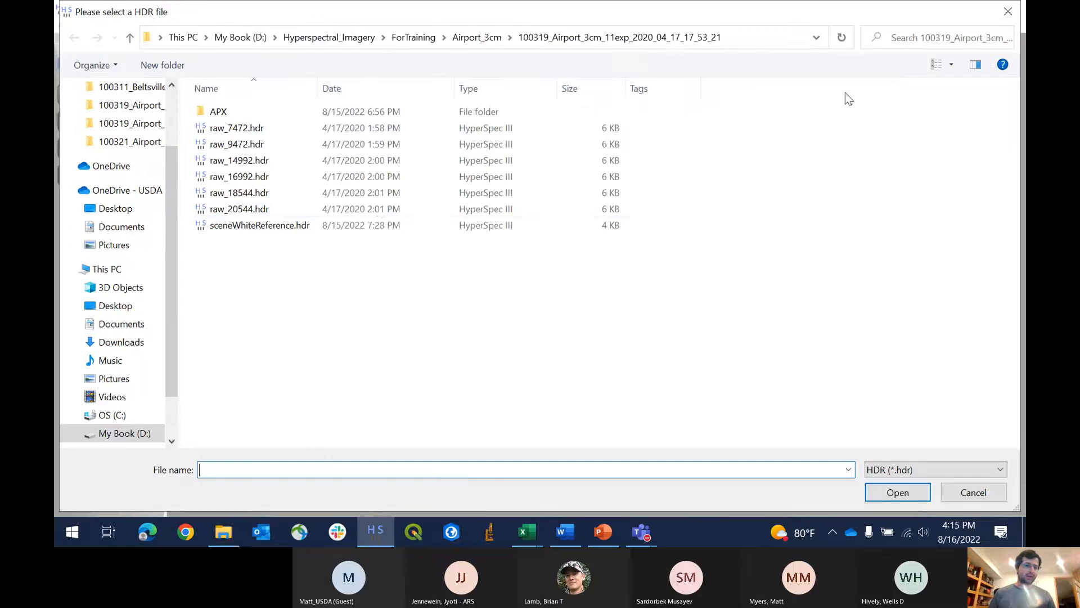
# Step: Cancel the pending HDR file selection in SpectralView, restart opening a cube, and choose raw_9472.hdr
pyautogui.click(952, 493)
pyautogui.click(135, 90)
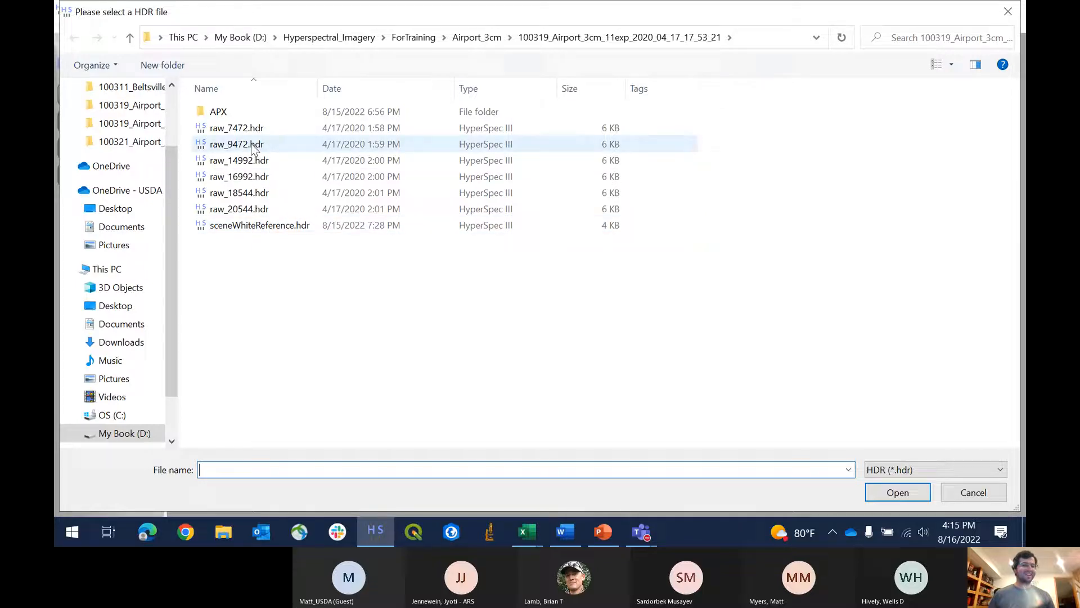
pyautogui.click(241, 150)
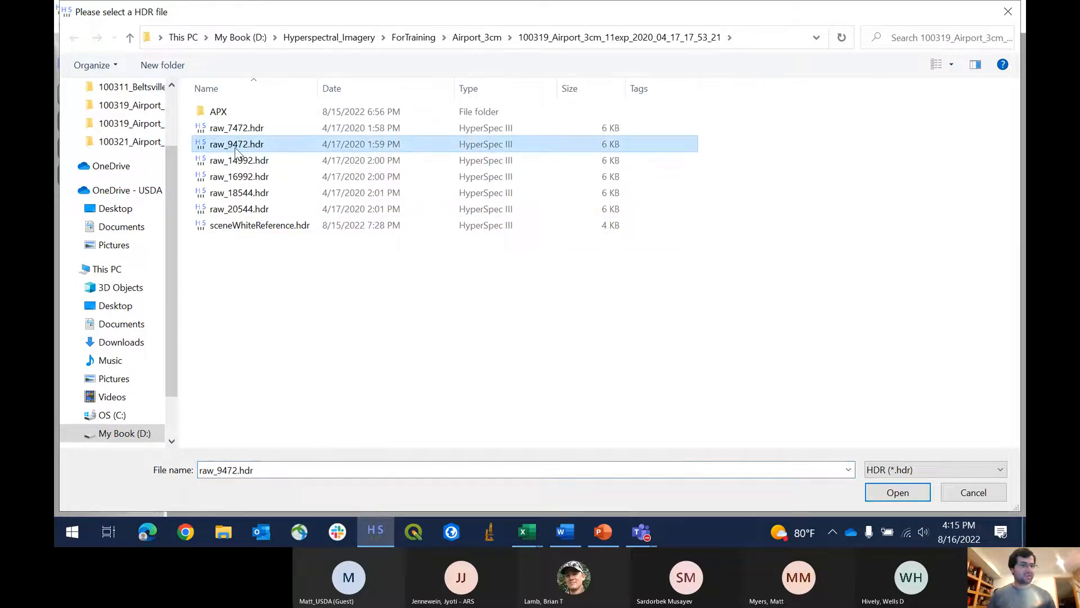
pyautogui.doubleClick(238, 145)
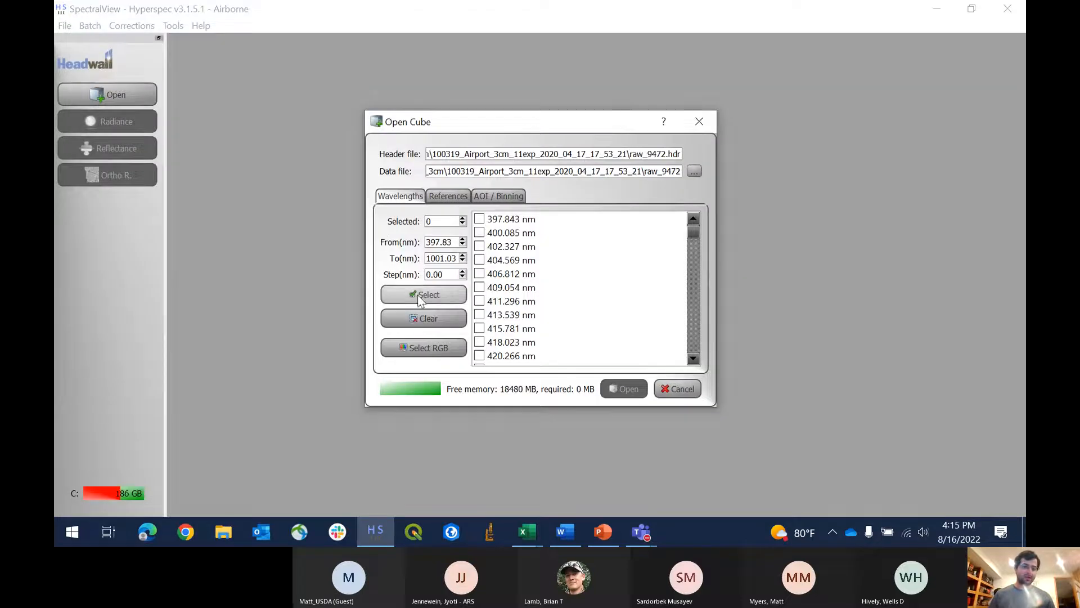
# Step: Try the wavelength selection options for the raw_9472 cube: all bands, none, and RGB only
pyautogui.click(417, 293)
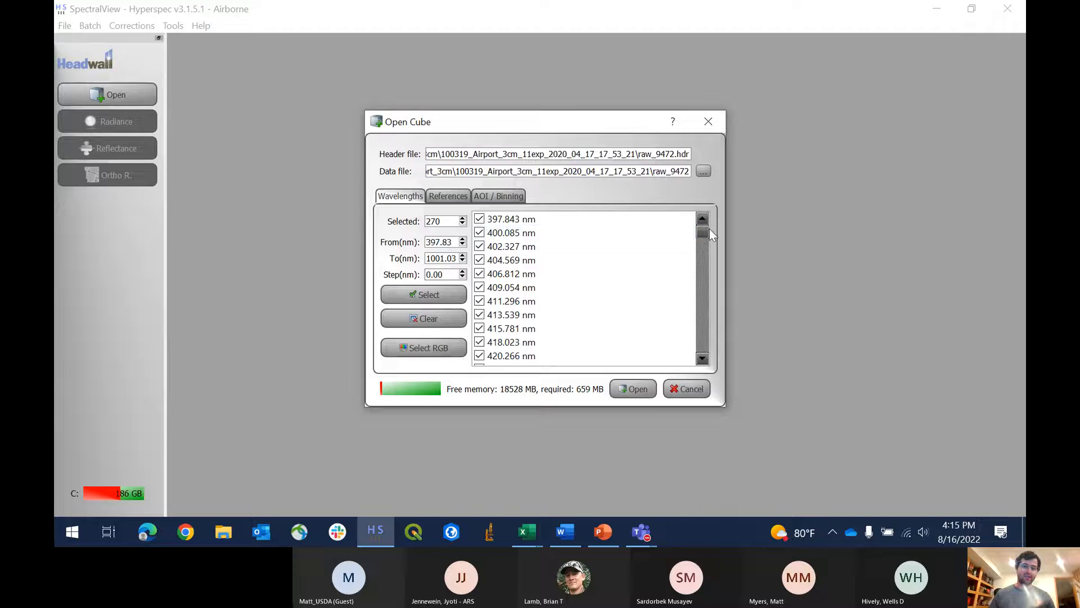
pyautogui.moveTo(708, 230); pyautogui.dragTo(705, 278)
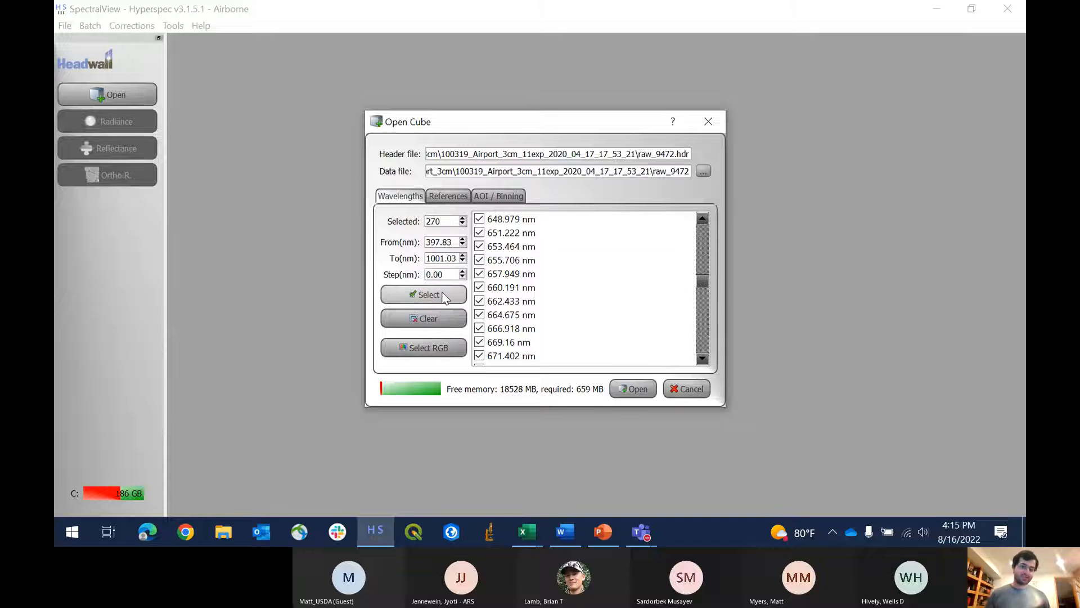
pyautogui.click(425, 325)
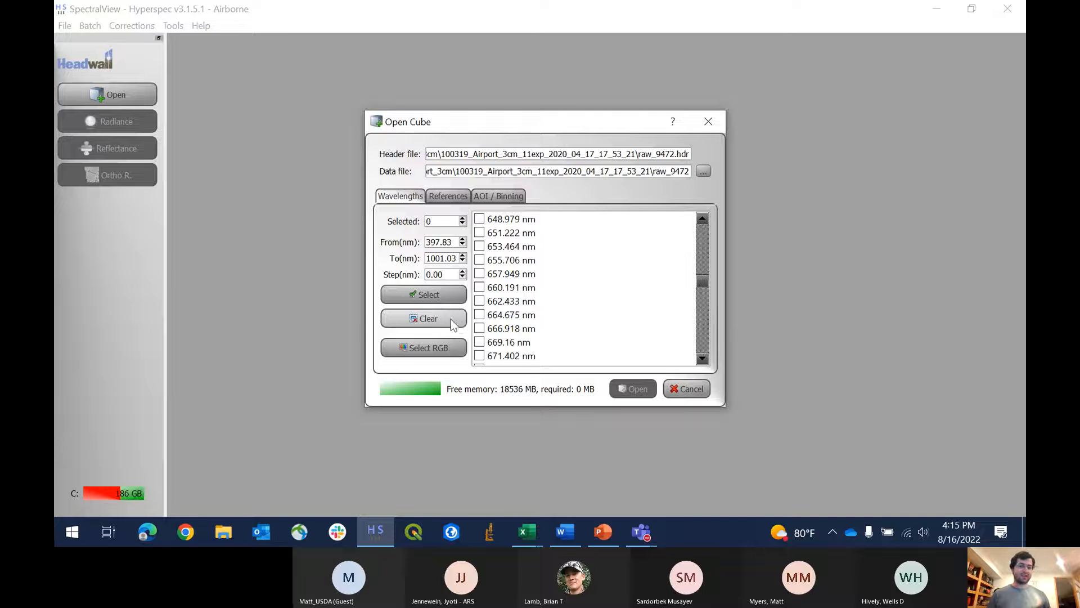
pyautogui.click(416, 348)
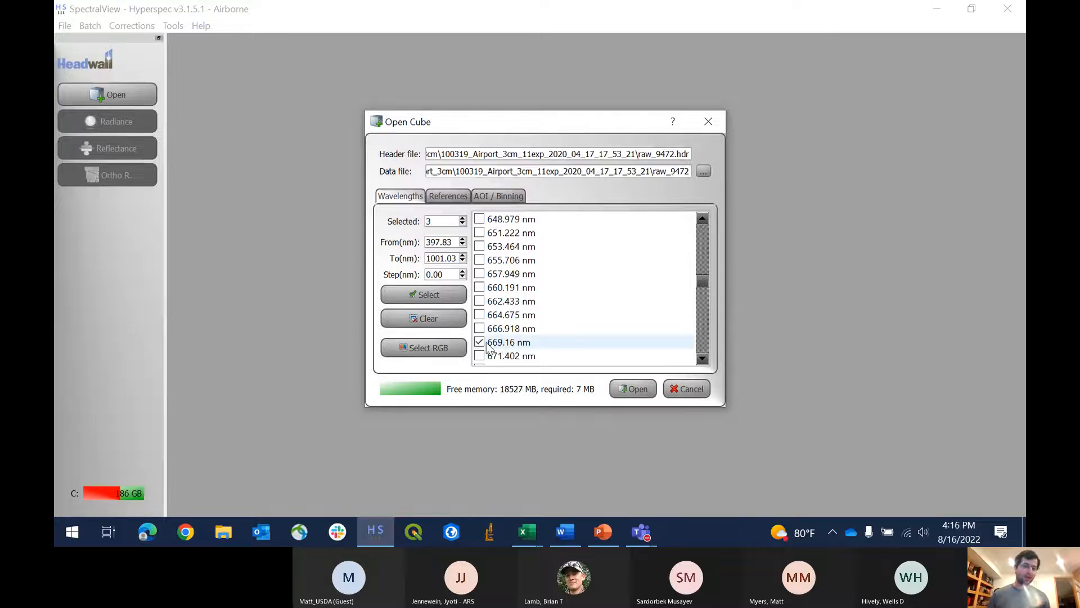
# Step: Select all wavelengths from 397.83 to 1001.03 nm, check the References and AOI / Binning settings, and open the raw_9472 cube
pyautogui.click(421, 295)
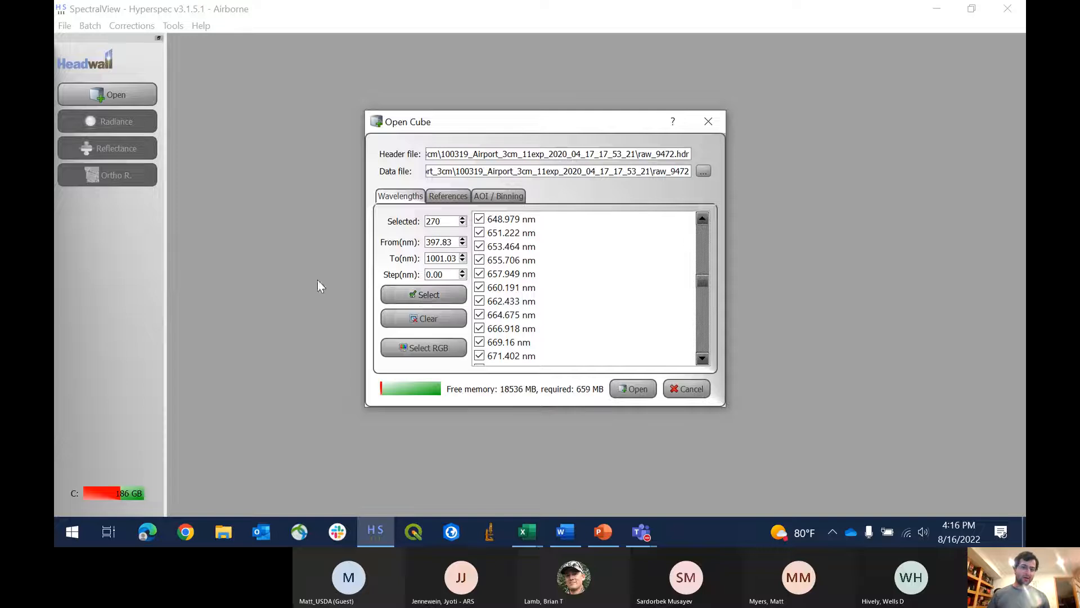
pyautogui.click(453, 197)
pyautogui.click(482, 197)
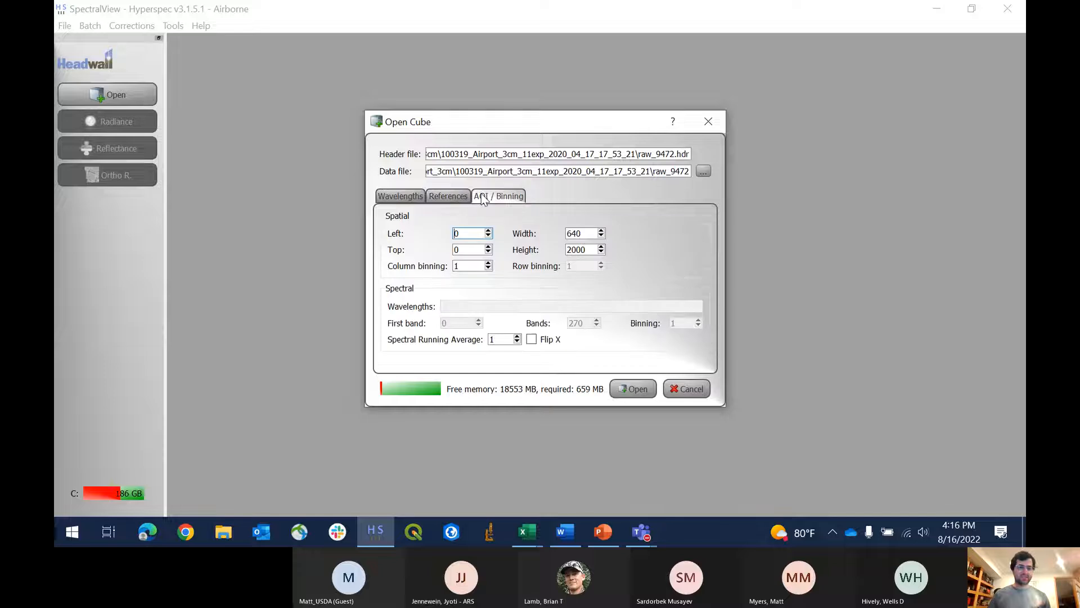
pyautogui.click(635, 389)
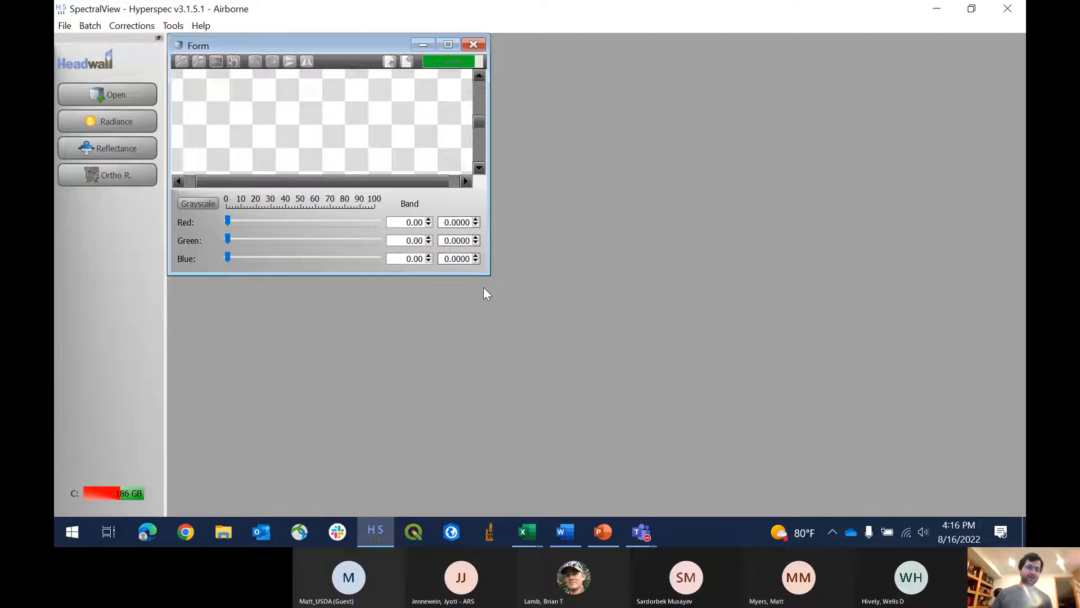
# Step: Enlarge the raw_9472 image window, examine the spectral plot of pixels in the scene, and close the plot
pyautogui.moveTo(488, 274); pyautogui.dragTo(751, 443)
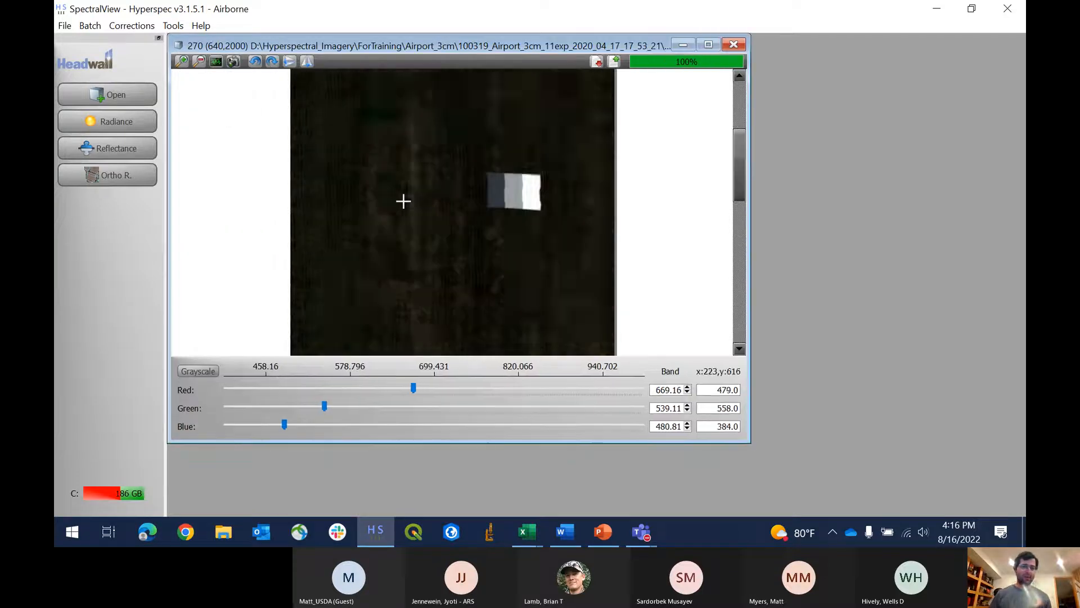
pyautogui.click(217, 63)
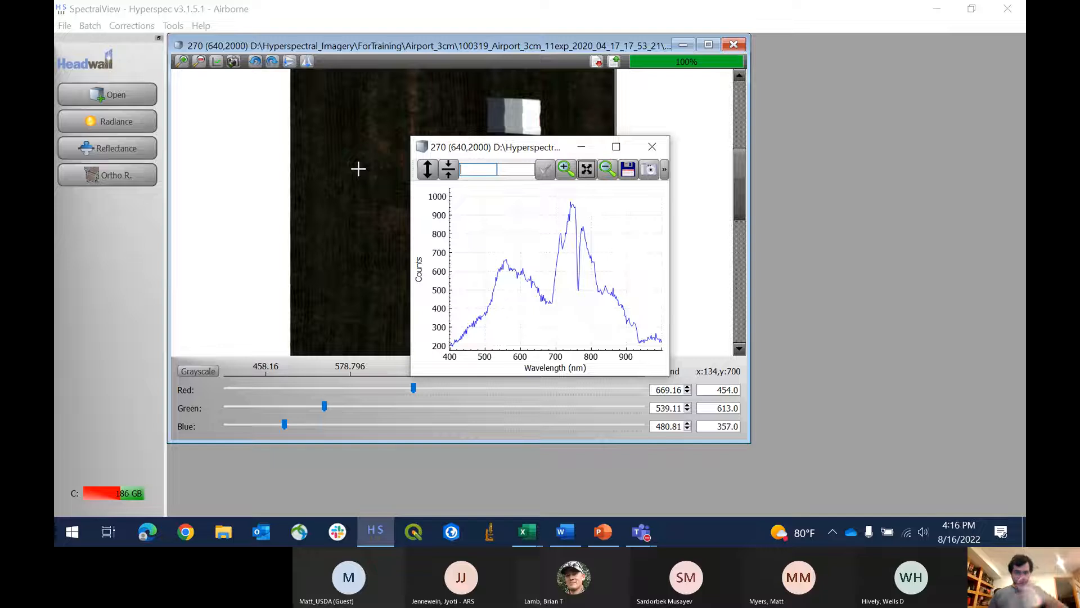
pyautogui.click(651, 148)
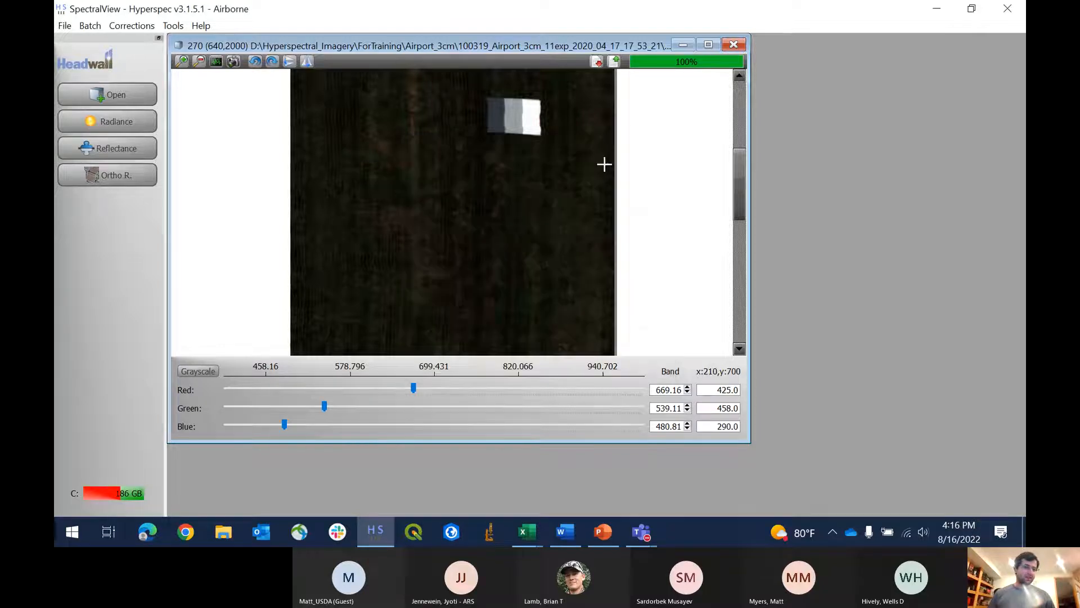
# Step: Start a radiance conversion of raw_9472 and set raw_0.hdr from the 100318_darkRef_2020_04_17_17_52_38 folder as the dark reference
pyautogui.click(132, 126)
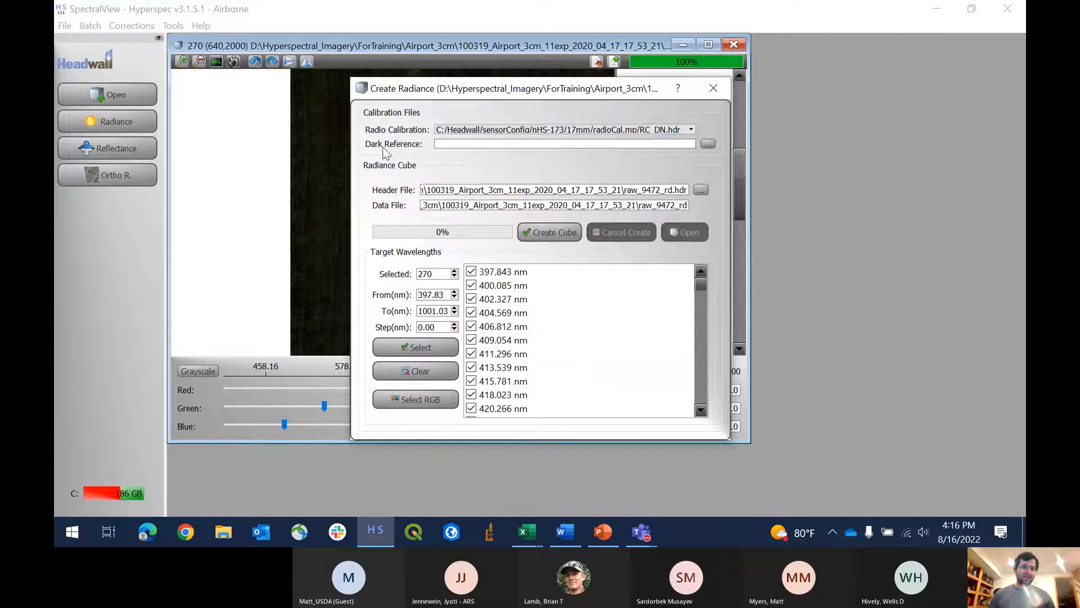
pyautogui.click(700, 144)
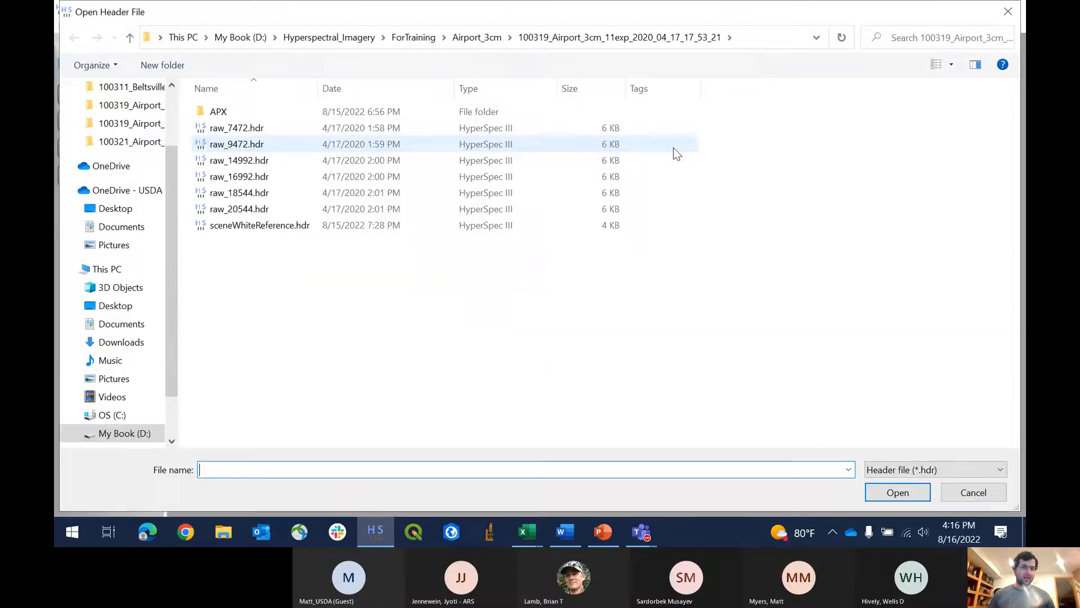
pyautogui.click(225, 37)
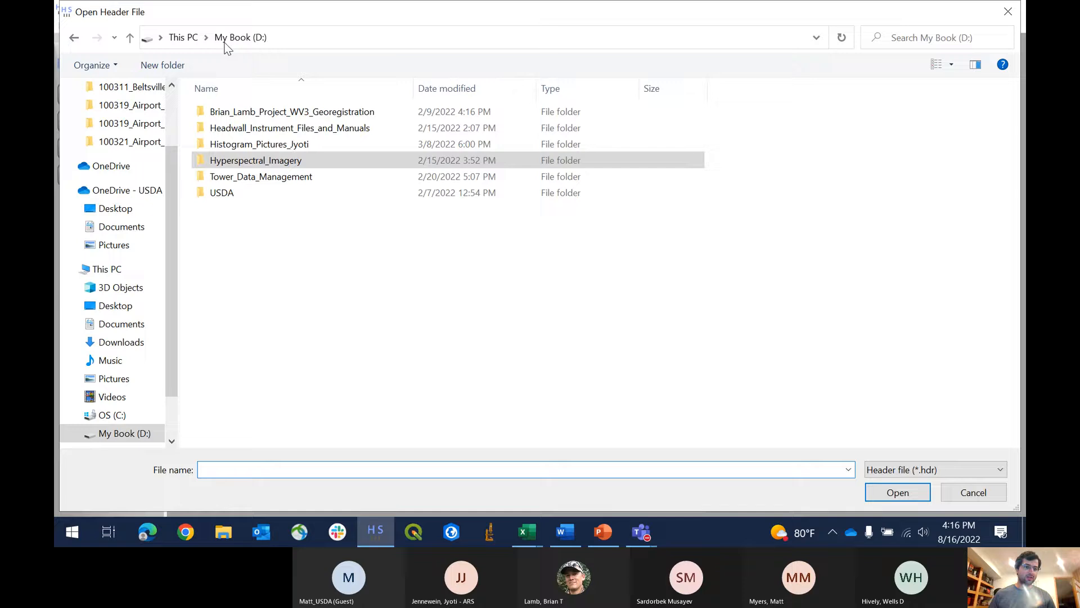
pyautogui.doubleClick(250, 161)
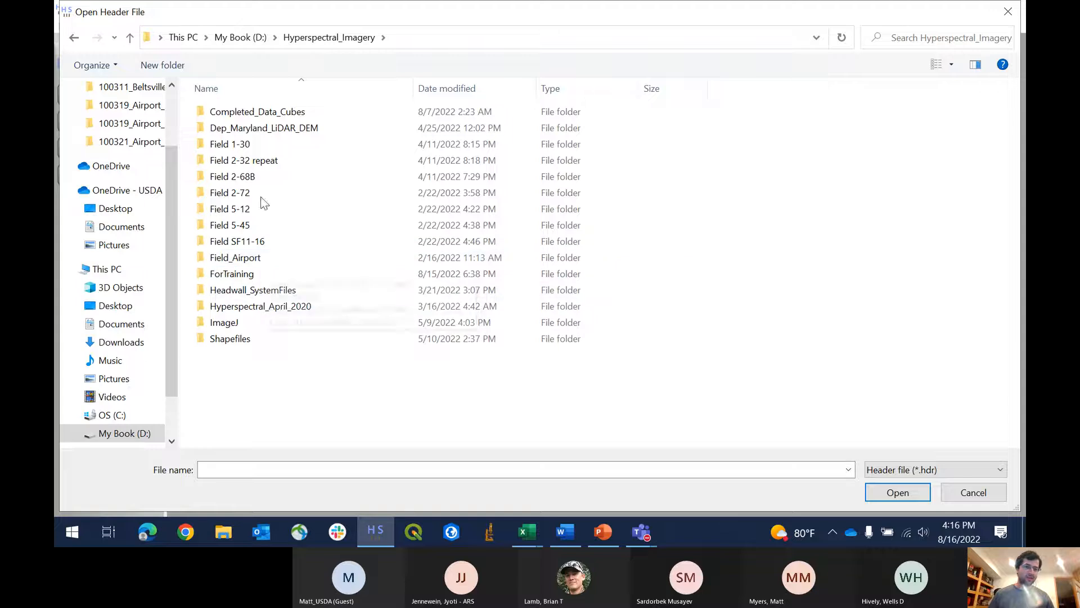
pyautogui.doubleClick(265, 274)
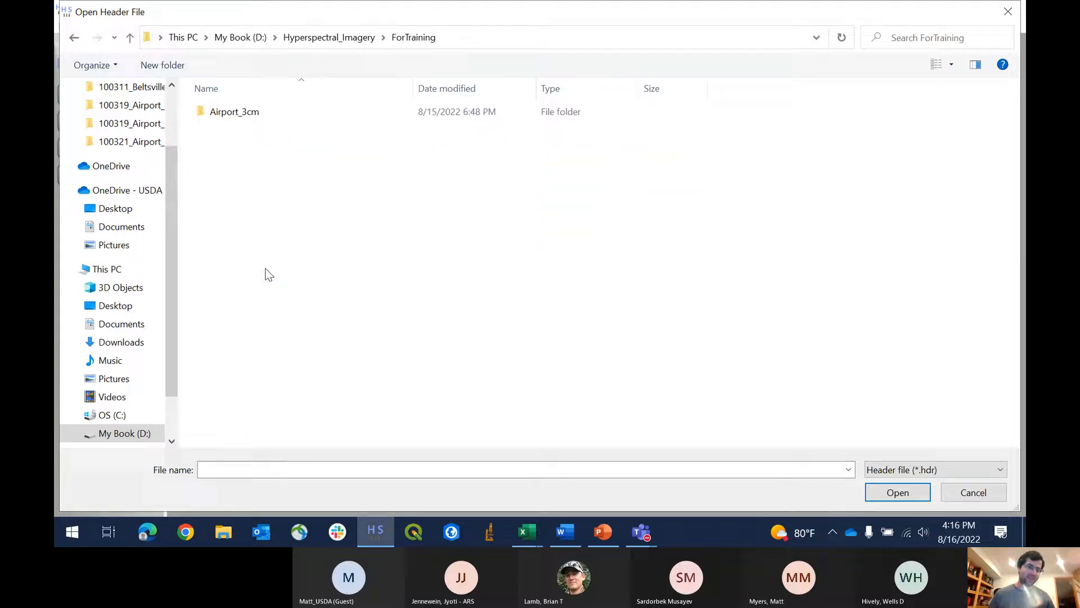
pyautogui.click(252, 113)
pyautogui.doubleClick(252, 113)
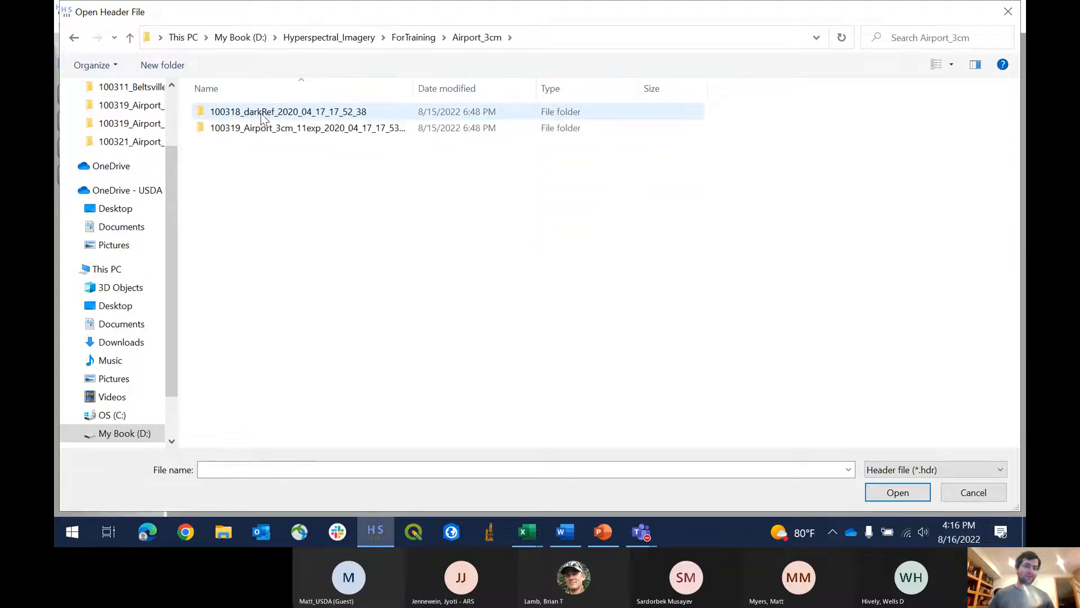
pyautogui.doubleClick(253, 116)
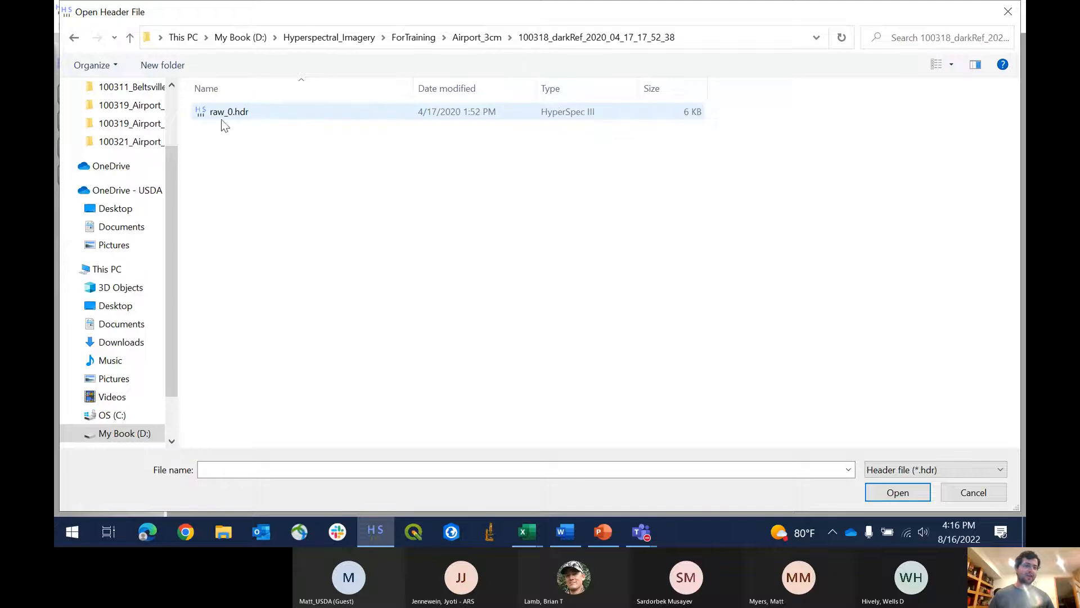
pyautogui.doubleClick(258, 116)
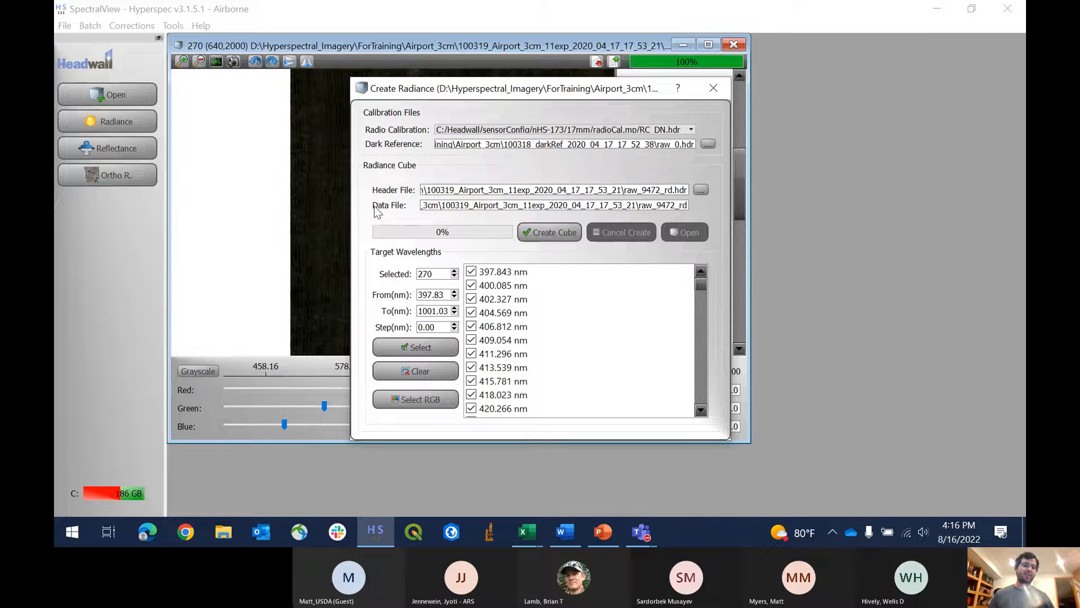
# Step: Create the raw_9472_rd radiance cube with all wavelengths and open it with every band selected
pyautogui.click(541, 233)
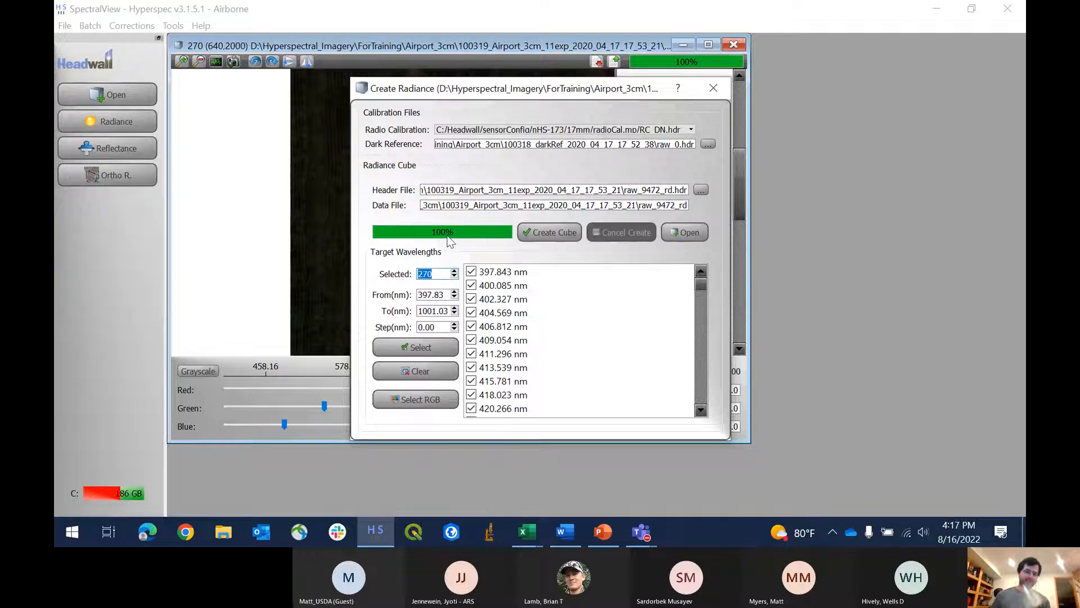
pyautogui.click(684, 232)
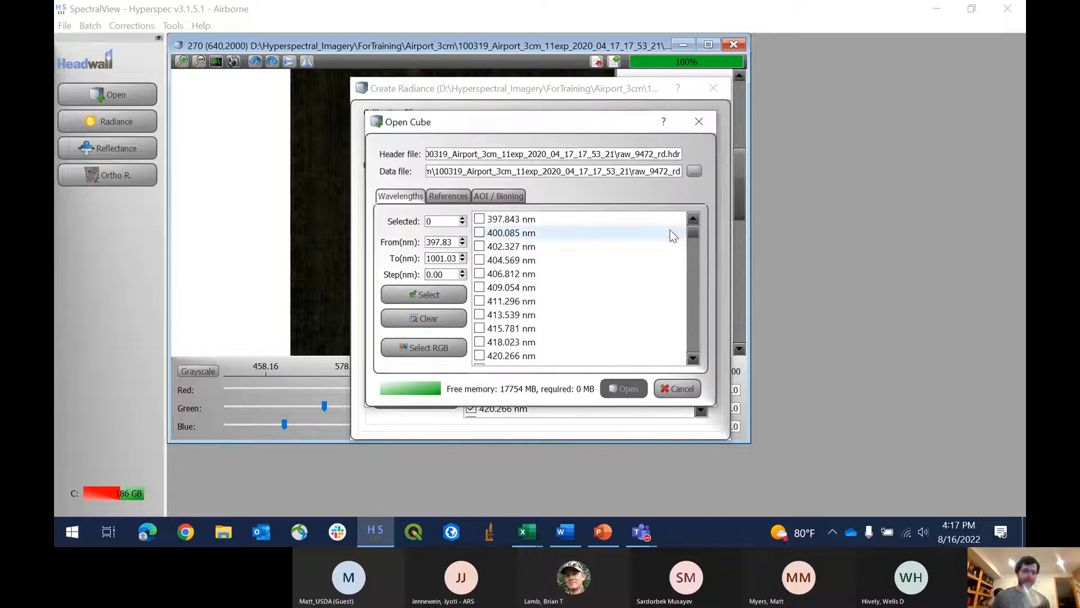
pyautogui.click(415, 293)
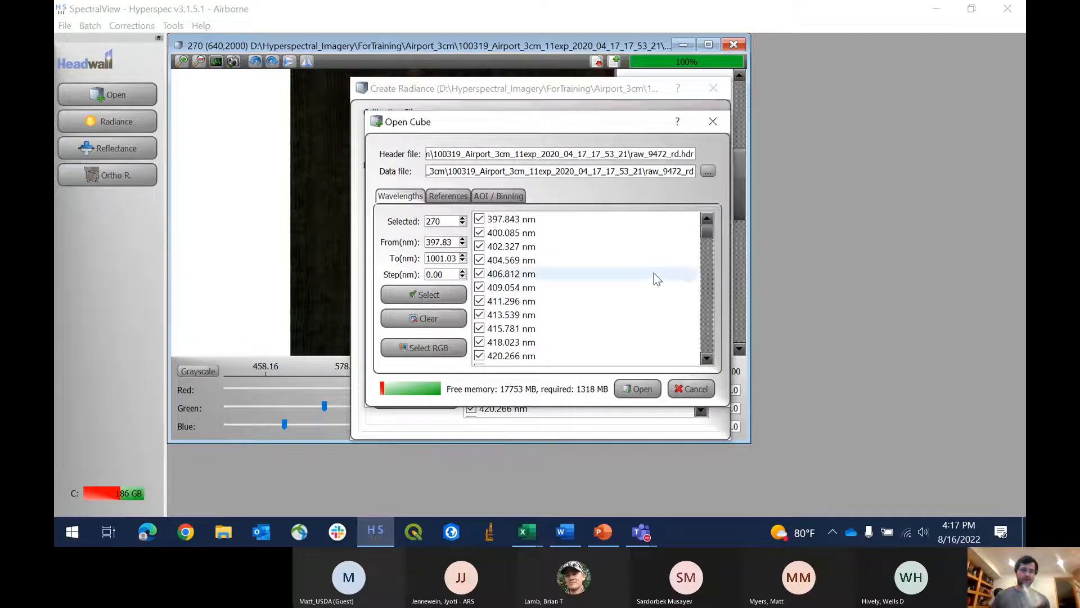
pyautogui.click(636, 389)
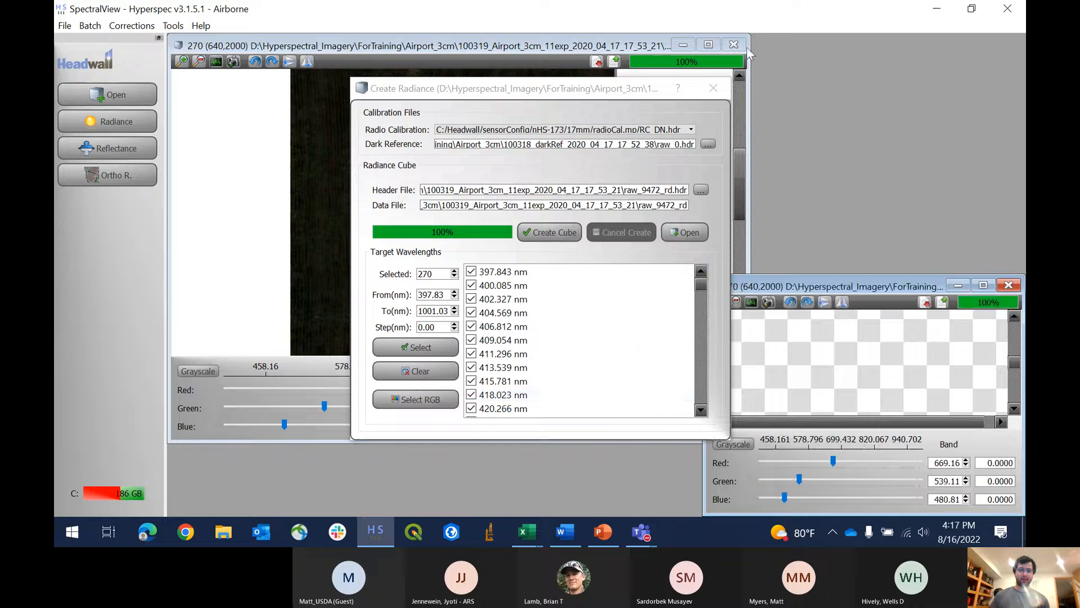
# Step: Close the radiance creation dialog, enlarge the raw_9472_rd image window, examine its pixels' spectral plot, and close the plot and cube
pyautogui.moveTo(878, 287); pyautogui.dragTo(848, 88)
pyautogui.click(712, 88)
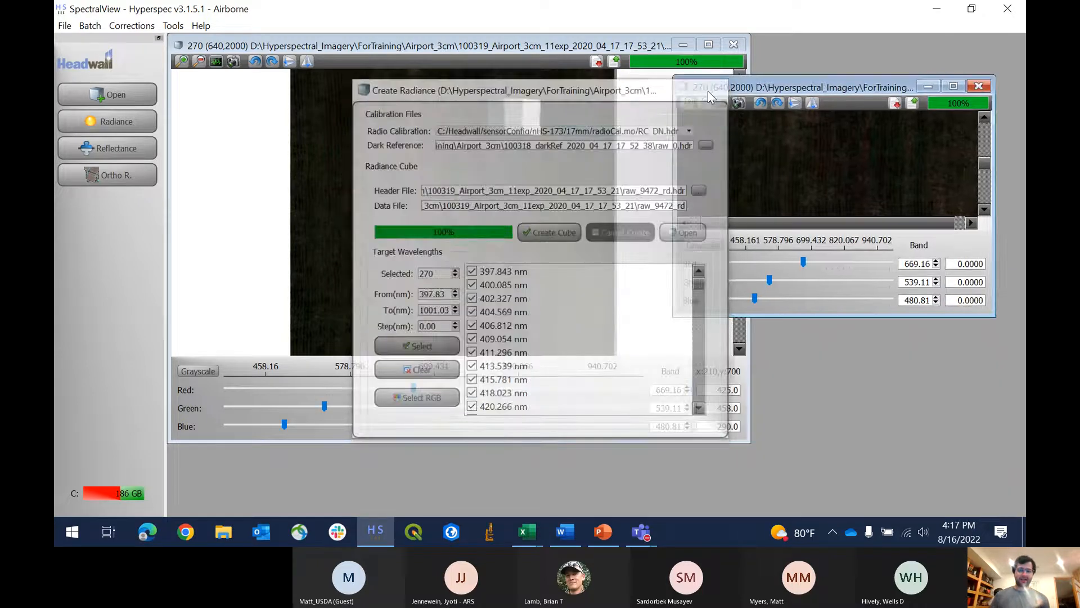
pyautogui.moveTo(615, 317); pyautogui.dragTo(426, 487)
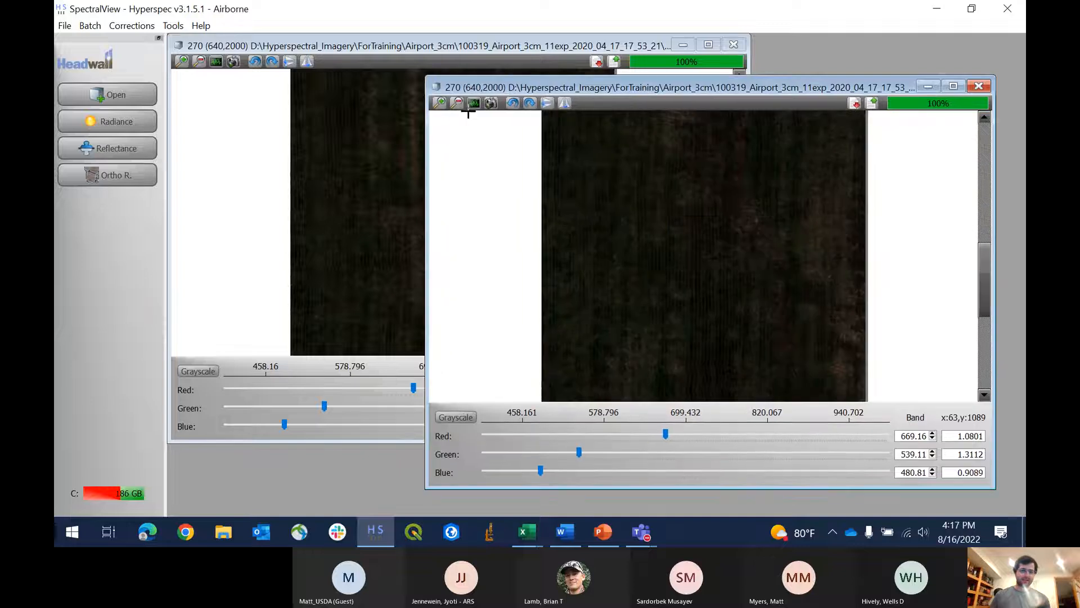
pyautogui.click(473, 104)
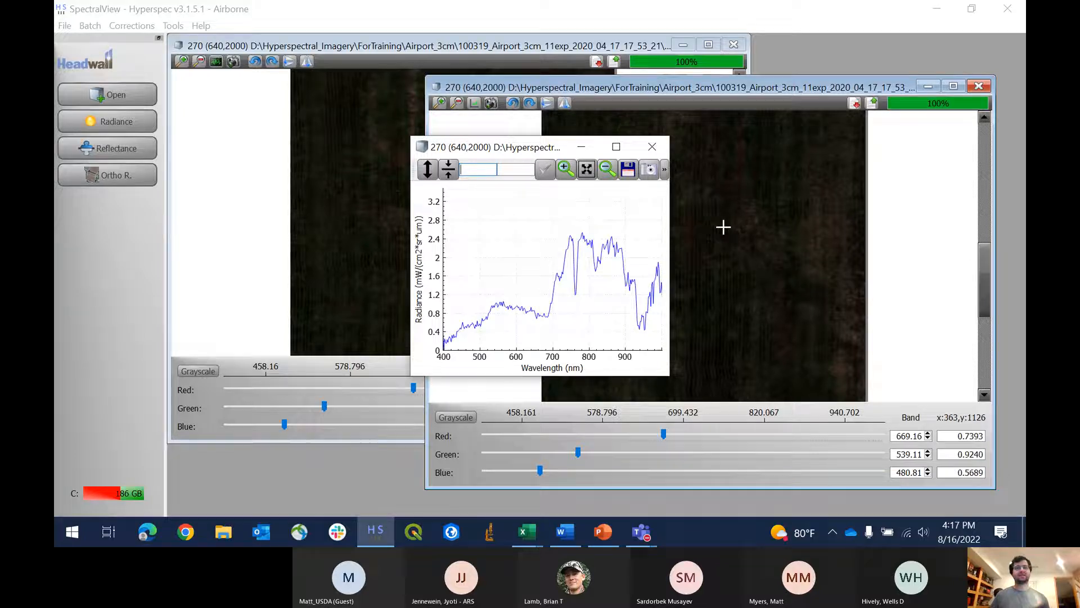
pyautogui.click(650, 146)
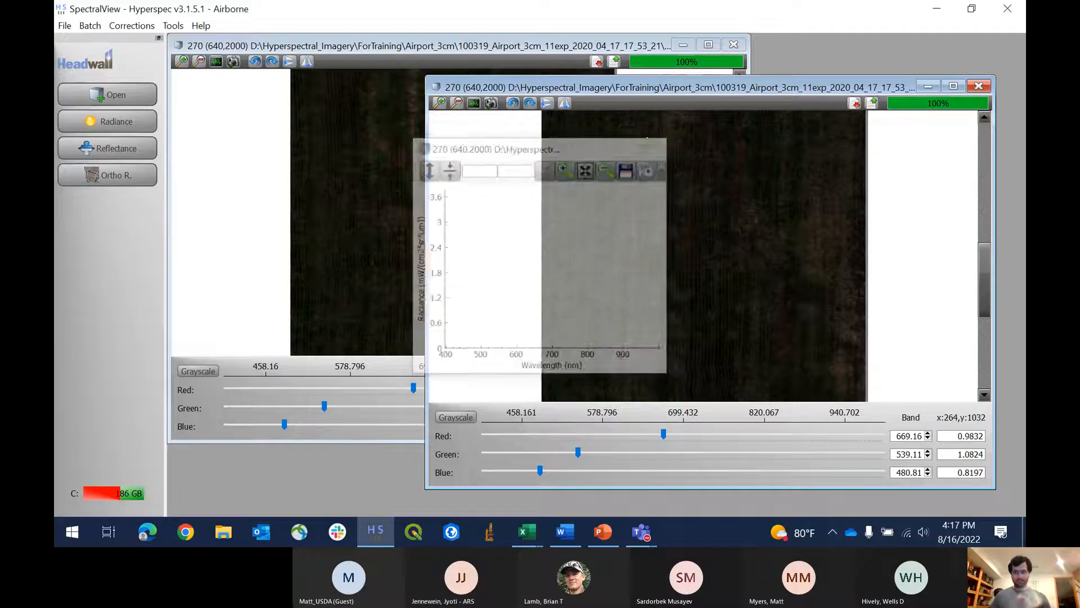
pyautogui.click(977, 86)
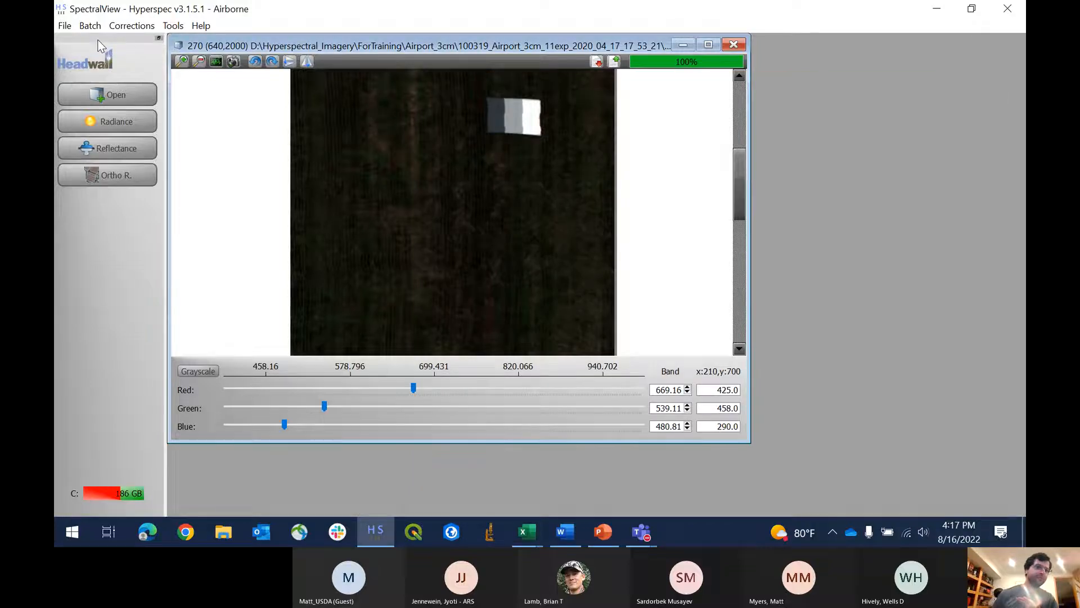
# Step: Start a Radiance Batch and browse to the 100319_Airport_3cm_11exp_2020_04_17_17_53_21 folder for its header files
pyautogui.click(90, 26)
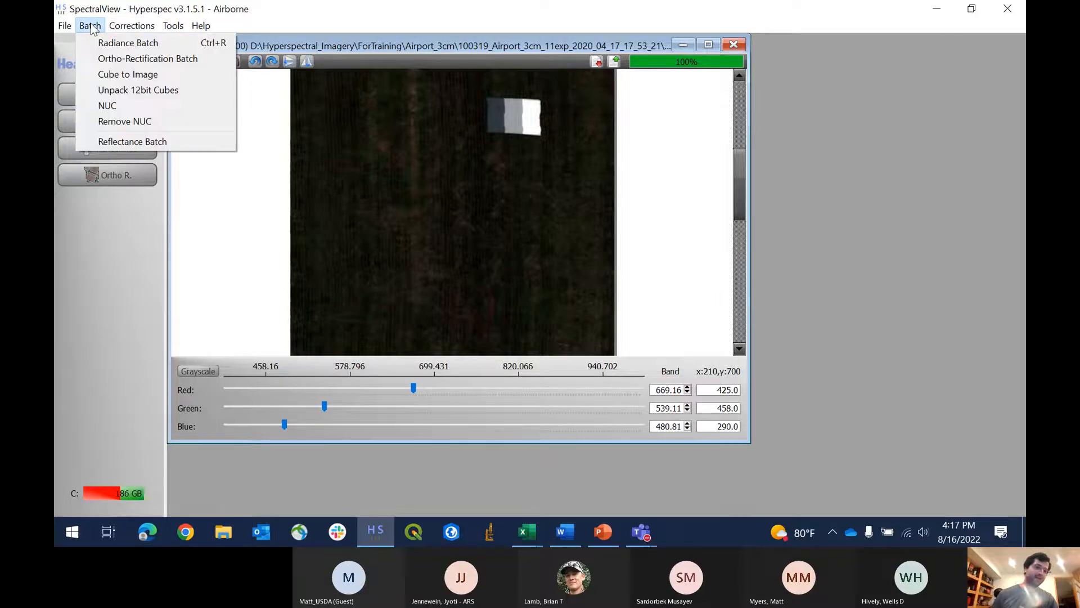
pyautogui.click(117, 47)
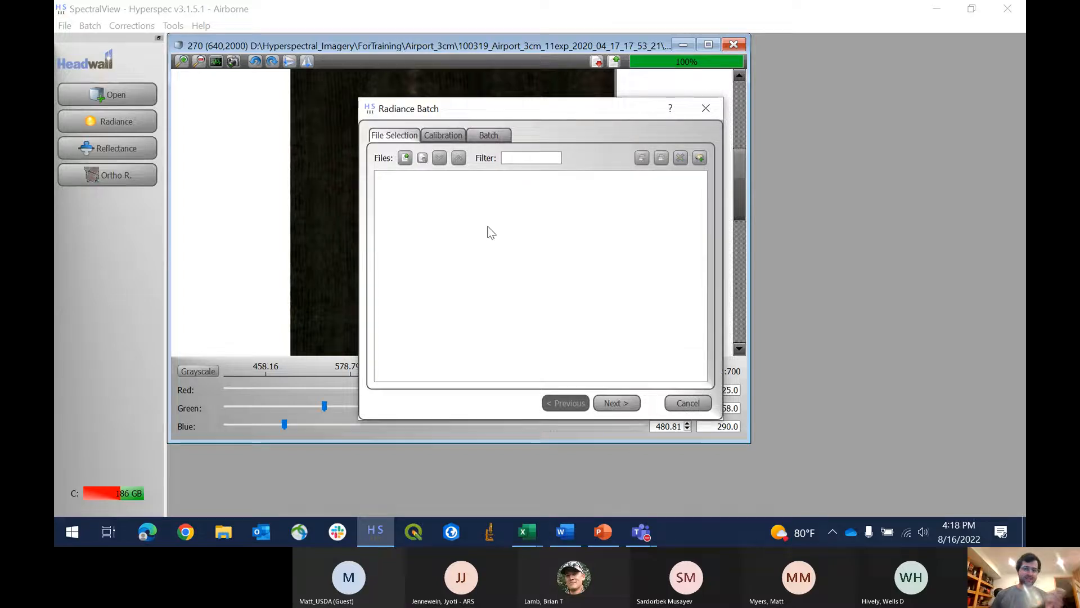
pyautogui.click(700, 159)
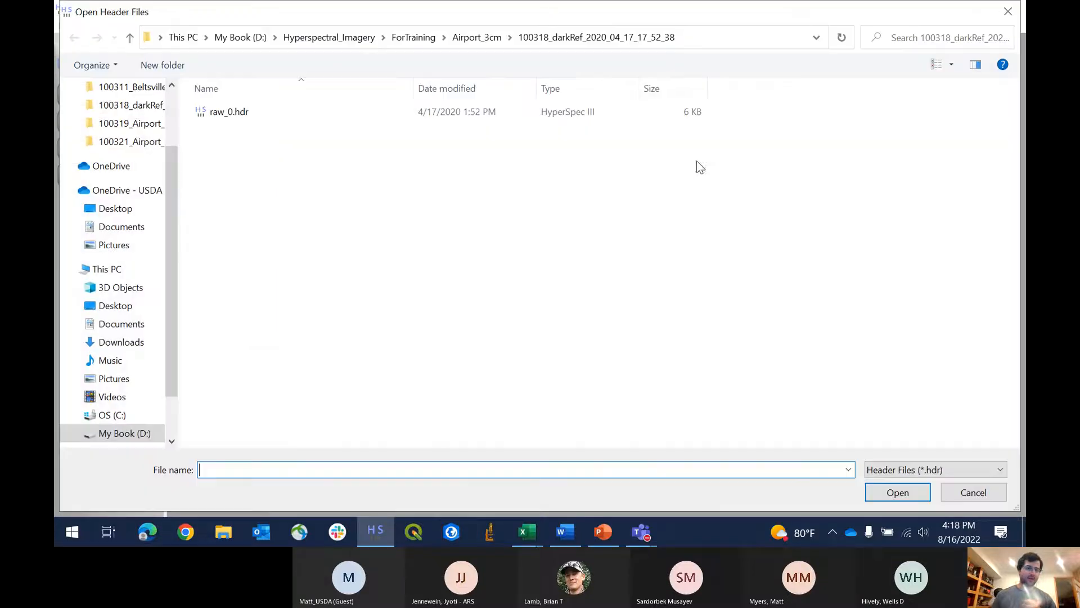
pyautogui.click(478, 38)
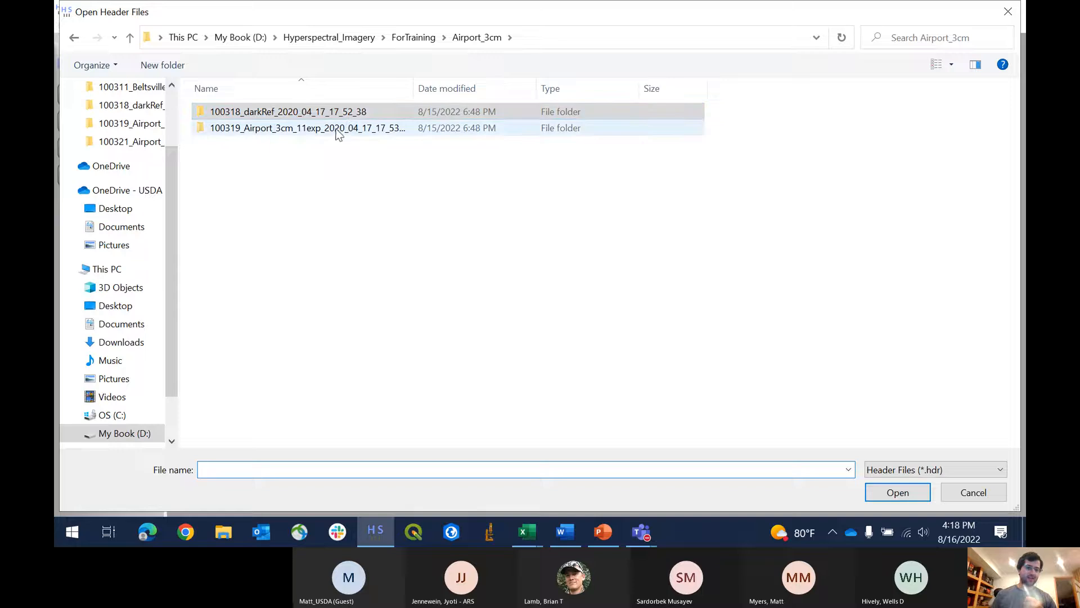
pyautogui.doubleClick(289, 129)
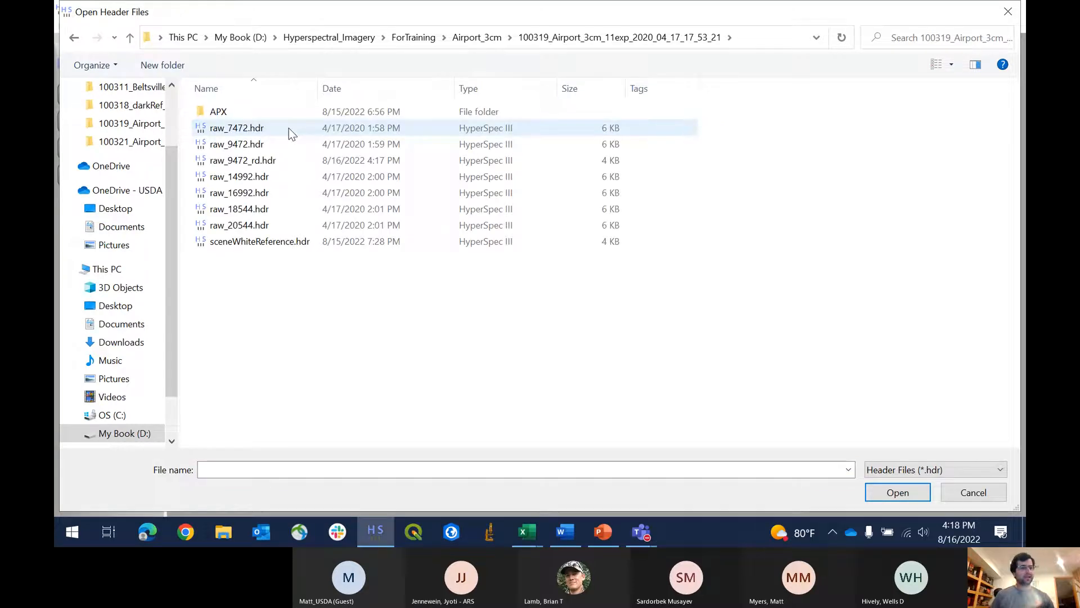
# Step: Try to add all headers from raw_7472 to raw_20544, including raw_9472_rd, and remove the resulting entries from the batch list
pyautogui.click(278, 128)
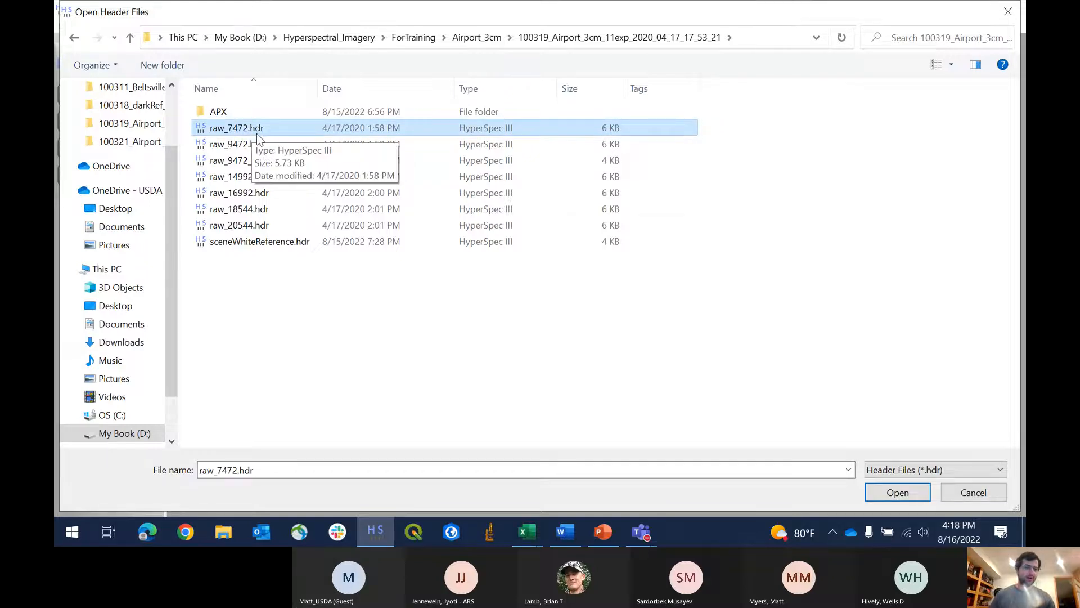
pyautogui.keyDown('shift'); pyautogui.click(282, 222); pyautogui.keyUp('shift')
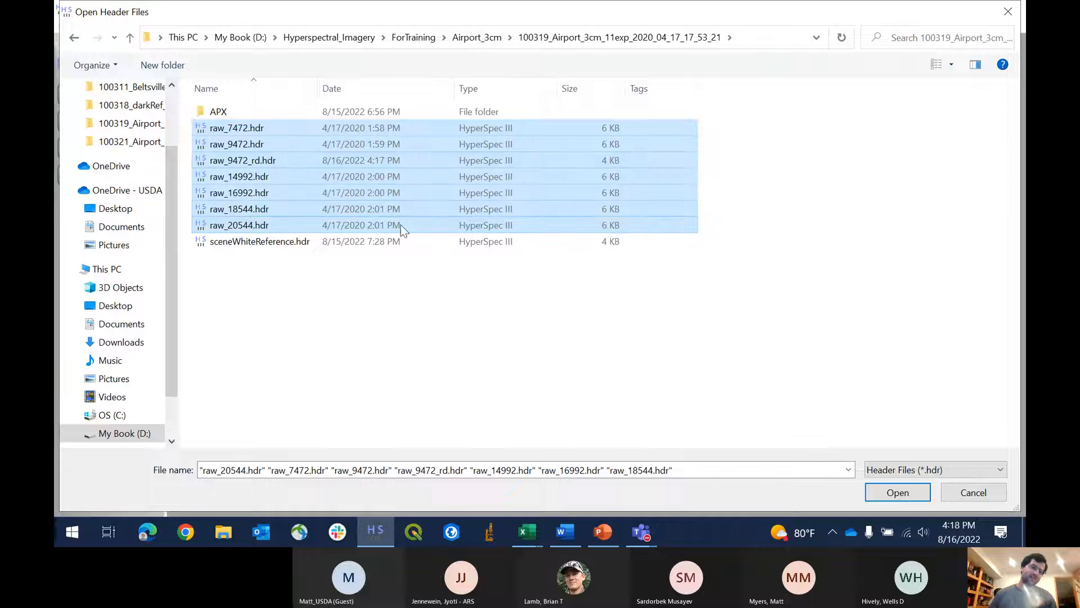
pyautogui.click(898, 492)
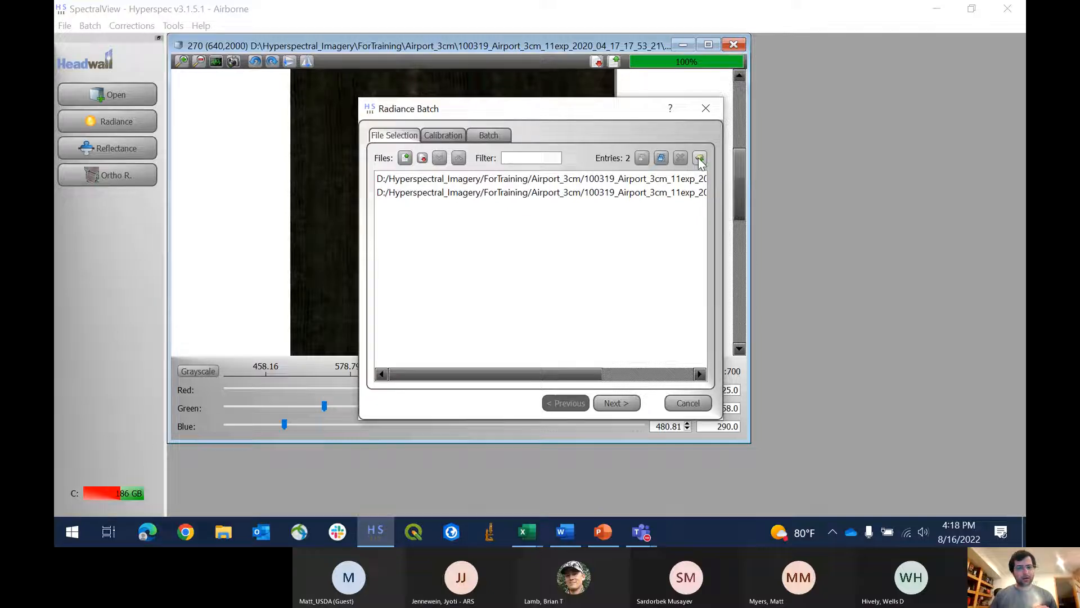
pyautogui.moveTo(671, 177); pyautogui.dragTo(673, 215)
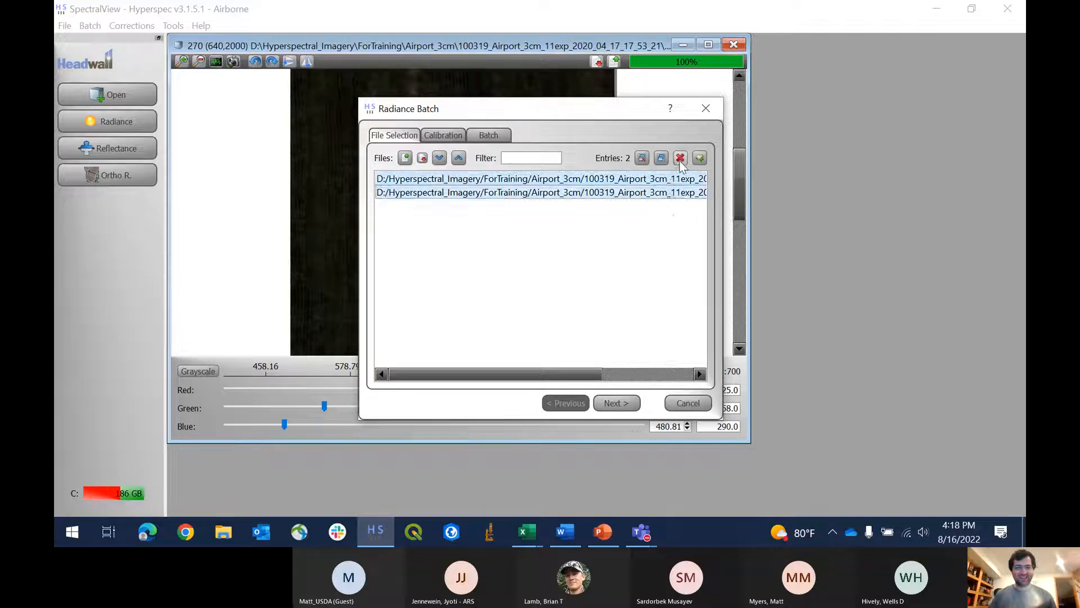
pyautogui.click(680, 158)
# Step: Add raw_7472, raw_9472, raw_14992, raw_16992, raw_18544 and raw_20544 headers to the batch, leaving out raw_9472_rd
pyautogui.click(700, 157)
pyautogui.click(236, 128)
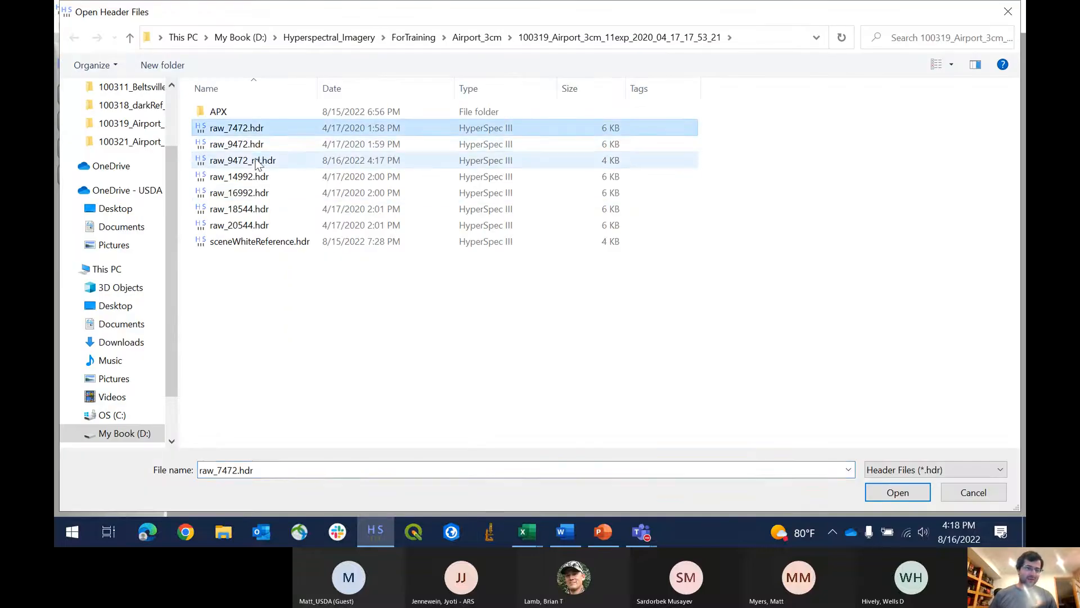
pyautogui.click(257, 161)
pyautogui.click(236, 128)
pyautogui.keyDown('shift'); pyautogui.click(248, 224); pyautogui.keyUp('shift')
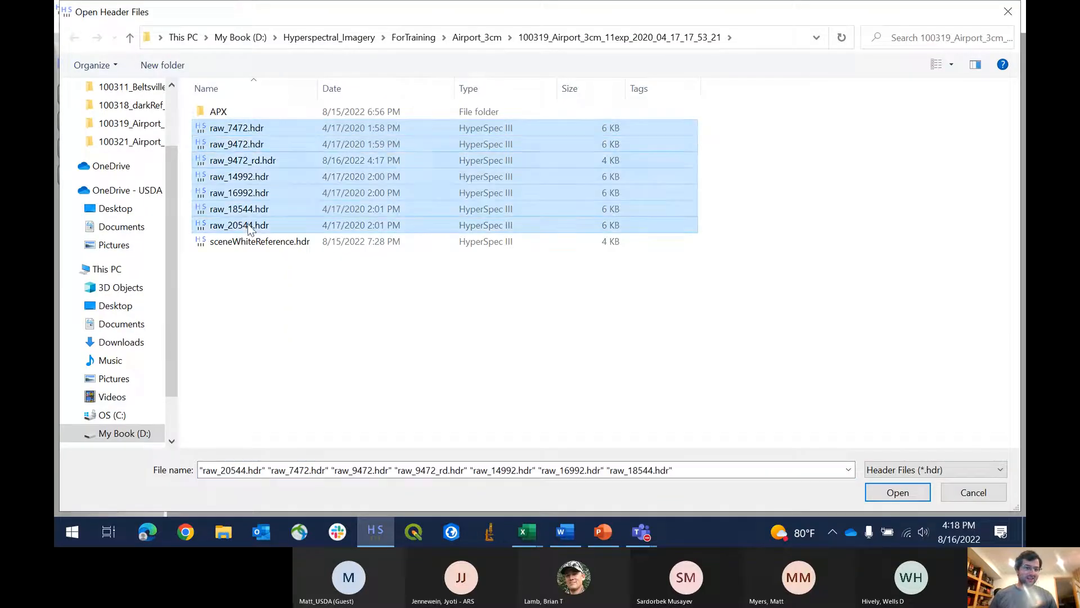
pyautogui.keyDown('ctrl'); pyautogui.click(258, 162); pyautogui.keyUp('ctrl')
pyautogui.click(306, 176)
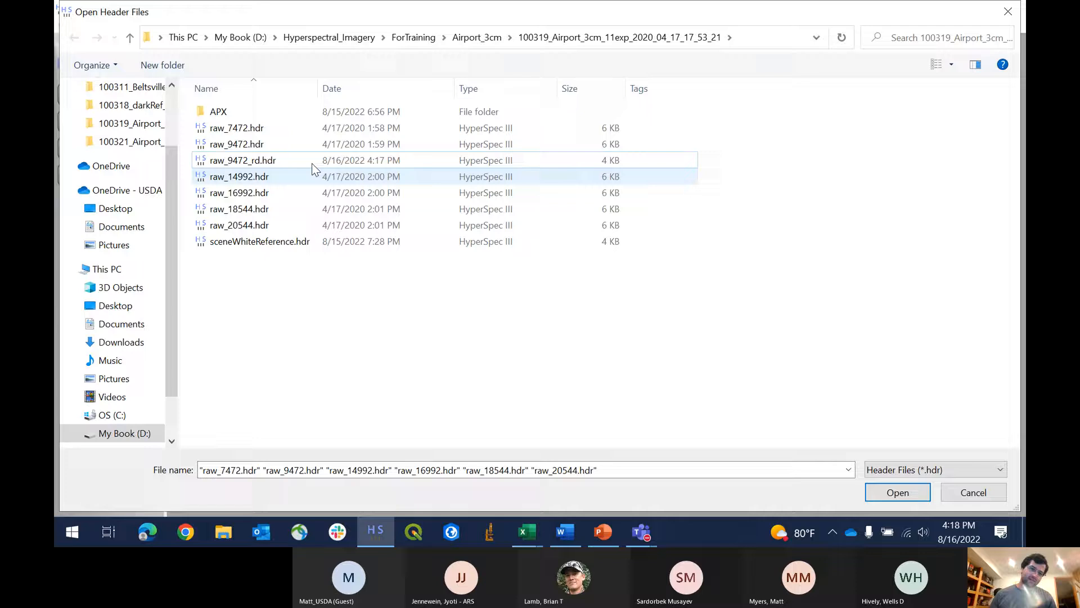
pyautogui.click(282, 134)
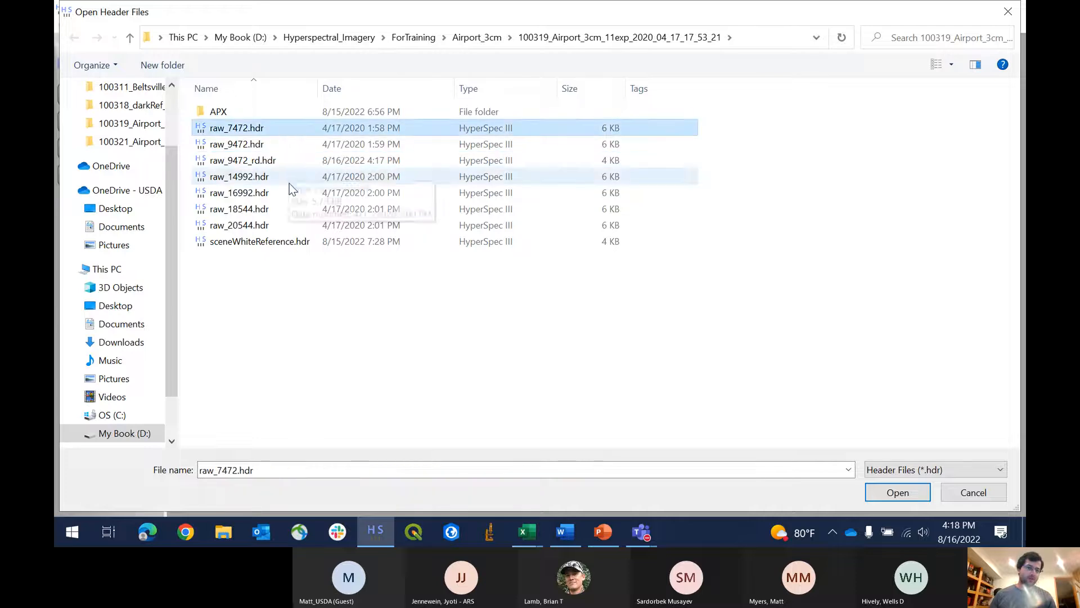
pyautogui.keyDown('shift'); pyautogui.click(282, 225); pyautogui.keyUp('shift')
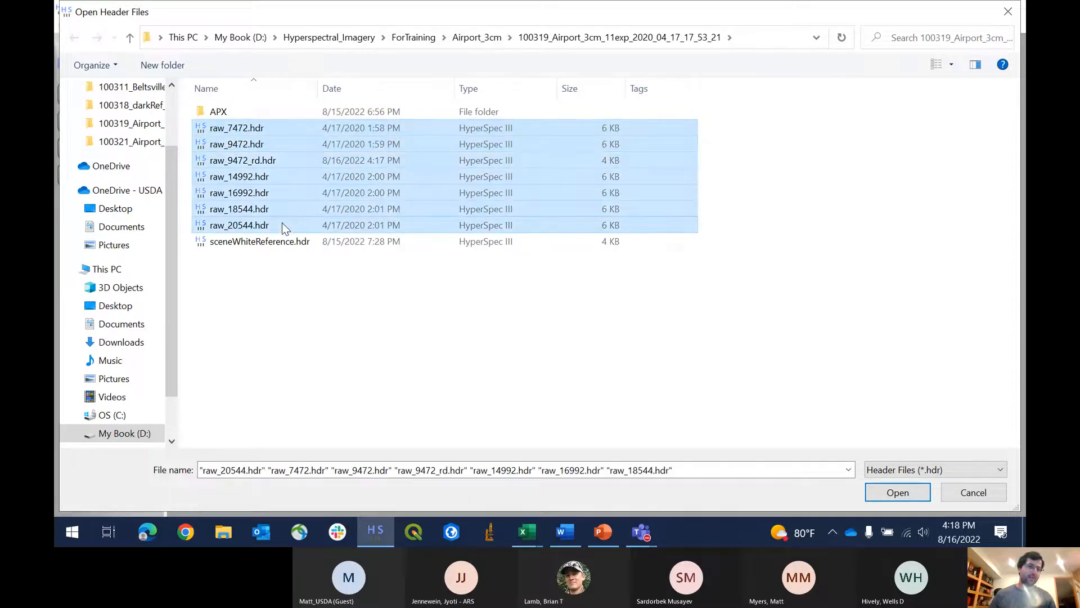
pyautogui.keyDown('ctrl'); pyautogui.click(292, 160); pyautogui.keyUp('ctrl')
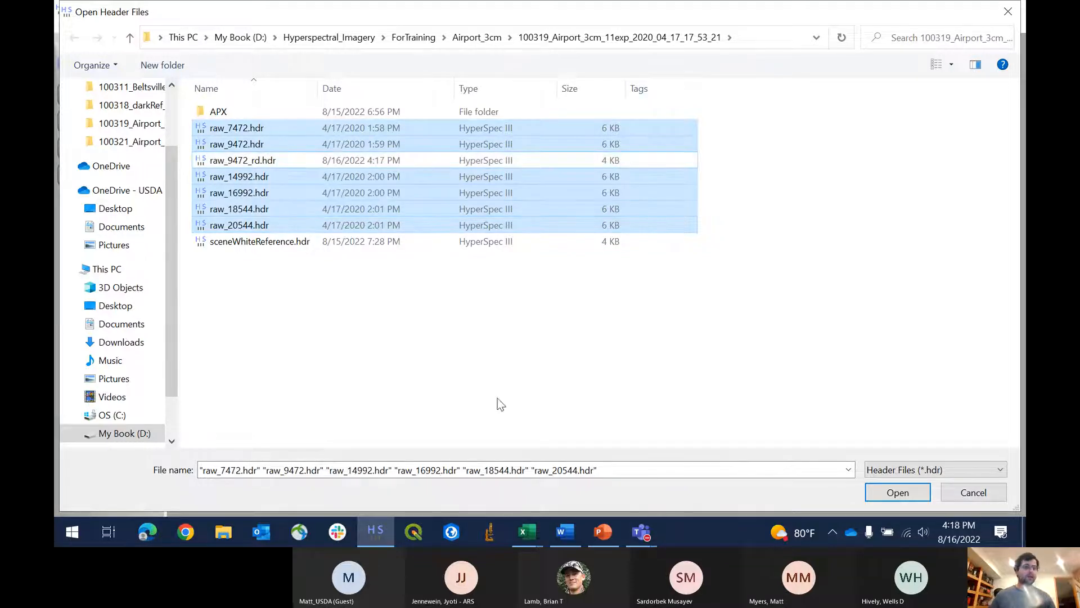
pyautogui.click(886, 492)
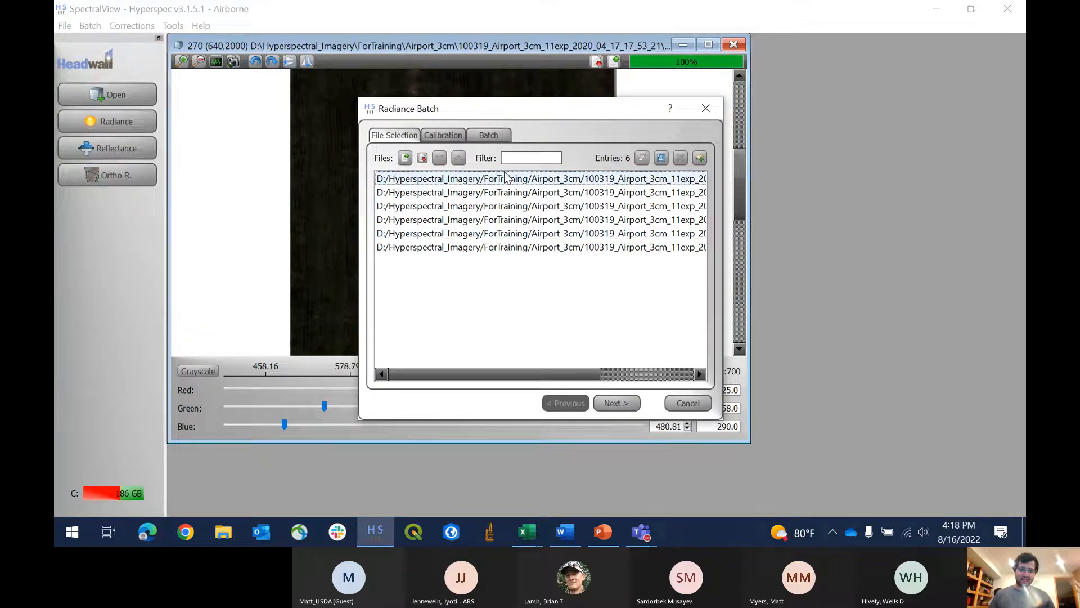
# Step: Set raw_0.hdr from the 100318_darkRef_2020_04_17_17_52_38 folder as the batch's dark reference
pyautogui.click(447, 138)
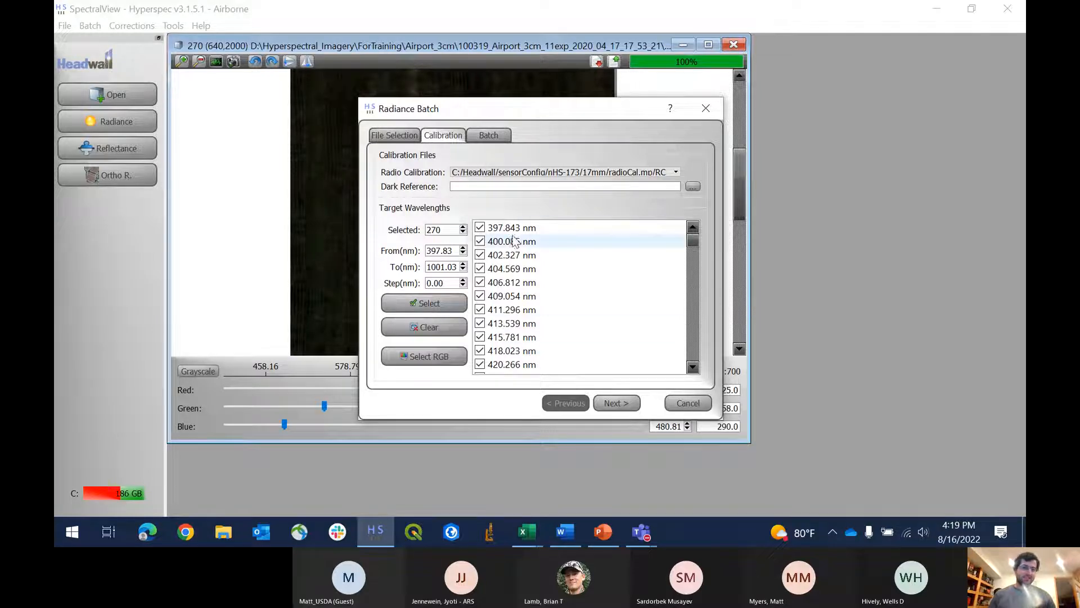
pyautogui.click(693, 186)
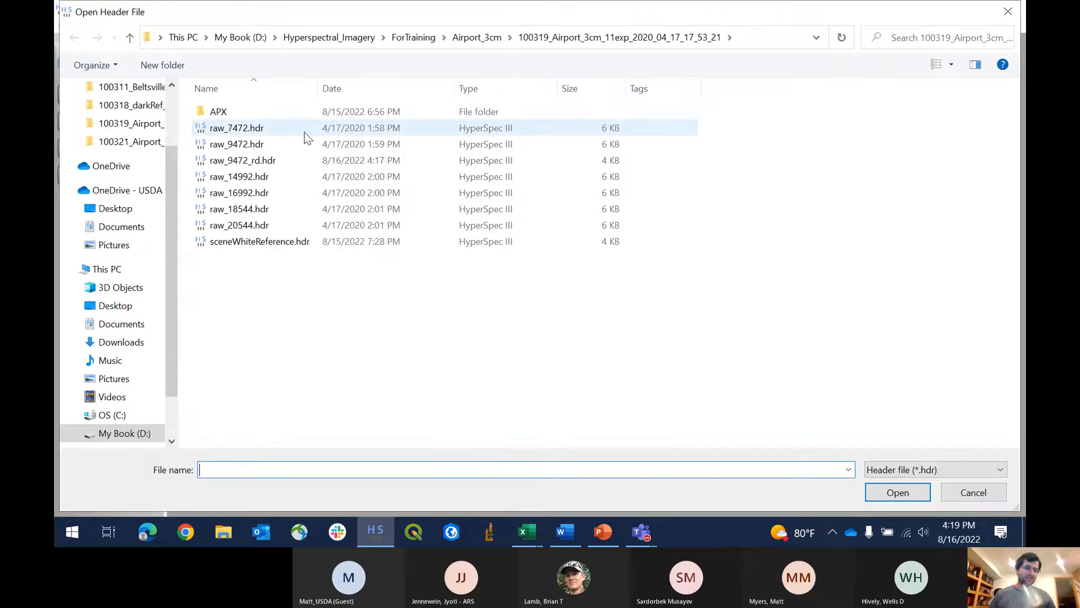
pyautogui.click(476, 37)
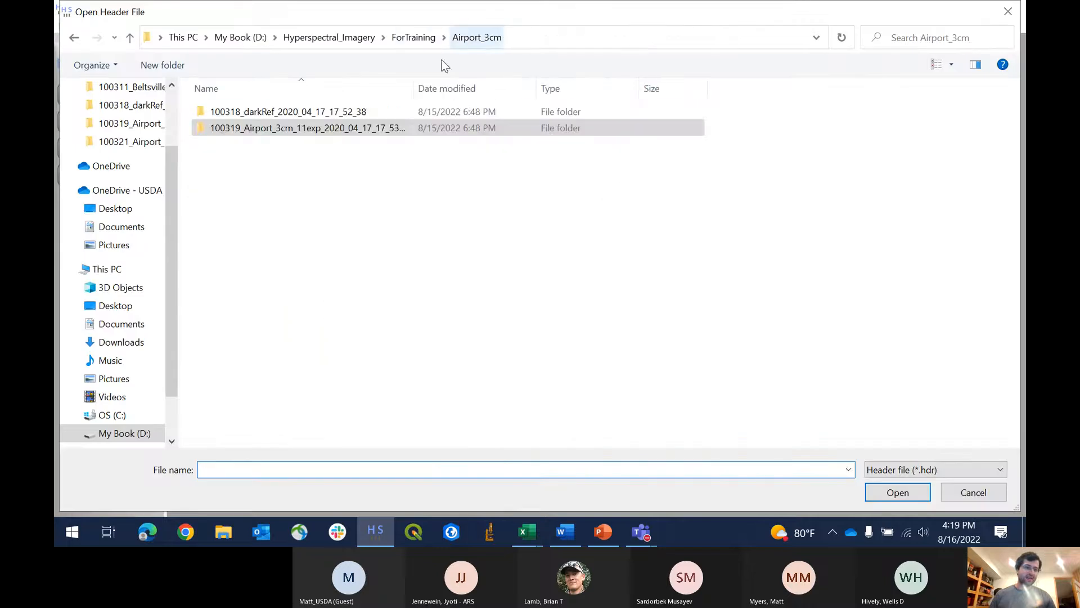
pyautogui.doubleClick(358, 111)
pyautogui.doubleClick(340, 114)
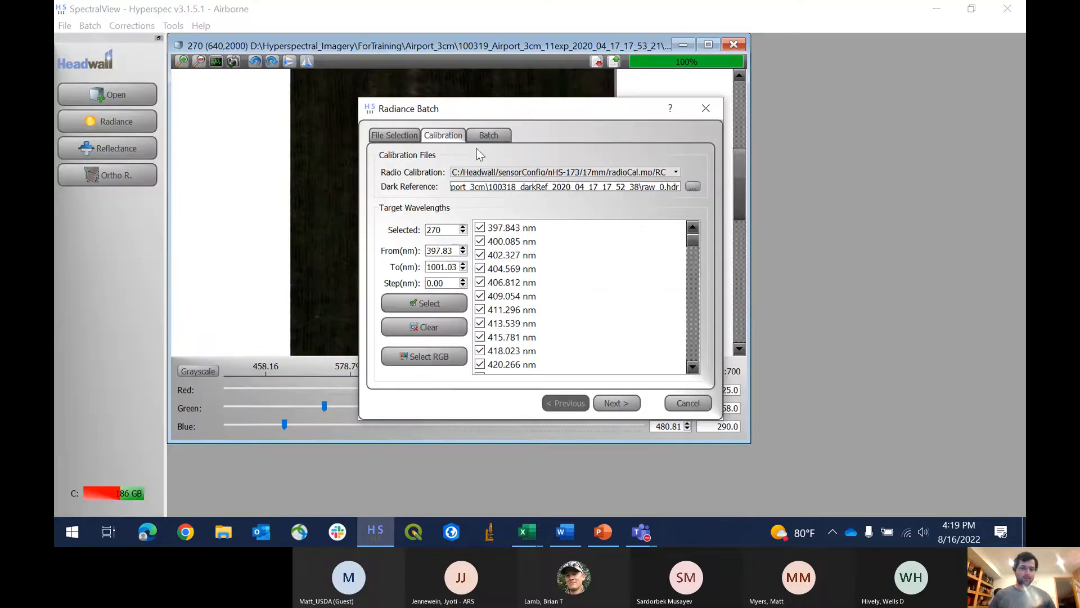
# Step: Keep the _rd output suffix, enable Overwrite, and start the radiance batch
pyautogui.click(497, 140)
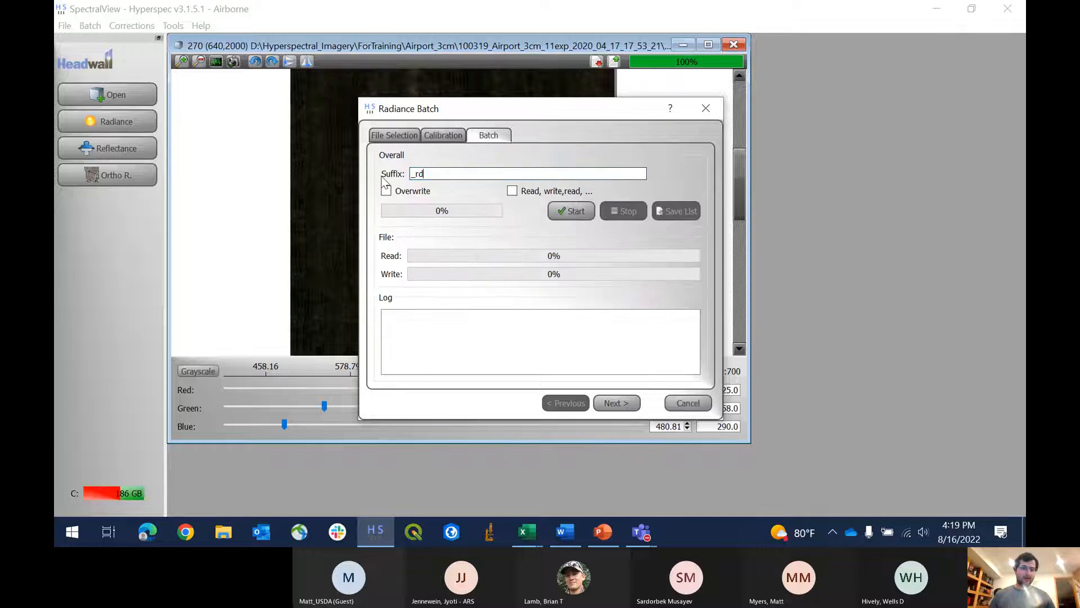
pyautogui.click(430, 173)
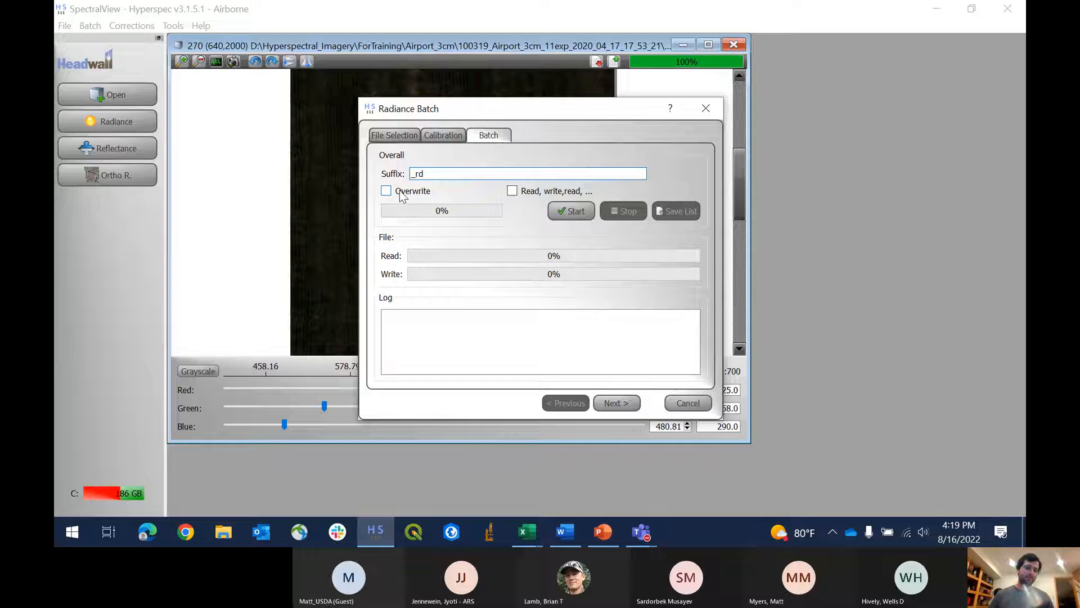
pyautogui.click(386, 191)
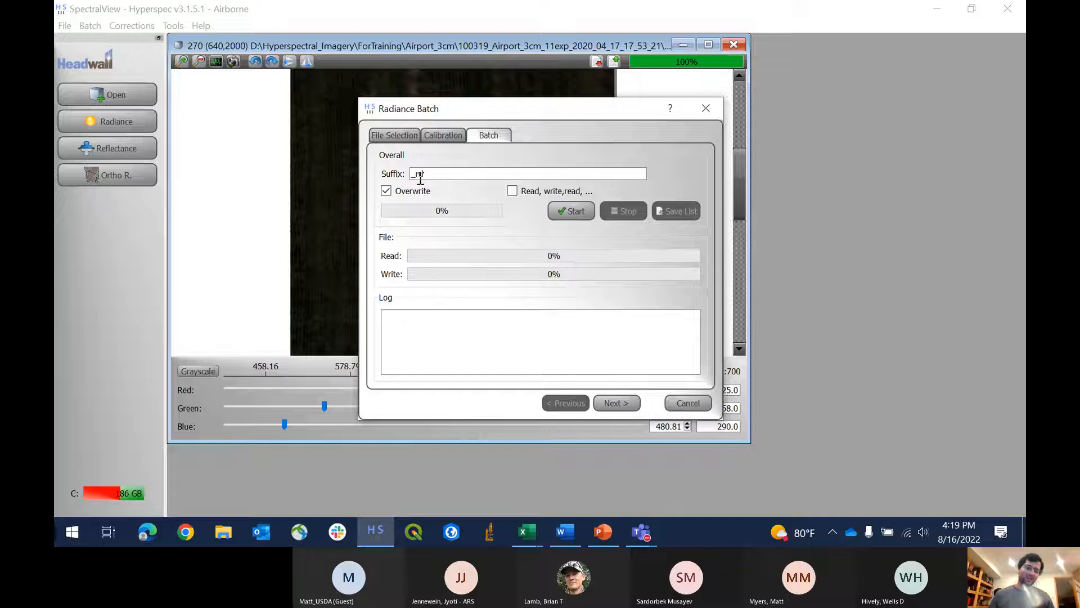
pyautogui.click(573, 215)
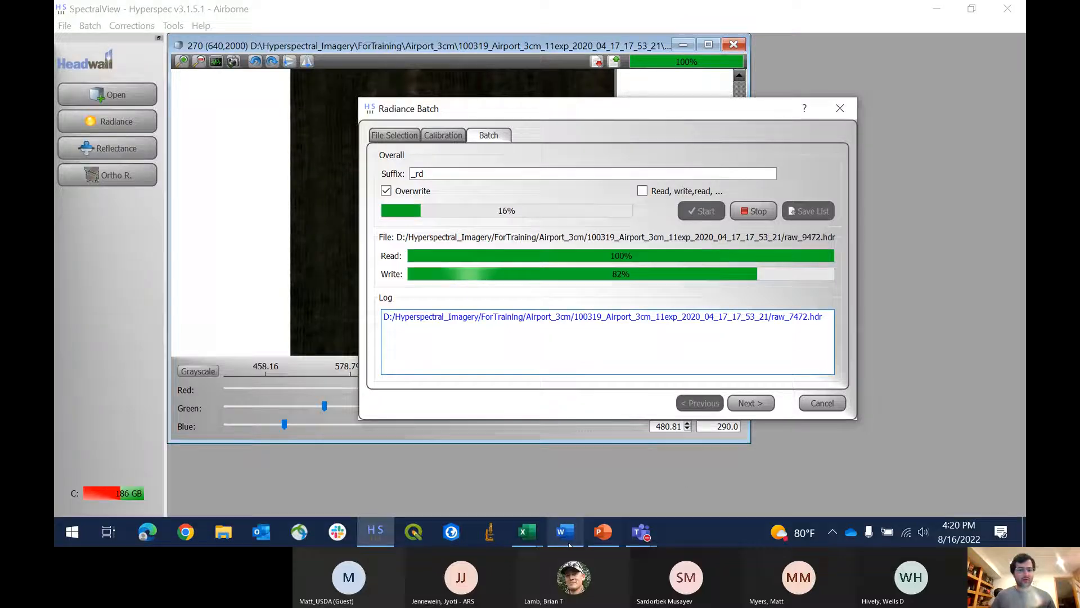
# Step: Switch to Excel and open the recent Fields_Completion_Status workbook in a maximized window
pyautogui.click(538, 534)
pyautogui.rightClick(536, 534)
pyautogui.click(535, 532)
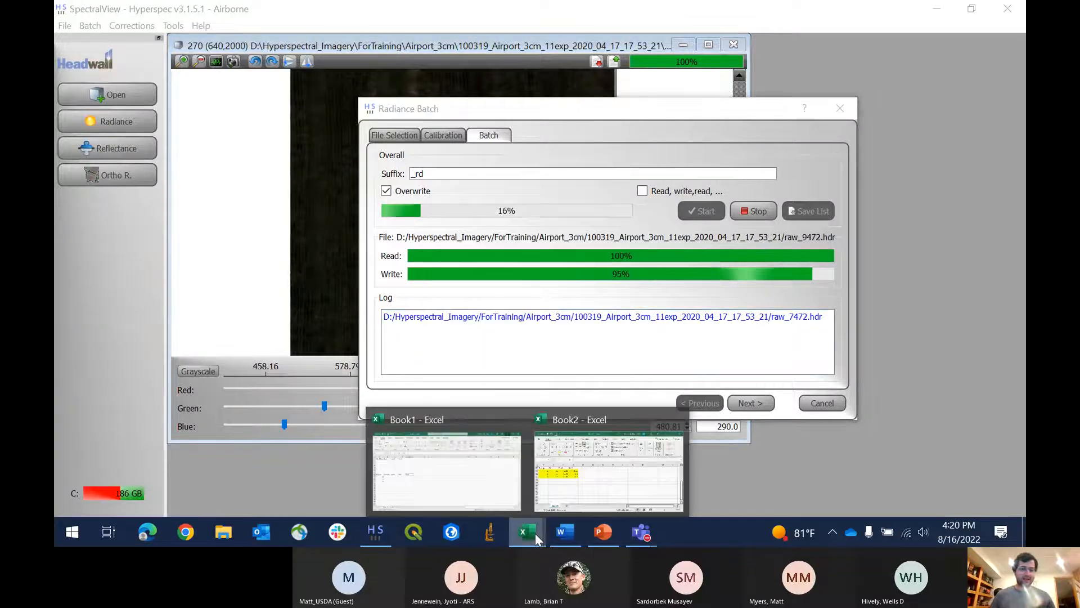
pyautogui.rightClick(535, 532)
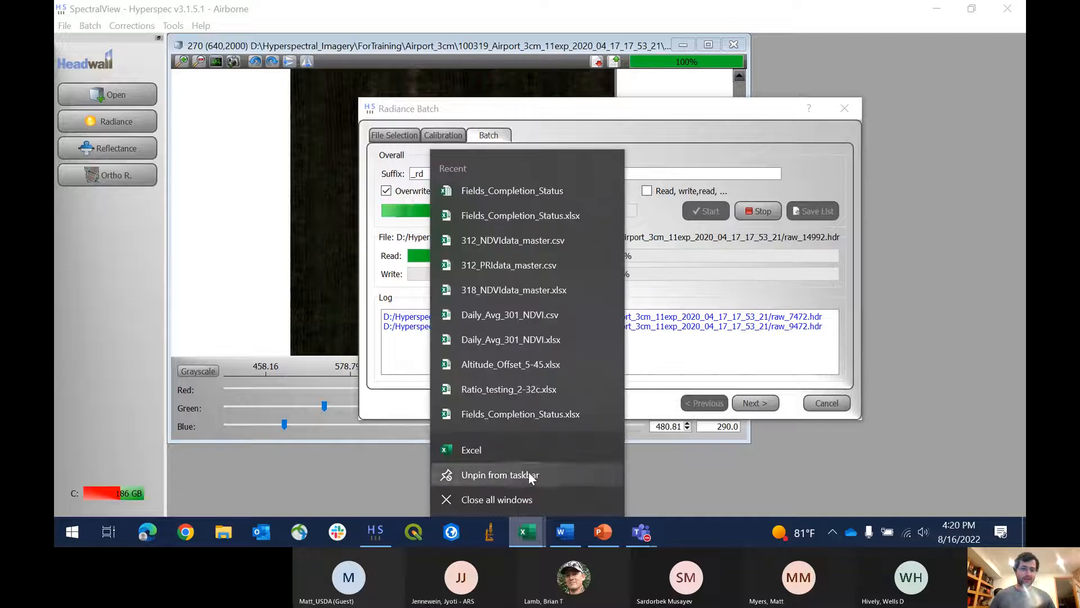
pyautogui.click(511, 196)
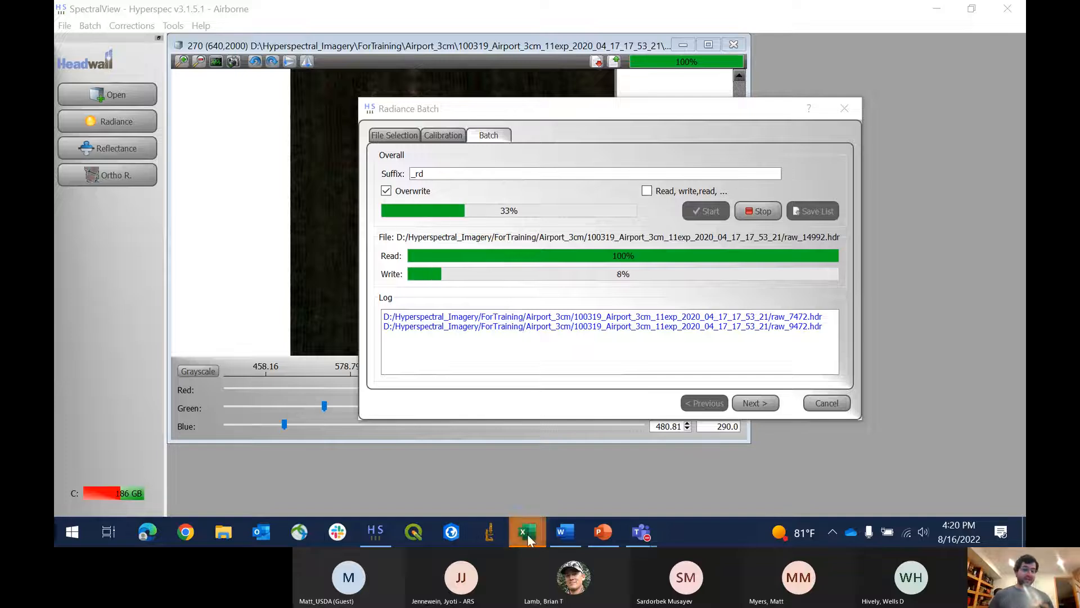
pyautogui.moveTo(528, 535)
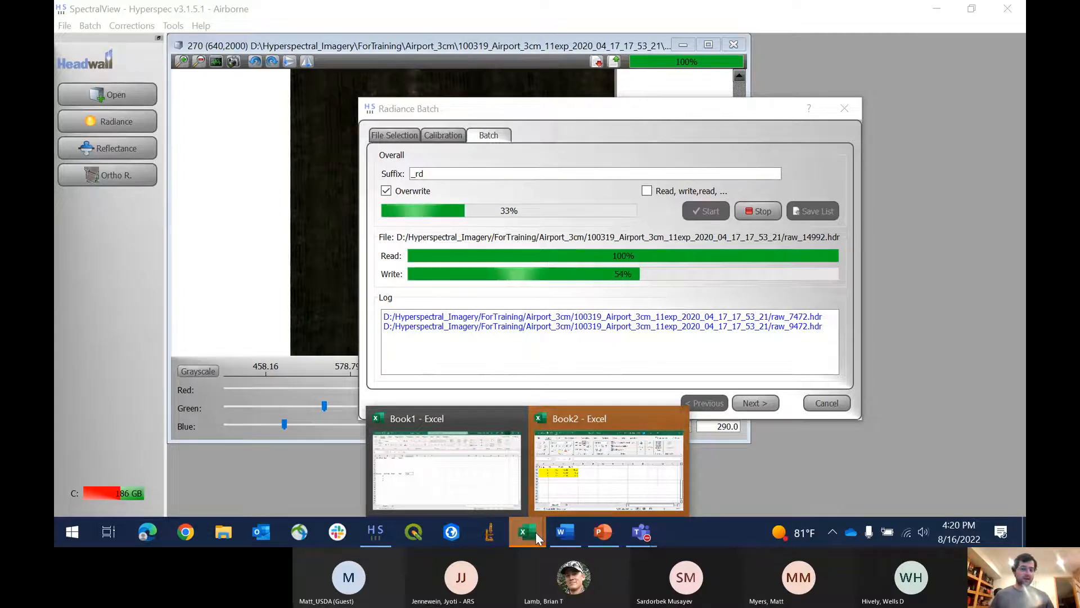
pyautogui.rightClick(532, 534)
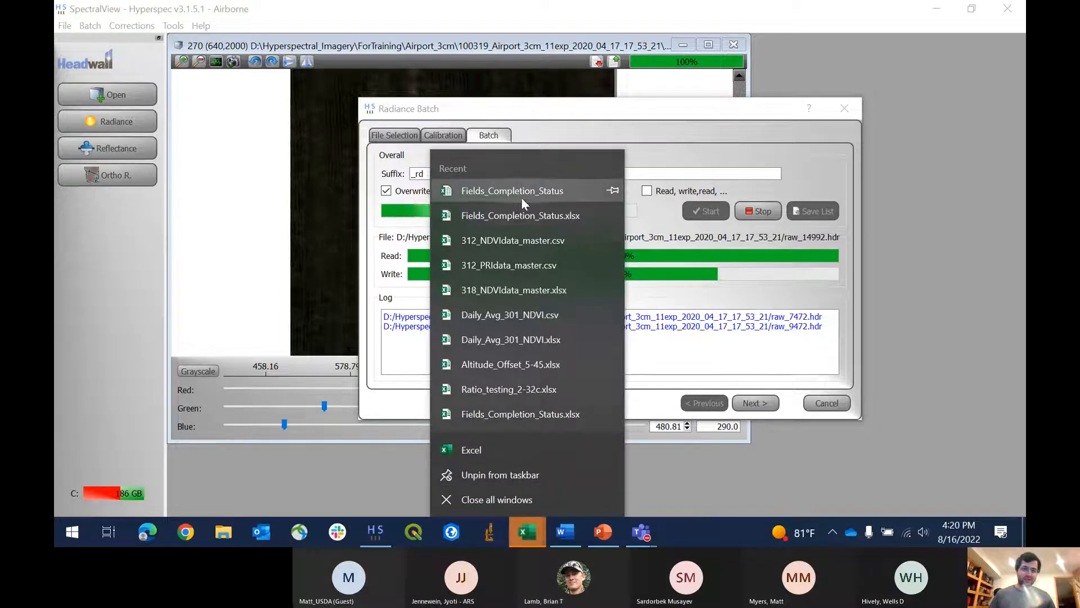
pyautogui.click(520, 189)
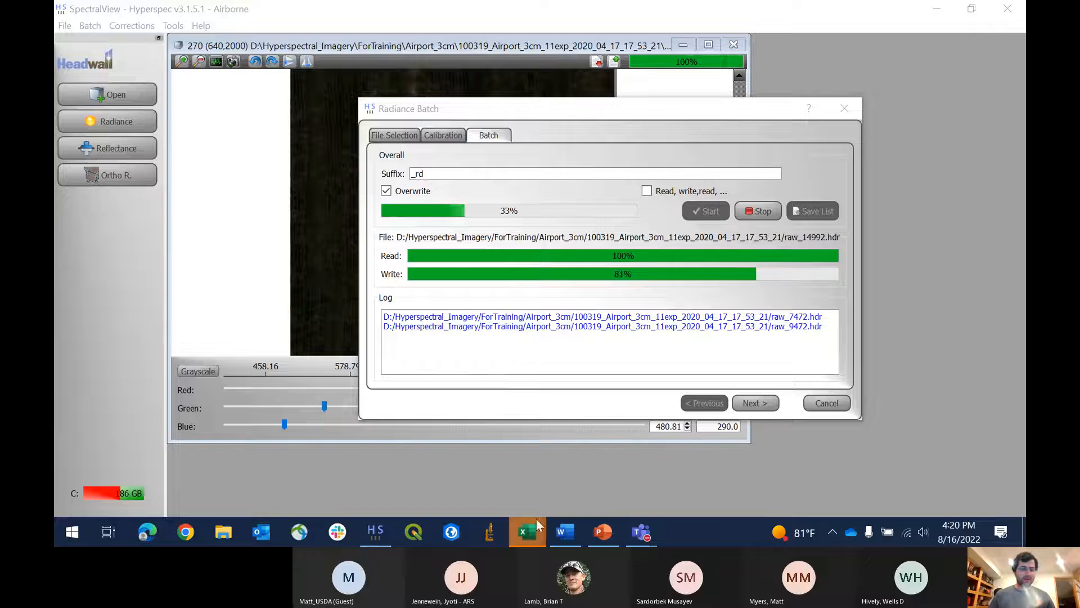
pyautogui.moveTo(534, 532)
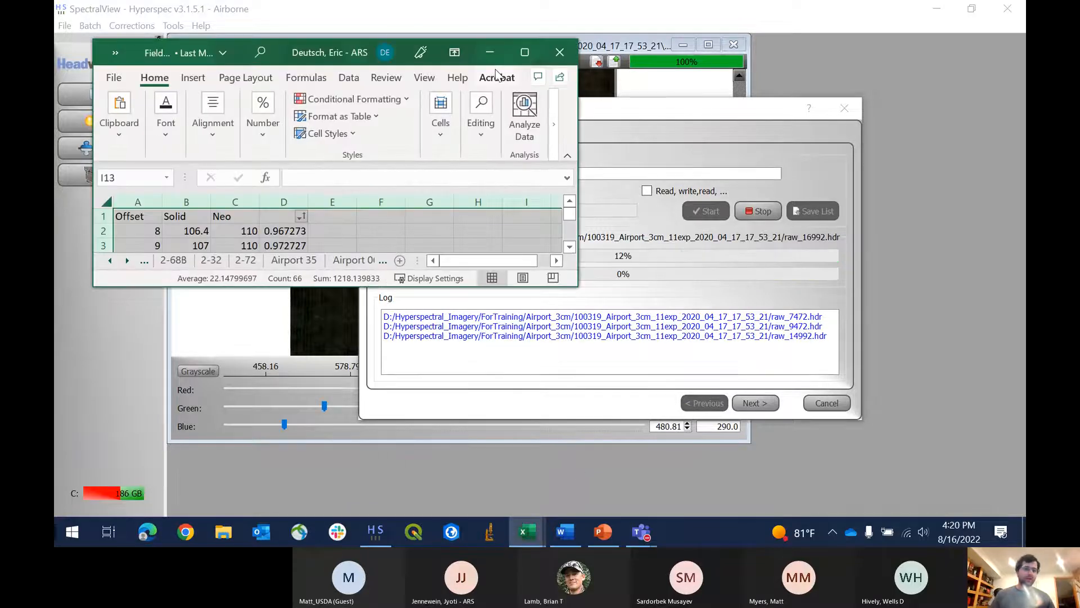
pyautogui.click(500, 31)
pyautogui.click(159, 423)
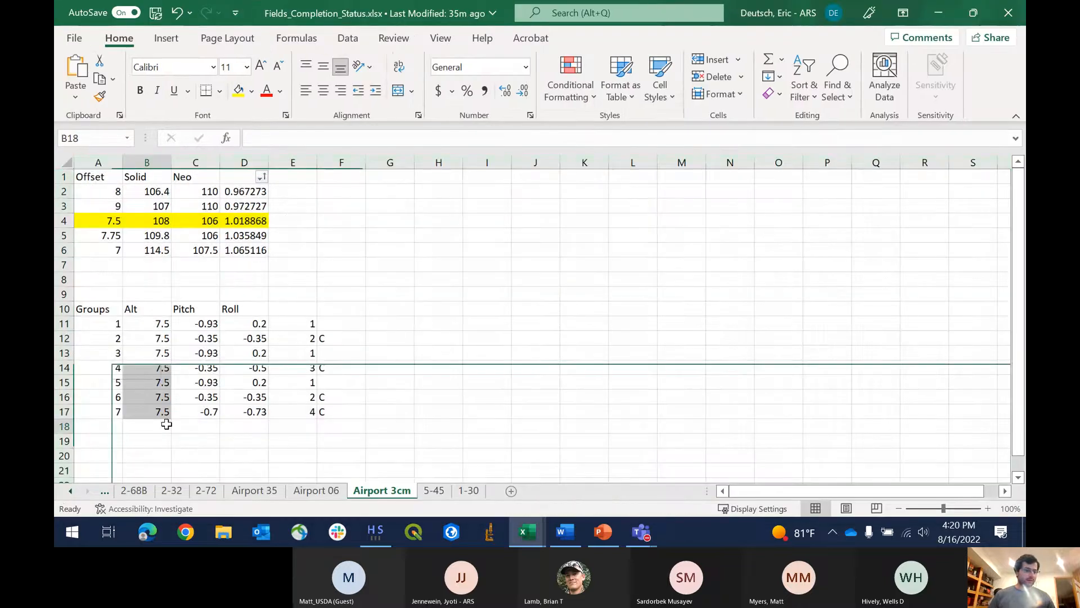
# Step: Go to Sheet1 of the workbook and examine the Field and Status columns for the listed missions
pyautogui.click(69, 491)
pyautogui.click(104, 491)
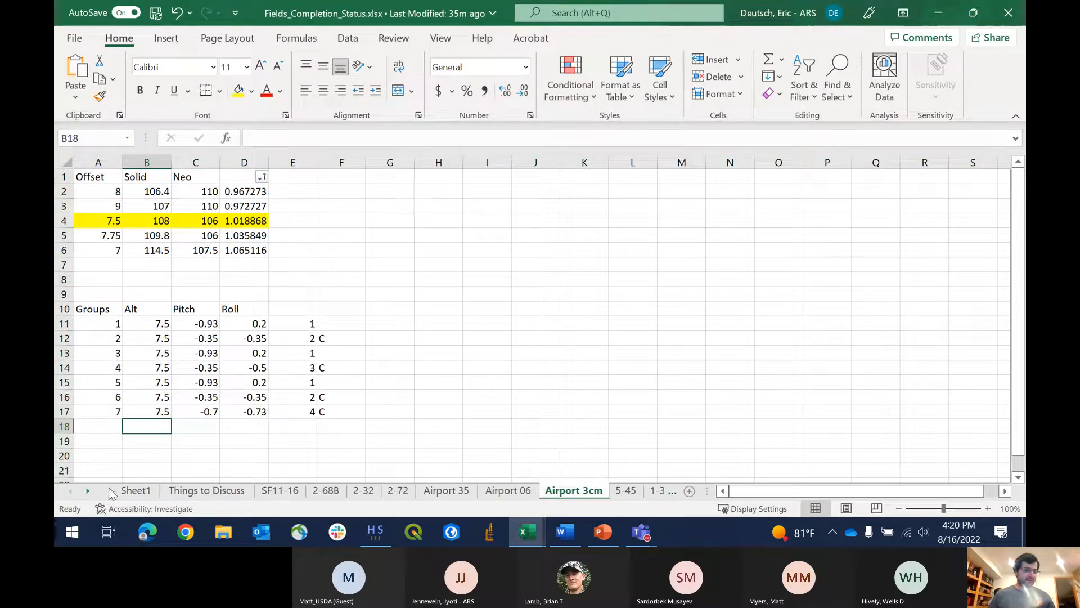
pyautogui.click(135, 491)
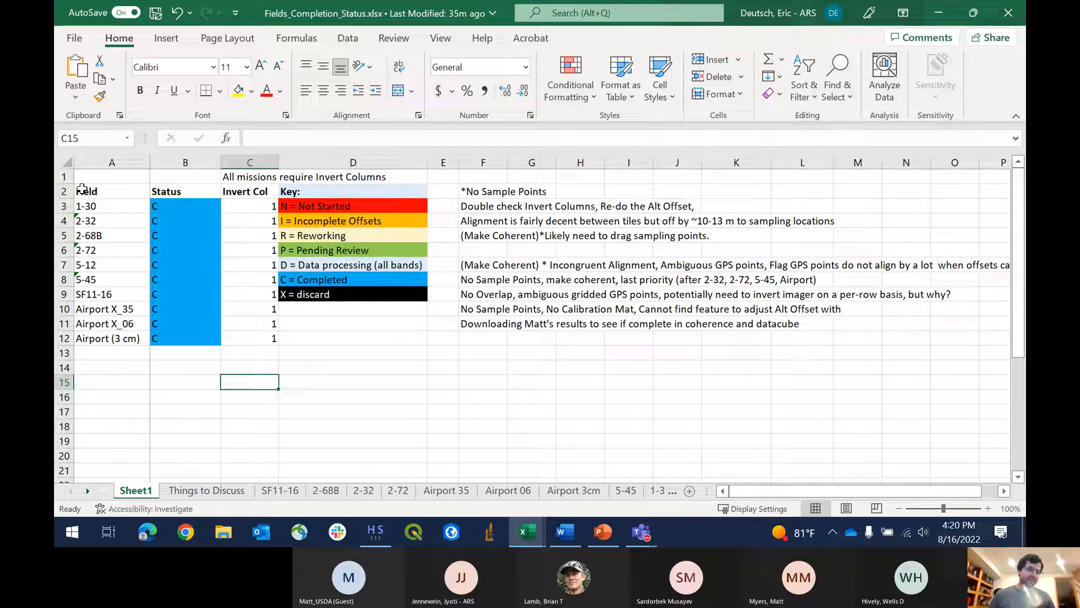
pyautogui.moveTo(83, 189); pyautogui.dragTo(138, 345)
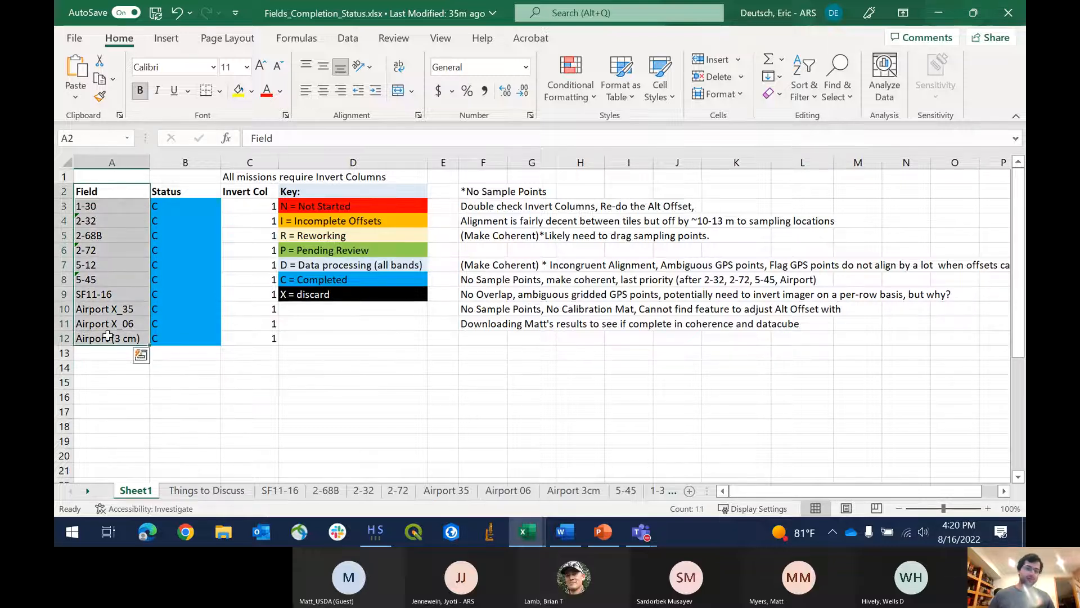
pyautogui.click(264, 293)
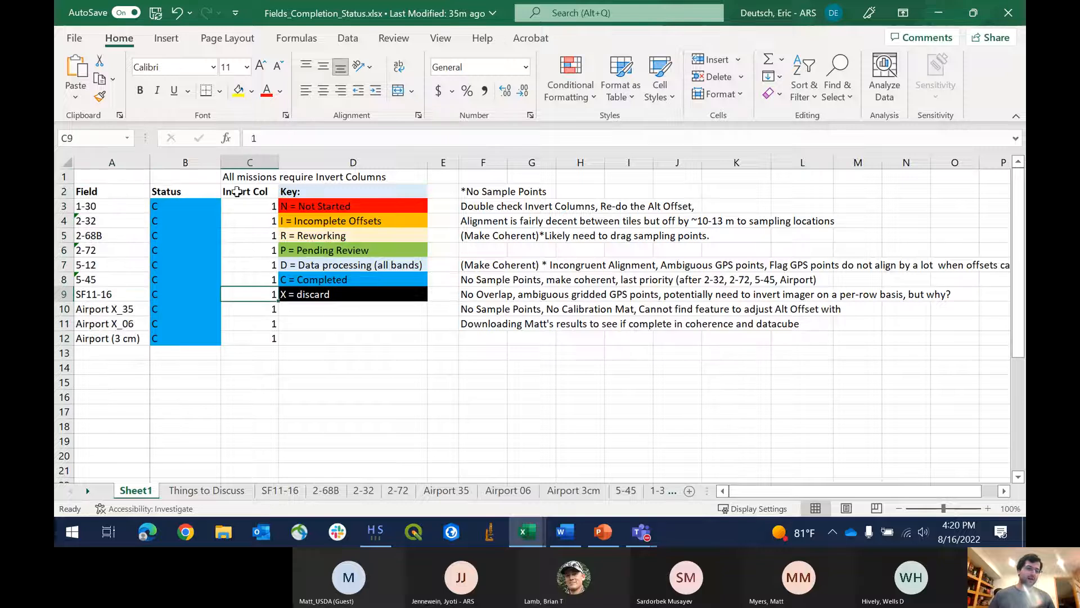
pyautogui.moveTo(191, 191); pyautogui.dragTo(183, 337)
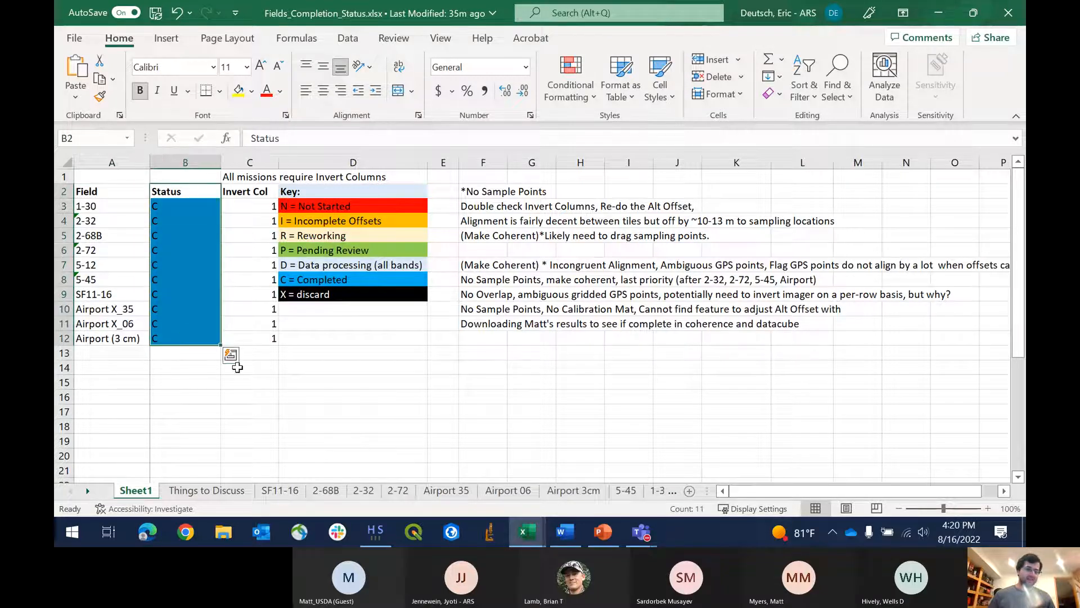
# Step: Examine each entry of the status key in column D, from N = Not Started to X = discard
pyautogui.click(296, 210)
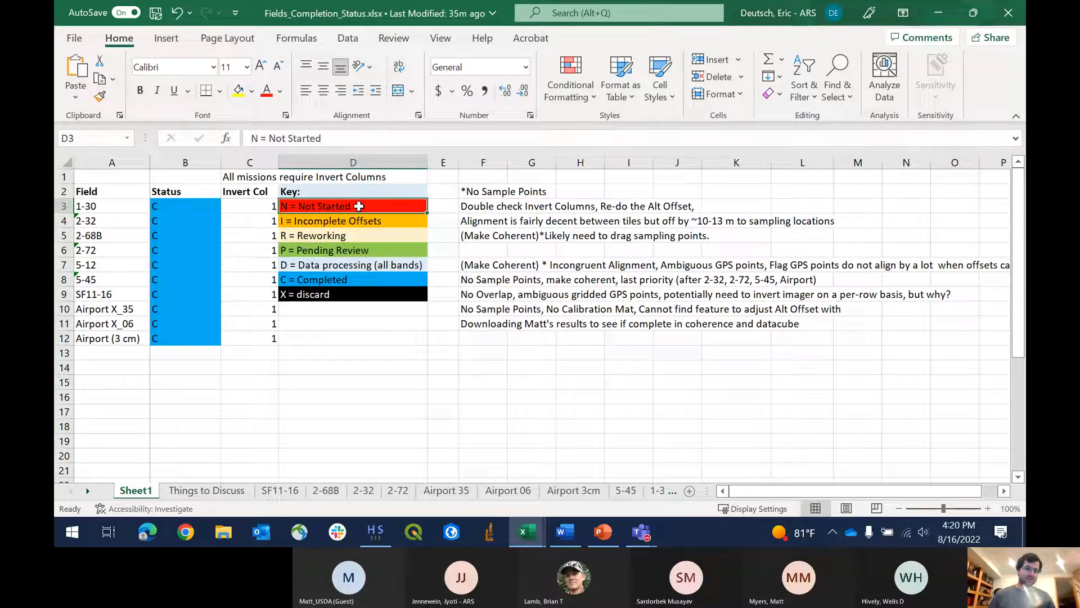
pyautogui.click(390, 222)
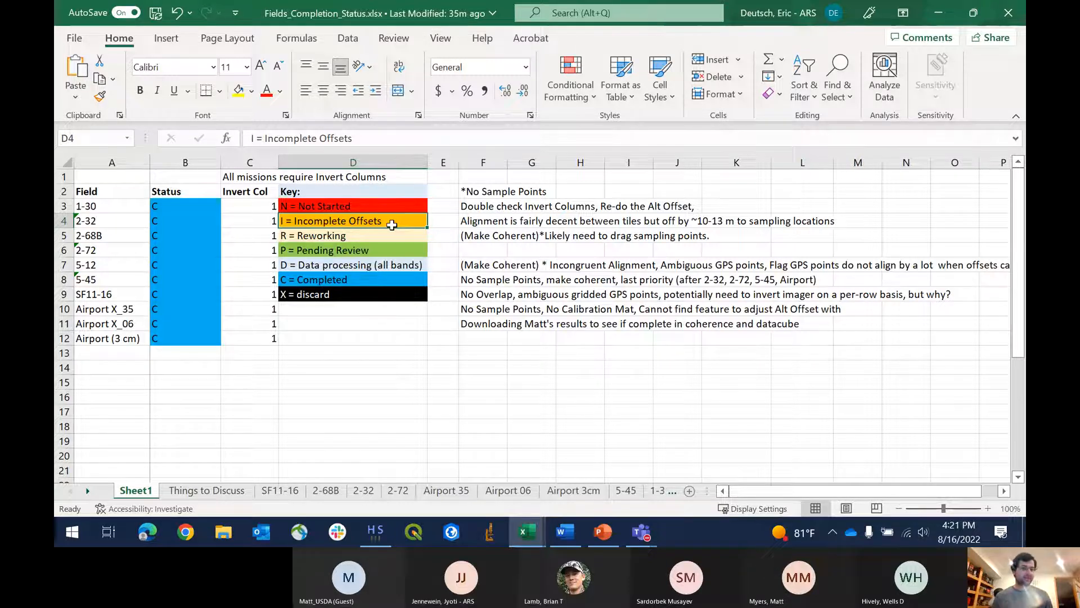
pyautogui.click(380, 233)
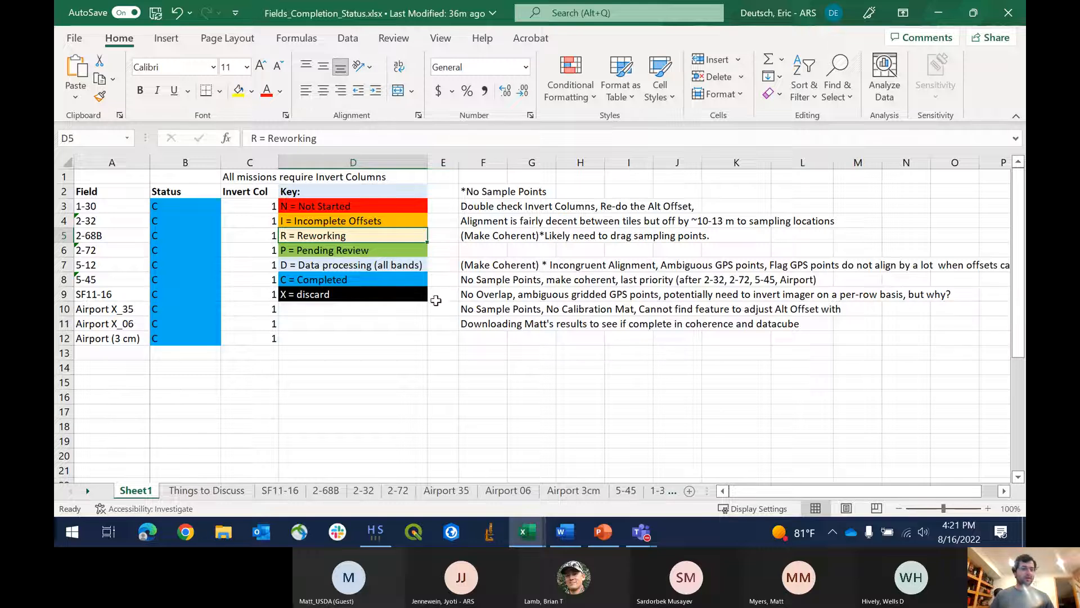
pyautogui.click(356, 252)
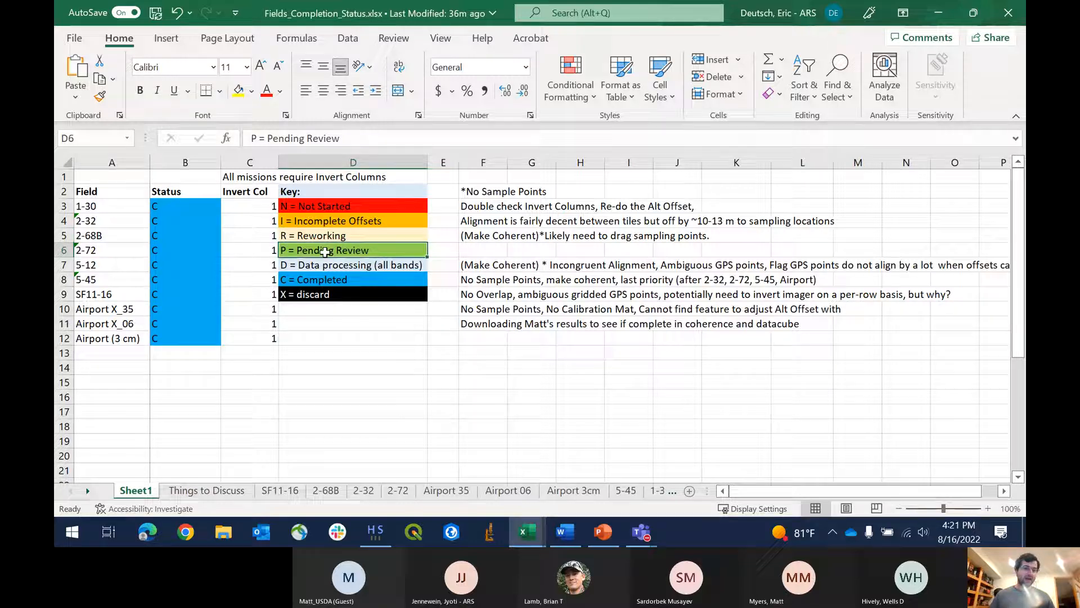
pyautogui.click(353, 267)
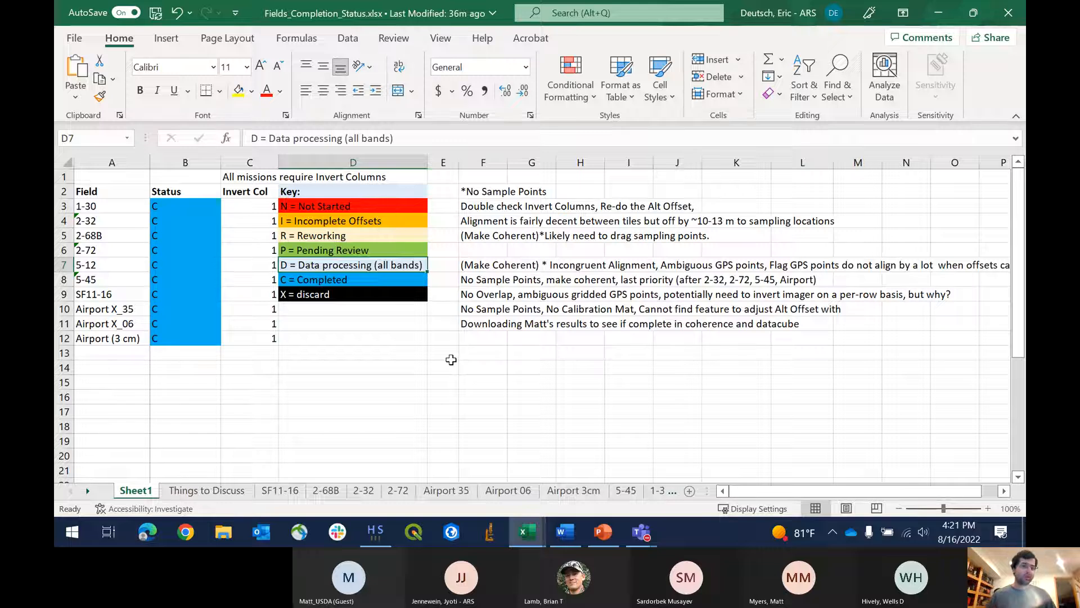
pyautogui.click(321, 280)
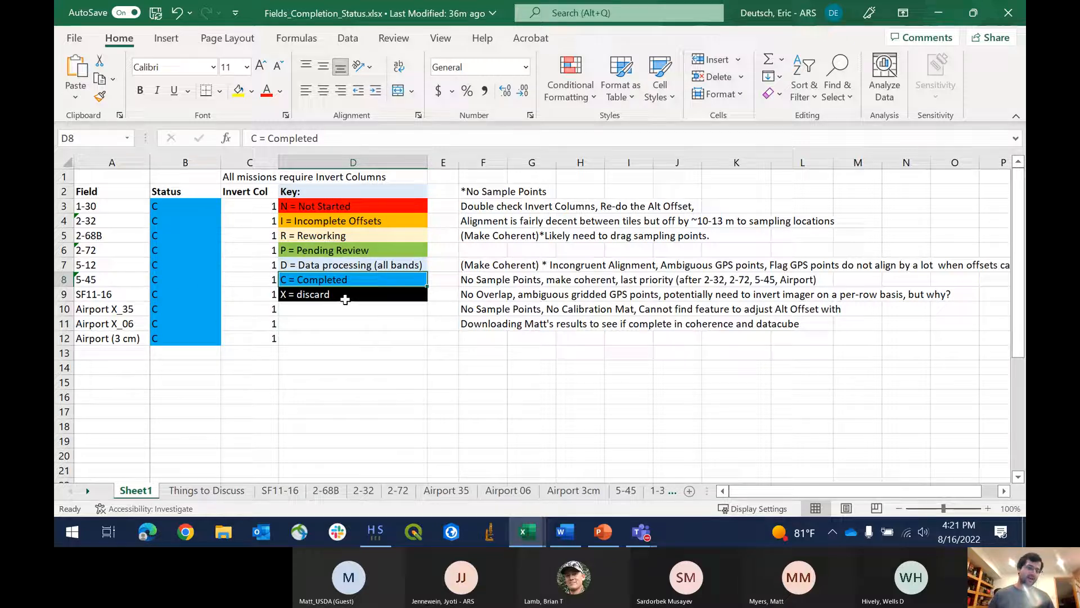
pyautogui.click(345, 300)
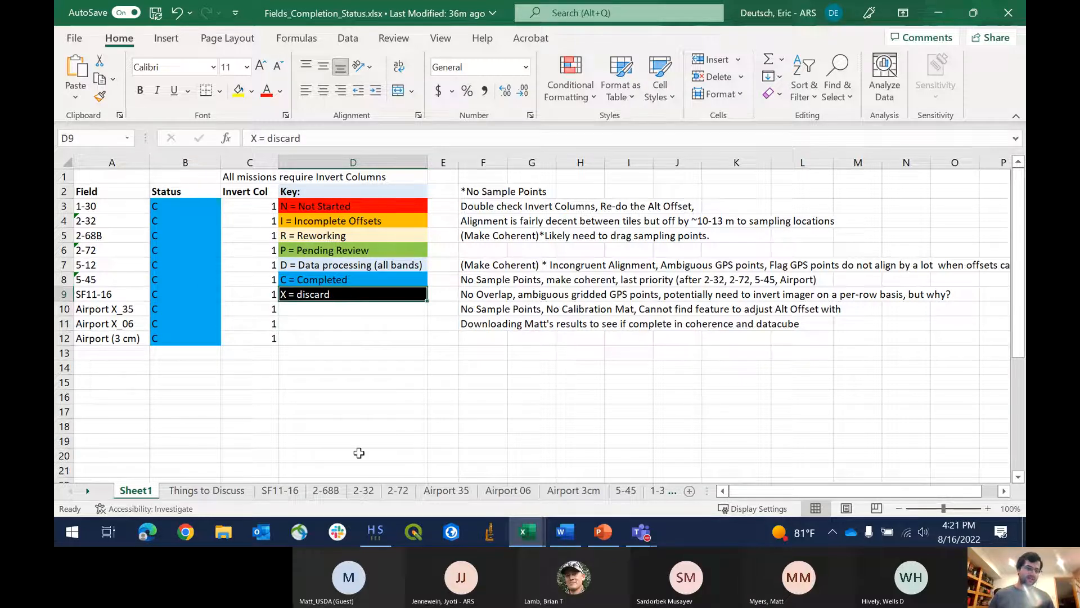
# Step: Switch back to SpectralView and close both the Radiance Batch dialog and the open raw cube
pyautogui.click(534, 536)
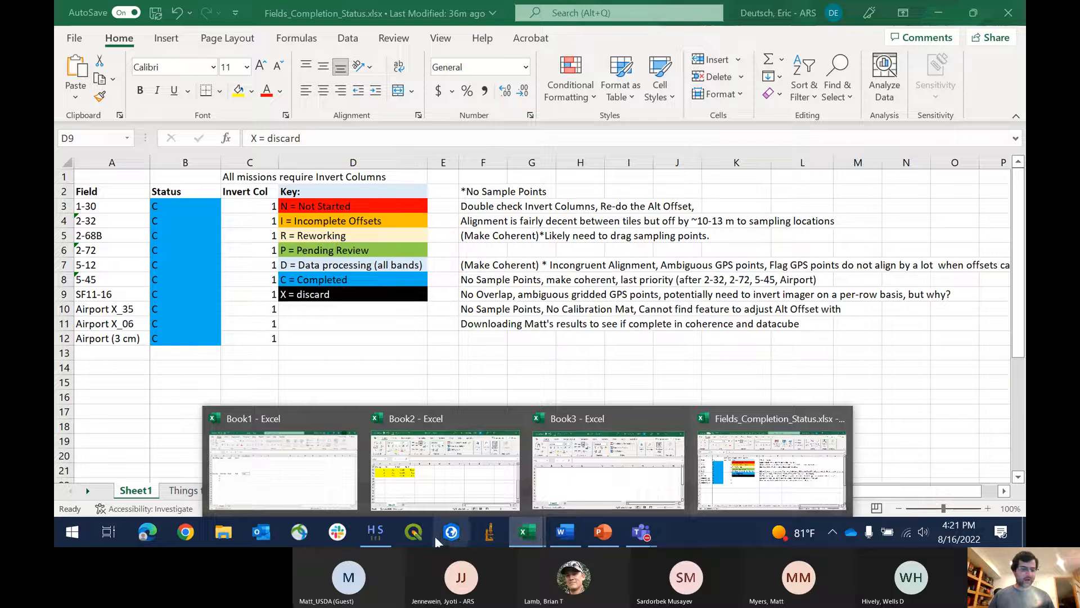
pyautogui.click(375, 531)
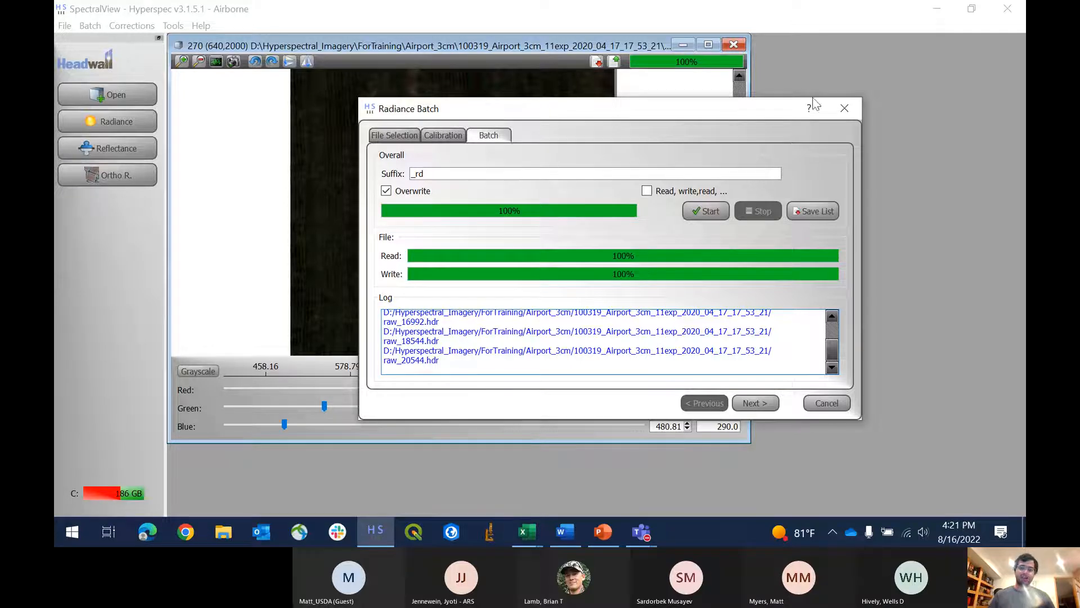
pyautogui.click(844, 109)
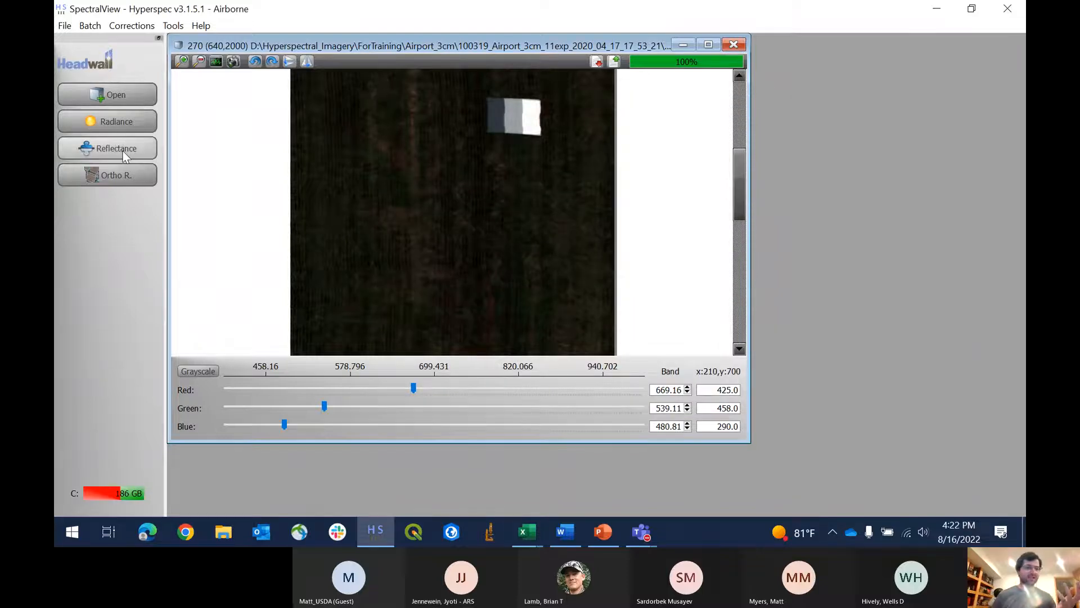
pyautogui.click(732, 45)
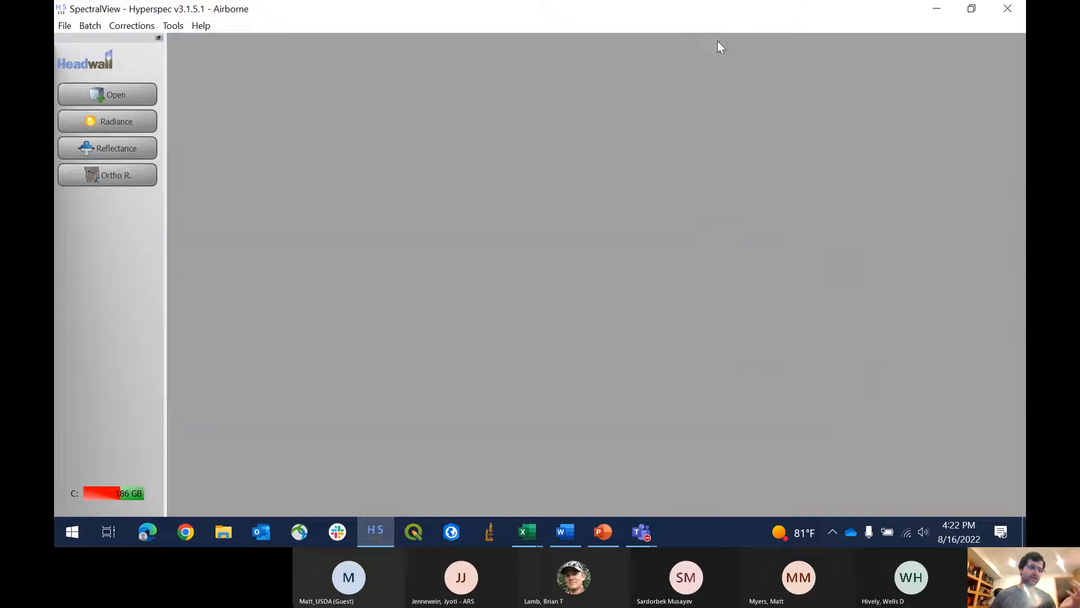
# Step: Open the radiance cube raw_9472_rd.hdr with all wavelengths from 397.83 to 1001.03 nm selected
pyautogui.click(80, 93)
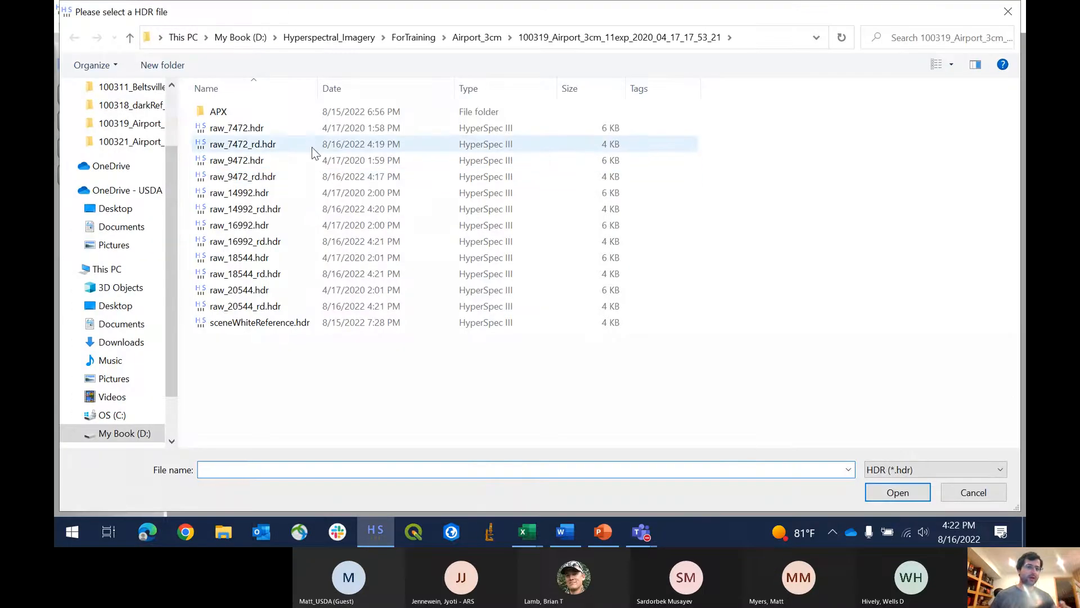
pyautogui.click(292, 178)
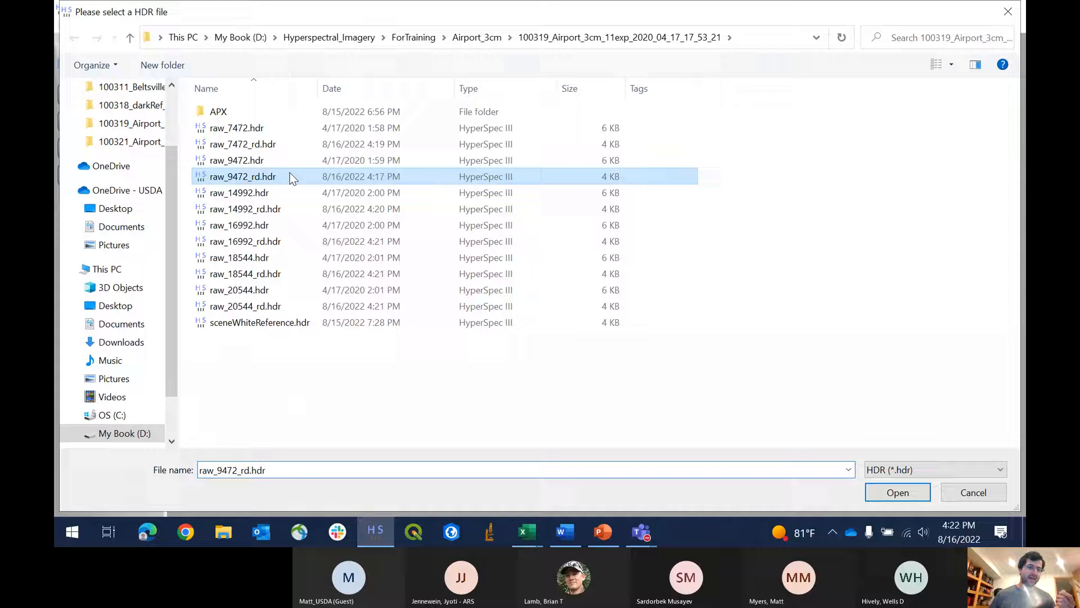
pyautogui.doubleClick(255, 178)
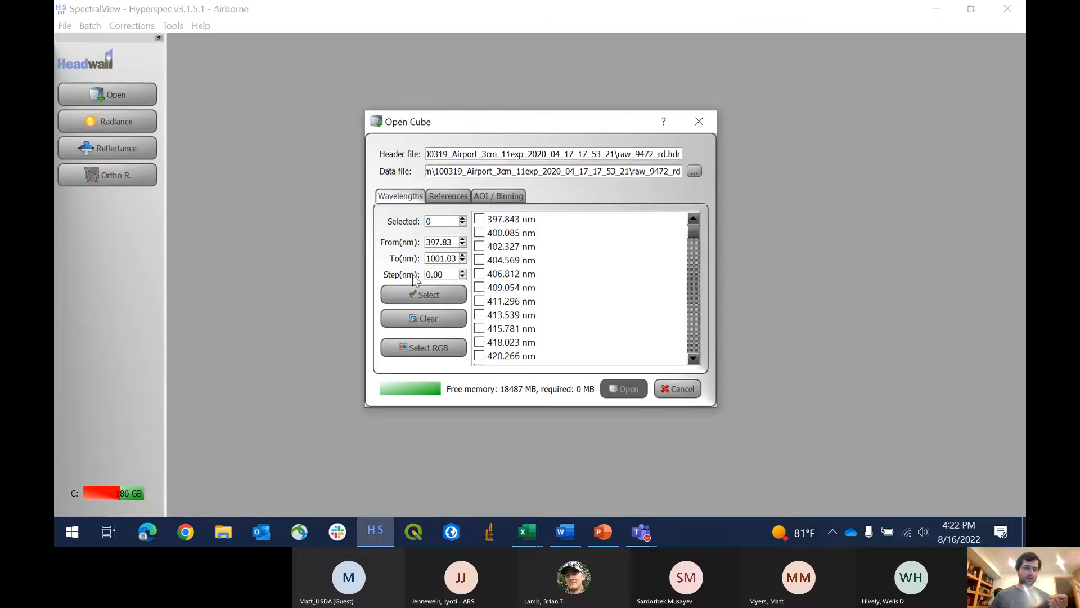
pyautogui.click(416, 295)
pyautogui.click(627, 390)
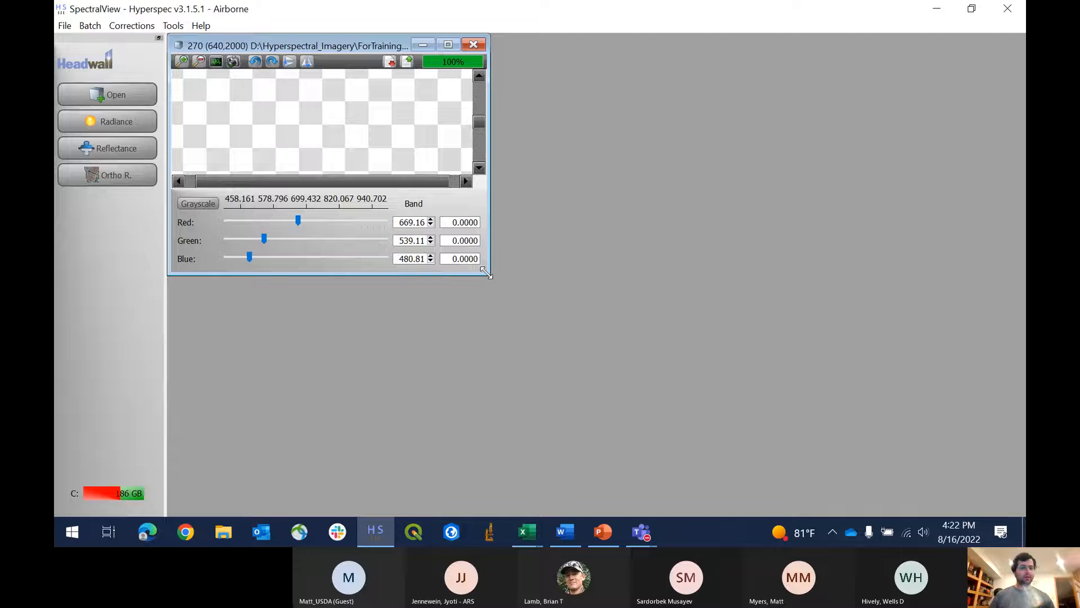
# Step: Open and close the radiance cube's spectral plot, and examine the three-panel calibration target in the image up close
pyautogui.click(219, 63)
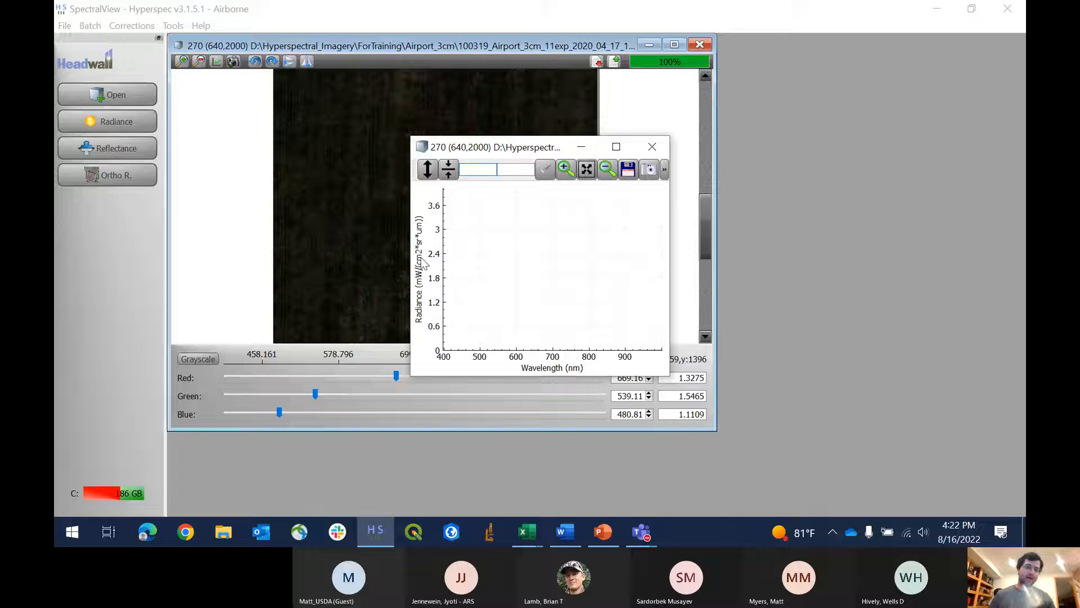
pyautogui.click(652, 146)
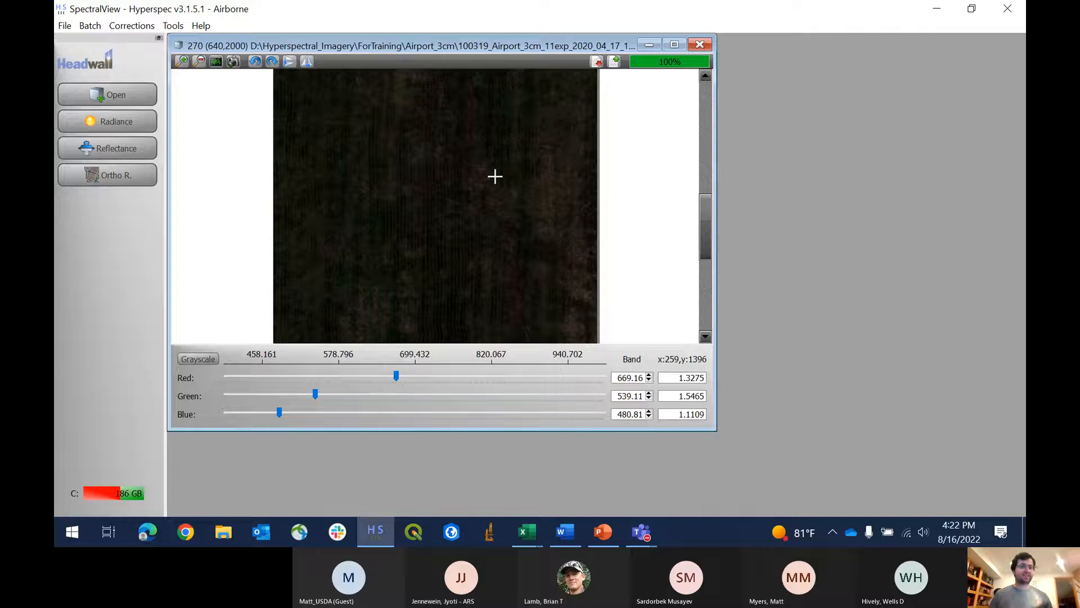
pyautogui.scroll(8, 495, 176)
pyautogui.scroll(-1, 495, 194)
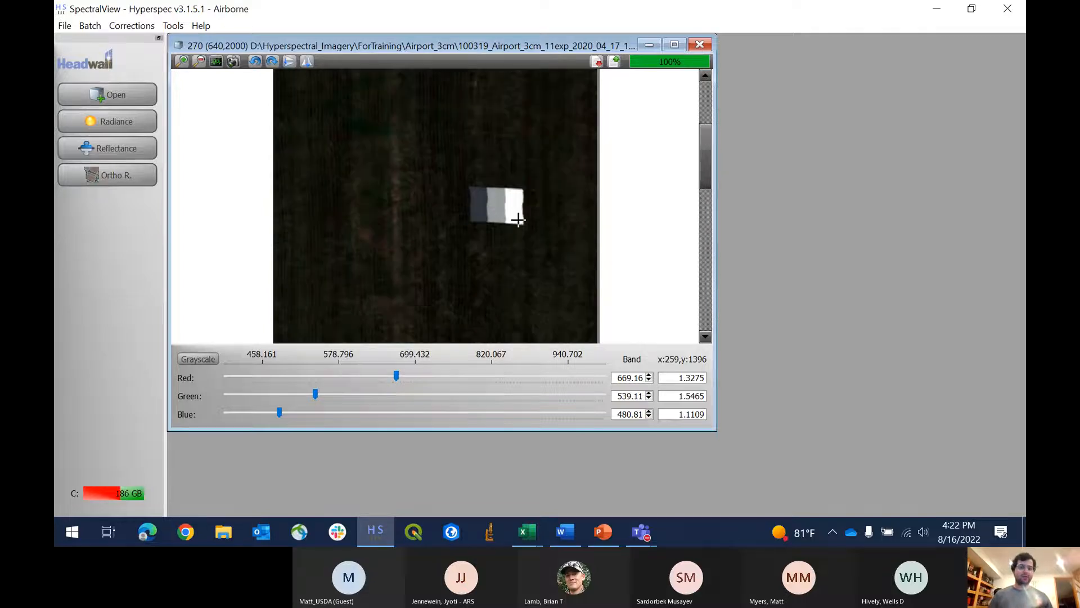
pyautogui.scroll(6, 518, 219)
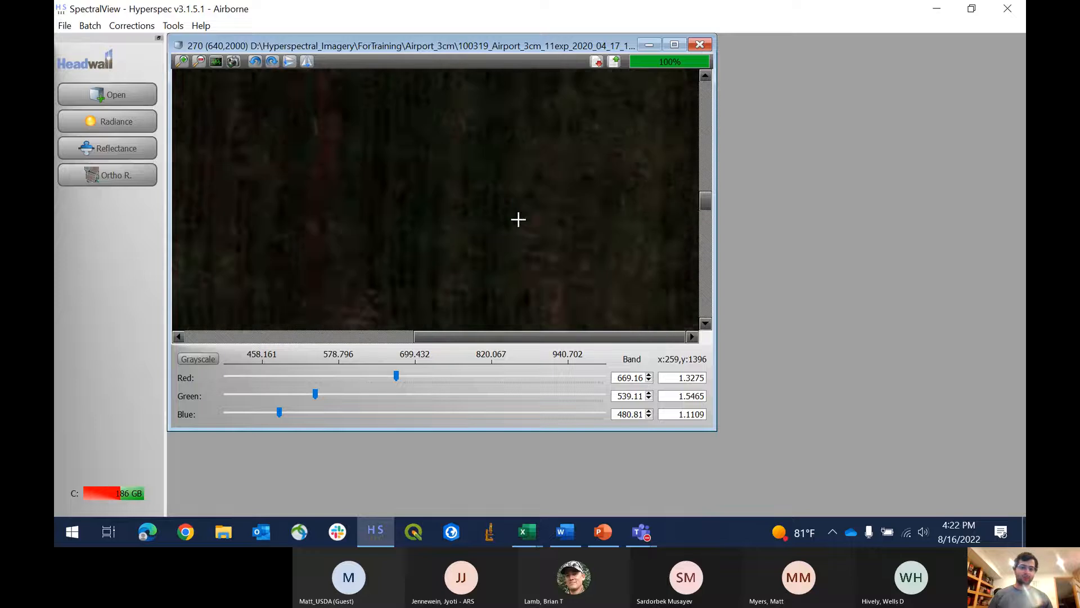
pyautogui.scroll(3, 518, 219)
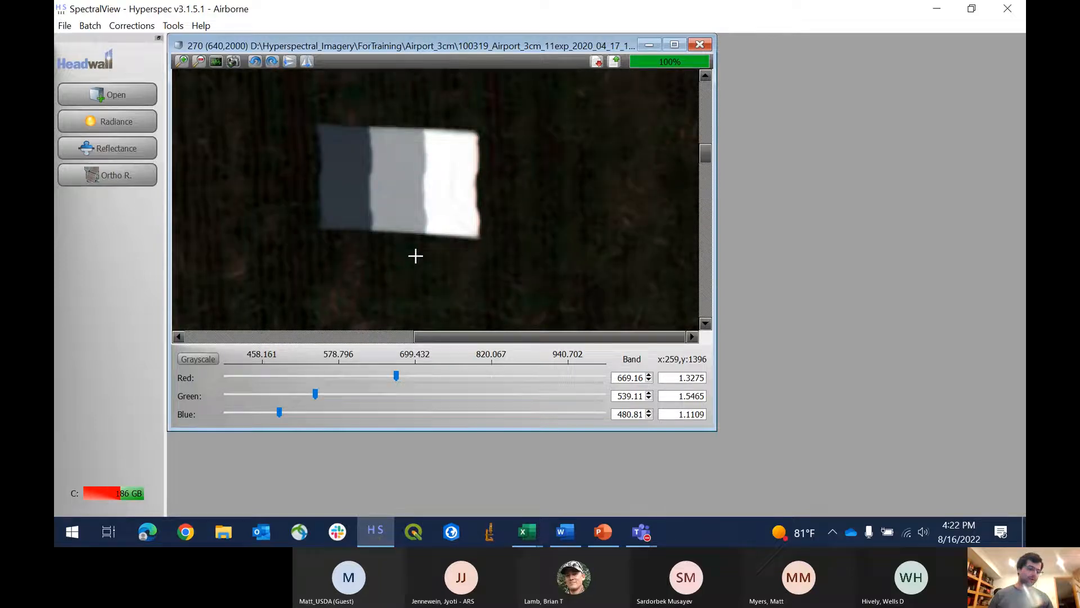
pyautogui.scroll(2, 439, 179)
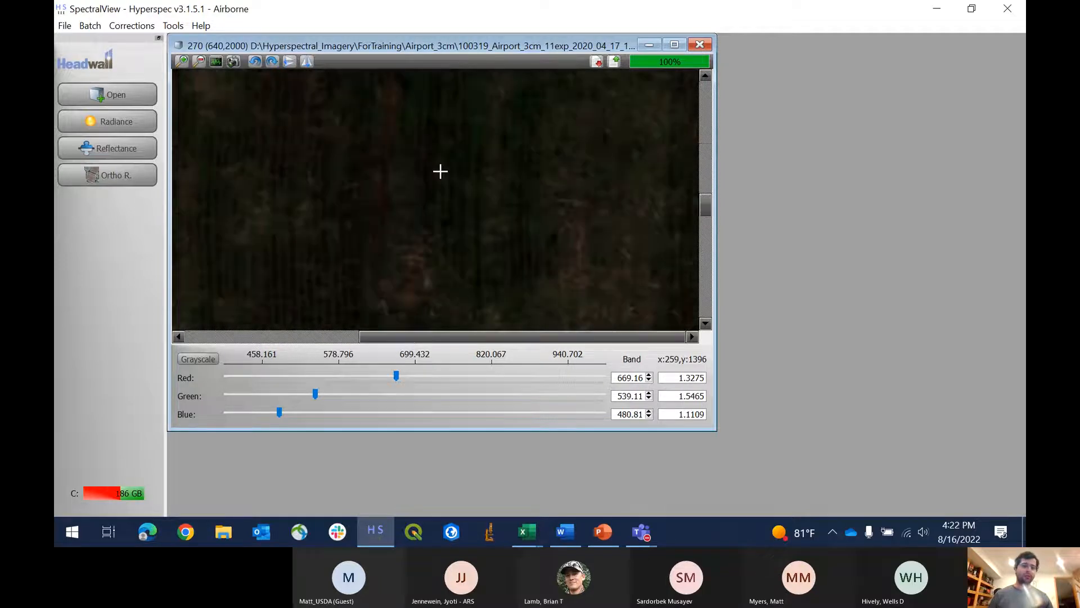
pyautogui.scroll(2, 488, 186)
pyautogui.scroll(5, 487, 222)
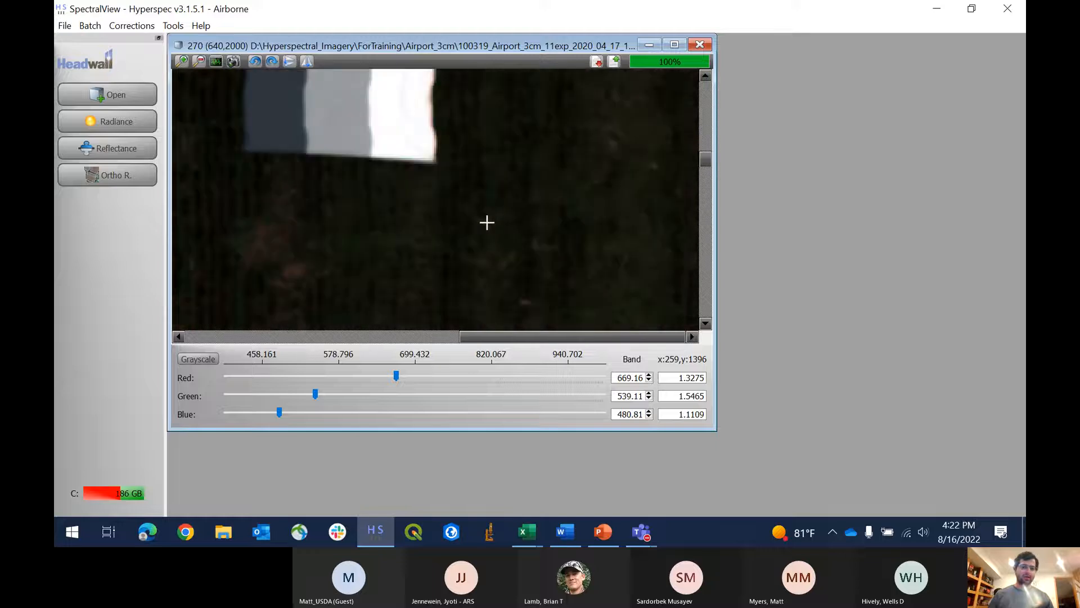
pyautogui.scroll(-2, 429, 241)
pyautogui.moveTo(514, 339); pyautogui.dragTo(478, 329)
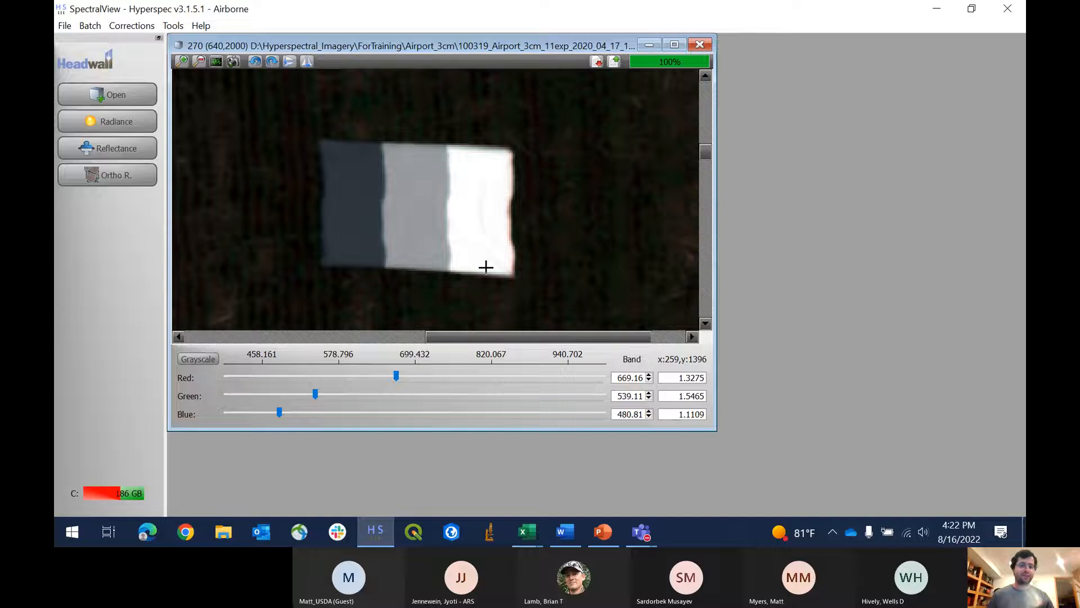
# Step: Run Classify from a seed point at x:468, y:574 on the calibration target's brightest panel and enlarge the resulting window
pyautogui.rightClick(466, 167)
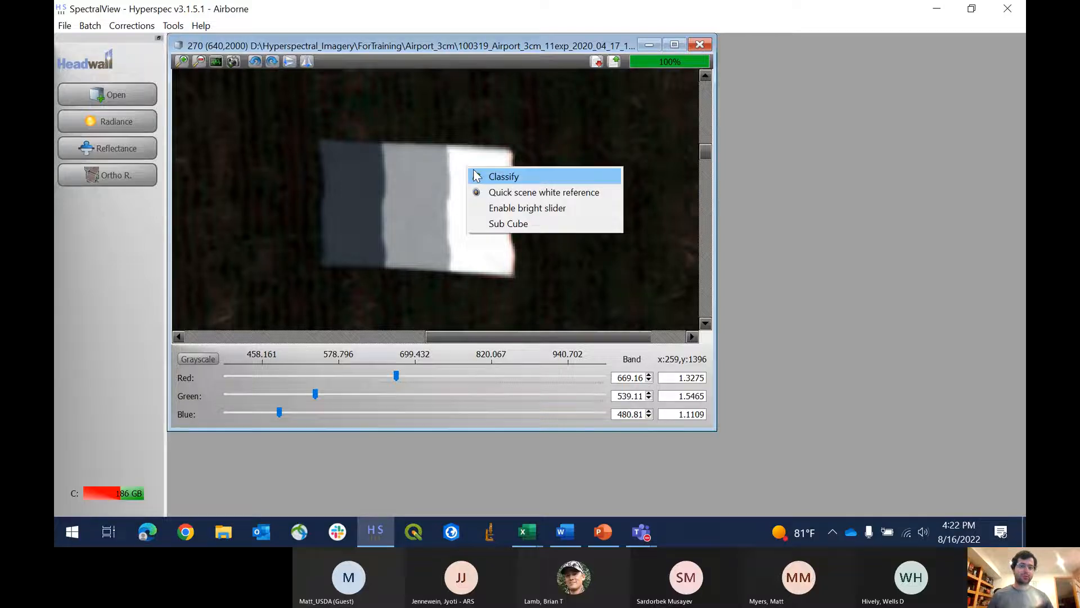
pyautogui.click(475, 174)
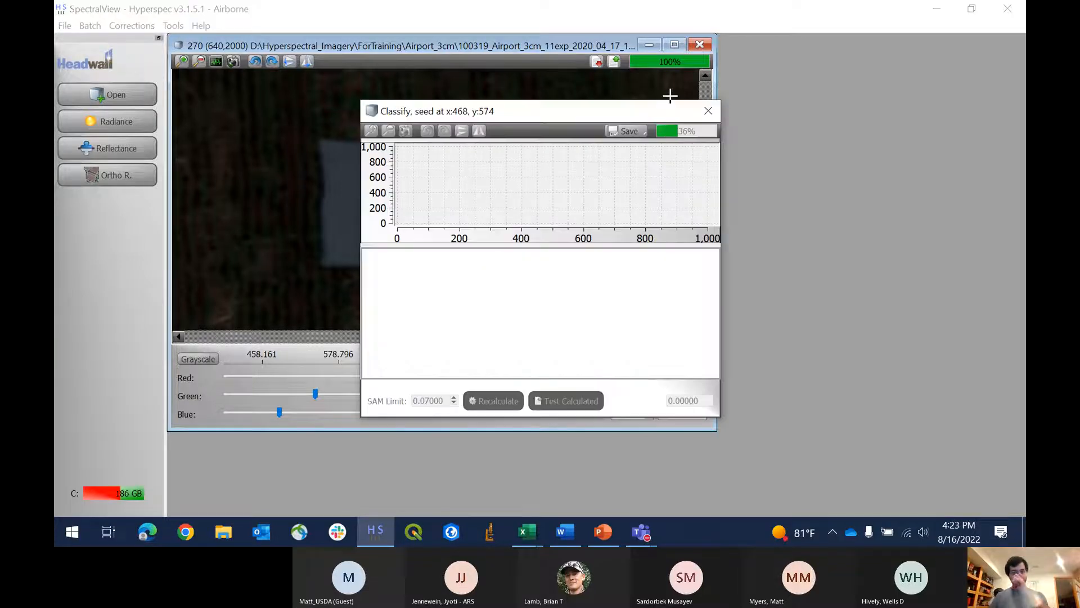
pyautogui.moveTo(545, 113); pyautogui.dragTo(529, 95)
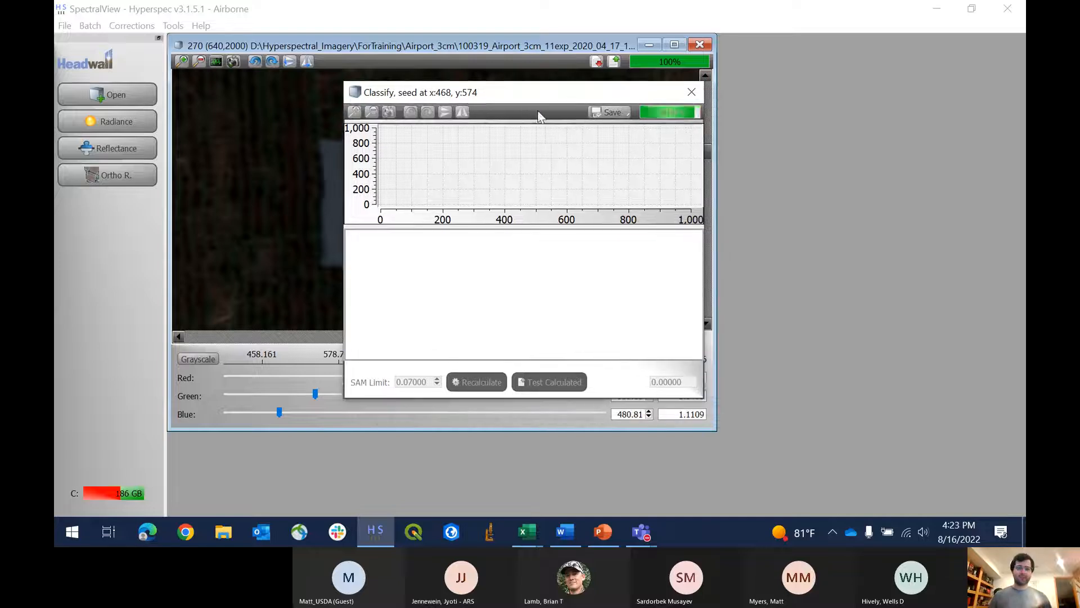
pyautogui.moveTo(702, 399); pyautogui.dragTo(859, 473)
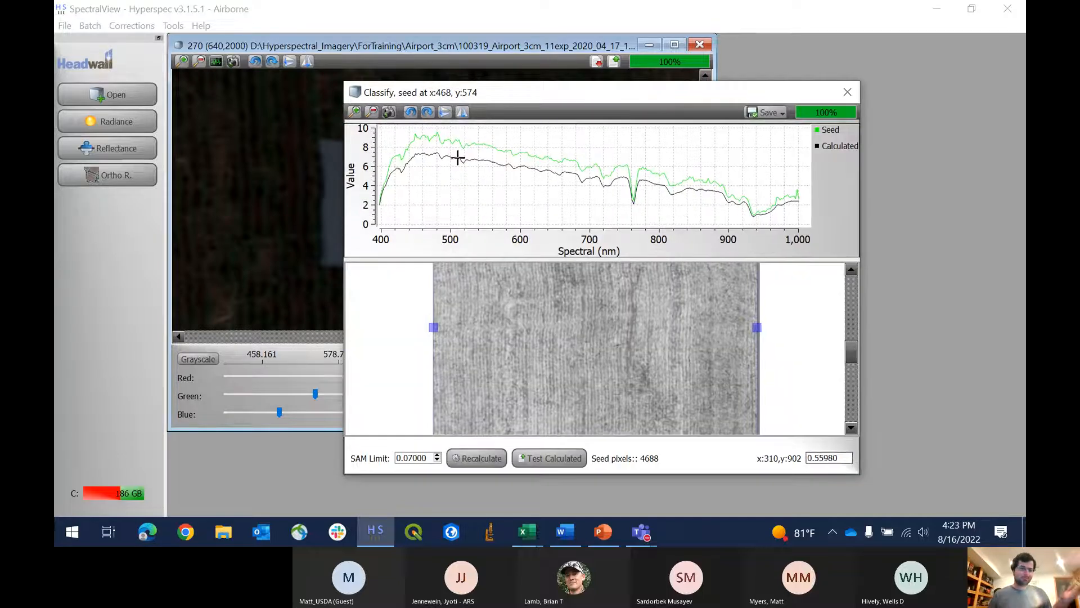
# Step: Narrow the classification region by moving both of its side boundaries inward from the image edges
pyautogui.scroll(9, 602, 349)
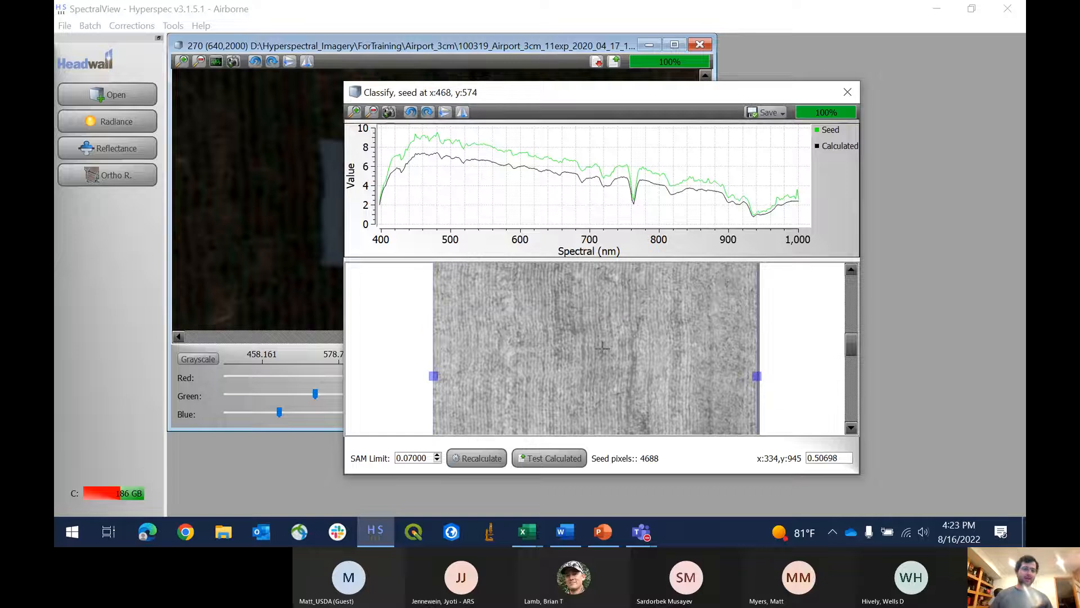
pyautogui.scroll(-10, 601, 350)
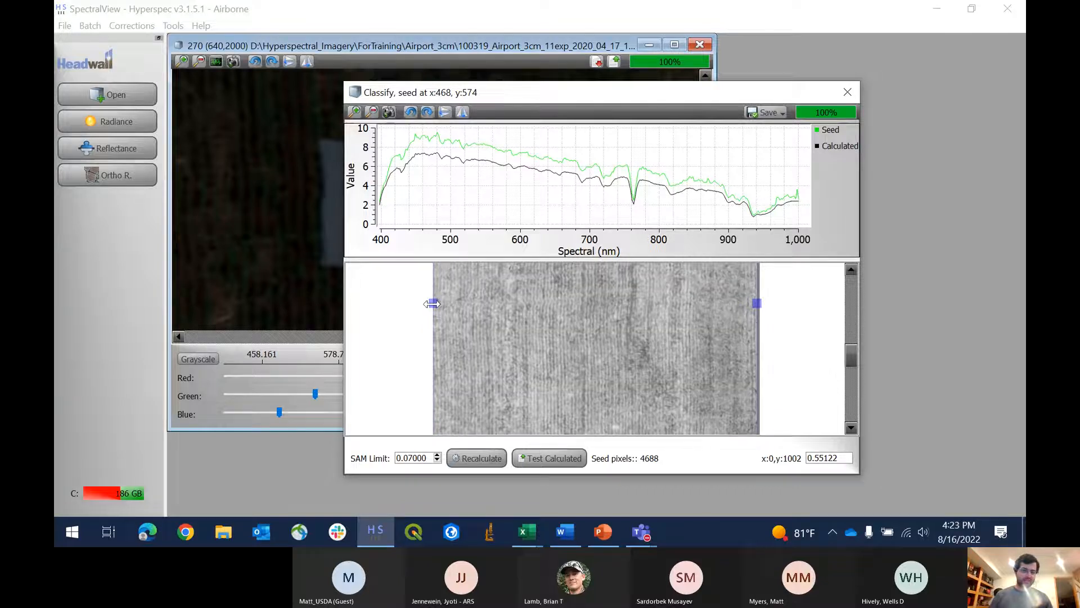
pyautogui.moveTo(432, 304)
pyautogui.mouseDown()
pyautogui.moveTo(479, 307)
pyautogui.moveTo(461, 303)
pyautogui.mouseUp()
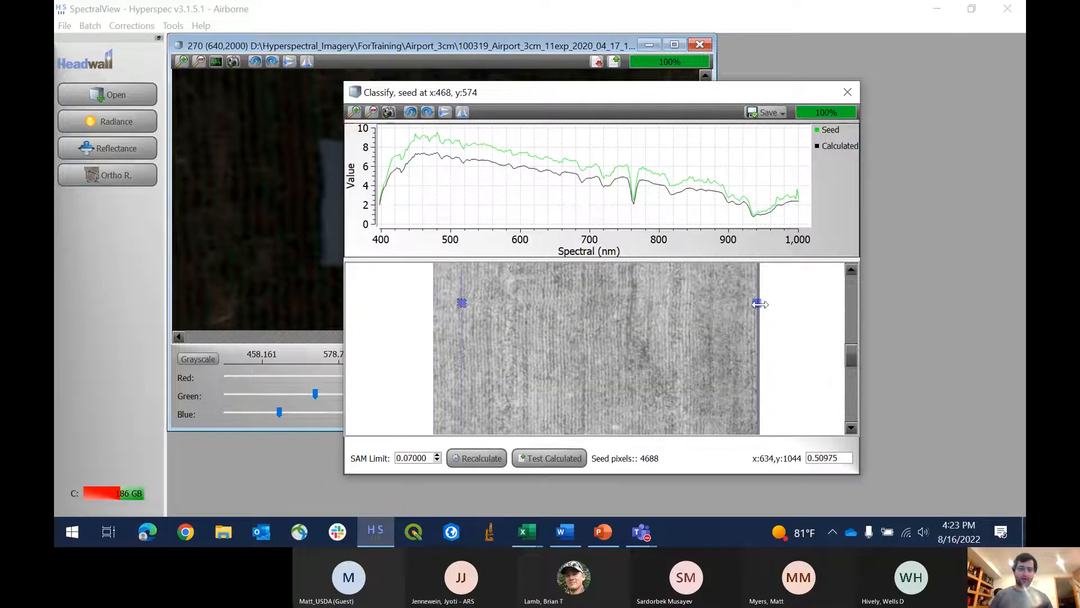
pyautogui.moveTo(757, 304); pyautogui.dragTo(743, 304)
# Step: Restrict classification to a box around the brightest panel, from about x:444, y:544 to x:500, y:641, and recalculate the seed pixels
pyautogui.scroll(5, 629, 331)
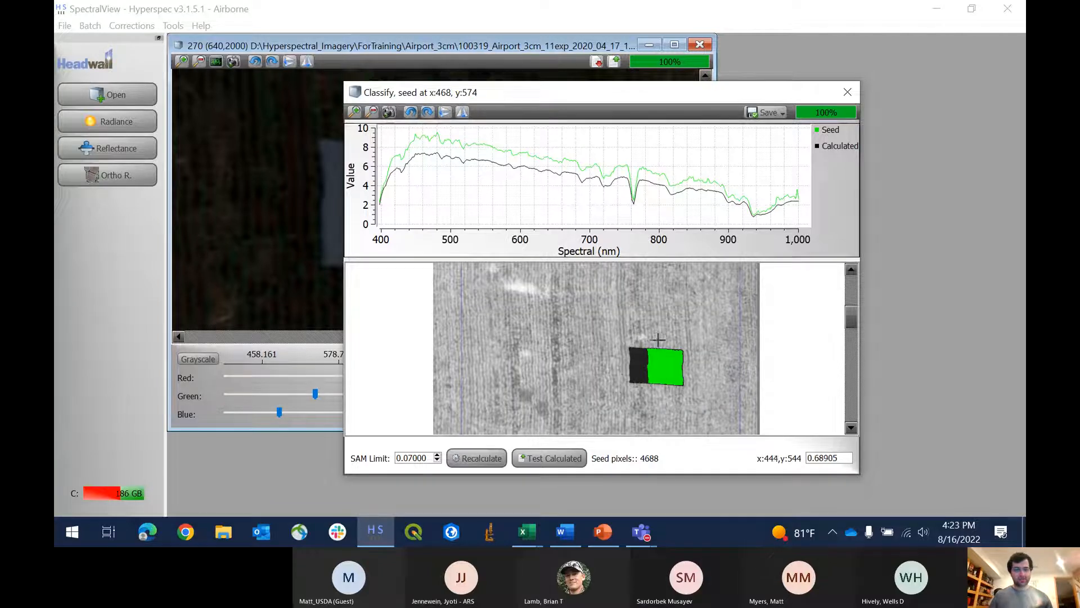
pyautogui.moveTo(658, 340); pyautogui.dragTo(687, 389)
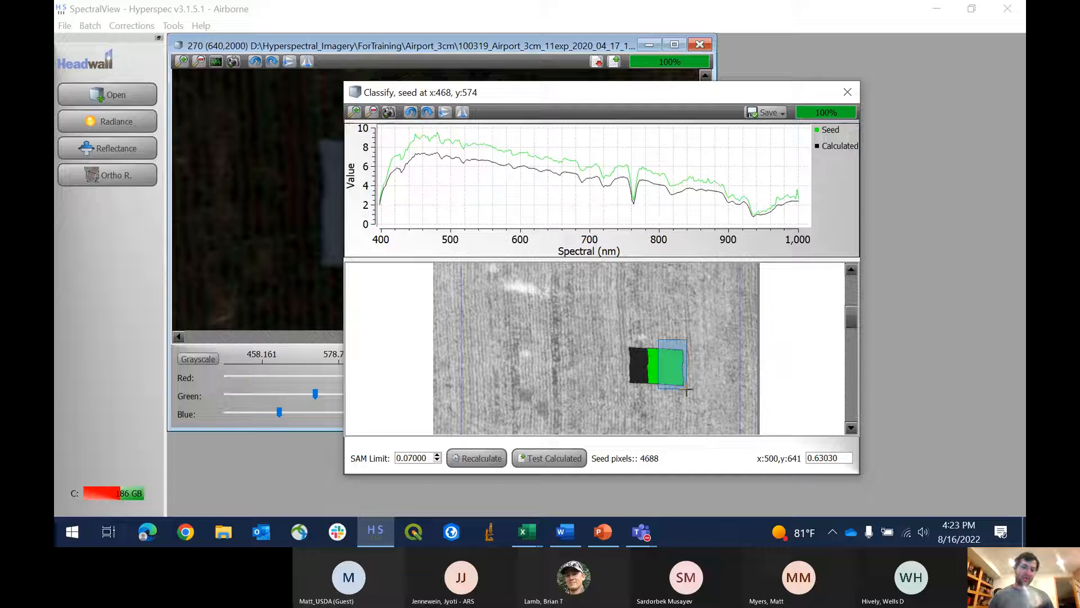
pyautogui.moveTo(686, 388); pyautogui.dragTo(687, 388)
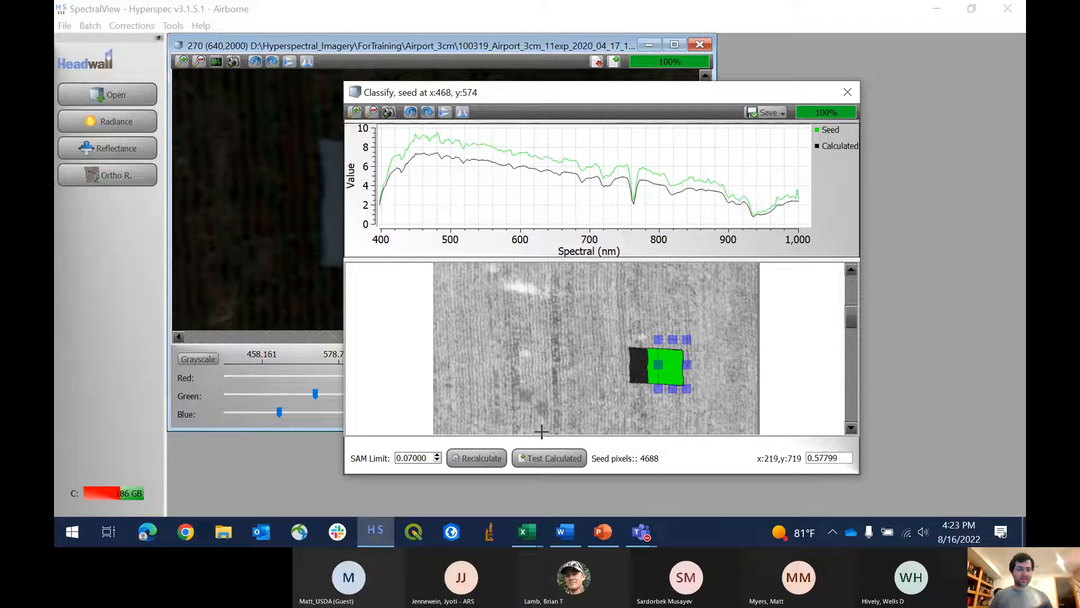
pyautogui.click(485, 455)
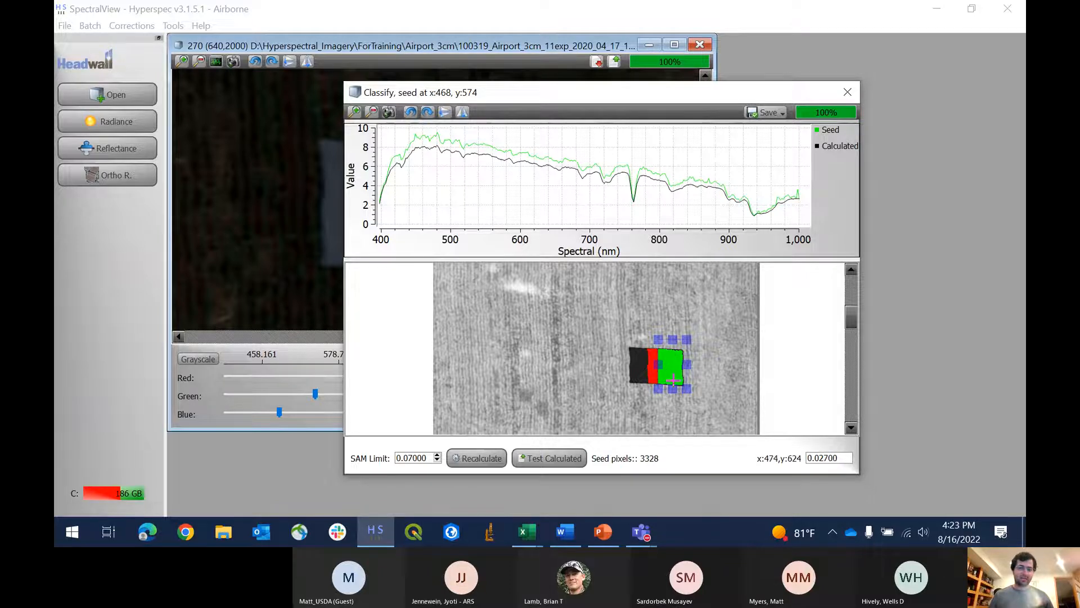
# Step: Recalculate the seed pixels with SAM limits of 0.03 and 0.02
pyautogui.scroll(-1, 668, 366)
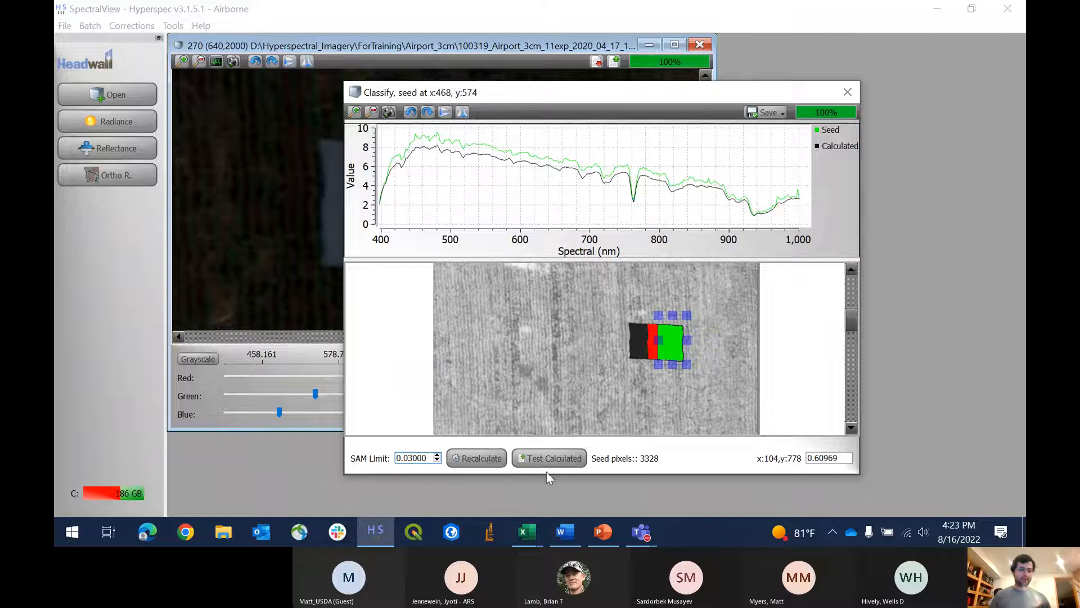
pyautogui.click(480, 456)
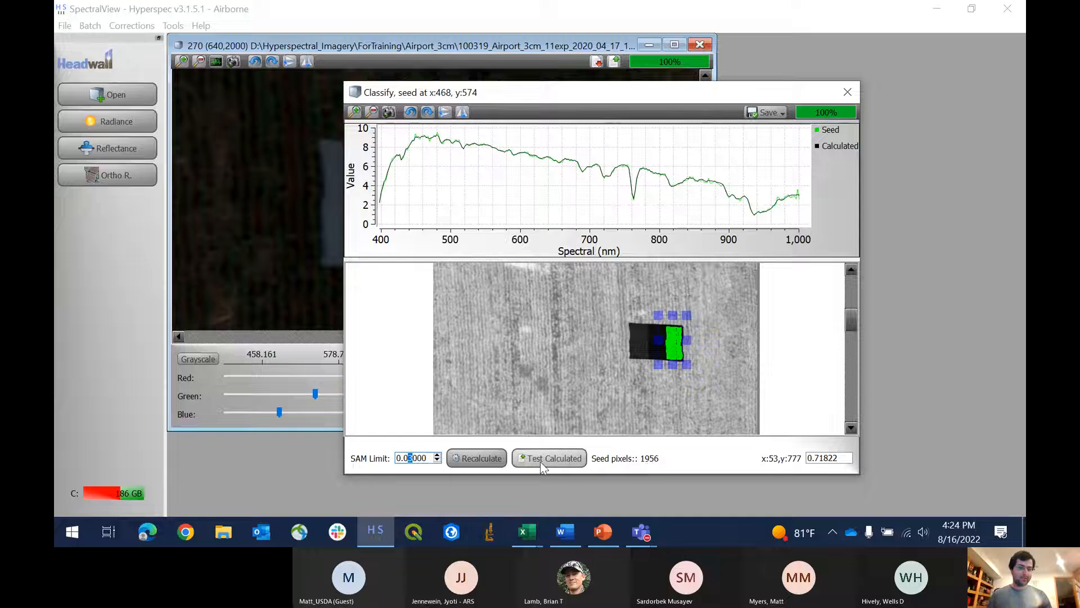
pyautogui.write('2')
pyautogui.click(479, 458)
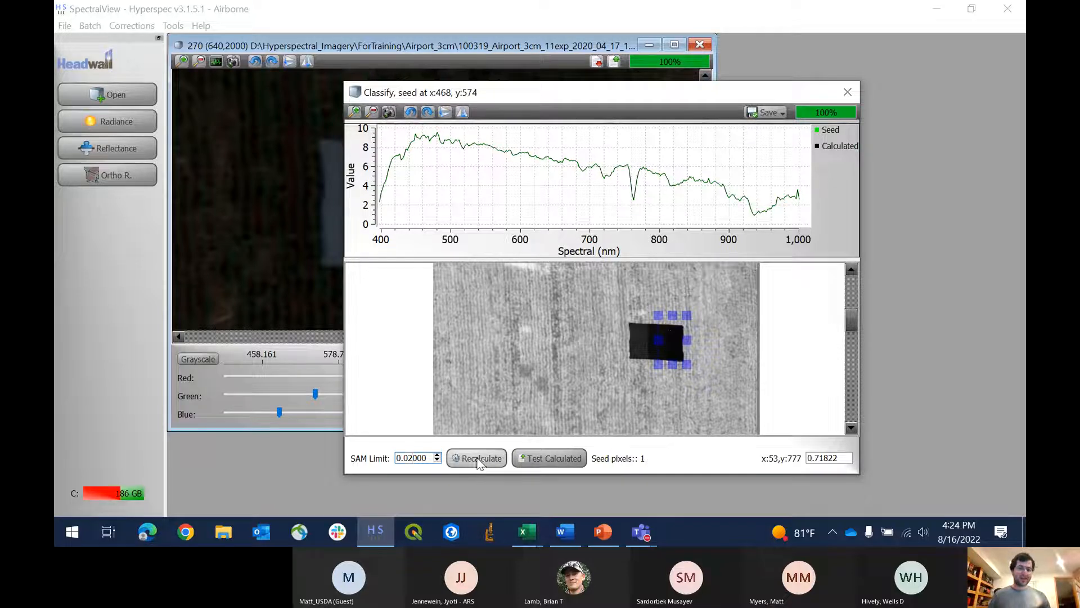
# Step: Try SAM limits of 0.027 and 0.026, recalculating the seed pixels for each
pyautogui.click(412, 458)
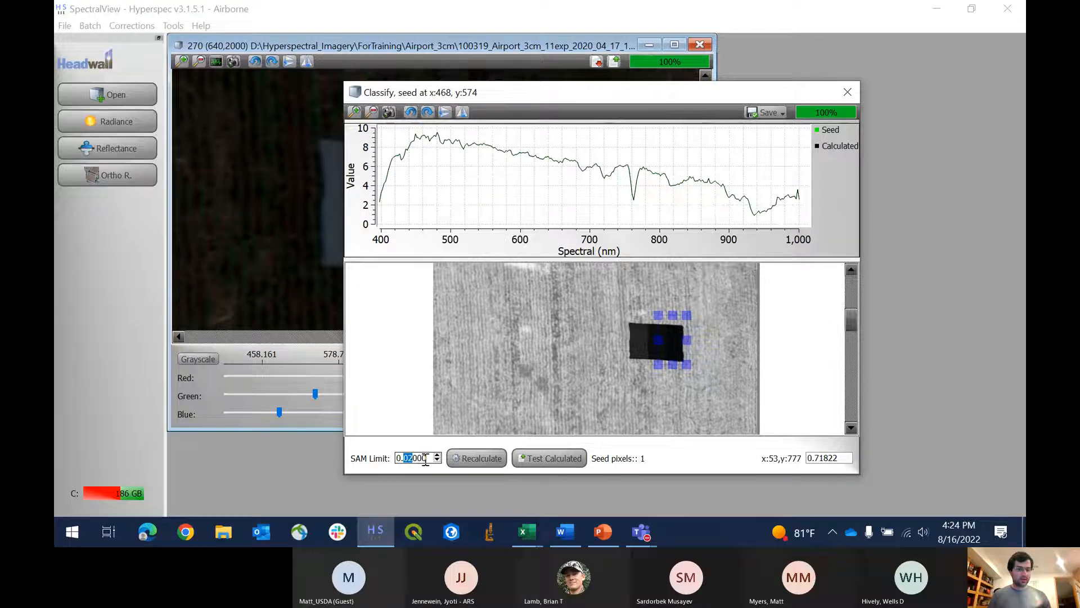
pyautogui.click(425, 457)
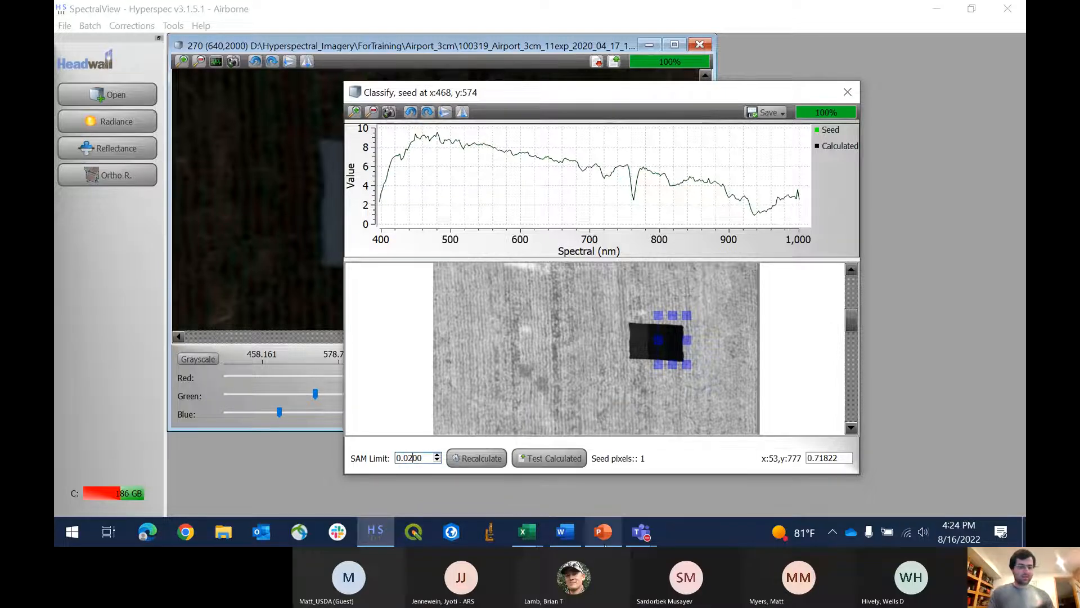
pyautogui.write('7')
pyautogui.click(478, 458)
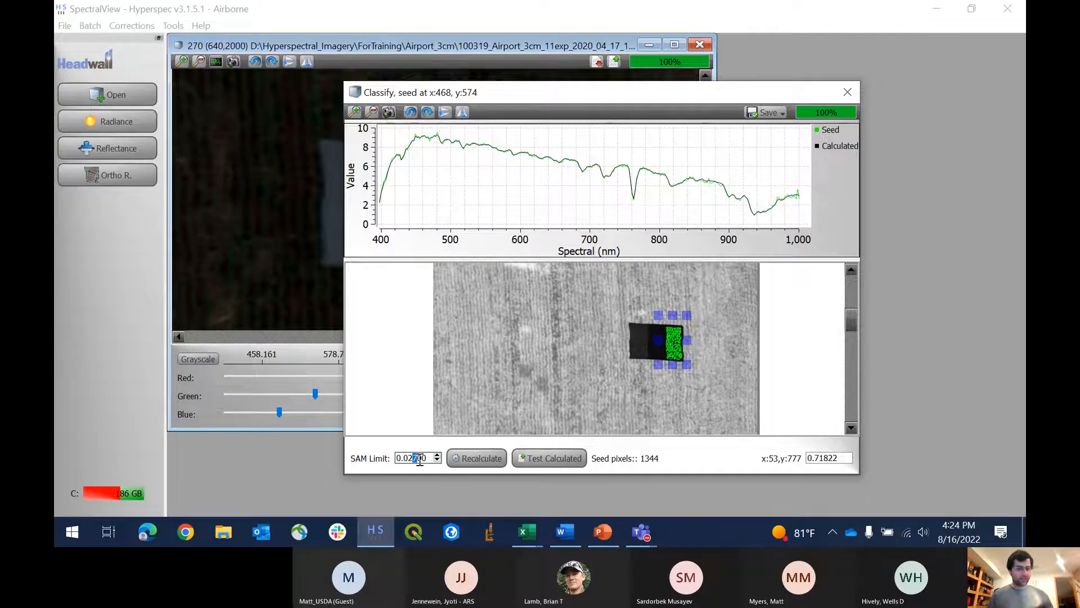
pyautogui.write('6')
pyautogui.click(477, 458)
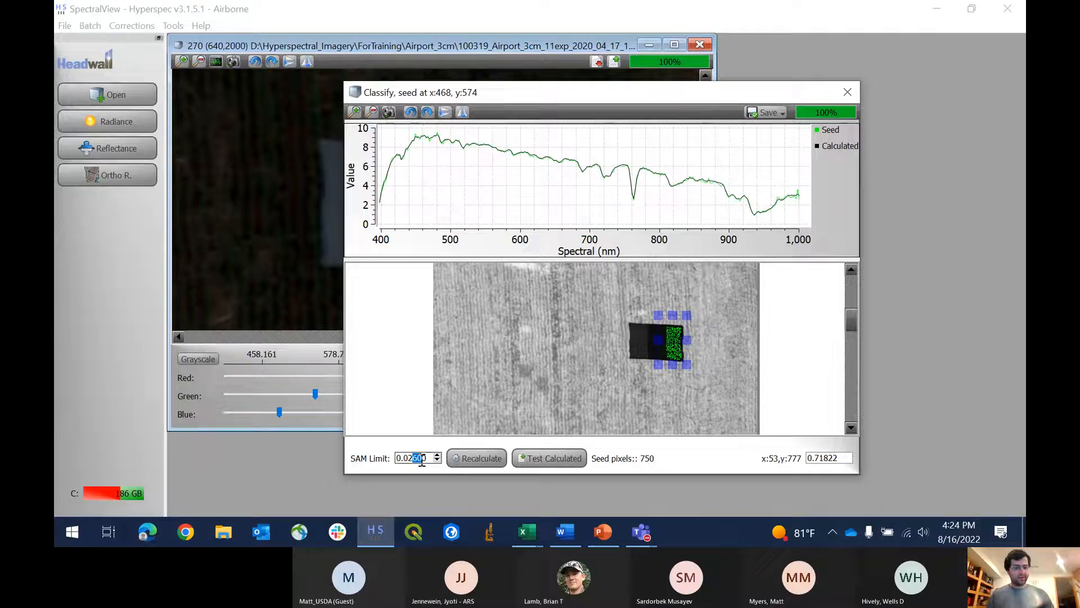
# Step: Try a SAM limit of 0.0255, and settle on 0.0258, recalculating the seed pixels each time
pyautogui.write('55')
pyautogui.click(477, 458)
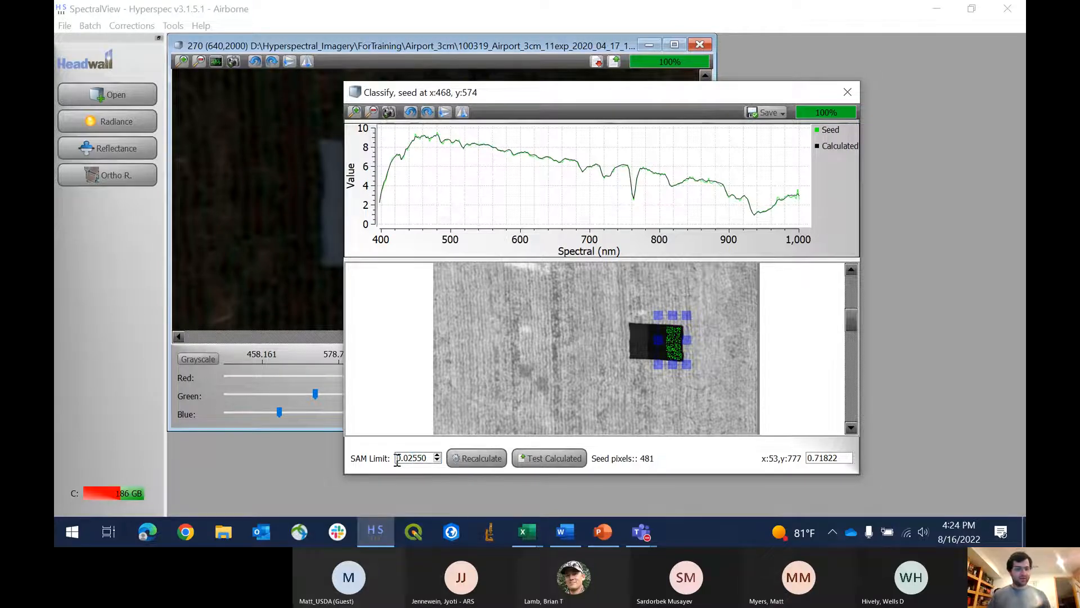
pyautogui.write('8')
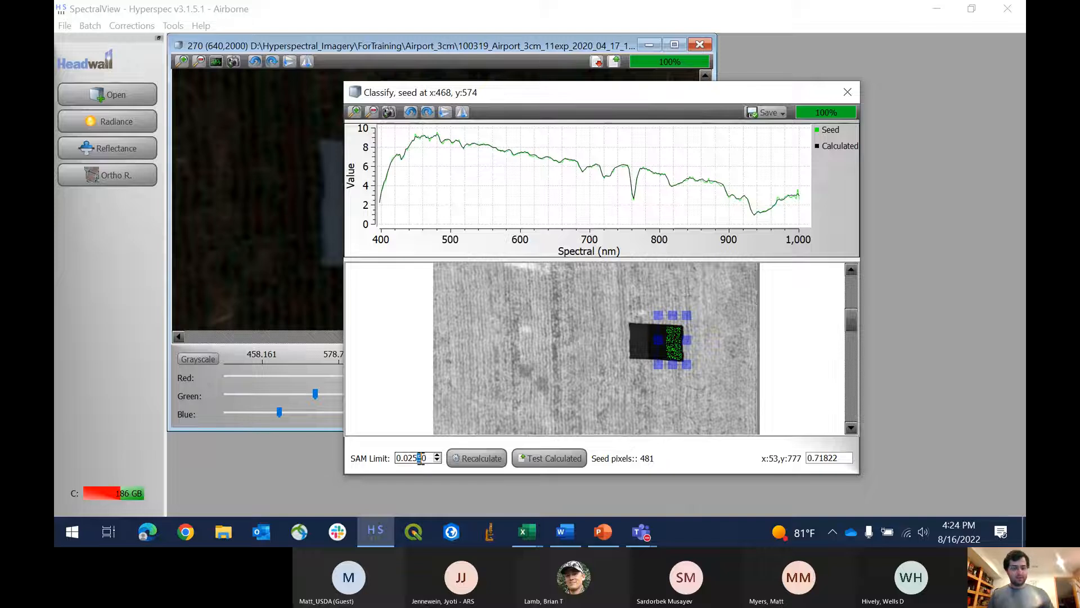
pyautogui.click(463, 457)
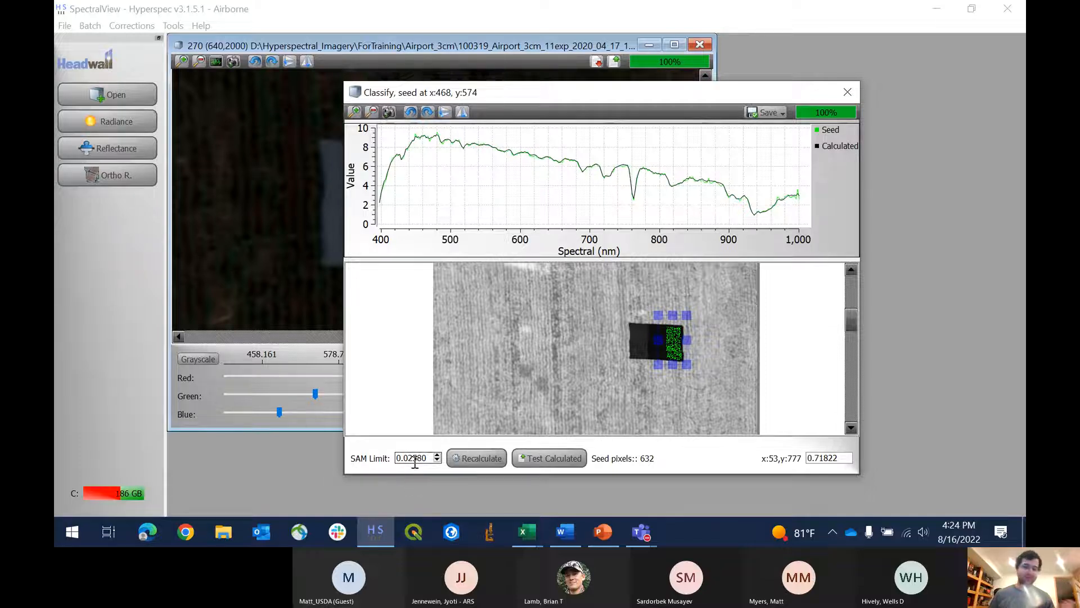
# Step: Inspect the seed pixels on the brightest panel up close and test the calculated reference spectrum against the image
pyautogui.scroll(1, 687, 352)
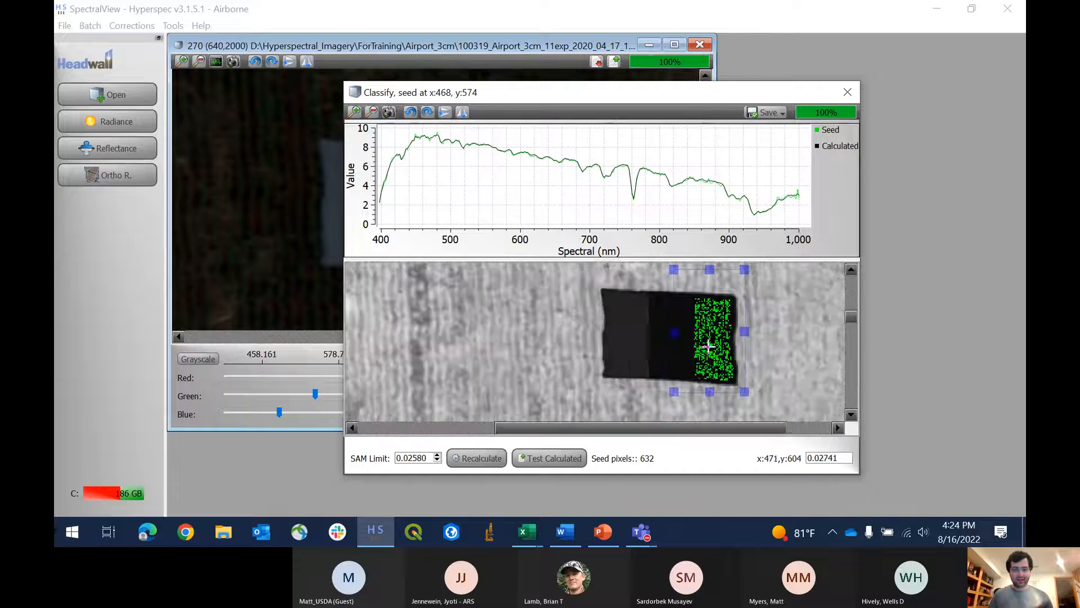
pyautogui.scroll(1, 711, 360)
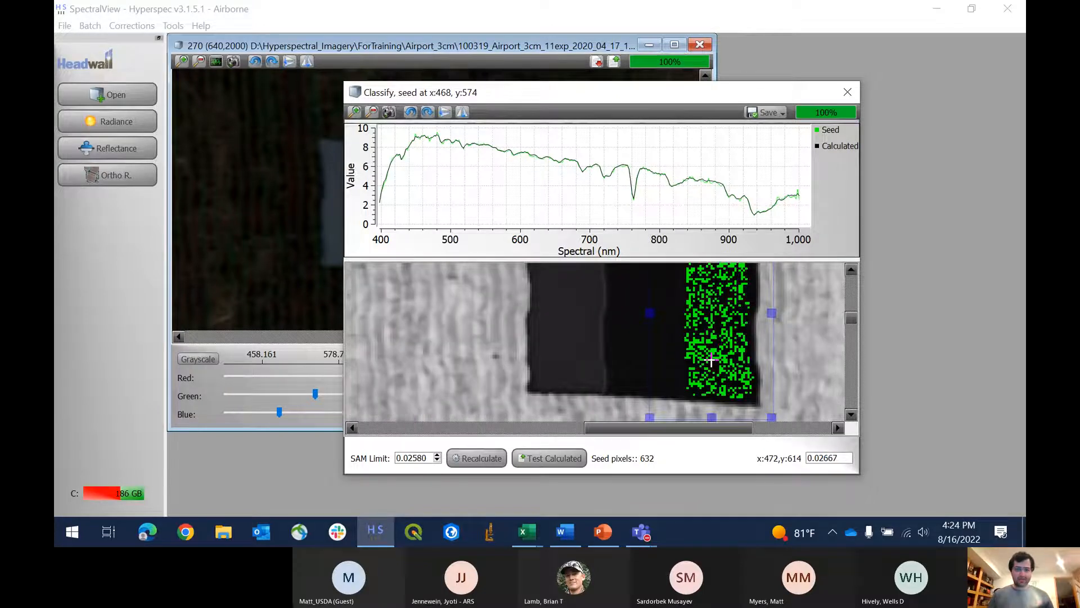
pyautogui.scroll(1, 711, 360)
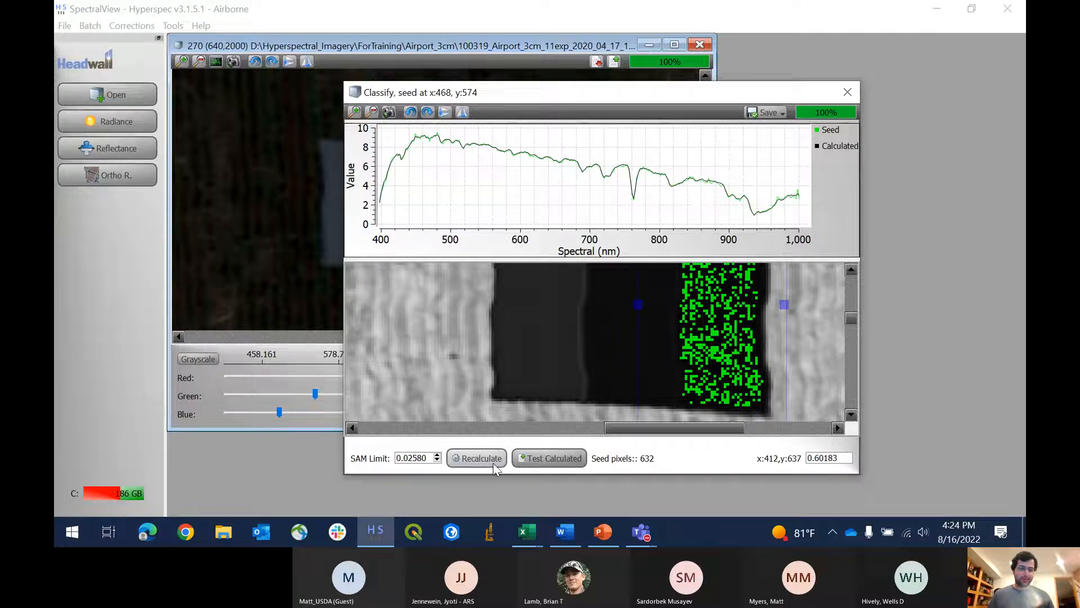
pyautogui.click(544, 460)
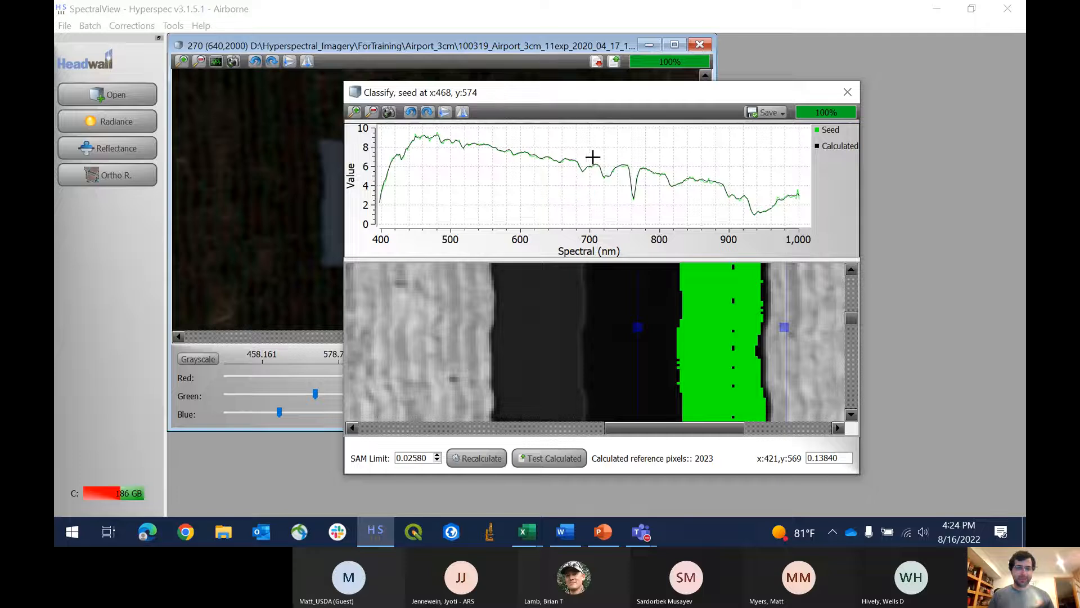
# Step: Save the calculated spectrum as white reference sceneWhiteReference.hdr using the Headwall DHR 56% reflectance profile, and close the classification window and the cube
pyautogui.click(775, 114)
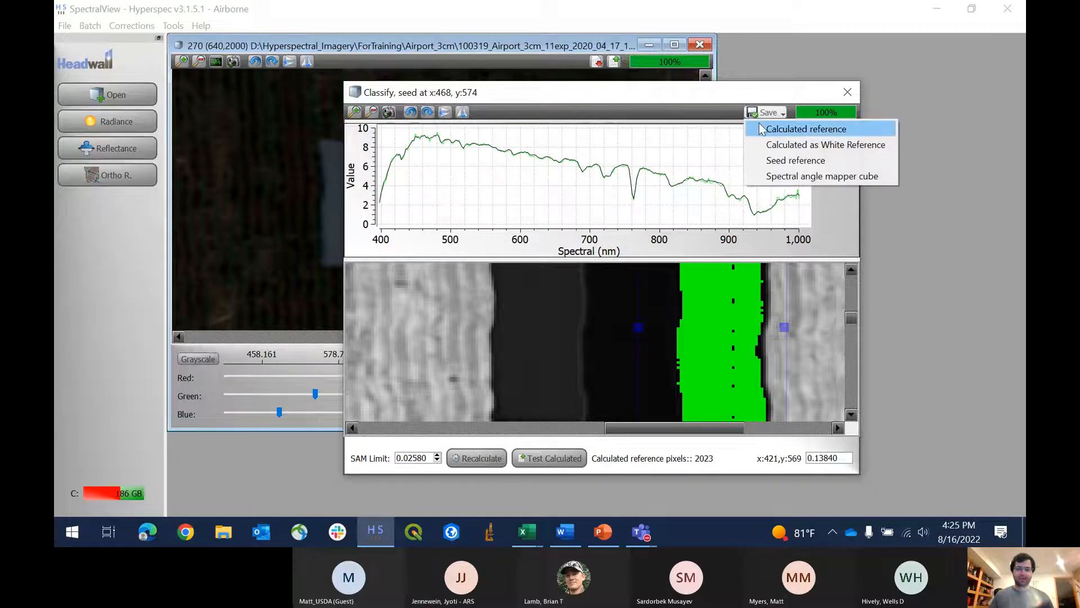
pyautogui.click(783, 147)
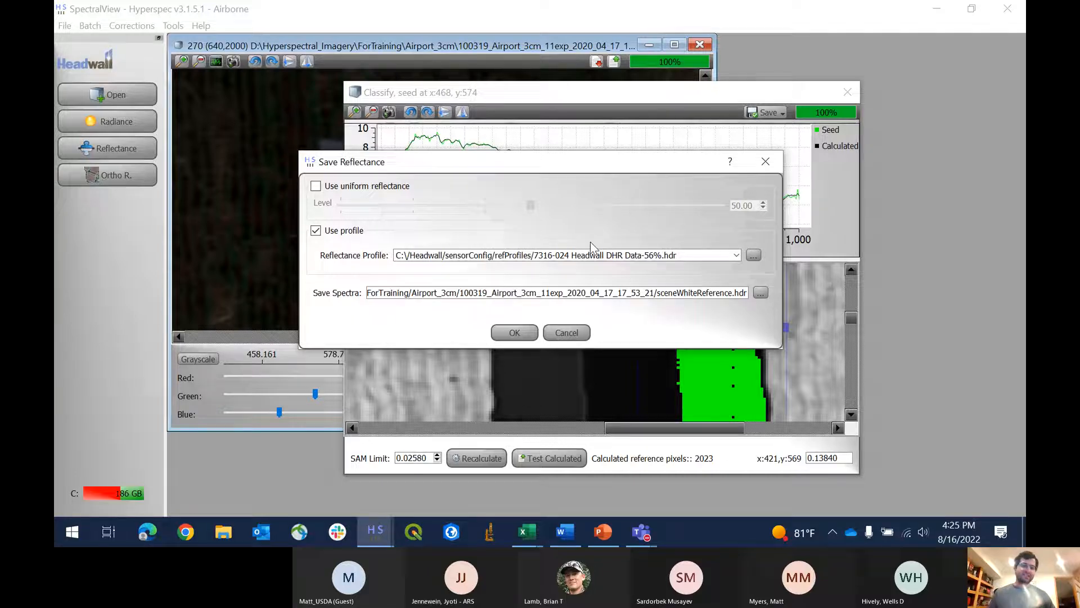
pyautogui.click(734, 255)
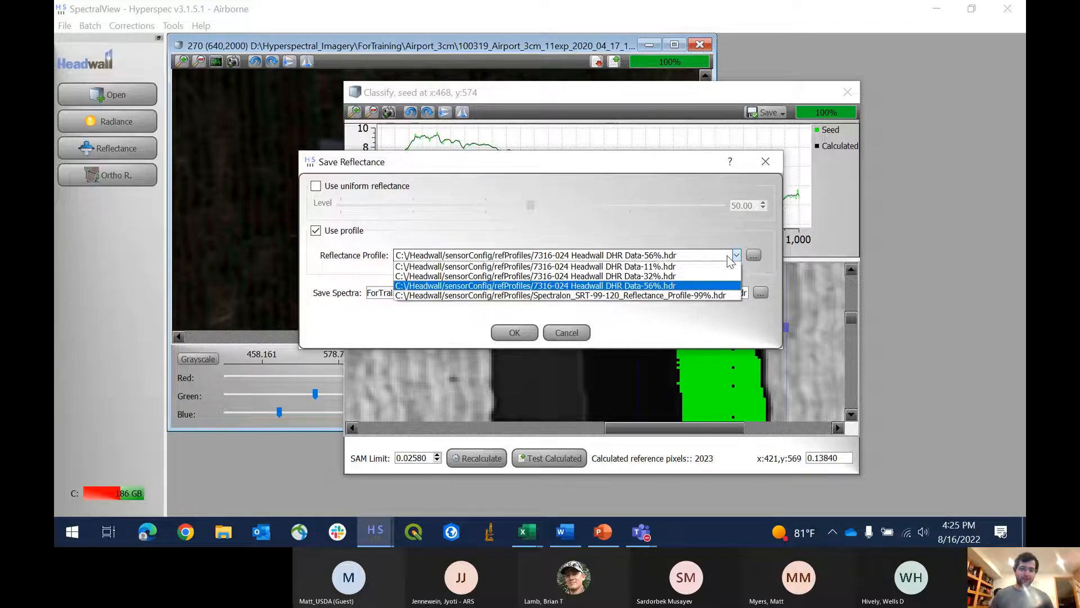
pyautogui.click(655, 287)
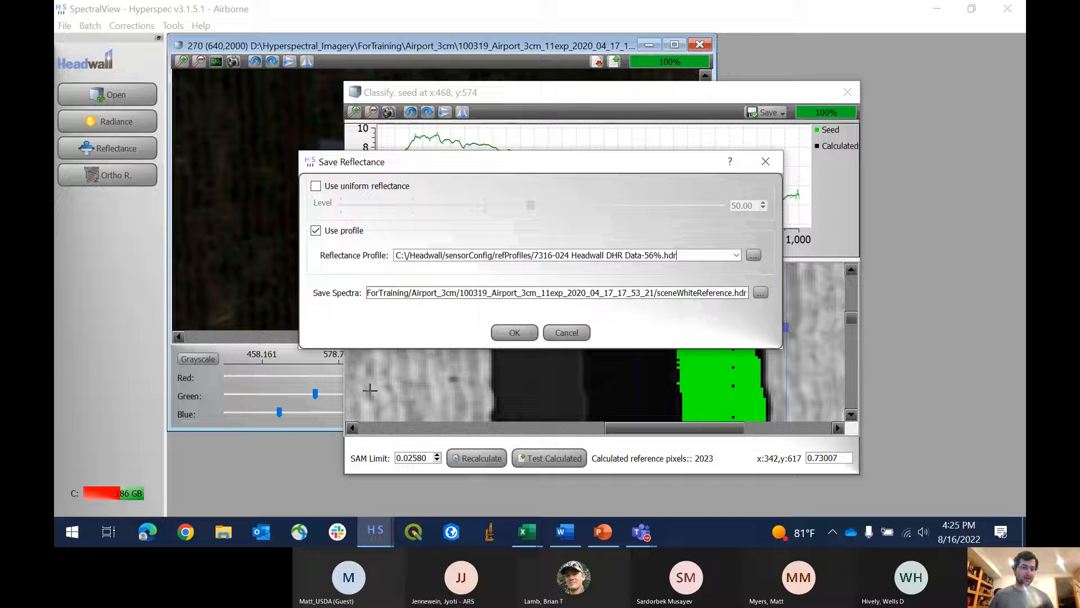
pyautogui.click(512, 333)
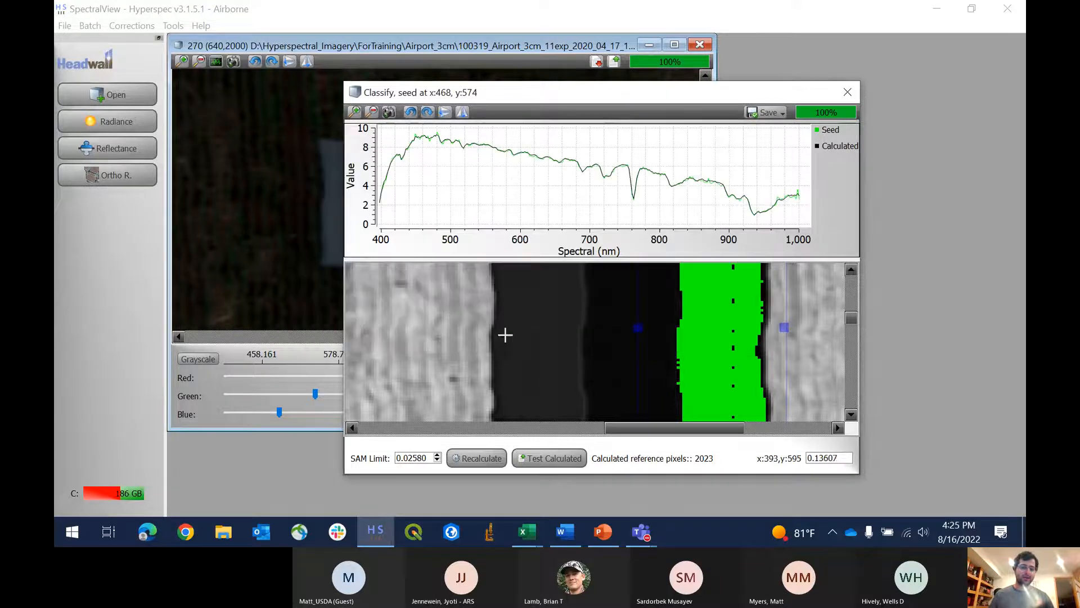
pyautogui.click(848, 92)
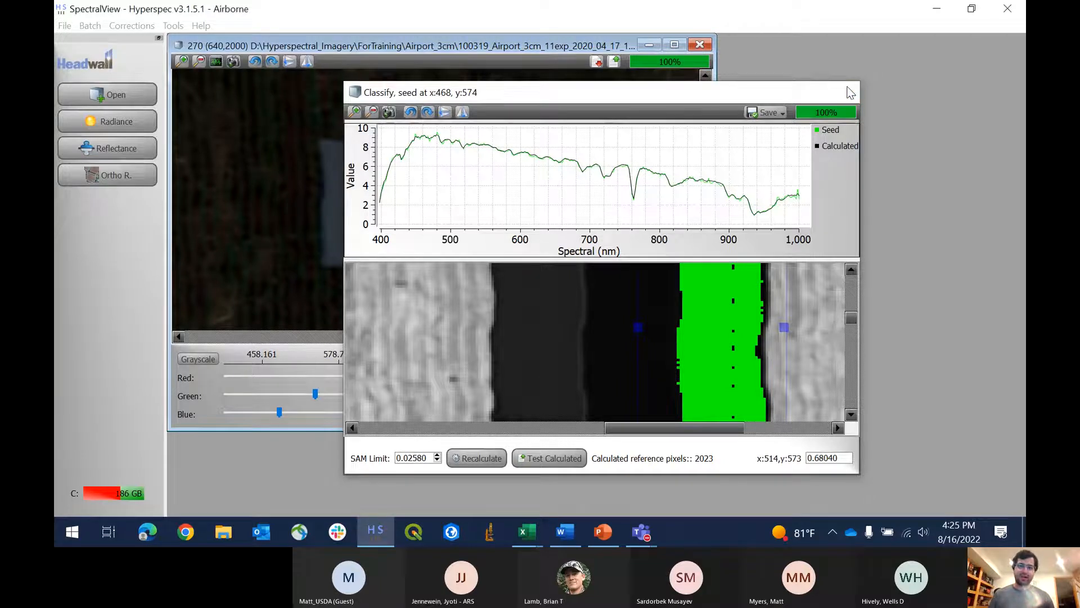
pyautogui.click(699, 45)
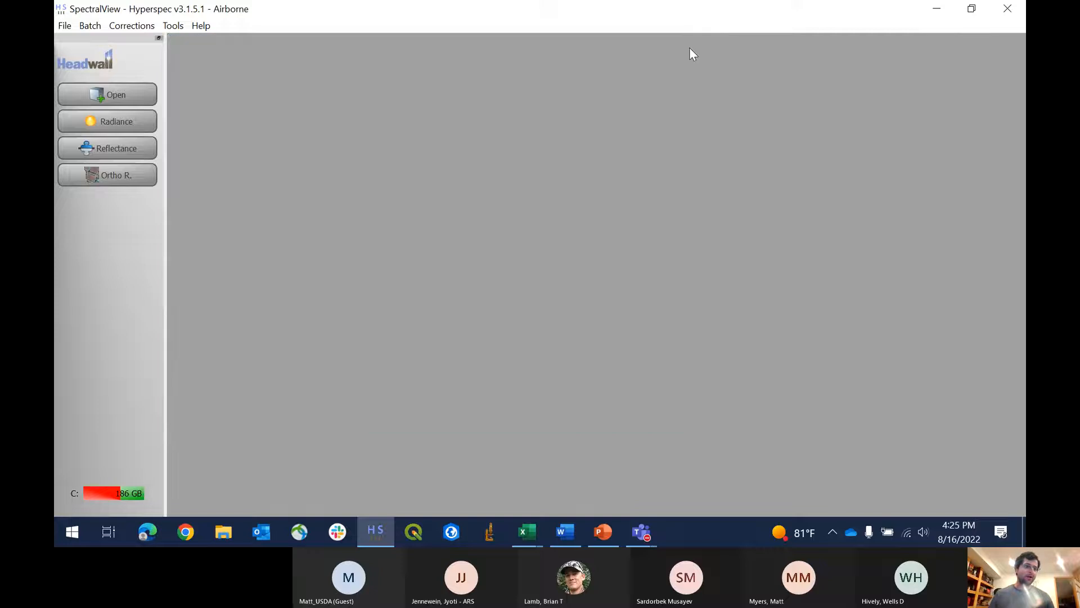
# Step: Start a Reflectance Batch and add all six radiance cubes ending in _rd.hdr from the 100319_Airport_3cm_11exp_2020_04_17_17_53_21 folder
pyautogui.click(90, 25)
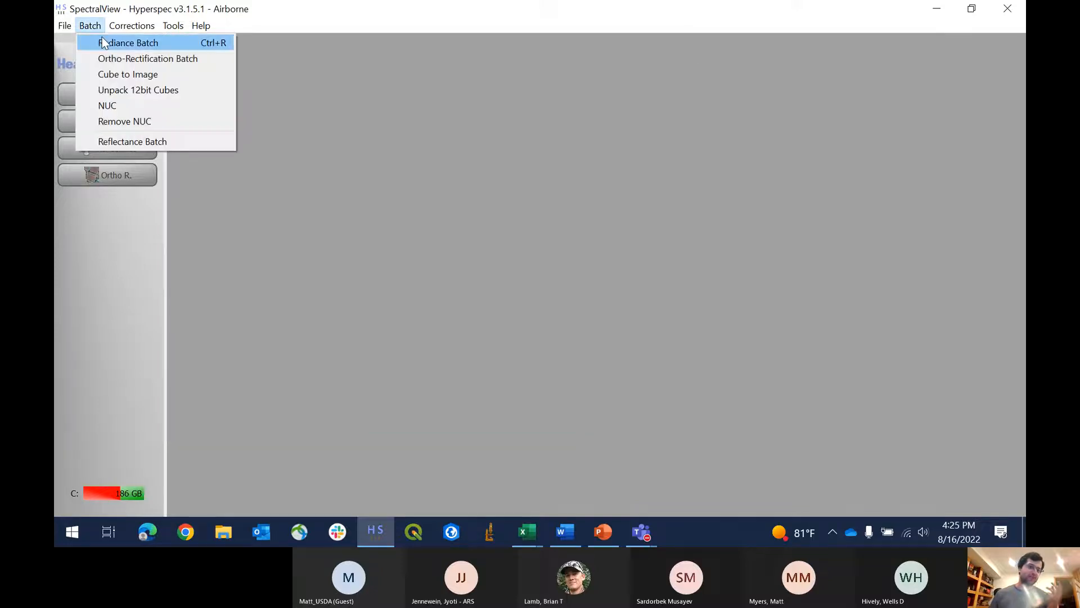
pyautogui.click(131, 140)
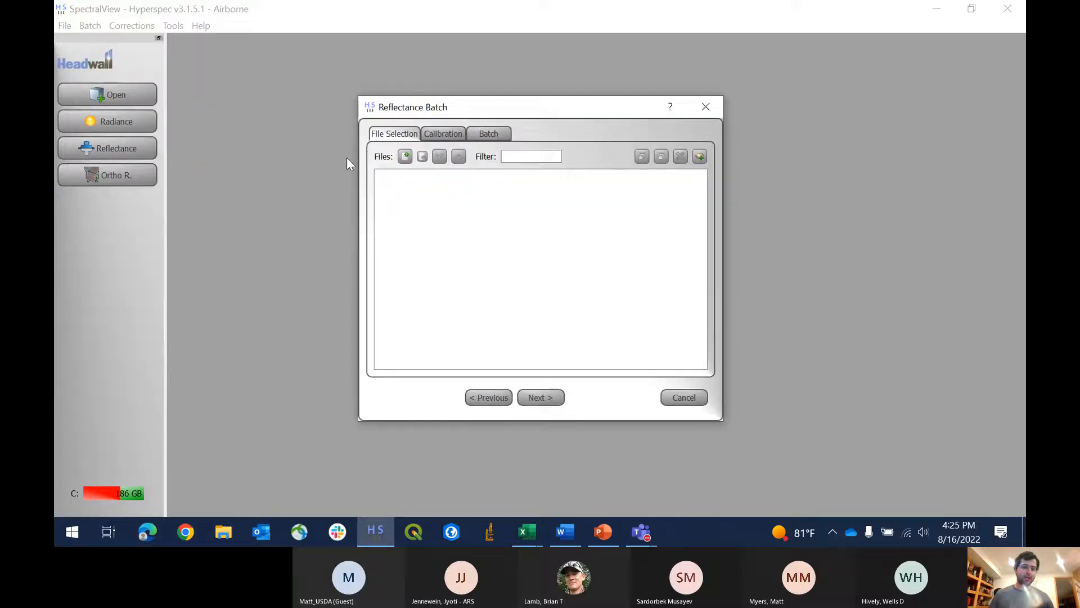
pyautogui.click(699, 158)
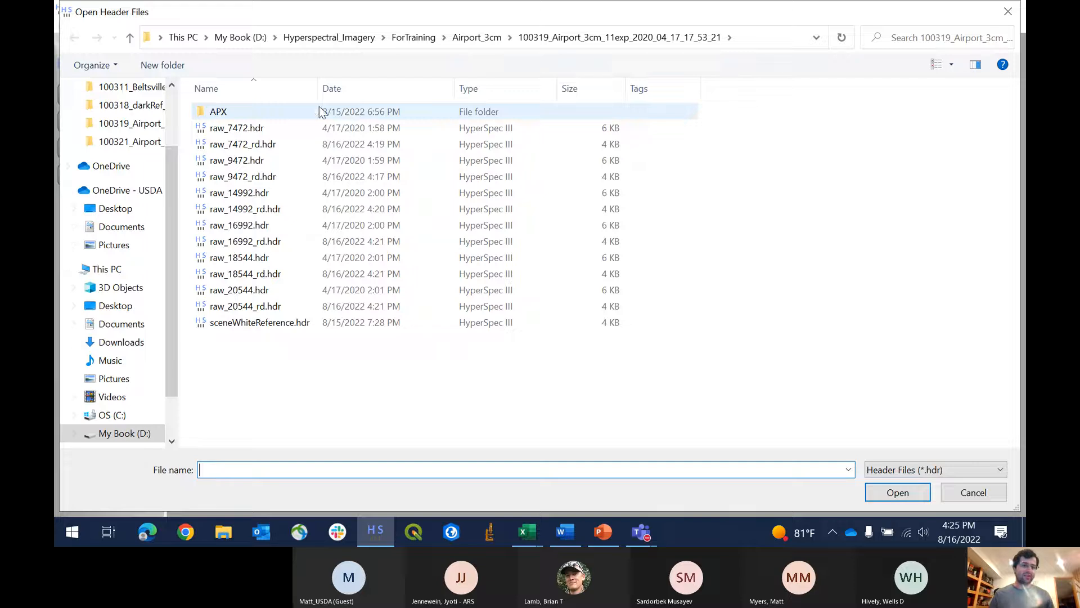
pyautogui.click(286, 90)
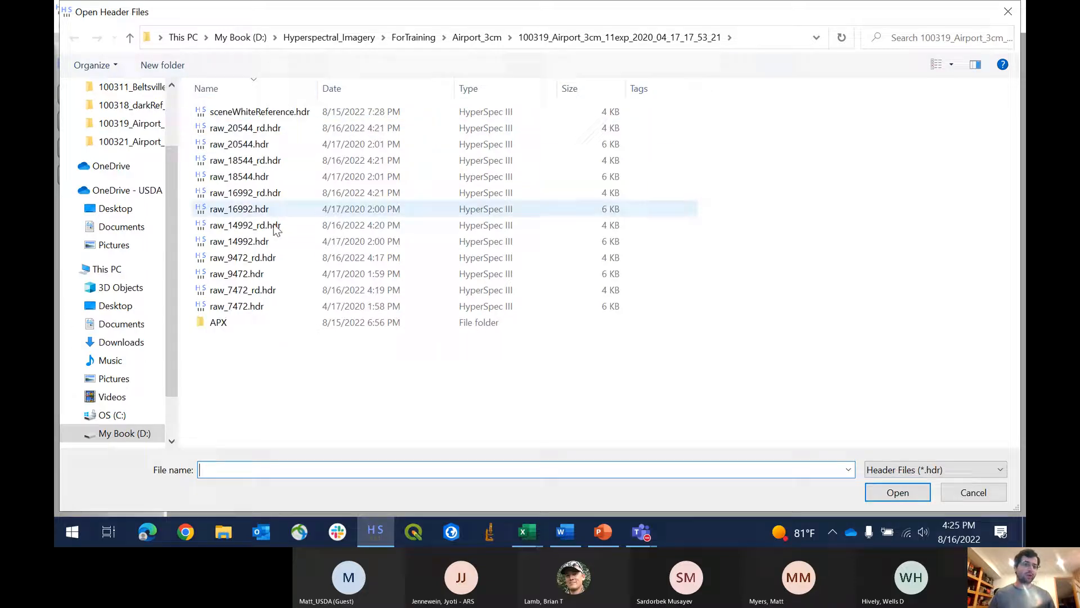
pyautogui.click(940, 31)
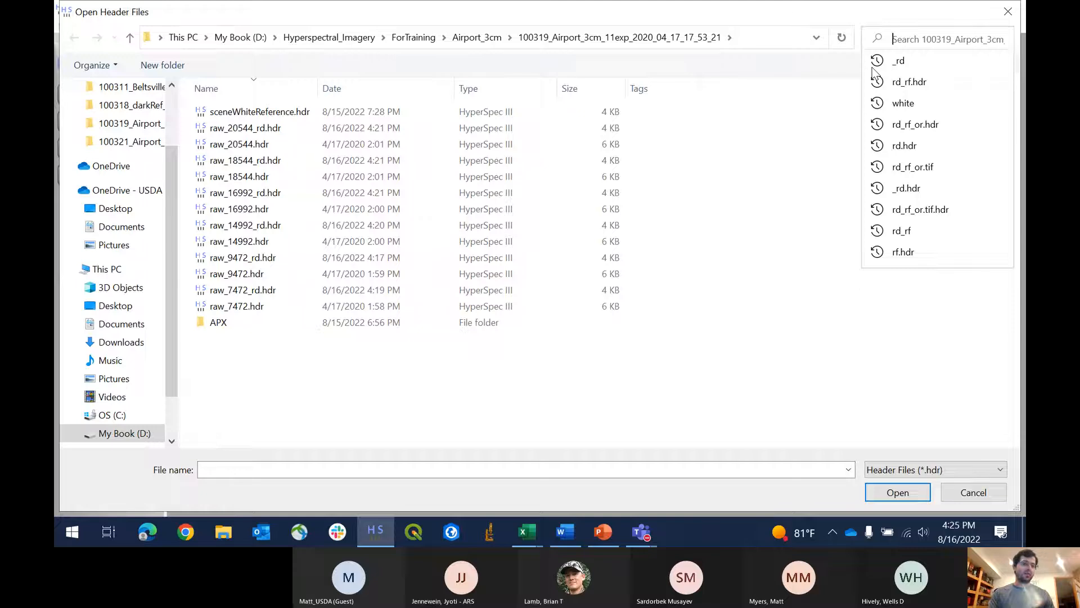
pyautogui.write('_rd.hdr')
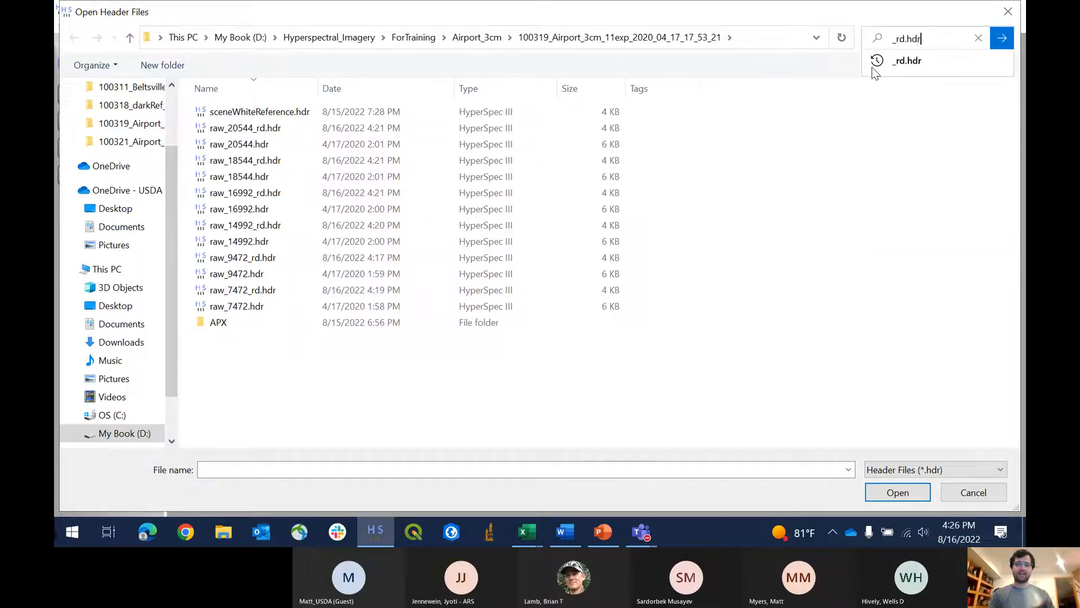
pyautogui.press('Return')
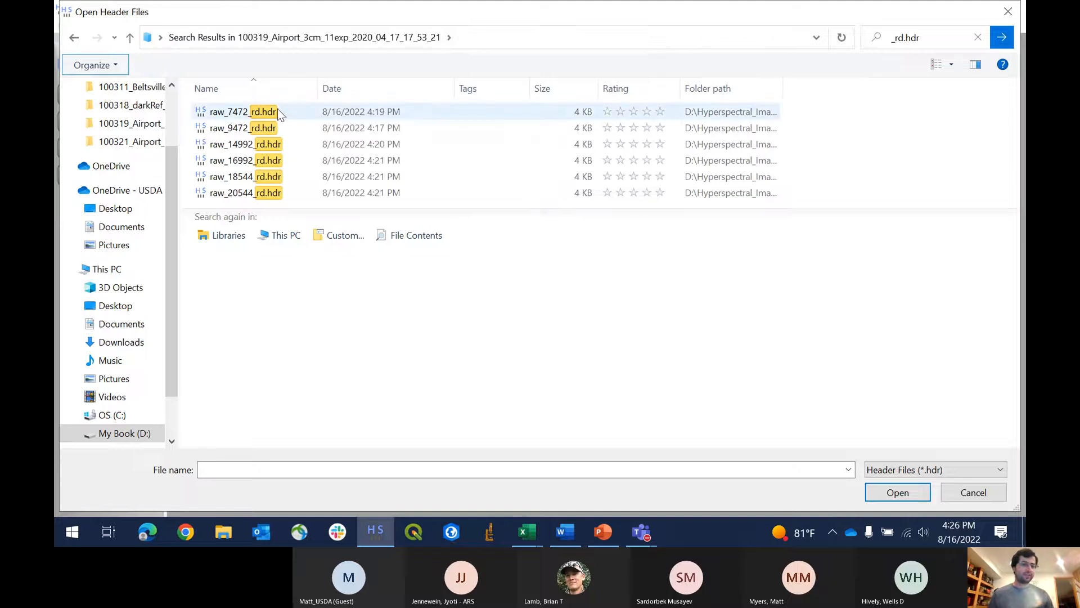
pyautogui.click(278, 110)
pyautogui.keyDown('shift'); pyautogui.click(284, 191); pyautogui.keyUp('shift')
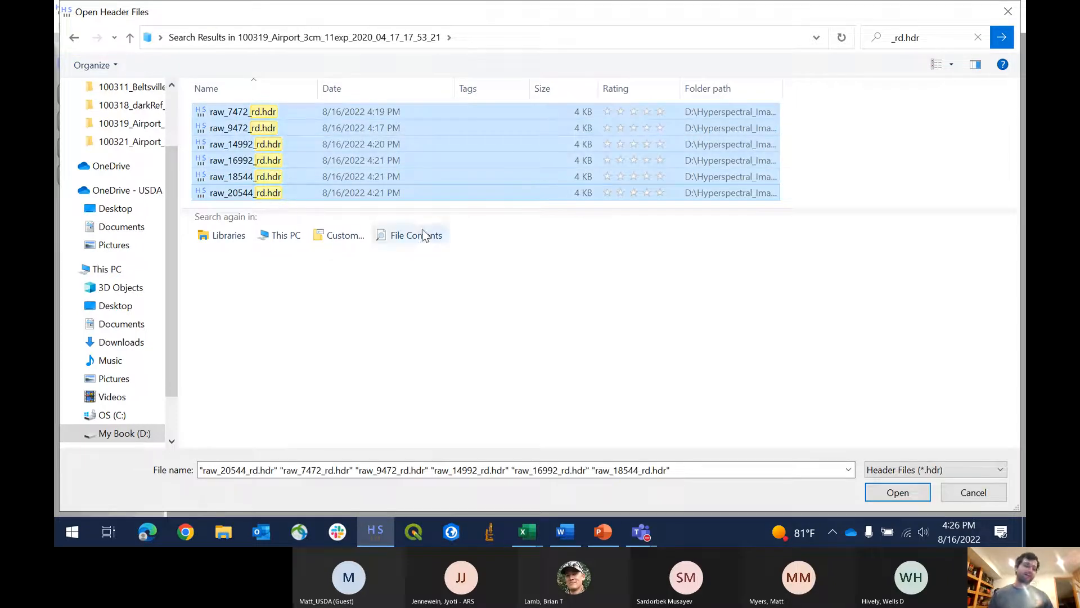
pyautogui.click(876, 493)
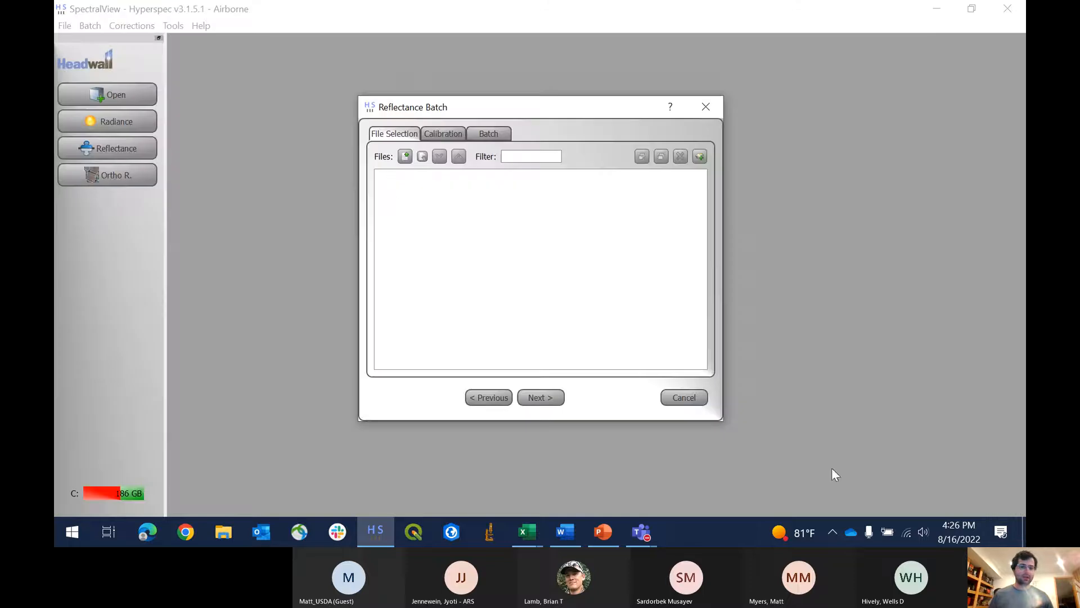
# Step: Select sceneWhiteReference.hdr from the airport flight folder as the batch's white reference and start the reflectance conversion with suffix _rf
pyautogui.click(443, 134)
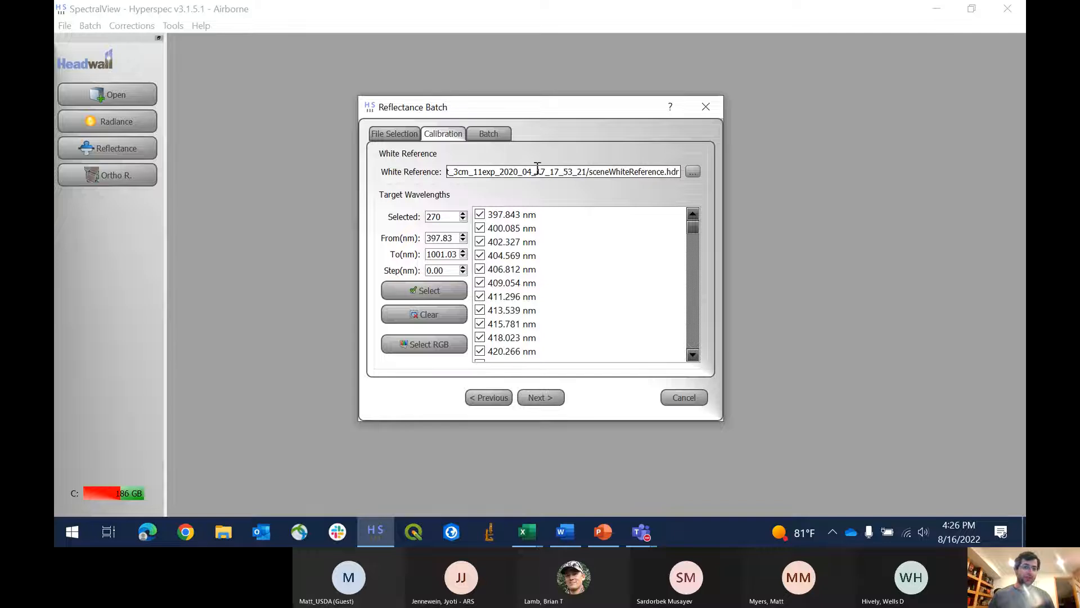
pyautogui.click(693, 171)
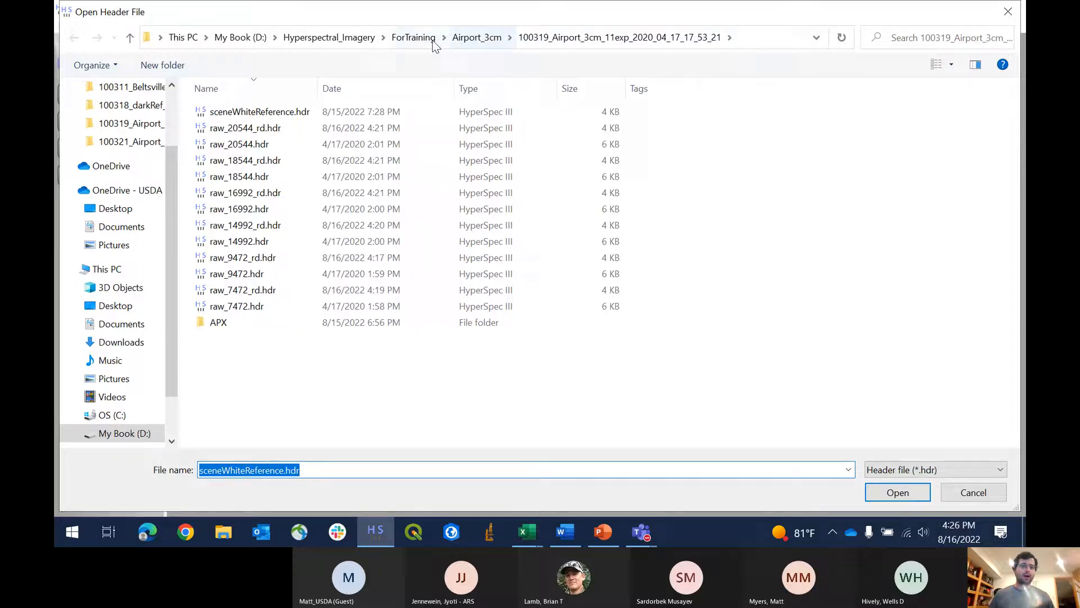
pyautogui.click(477, 37)
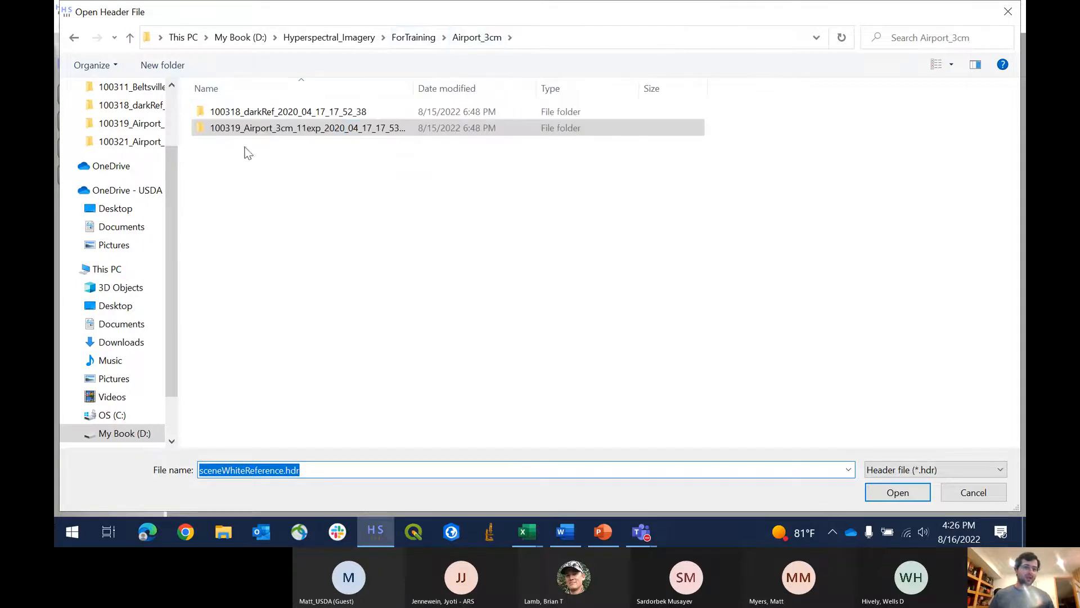
pyautogui.doubleClick(298, 127)
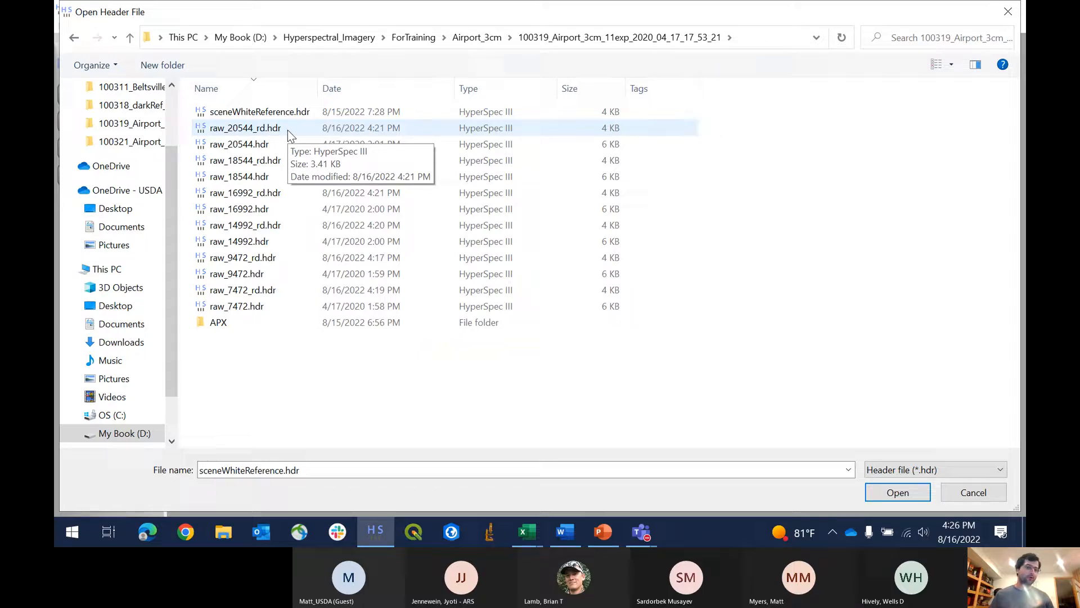
pyautogui.doubleClick(232, 113)
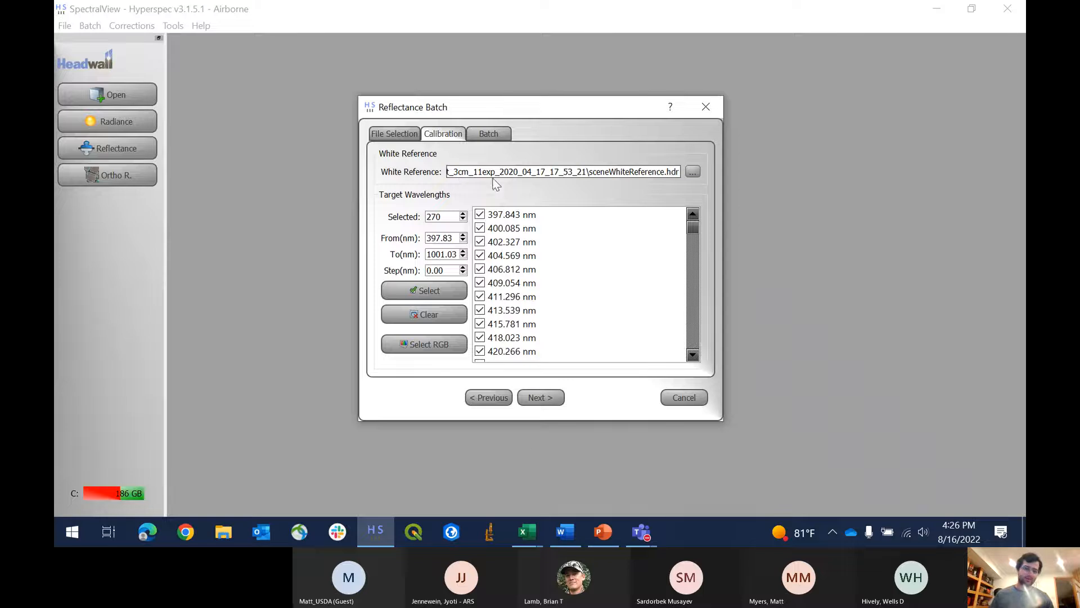
pyautogui.click(487, 136)
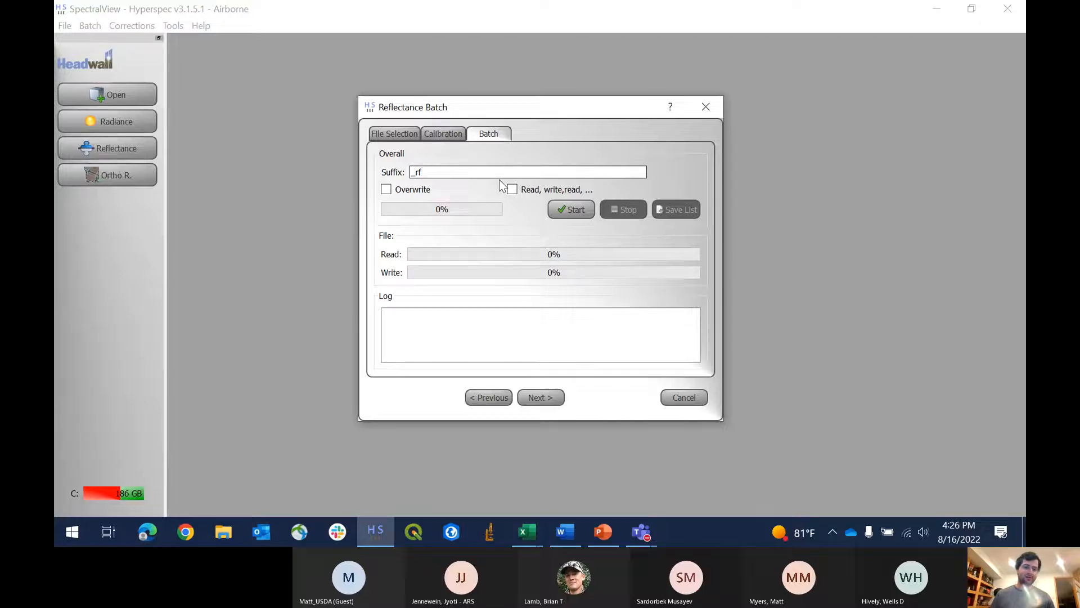
pyautogui.click(560, 211)
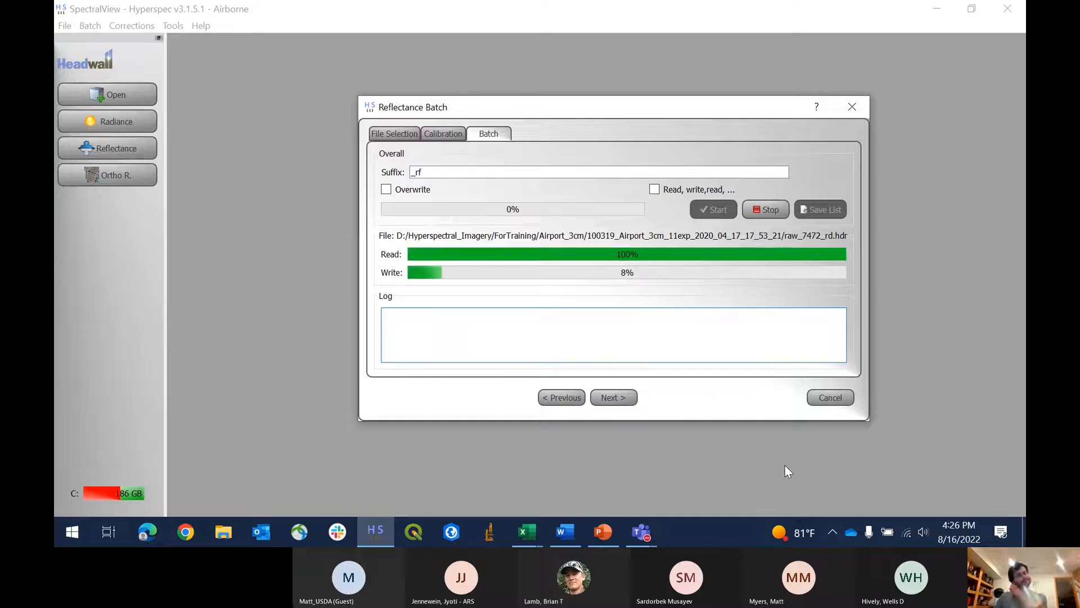
# Step: Switch to File Explorer and open the 100319_Airport_3cm_11exp_2020_04_17_17_53_21 folder under Hyperspectral_Imagery, ForTraining, Airport_3cm
pyautogui.rightClick(223, 531)
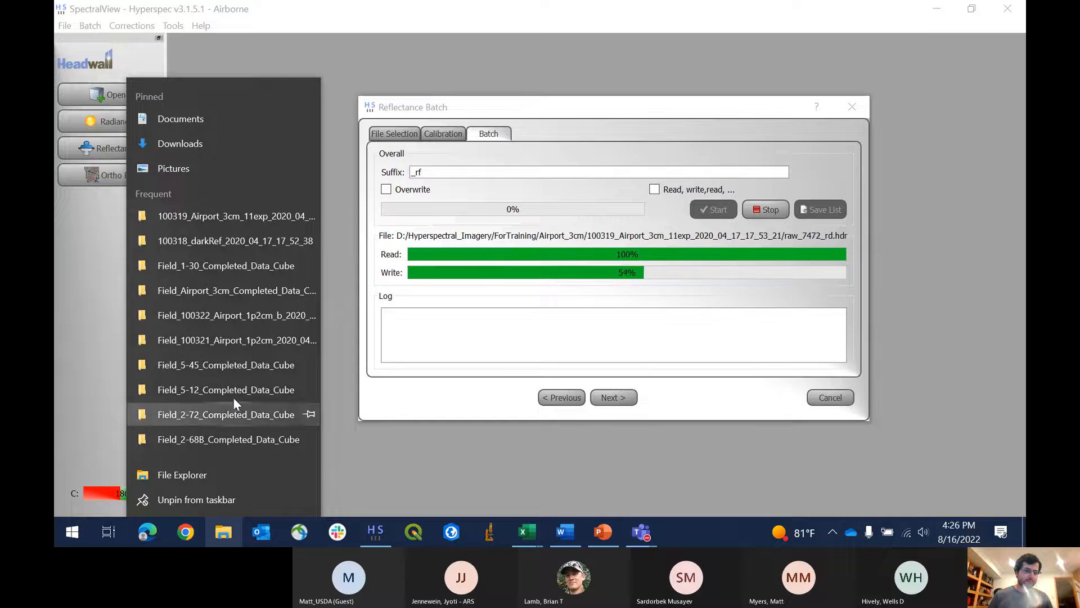
pyautogui.click(225, 441)
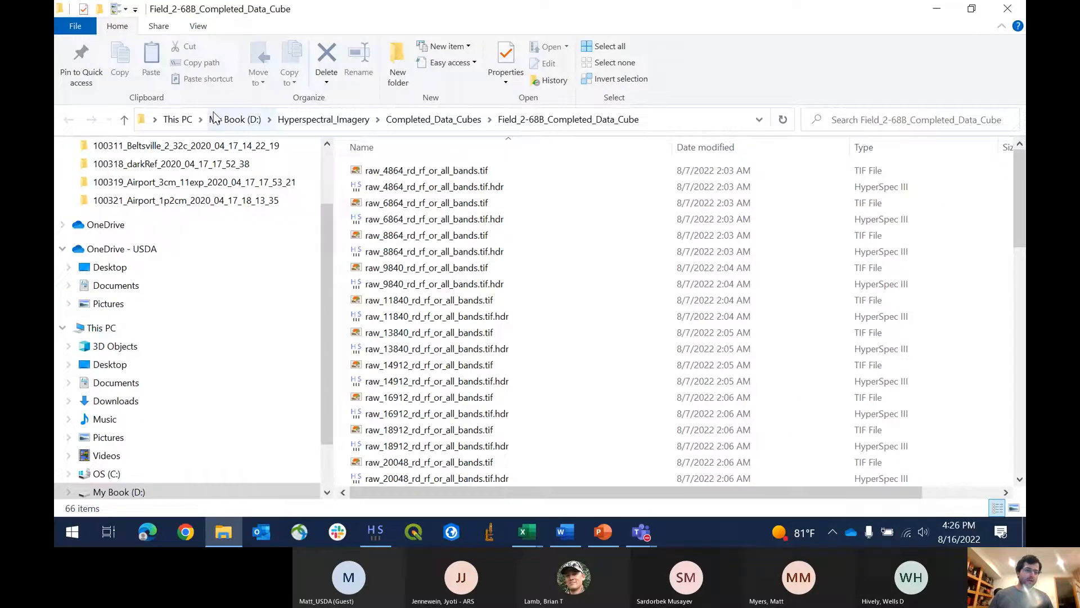
pyautogui.click(324, 119)
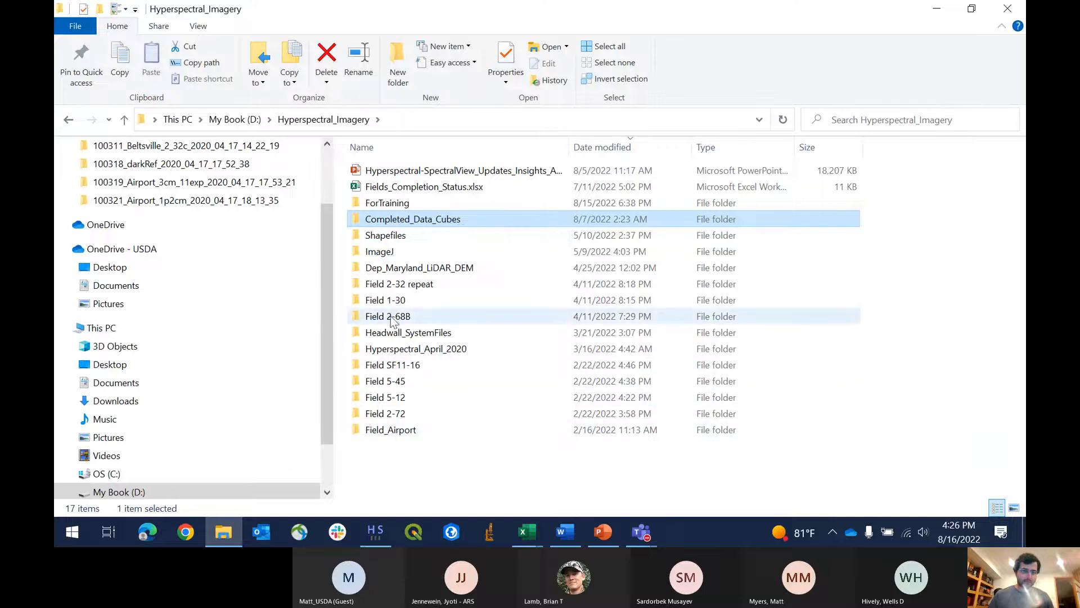
pyautogui.doubleClick(388, 203)
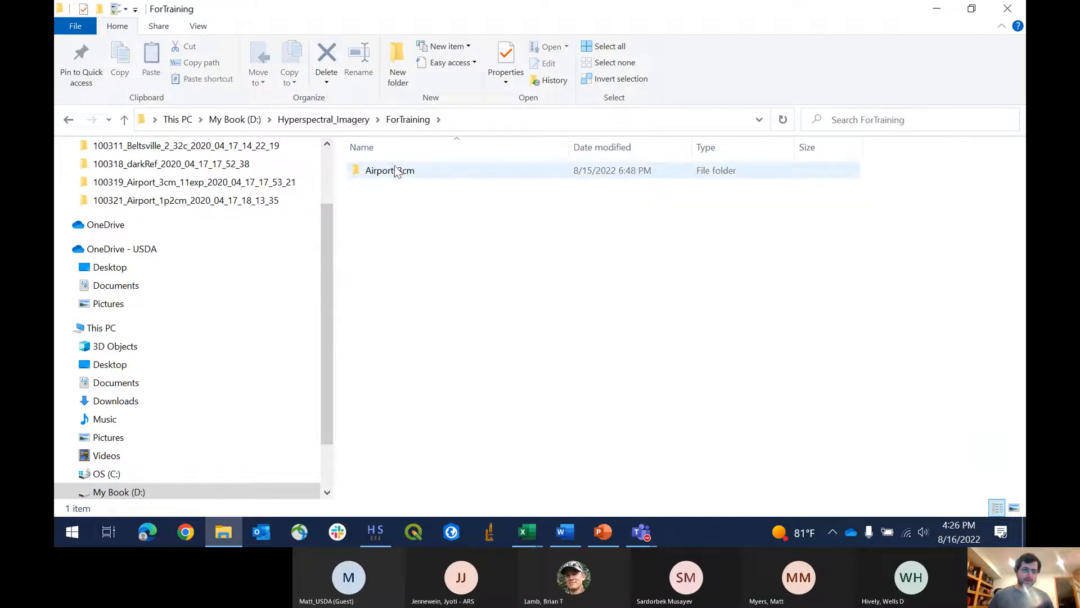
pyautogui.doubleClick(396, 172)
pyautogui.doubleClick(394, 182)
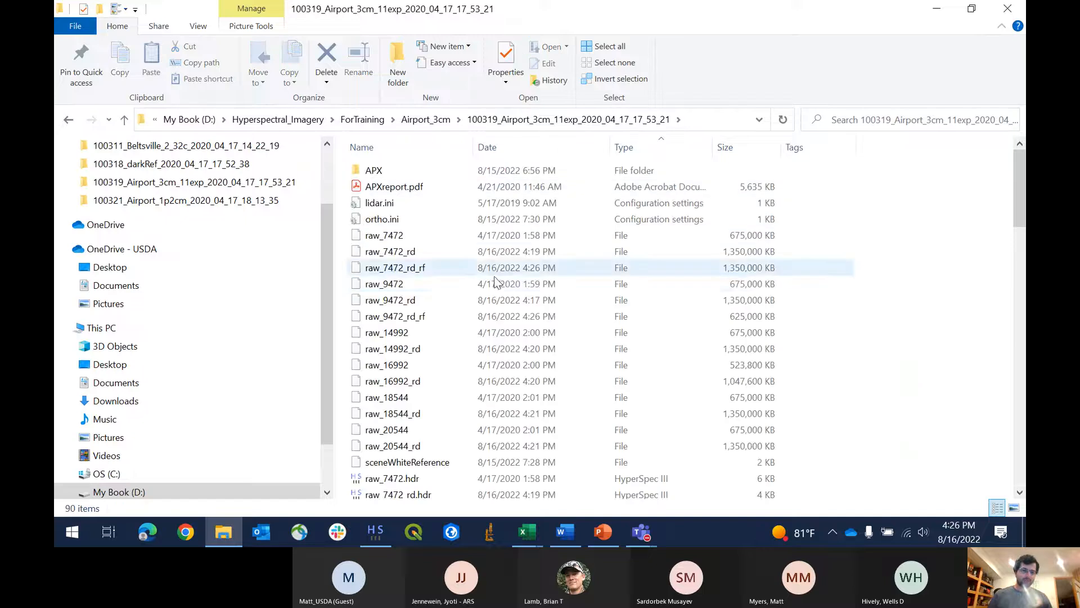
# Step: Check the folder for the _rd_rf reflectance files, and shrink and move the File Explorer window to uncover the batch progress
pyautogui.scroll(-1, 456, 310)
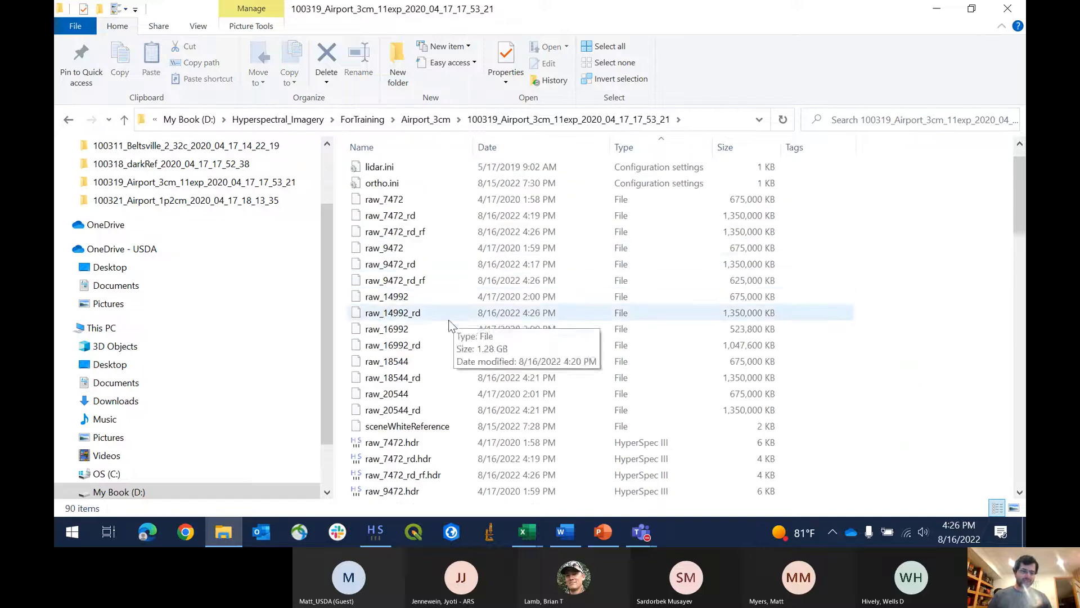
pyautogui.click(427, 231)
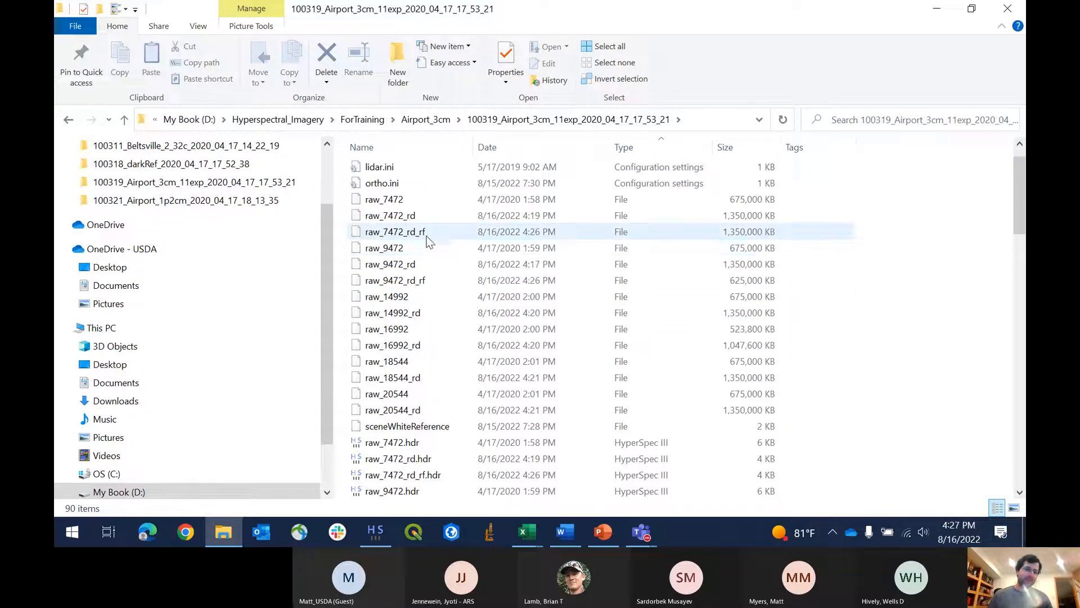
pyautogui.click(423, 285)
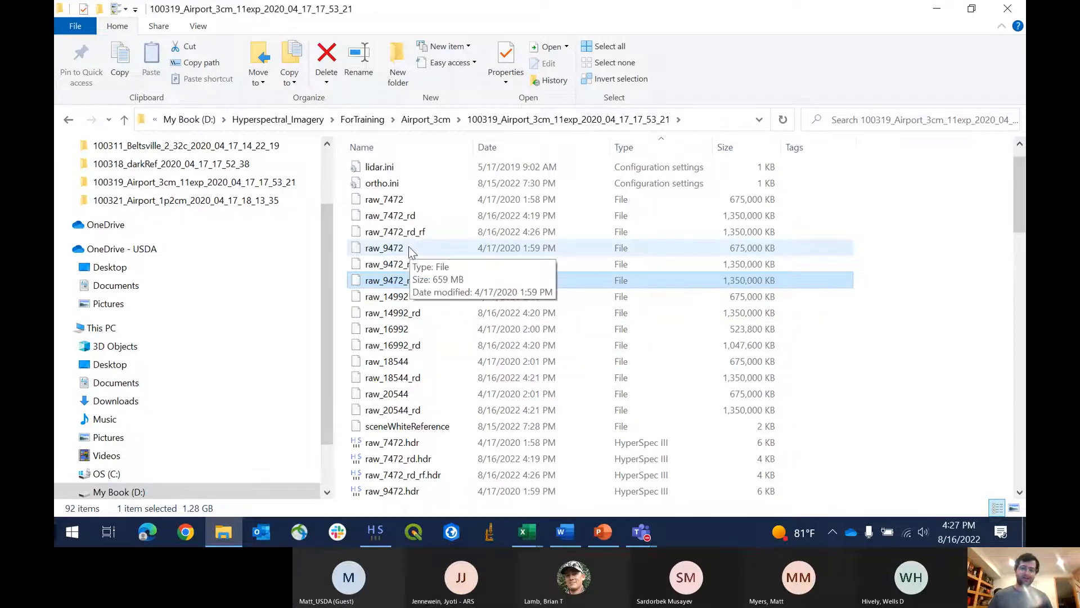
pyautogui.scroll(-7, 423, 248)
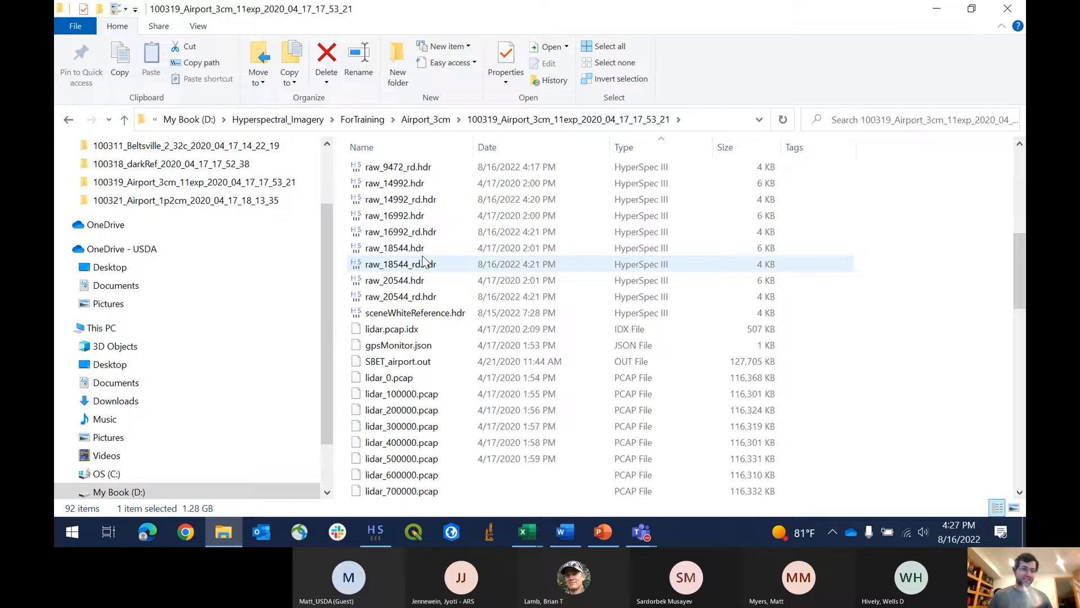
pyautogui.scroll(4, 422, 260)
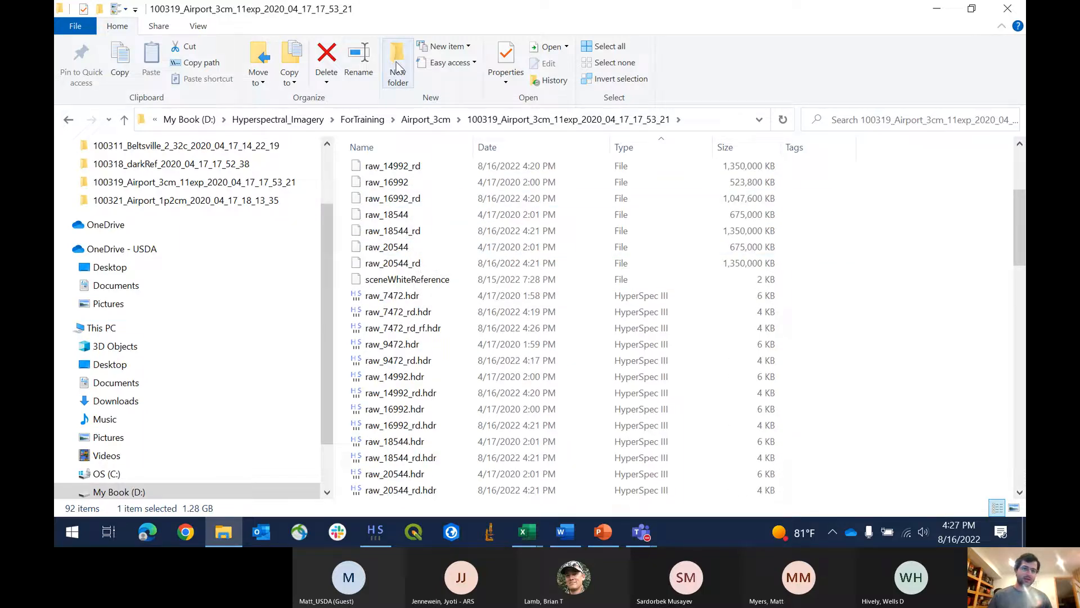
pyautogui.doubleClick(396, 8)
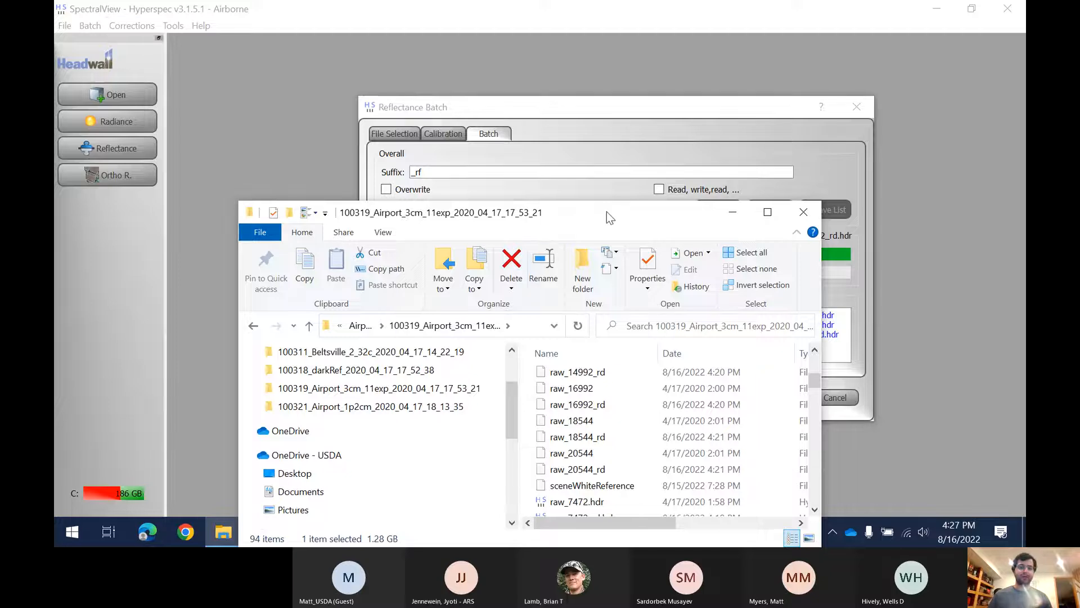
pyautogui.moveTo(607, 212); pyautogui.dragTo(380, 109)
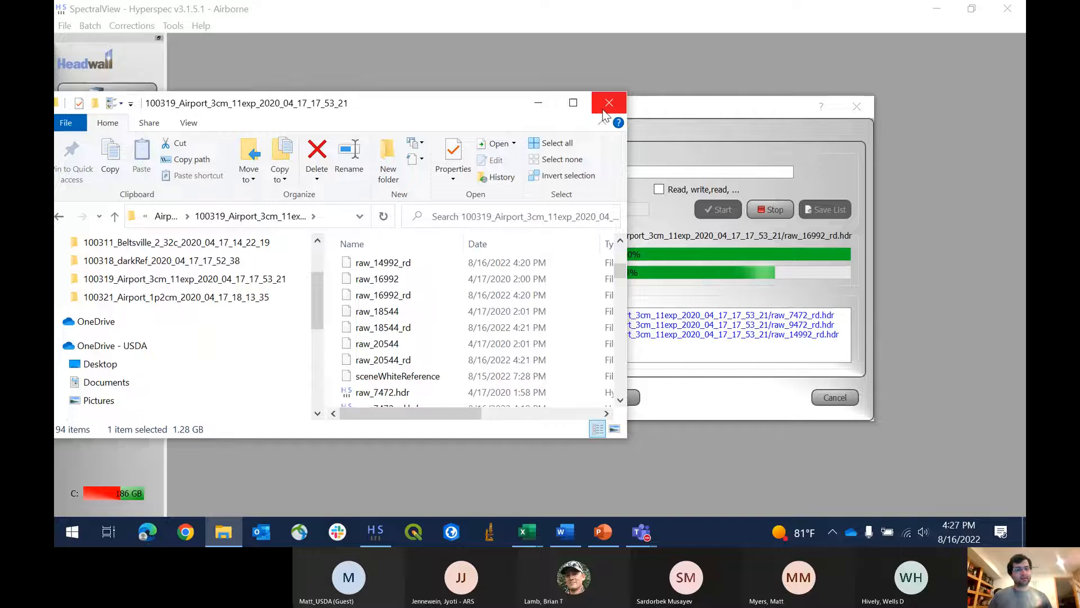
# Step: Put the File Explorer window away, return to the Reflectance Batch until its conversion finishes, and close the batch dialog
pyautogui.click(562, 103)
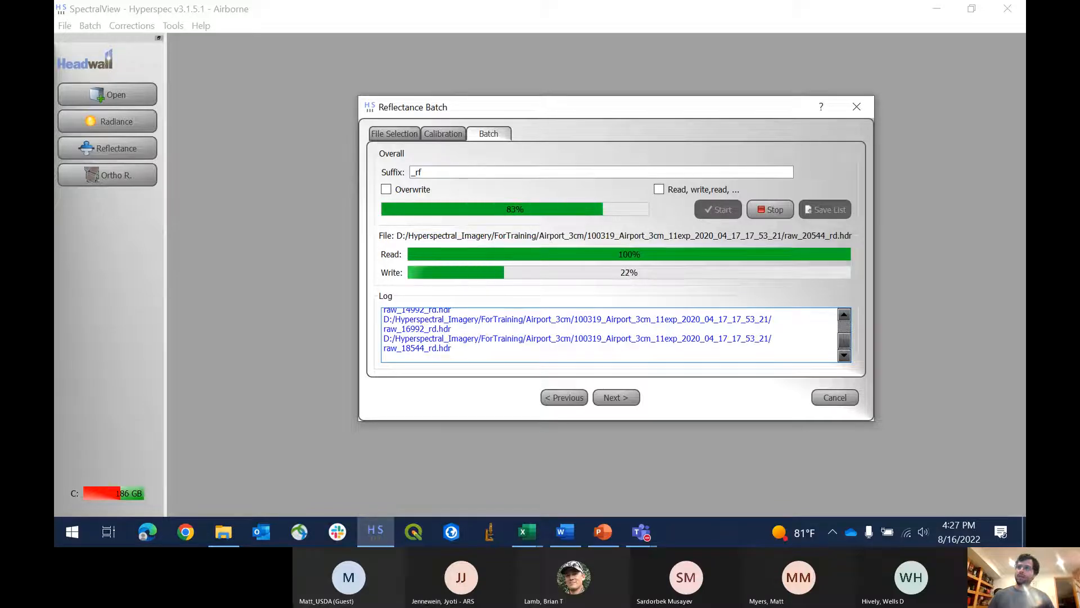
pyautogui.hotkey('alt', 'Tab')
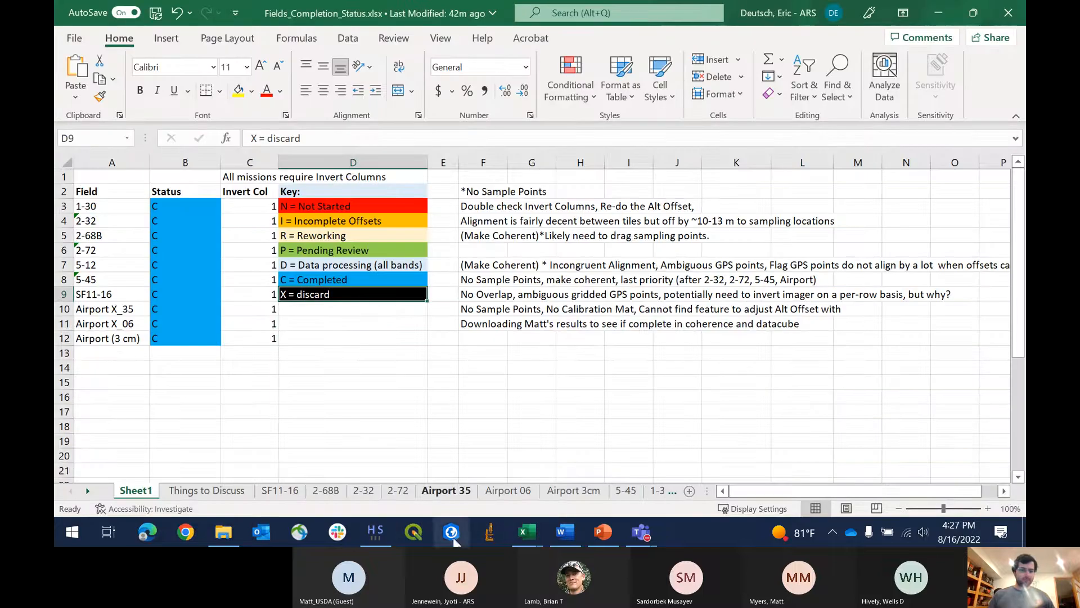
pyautogui.click(377, 535)
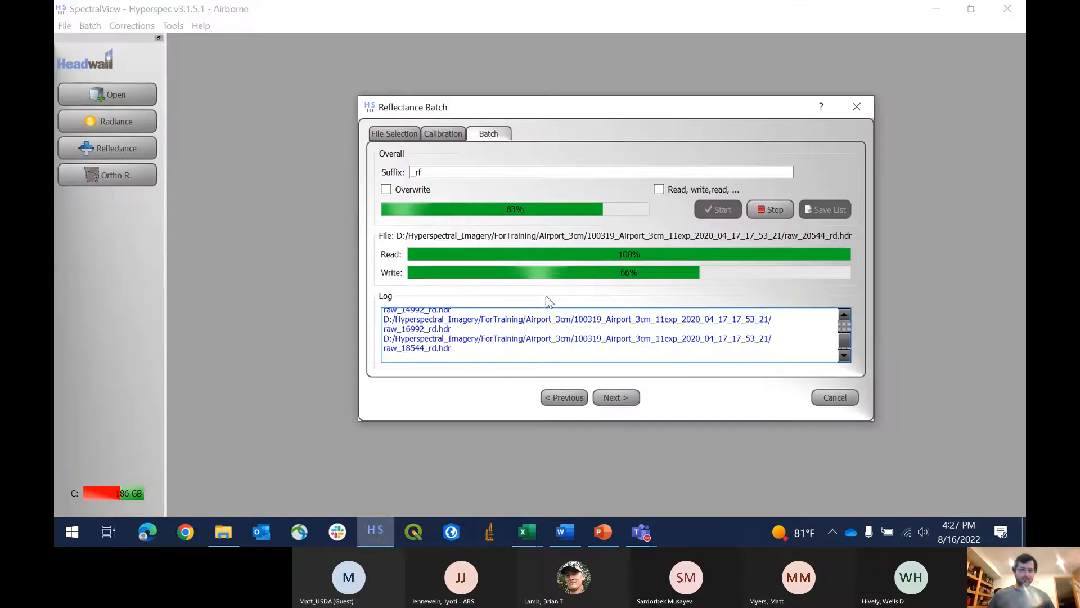
pyautogui.click(857, 106)
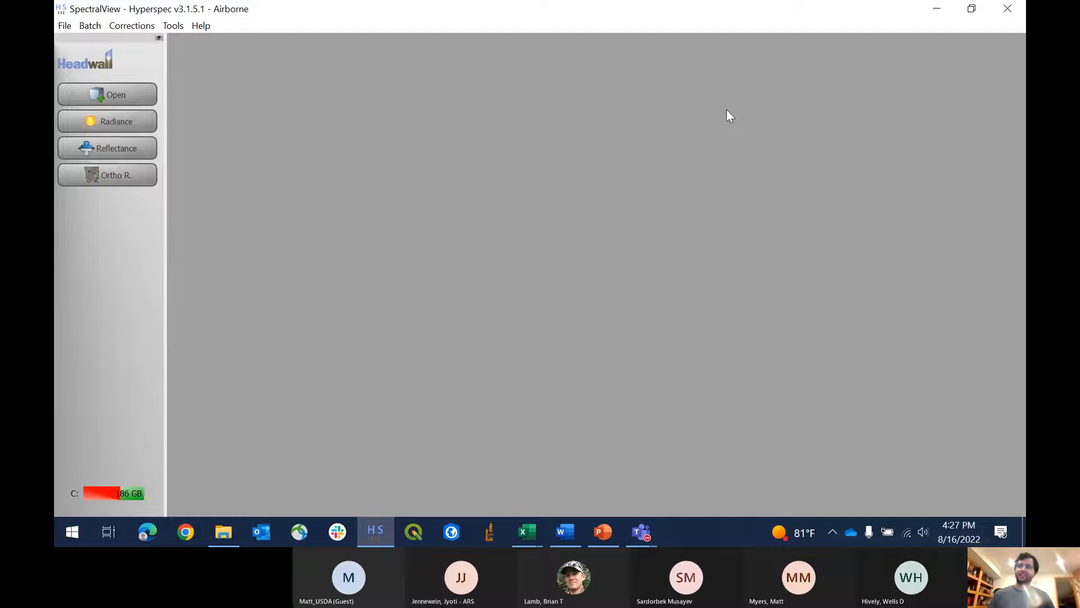
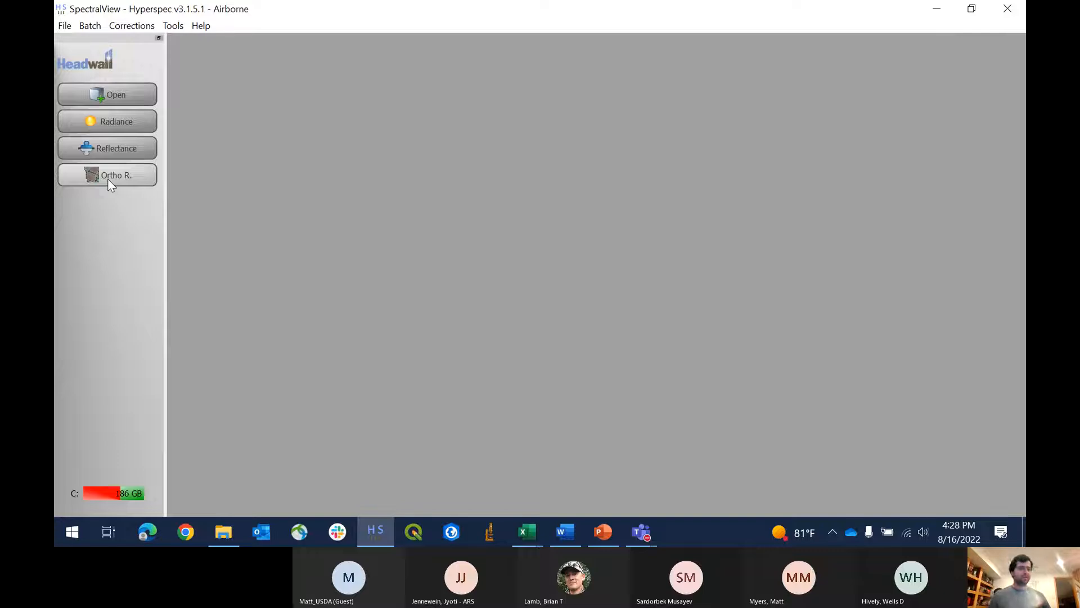
# Step: Open the reflectance cube raw_9472_rd_rf.hdr from the airport flight folder, loading only its RGB wavelengths
pyautogui.click(100, 96)
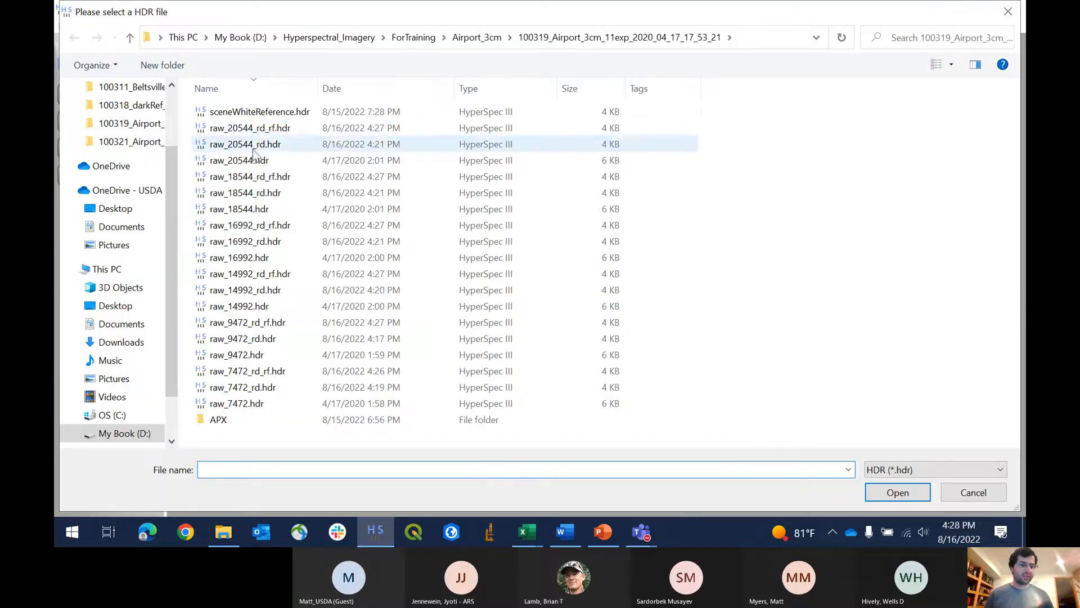
pyautogui.click(292, 325)
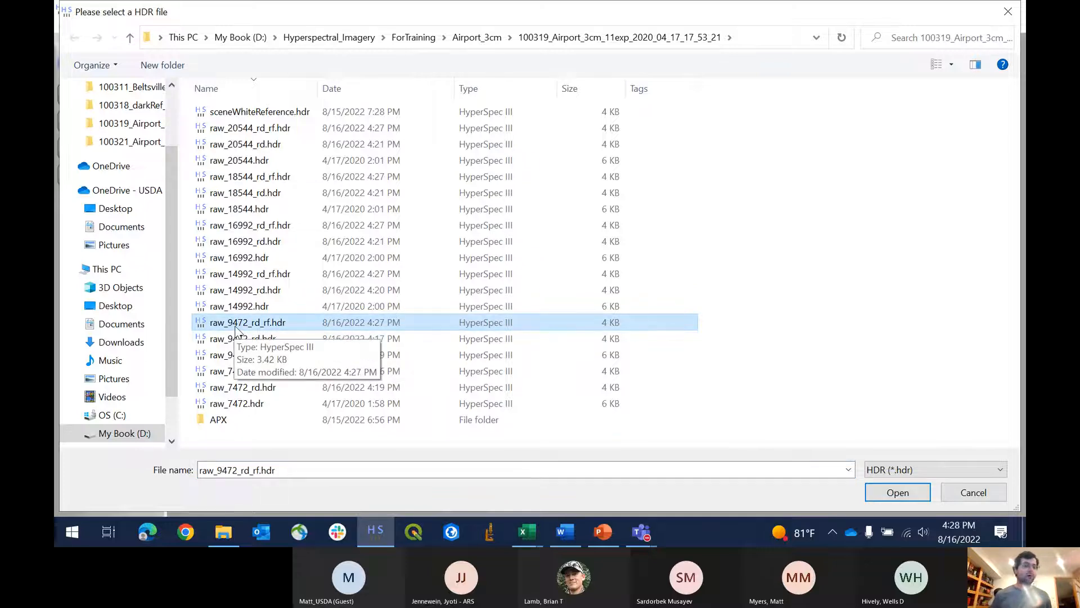
pyautogui.doubleClick(234, 325)
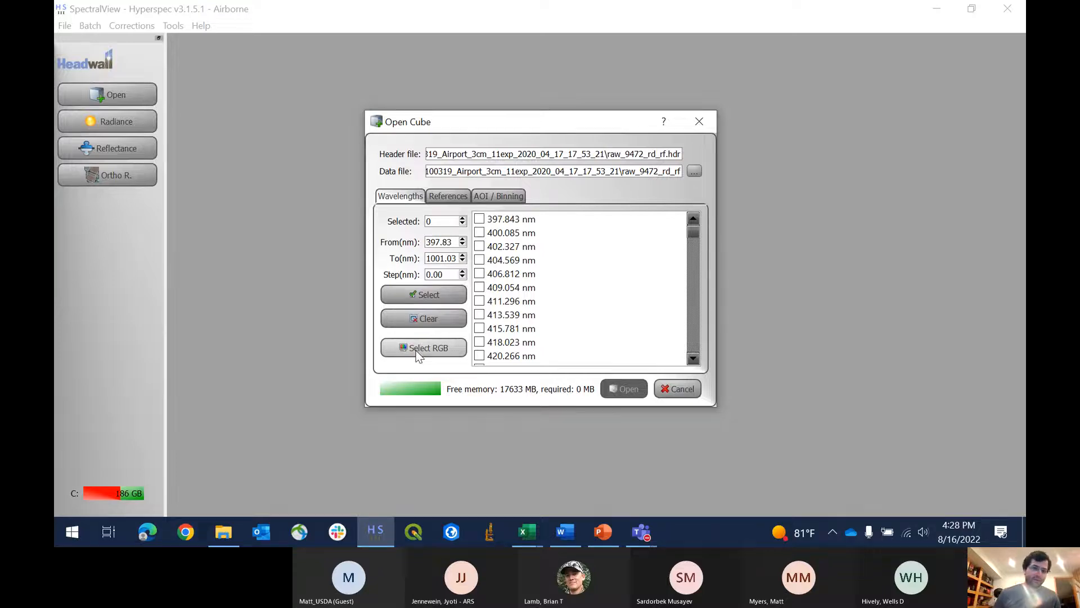
pyautogui.click(417, 349)
pyautogui.click(430, 316)
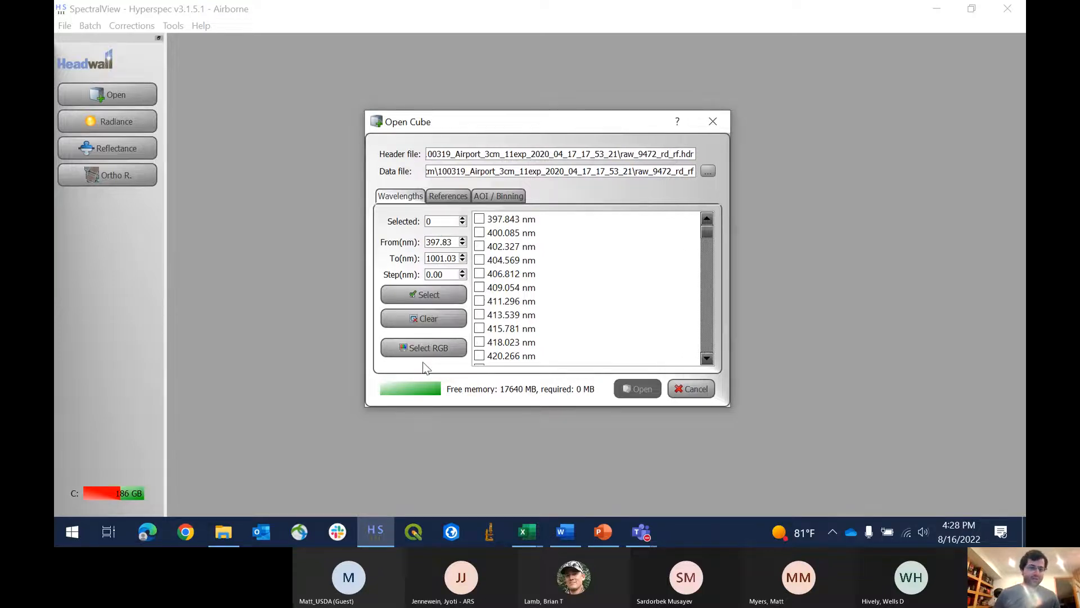
pyautogui.click(429, 353)
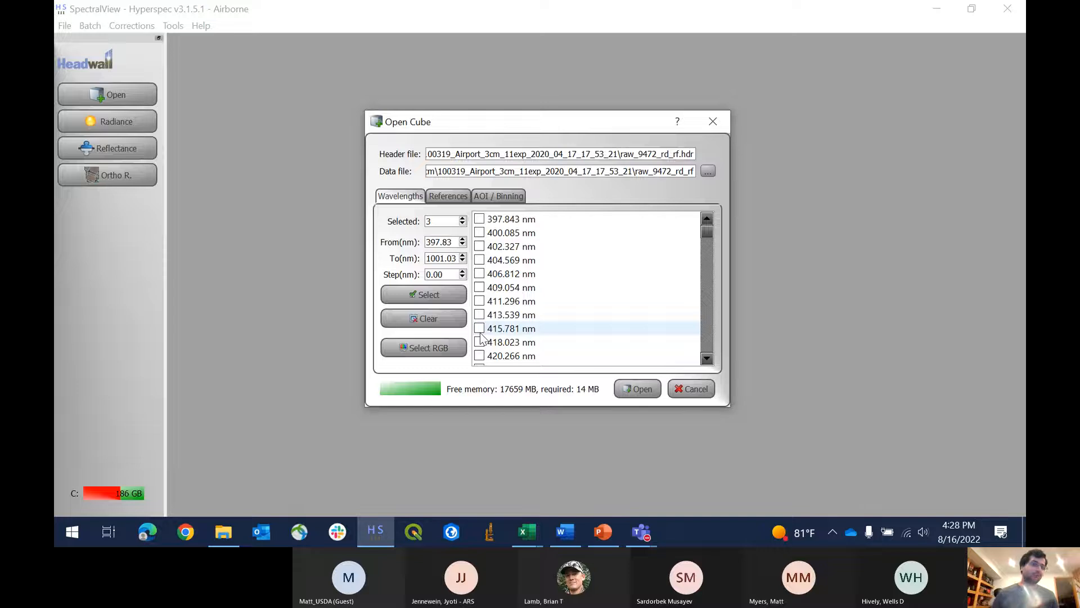
pyautogui.scroll(-3, 502, 263)
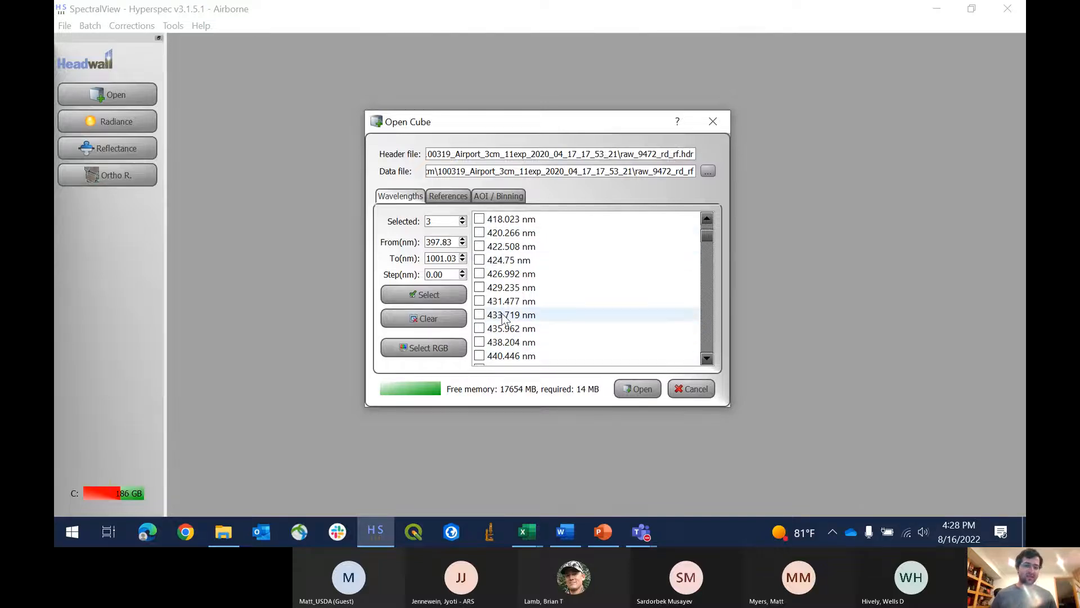
pyautogui.click(636, 388)
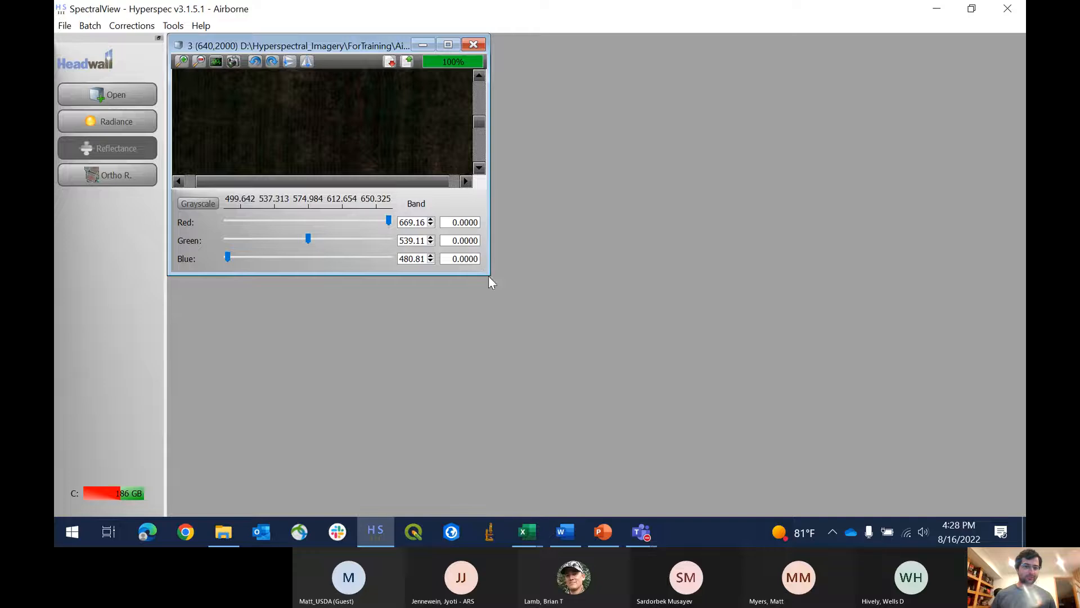
# Step: Enlarge the raw_9472_rd_rf cube window to show the calibration panels and open Ortho Rectification for this cube
pyautogui.moveTo(489, 276); pyautogui.dragTo(851, 524)
pyautogui.scroll(5, 585, 318)
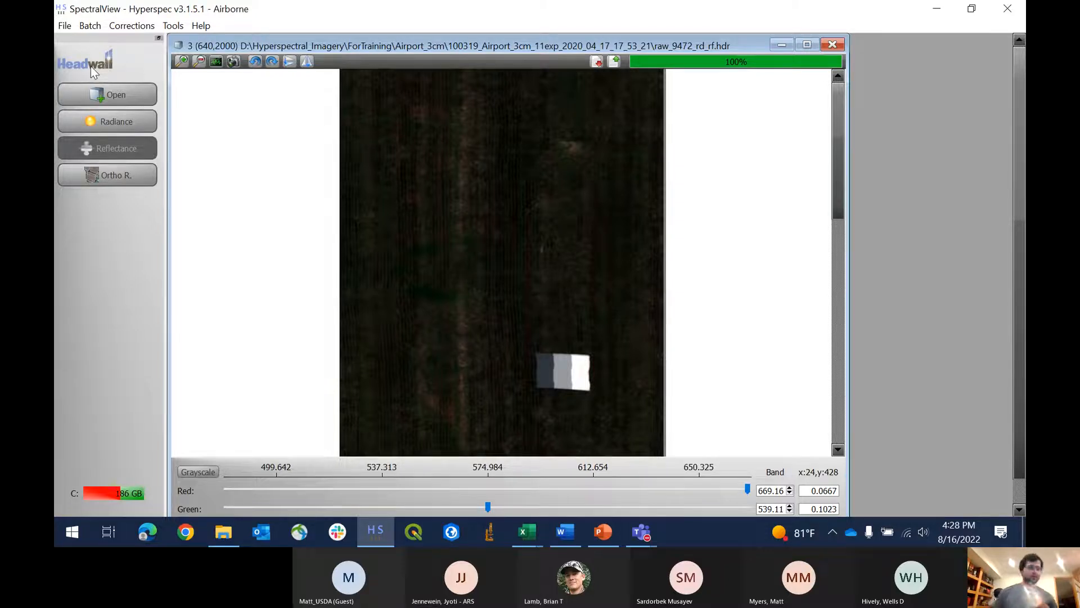
pyautogui.click(112, 173)
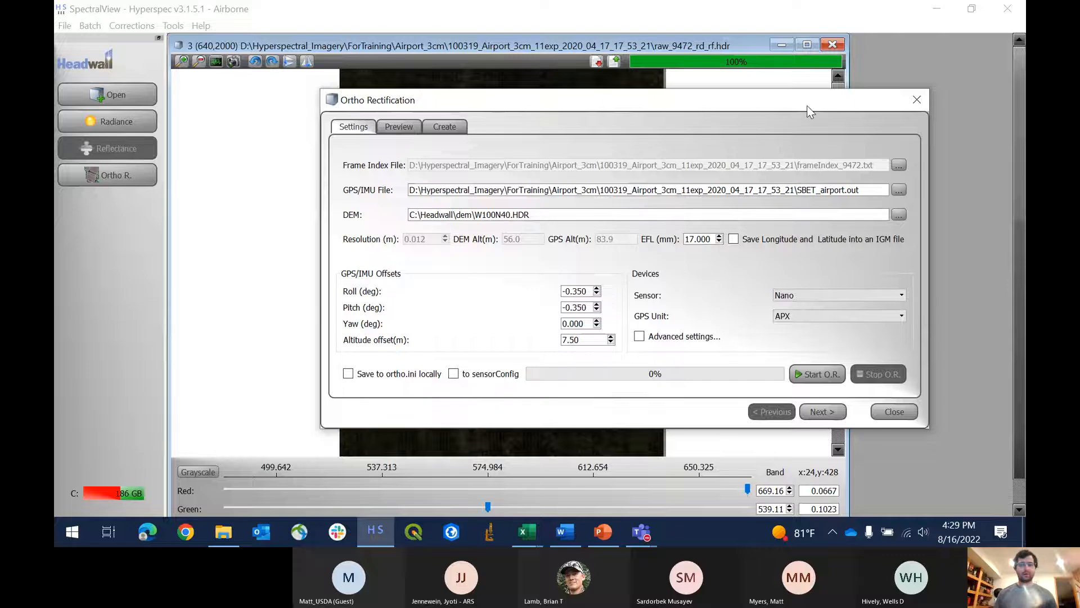
# Step: Check the calibration panel in the image, reopen Ortho Rectification for it and set the altitude offset to 0 m
pyautogui.click(917, 100)
pyautogui.scroll(-1, 561, 363)
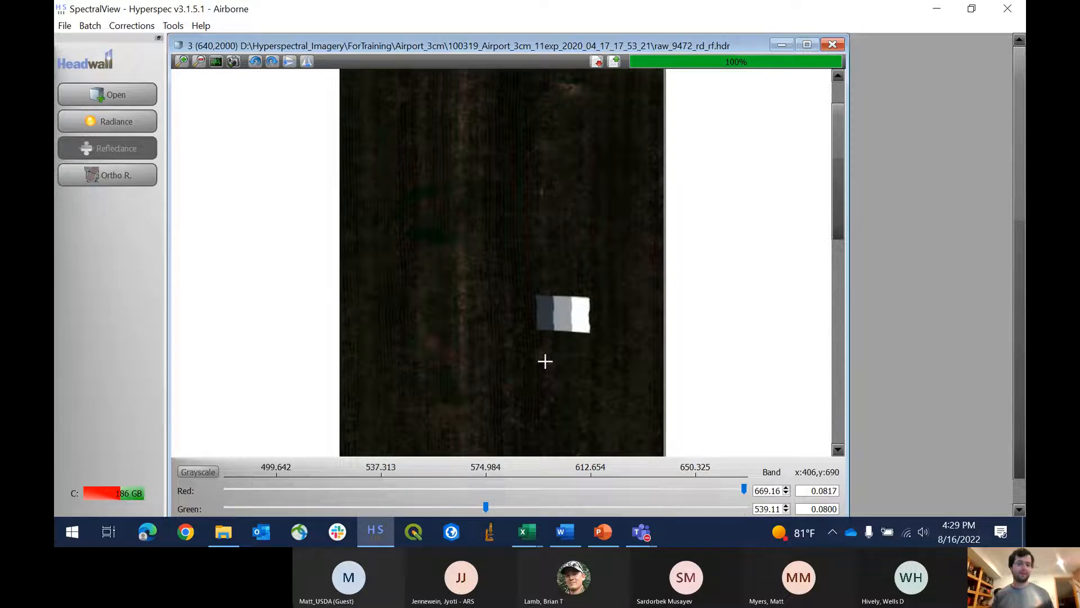
pyautogui.click(106, 177)
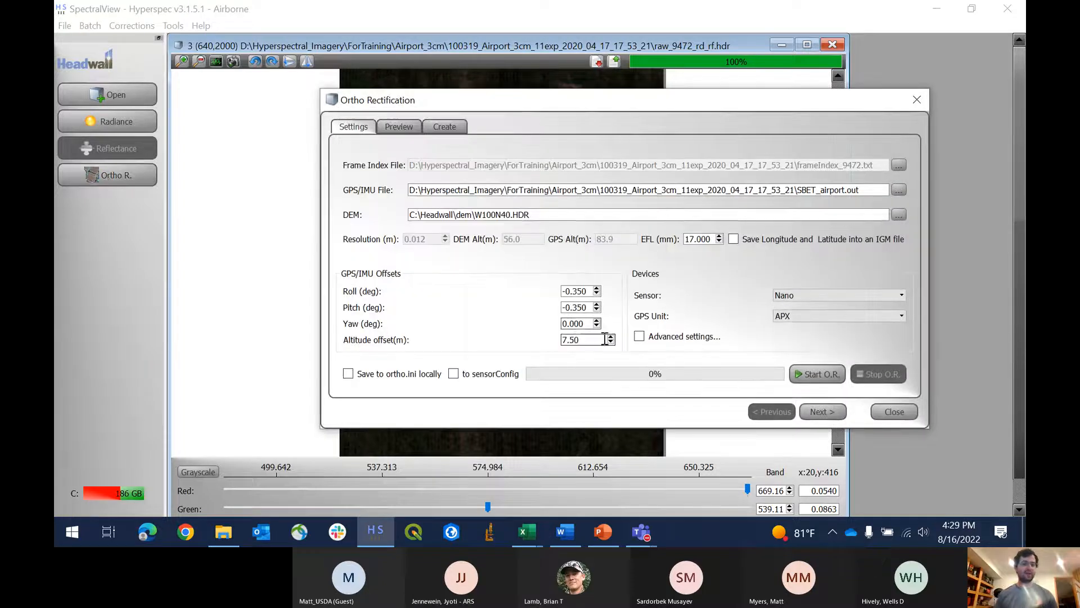
pyautogui.moveTo(596, 339); pyautogui.dragTo(404, 341)
pyautogui.write('0')
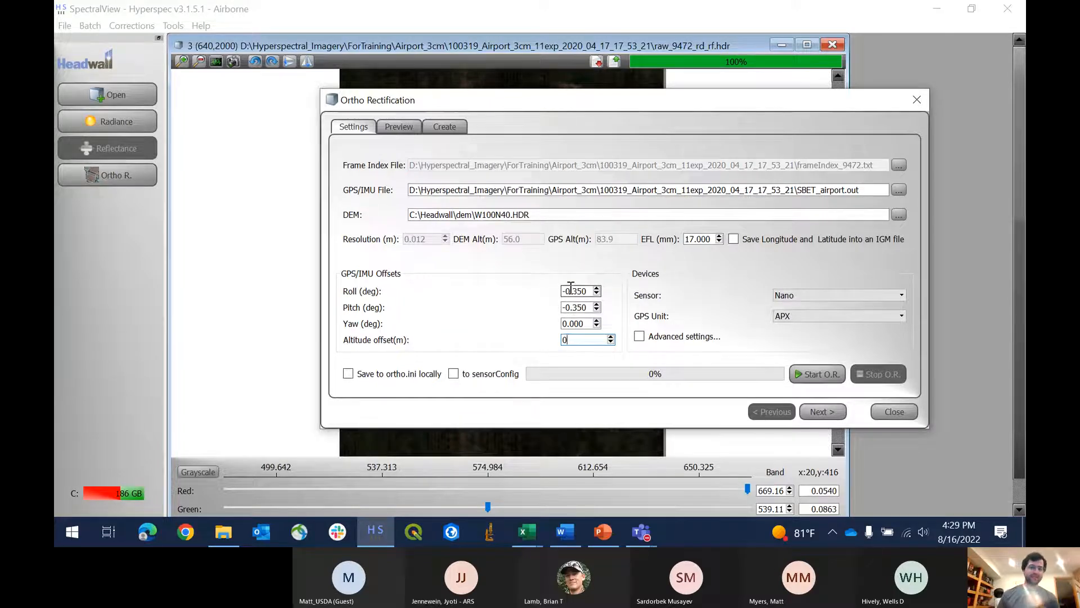
pyautogui.doubleClick(590, 291)
pyautogui.doubleClick(574, 307)
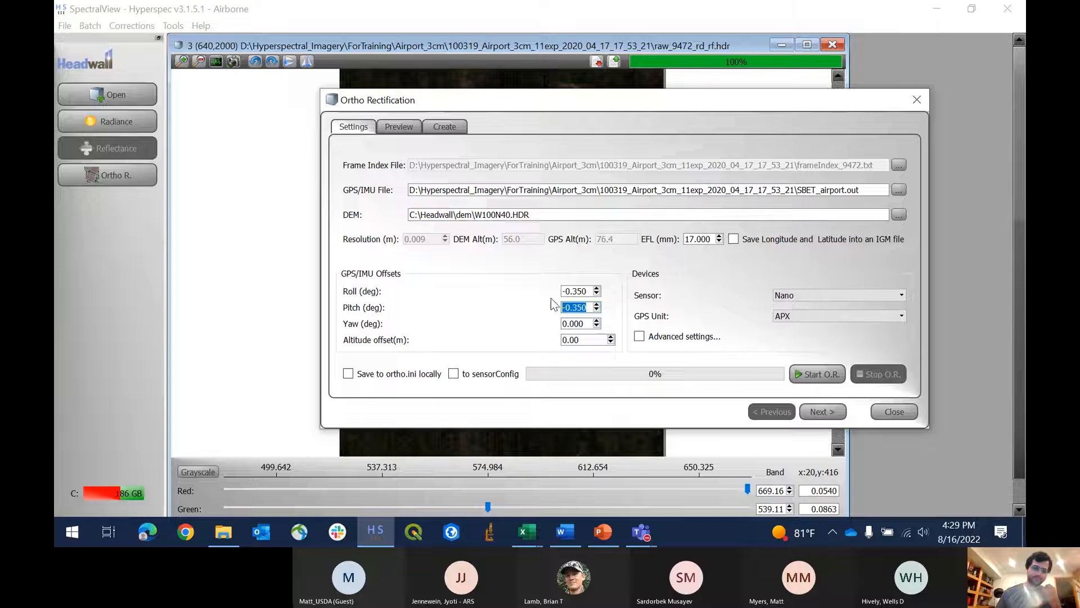
pyautogui.moveTo(581, 344); pyautogui.dragTo(560, 347)
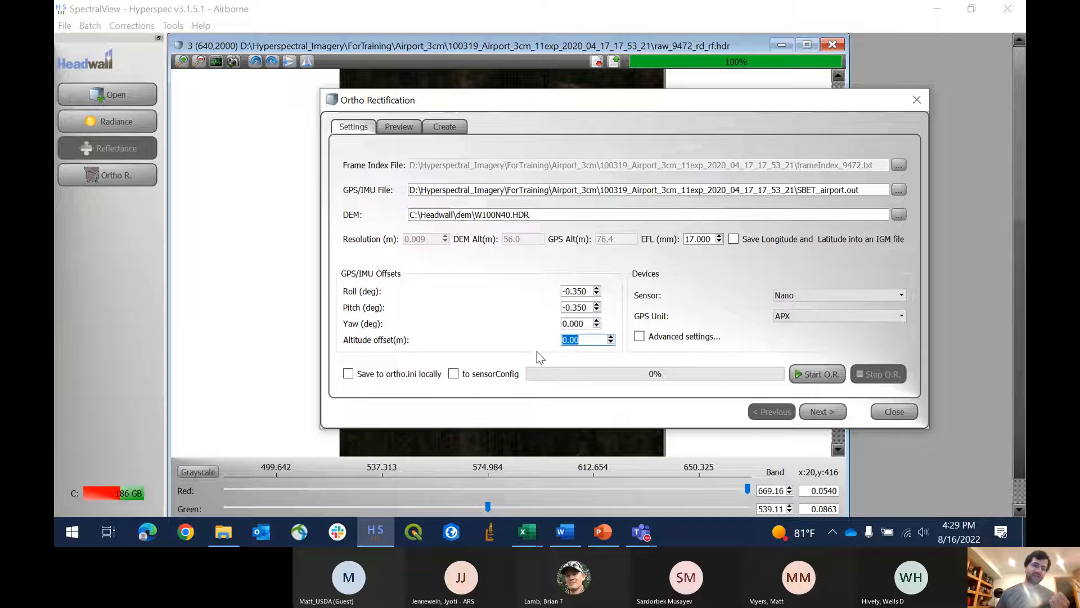
# Step: Turn on GeoidCorrection in the advanced settings and saving to ortho.ini locally, then run the ortho rectification and inspect the panel in the preview
pyautogui.click(667, 337)
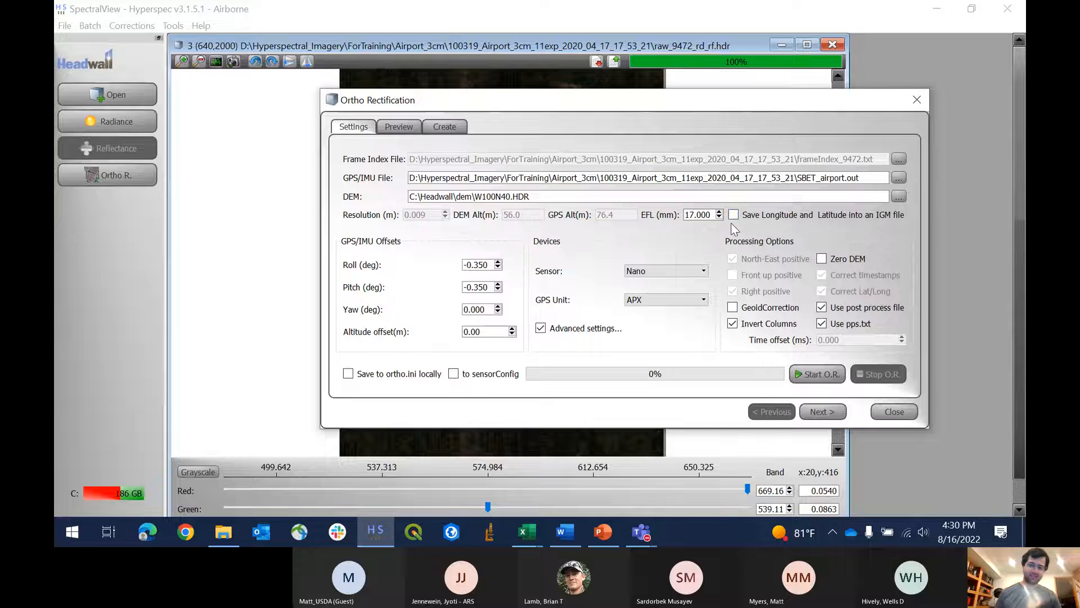
pyautogui.click(665, 303)
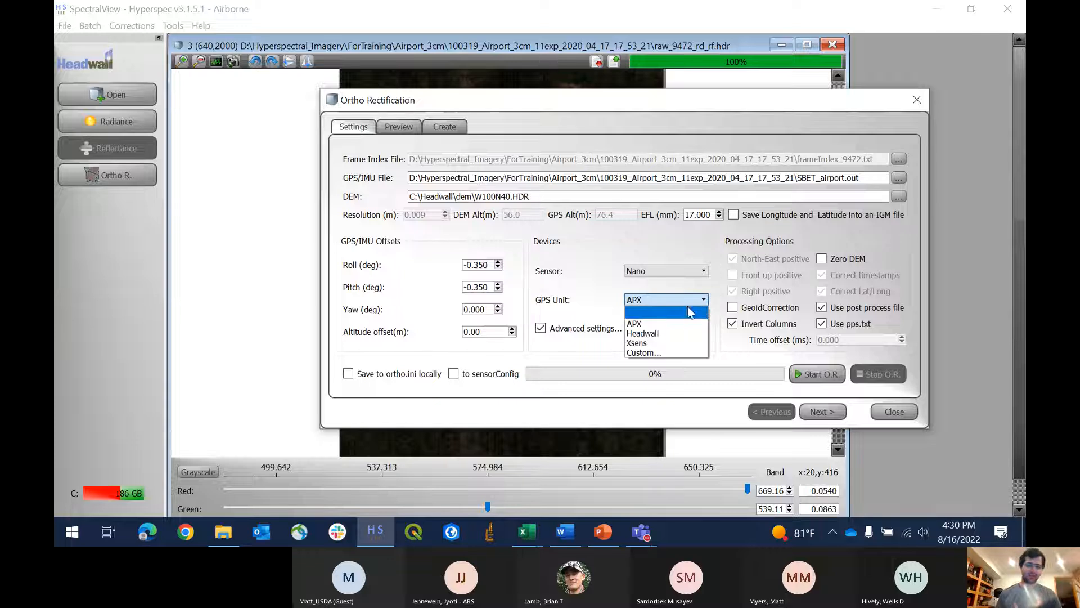
pyautogui.click(716, 315)
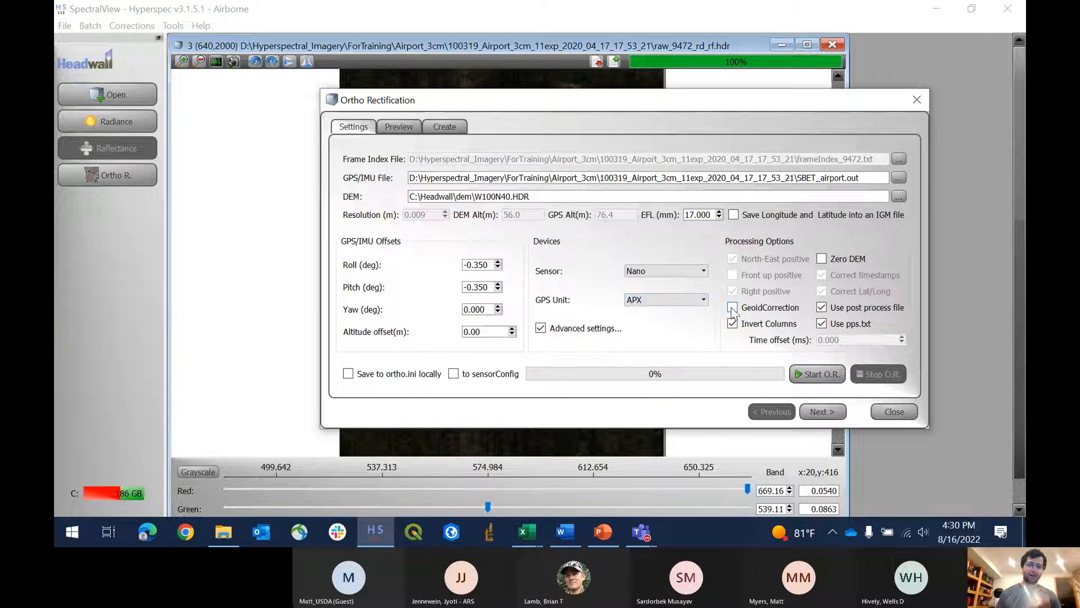
pyautogui.click(733, 307)
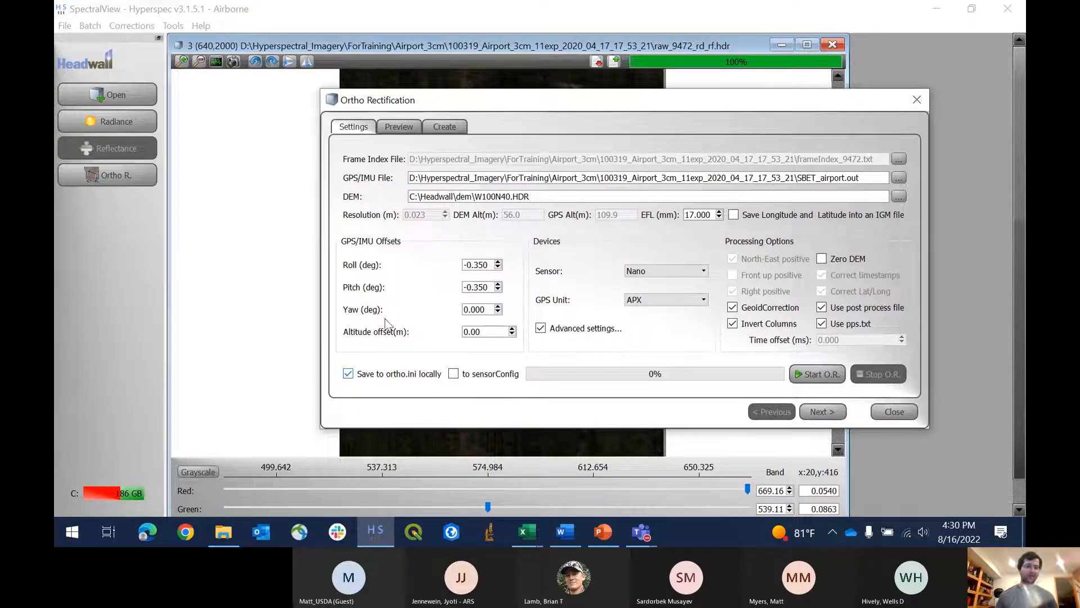
pyautogui.click(809, 376)
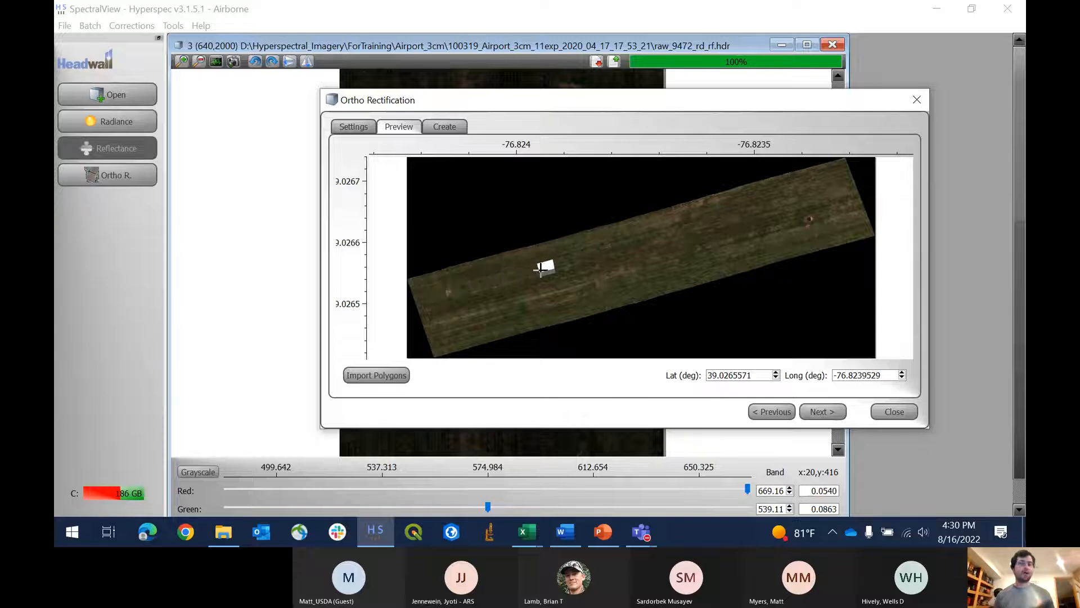
pyautogui.scroll(4, 540, 269)
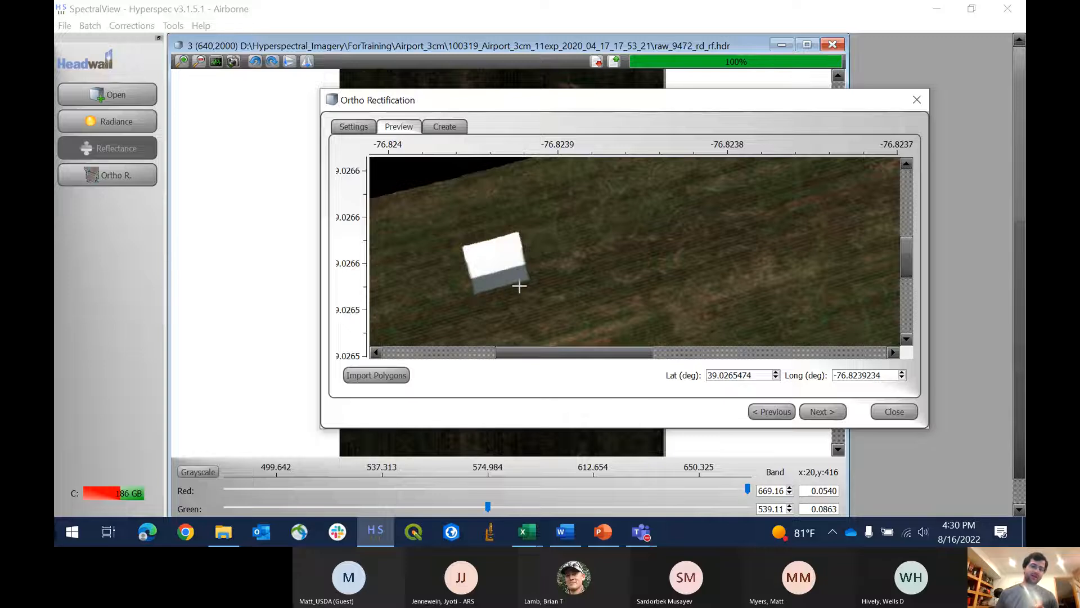
# Step: Set the altitude offset to -5 m and rerun the ortho rectification to compare the panel's shape
pyautogui.click(354, 127)
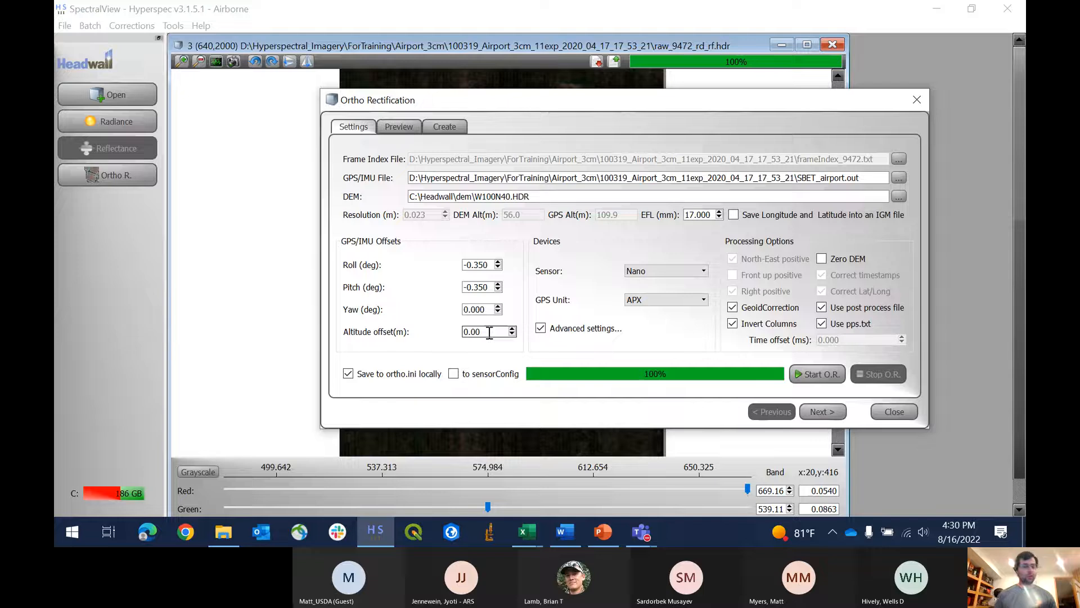
pyautogui.moveTo(490, 333); pyautogui.dragTo(438, 335)
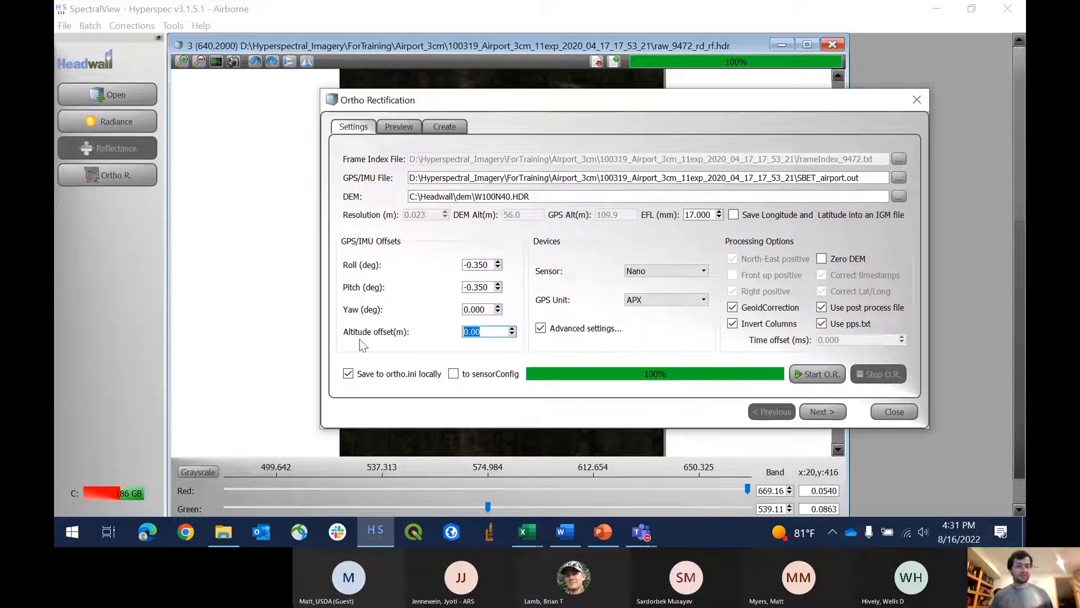
pyautogui.click(399, 126)
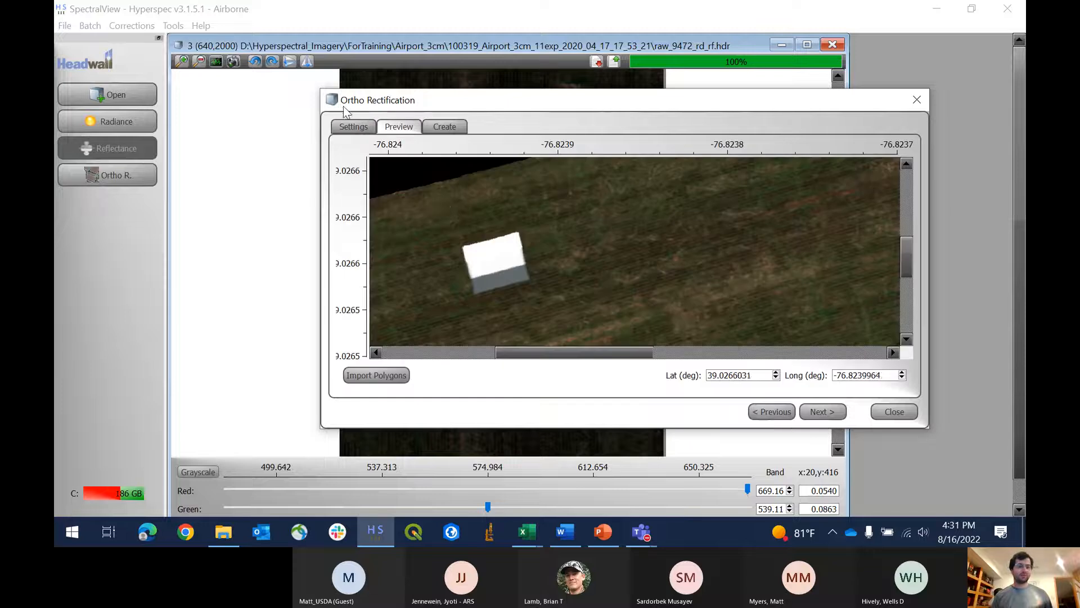
pyautogui.click(347, 124)
pyautogui.doubleClick(495, 328)
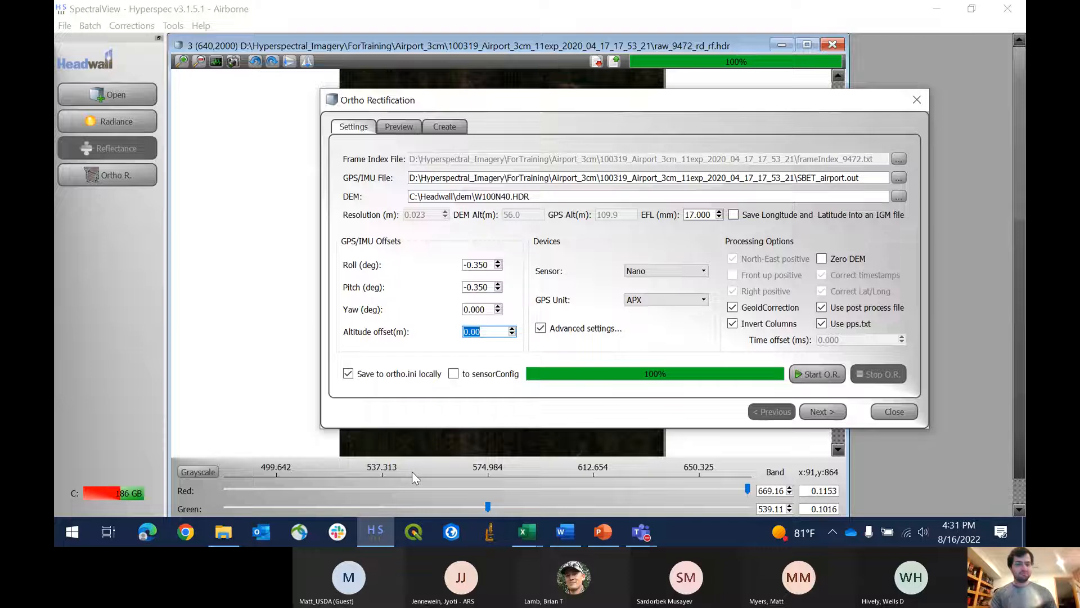
pyautogui.write('-5')
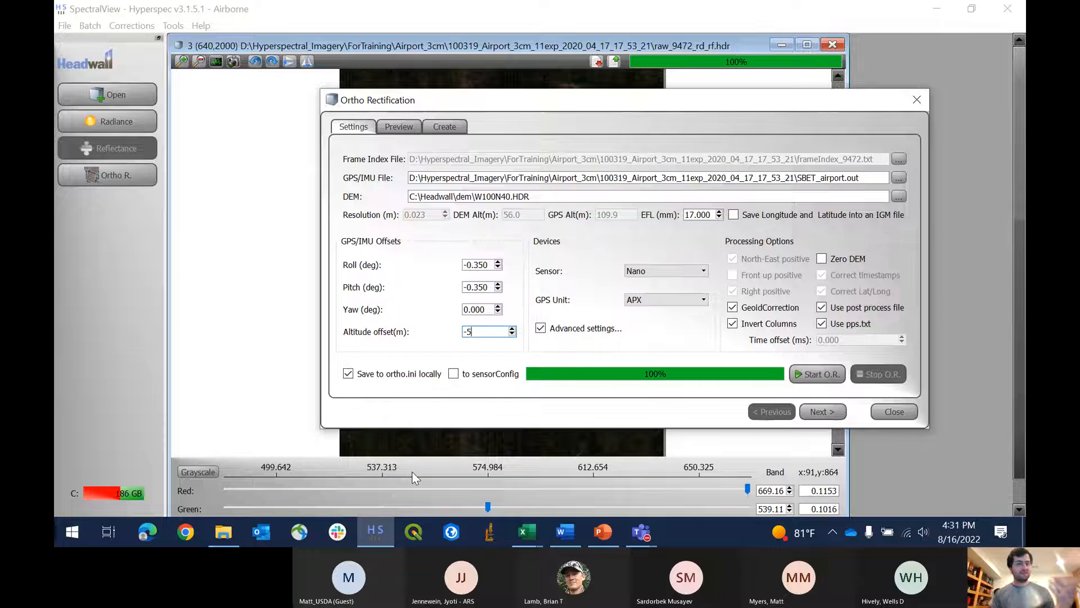
pyautogui.click(820, 374)
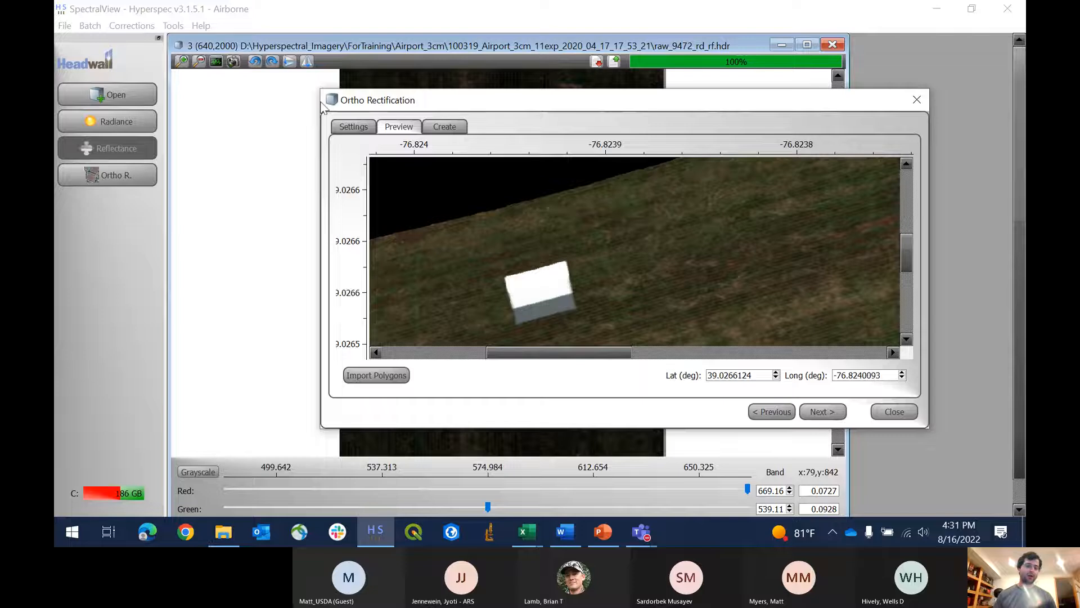
# Step: Set the altitude offset to -15 m, rerun the ortho rectification and inspect the white panel in the preview
pyautogui.click(341, 127)
pyautogui.moveTo(485, 332); pyautogui.dragTo(405, 337)
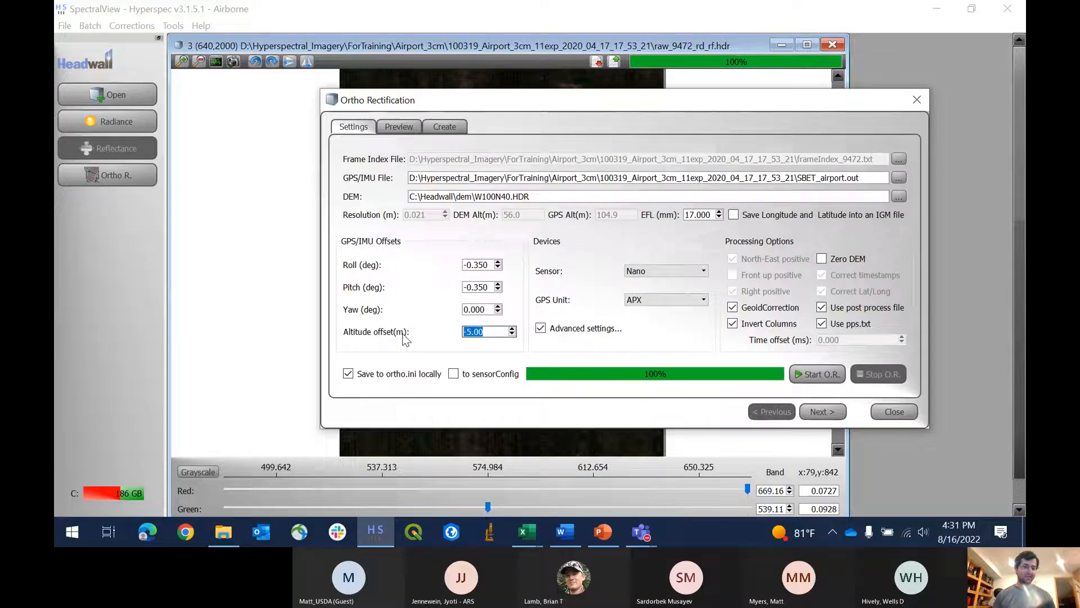
pyautogui.write('-15')
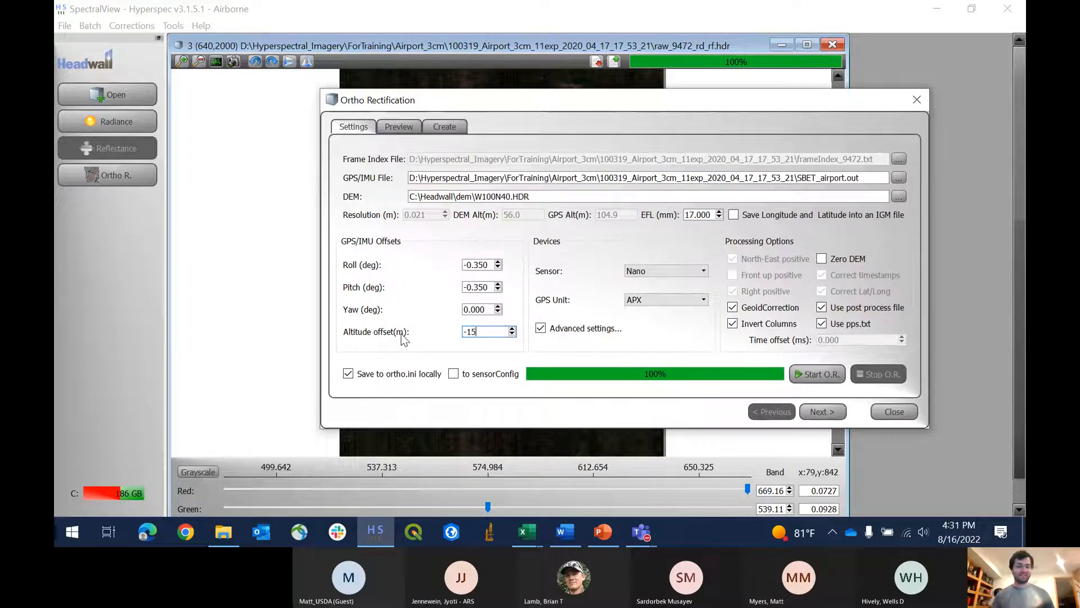
pyautogui.click(833, 376)
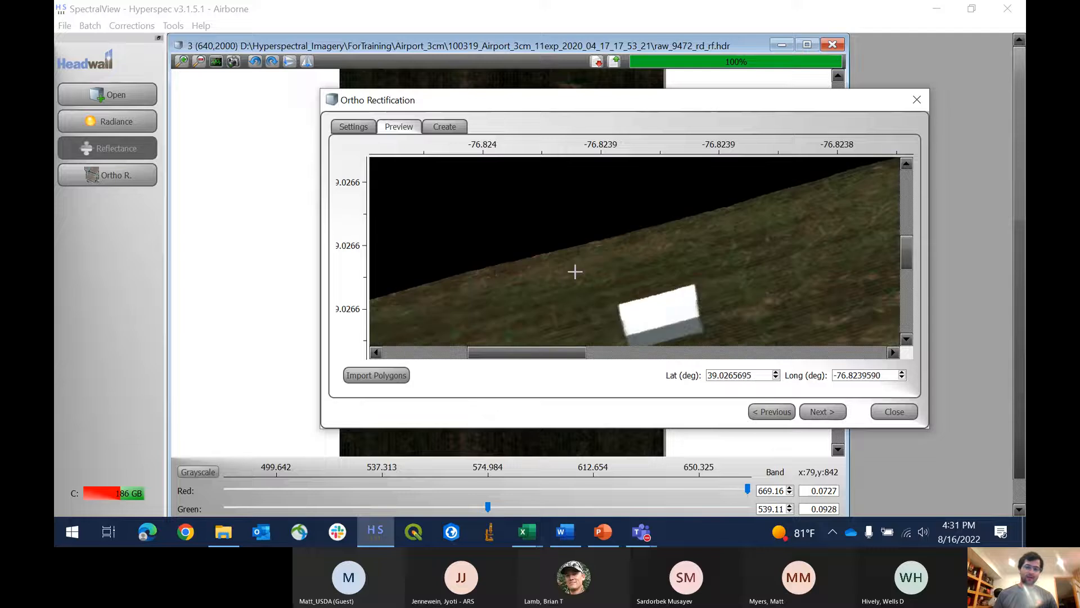
pyautogui.scroll(-4, 575, 272)
pyautogui.scroll(1, 598, 259)
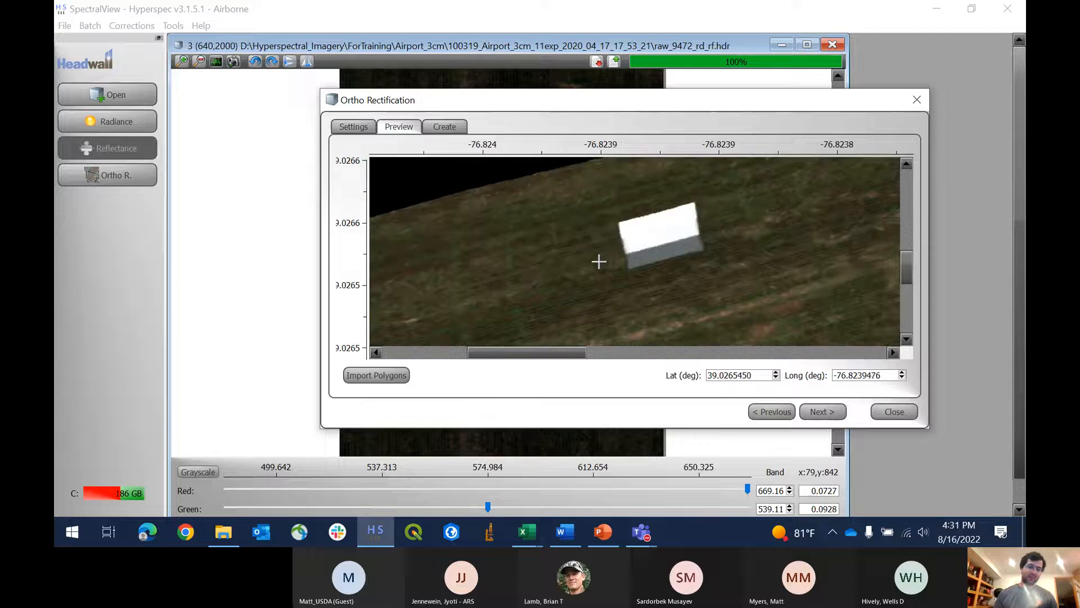
# Step: Set the altitude offset to 10 m, rerun the ortho rectification and examine the panel's proportions in the preview
pyautogui.click(349, 129)
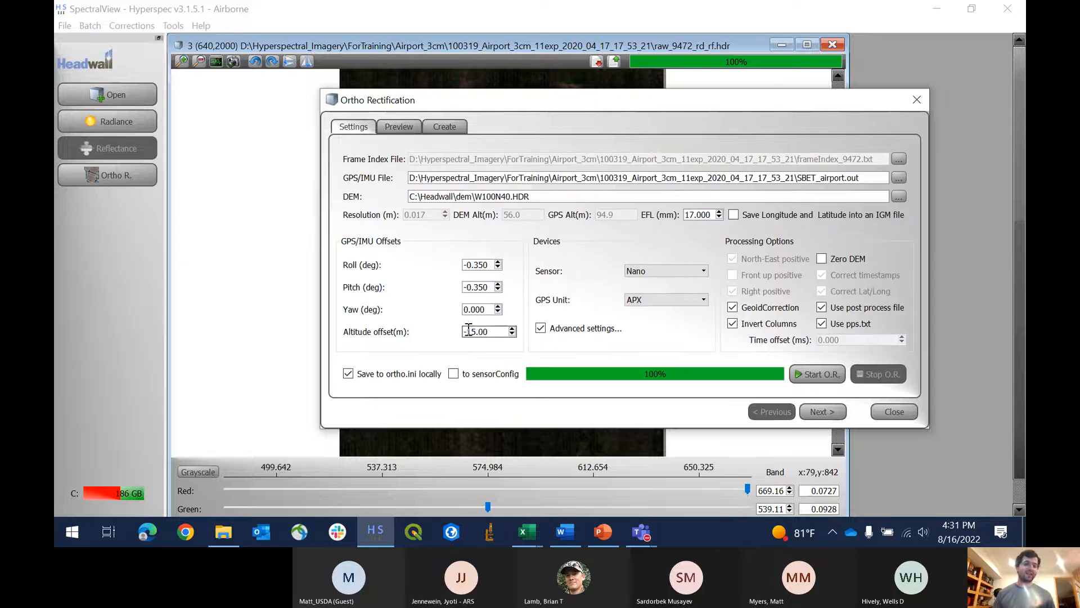
pyautogui.moveTo(495, 331); pyautogui.dragTo(404, 337)
pyautogui.write('10')
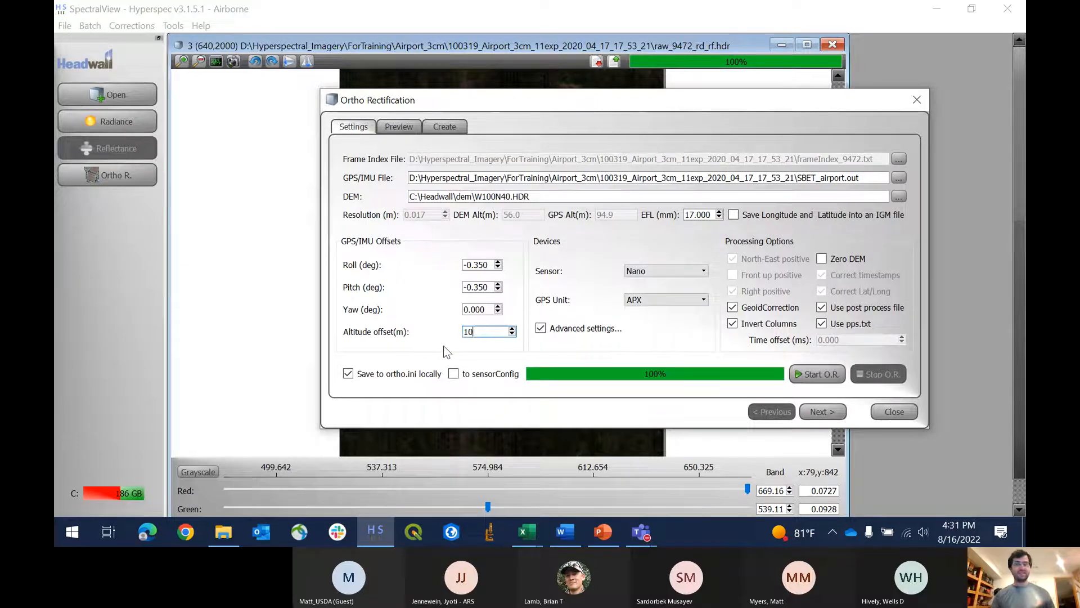
pyautogui.click(408, 125)
pyautogui.click(346, 122)
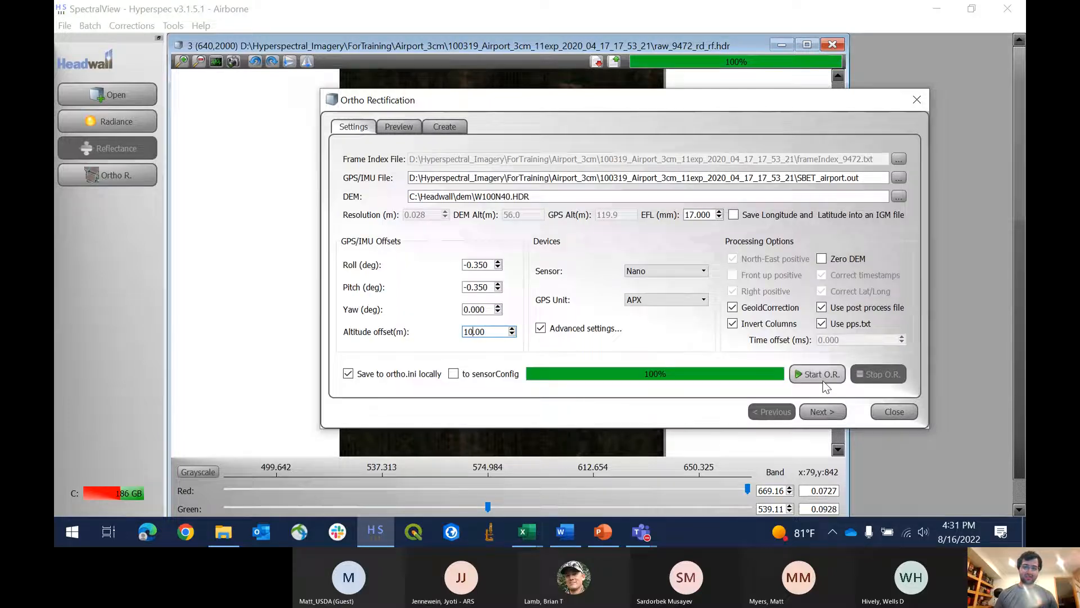
pyautogui.click(819, 376)
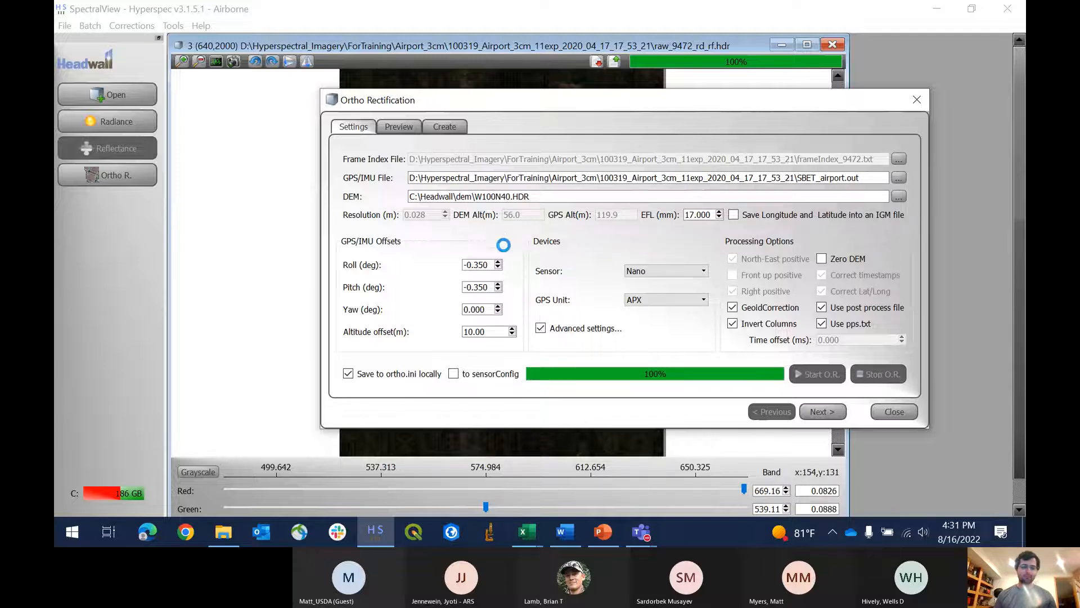
pyautogui.scroll(3, 512, 252)
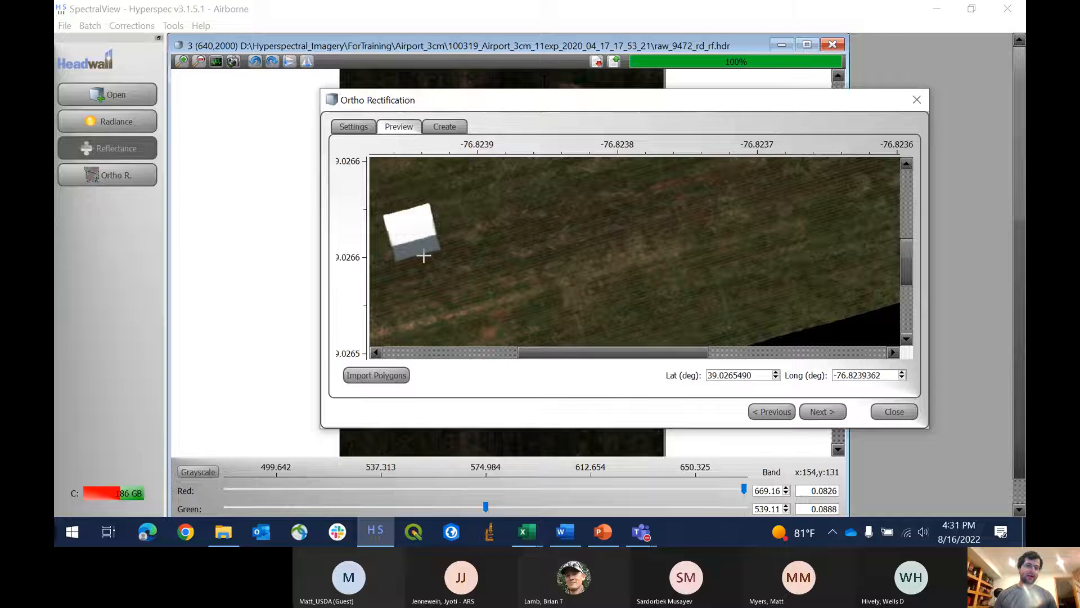
# Step: Set the altitude offset to 7 m, rerun the ortho rectification and check that the panel looks square in the preview
pyautogui.click(354, 127)
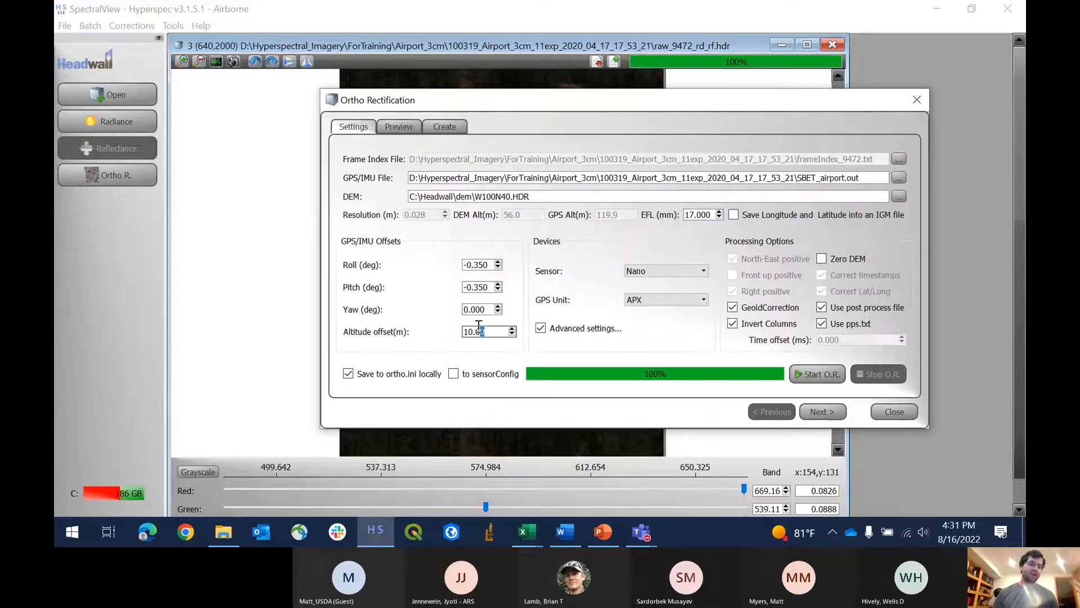
pyautogui.moveTo(504, 330); pyautogui.dragTo(463, 332)
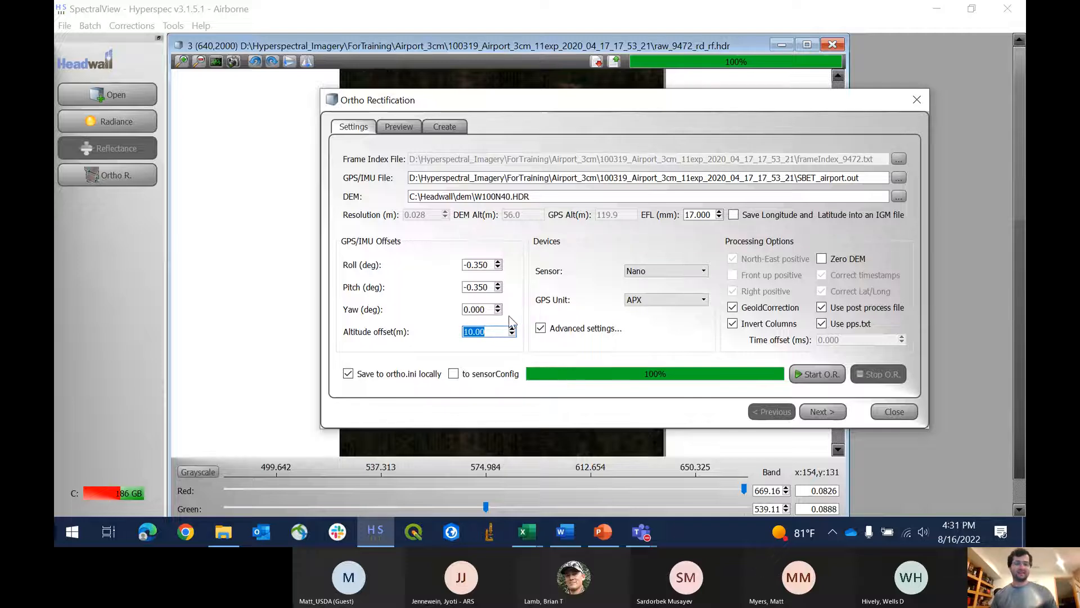
pyautogui.write('7')
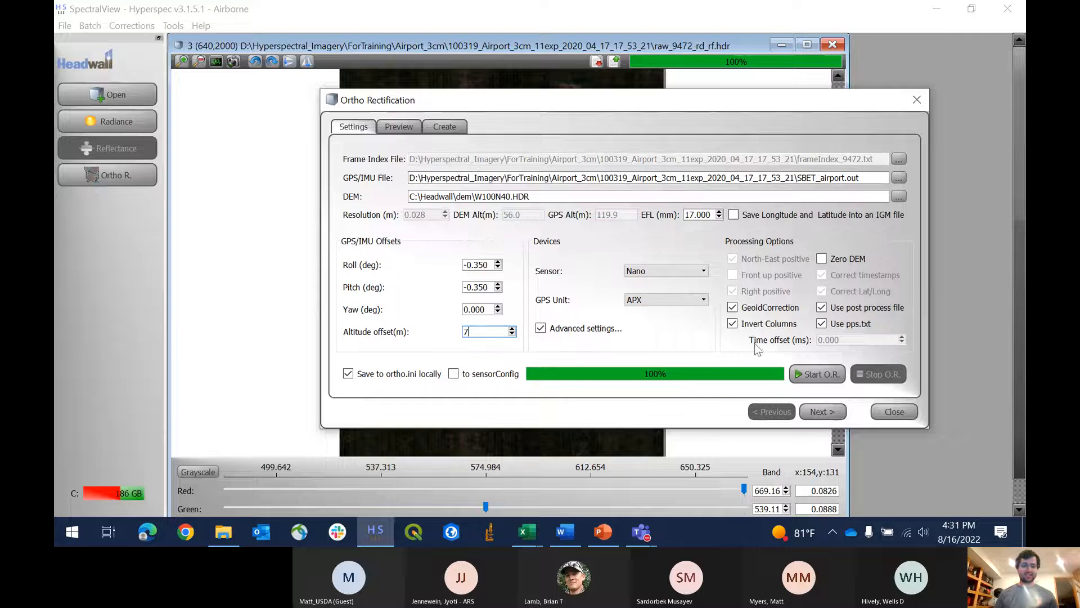
pyautogui.click(817, 375)
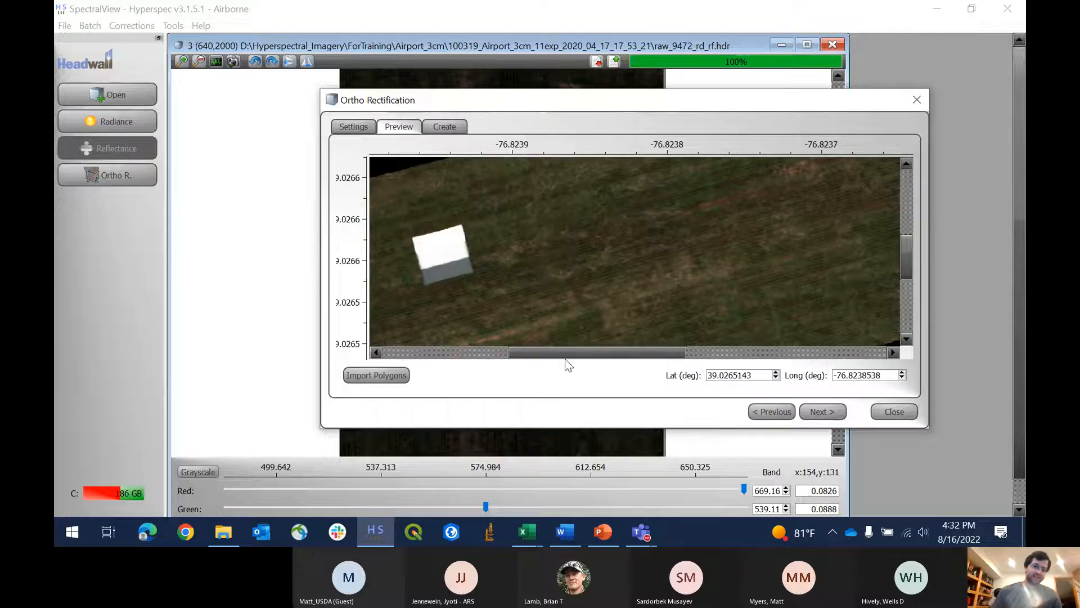
pyautogui.moveTo(565, 354); pyautogui.dragTo(549, 355)
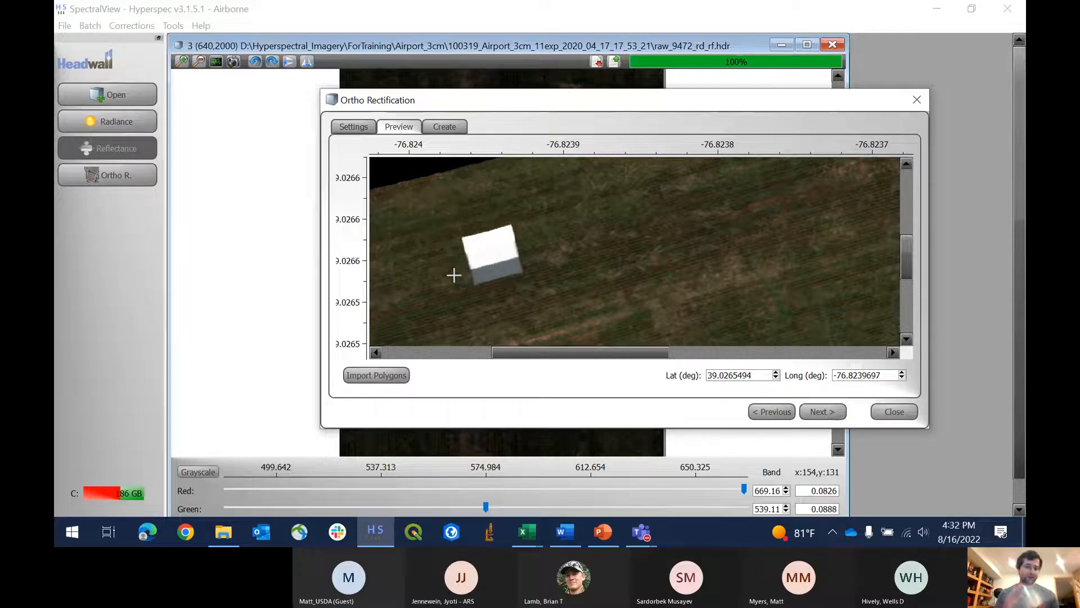
# Step: Clear the target wavelengths, select only the RGB bands and create the orthorectified cube raw_9472_rd_rf_or
pyautogui.click(446, 129)
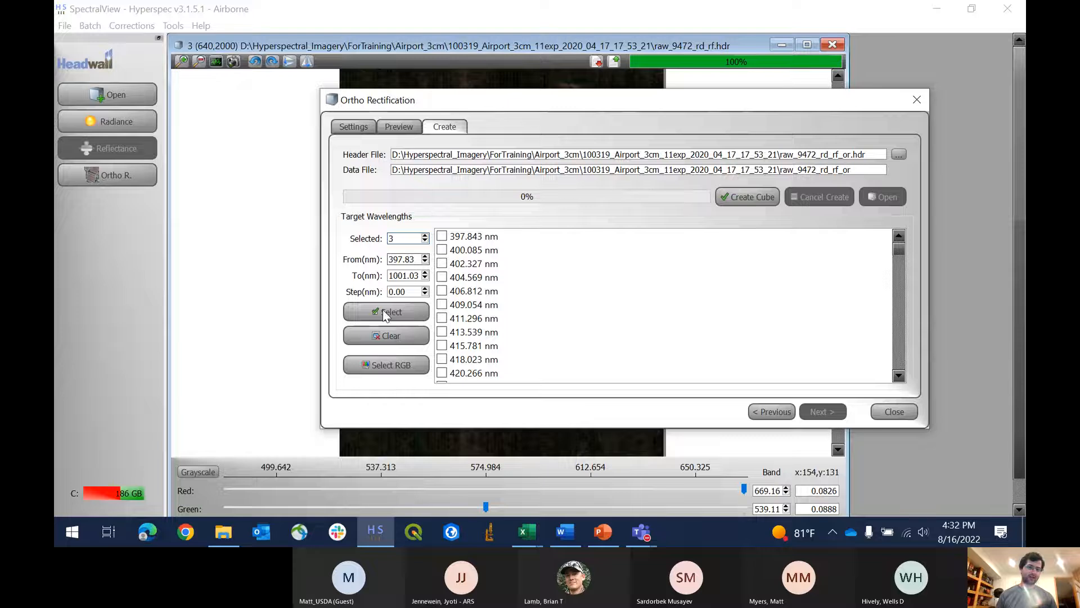
pyautogui.click(384, 332)
pyautogui.click(391, 364)
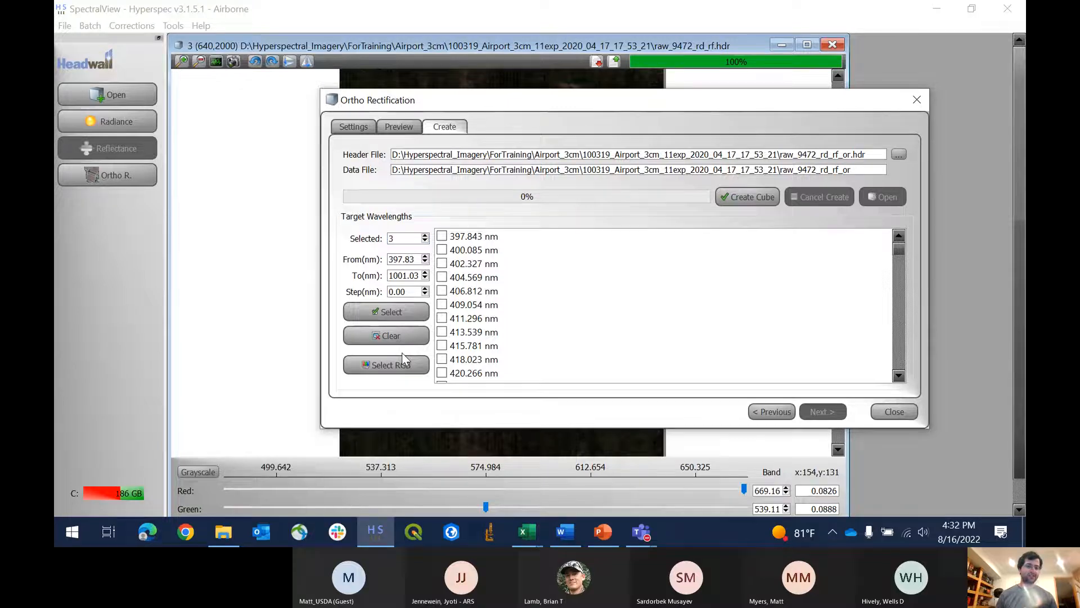
pyautogui.click(727, 200)
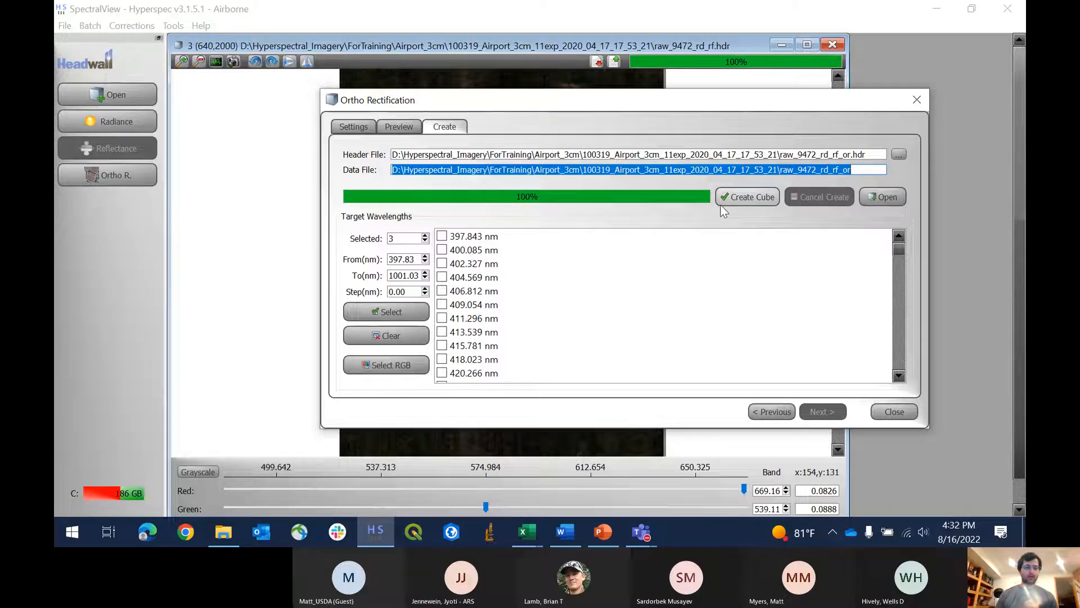
# Step: Open the created cube raw_9472_rd_rf_or with all three wavelengths selected and uncover its image window
pyautogui.click(882, 197)
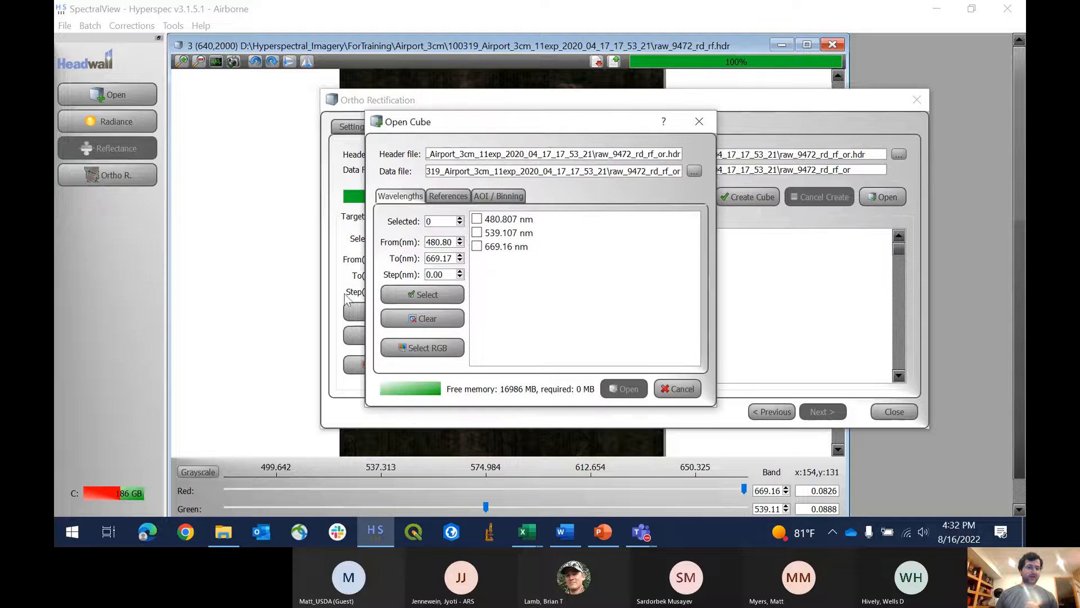
pyautogui.click(405, 298)
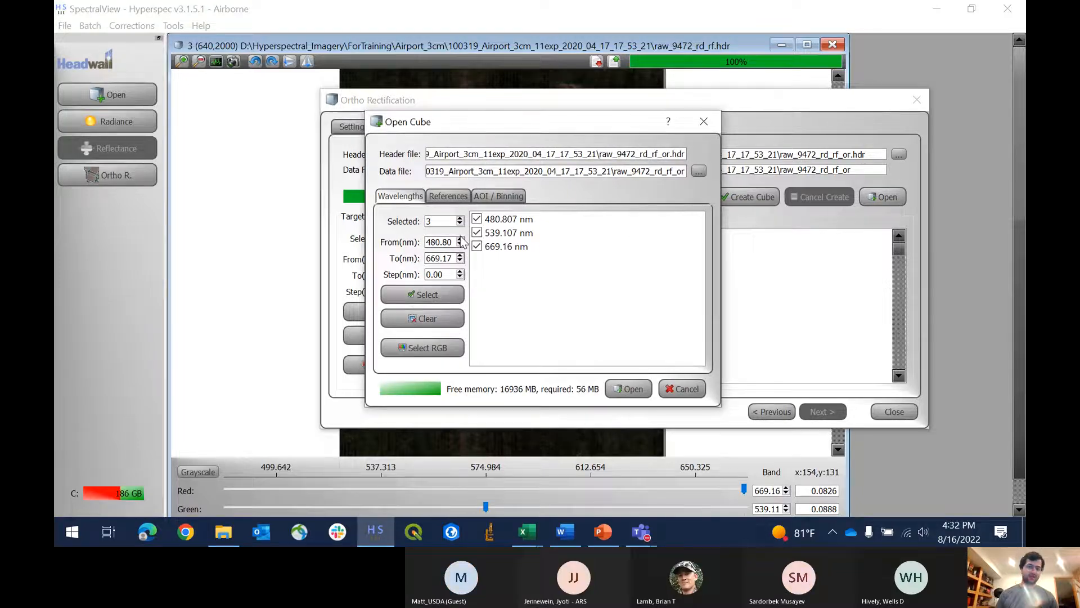
pyautogui.click(630, 388)
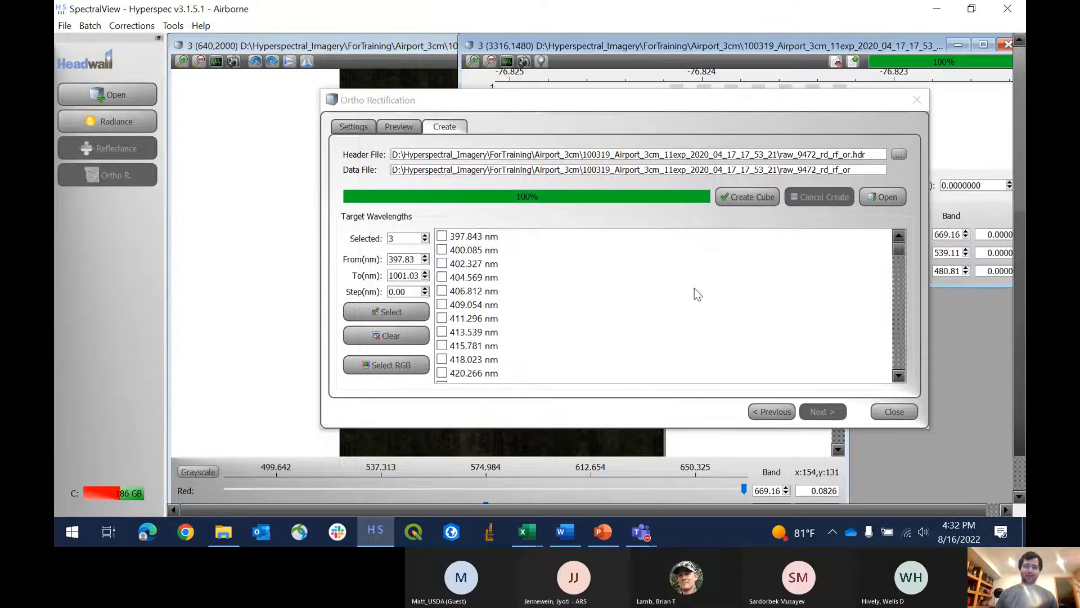
pyautogui.moveTo(855, 107); pyautogui.dragTo(695, 226)
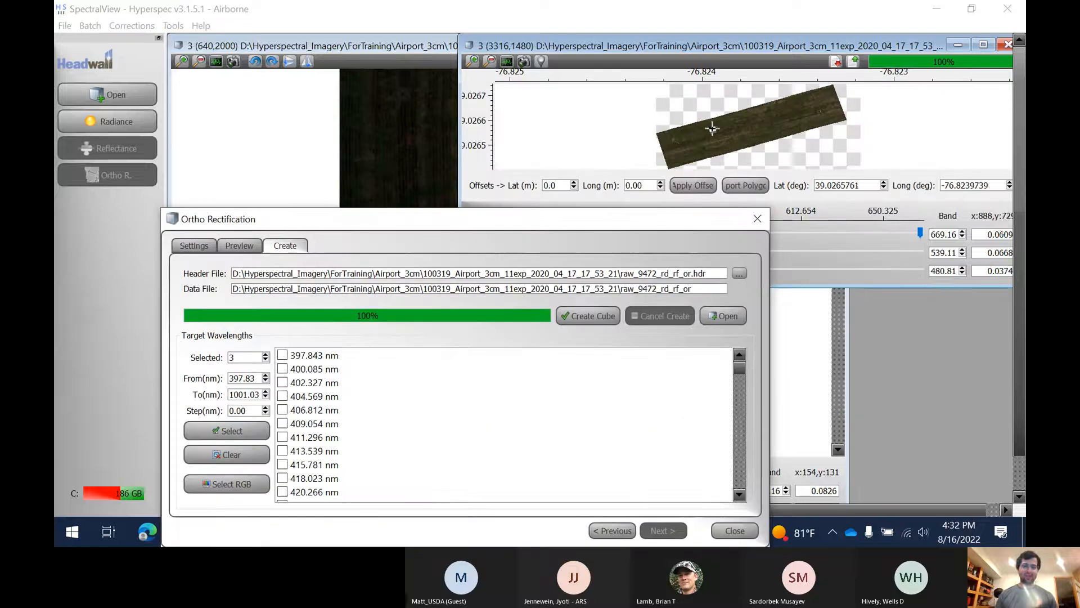
# Step: Save the orthorectified cube's image as raw_9472_rd_rf_or_7.png in the flight's data folder
pyautogui.click(524, 62)
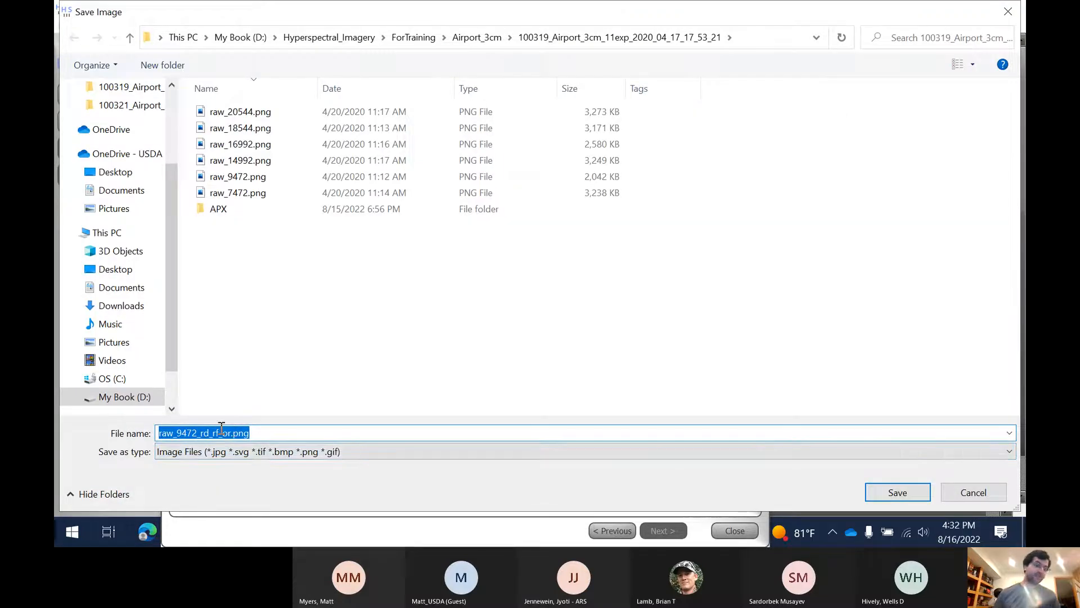
pyautogui.click(231, 433)
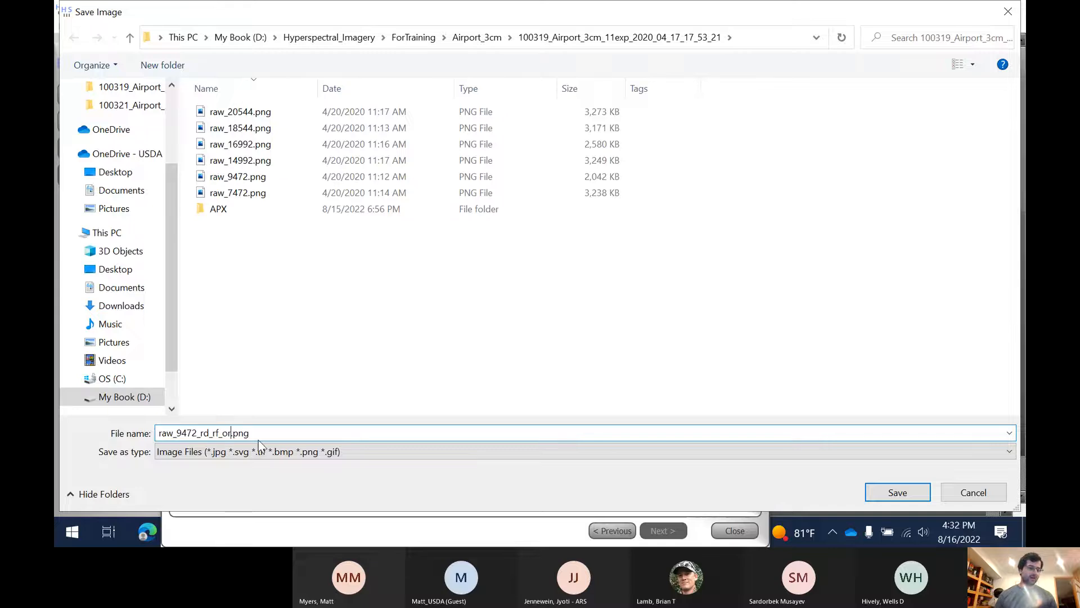
pyautogui.write('_')
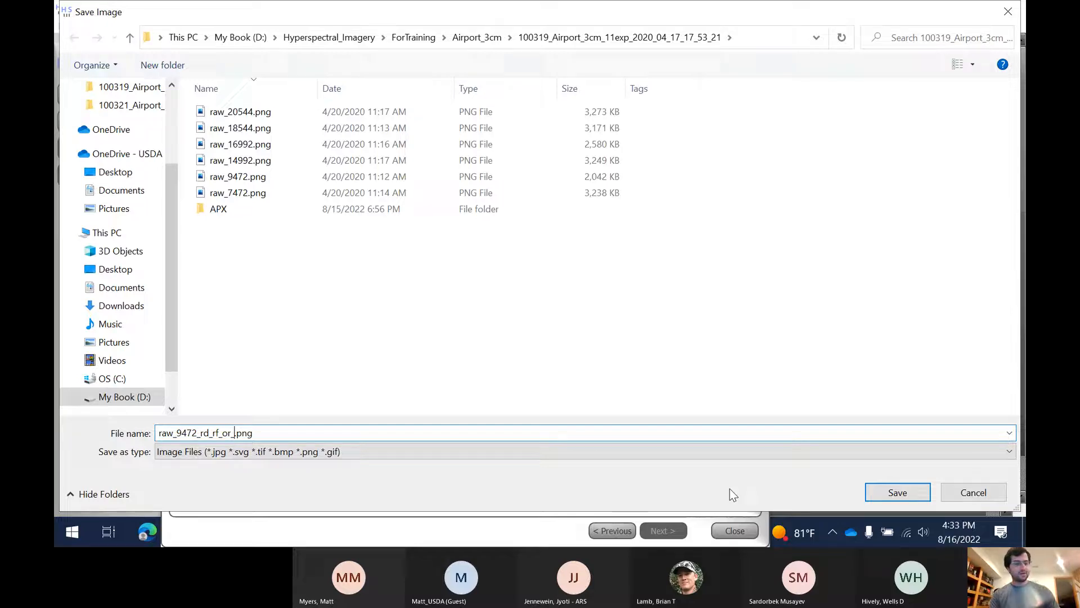
pyautogui.write('7')
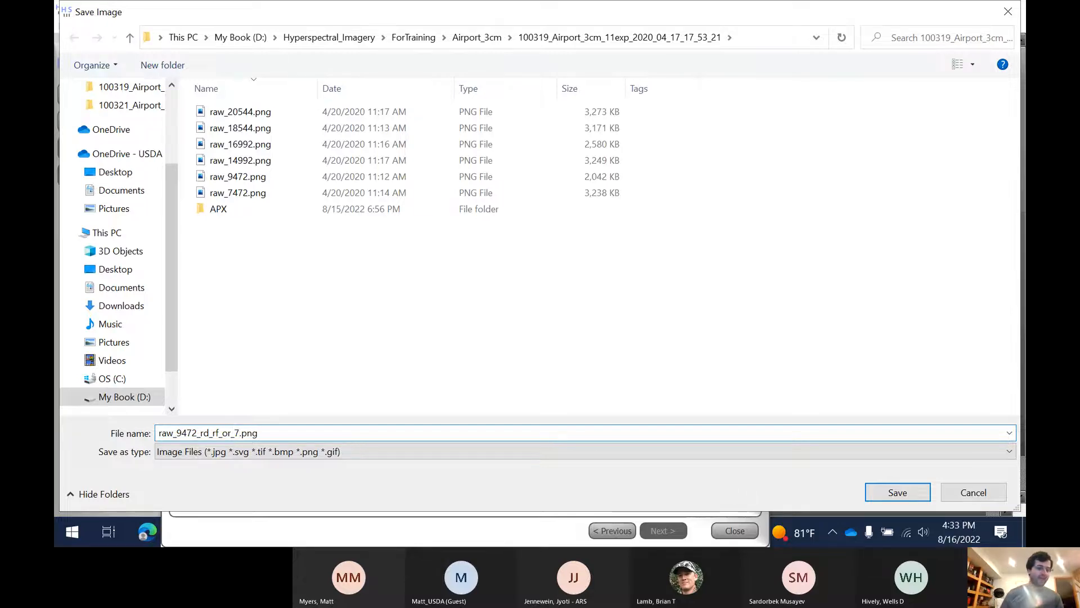
pyautogui.click(882, 492)
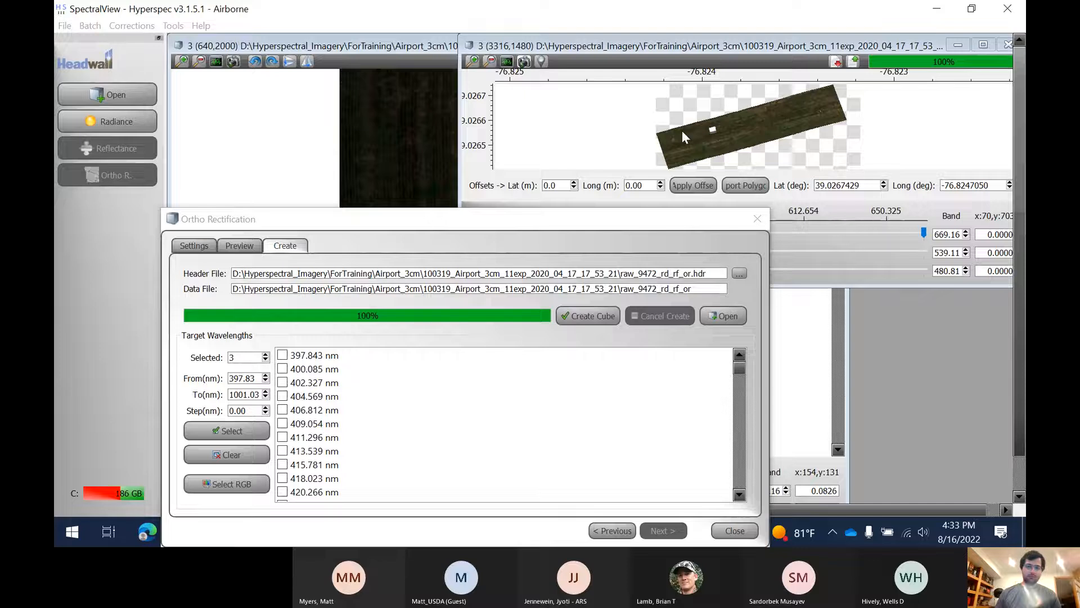
# Step: Close the Ortho Rectification dialog and launch ImageJ
pyautogui.moveTo(725, 218); pyautogui.dragTo(712, 186)
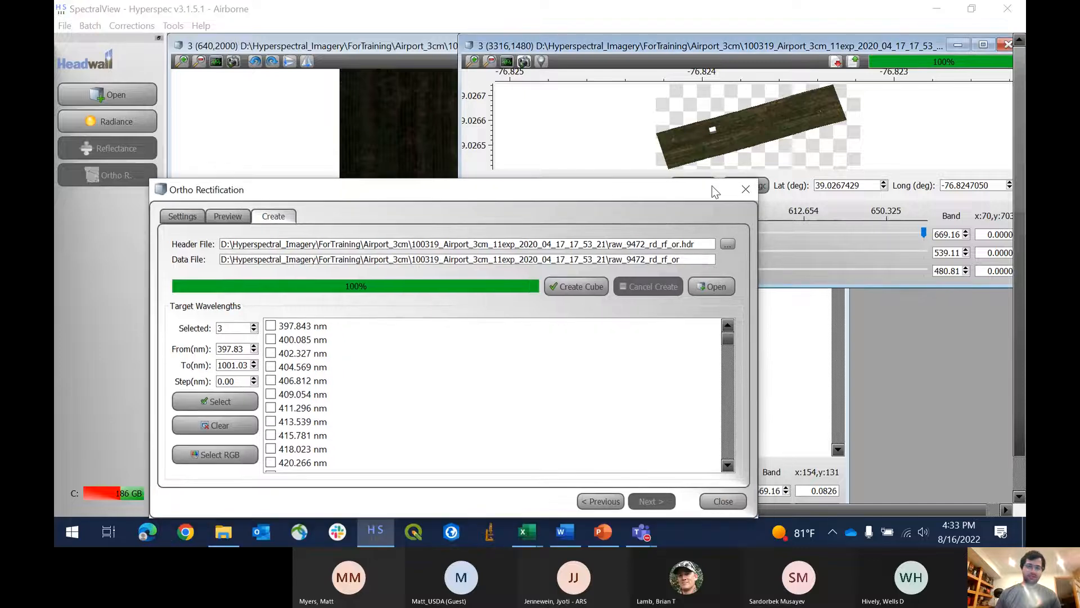
pyautogui.click(744, 190)
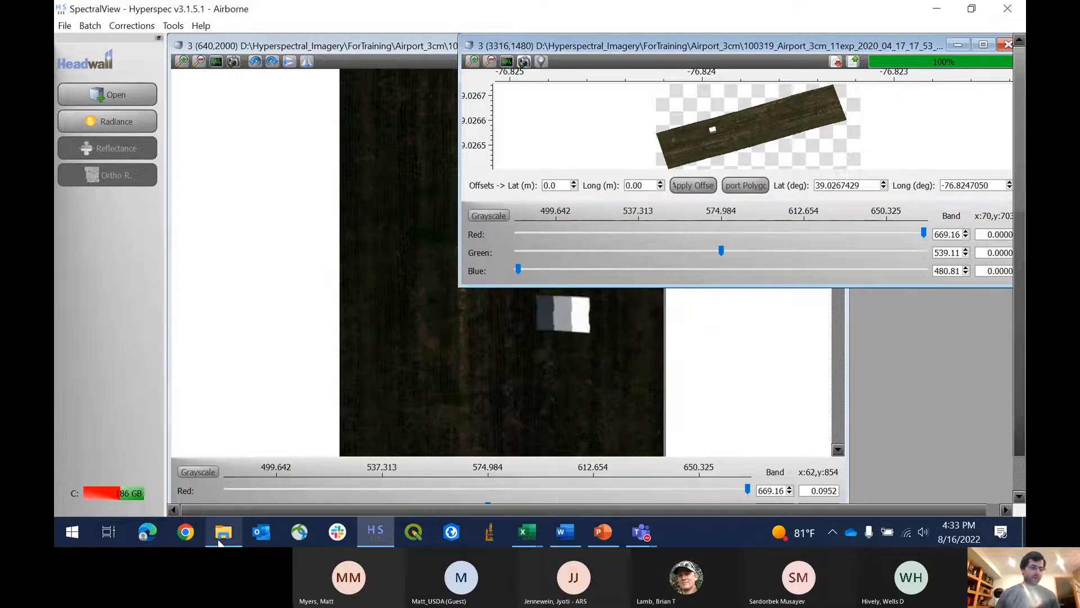
pyautogui.rightClick(482, 531)
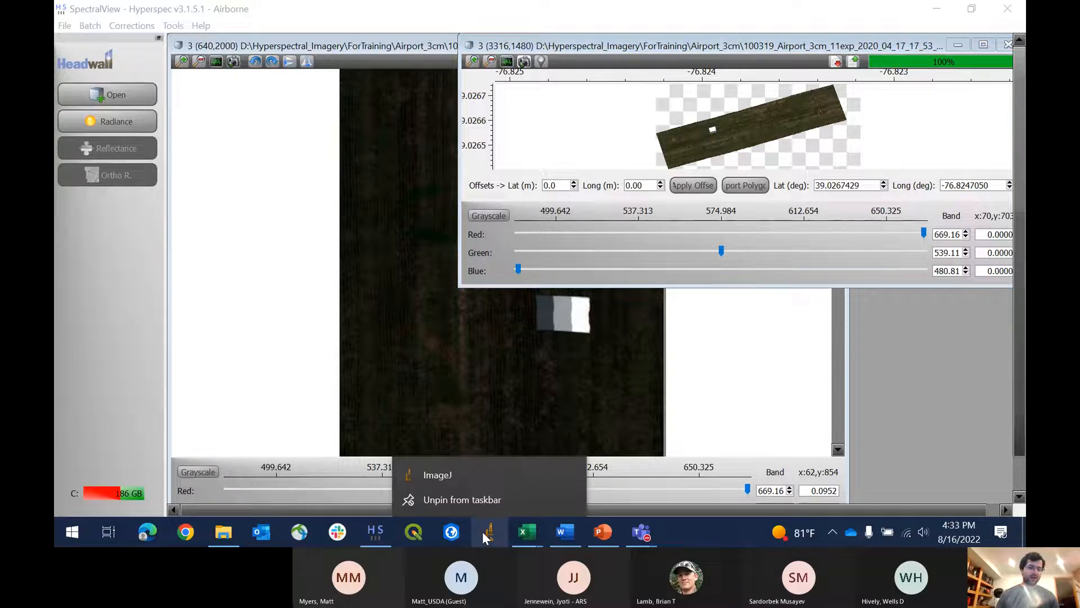
pyautogui.click(441, 474)
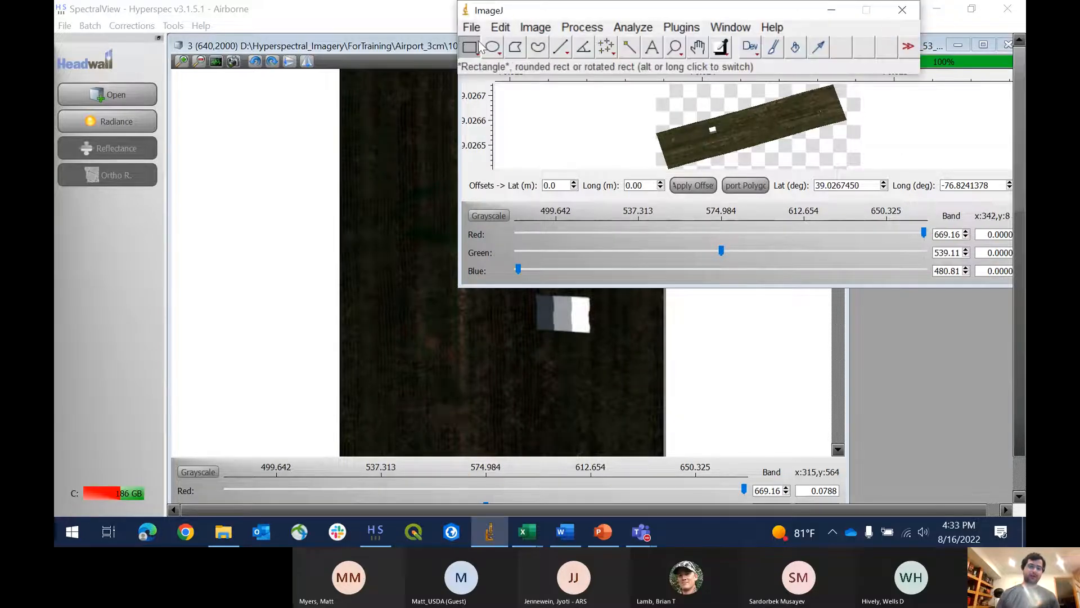
pyautogui.moveTo(575, 16); pyautogui.dragTo(564, 43)
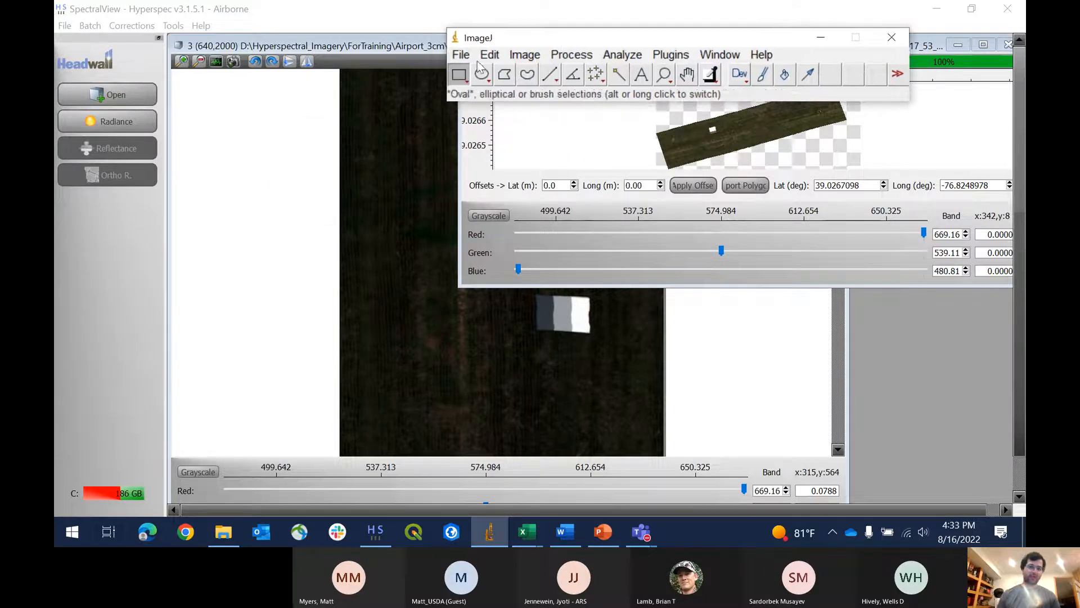
# Step: Start opening an image in ImageJ and browse through ForTraining and Airport_3cm to the folder 100319_Airport_3cm_11exp_2020_04_17_17_53_21
pyautogui.click(461, 55)
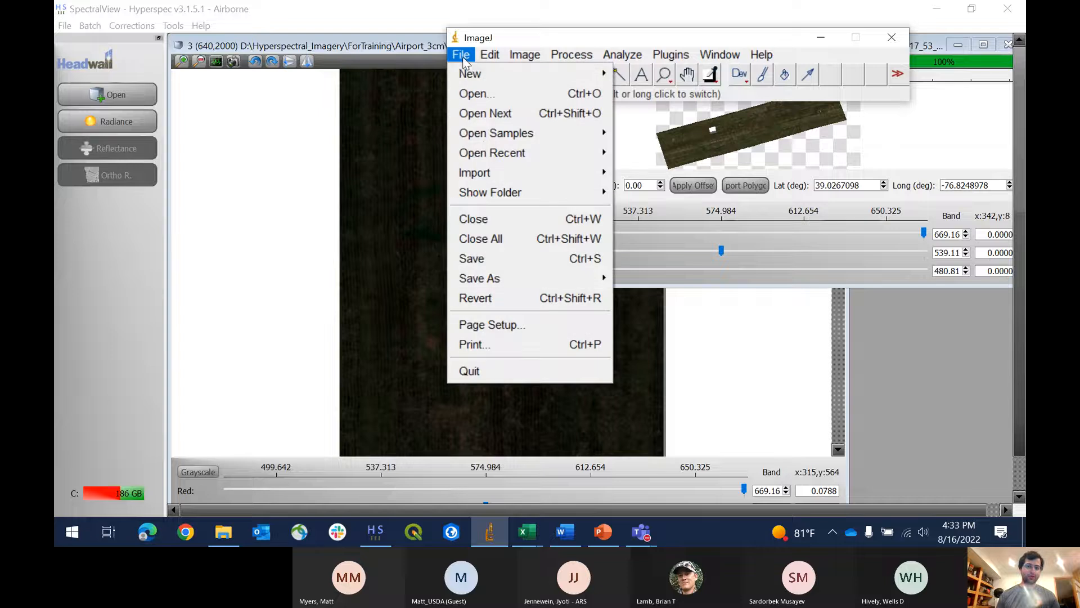
pyautogui.click(477, 92)
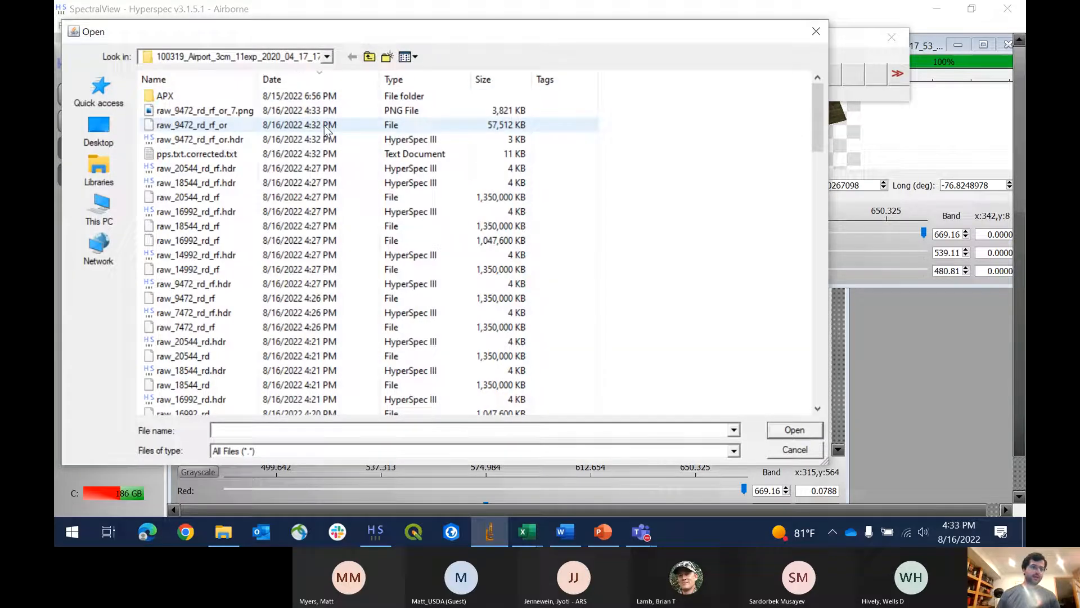
pyautogui.click(326, 56)
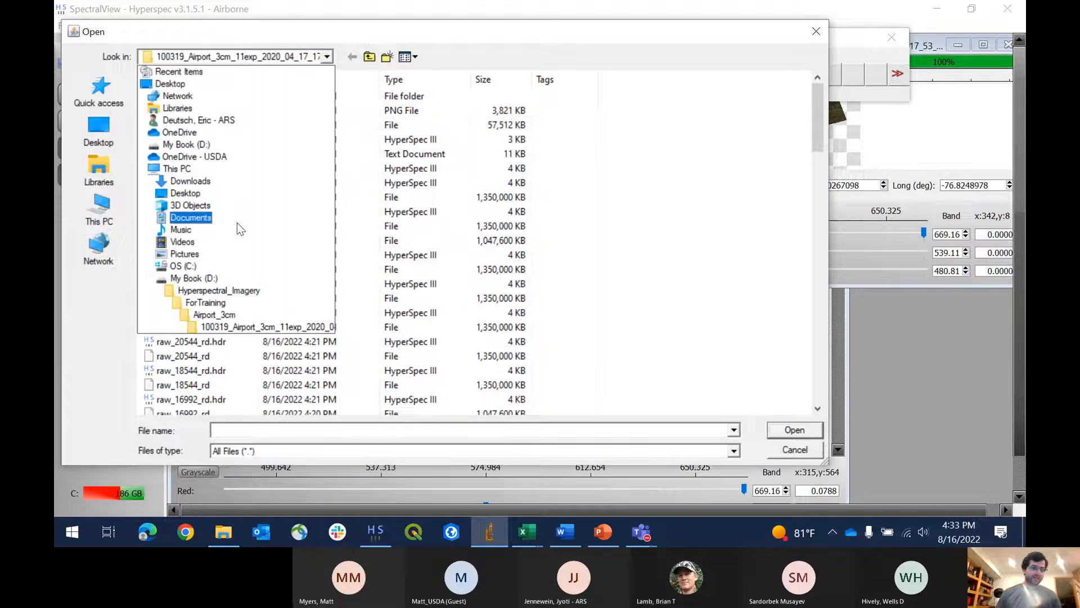
pyautogui.click(237, 304)
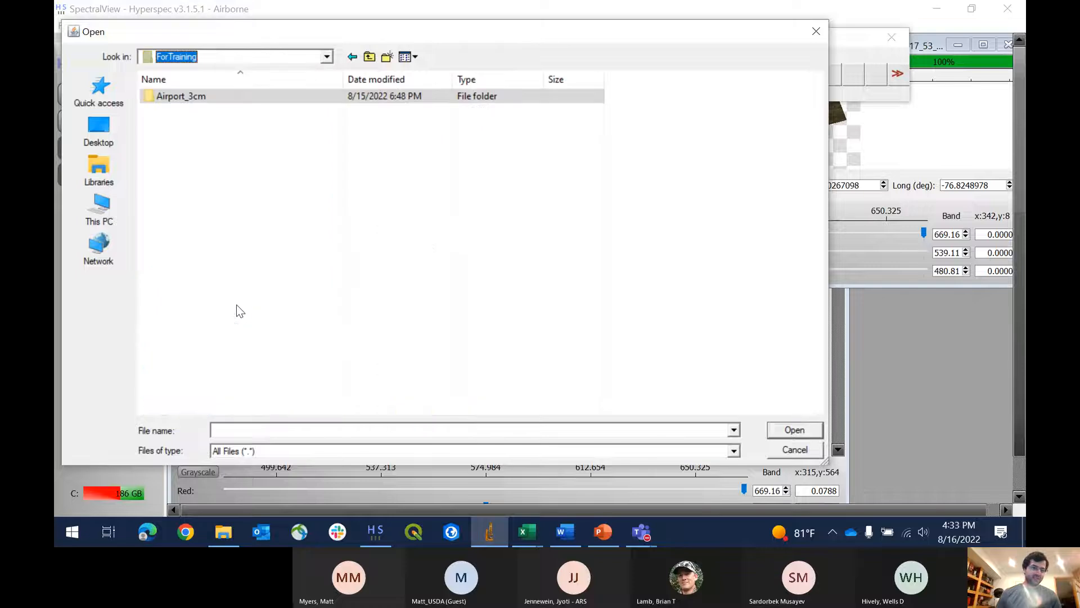
pyautogui.doubleClick(202, 96)
pyautogui.doubleClick(221, 109)
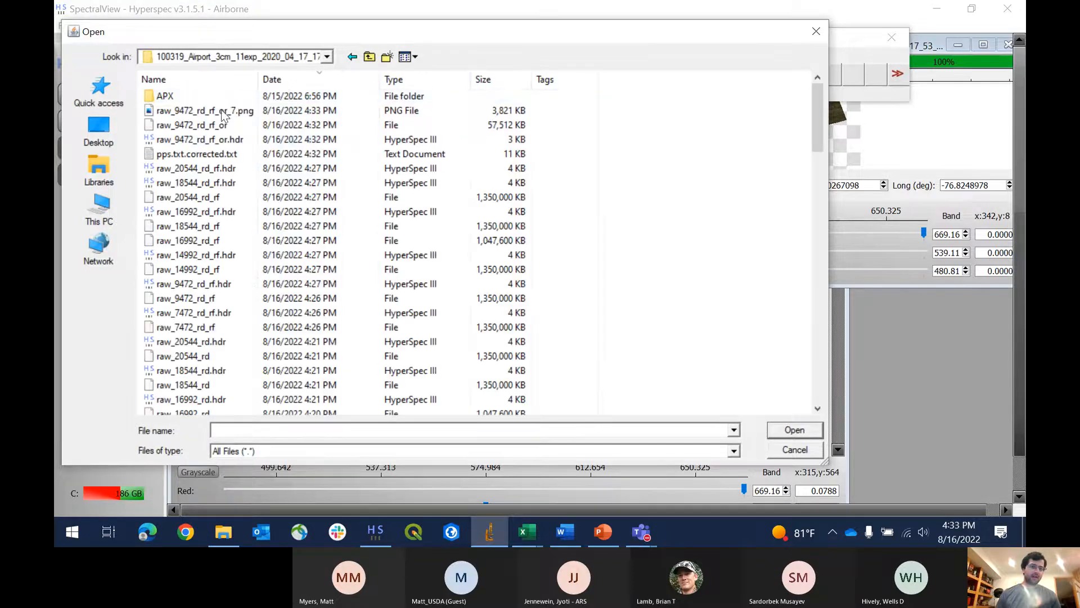
# Step: Sort the folder's files by date with the newest first and open raw_9472_rd_rf_or_7.png
pyautogui.click(276, 83)
pyautogui.rightClick(657, 120)
pyautogui.moveTo(683, 132)
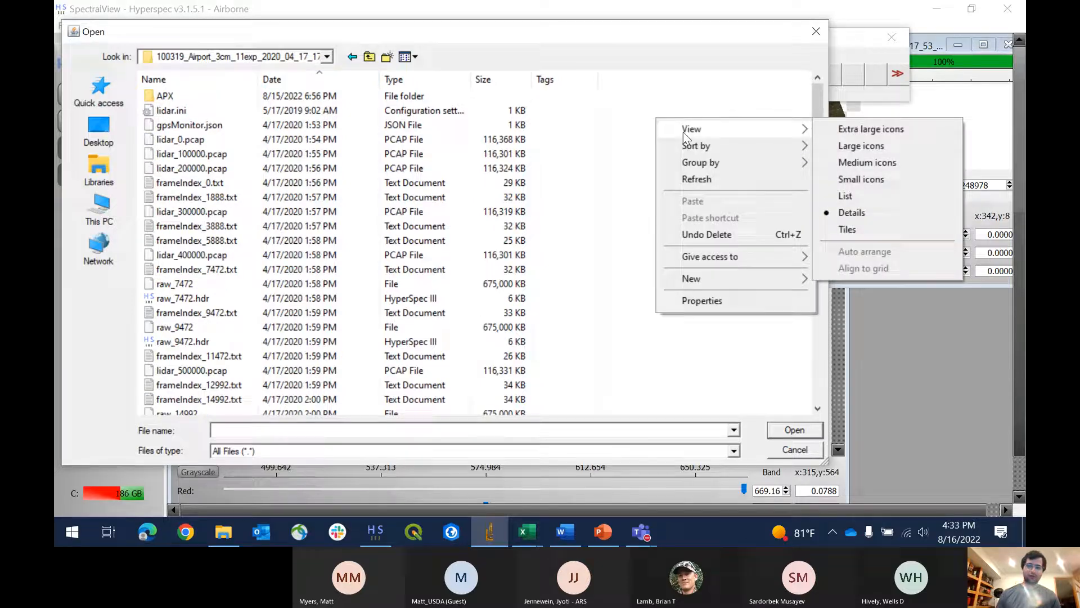
pyautogui.click(850, 216)
pyautogui.click(292, 79)
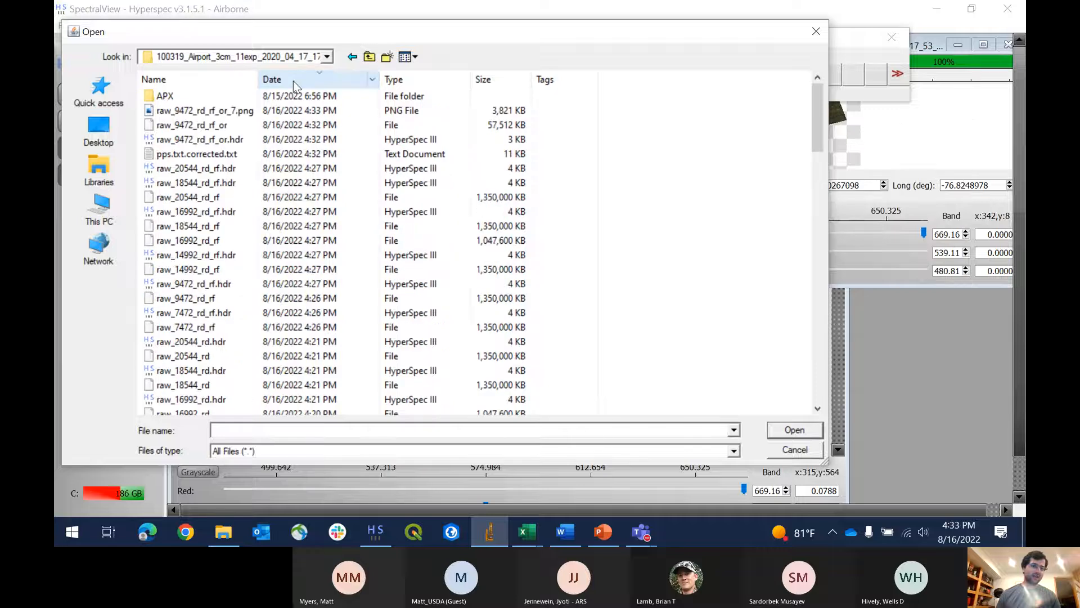
pyautogui.click(236, 112)
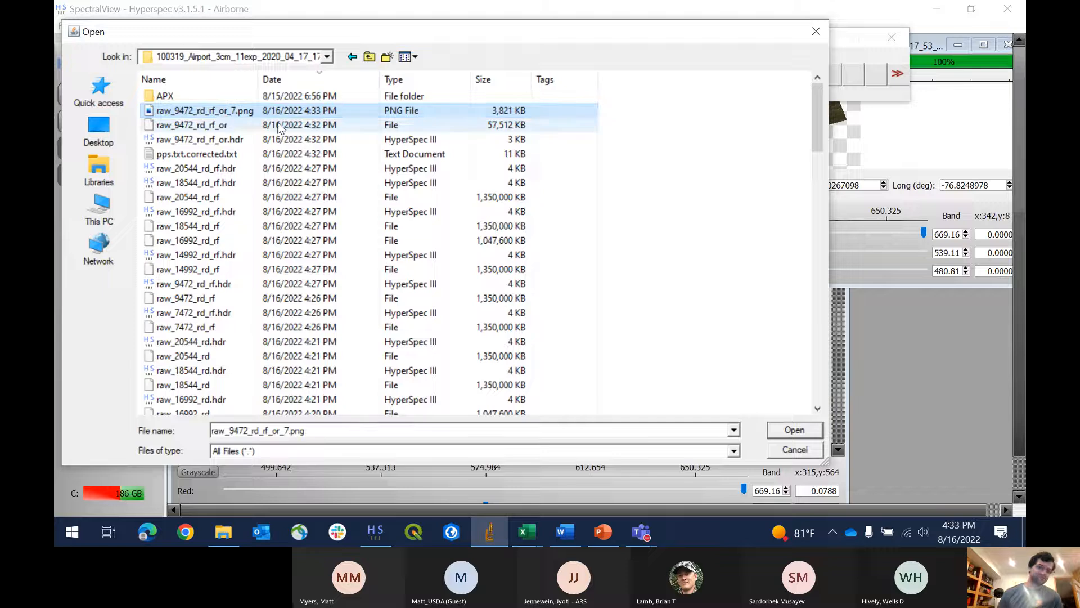
pyautogui.doubleClick(248, 116)
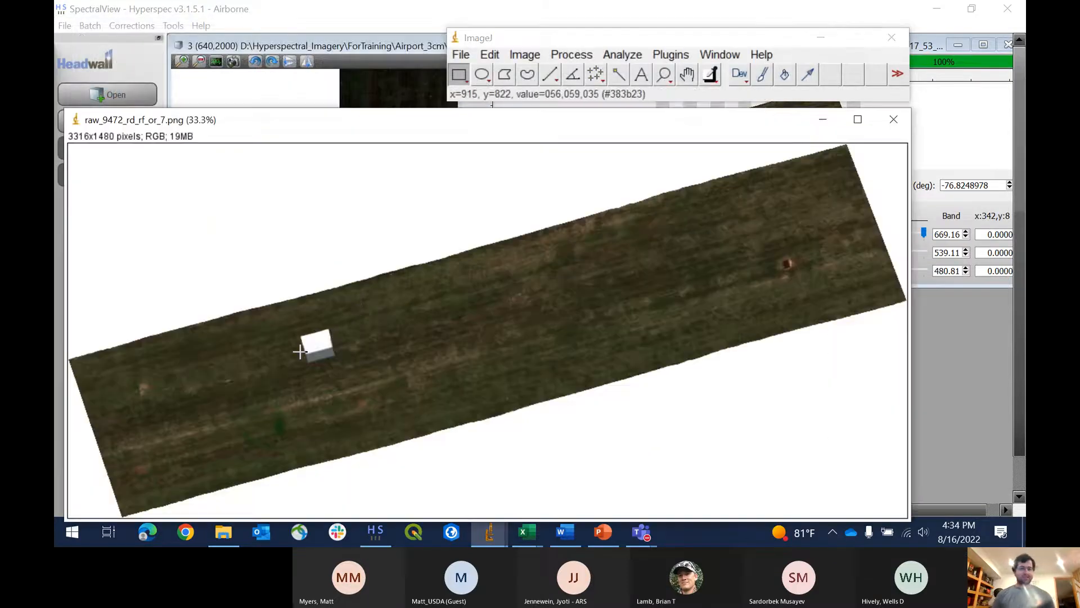
# Step: Measure the calibration panel's upper white edge with a straight line from its upper-right corner to its upper-left corner
pyautogui.scroll(3, 301, 344)
pyautogui.scroll(3, 487, 325)
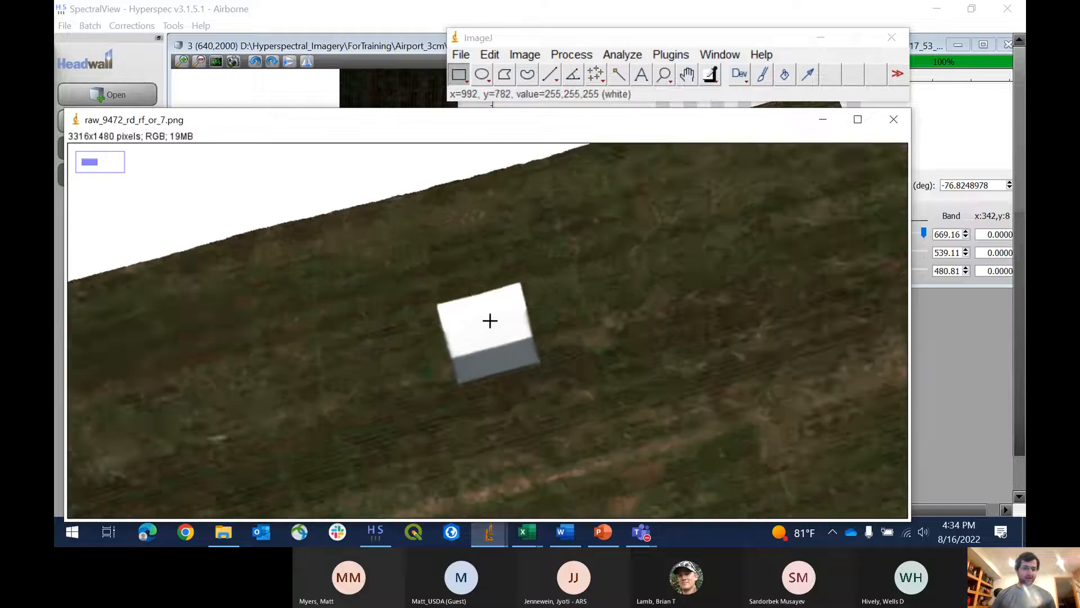
pyautogui.scroll(1, 476, 345)
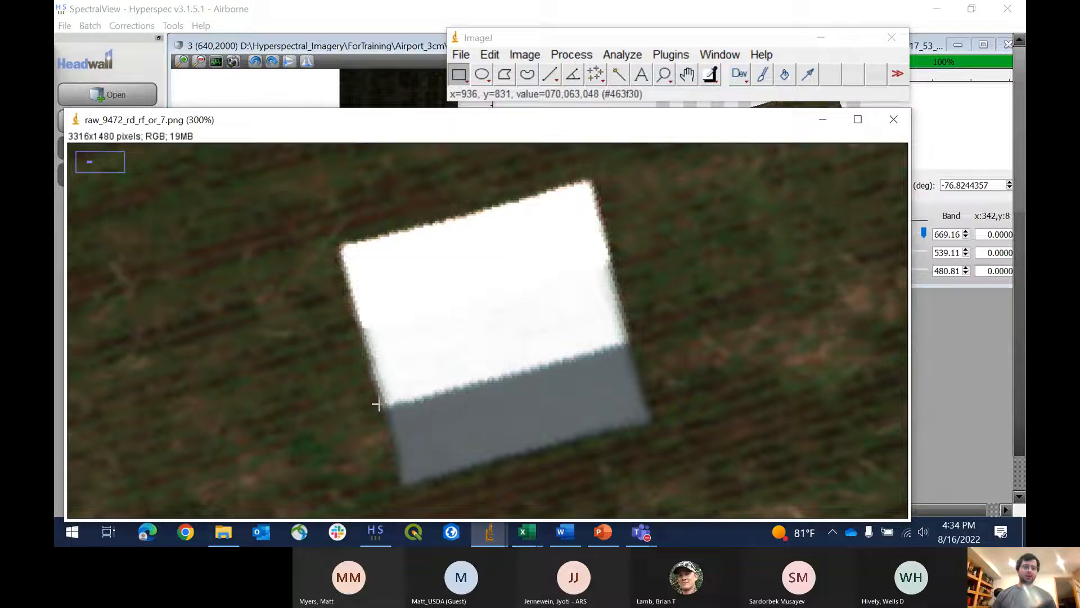
pyautogui.click(551, 74)
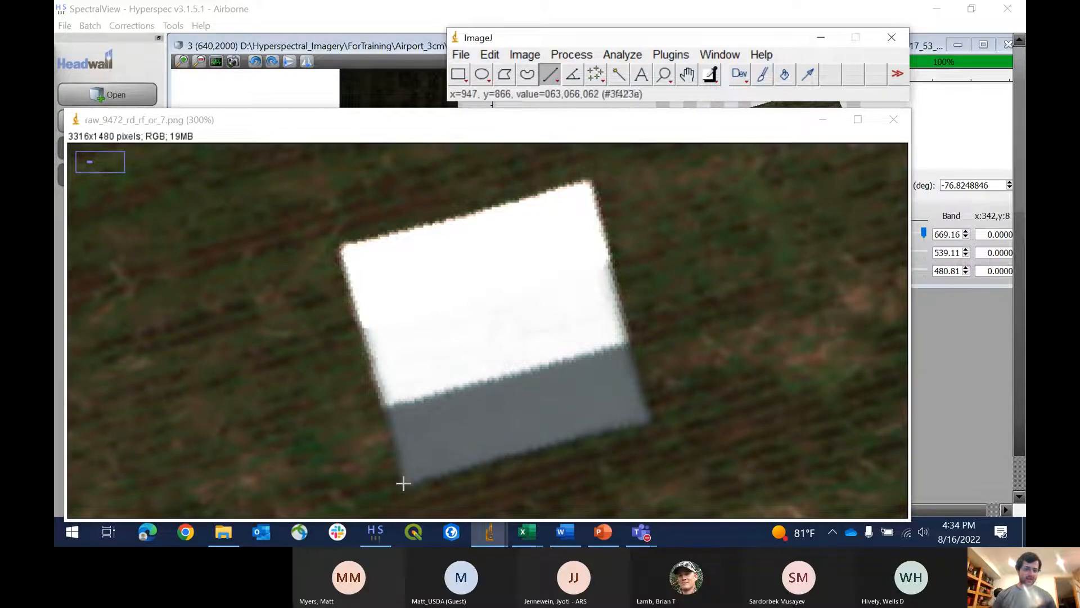
pyautogui.click(590, 180)
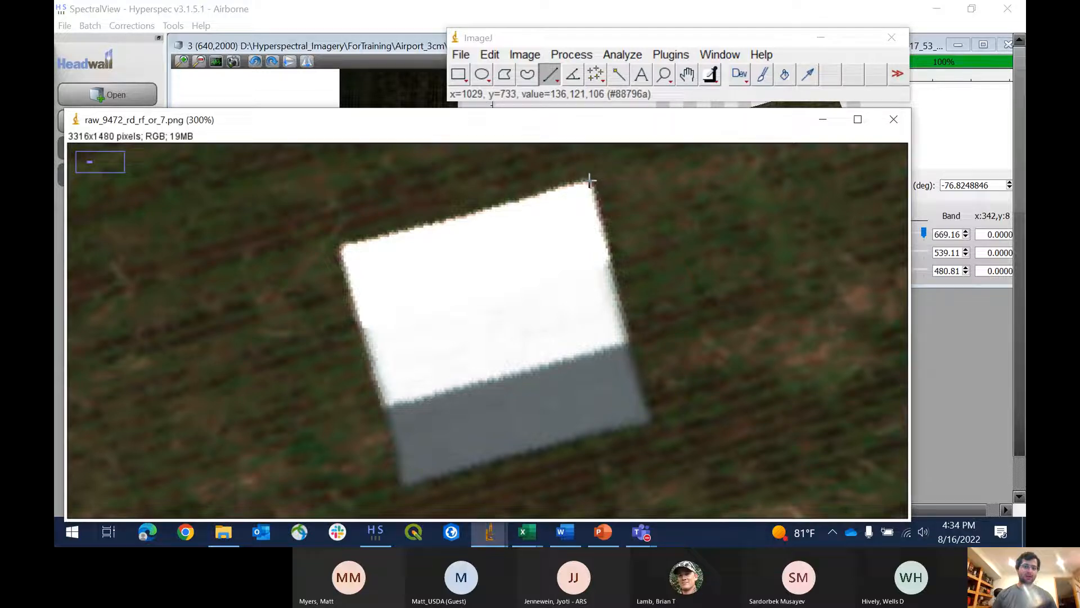
pyautogui.moveTo(590, 180); pyautogui.dragTo(340, 248)
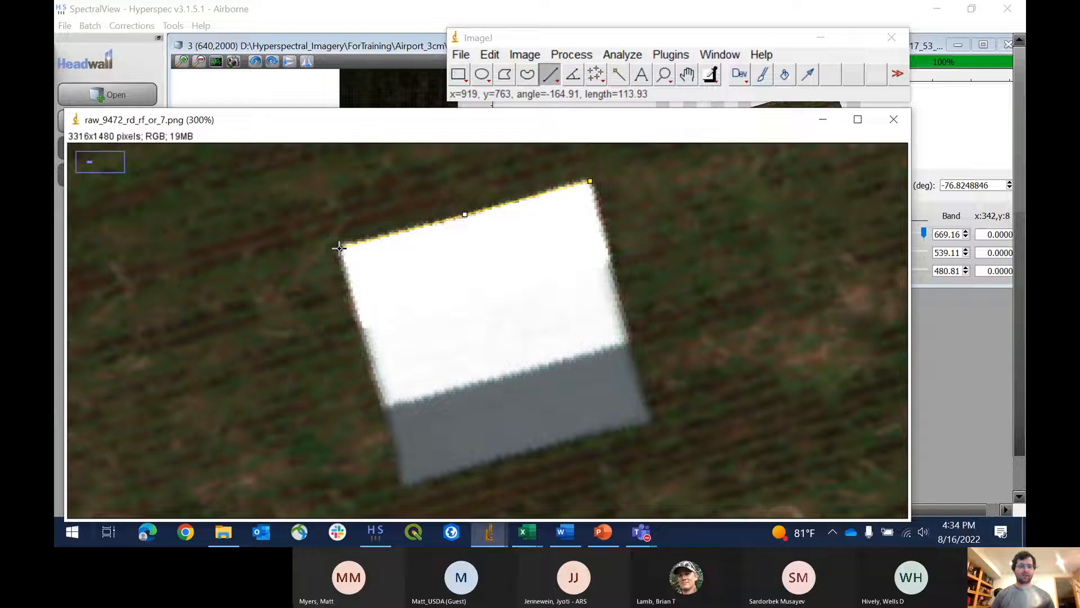
pyautogui.moveTo(340, 248); pyautogui.dragTo(339, 248)
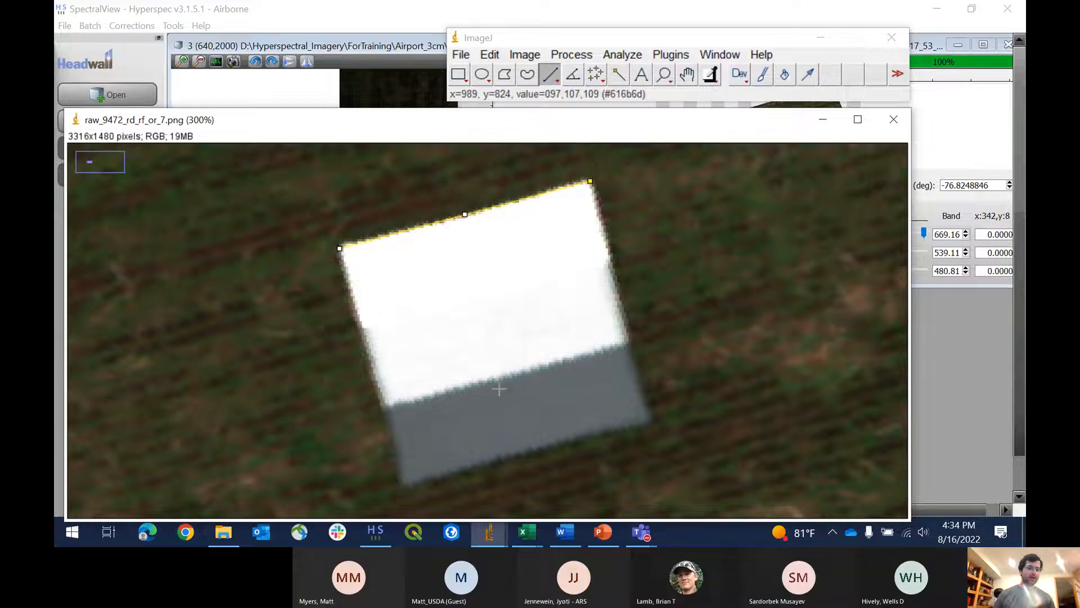
# Step: Switch to the Book1 workbook in Excel and enter 7 under Alt. Offset in cell A2
pyautogui.moveTo(527, 539)
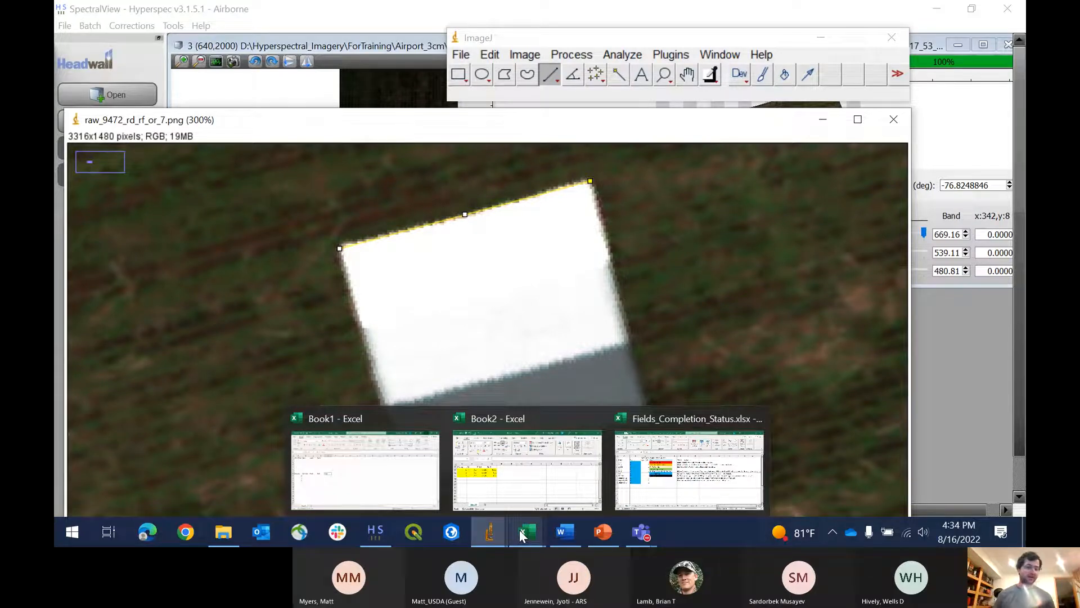
pyautogui.click(378, 471)
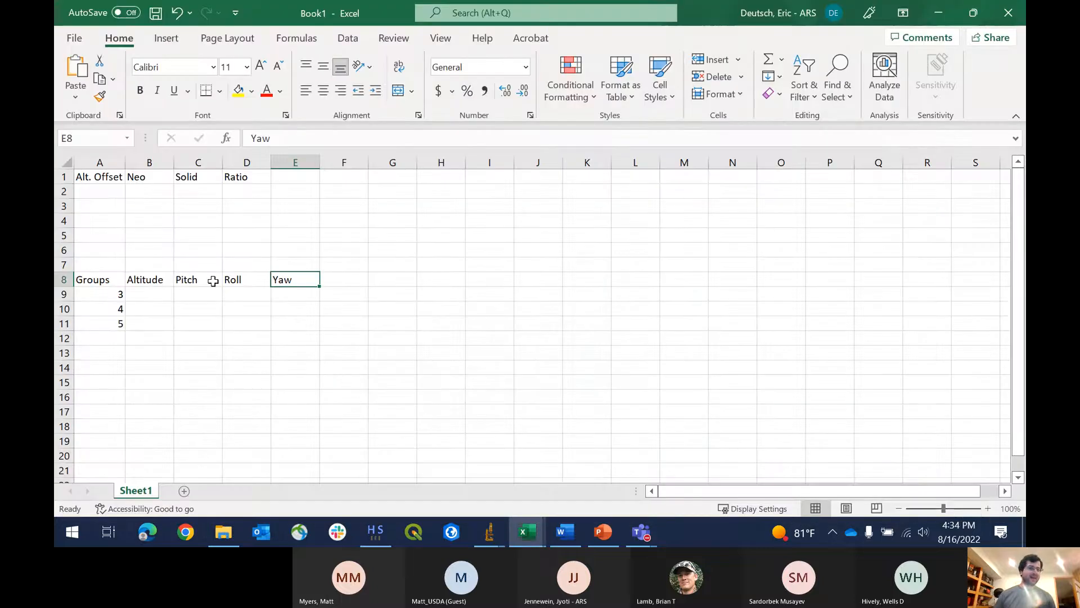
pyautogui.click(113, 193)
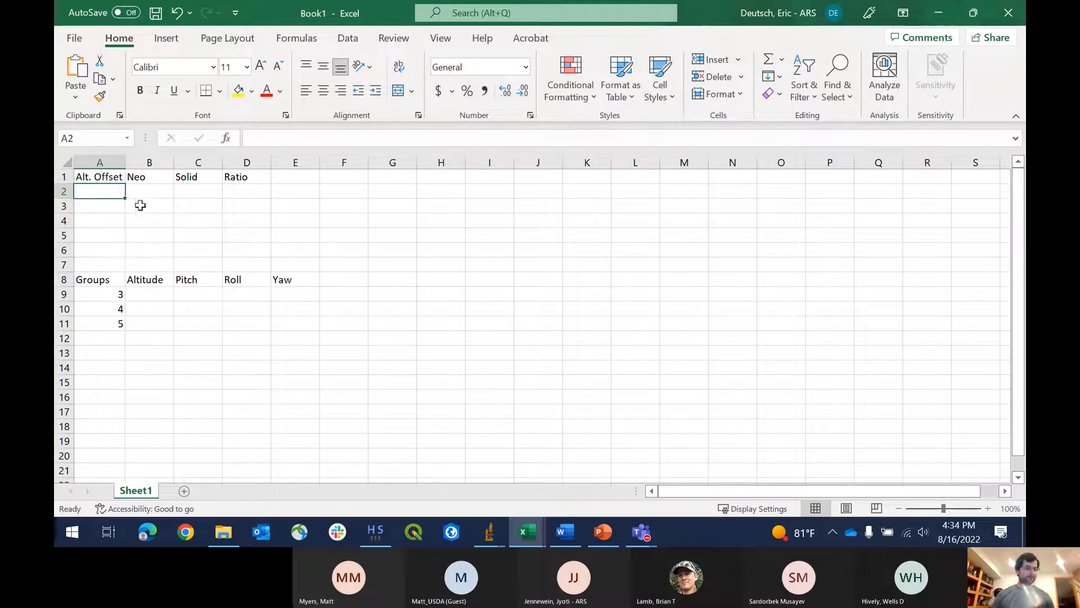
pyautogui.click(118, 176)
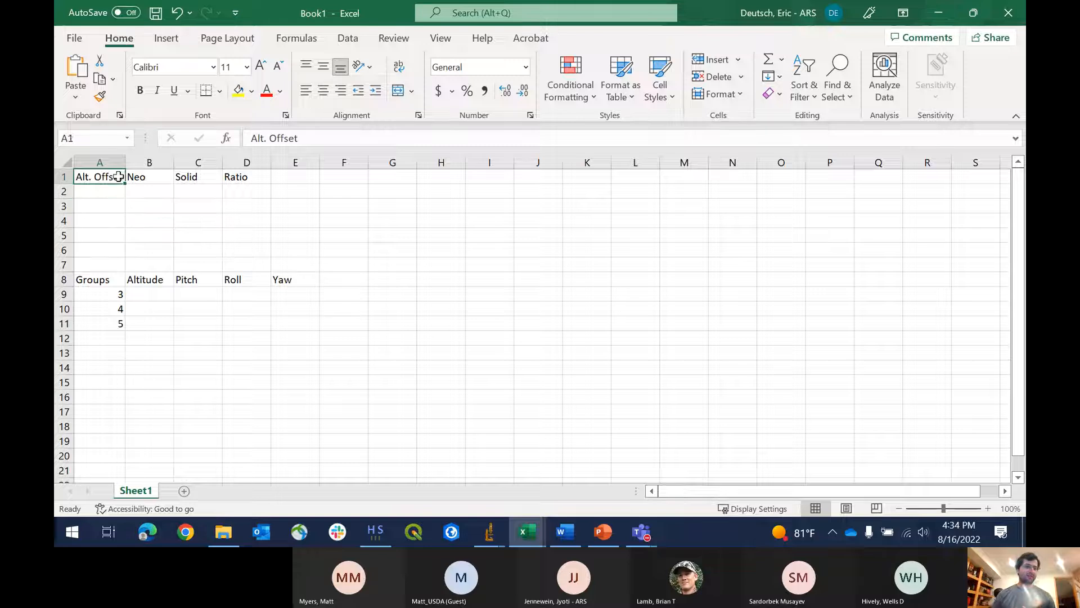
pyautogui.moveTo(118, 176); pyautogui.dragTo(236, 173)
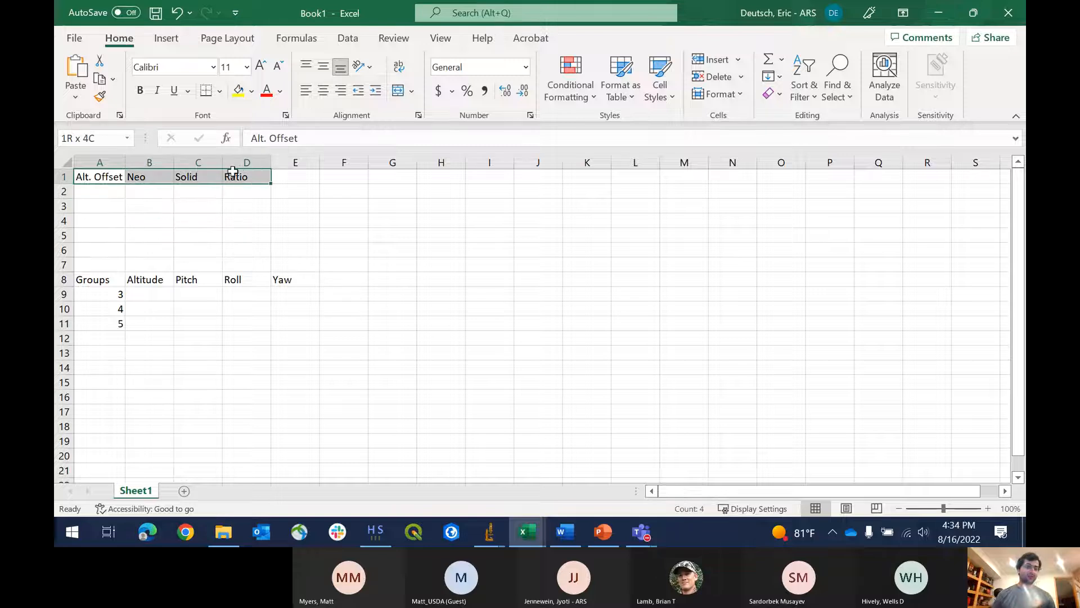
pyautogui.click(90, 191)
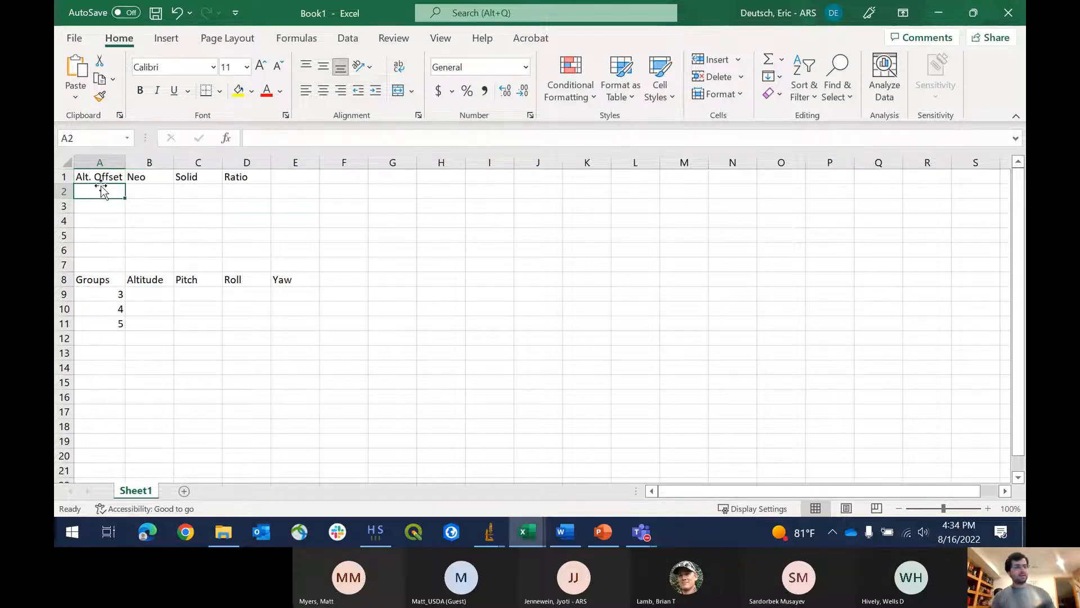
pyautogui.write('7')
pyautogui.press('Tab')
pyautogui.click(101, 189)
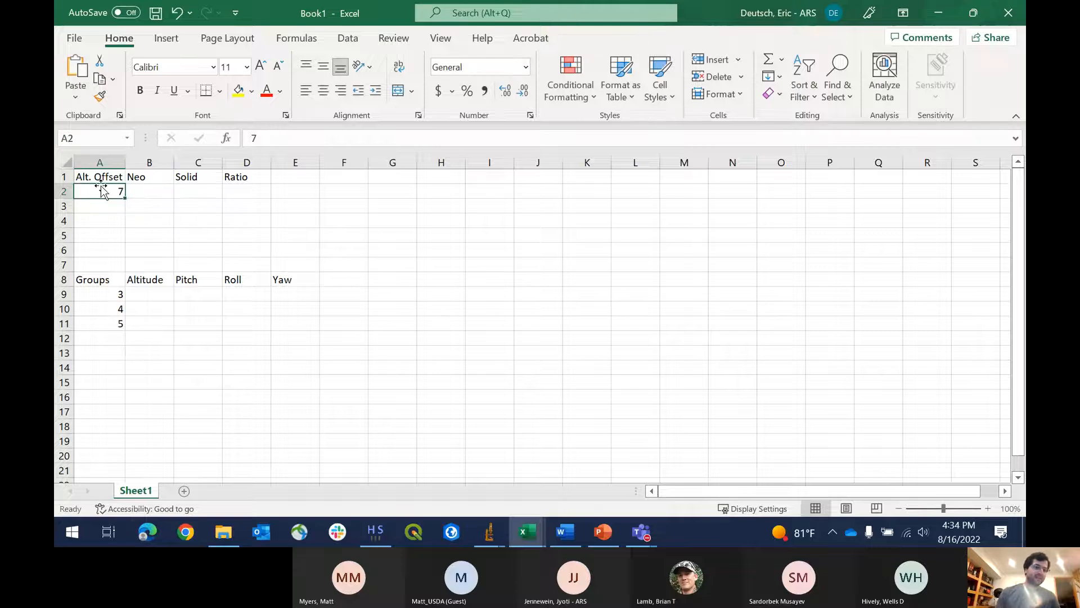
pyautogui.press('Up')
pyautogui.press('Right')
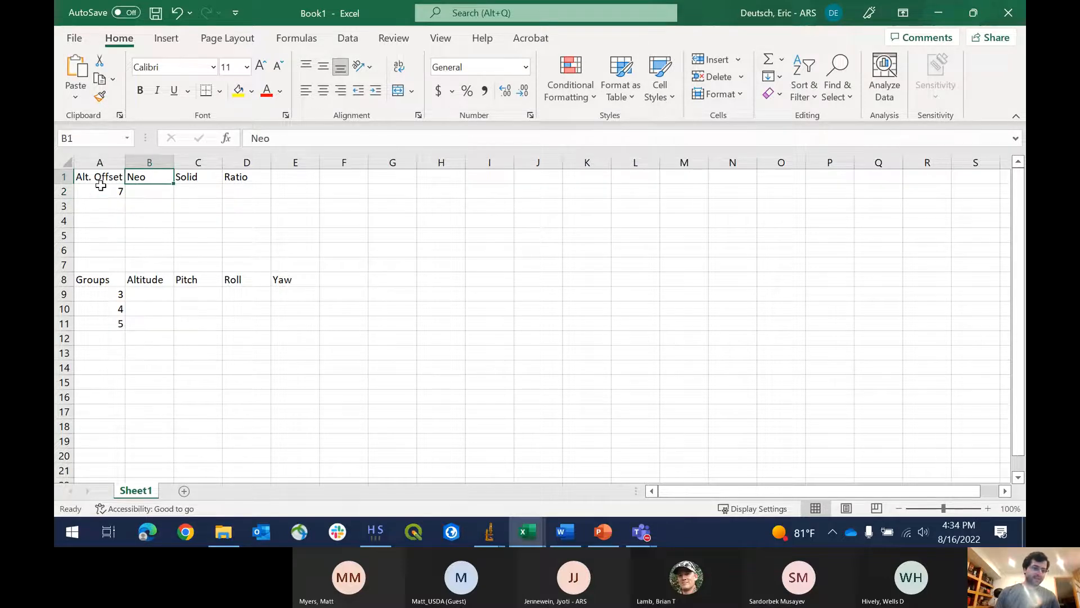
pyautogui.press('Right')
pyautogui.press('Left')
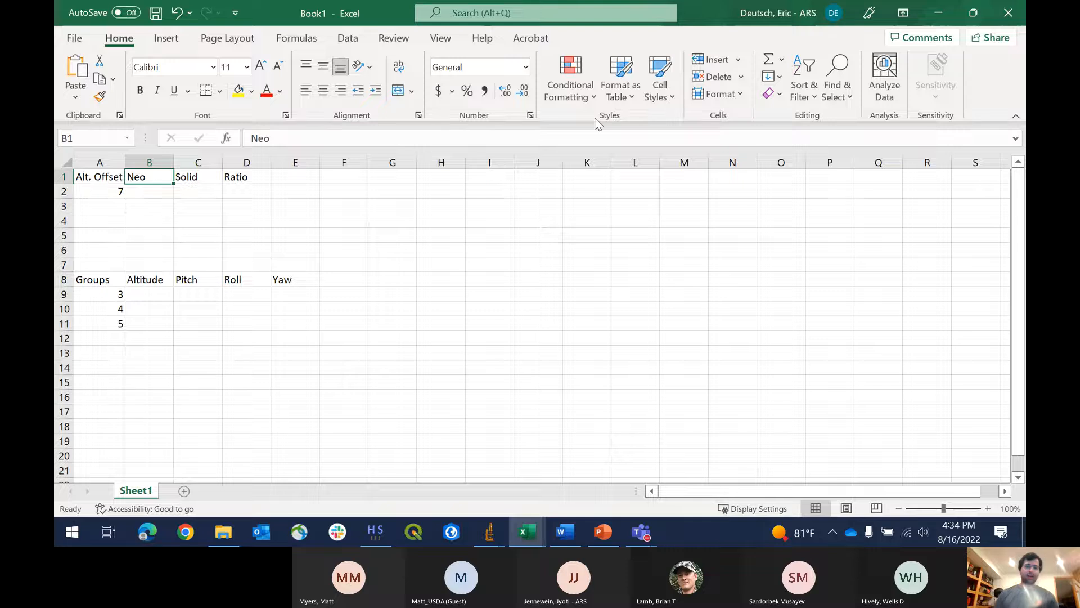
# Step: Position the workbook as a smaller window over the ImageJ image and enter 113 under Solid in cell C2
pyautogui.moveTo(643, 23); pyautogui.dragTo(550, 505)
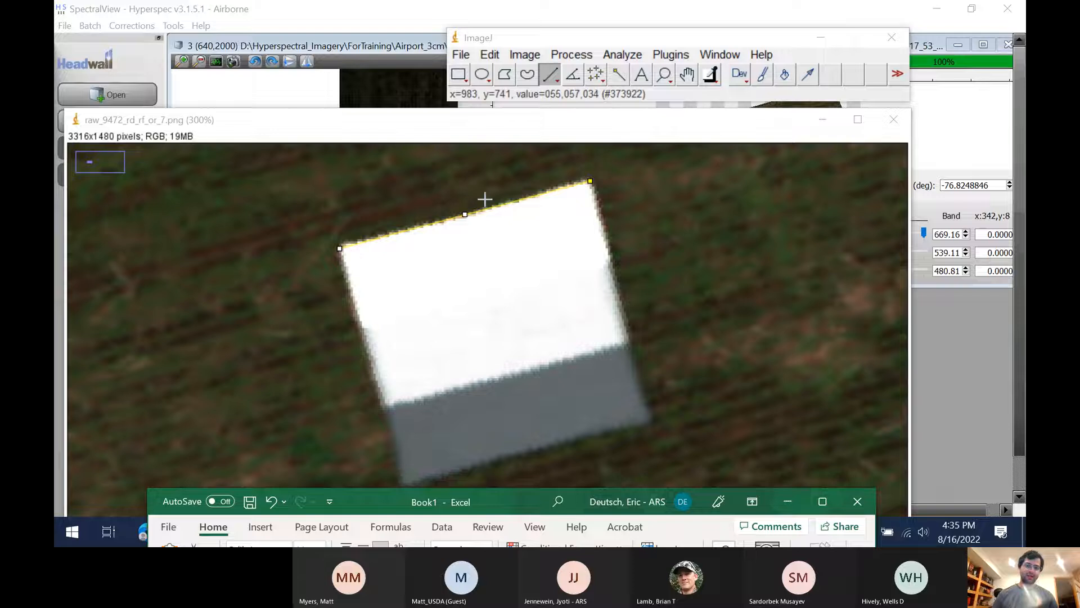
pyautogui.moveTo(378, 498); pyautogui.dragTo(411, 0)
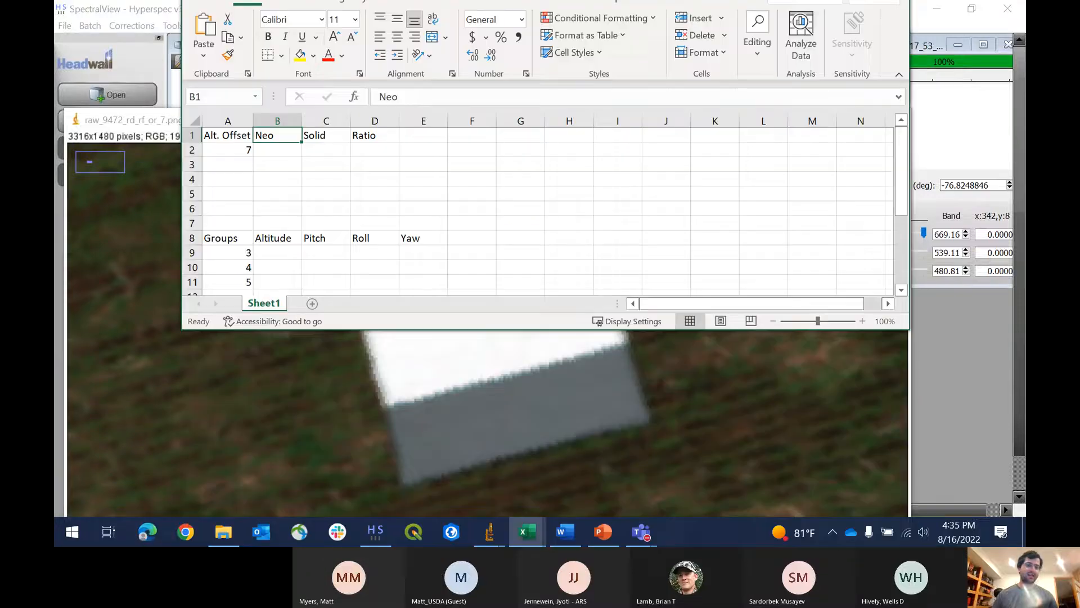
pyautogui.click(311, 154)
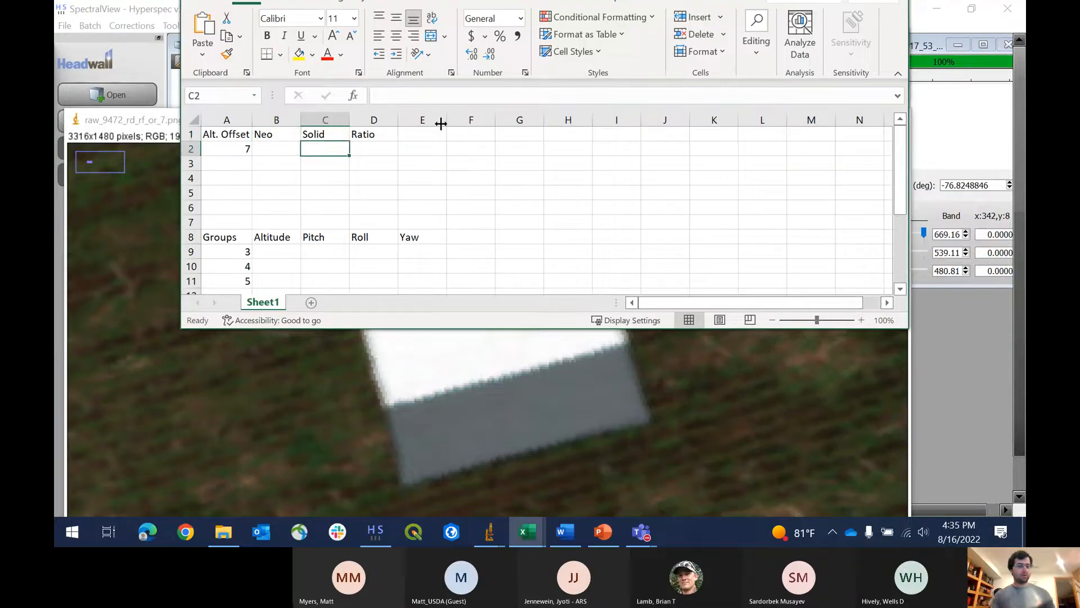
pyautogui.write('113')
pyautogui.press('Tab')
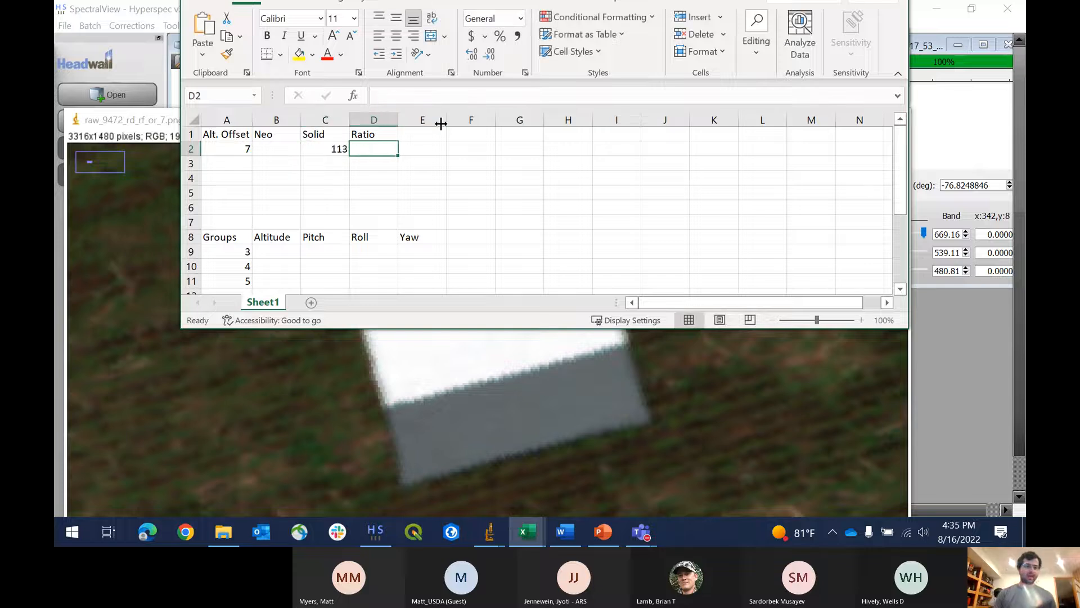
# Step: Enter the formula =B2/C2 under Ratio in cell D2 to divide the Neo length by the Solid length
pyautogui.press('Left')
pyautogui.press('Right')
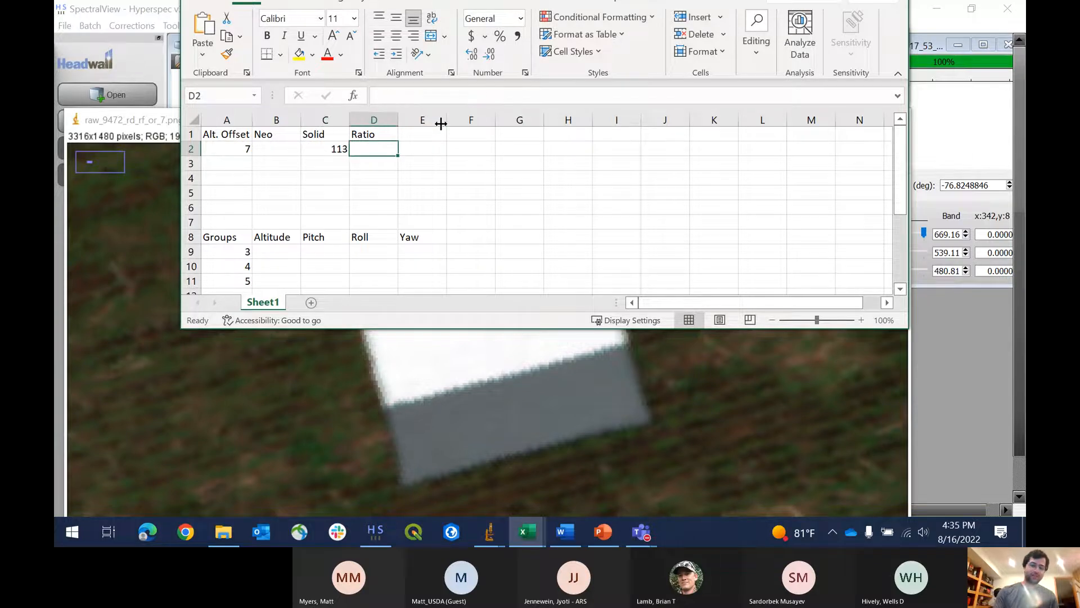
pyautogui.write('=')
pyautogui.press('Left')
pyautogui.press('Left')
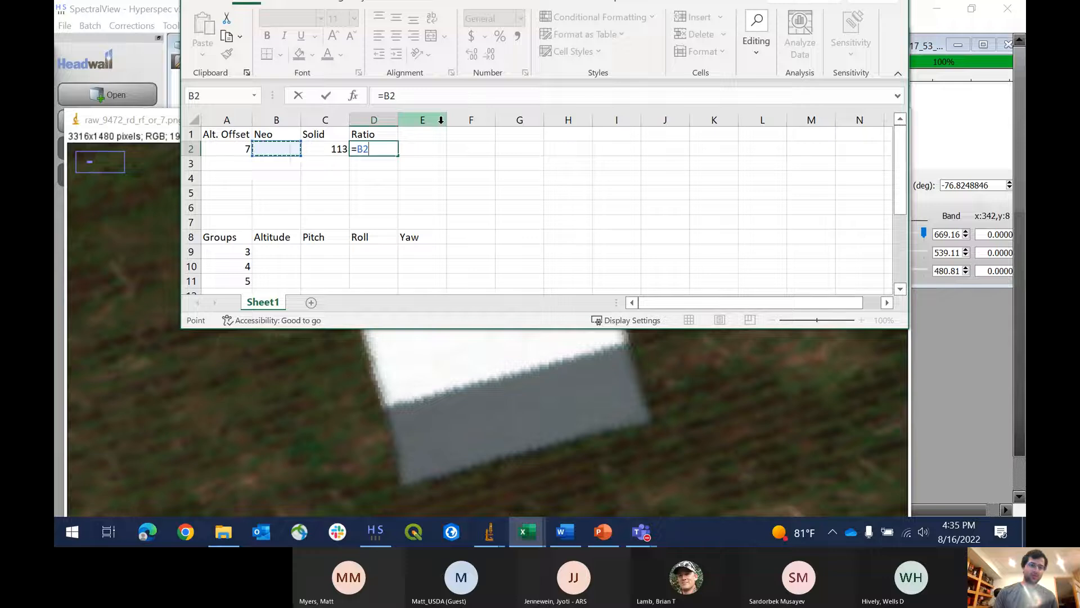
pyautogui.write('/')
pyautogui.press('Left')
pyautogui.press('Return')
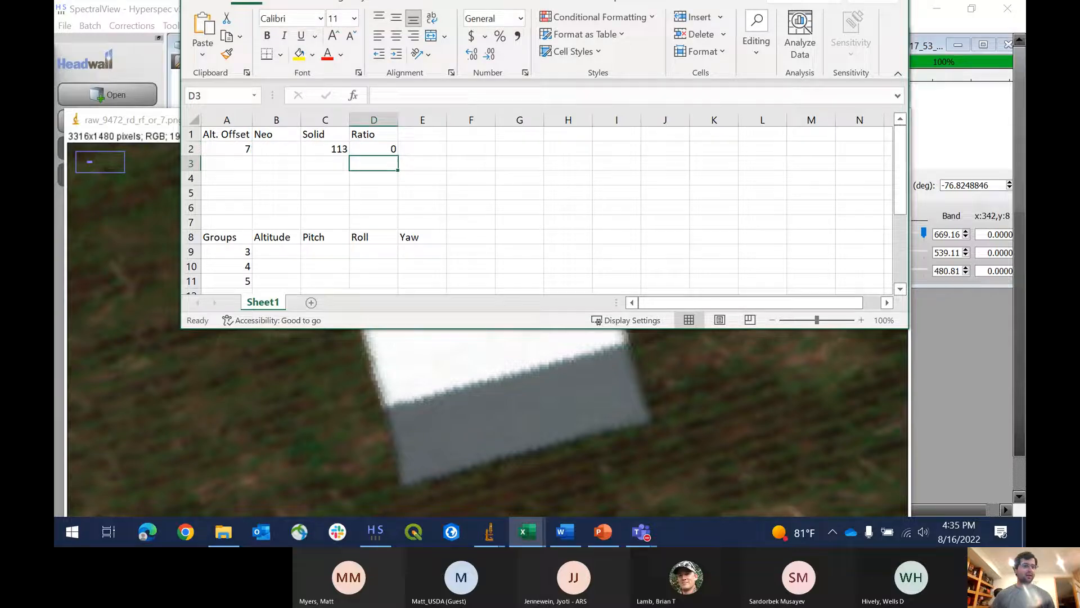
# Step: Return to ImageJ and measure the panel's left side with a straight line from its upper-left corner to its lower-left corner
pyautogui.click(142, 121)
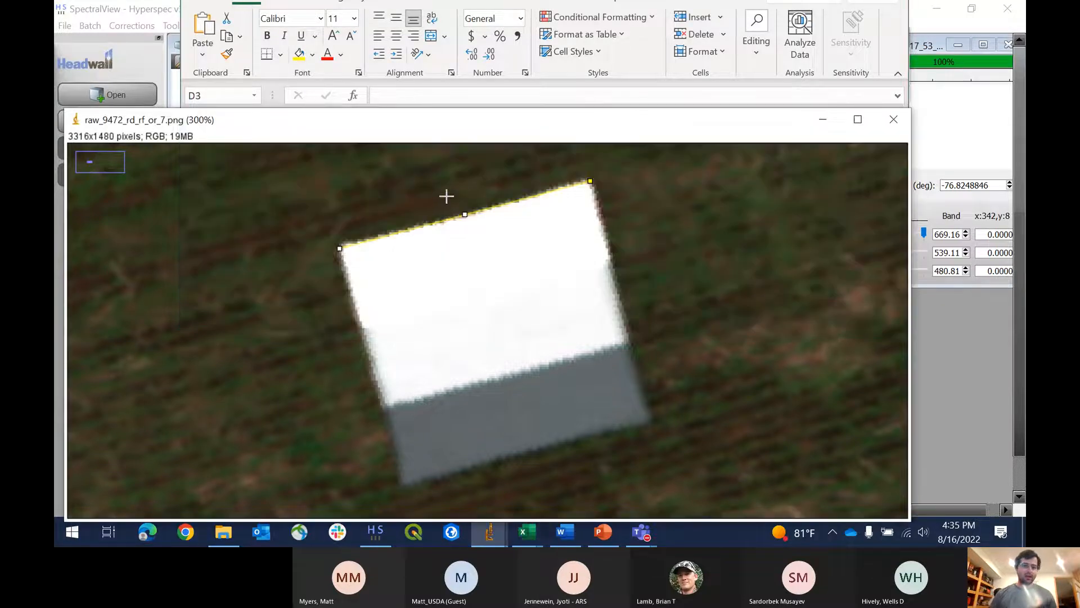
pyautogui.click(330, 304)
pyautogui.moveTo(336, 246); pyautogui.dragTo(403, 486)
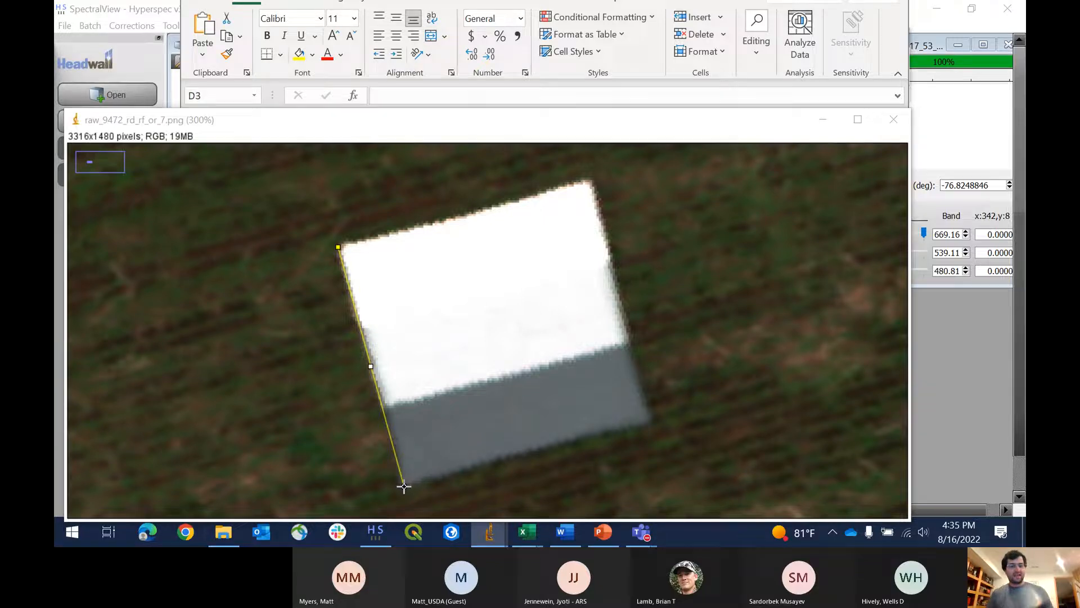
pyautogui.hotkey('alt', 'Tab')
pyautogui.press('Tab')
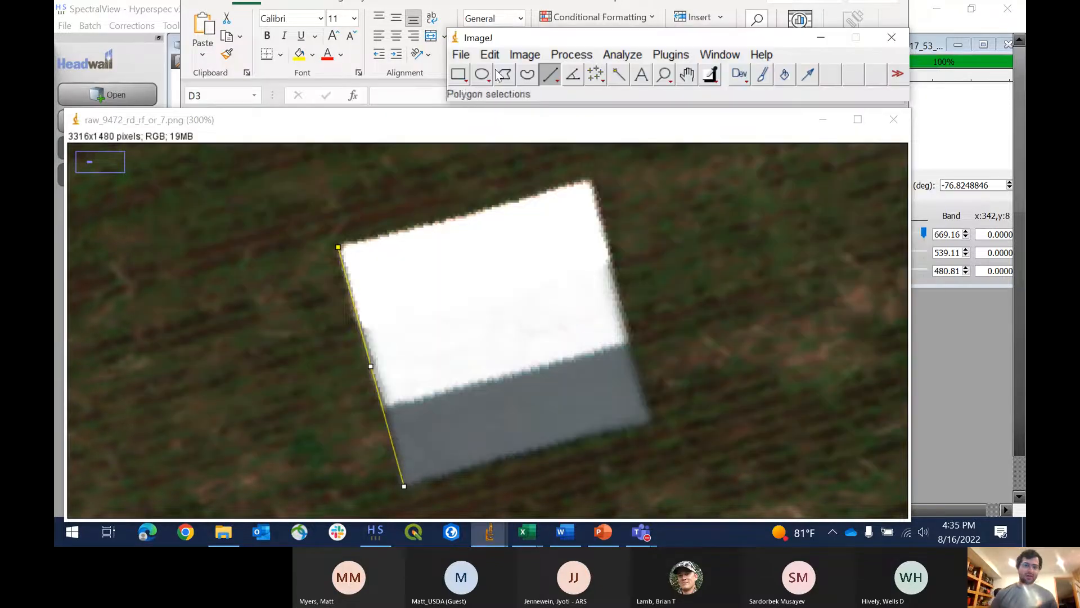
pyautogui.moveTo(350, 120); pyautogui.dragTo(369, 133)
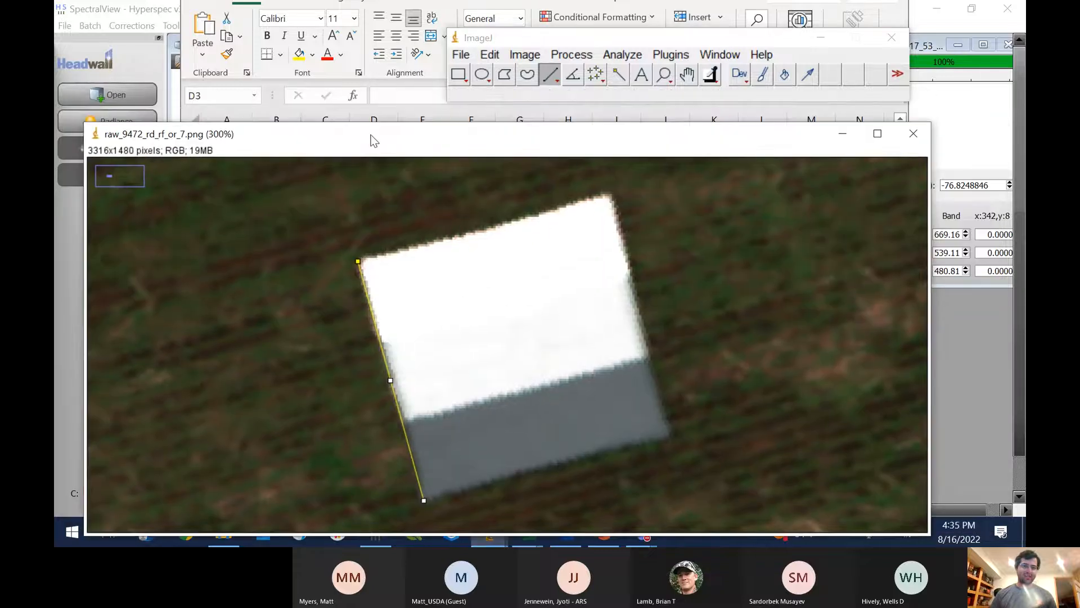
pyautogui.moveTo(492, 37); pyautogui.dragTo(496, 39)
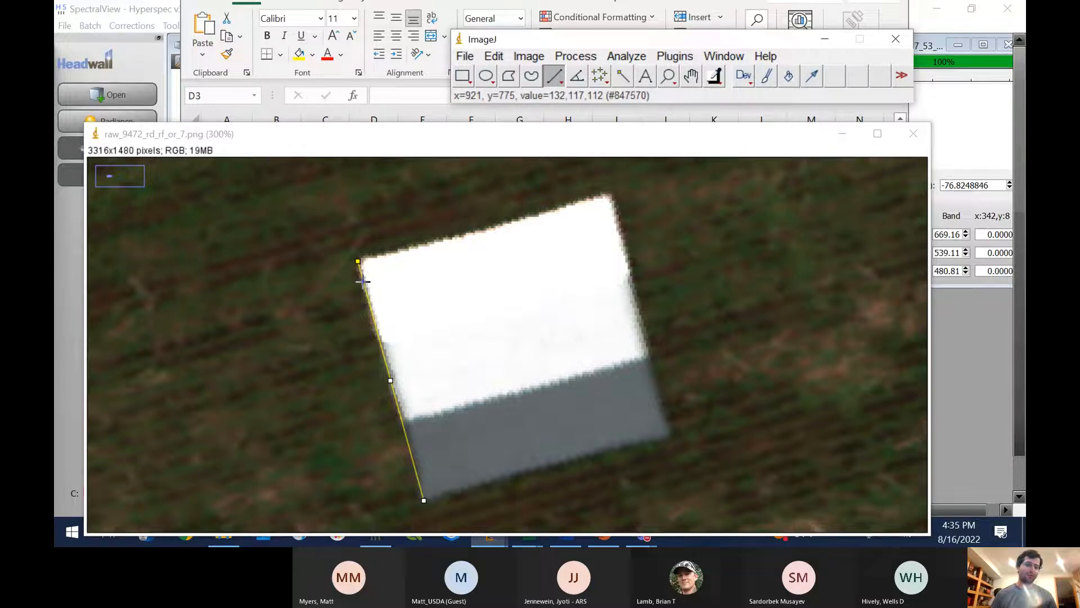
pyautogui.click(358, 259)
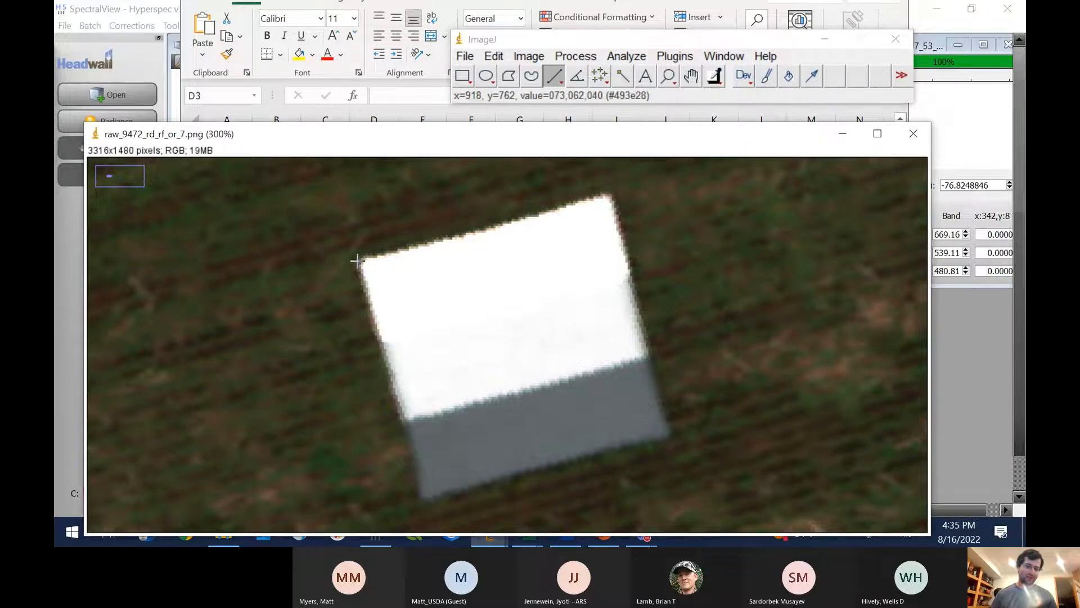
pyautogui.moveTo(358, 260); pyautogui.dragTo(425, 501)
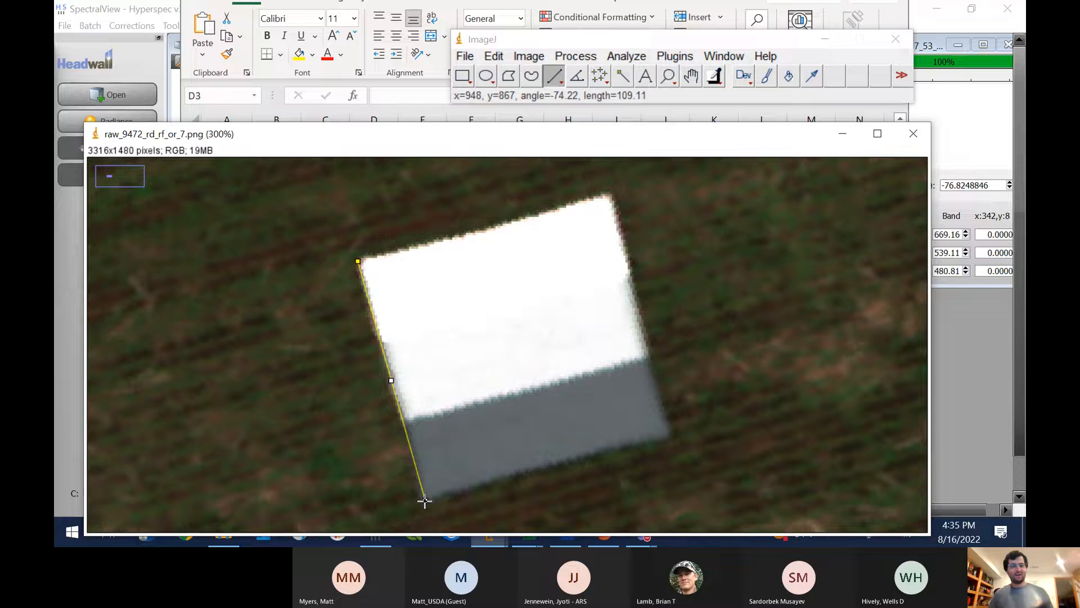
# Step: Switch back to the workbook, enter 109 under Neo in cell B2 and check the ratio for the altitude offset of 7
pyautogui.hotkey('alt', 'Tab')
pyautogui.hotkey('alt', 'Tab')
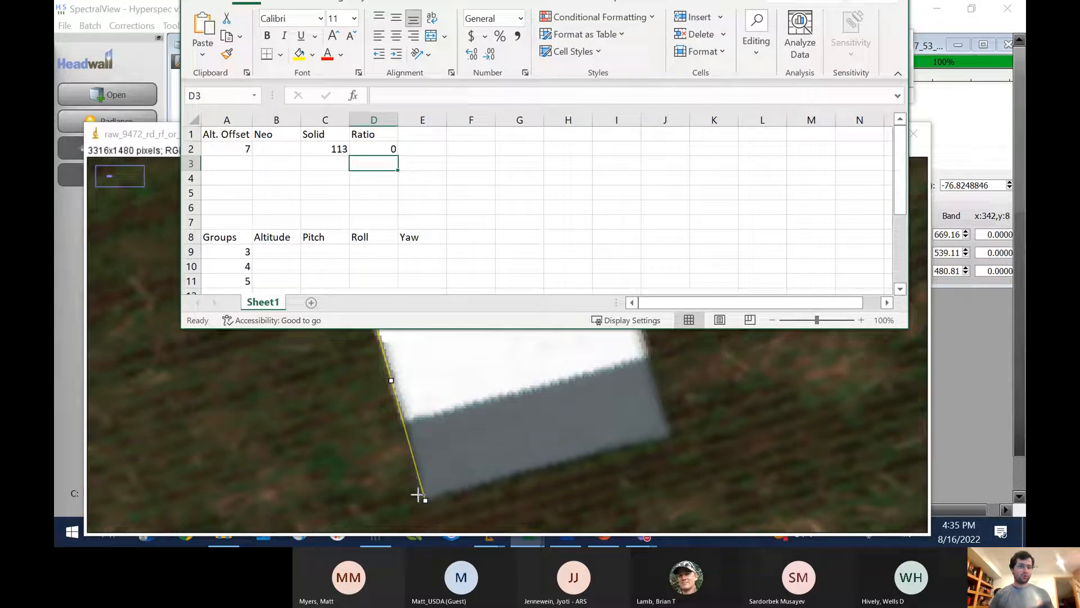
pyautogui.click(275, 150)
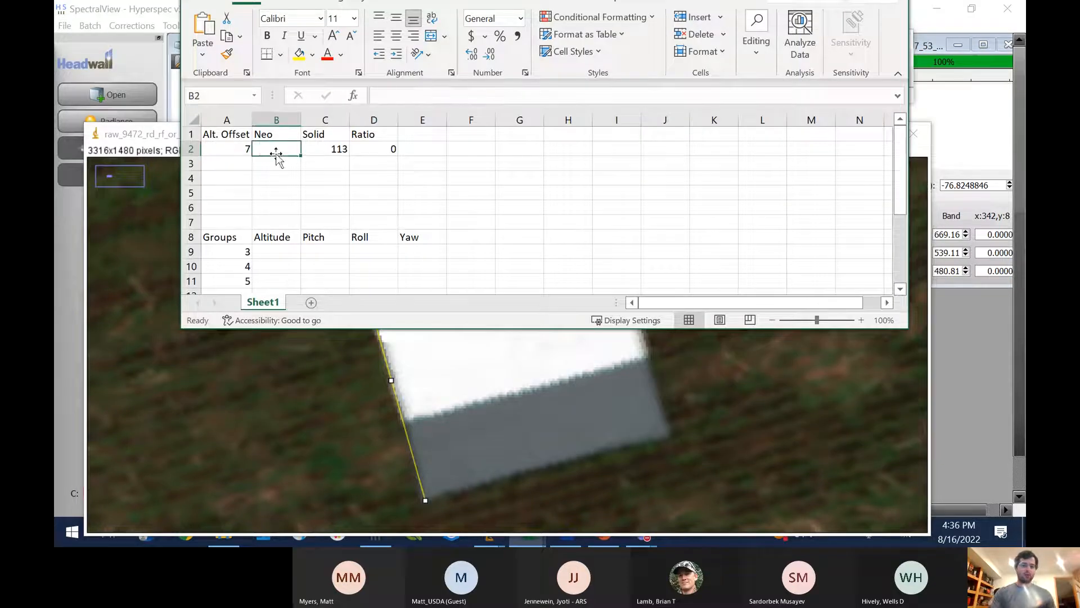
pyautogui.write('109')
pyautogui.press('Return')
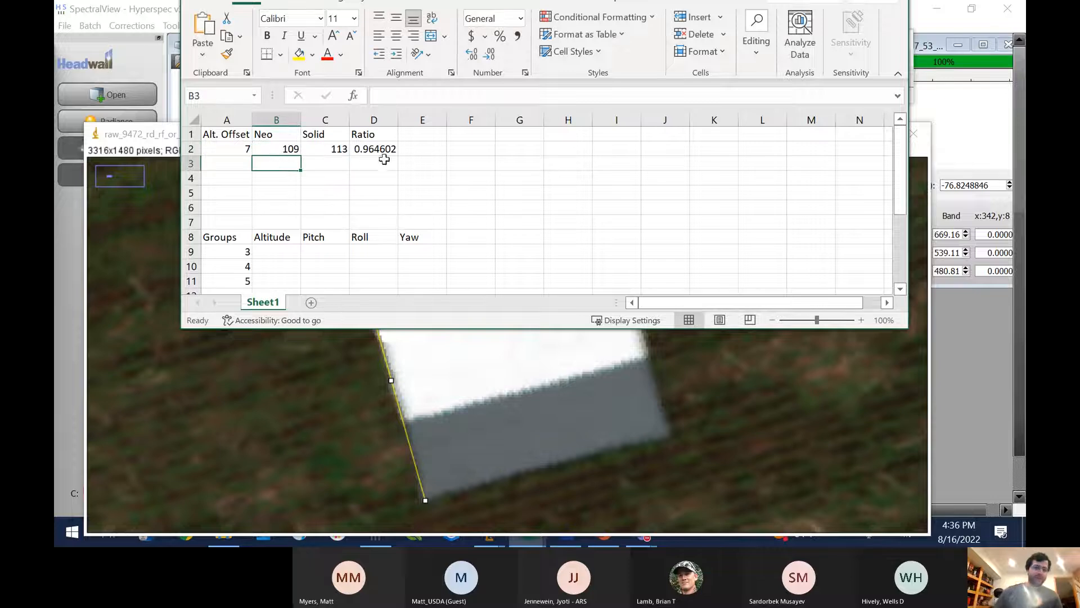
pyautogui.click(377, 153)
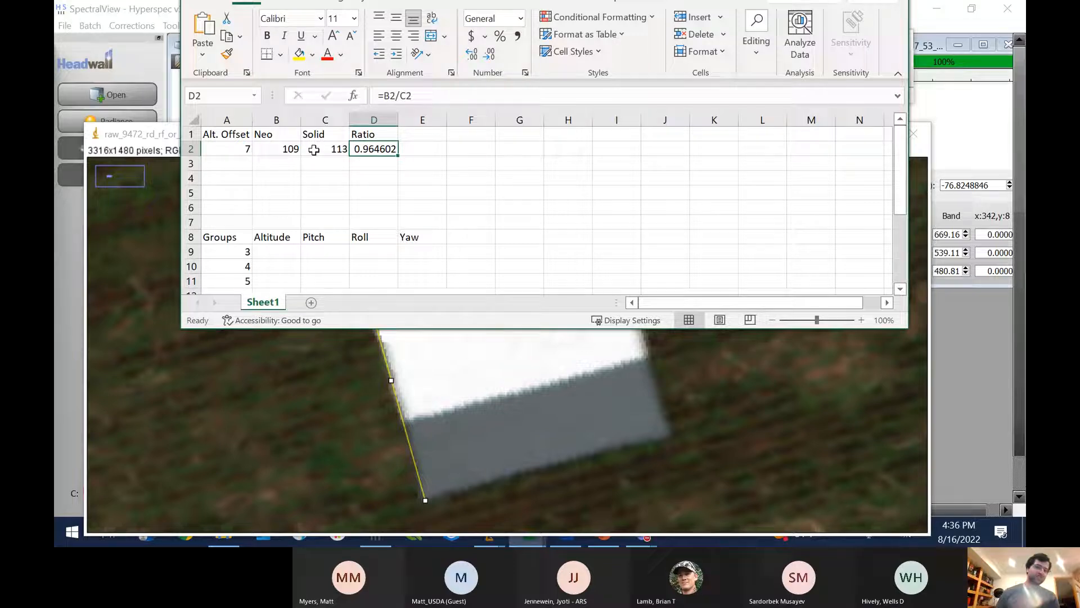
pyautogui.click(234, 152)
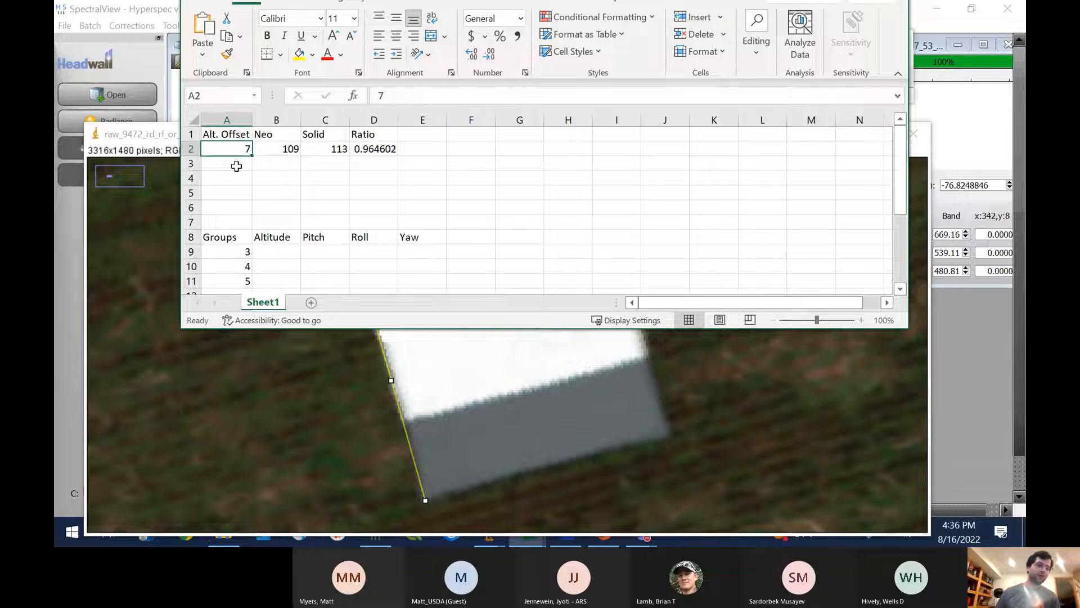
# Step: Close the raw_9472_rd_rf_or_7.png image in ImageJ and move the ImageJ window aside
pyautogui.click(151, 141)
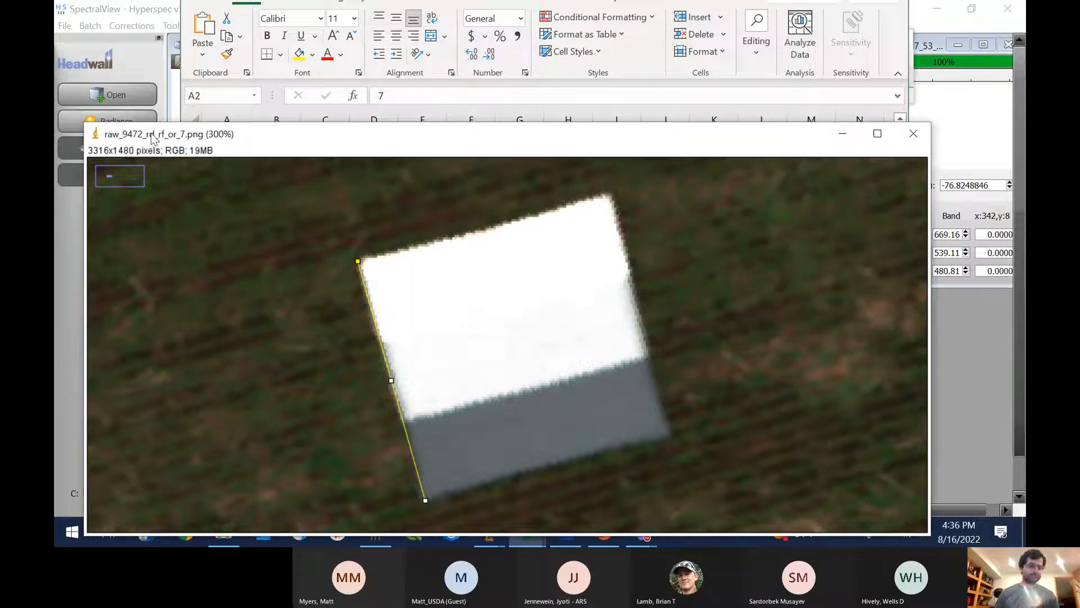
pyautogui.click(911, 137)
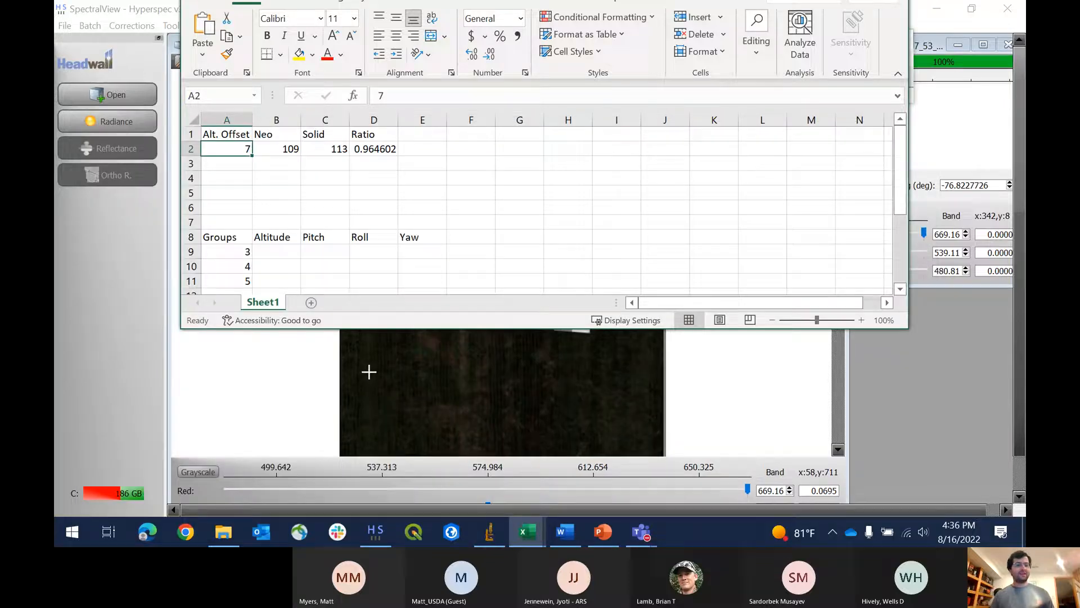
pyautogui.hotkey('alt', 'Tab')
pyautogui.moveTo(527, 42); pyautogui.dragTo(568, 42)
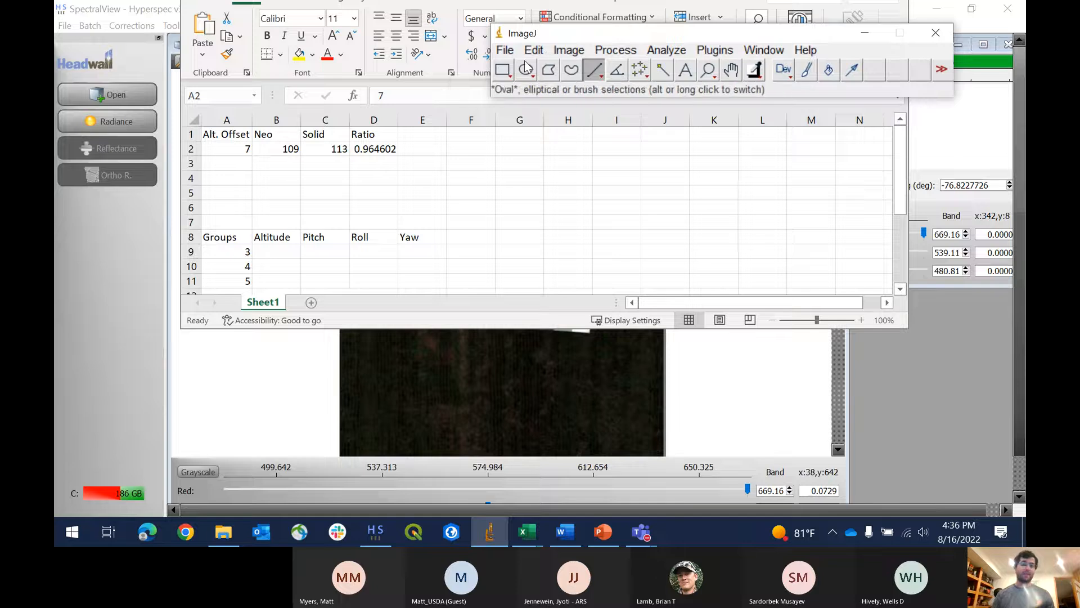
# Step: Switch to SpectralView, close the orthorectified image's window and reopen the Ortho Rectification dialog for raw_9472_rd_rf.hdr
pyautogui.click(231, 373)
pyautogui.click(209, 277)
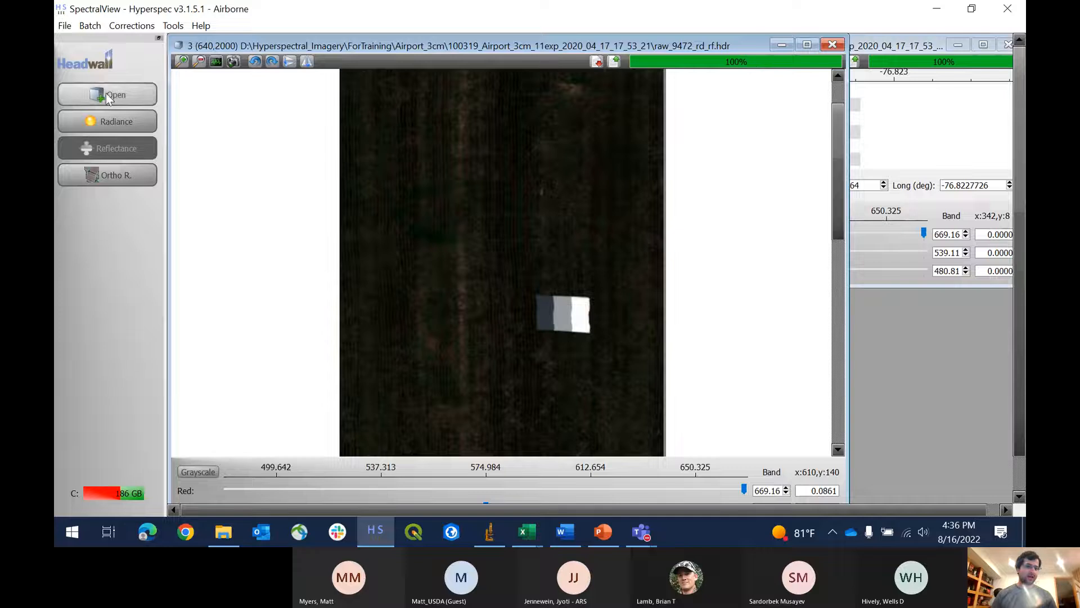
pyautogui.moveTo(540, 46); pyautogui.dragTo(495, 112)
pyautogui.moveTo(834, 45); pyautogui.dragTo(795, 87)
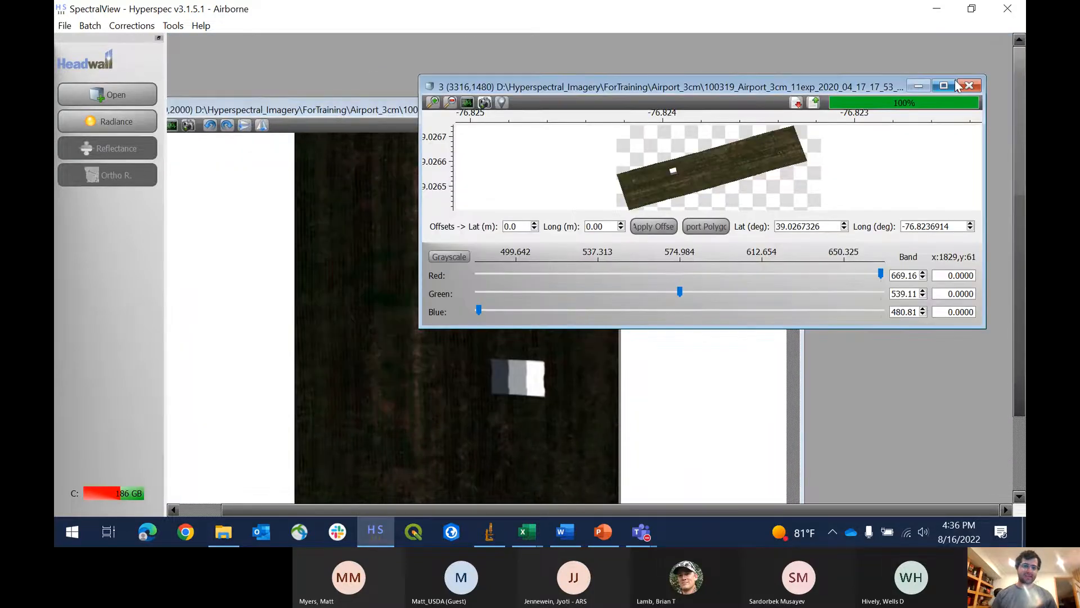
pyautogui.click(969, 86)
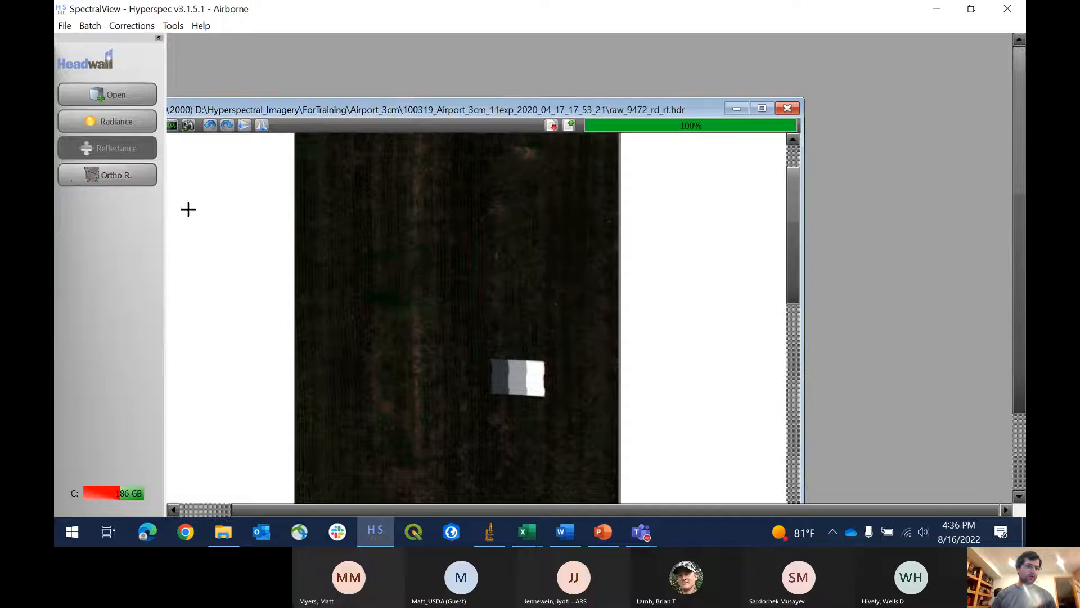
pyautogui.click(74, 170)
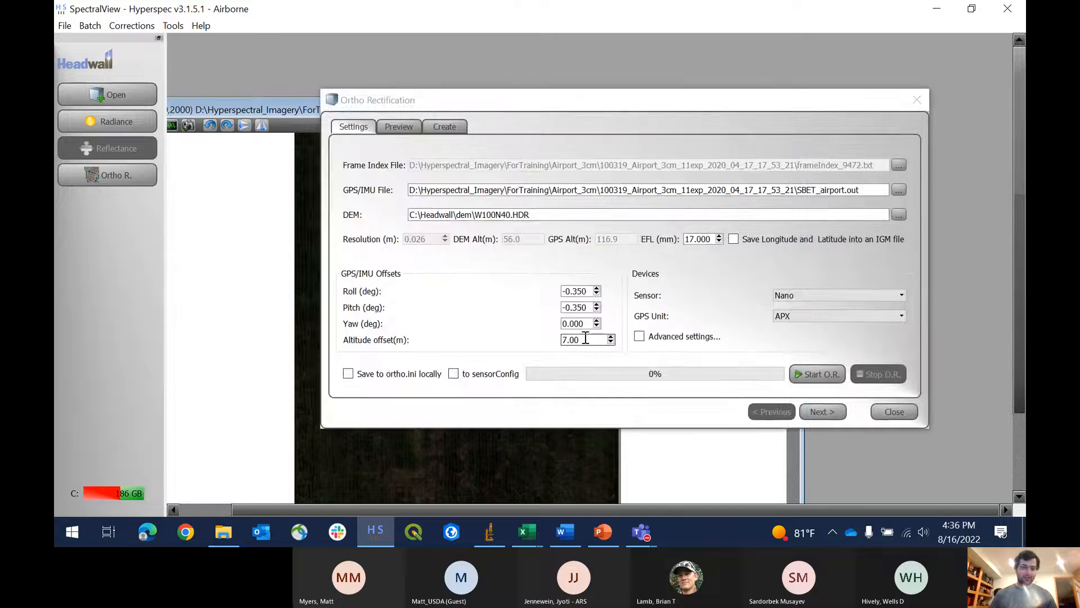
# Step: Switch to the Book1 workbook and review the Neo, Solid and Ratio values for the altitude offset of 7
pyautogui.moveTo(585, 339); pyautogui.dragTo(569, 339)
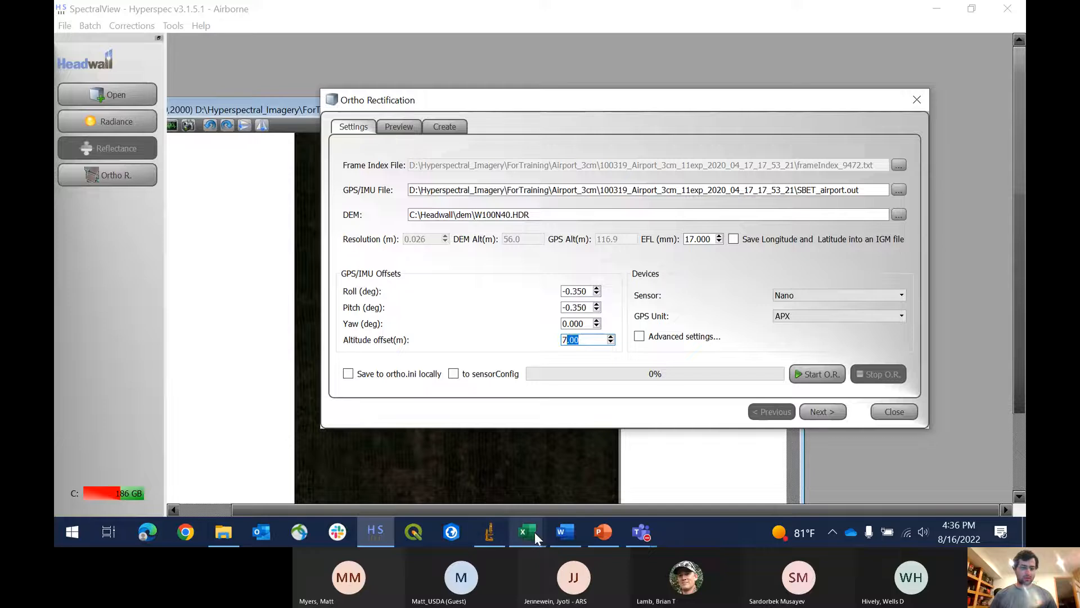
pyautogui.moveTo(534, 531)
pyautogui.click(385, 470)
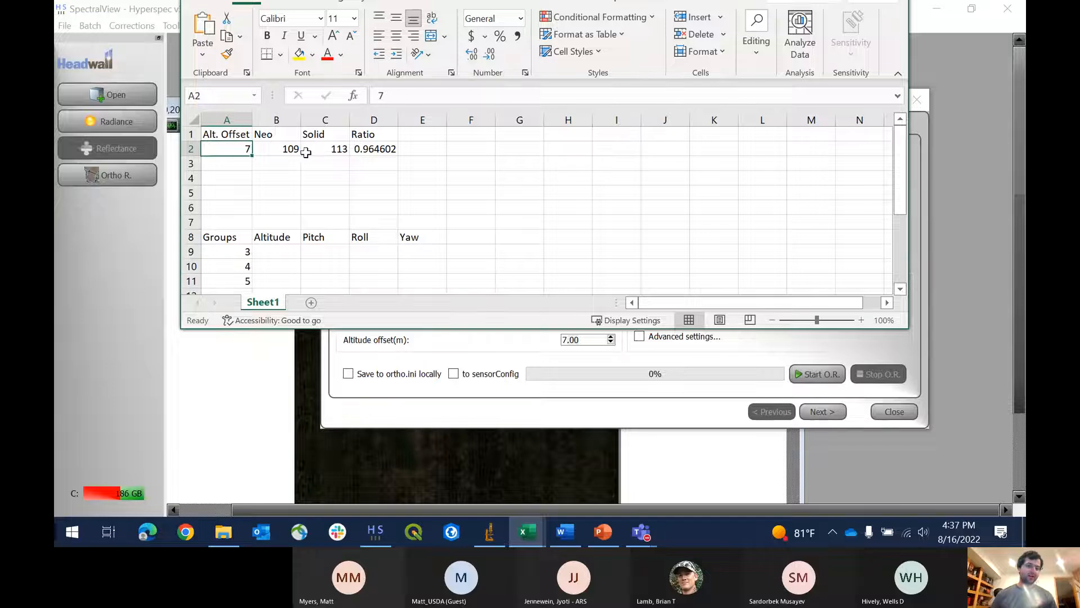
pyautogui.click(323, 153)
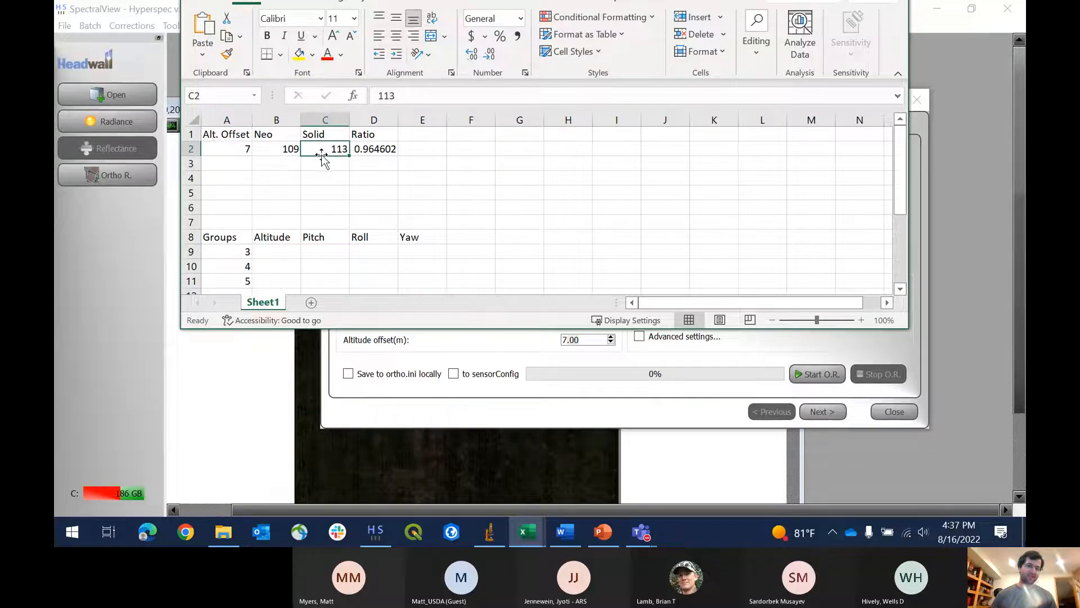
pyautogui.click(269, 150)
pyautogui.click(523, 192)
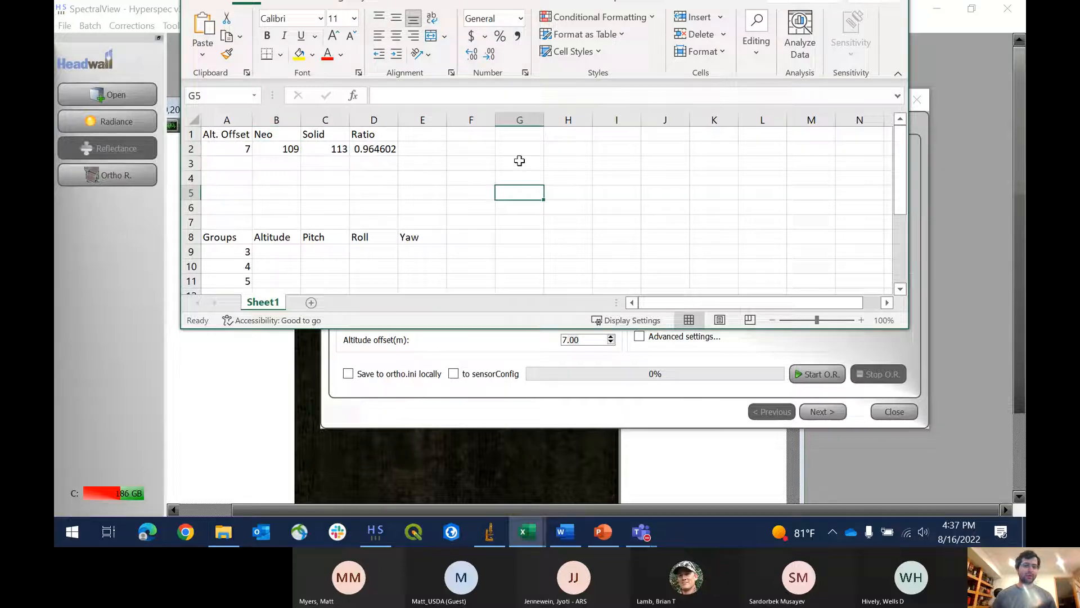
pyautogui.click(518, 162)
pyautogui.click(514, 150)
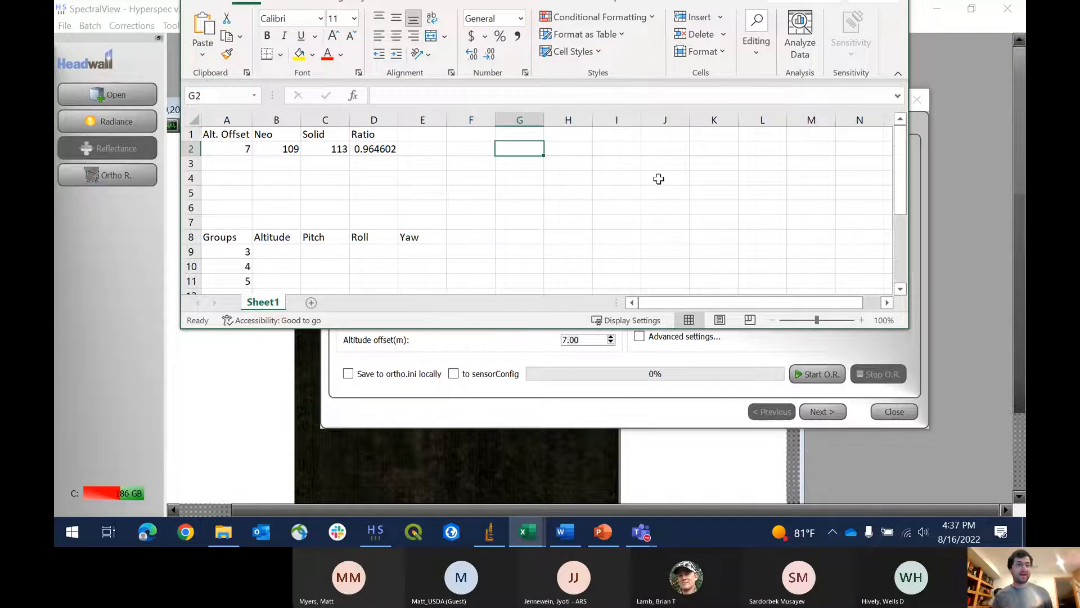
pyautogui.click(231, 149)
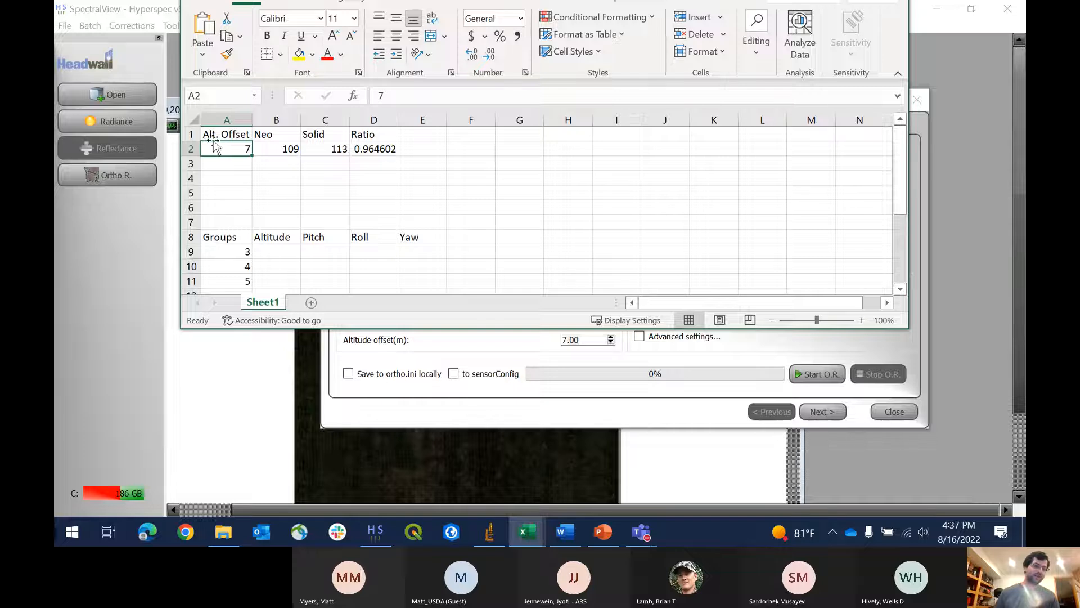
# Step: Switch back to SpectralView, set the altitude offset to 8.00 m, run the ortho rectification and show the advanced settings
pyautogui.click(122, 280)
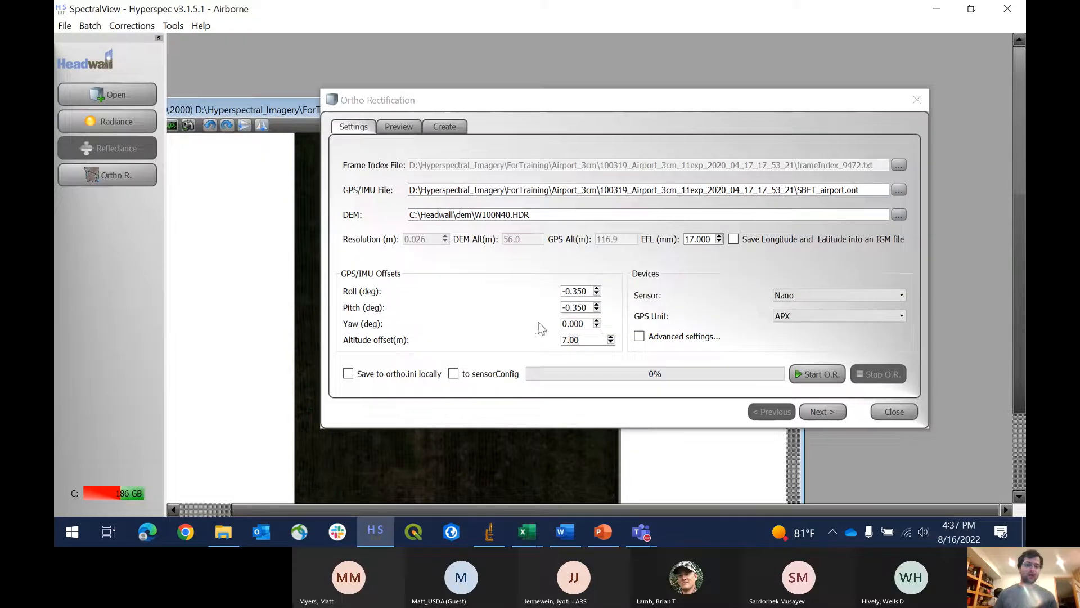
pyautogui.doubleClick(574, 340)
pyautogui.write('8')
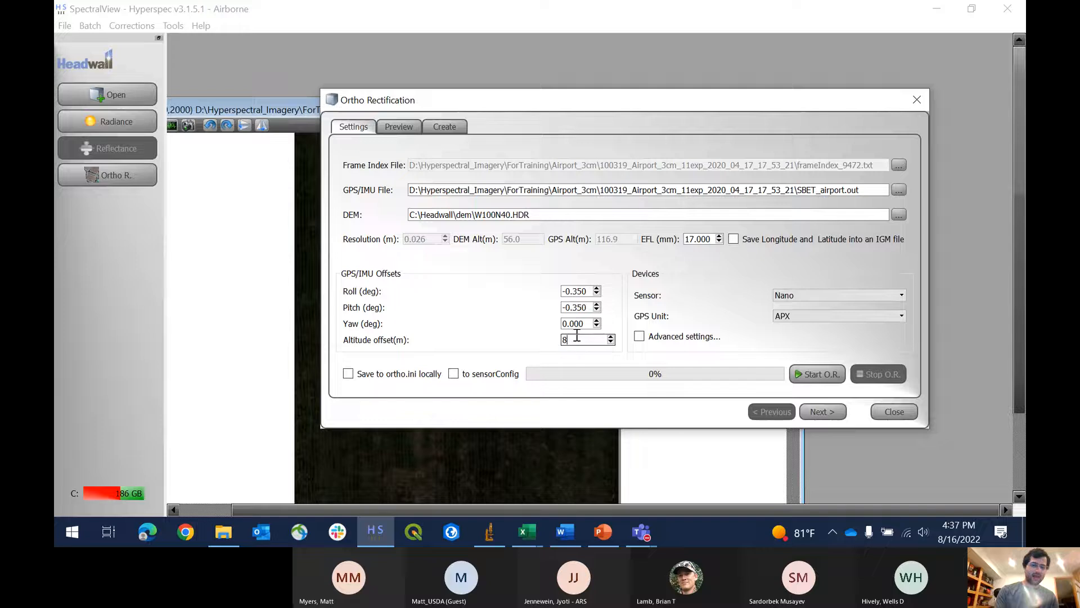
pyautogui.click(799, 372)
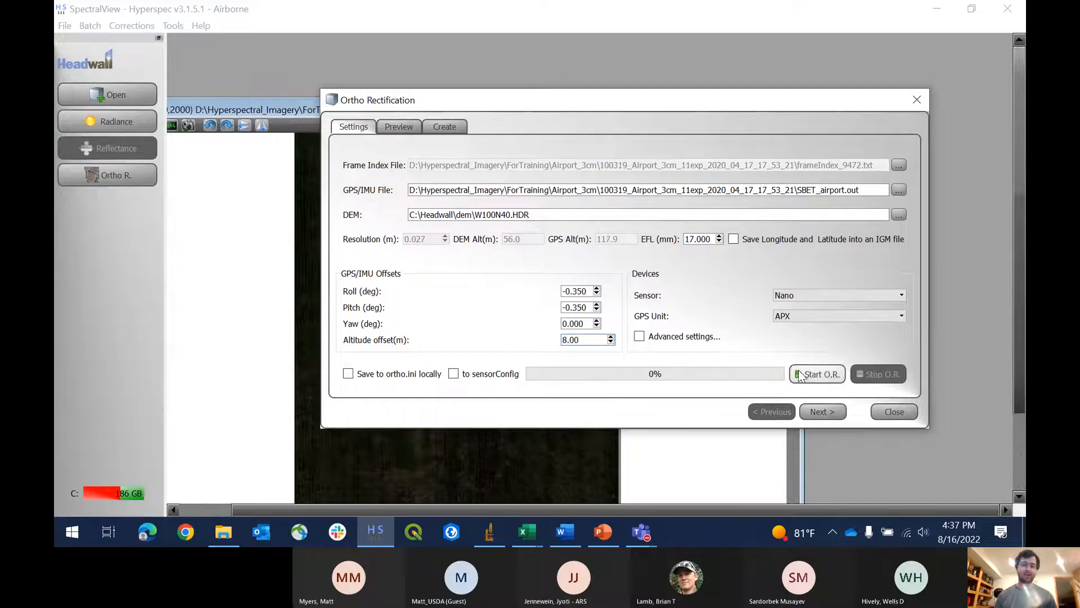
pyautogui.click(682, 337)
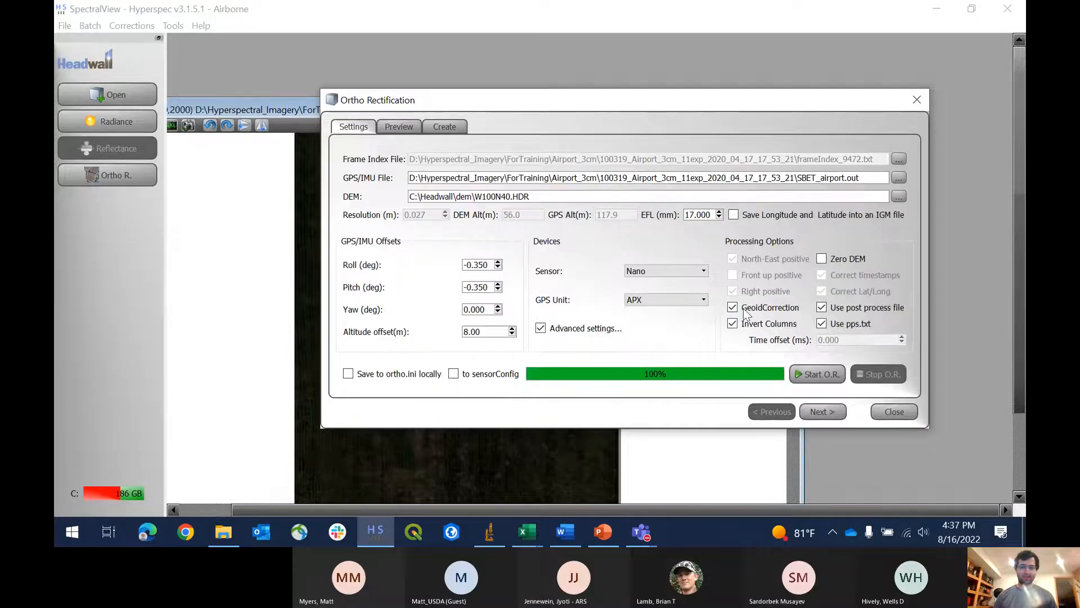
pyautogui.click(386, 377)
pyautogui.click(806, 376)
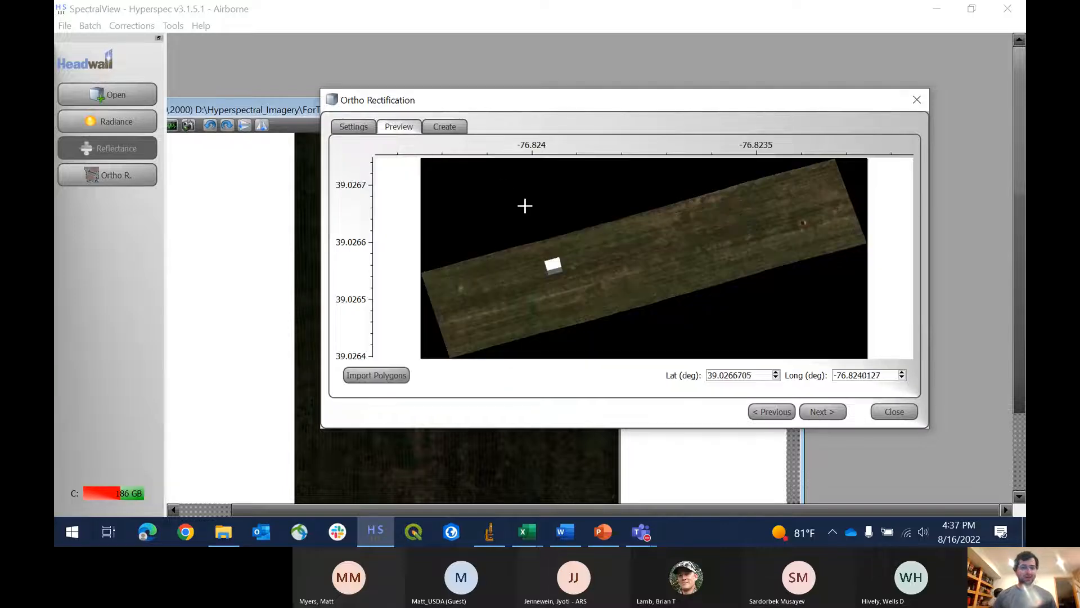
# Step: Create the orthorectified cube raw_9472_rd_rf_or with only the RGB wavelengths selected and open it
pyautogui.click(450, 131)
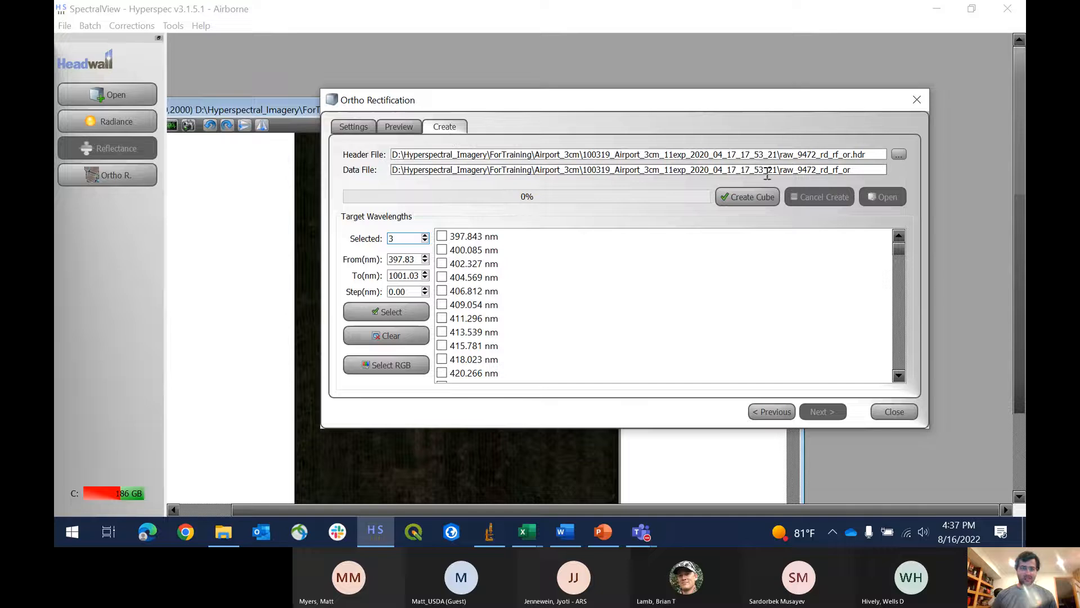
pyautogui.click(395, 360)
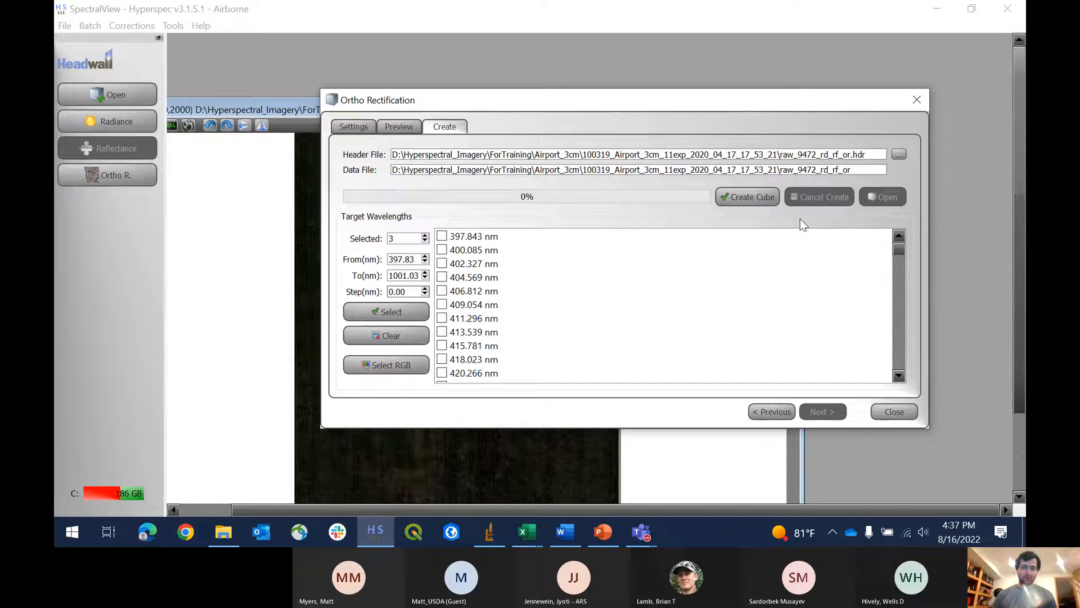
pyautogui.click(742, 197)
pyautogui.click(869, 196)
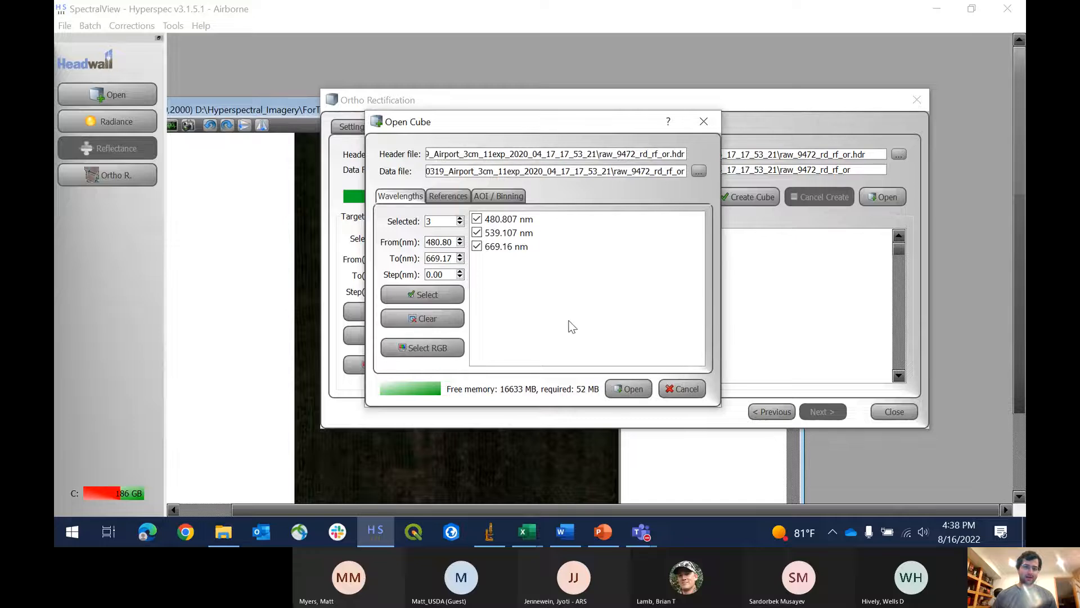
pyautogui.click(628, 388)
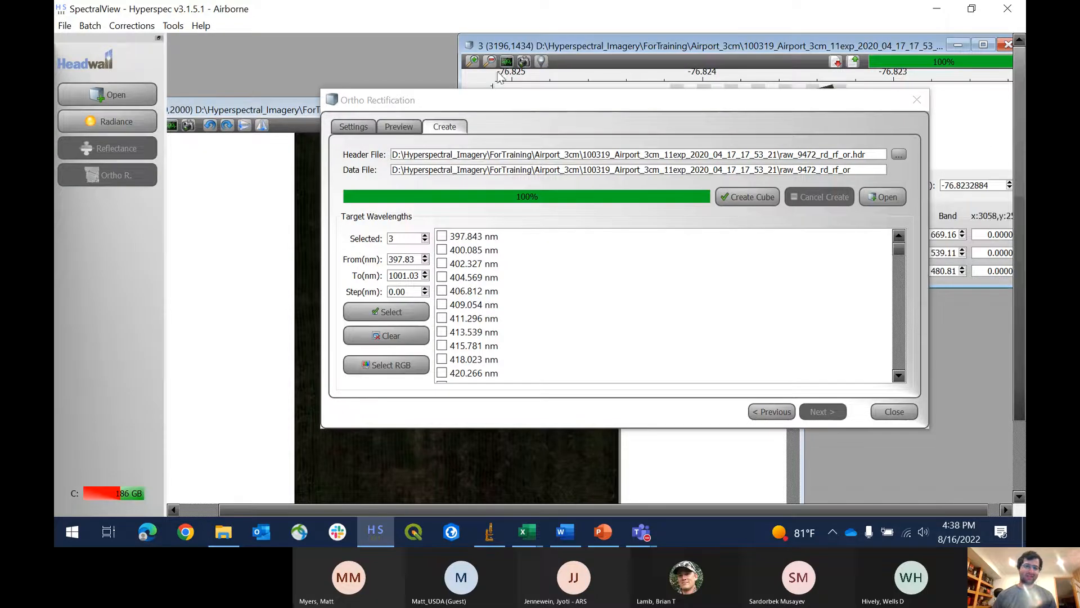
# Step: Save the orthorectified cube's image as raw_9472_rd_rf_or_8.png in the airport flight folder
pyautogui.click(523, 61)
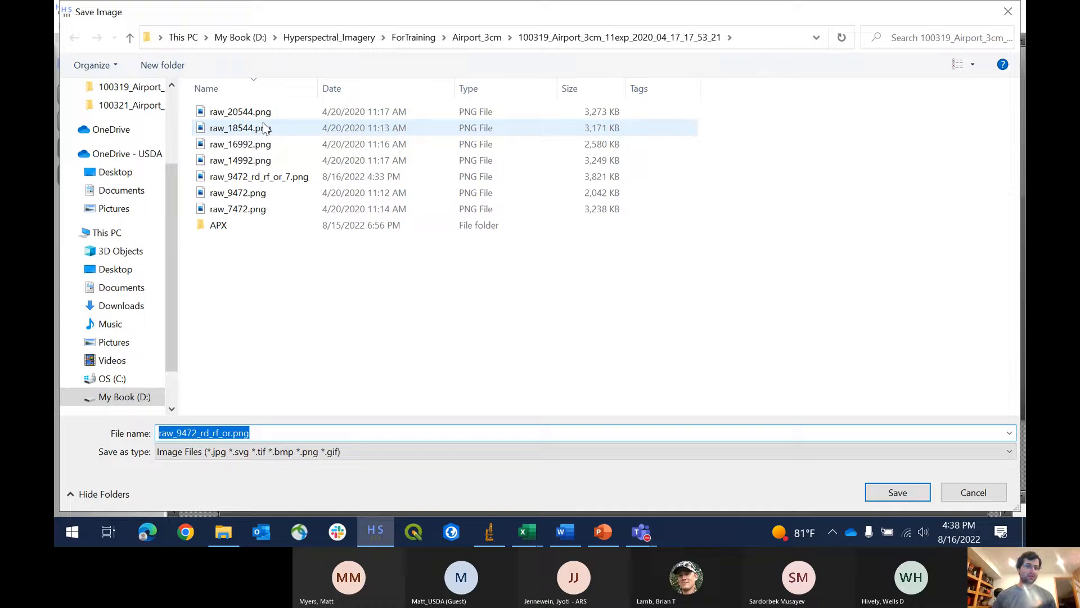
pyautogui.click(279, 176)
pyautogui.doubleClick(236, 434)
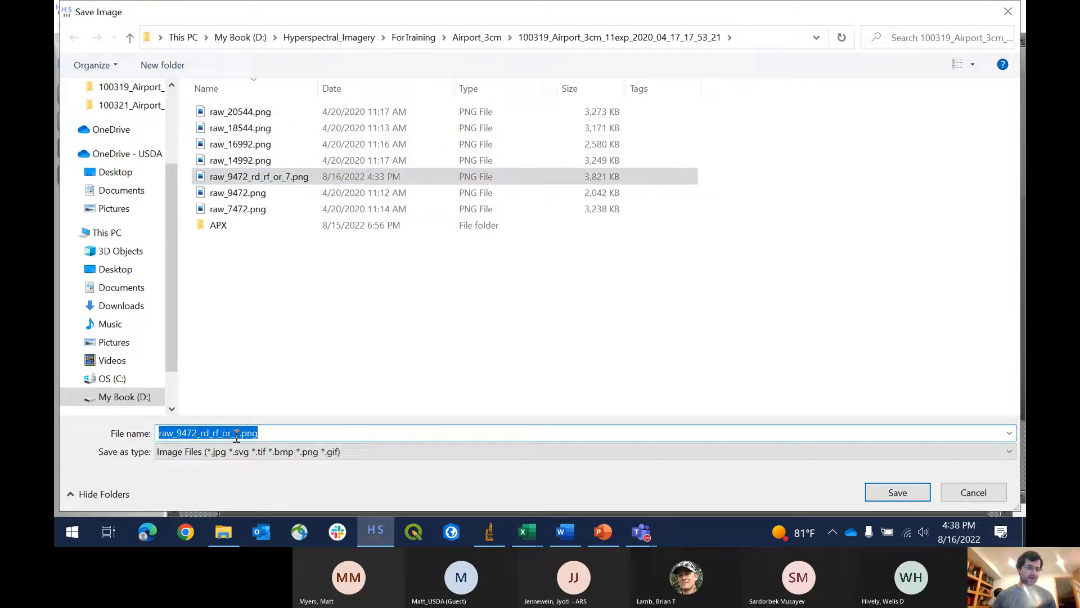
pyautogui.click(236, 434)
pyautogui.press('Delete')
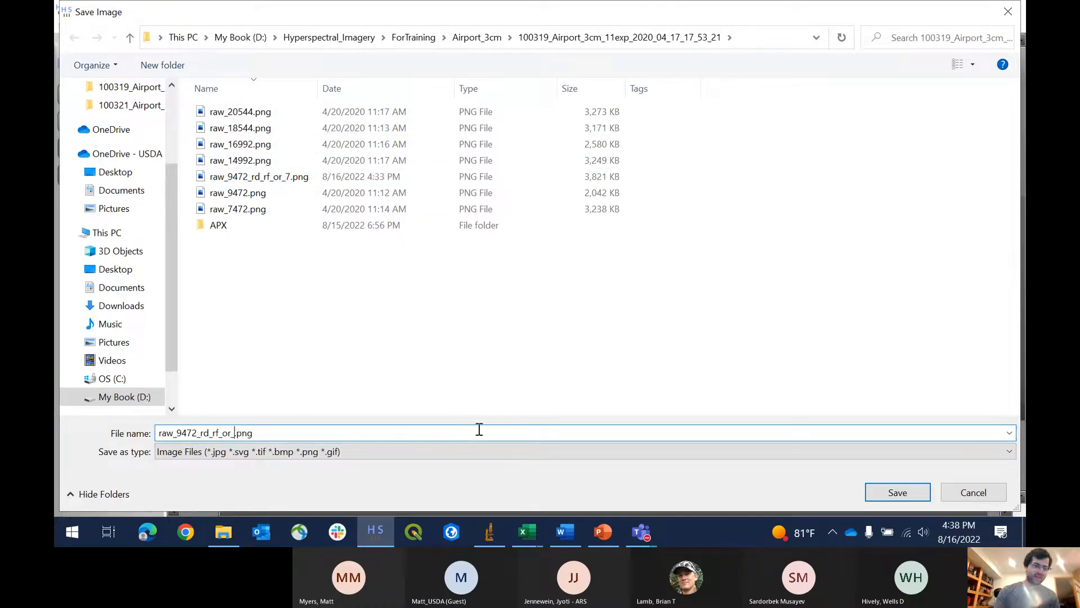
pyautogui.write('9')
pyautogui.press('BackSpace')
pyautogui.write('8')
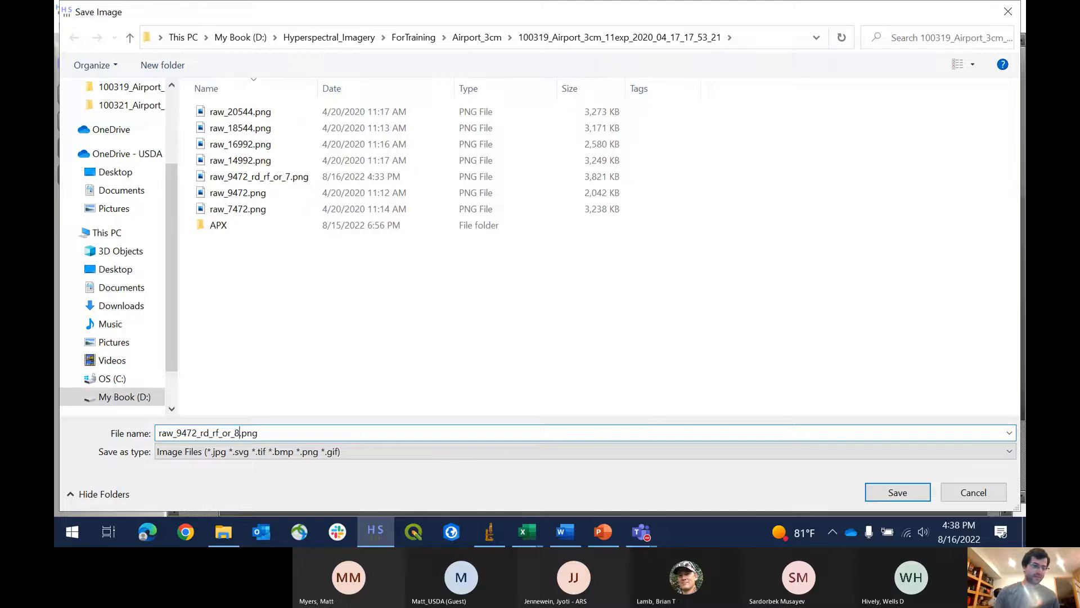
pyautogui.press('Return')
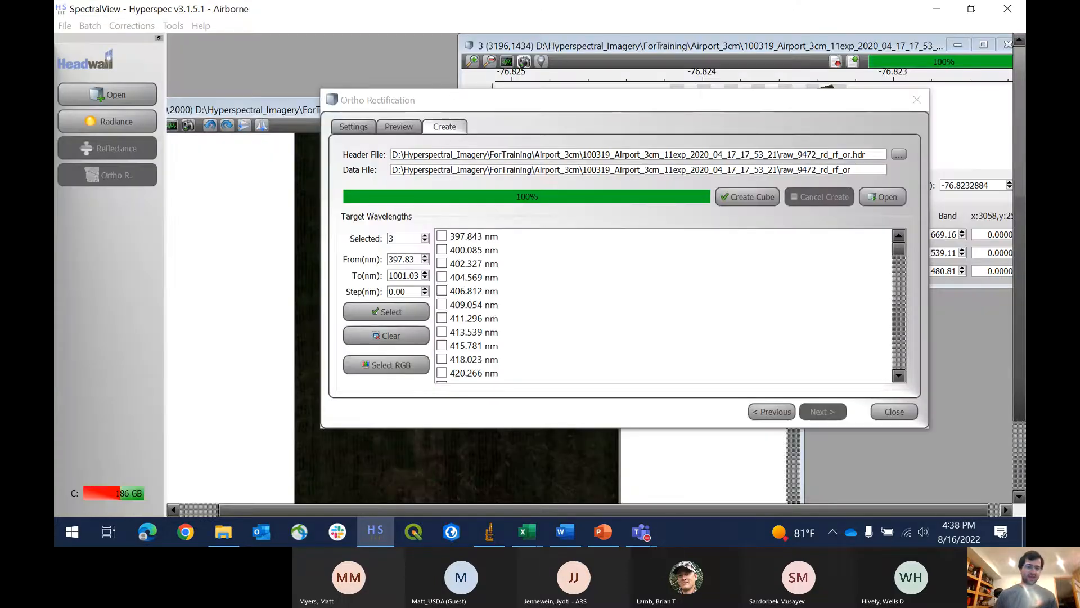
# Step: Switch to ImageJ and open raw_9472_rd_rf_or_8.png, sorting the folder's files by newest date
pyautogui.click(491, 532)
pyautogui.click(504, 50)
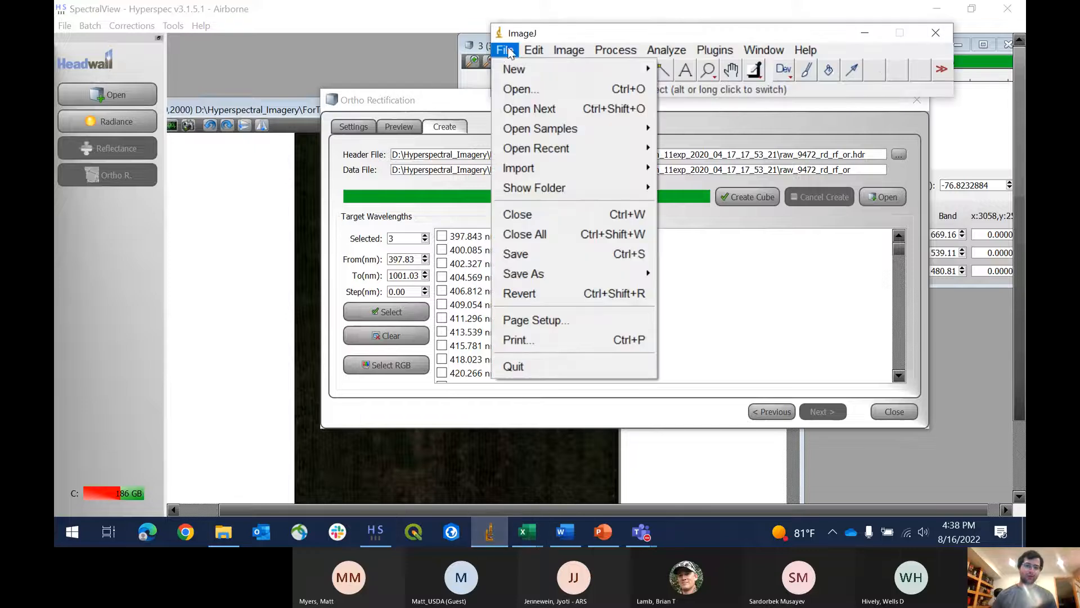
pyautogui.click(534, 90)
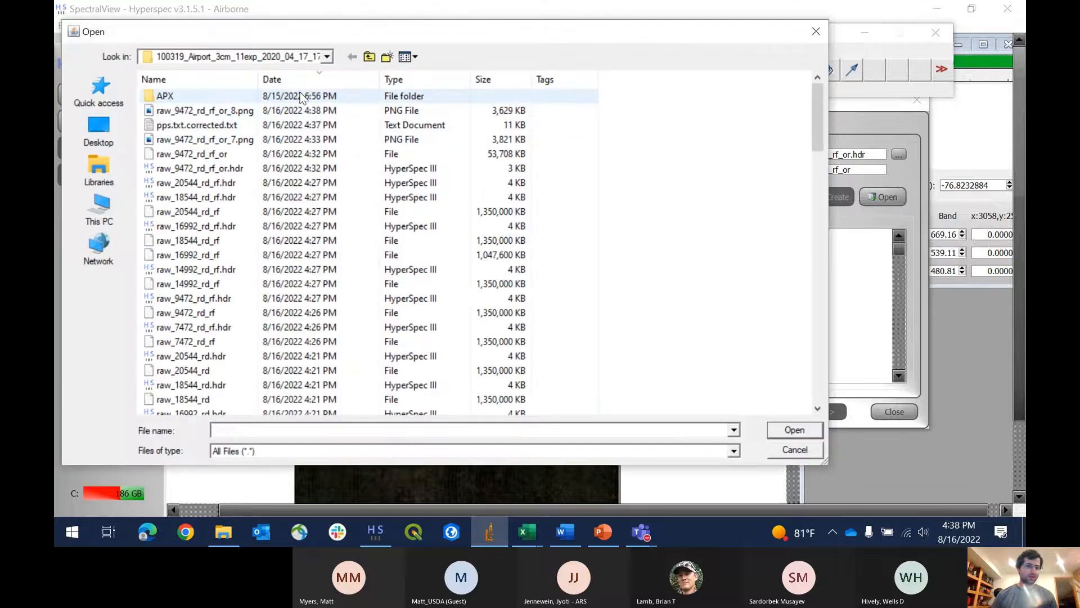
pyautogui.click(343, 81)
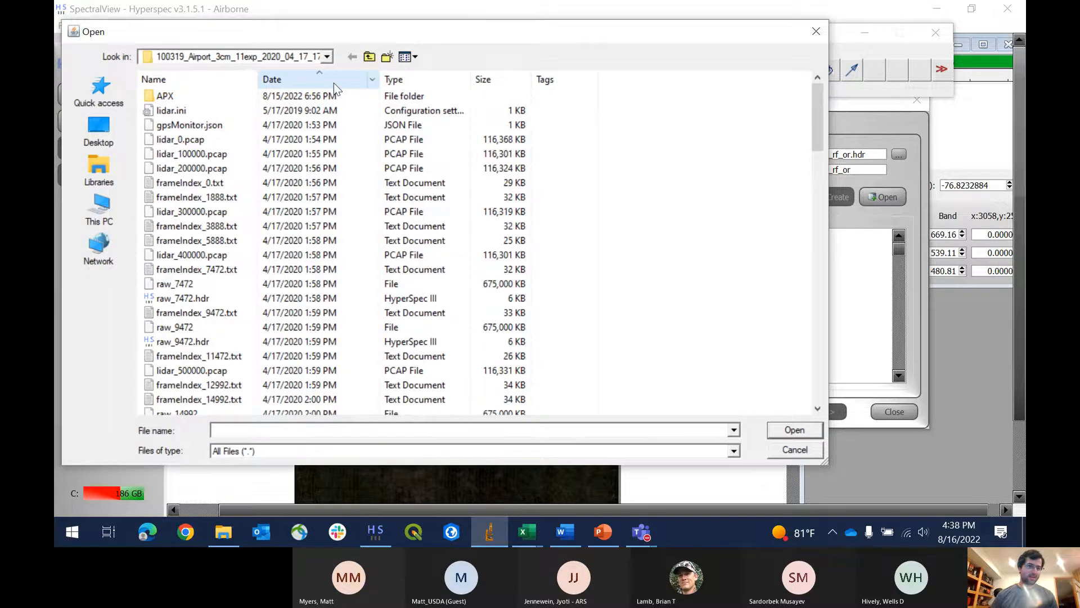
pyautogui.click(333, 83)
pyautogui.click(238, 112)
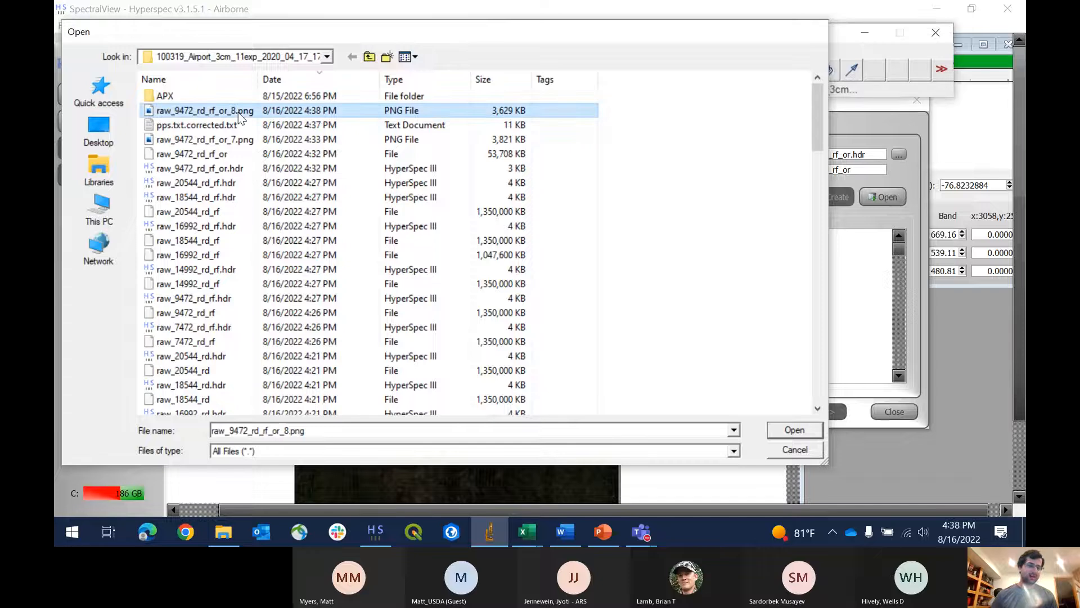
pyautogui.doubleClick(238, 112)
# Step: Measure the calibration panel's upper side and its left side with straight lines drawn from corner to corner
pyautogui.scroll(5, 309, 330)
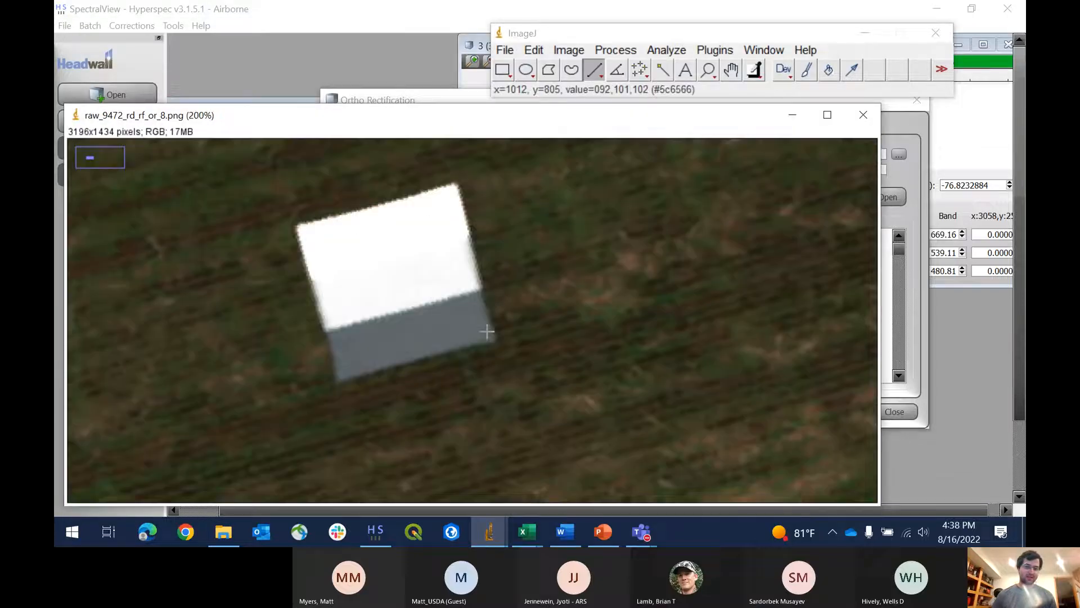
pyautogui.scroll(1, 376, 258)
pyautogui.scroll(-1, 447, 306)
pyautogui.scroll(1, 447, 306)
pyautogui.scroll(-1, 389, 278)
pyautogui.scroll(1, 524, 350)
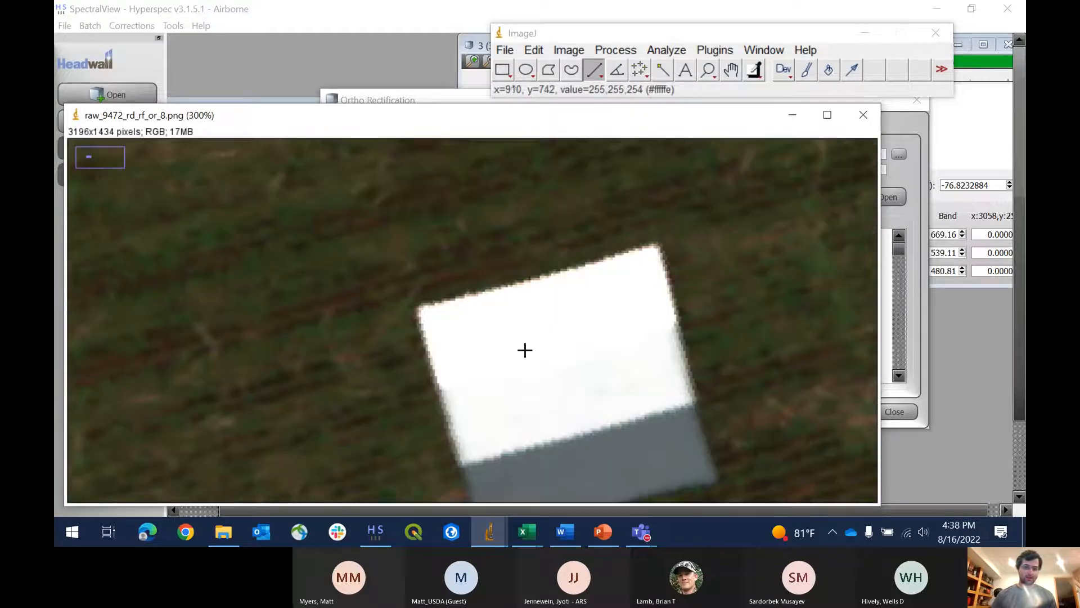
pyautogui.moveTo(557, 363); pyautogui.dragTo(522, 310)
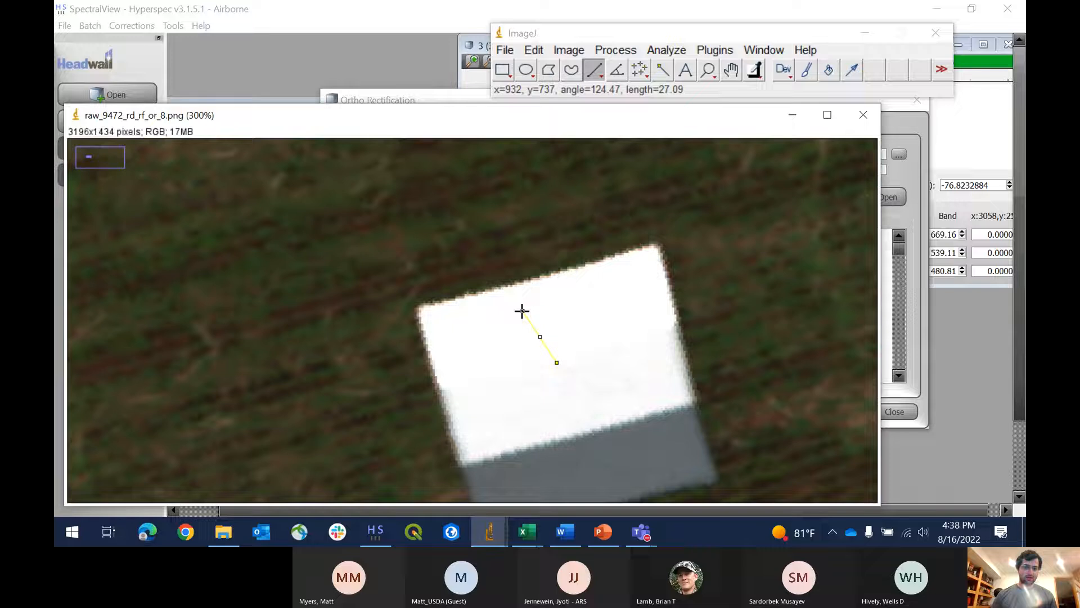
pyautogui.click(732, 70)
pyautogui.moveTo(575, 404); pyautogui.dragTo(528, 325)
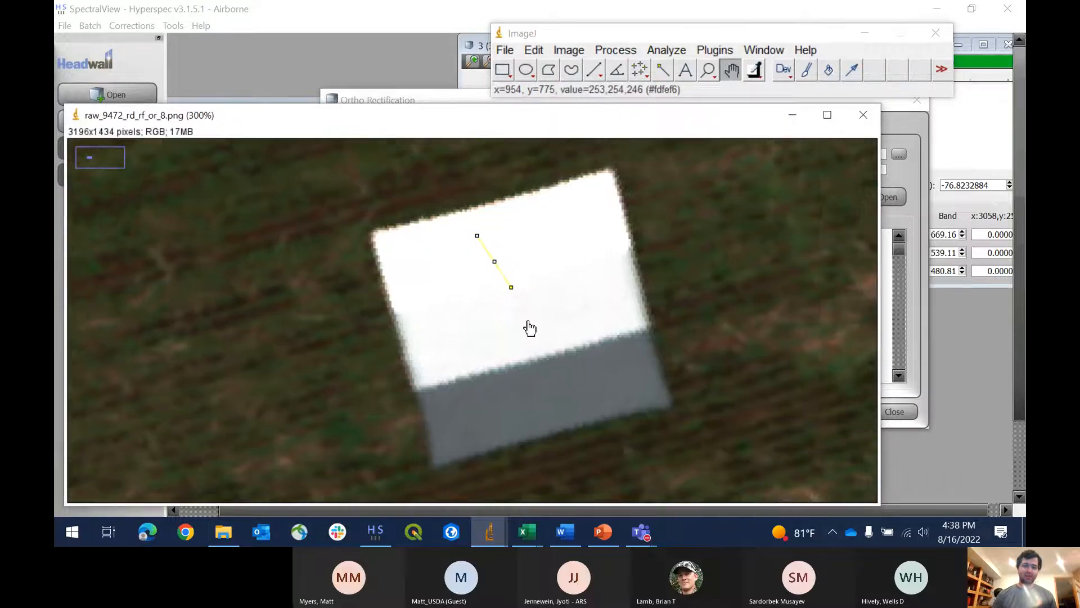
pyautogui.click(593, 70)
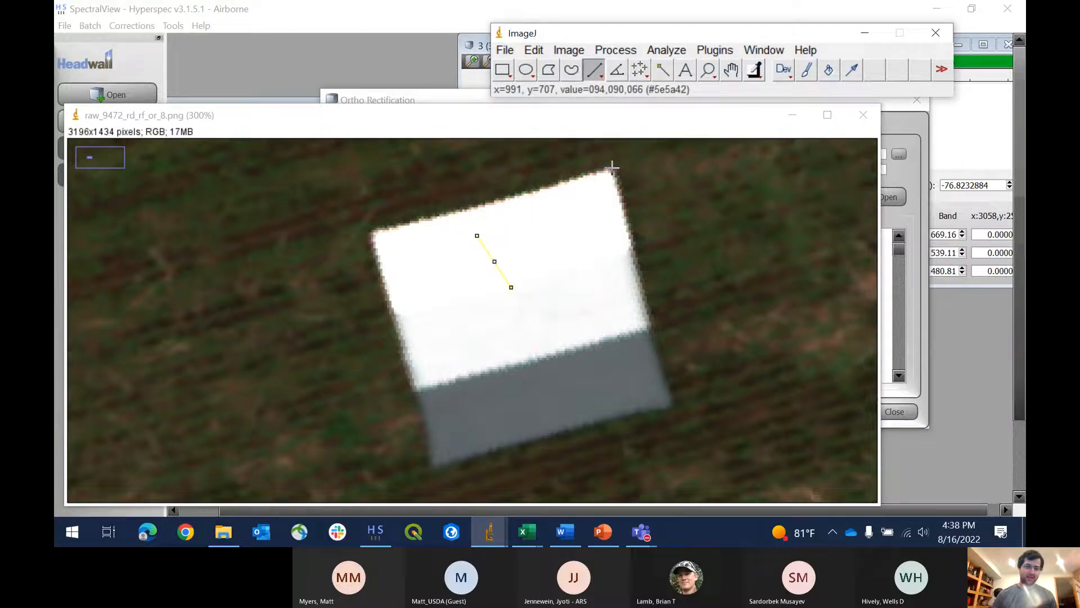
pyautogui.moveTo(613, 167); pyautogui.dragTo(370, 232)
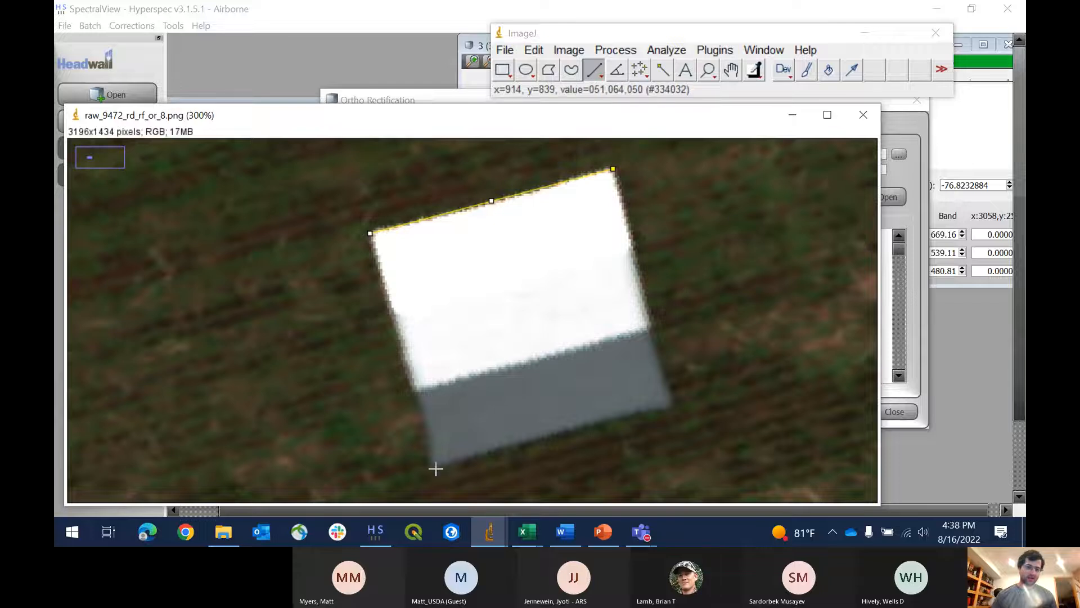
pyautogui.moveTo(434, 466); pyautogui.dragTo(371, 232)
# Step: Switch to the Book1 workbook and fill row 3 with Solid 110, Neo 106 and altitude offset 8
pyautogui.moveTo(521, 529)
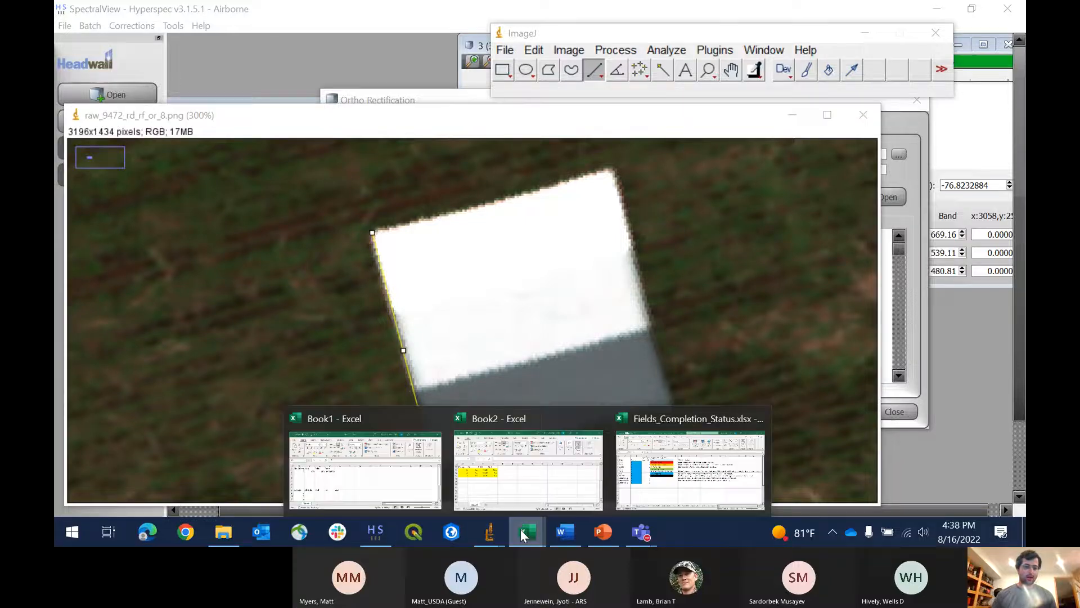
pyautogui.click(339, 477)
pyautogui.click(323, 163)
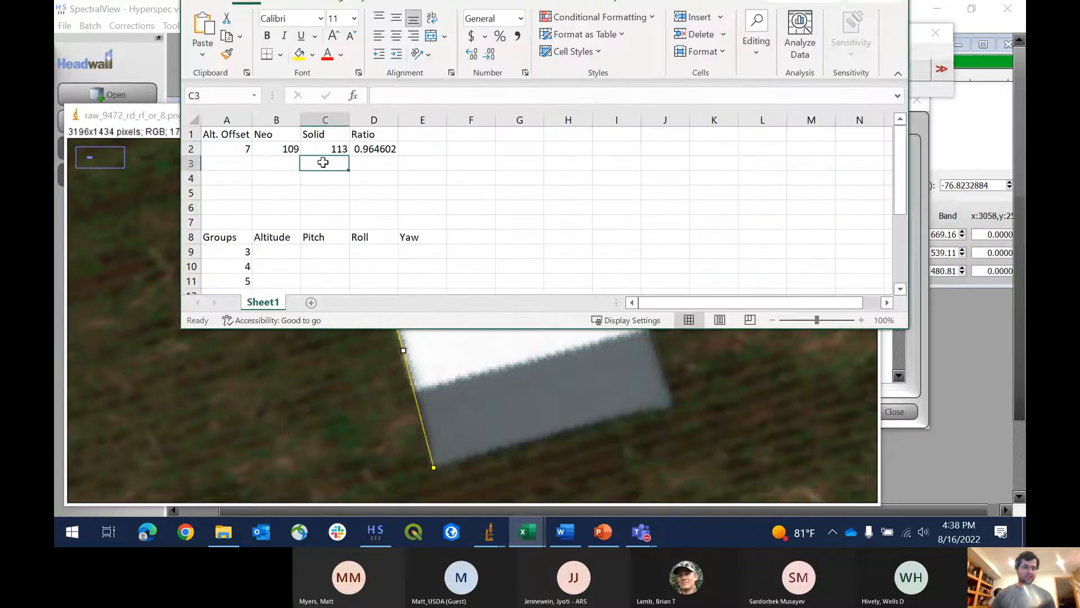
pyautogui.write('110')
pyautogui.press('Left')
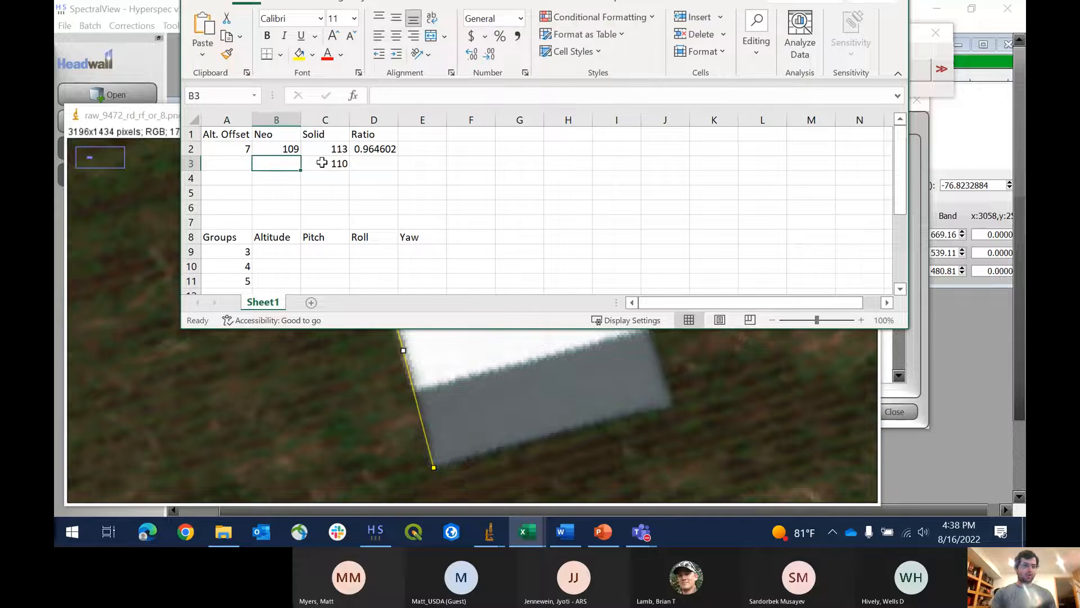
pyautogui.write('10')
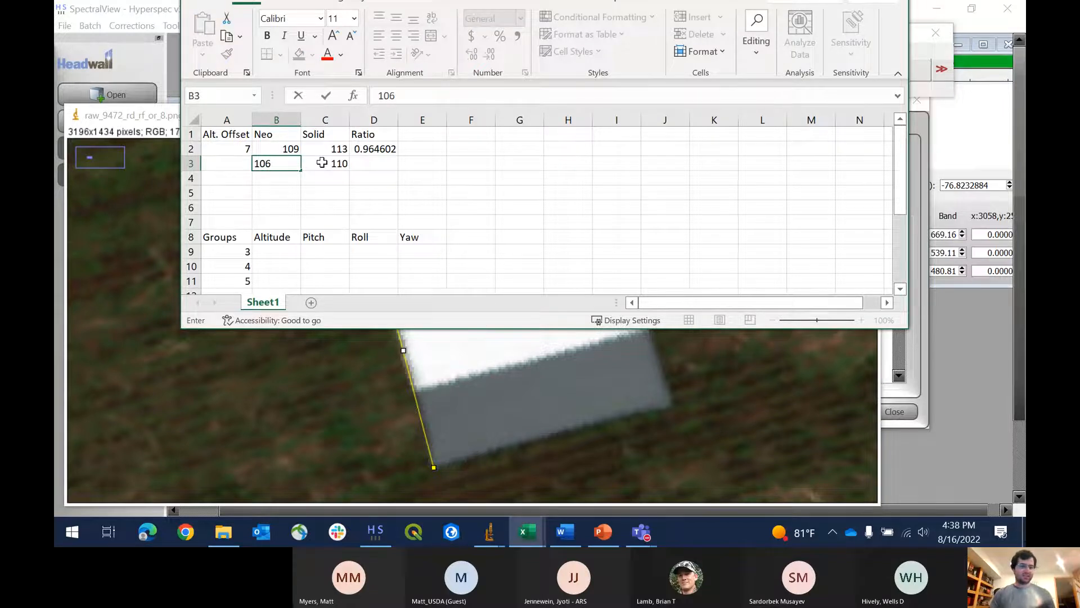
pyautogui.write('6')
pyautogui.press('Left')
pyautogui.write('8')
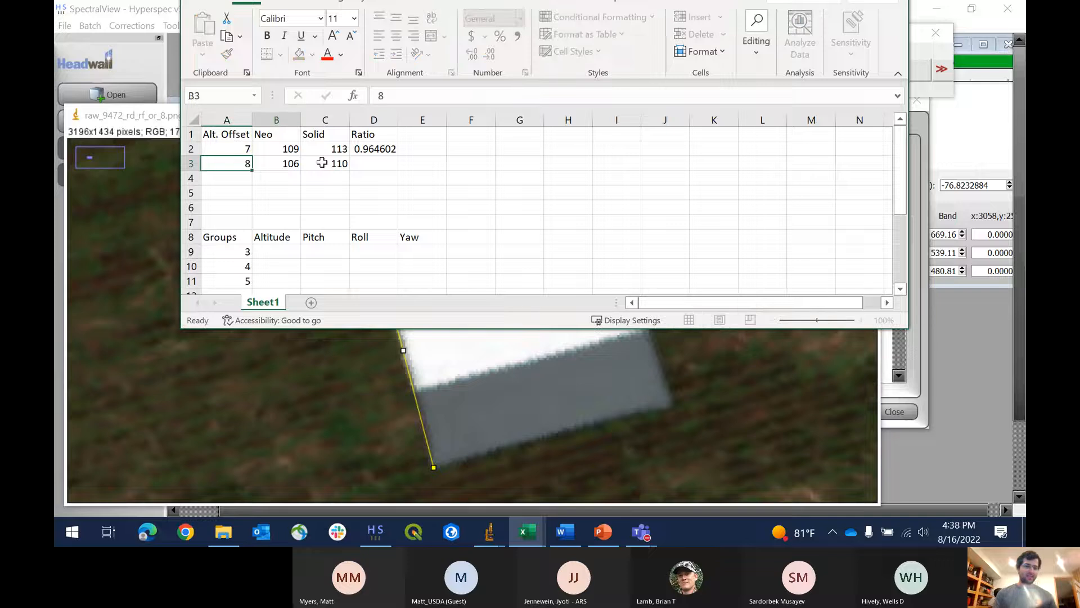
# Step: Copy the Ratio formula from the altitude offset 7 row down to the offset 8 row
pyautogui.press('Right')
pyautogui.press('Right')
pyautogui.press('Right')
pyautogui.click(374, 148)
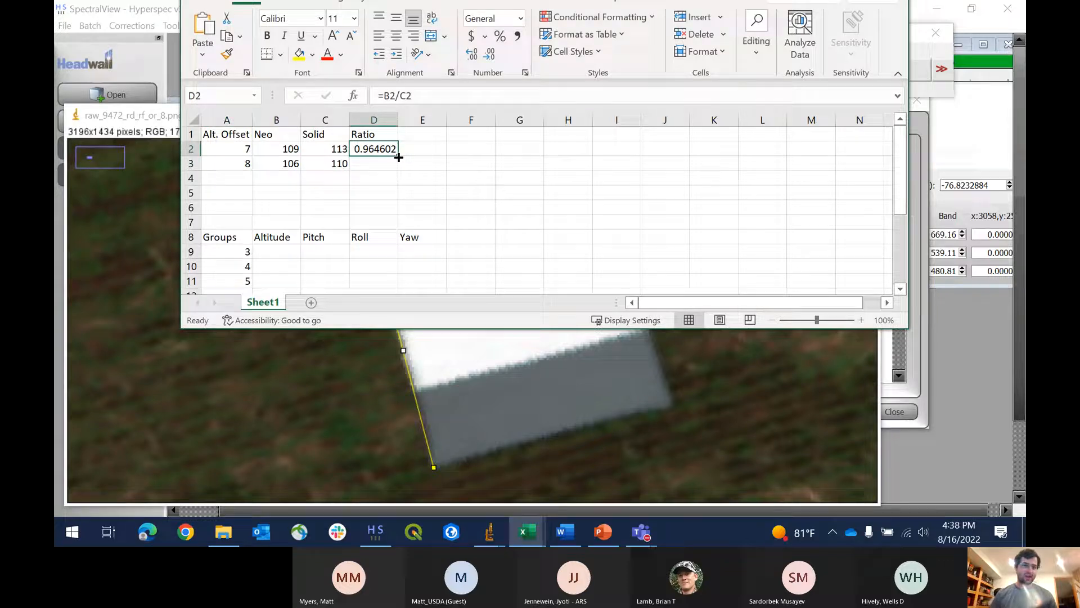
pyautogui.moveTo(398, 156); pyautogui.dragTo(404, 168)
pyautogui.click(455, 198)
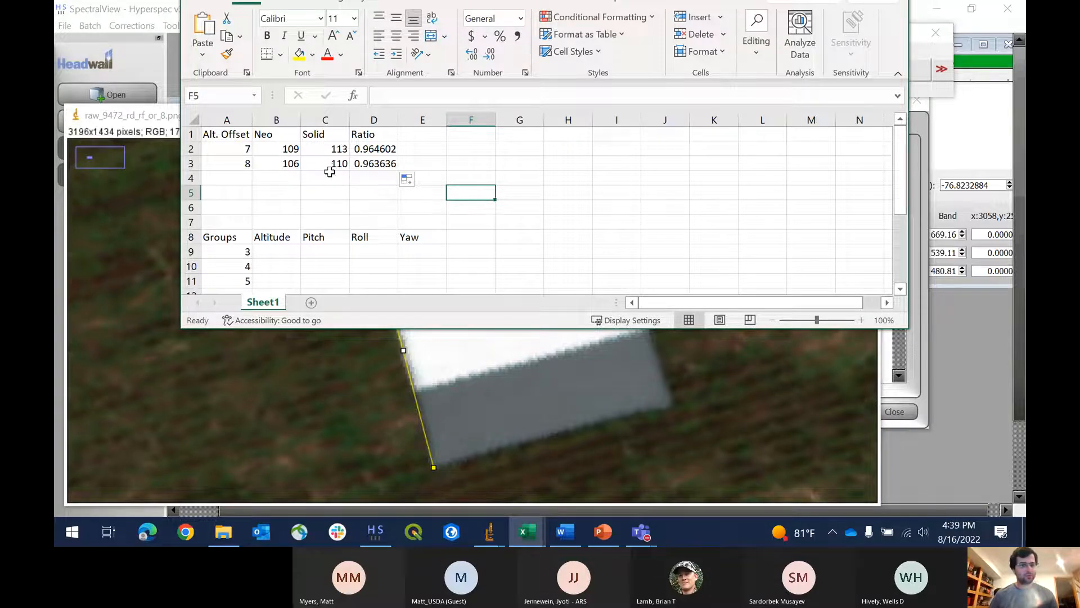
# Step: Remeasure the panel's left side in ImageJ with a corner-to-corner line, and return to the workbook to compare the Neo and Solid values
pyautogui.click(491, 463)
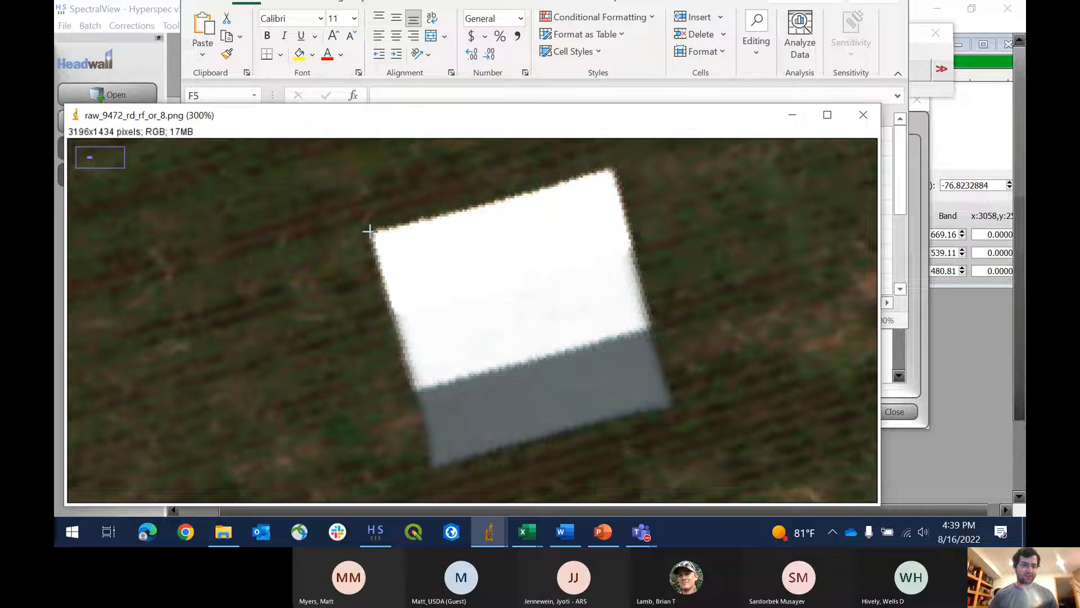
pyautogui.moveTo(368, 230); pyautogui.dragTo(436, 468)
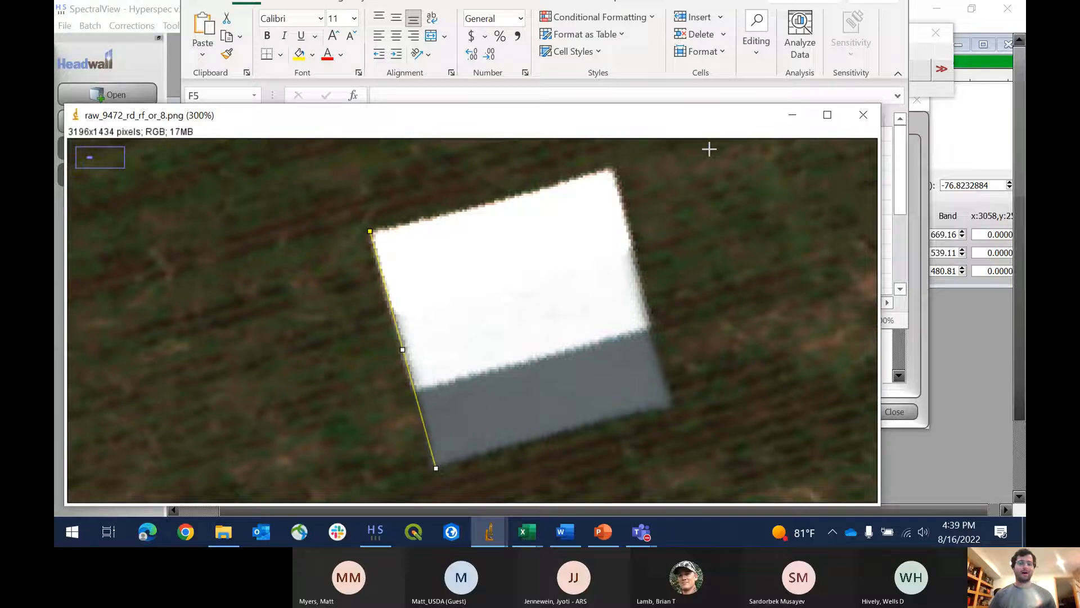
pyautogui.moveTo(669, 113); pyautogui.dragTo(681, 170)
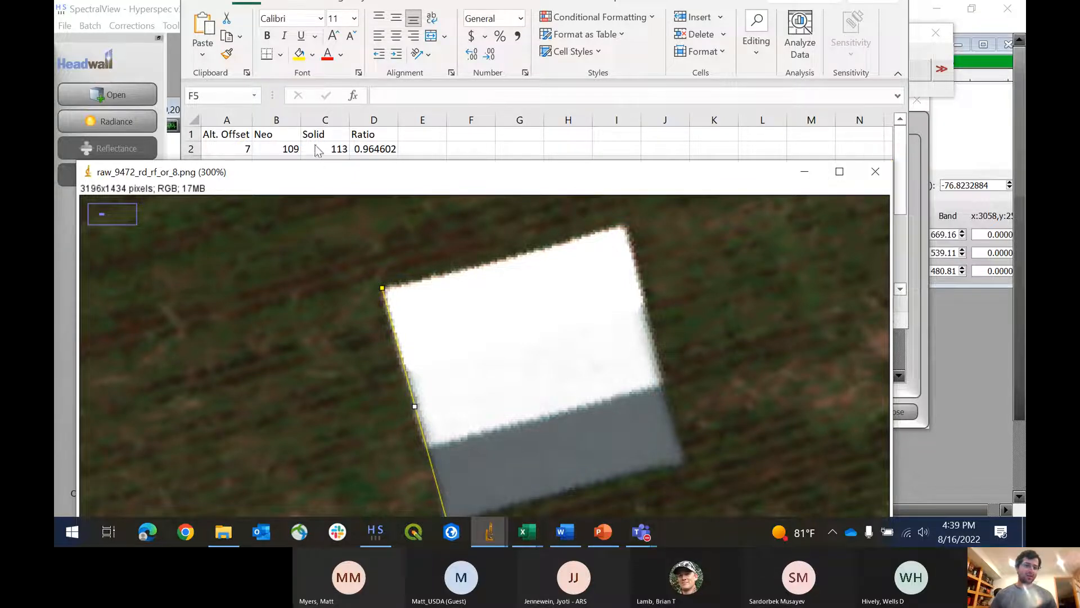
pyautogui.moveTo(316, 169); pyautogui.dragTo(350, 217)
pyautogui.hotkey('alt', 'Tab')
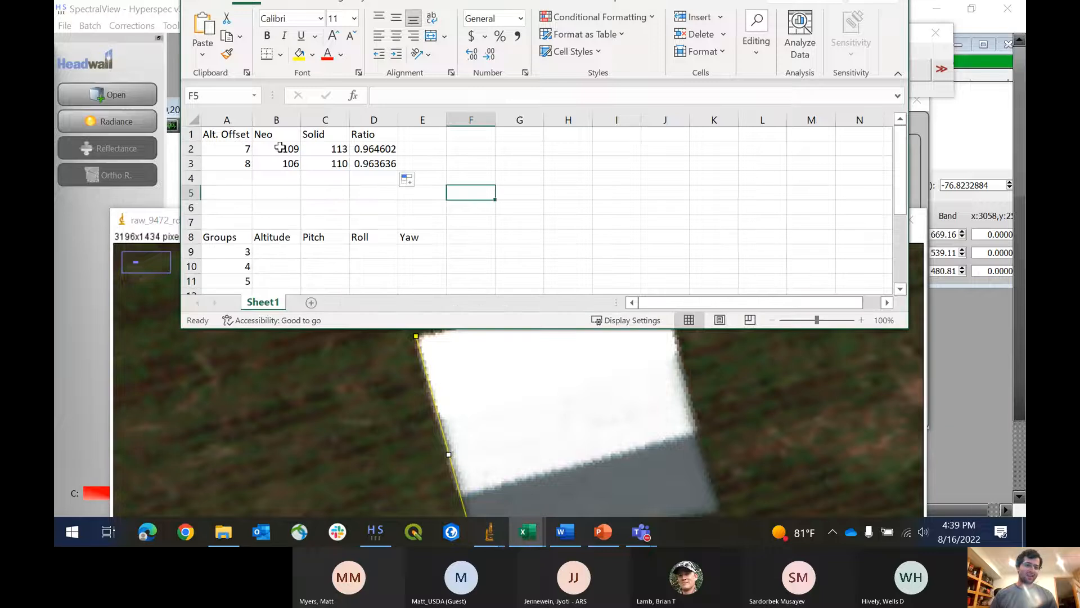
pyautogui.click(276, 147)
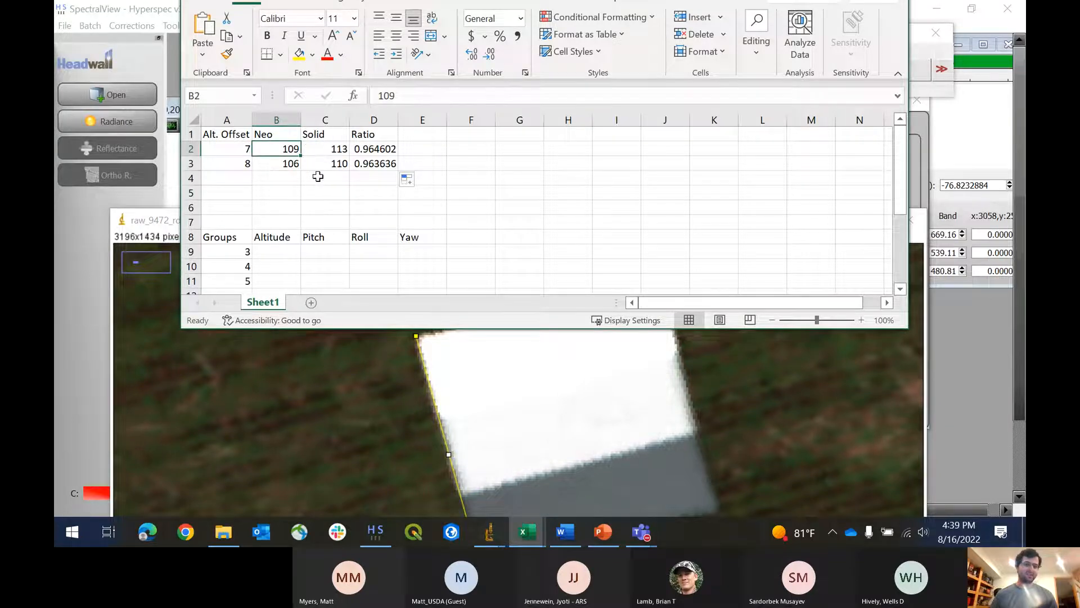
# Step: Move the workbook clear of the raw_9472_rd_rf_or_8.png image, close that image and switch back to SpectralView
pyautogui.click(864, 134)
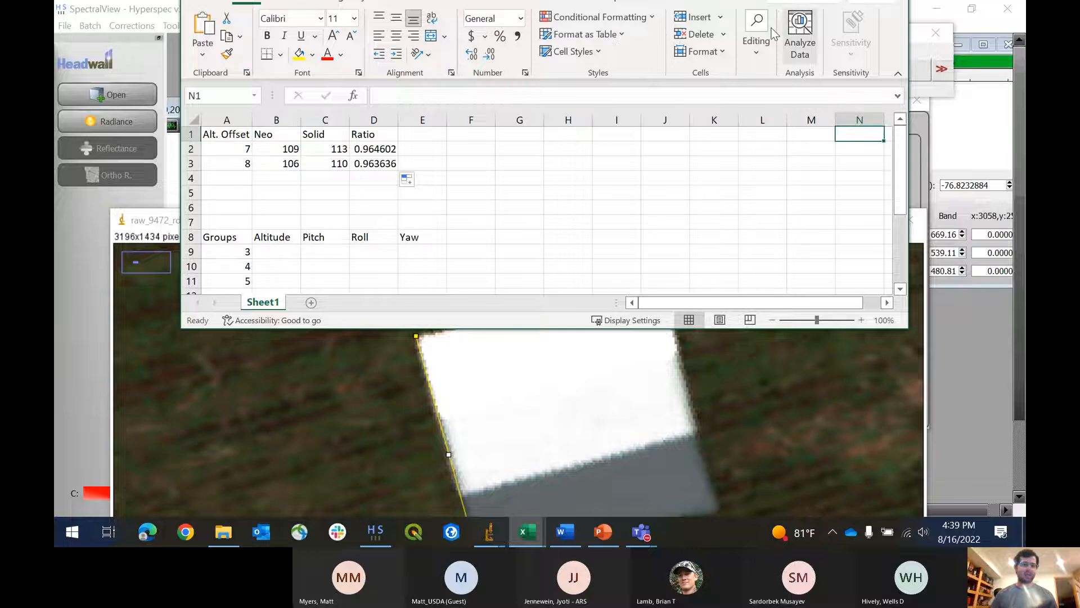
pyautogui.moveTo(518, 0); pyautogui.dragTo(429, 67)
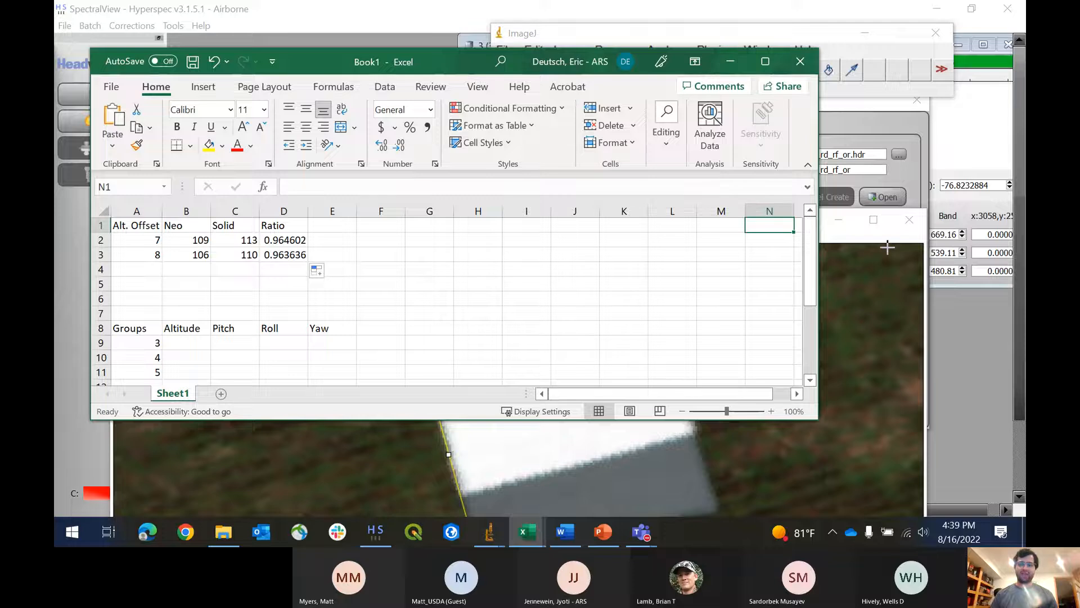
pyautogui.click(909, 221)
pyautogui.click(867, 281)
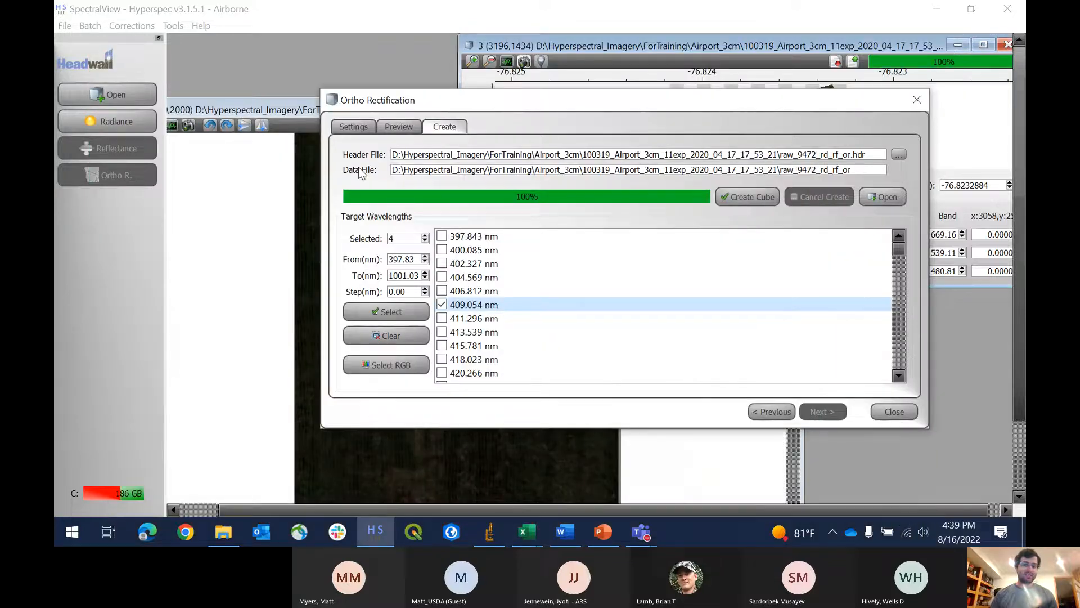
# Step: Set the altitude offset to 7.5 m in the single-cube Ortho Rectification settings and close the dialog without running it
pyautogui.click(353, 126)
pyautogui.moveTo(485, 332); pyautogui.dragTo(451, 325)
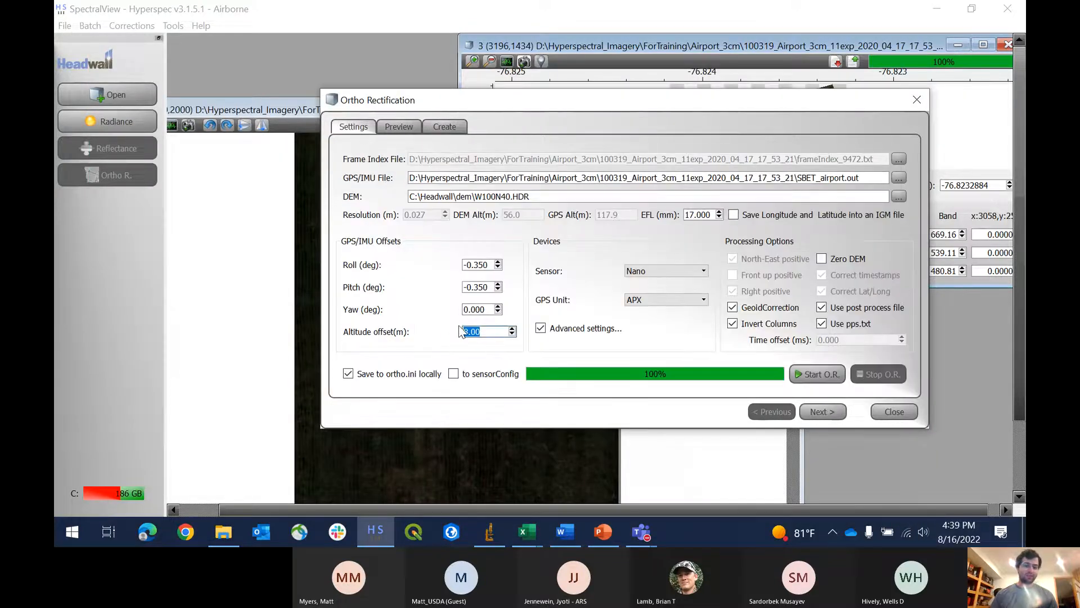
pyautogui.write('7.5')
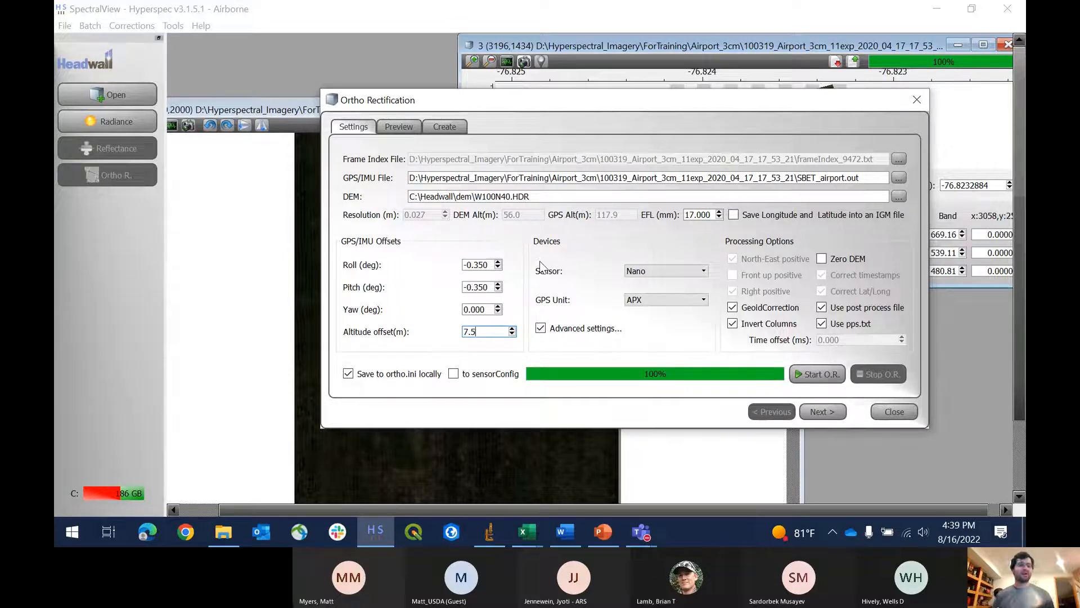
pyautogui.click(396, 125)
pyautogui.click(340, 124)
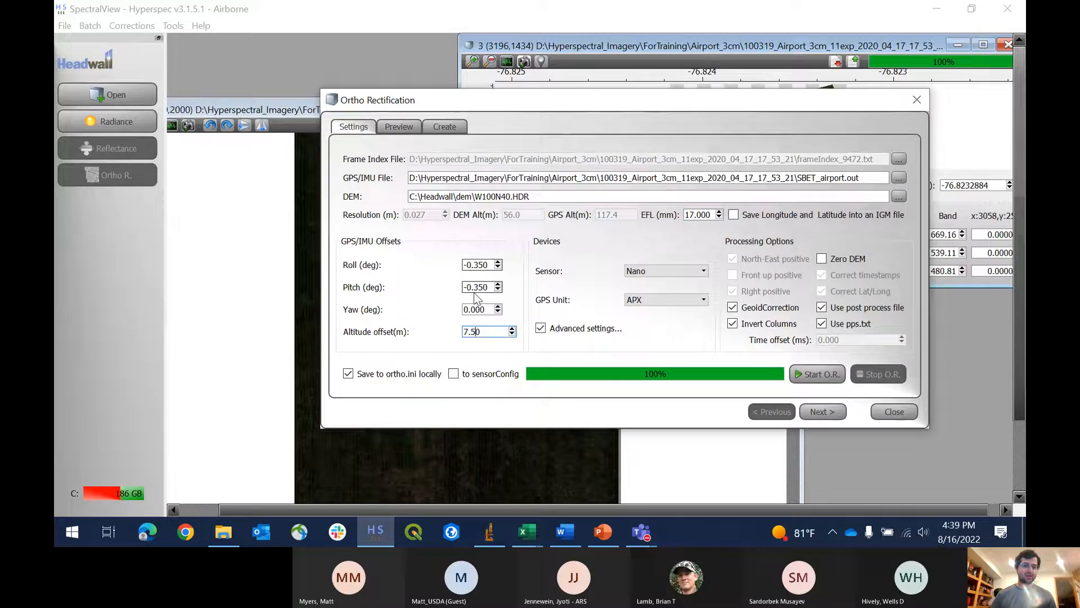
pyautogui.moveTo(491, 332); pyautogui.dragTo(453, 337)
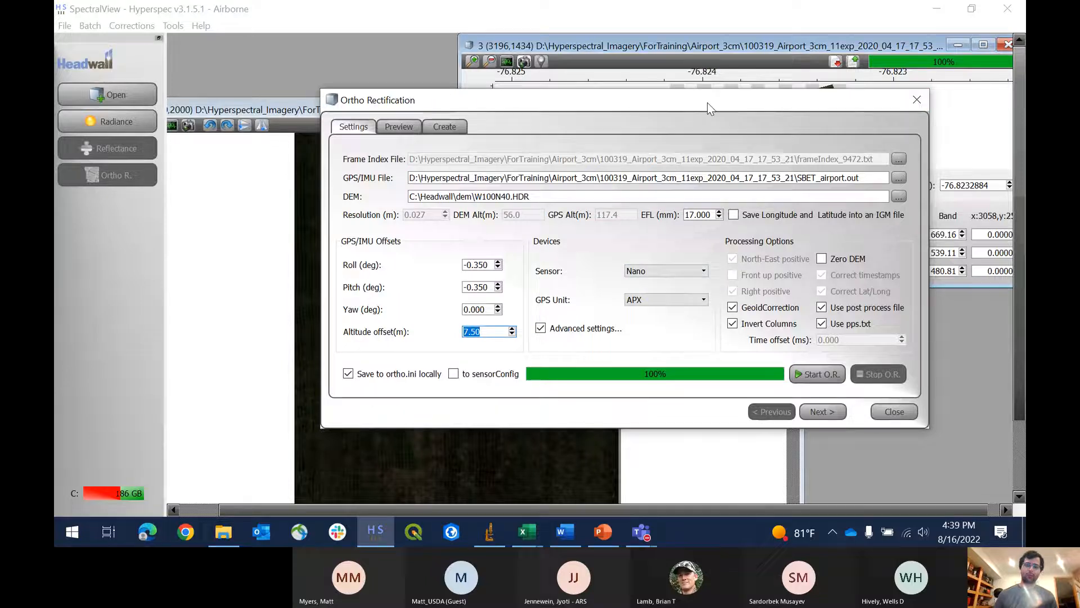
pyautogui.click(915, 101)
# Step: Open an Ortho-Rectification Batch and add all _rd_rf.hdr header files, raw_7472 through raw_20544, from the airport flight folder
pyautogui.click(90, 25)
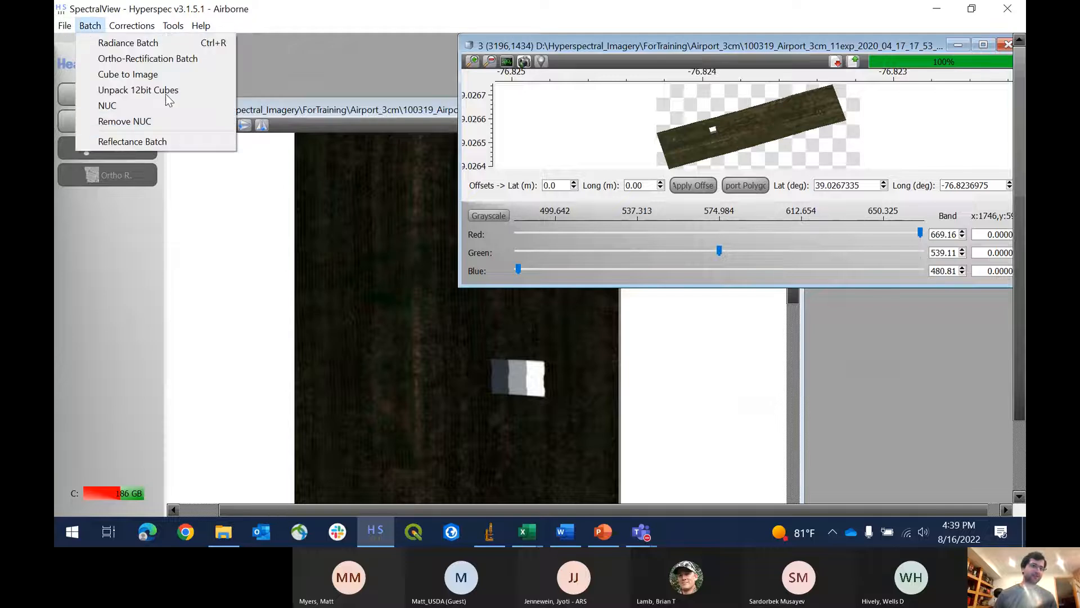
pyautogui.click(171, 58)
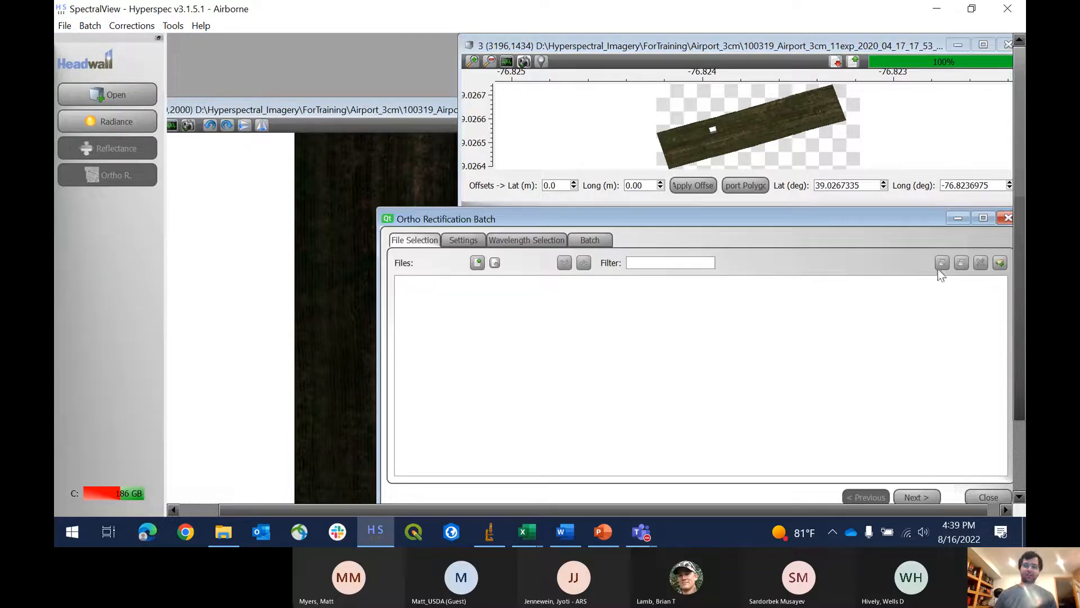
pyautogui.click(999, 263)
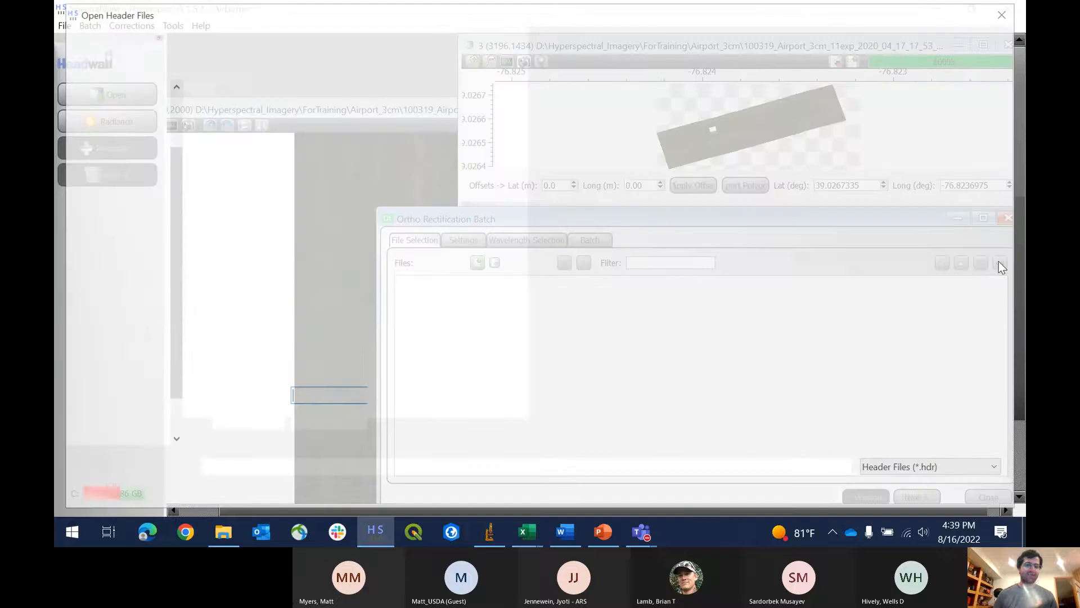
pyautogui.click(892, 37)
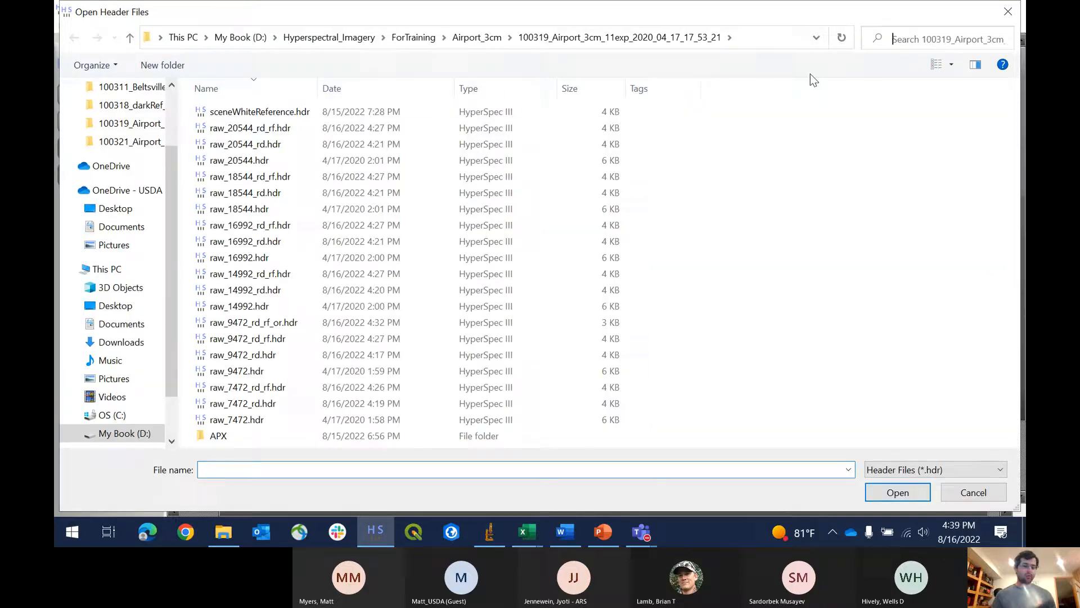
pyautogui.write('_rd_r')
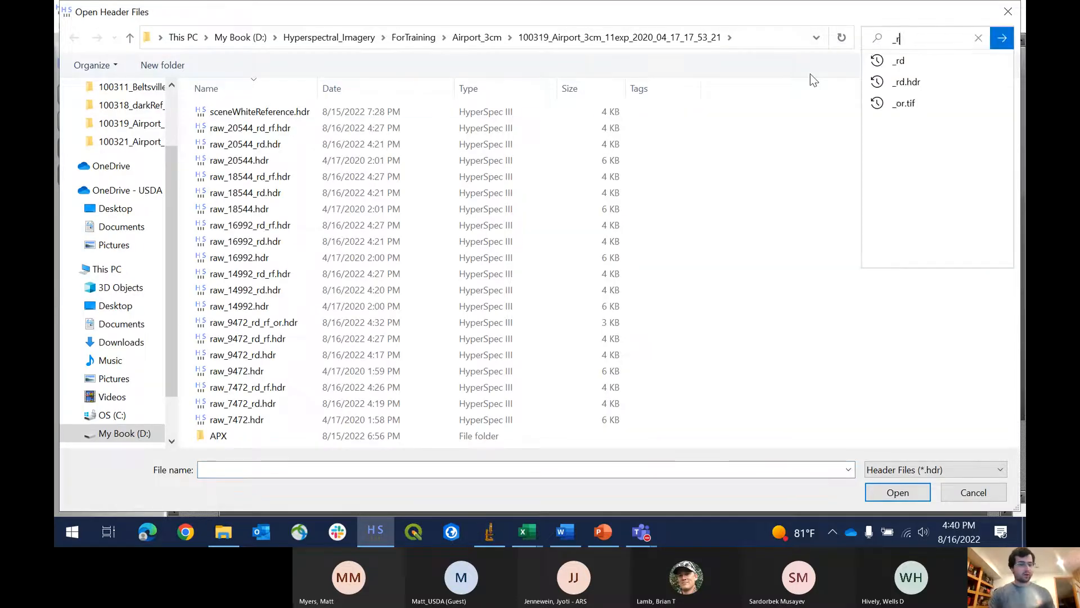
pyautogui.write('f.hdr')
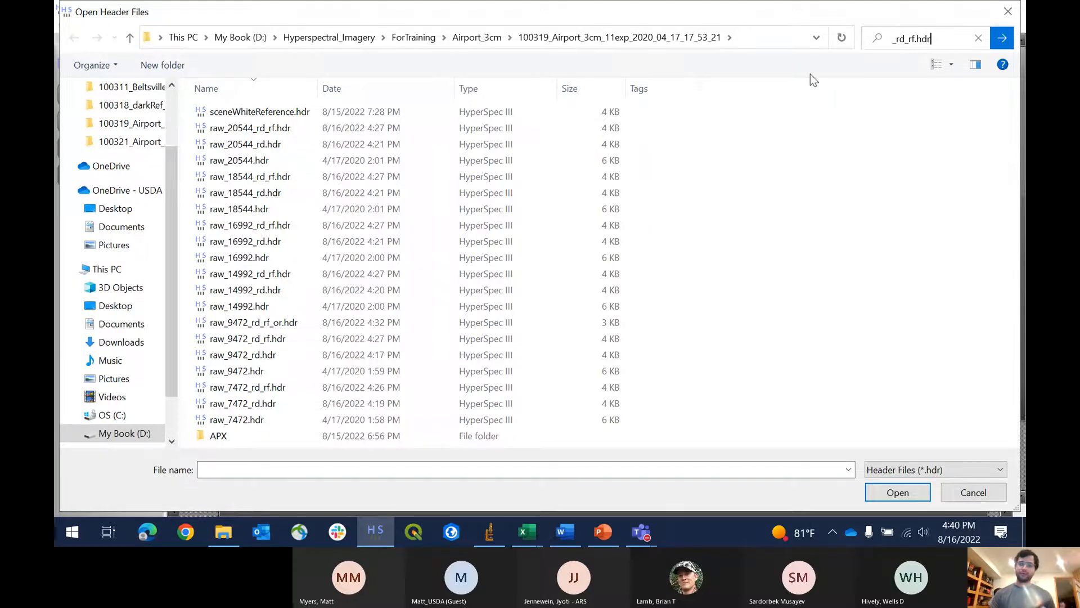
pyautogui.press('Return')
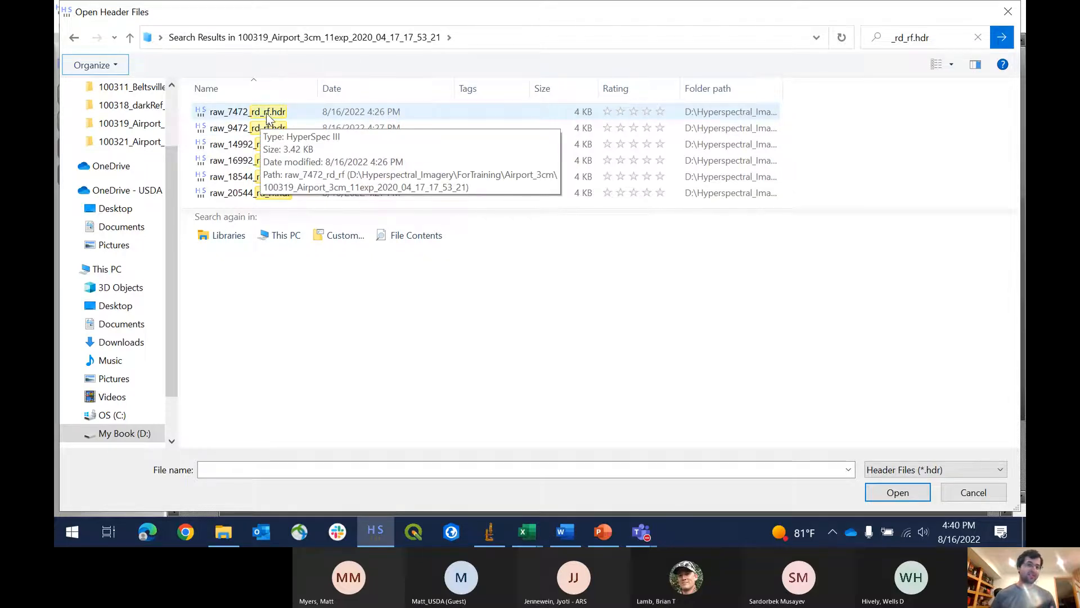
pyautogui.click(265, 113)
pyautogui.keyDown('shift'); pyautogui.click(281, 191); pyautogui.keyUp('shift')
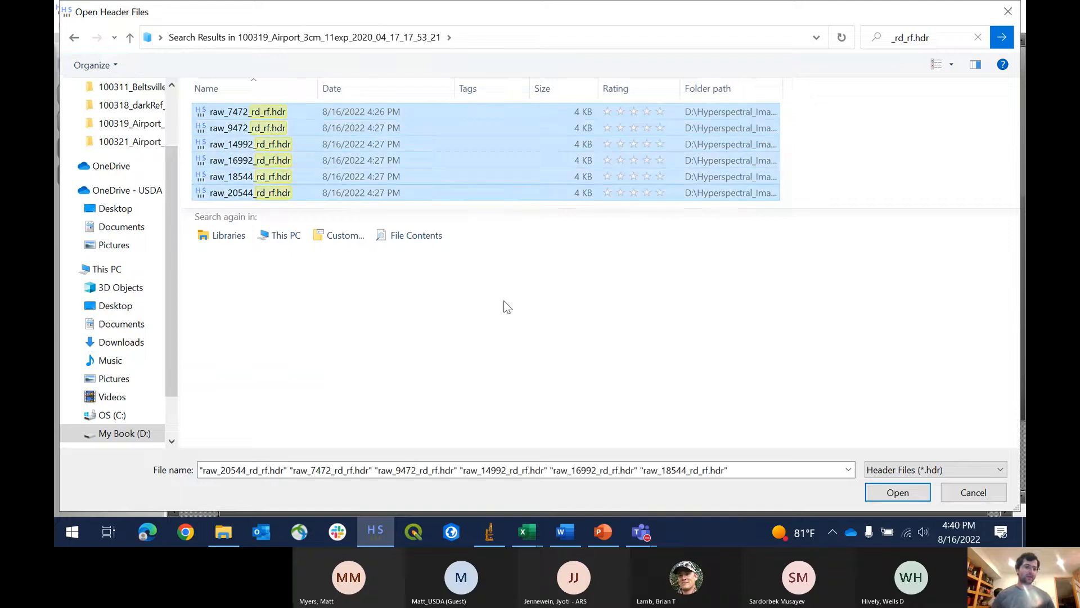
pyautogui.click(897, 492)
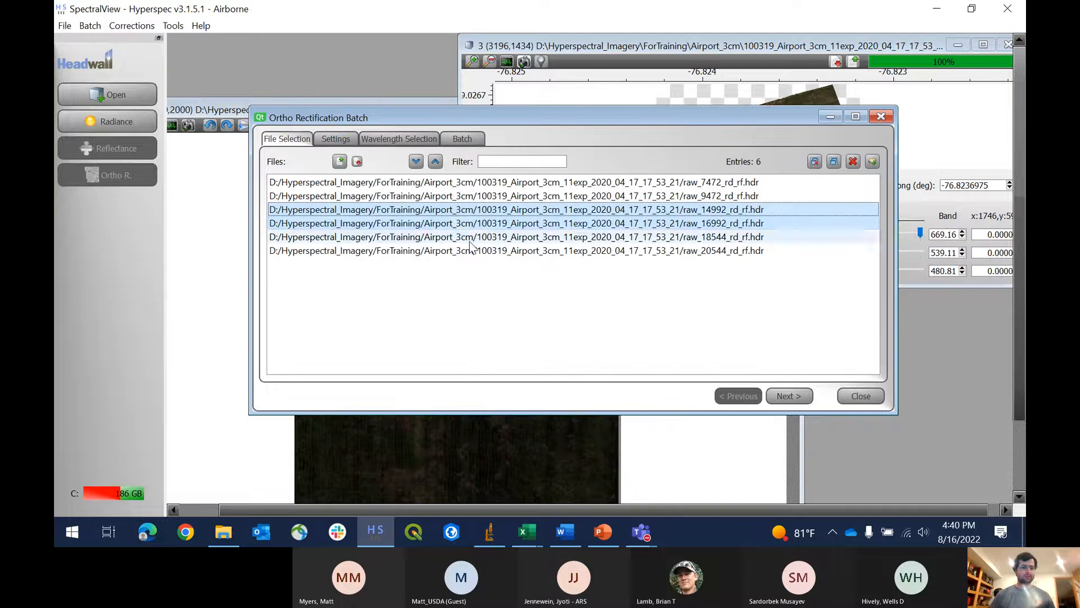
# Step: Set the batch altitude offset to 7.5 m, turn off saving only longitude and latitude data, and enable the advanced settings
pyautogui.click(349, 140)
pyautogui.doubleClick(483, 311)
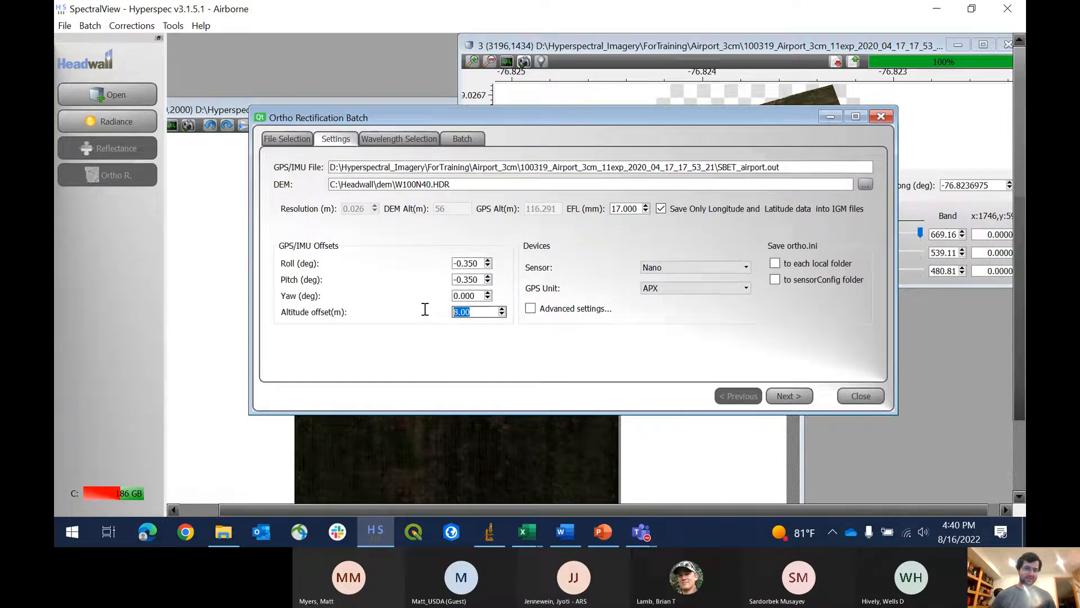
pyautogui.write('7.5')
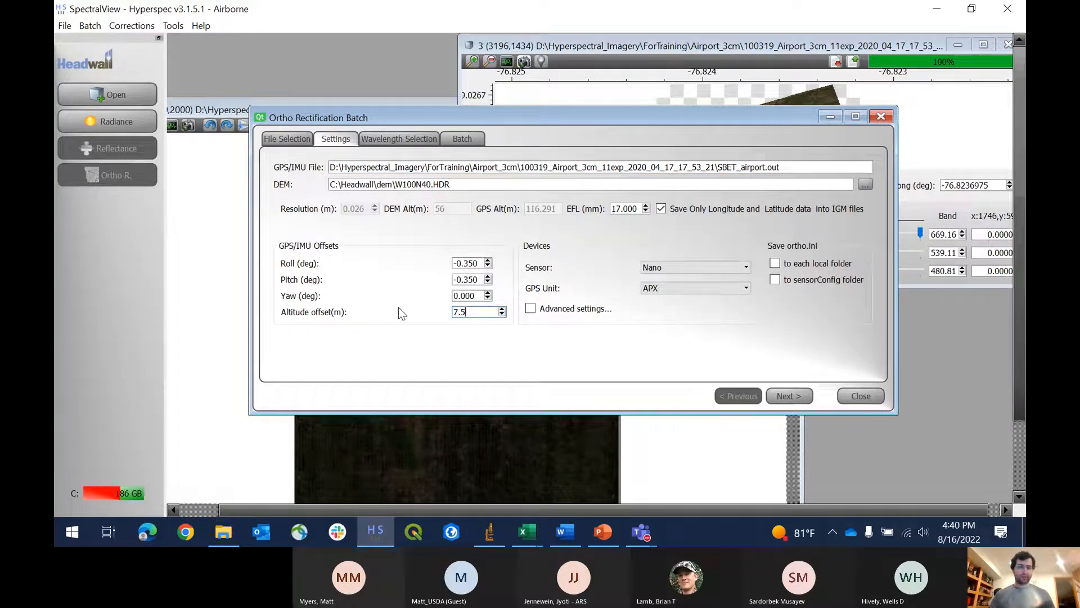
pyautogui.click(661, 209)
pyautogui.click(532, 309)
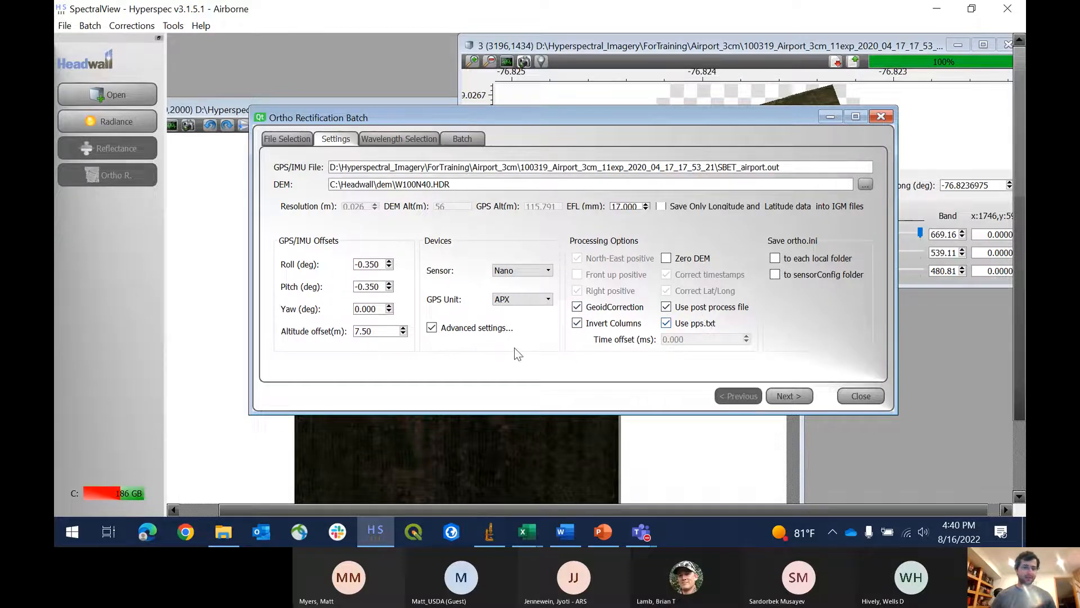
# Step: Limit the batch's target wavelengths to the RGB bands and start the run with the output suffix _or.tif
pyautogui.click(399, 139)
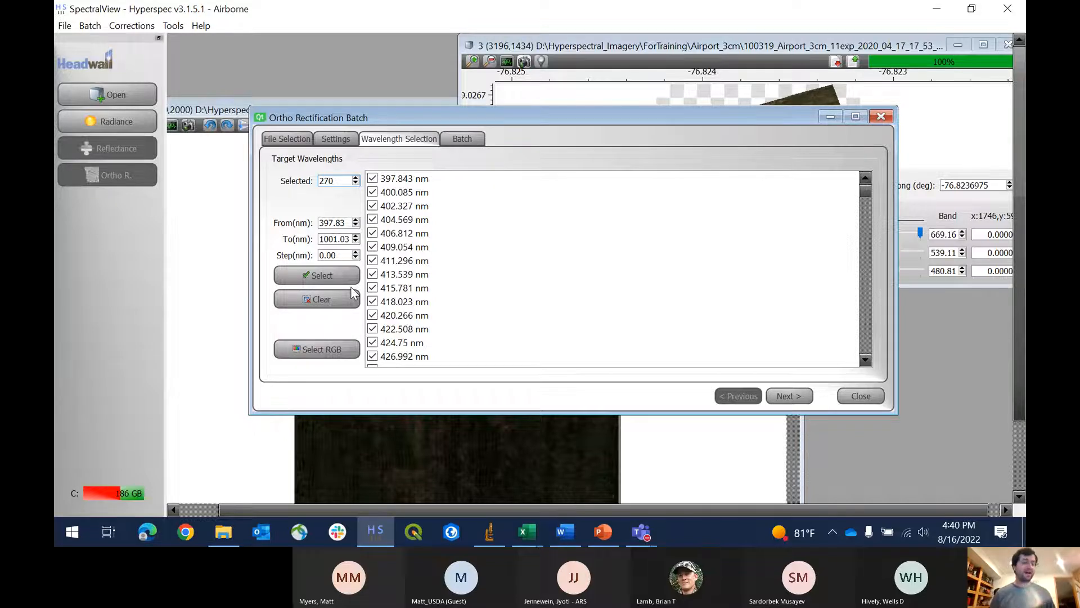
pyautogui.click(333, 298)
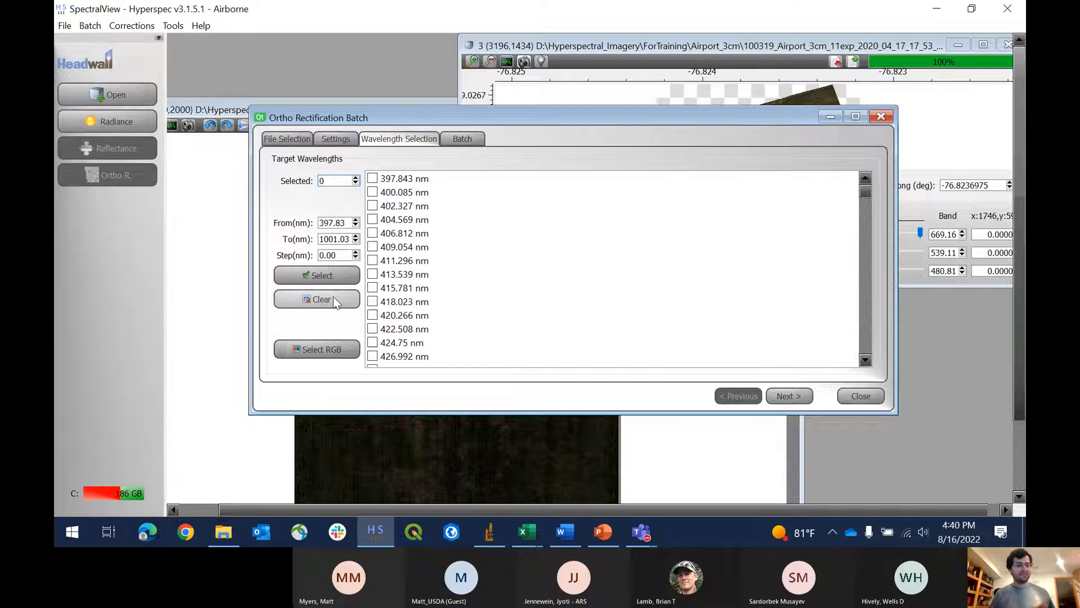
pyautogui.click(324, 354)
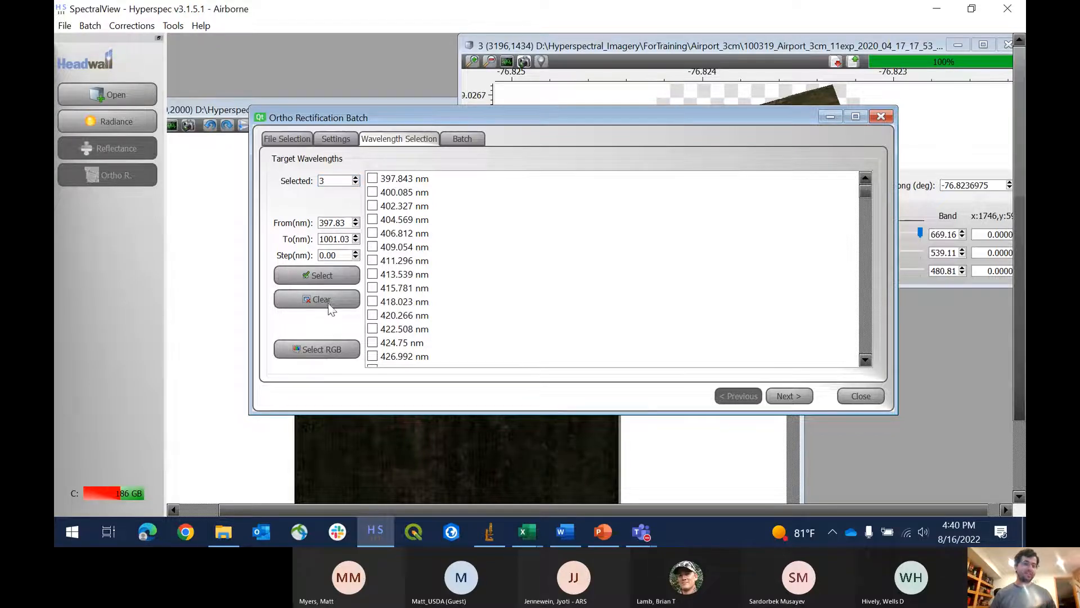
pyautogui.click(454, 141)
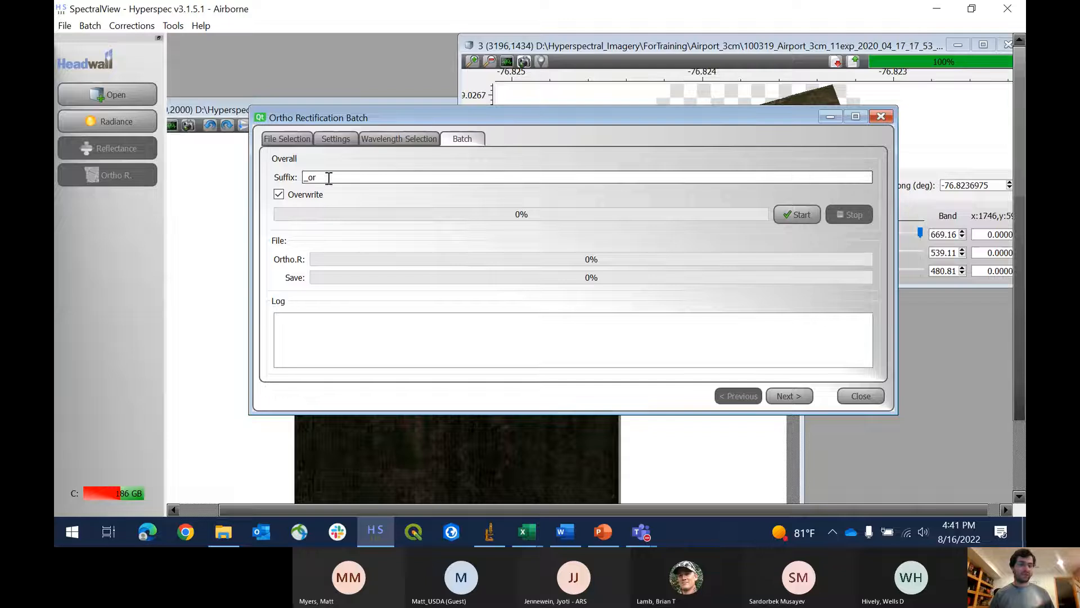
pyautogui.write('tif')
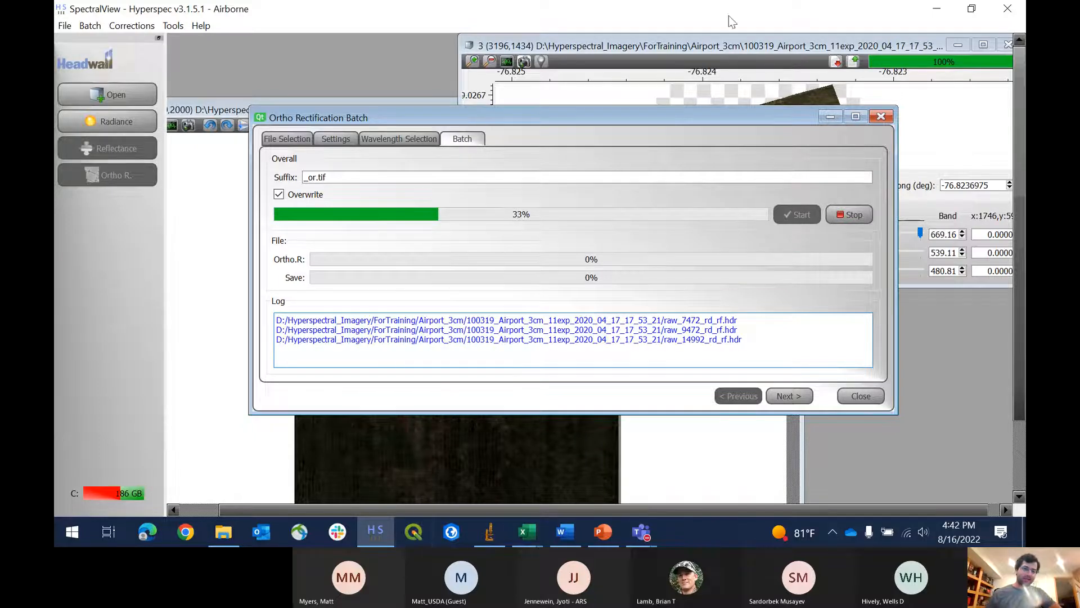
# Step: Switch to QGIS, create a new empty project, and choose ForTraining/Airport_3cm as the folder for saving it
pyautogui.click(420, 532)
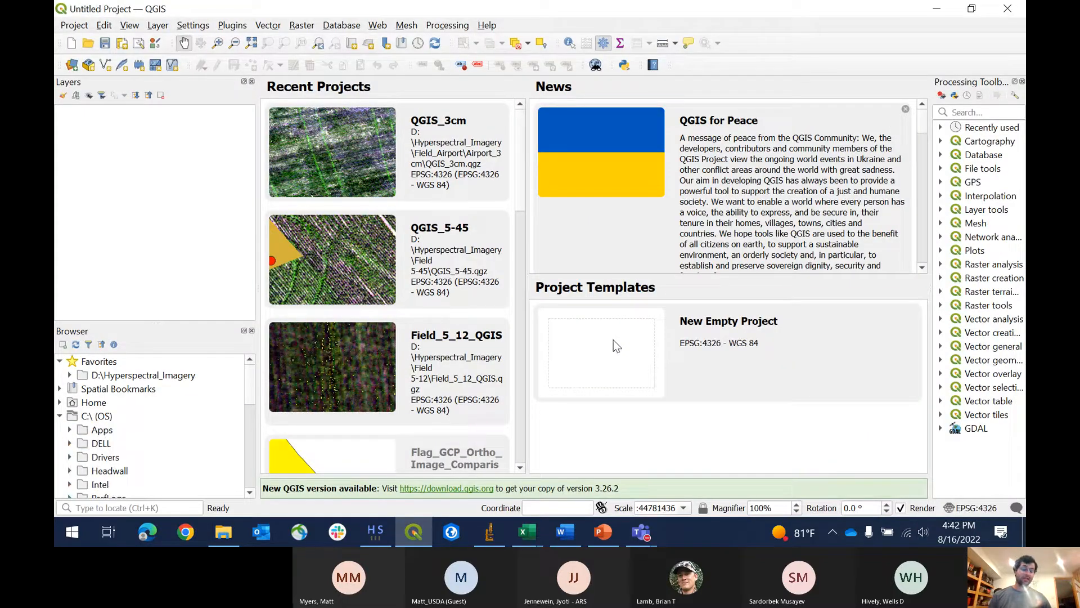
pyautogui.click(613, 340)
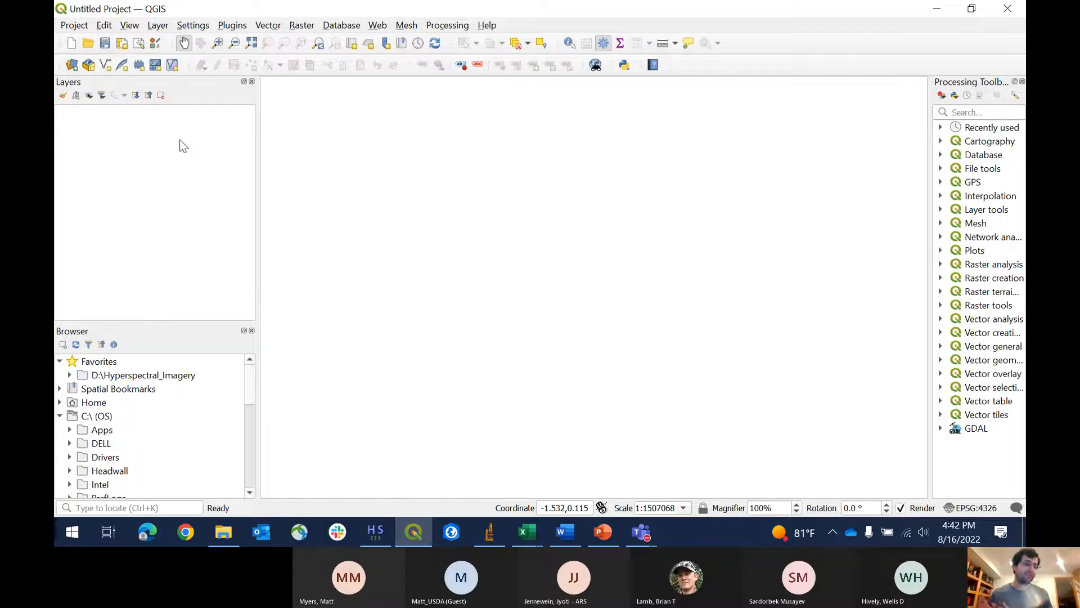
pyautogui.click(105, 44)
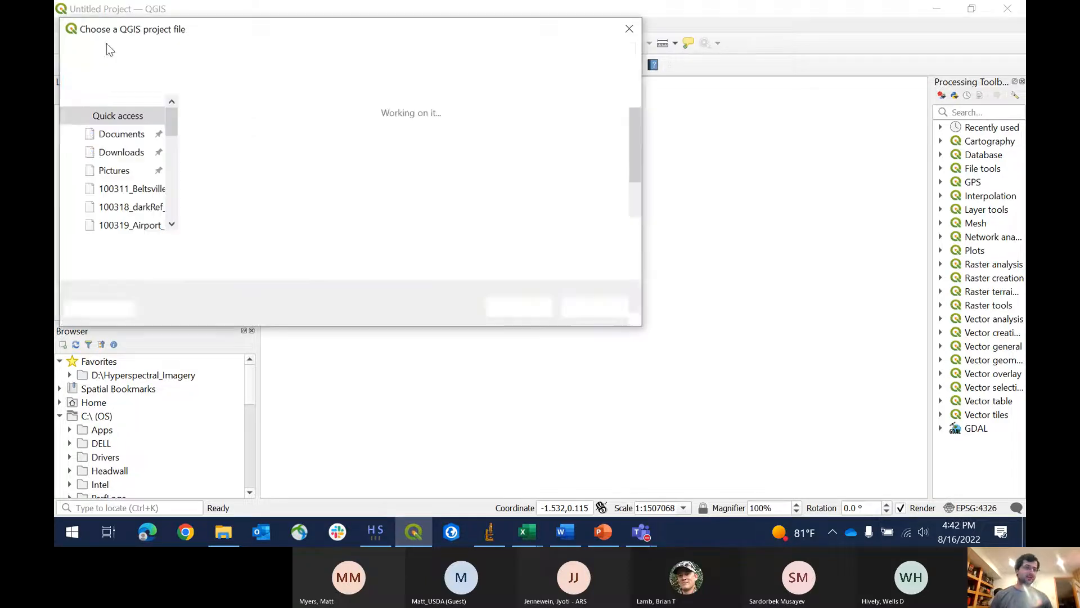
pyautogui.scroll(-1, 127, 163)
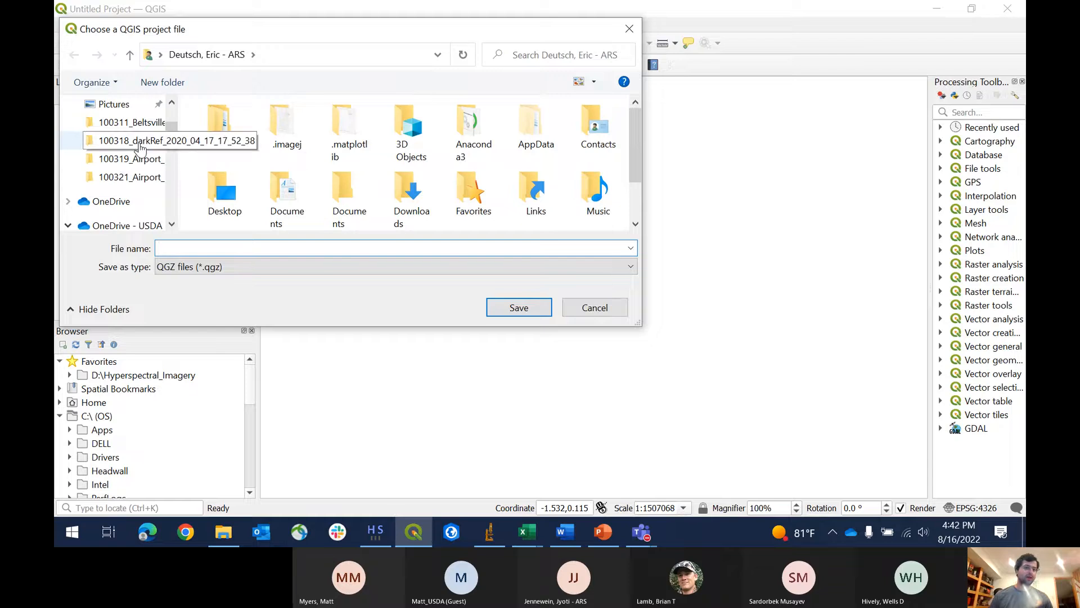
pyautogui.click(126, 140)
pyautogui.click(188, 56)
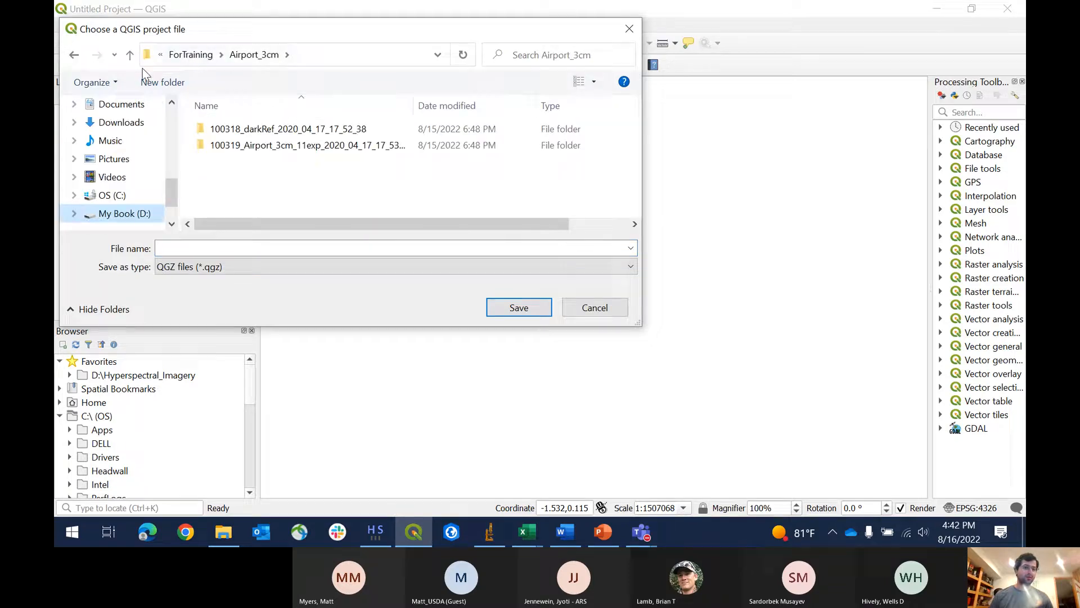
pyautogui.click(189, 55)
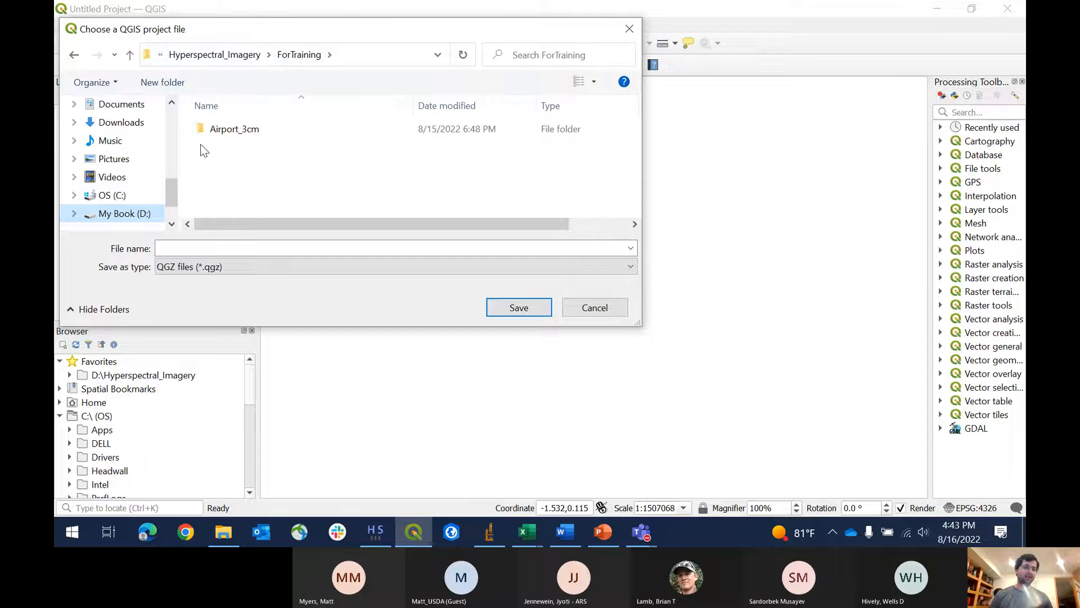
pyautogui.doubleClick(248, 130)
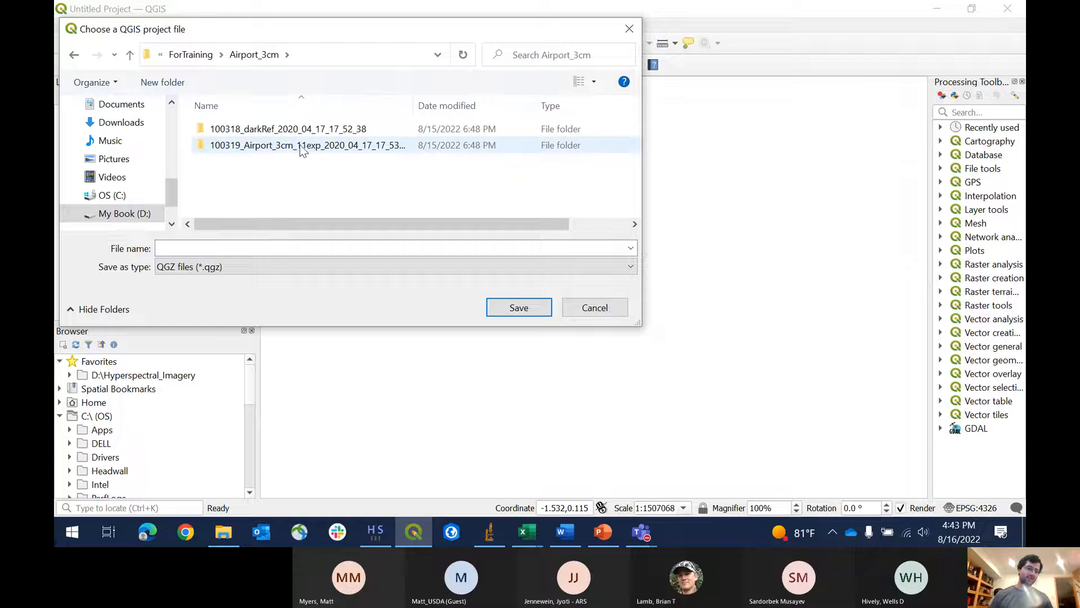
# Step: Name the project file QGIS_Airport_3cm_Training and save it as a QGZ file
pyautogui.click(210, 246)
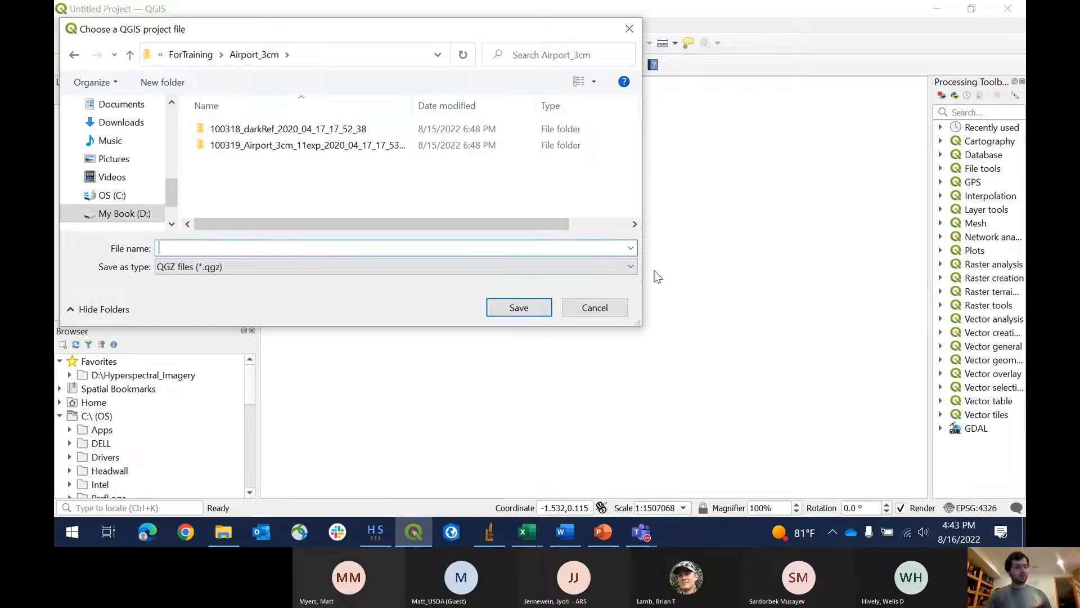
pyautogui.write('QGIS_')
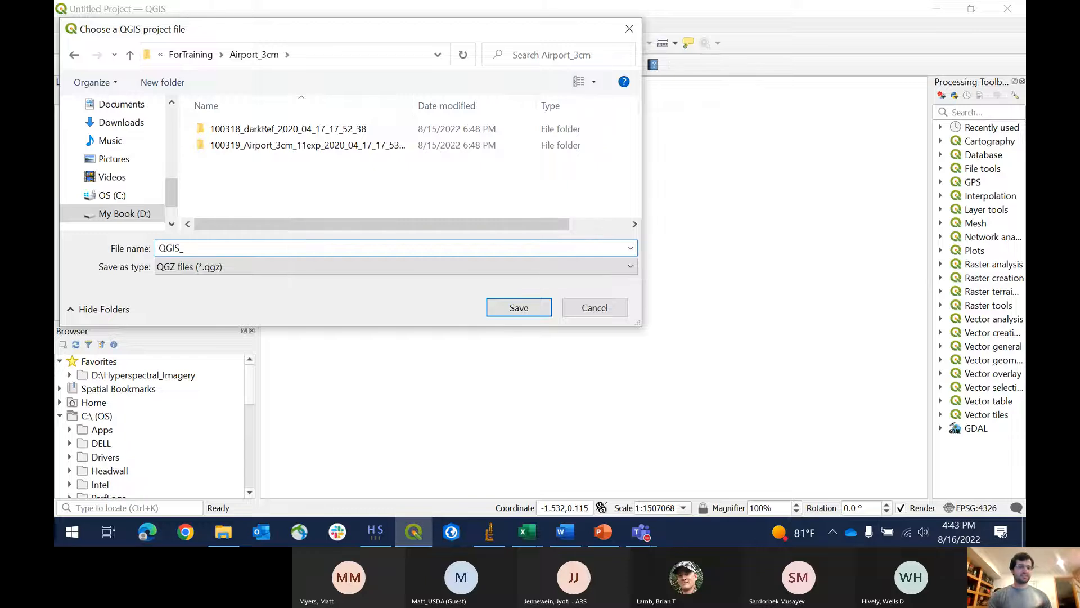
pyautogui.write('AIrpo')
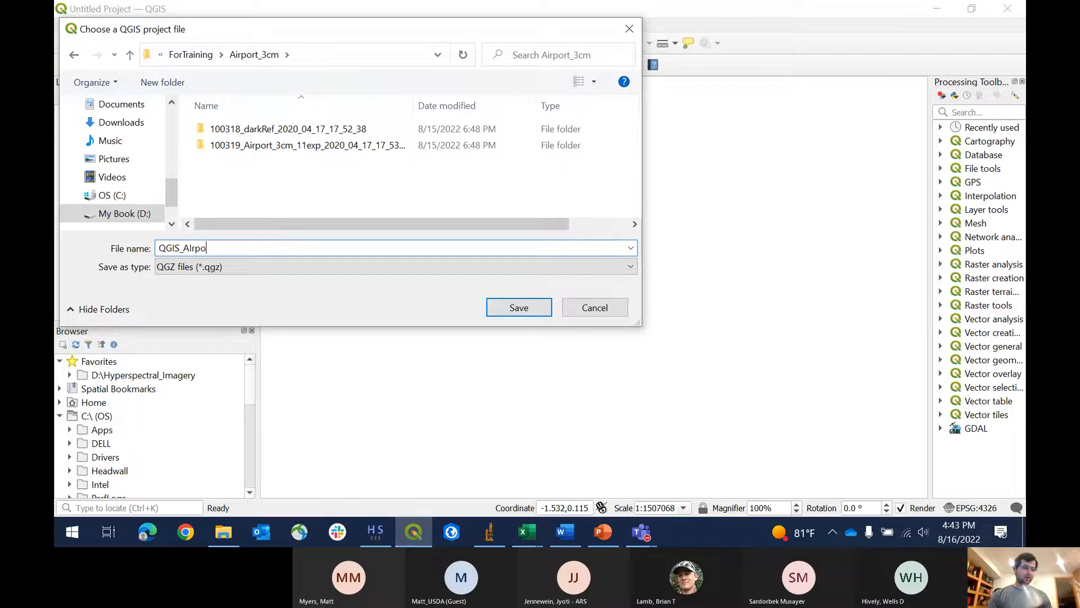
pyautogui.press('BackSpace')
pyautogui.press('BackSpace')
pyautogui.press('BackSpace')
pyautogui.press('BackSpace')
pyautogui.write('3cm_Tr')
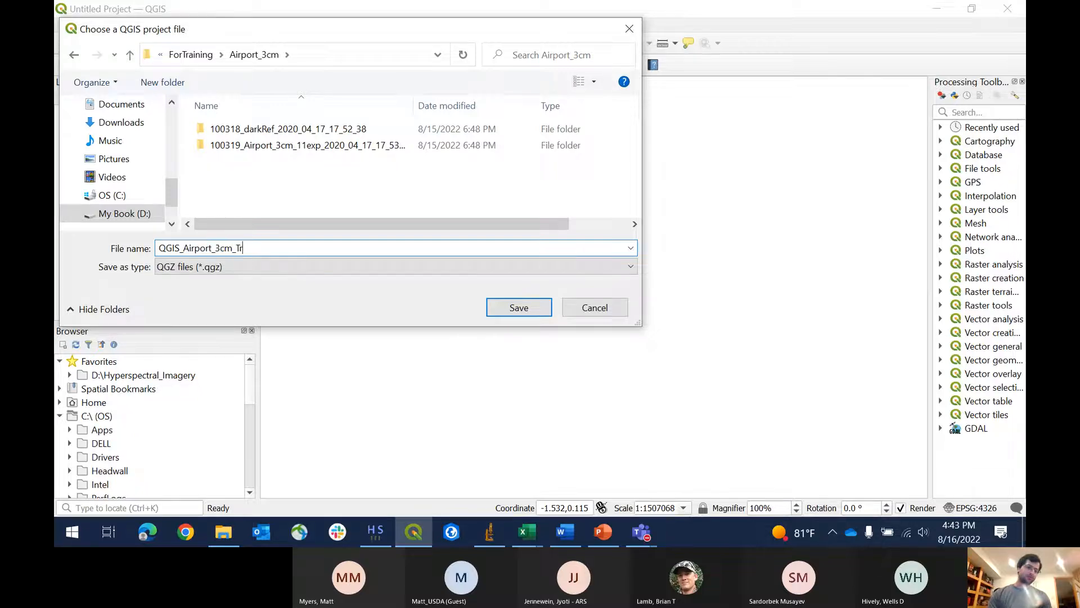
pyautogui.write('aining')
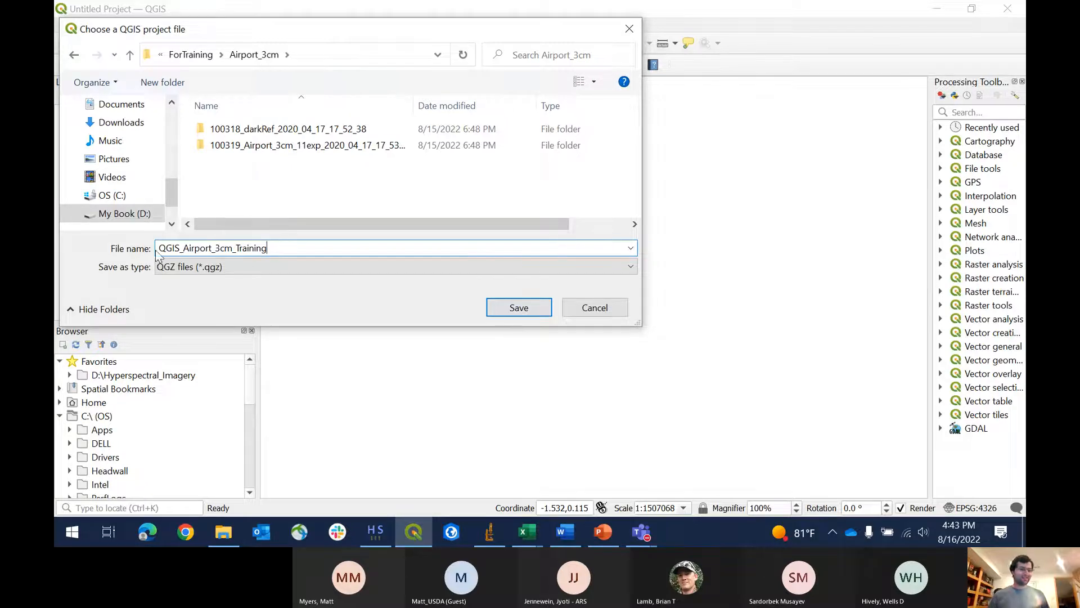
pyautogui.click(497, 308)
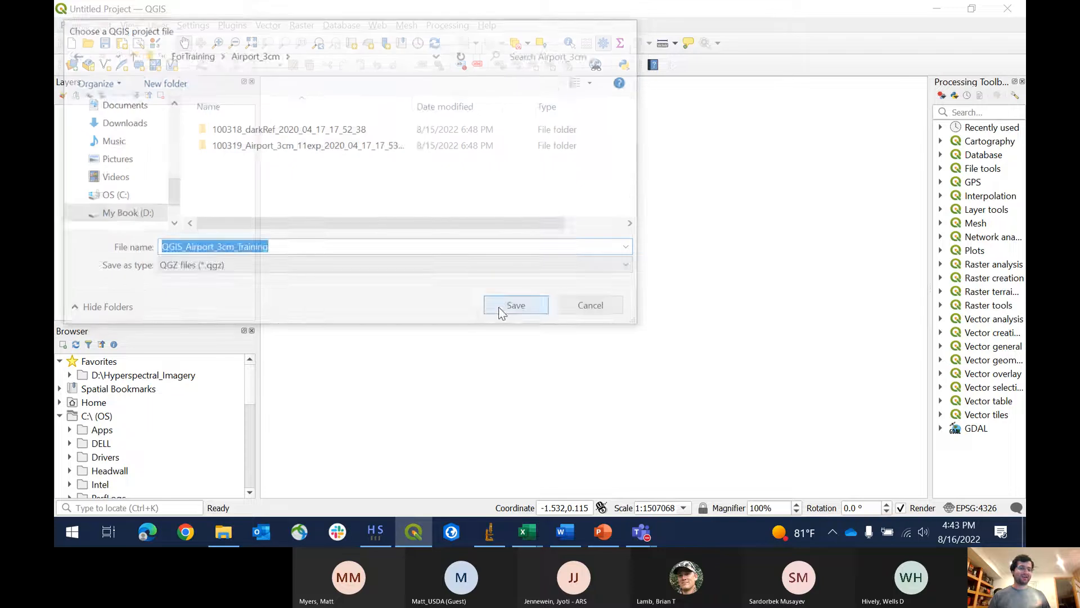
# Step: Add BARC_fields_2020.shp from the Hyperspectral_Imagery Shapefiles folder to the project as a layer
pyautogui.scroll(-2, 96, 417)
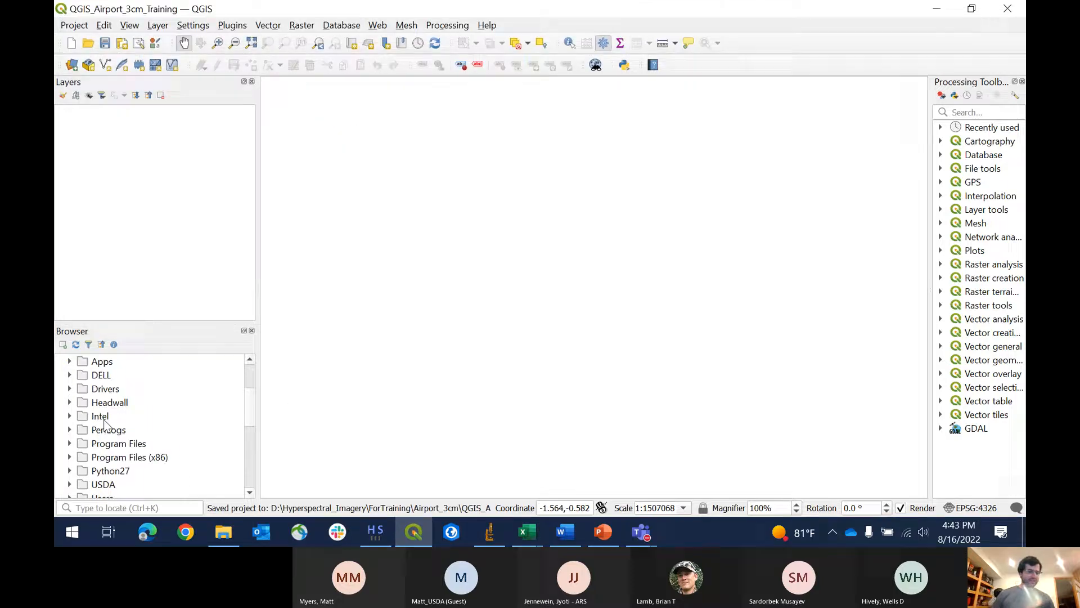
pyautogui.scroll(2, 135, 436)
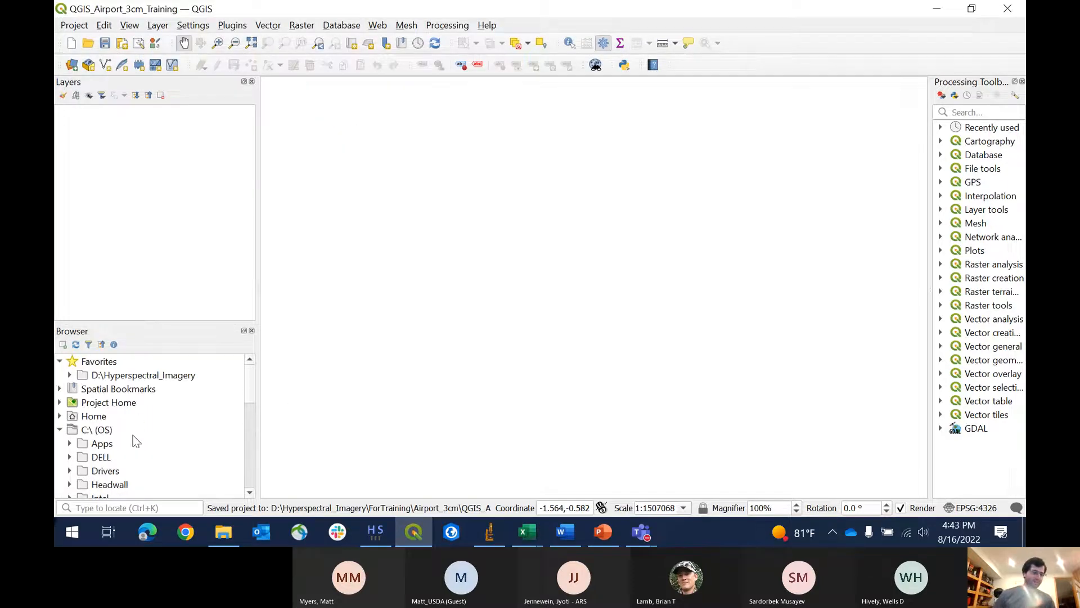
pyautogui.doubleClick(115, 376)
pyautogui.scroll(-2, 124, 405)
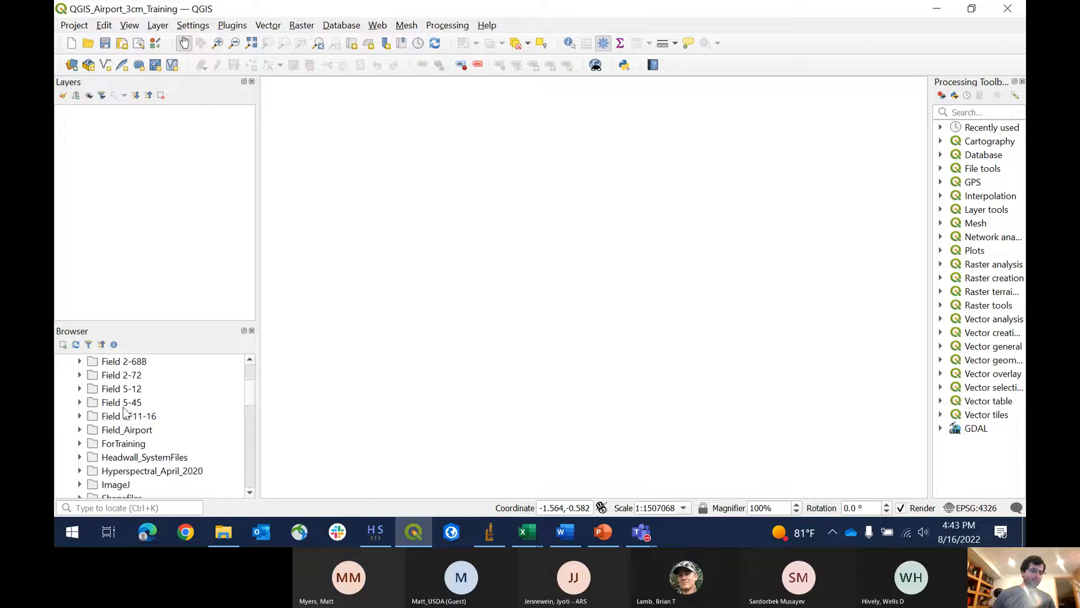
pyautogui.scroll(-1, 131, 447)
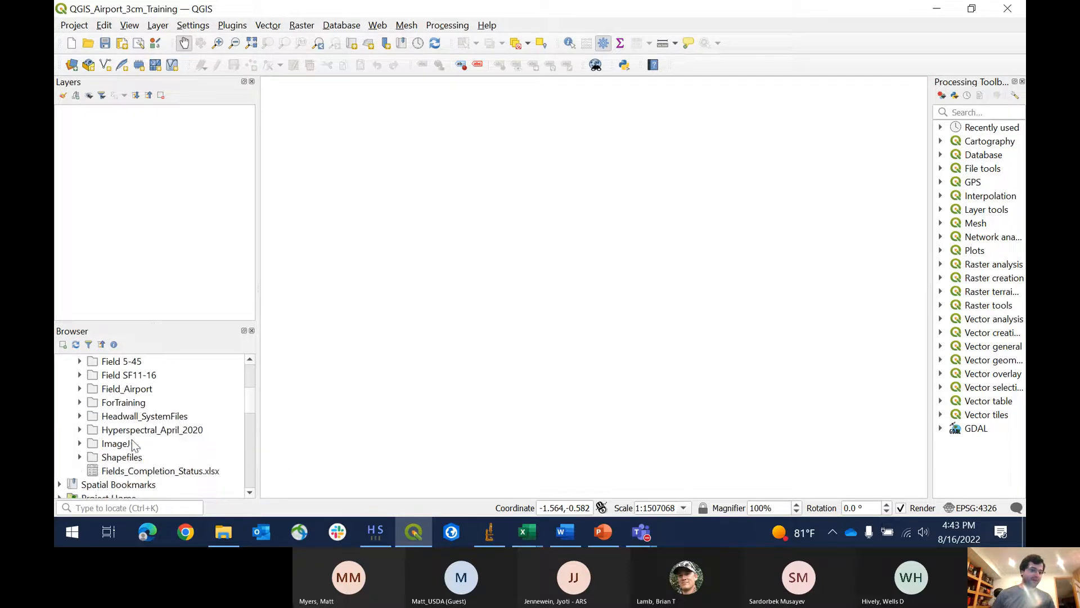
pyautogui.doubleClick(121, 457)
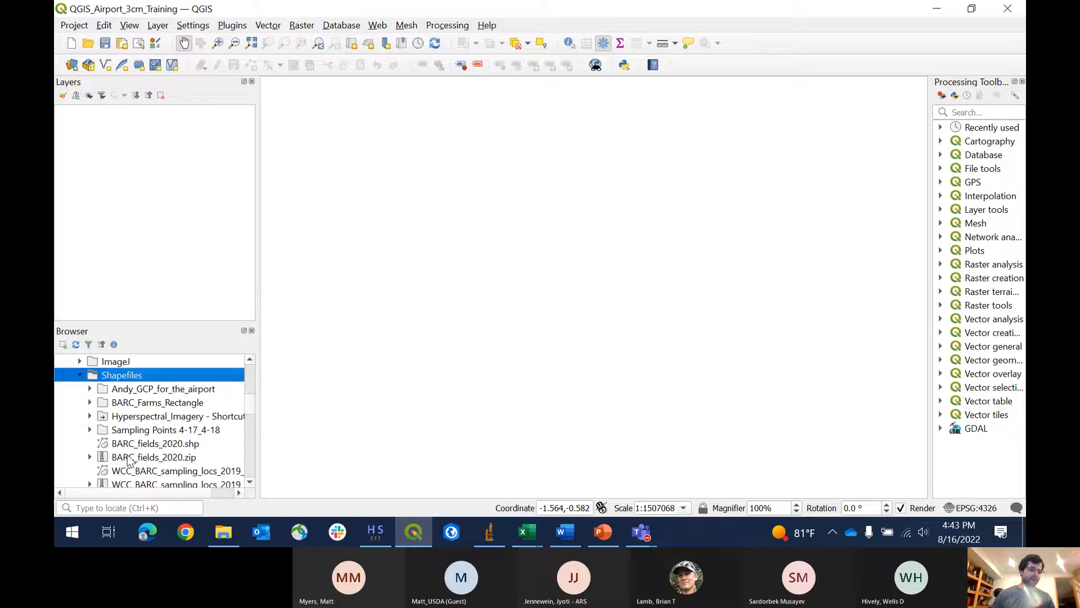
pyautogui.click(137, 444)
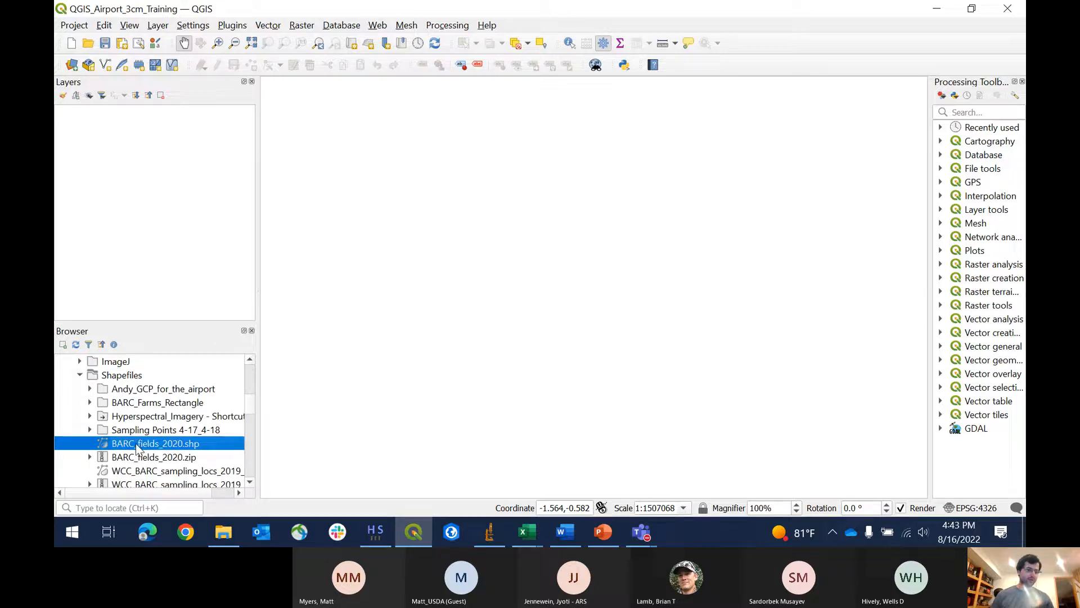
pyautogui.moveTo(138, 444)
pyautogui.mouseDown()
pyautogui.moveTo(147, 445)
pyautogui.moveTo(163, 248)
pyautogui.mouseUp()
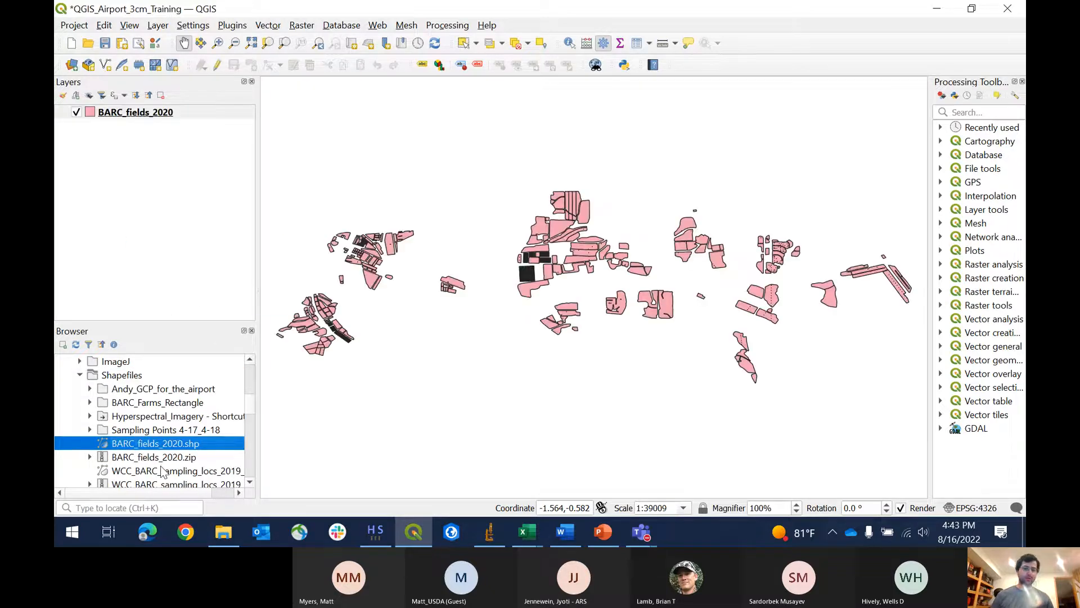
# Step: Add the WCC_BARC_sampling_locs_2019_20 shapefile as a layer and bring the airport field's sampling points into view
pyautogui.scroll(-1, 162, 469)
pyautogui.moveTo(138, 432)
pyautogui.mouseDown()
pyautogui.moveTo(154, 436)
pyautogui.moveTo(242, 289)
pyautogui.moveTo(195, 251)
pyautogui.mouseUp()
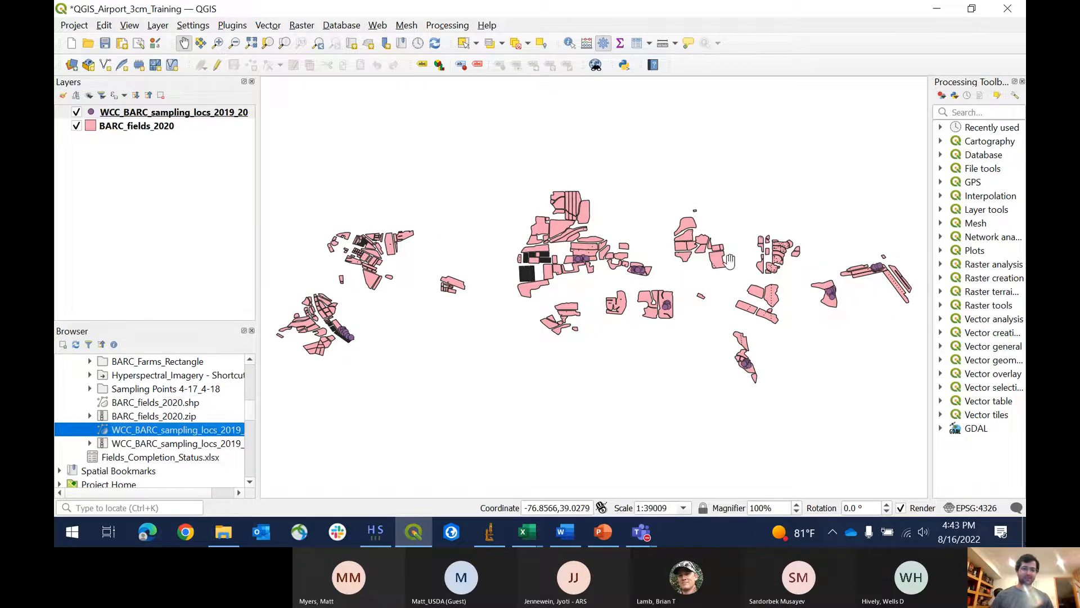
pyautogui.scroll(5, 879, 265)
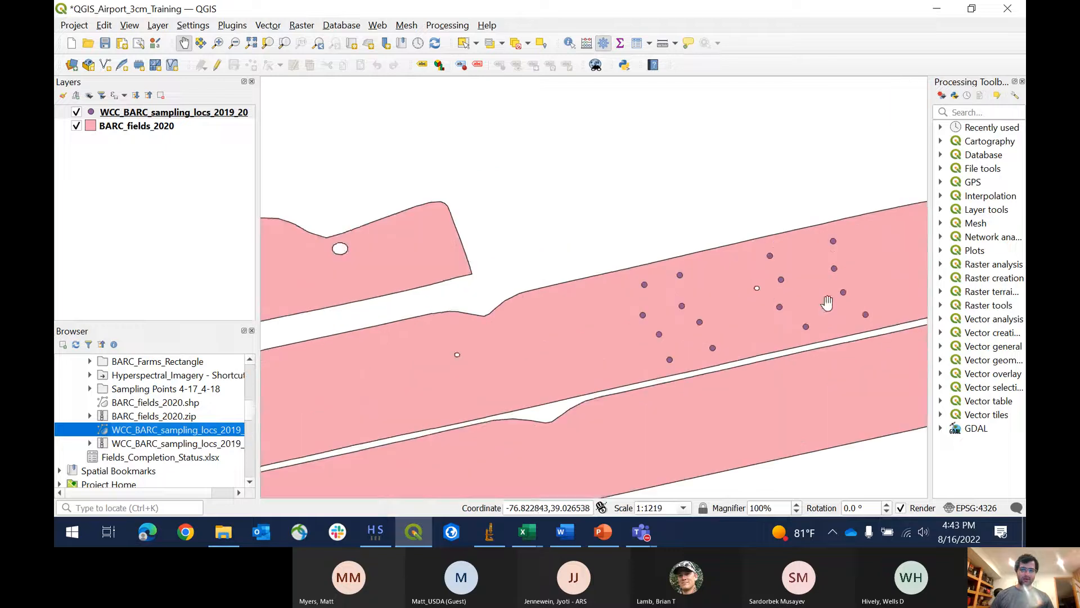
pyautogui.moveTo(828, 301); pyautogui.dragTo(601, 227)
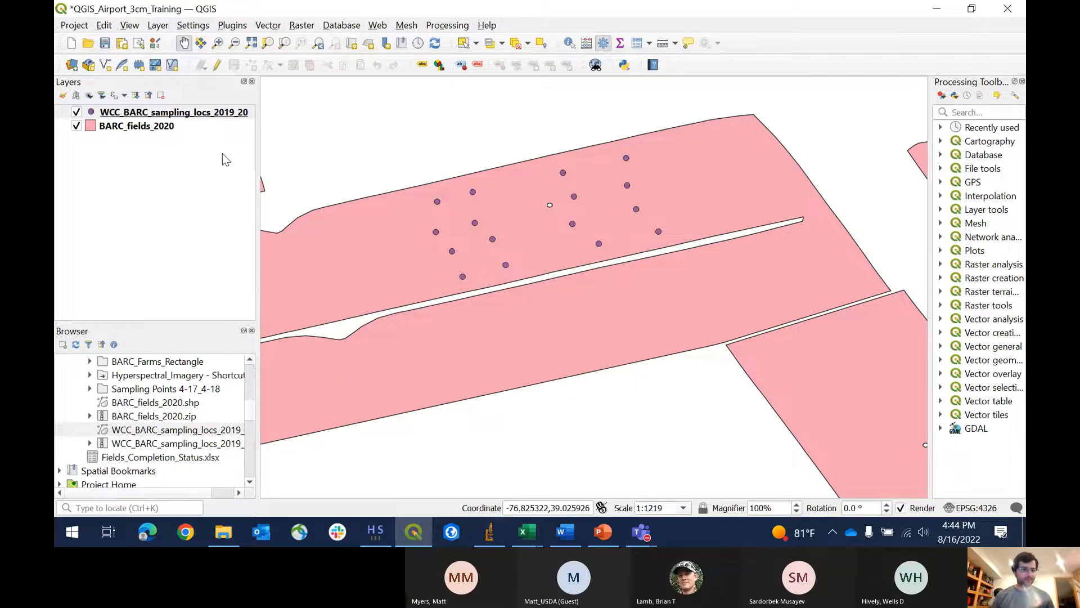
pyautogui.rightClick(337, 532)
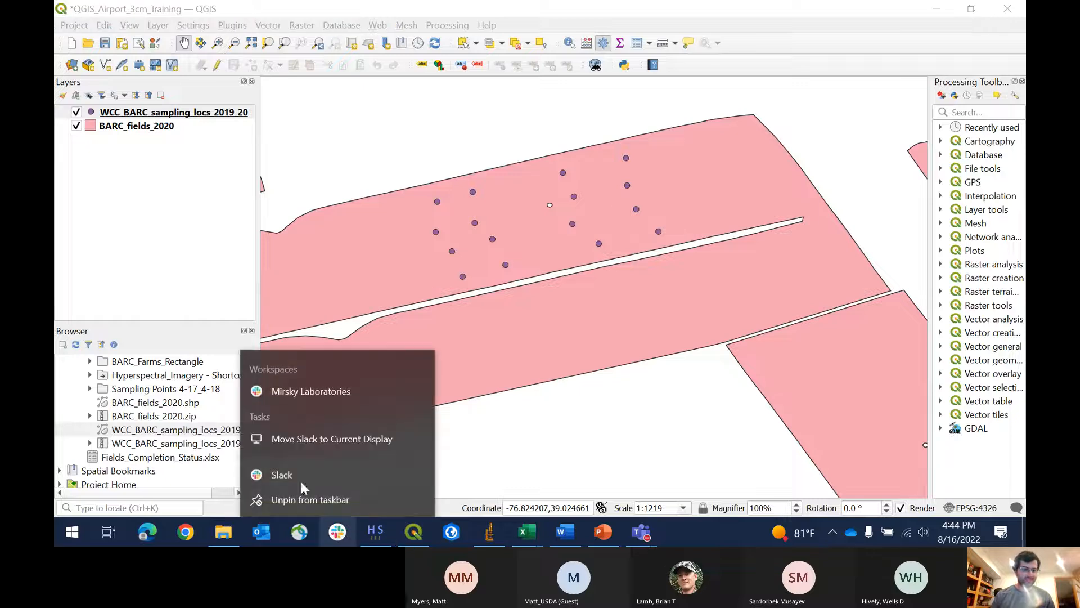
pyautogui.click(136, 239)
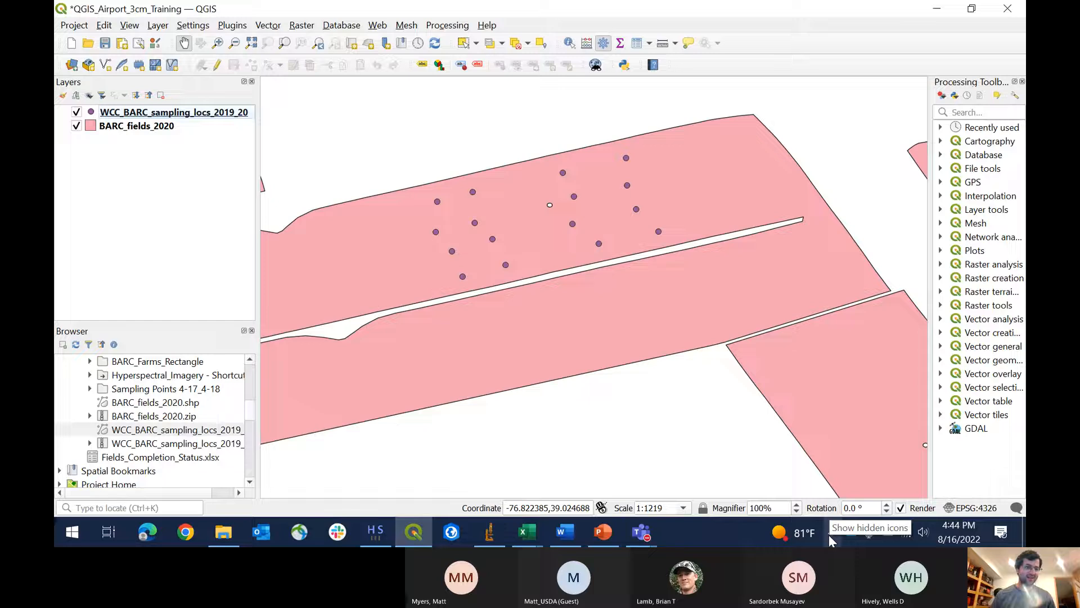
pyautogui.moveTo(380, 331); pyautogui.dragTo(377, 309)
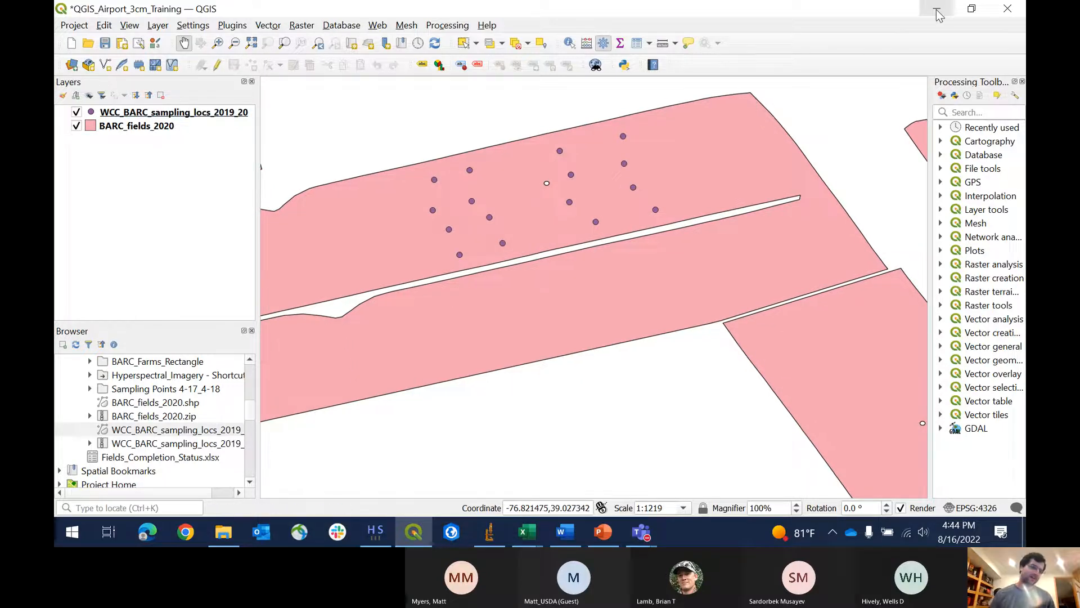
# Step: Switch to SpectralView to check the progress of the orthorectification batch, and return to QGIS
pyautogui.click(374, 529)
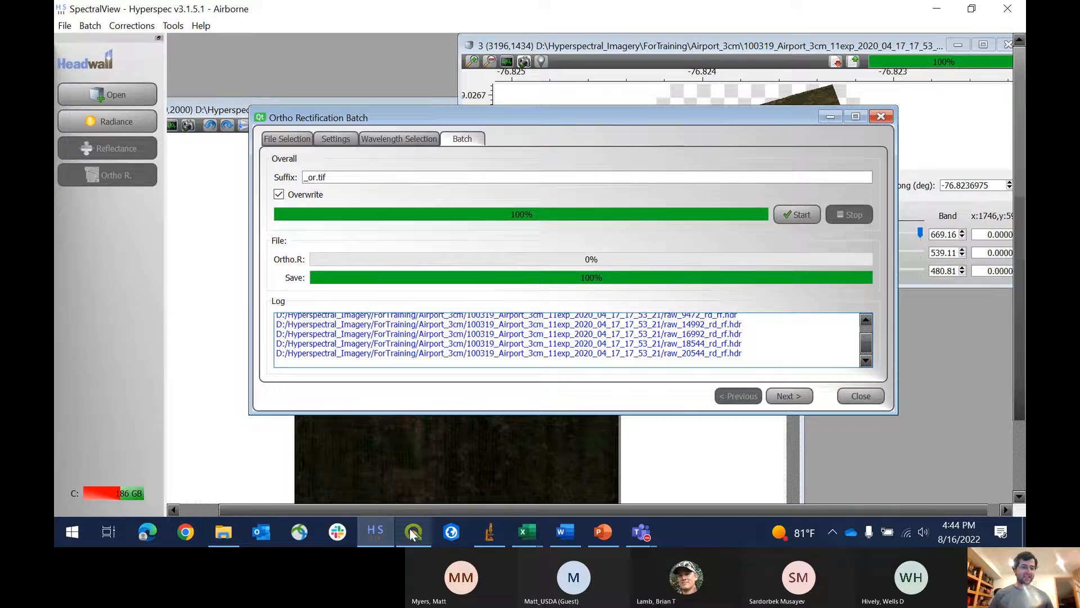
pyautogui.moveTo(413, 534)
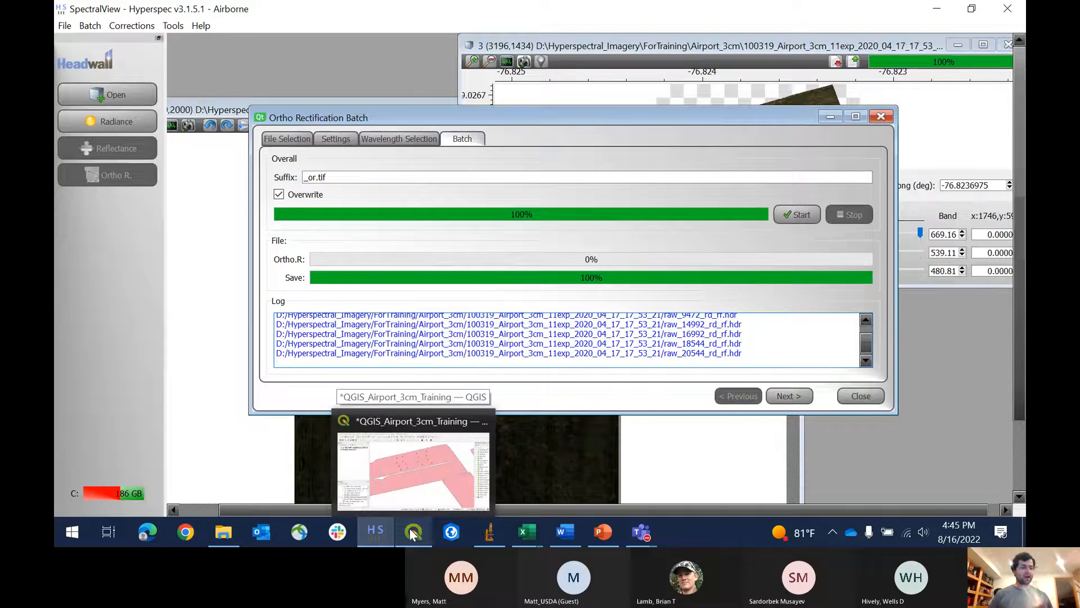
pyautogui.click(413, 532)
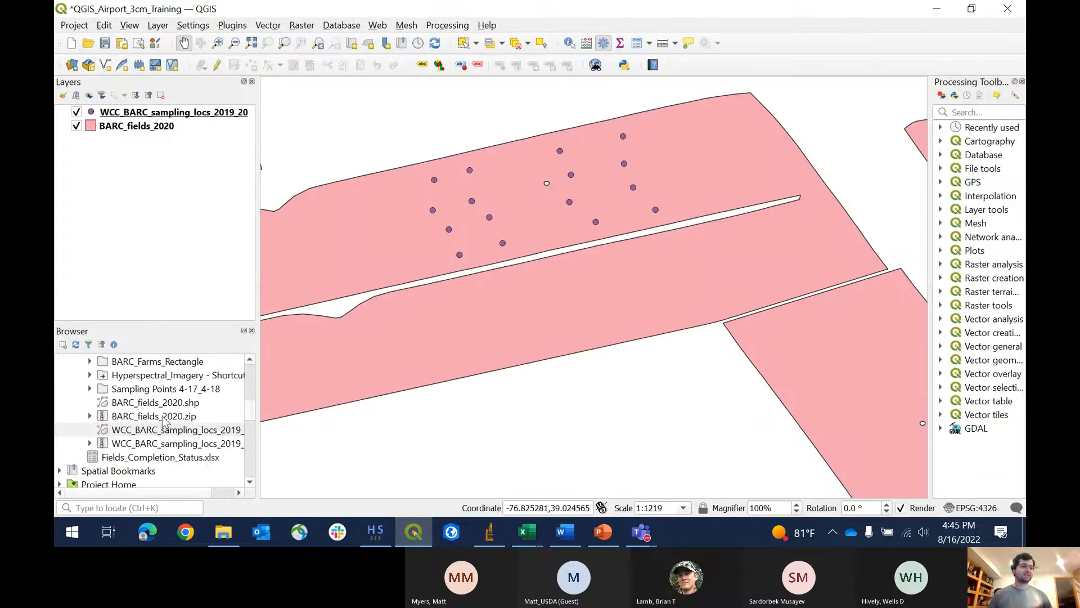
# Step: Expand ForTraining/Airport_3cm/100319_Airport_3cm_11exp_2020_04_17_17_53_21 in the file browser and widen the browser to show full file names
pyautogui.scroll(-5, 154, 419)
pyautogui.scroll(-1, 141, 457)
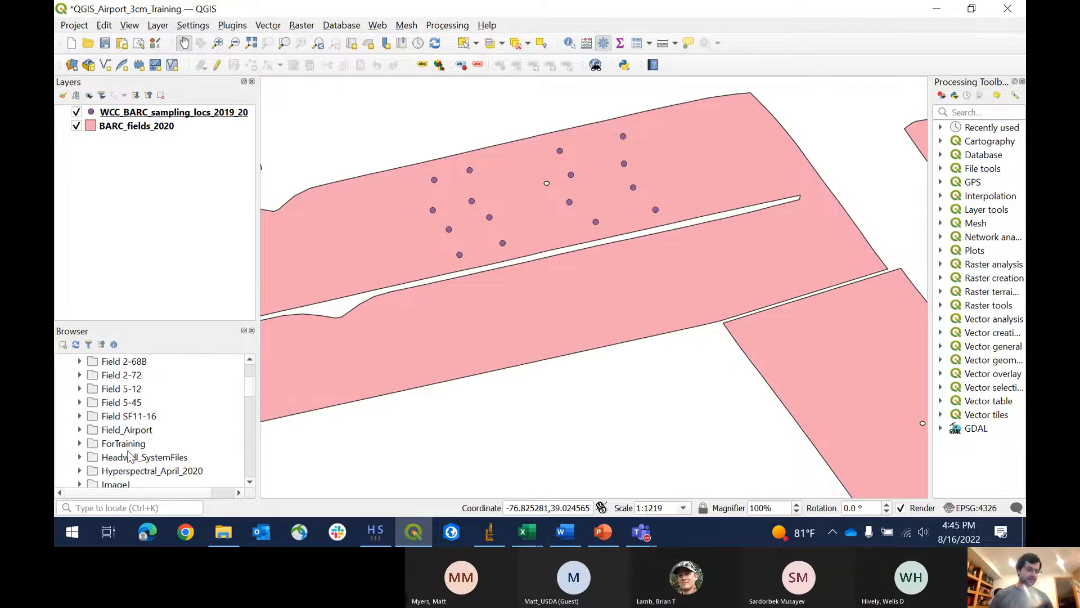
pyautogui.doubleClick(125, 444)
pyautogui.scroll(-2, 147, 432)
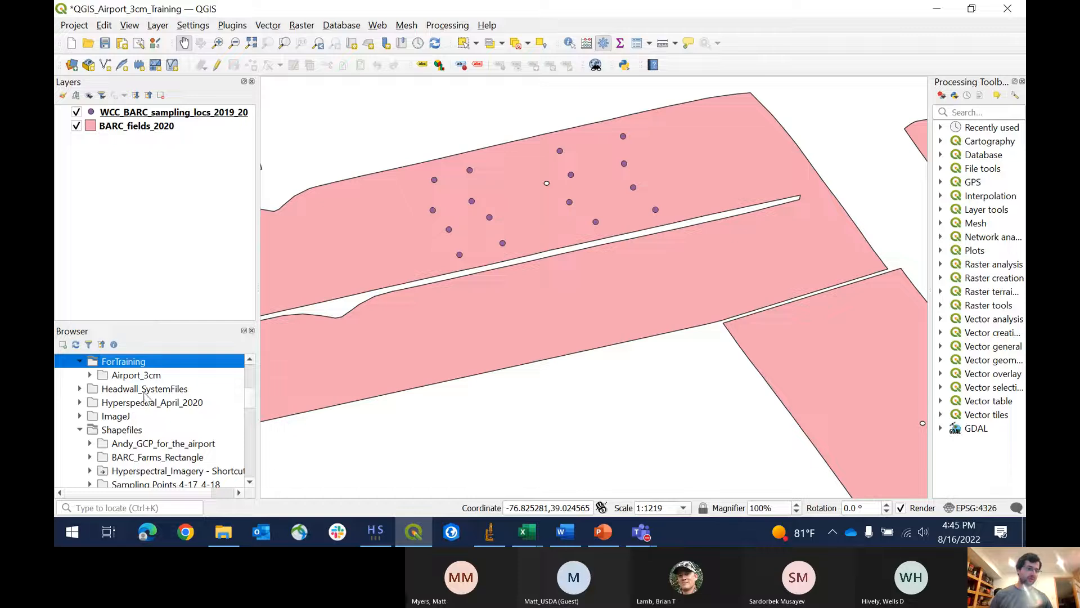
pyautogui.doubleClick(136, 374)
pyautogui.click(151, 402)
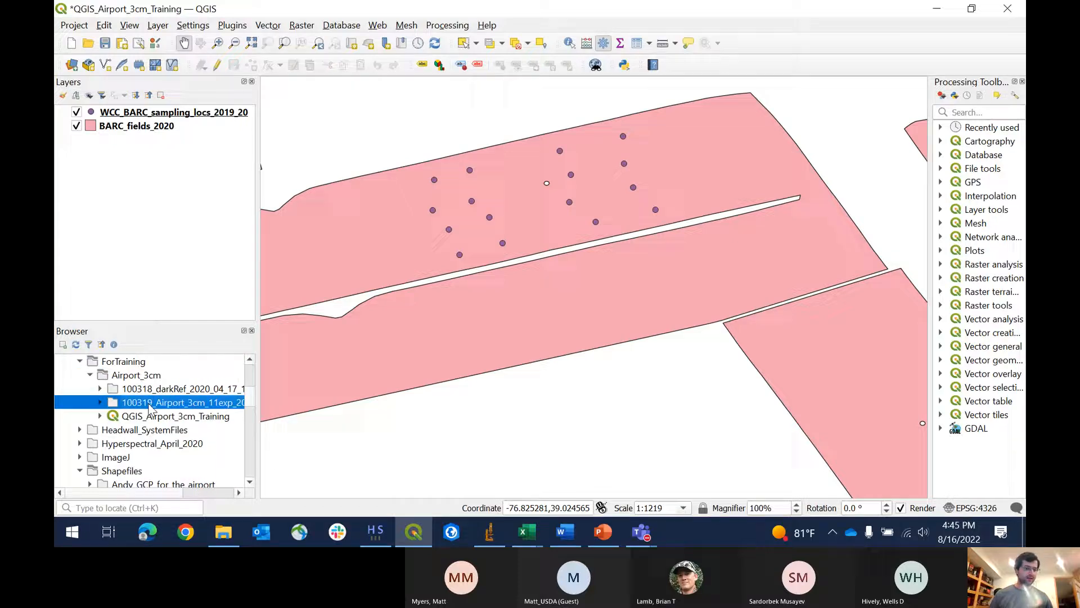
pyautogui.doubleClick(223, 404)
pyautogui.moveTo(256, 426); pyautogui.dragTo(433, 430)
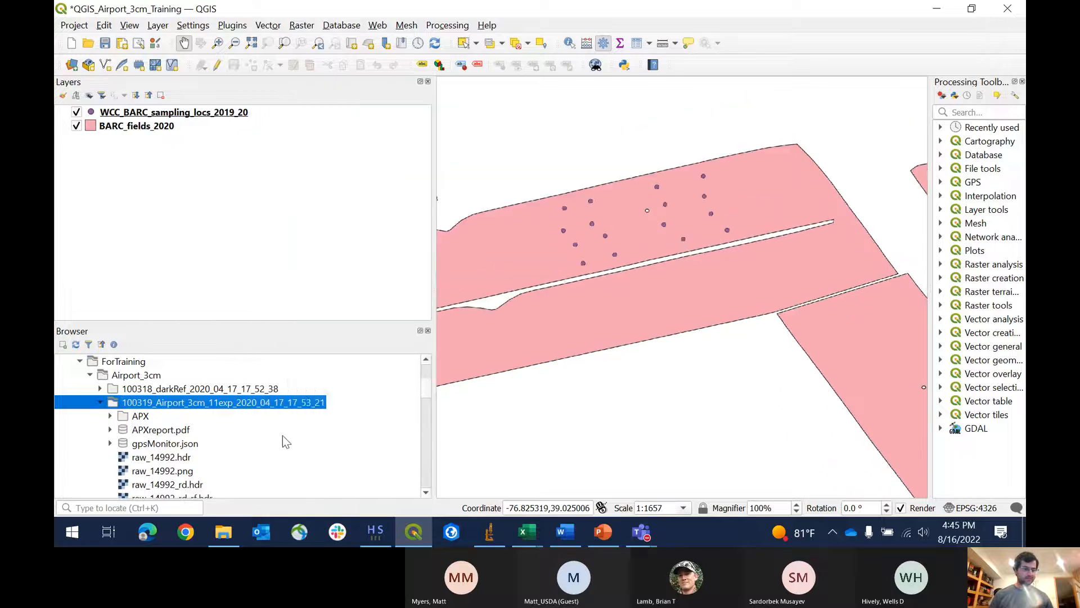
# Step: Examine the raw_14992 files in the flight folder, from the raw header to the radiance and reflectance headers
pyautogui.scroll(-2, 175, 432)
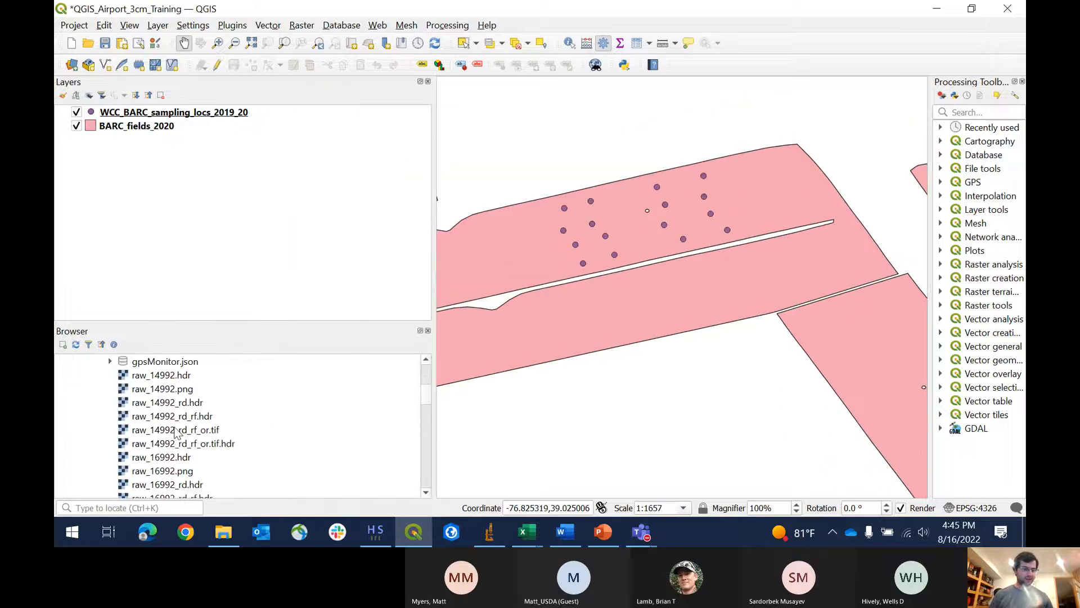
pyautogui.click(181, 377)
pyautogui.click(188, 402)
pyautogui.click(187, 417)
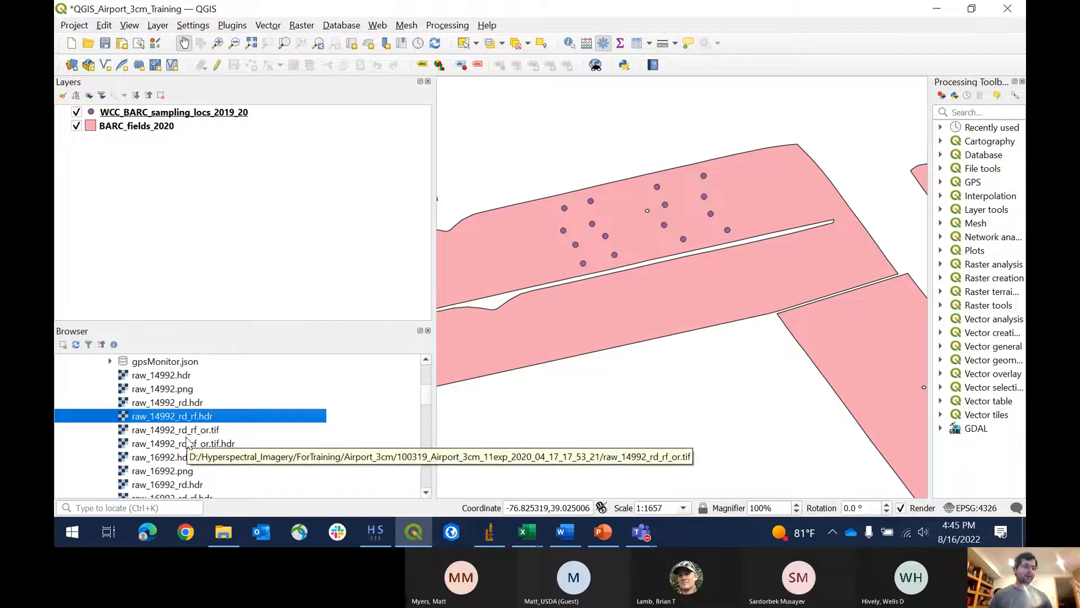
pyautogui.click(233, 431)
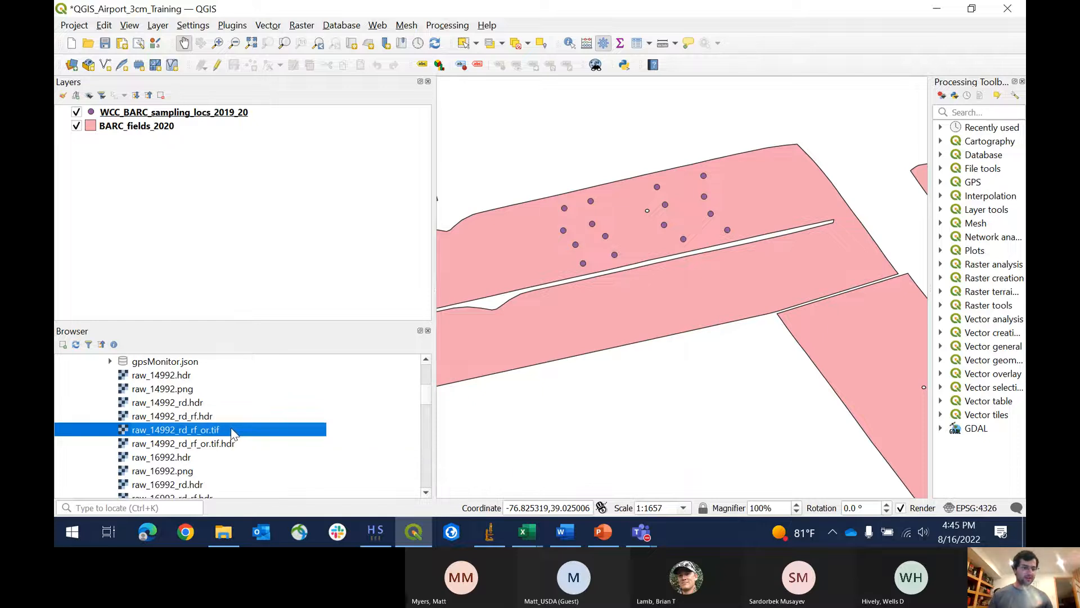
pyautogui.scroll(-1, 233, 434)
pyautogui.click(234, 473)
pyautogui.scroll(-2, 255, 444)
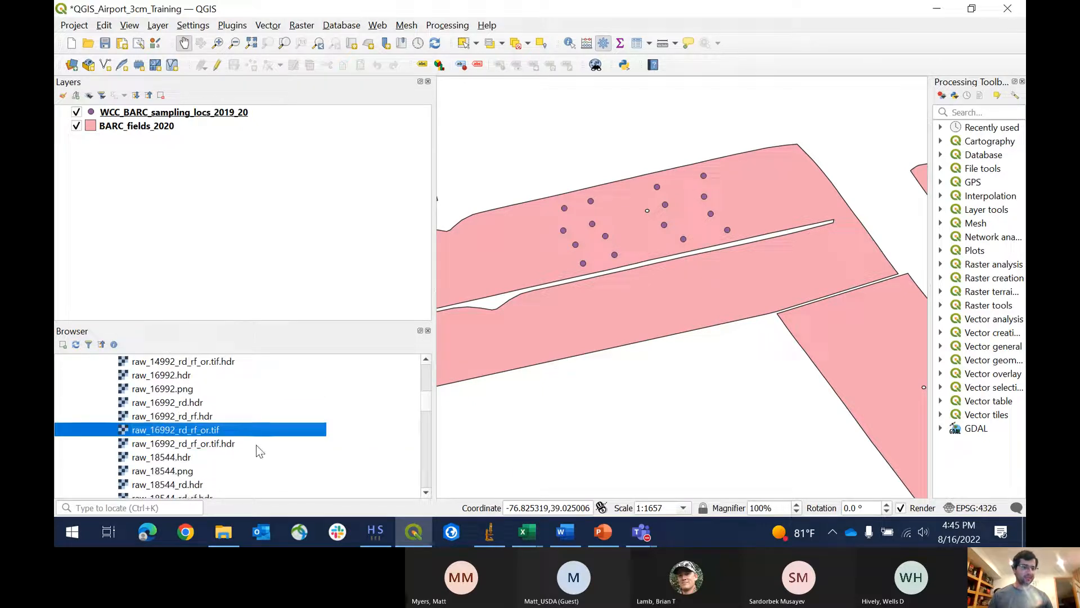
pyautogui.keyDown('ctrl'); pyautogui.click(228, 468); pyautogui.keyUp('ctrl')
pyautogui.scroll(-2, 228, 467)
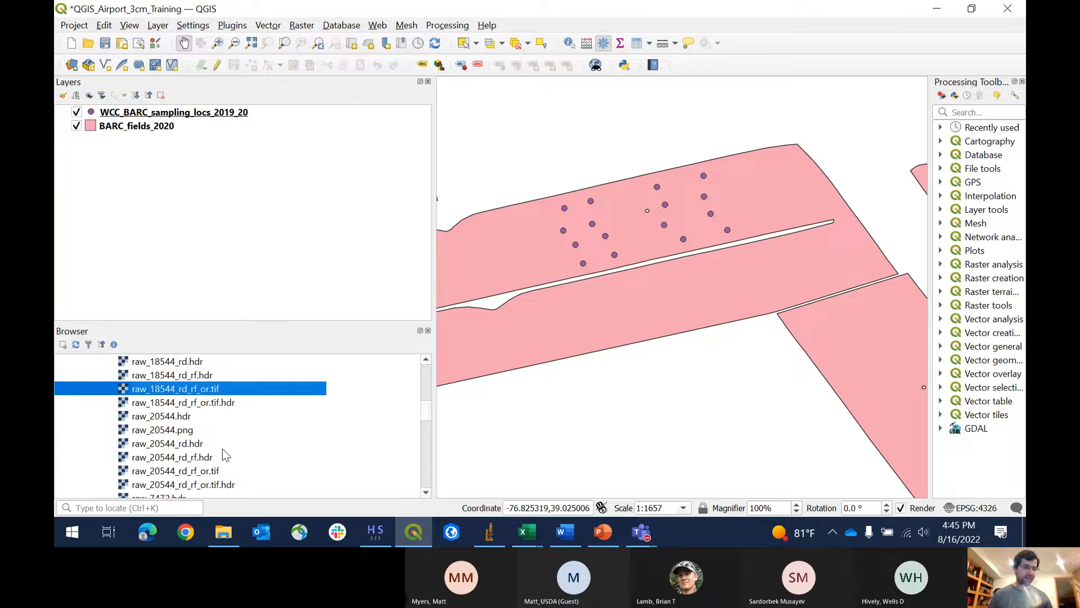
pyautogui.keyDown('ctrl'); pyautogui.click(224, 471); pyautogui.keyUp('ctrl')
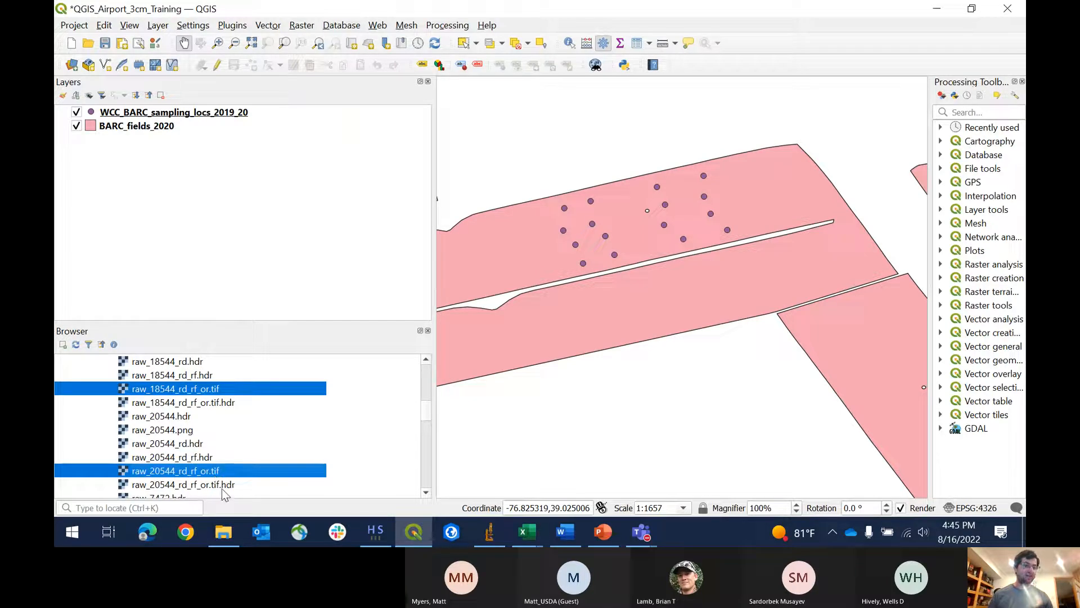
pyautogui.scroll(-2, 225, 491)
pyautogui.keyDown('ctrl'); pyautogui.click(218, 470); pyautogui.keyUp('ctrl')
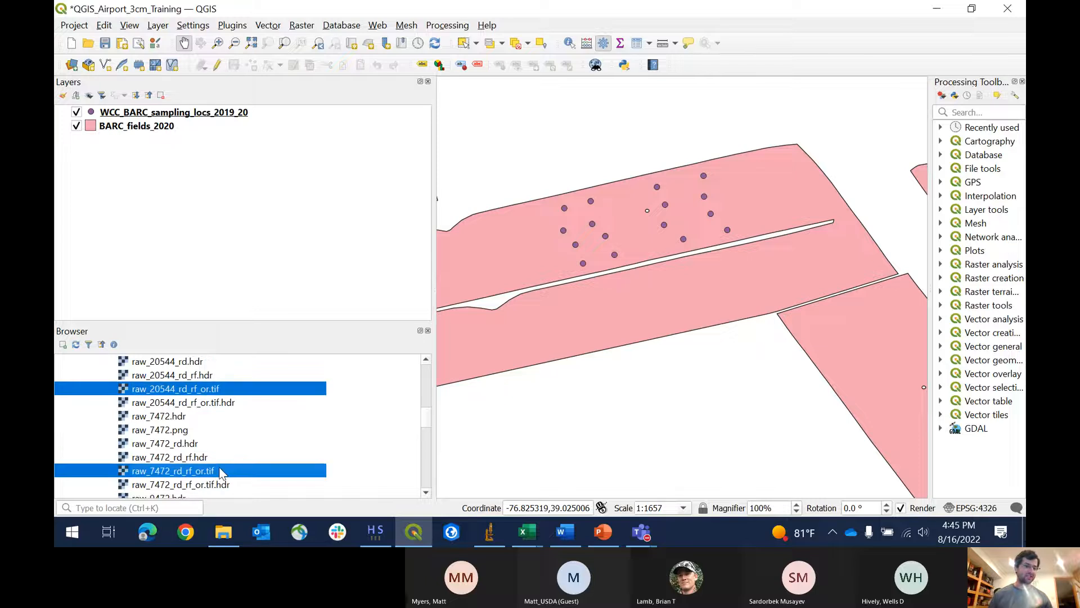
pyautogui.scroll(-2, 219, 472)
pyautogui.keyDown('ctrl'); pyautogui.click(219, 482); pyautogui.keyUp('ctrl')
pyautogui.scroll(-3, 220, 478)
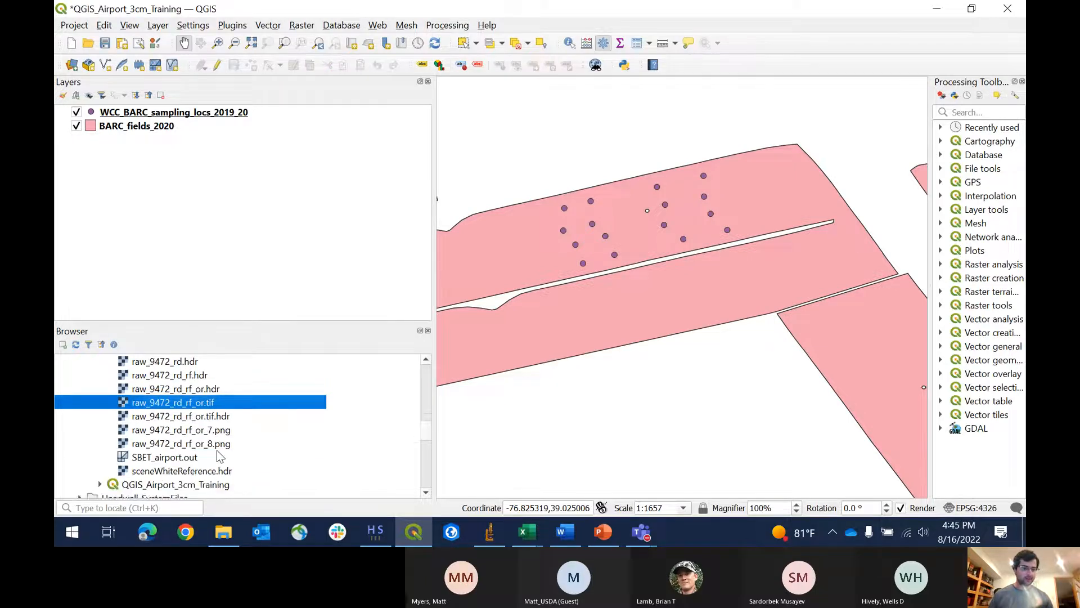
pyautogui.scroll(12, 212, 394)
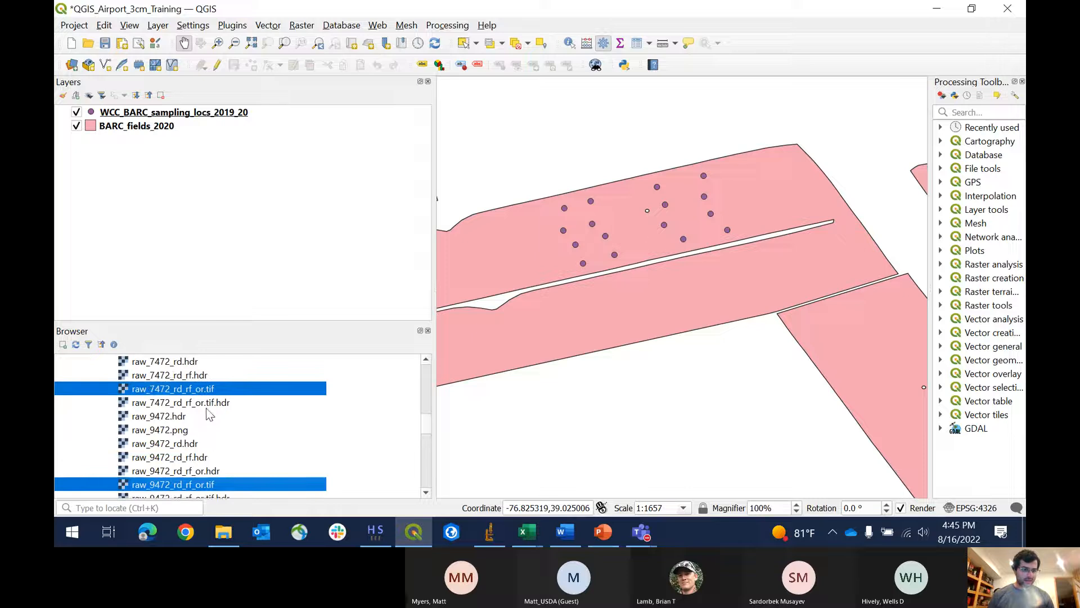
pyautogui.scroll(4, 207, 416)
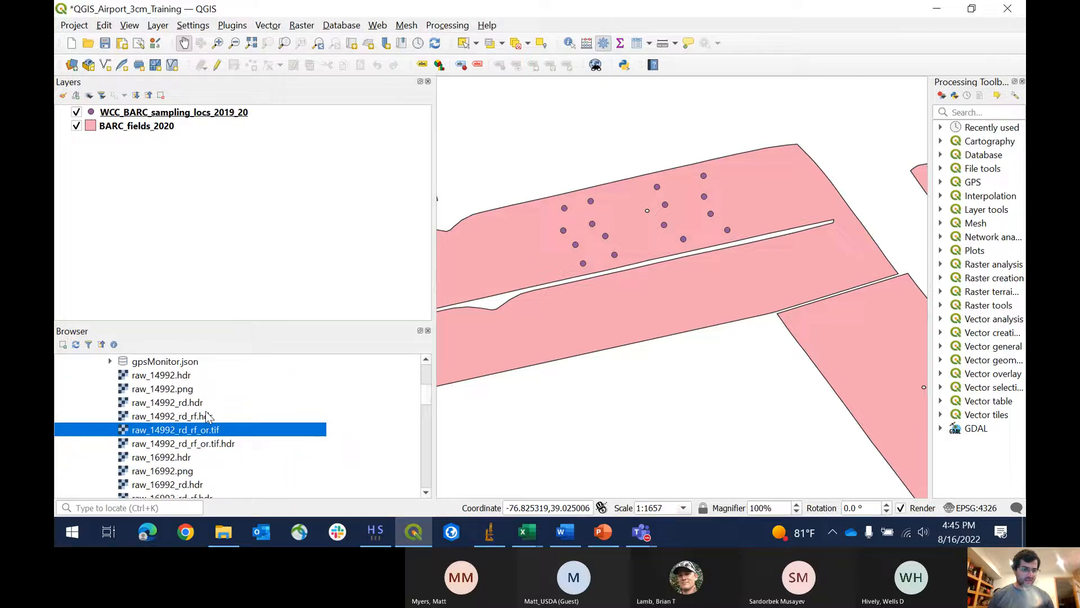
pyautogui.rightClick(207, 417)
# Step: Add the six orthorectified rd_rf_or.tif rasters (raw_14992, 16992, 18544, 20544, 7472 and 9472) to the project as layers
pyautogui.scroll(-3, 225, 410)
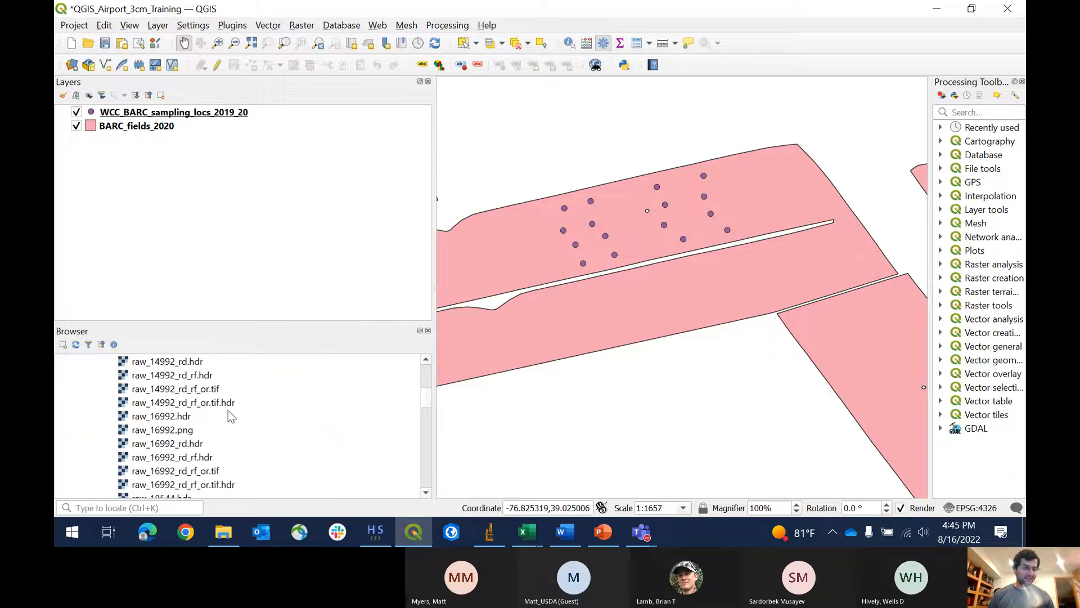
pyautogui.click(224, 429)
pyautogui.scroll(-2, 228, 429)
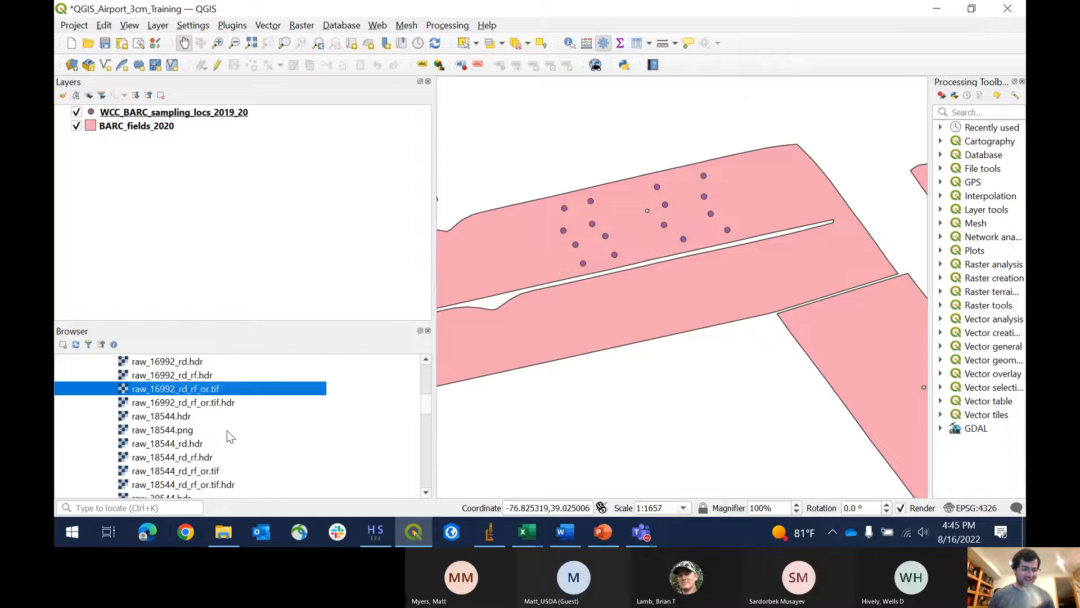
pyautogui.click(227, 428)
pyautogui.scroll(-1, 227, 428)
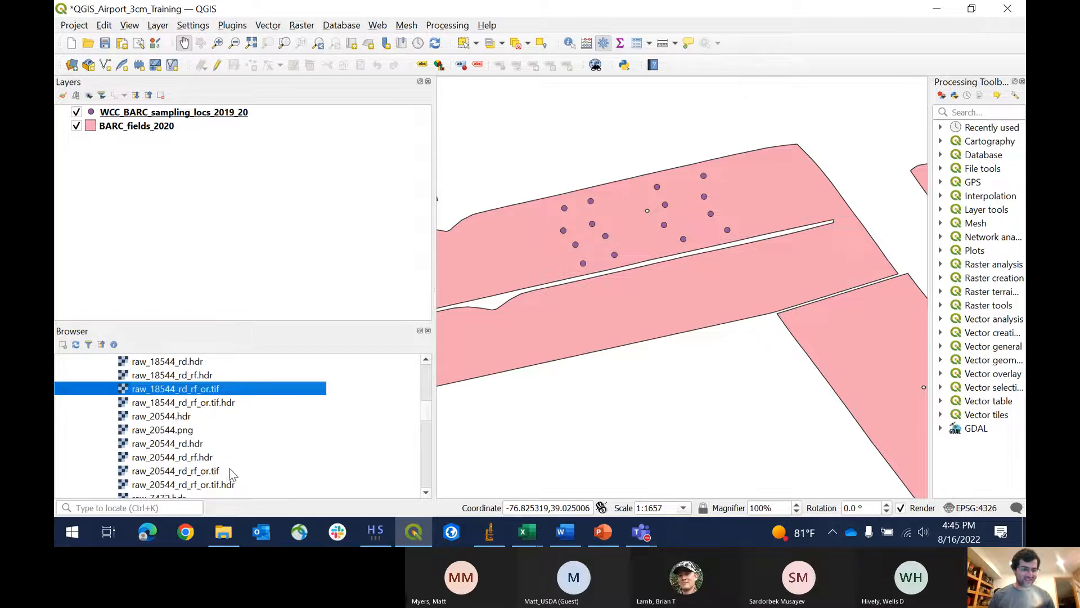
pyautogui.scroll(-3, 223, 433)
pyautogui.click(224, 429)
pyautogui.scroll(-1, 223, 431)
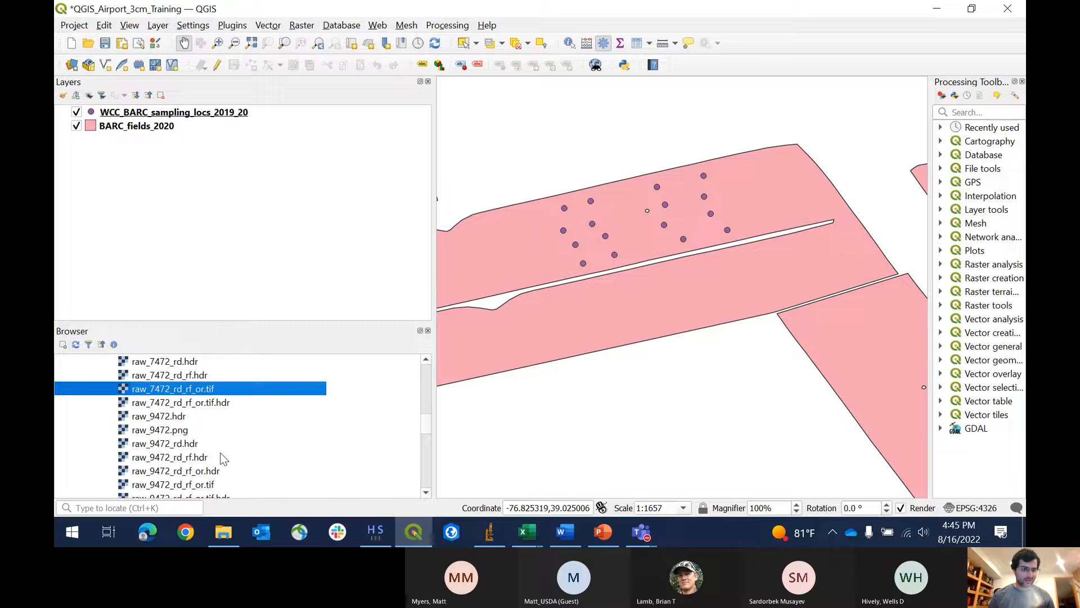
pyautogui.click(223, 484)
pyautogui.scroll(-2, 224, 485)
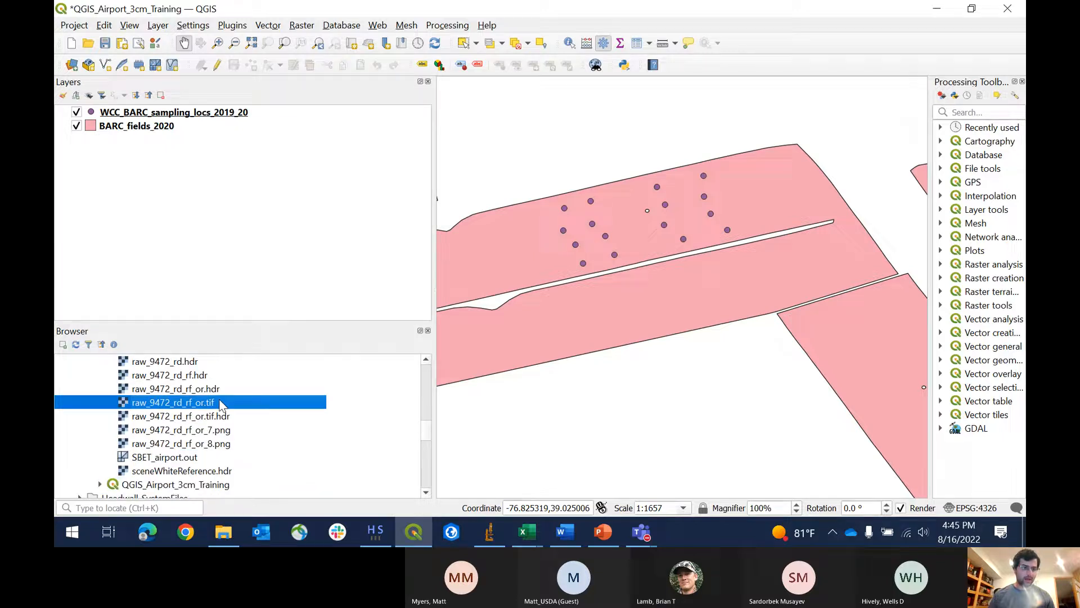
pyautogui.moveTo(222, 404); pyautogui.dragTo(264, 211)
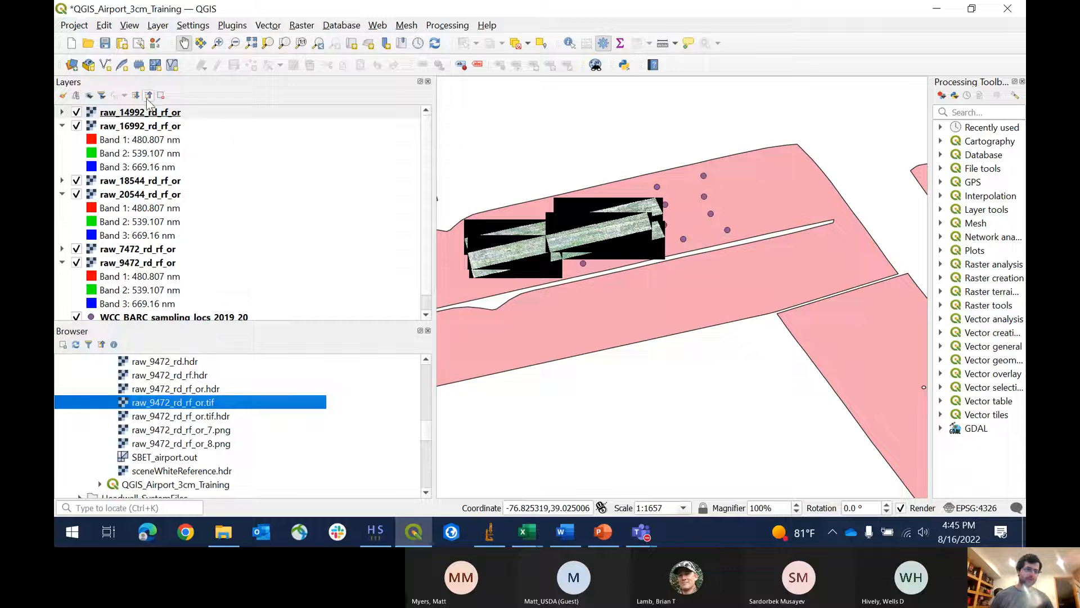
# Step: Collapse the band legends of all layers and enlarge the map area to show the whole set of orthorectified strips
pyautogui.click(148, 95)
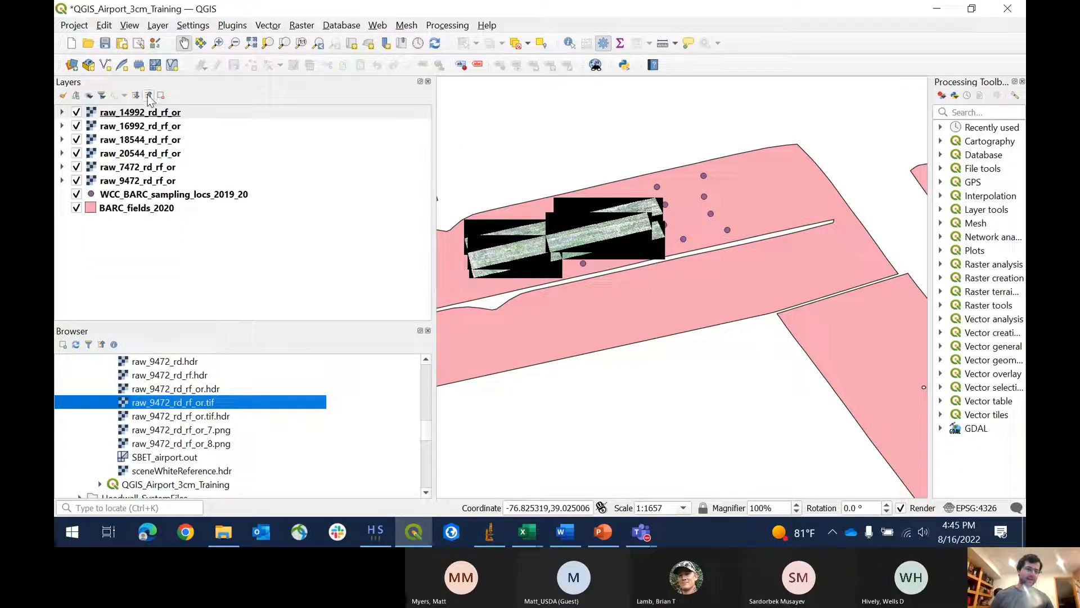
pyautogui.click(136, 94)
pyautogui.click(148, 95)
pyautogui.click(132, 126)
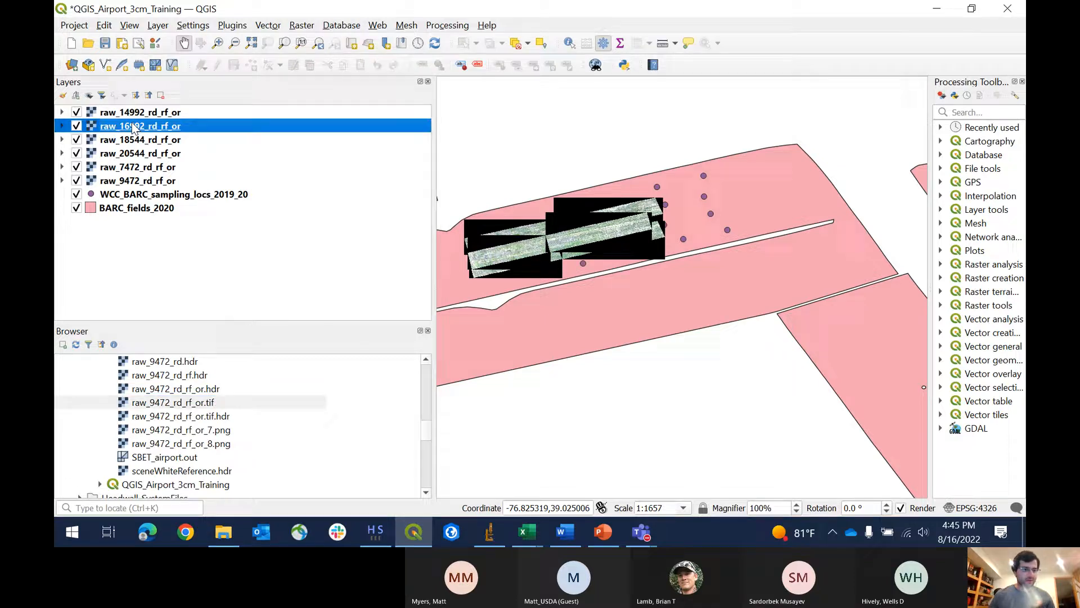
pyautogui.scroll(1, 604, 221)
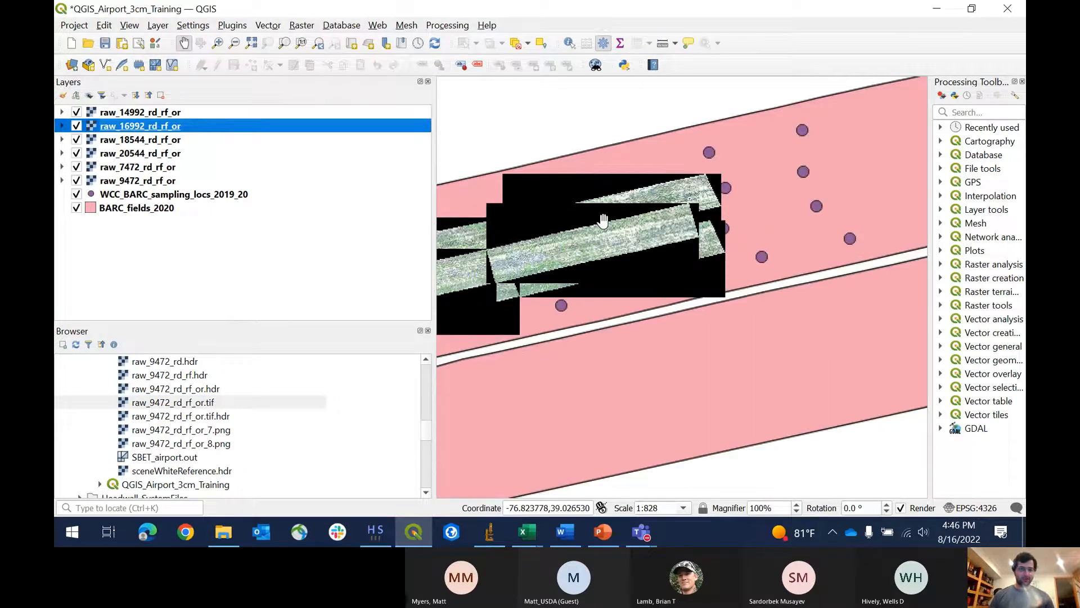
pyautogui.moveTo(436, 212); pyautogui.dragTo(273, 215)
pyautogui.moveTo(590, 240); pyautogui.dragTo(754, 272)
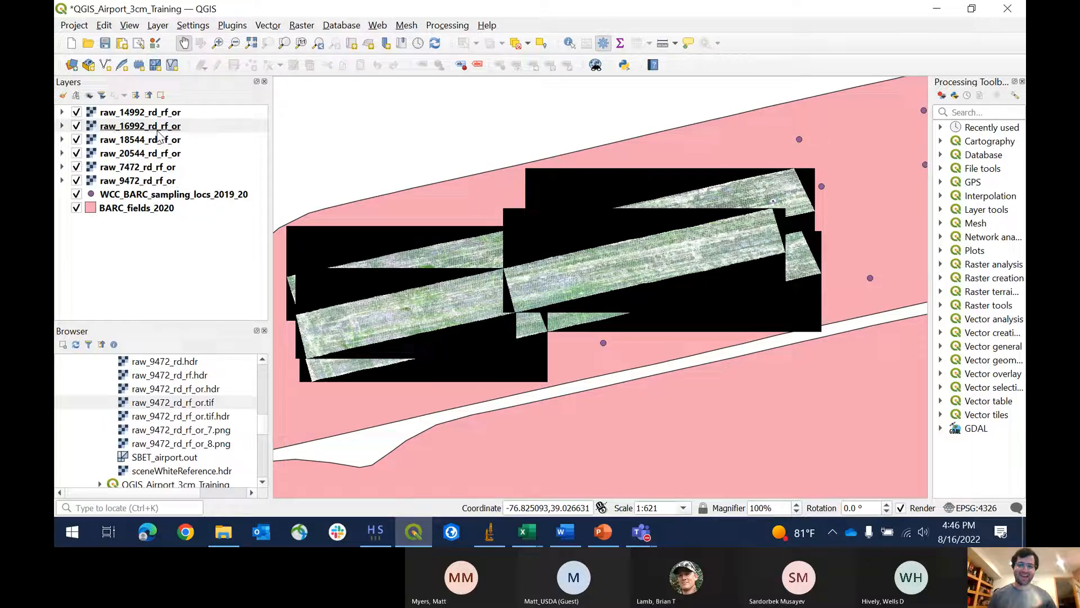
# Step: Set the additional no data value of the raw_14992_rd_rf_or layer to 0 in its transparency properties
pyautogui.moveTo(147, 113)
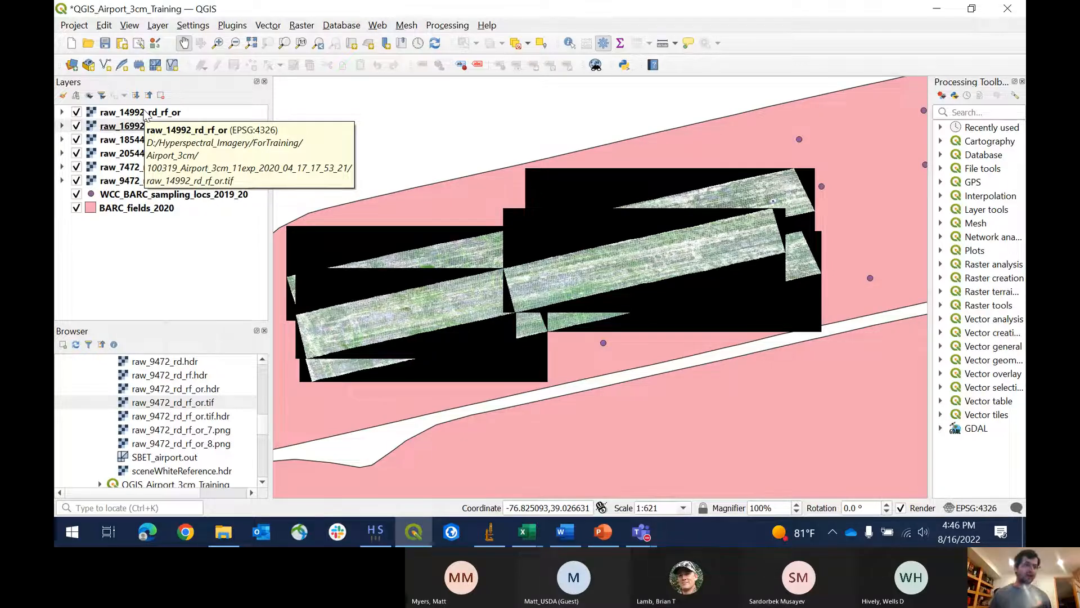
pyautogui.doubleClick(146, 113)
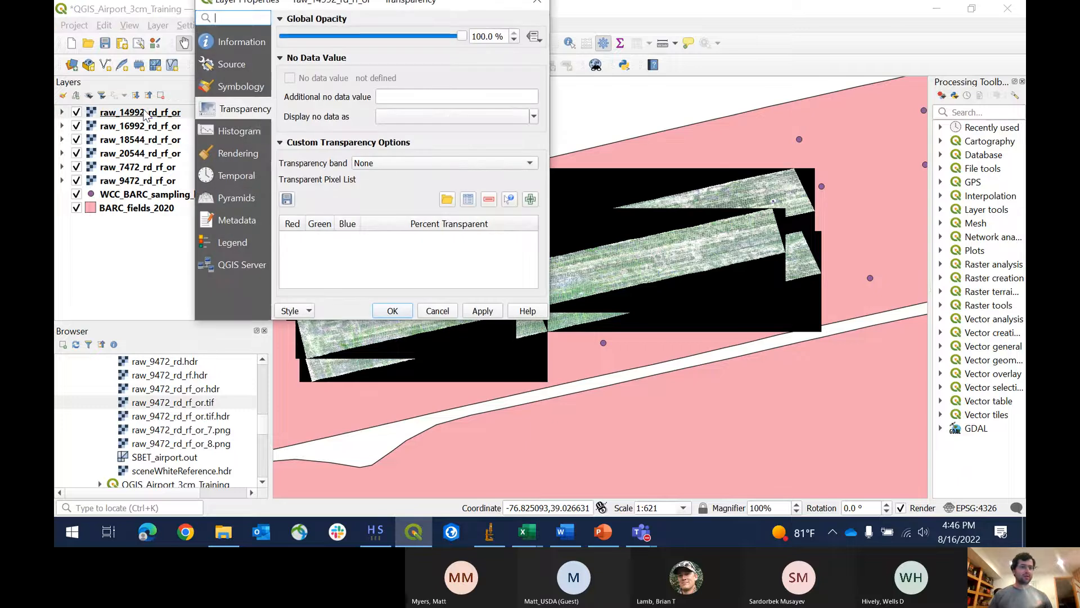
pyautogui.click(229, 49)
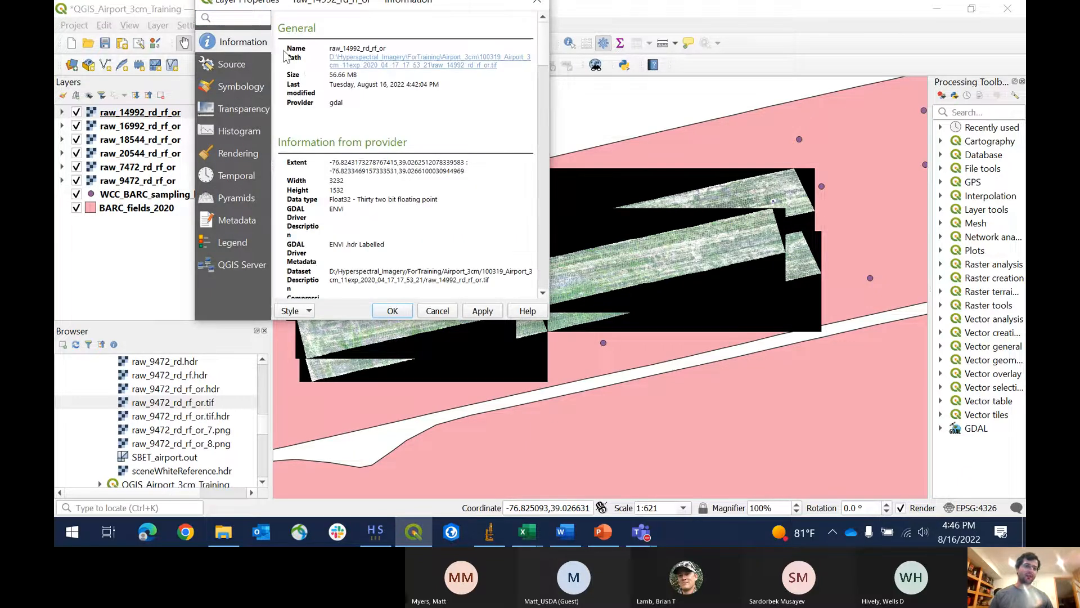
pyautogui.click(230, 111)
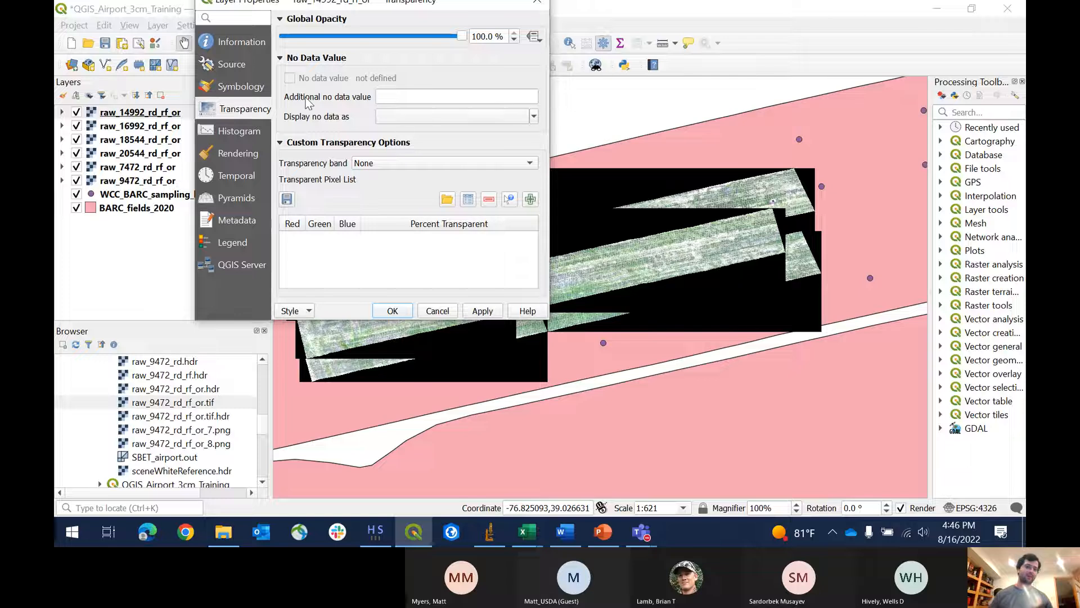
pyautogui.click(386, 97)
pyautogui.write('0')
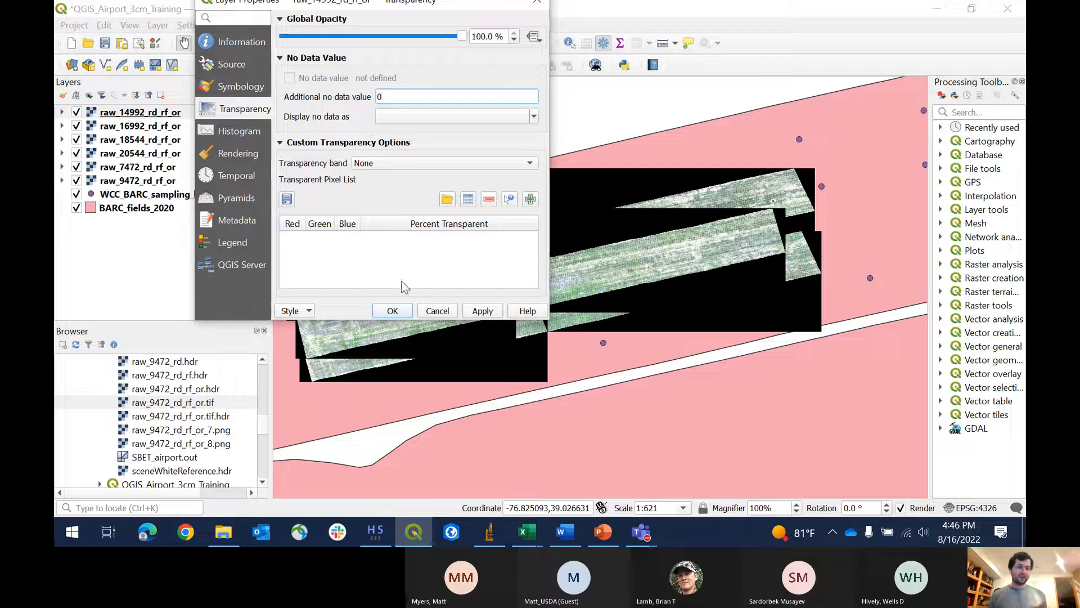
pyautogui.press('Return')
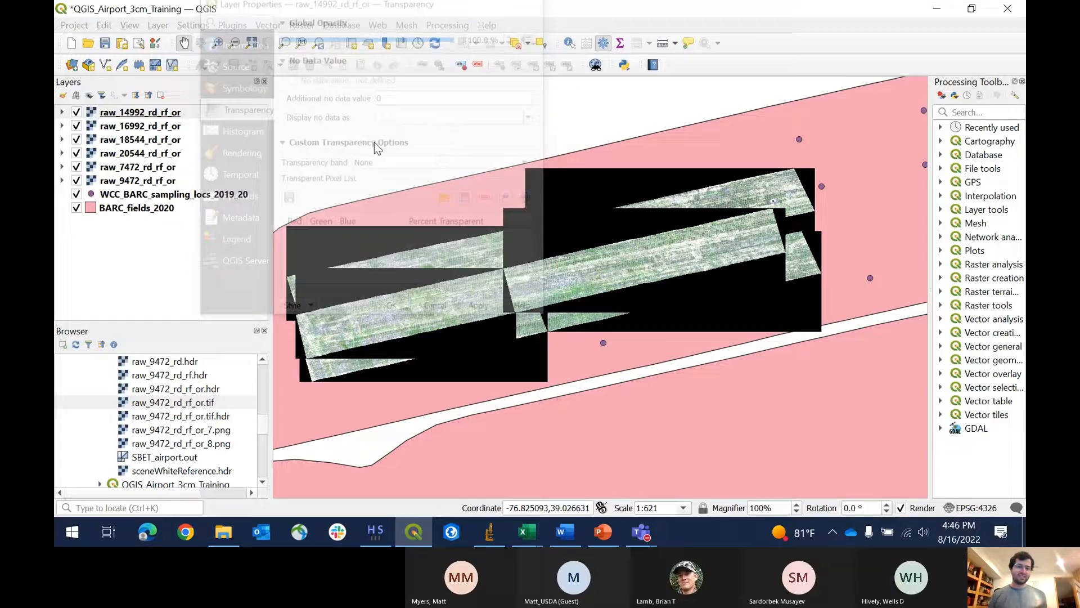
# Step: Set the additional no data value to 0 for the raw_16992_rd_rf_or and raw_18544_rd_rf_or layers
pyautogui.doubleClick(162, 127)
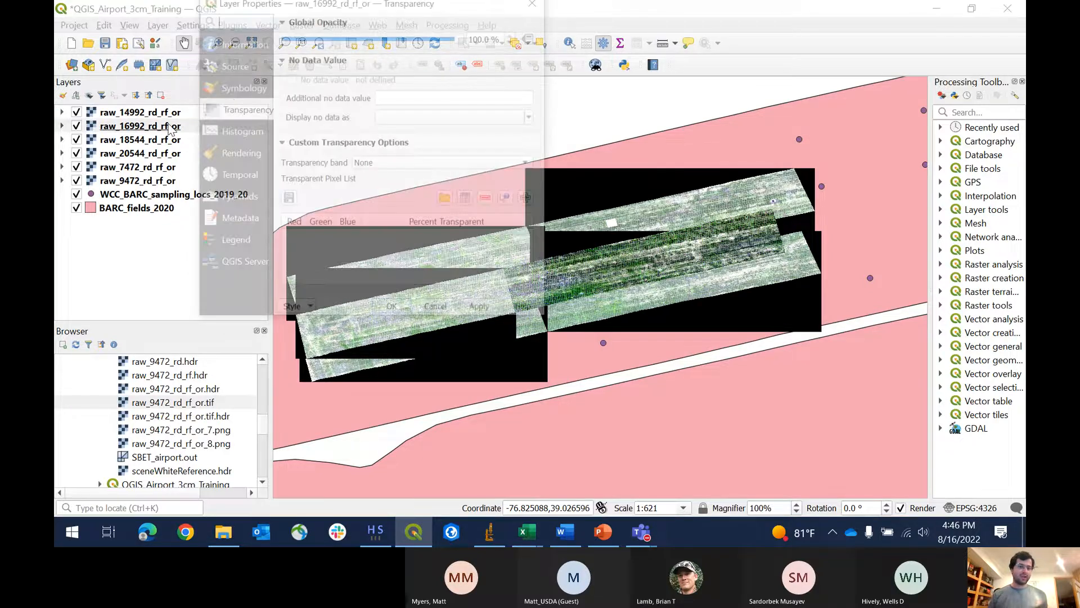
pyautogui.press('Return')
pyautogui.doubleClick(165, 141)
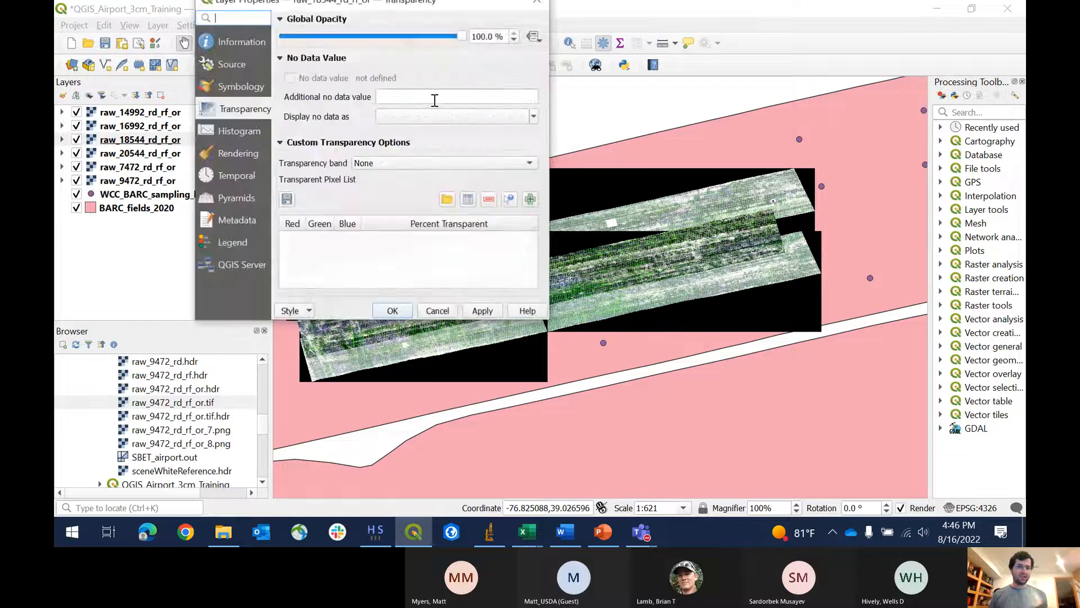
pyautogui.click(434, 100)
pyautogui.write('0')
pyautogui.press('Return')
# Step: Set the additional no data value to 0 for the raw_20544_rd_rf_or and raw_7472_rd_rf_or layers
pyautogui.doubleClick(163, 153)
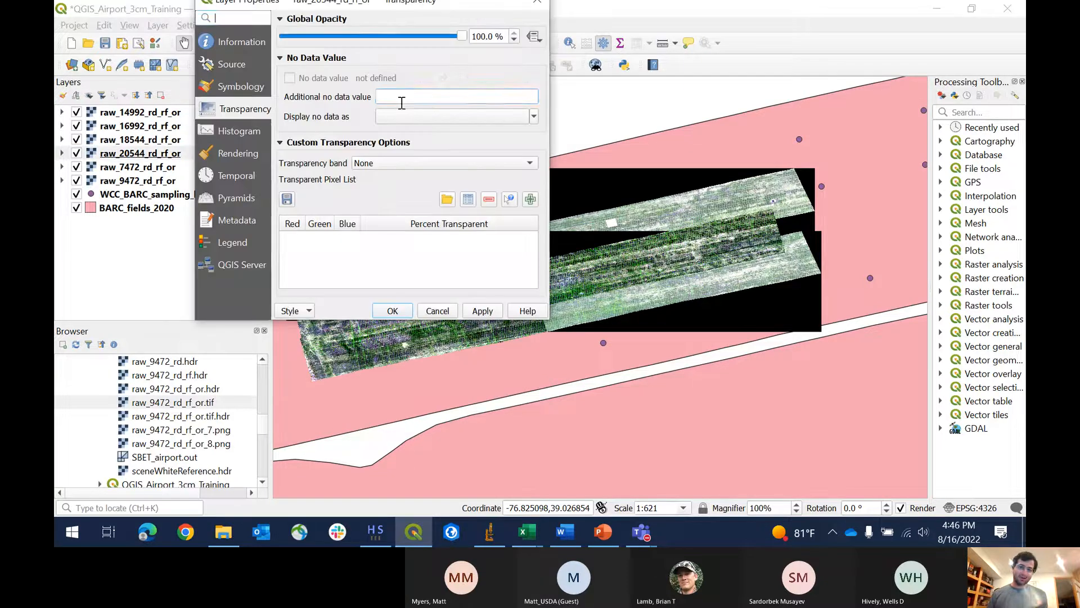
pyautogui.click(402, 101)
pyautogui.write('0')
pyautogui.press('Return')
pyautogui.doubleClick(126, 171)
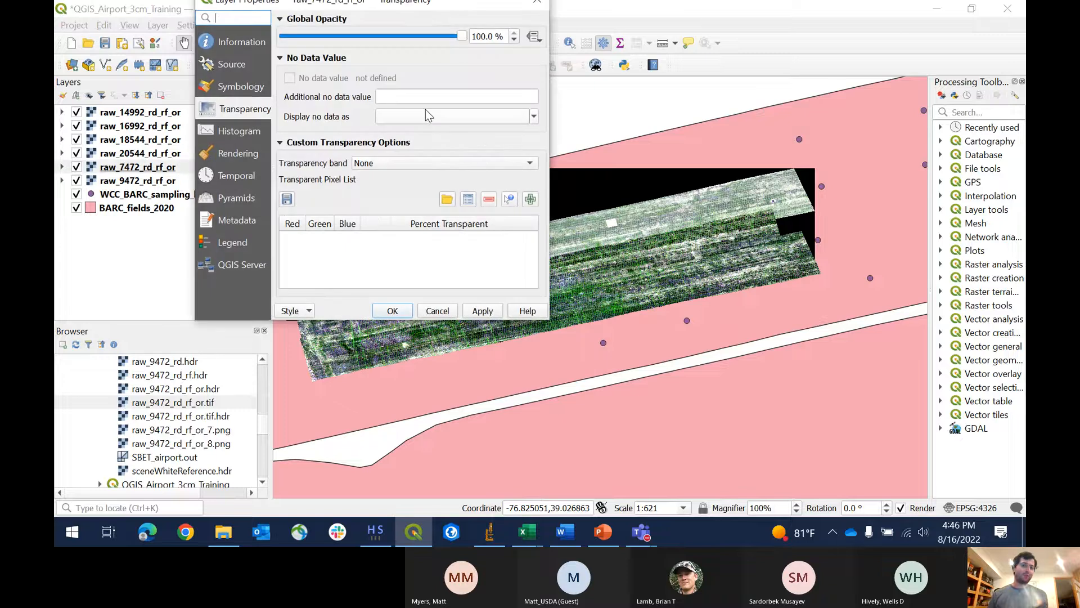
pyautogui.click(405, 97)
pyautogui.write('0')
pyautogui.press('Return')
# Step: Set the additional no data value to 0 for the raw_9472_rd_rf_or layer
pyautogui.doubleClick(169, 180)
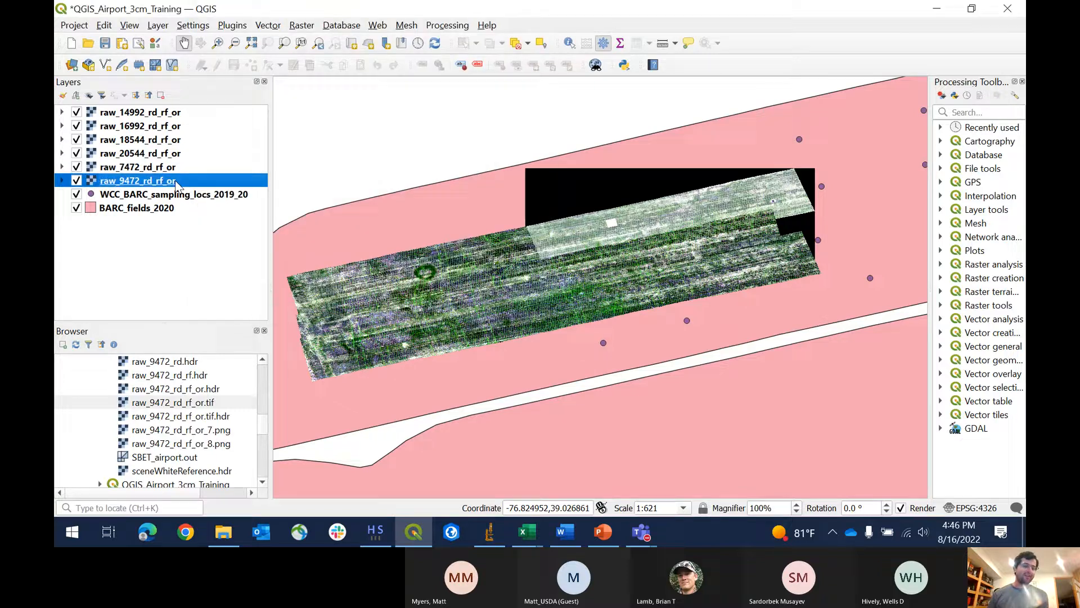
pyautogui.click(453, 99)
pyautogui.write('0')
pyautogui.press('Return')
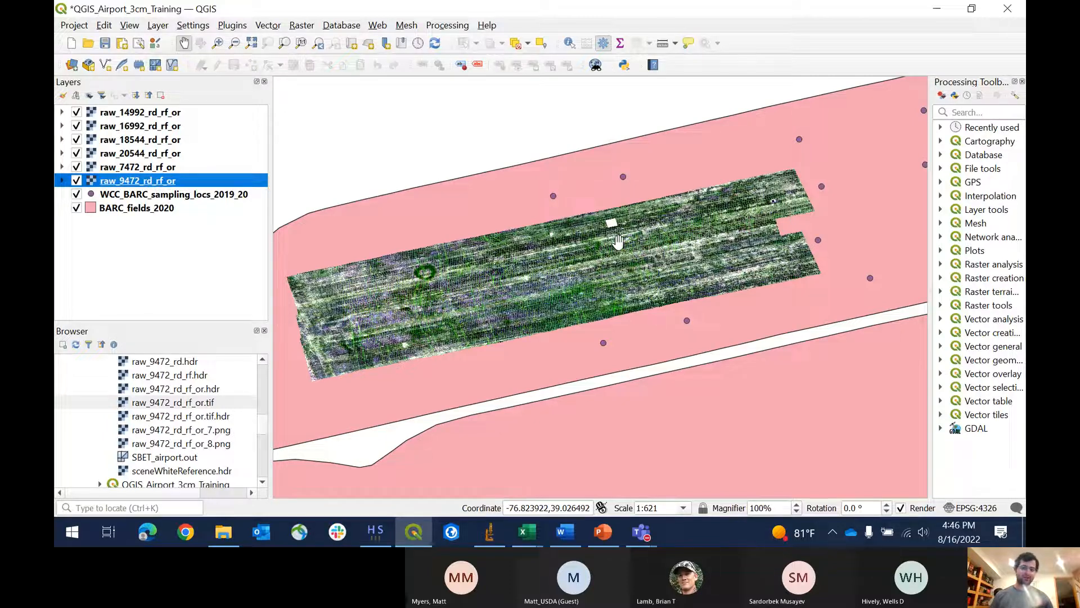
# Step: Move the raw_7472_rd_rf_or and raw_9472_rd_rf_or layers together to the top of the layer order, above raw_14992_rd_rf_or
pyautogui.scroll(2, 617, 240)
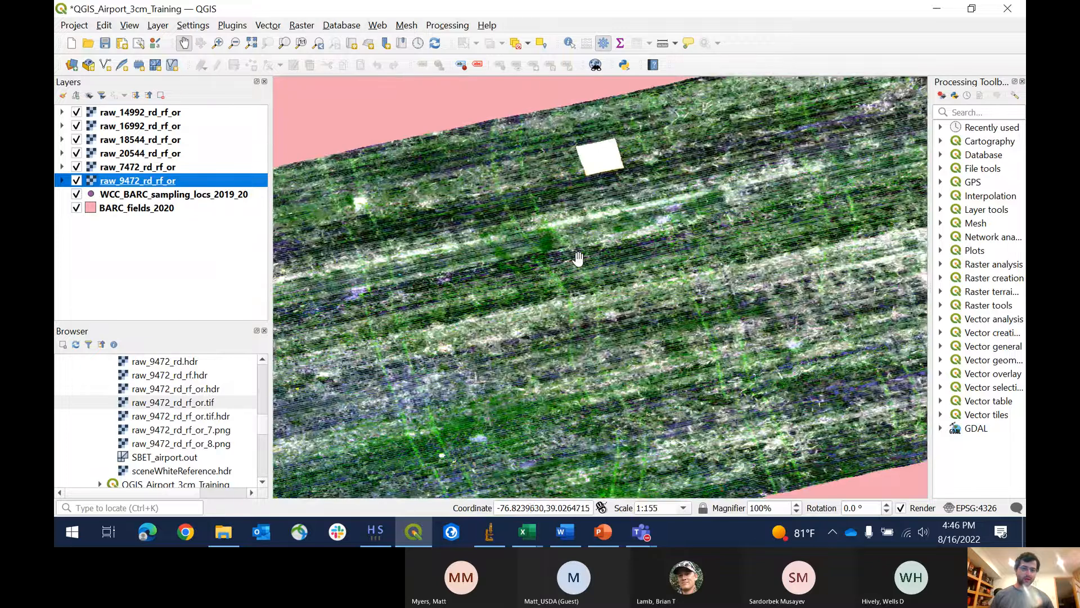
pyautogui.moveTo(569, 265); pyautogui.dragTo(533, 348)
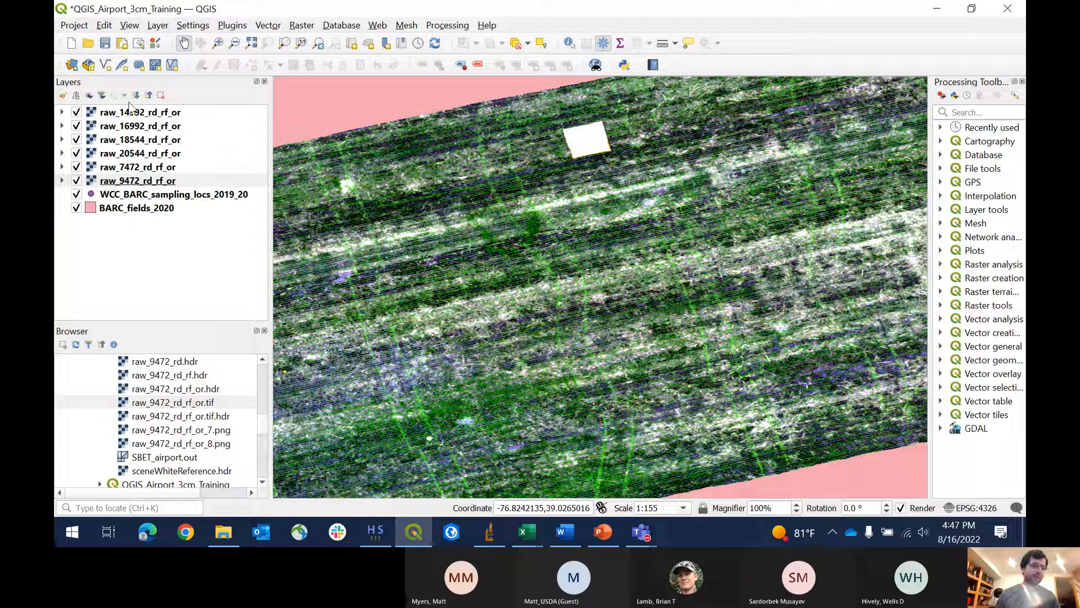
pyautogui.click(121, 172)
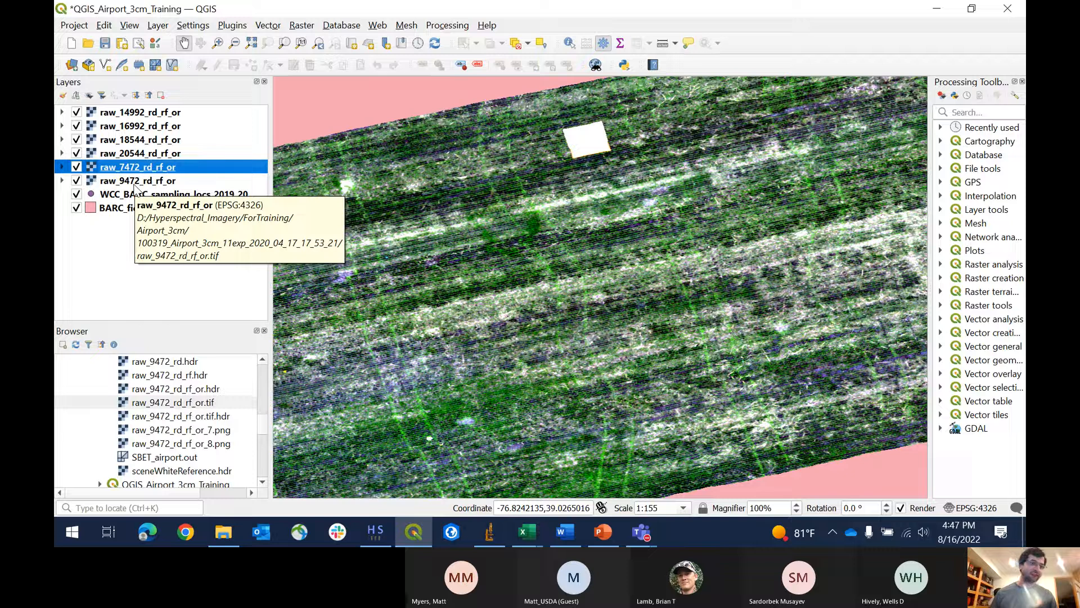
pyautogui.keyDown('shift'); pyautogui.click(134, 184); pyautogui.keyUp('shift')
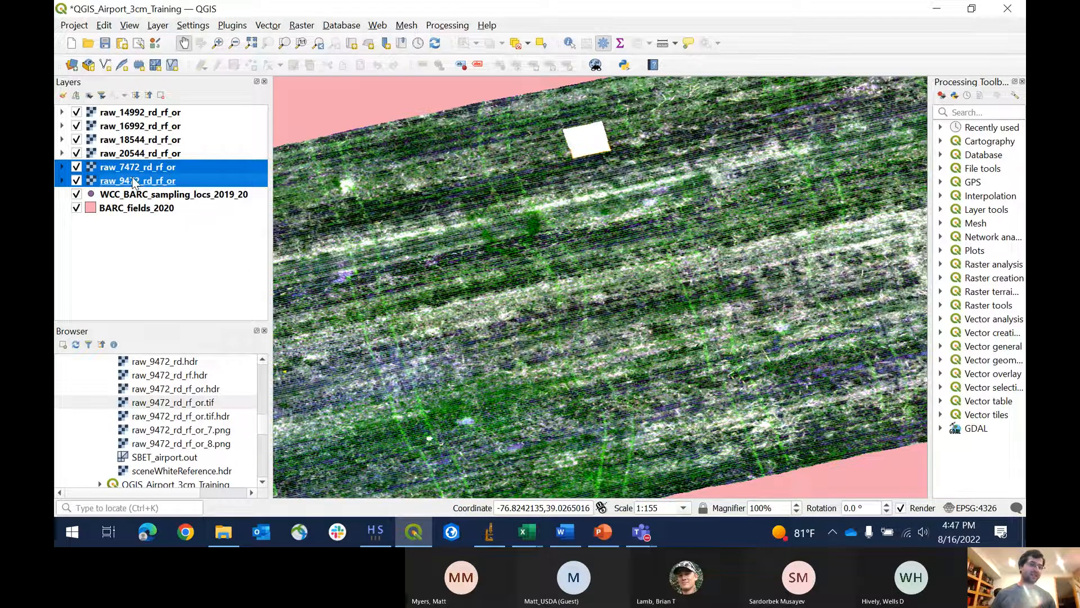
pyautogui.moveTo(134, 184); pyautogui.dragTo(155, 114)
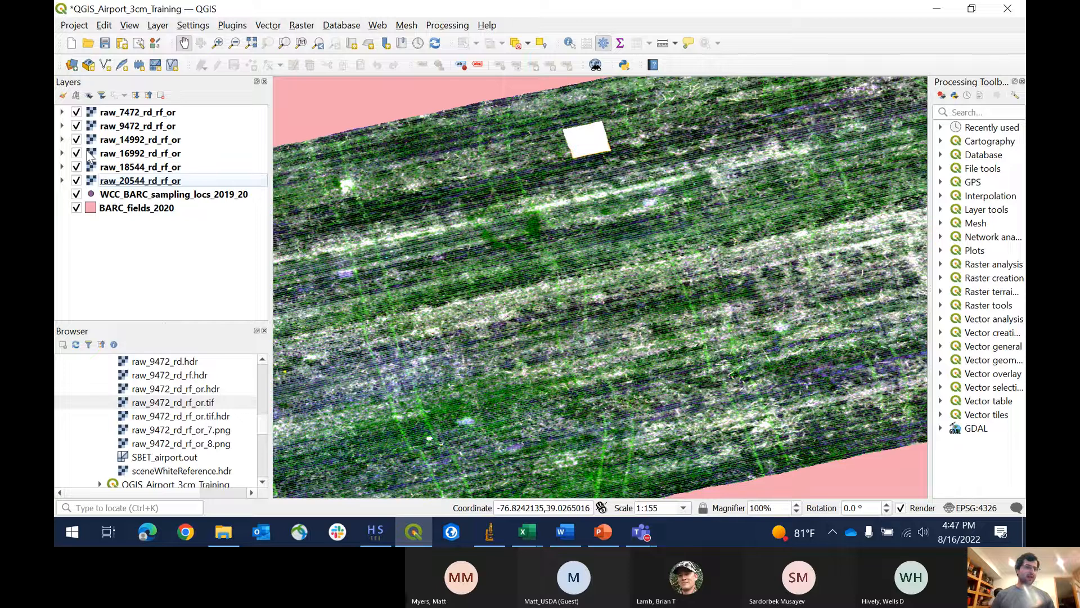
# Step: Hide and show the raw_7472_rd_rf_or and raw_9472_rd_rf_or layers to examine which part of the field they cover
pyautogui.click(93, 113)
pyautogui.scroll(-1, 510, 222)
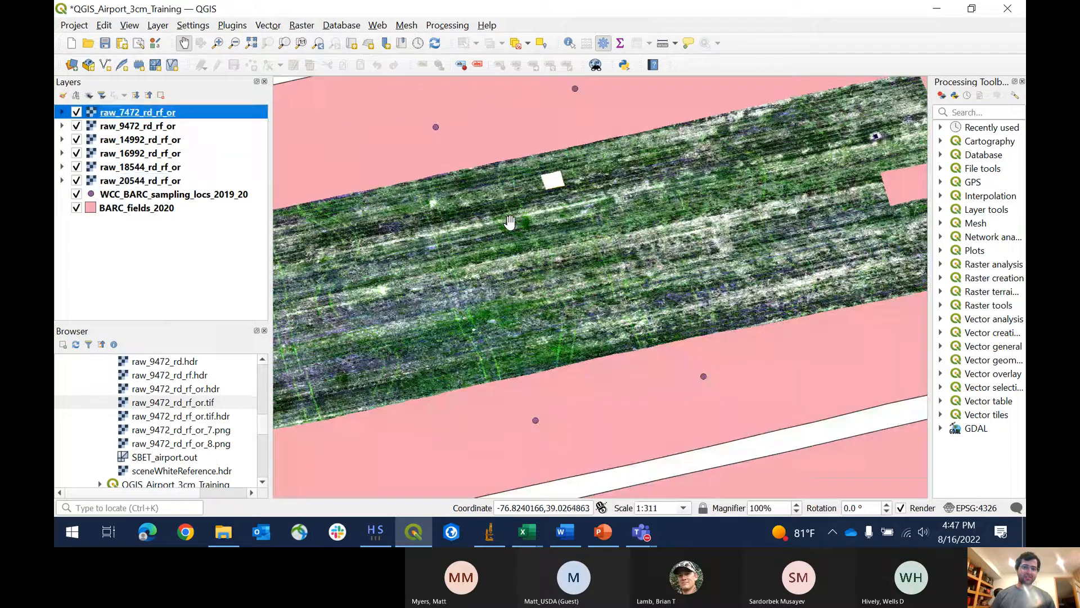
pyautogui.scroll(-1, 510, 222)
pyautogui.moveTo(496, 219); pyautogui.dragTo(587, 204)
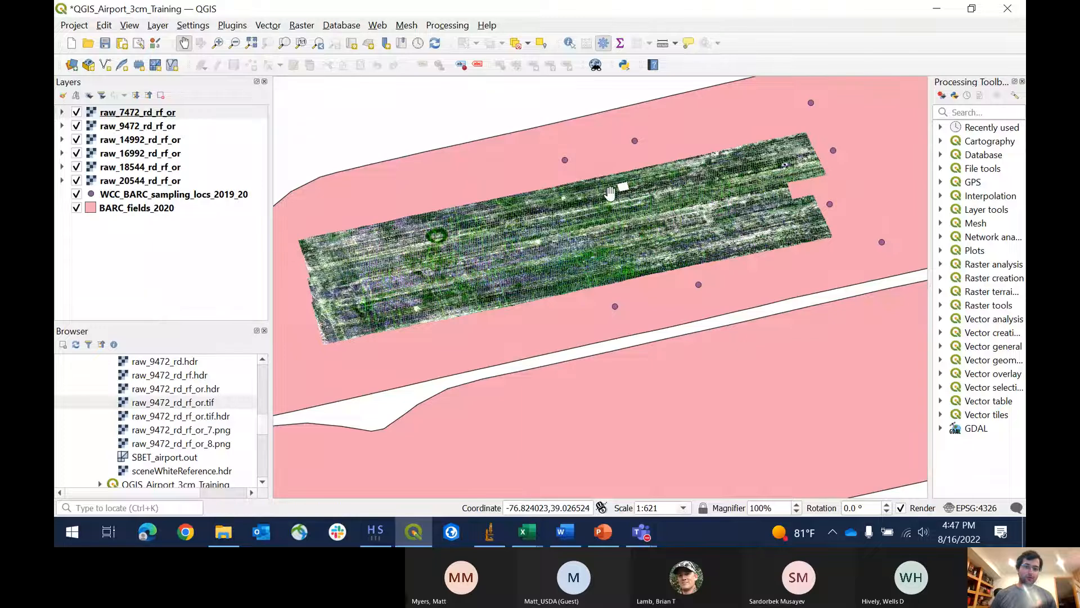
pyautogui.click(76, 113)
pyautogui.click(76, 127)
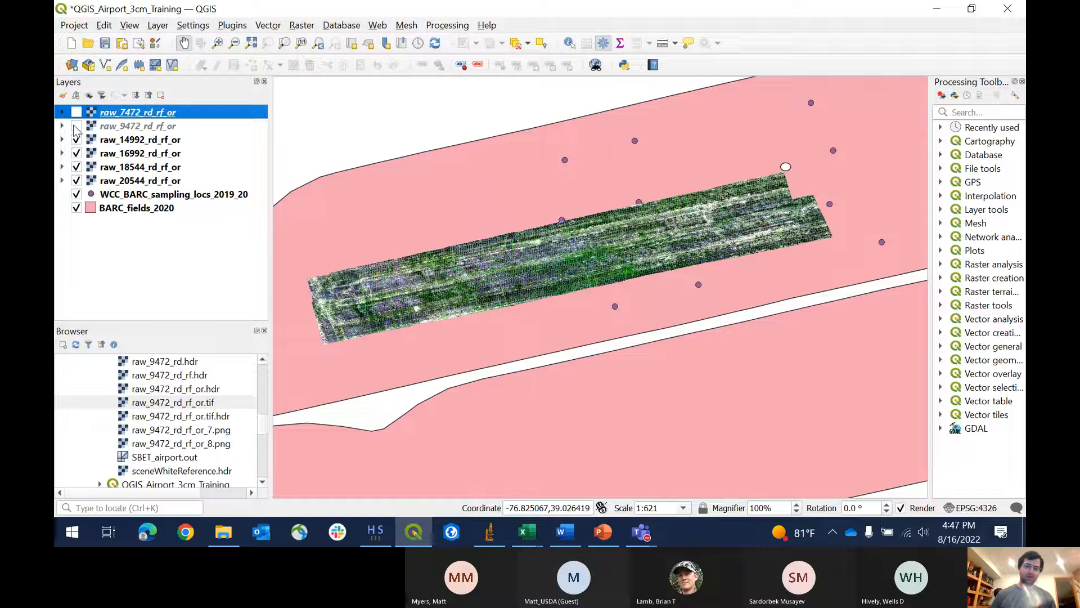
pyautogui.click(76, 113)
pyautogui.click(76, 127)
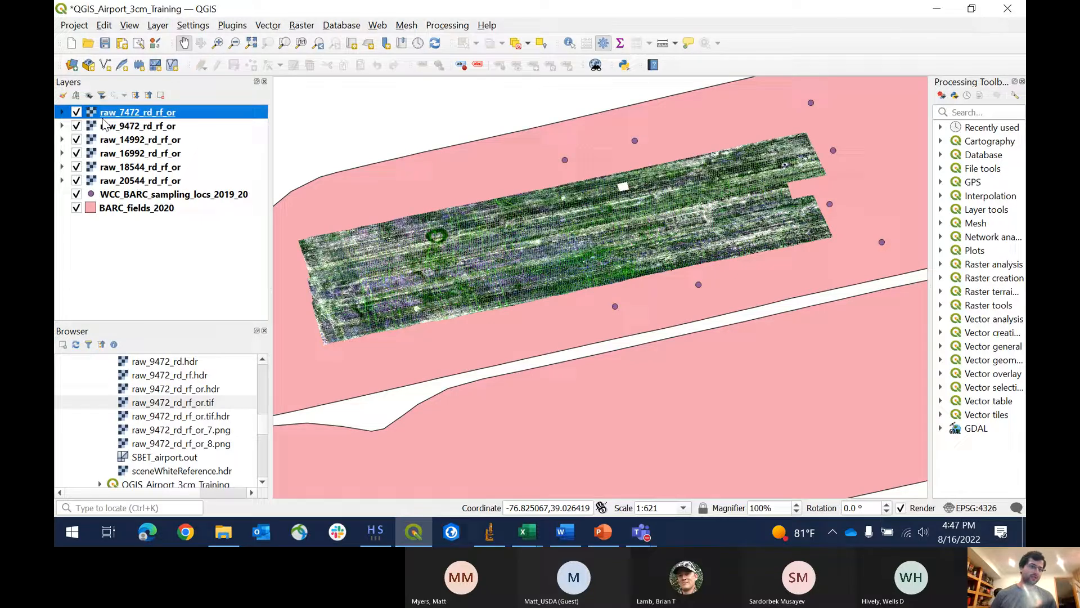
# Step: Group the raw_7472_rd_rf_or and raw_9472_rd_rf_or layers together
pyautogui.rightClick(111, 128)
pyautogui.click(110, 114)
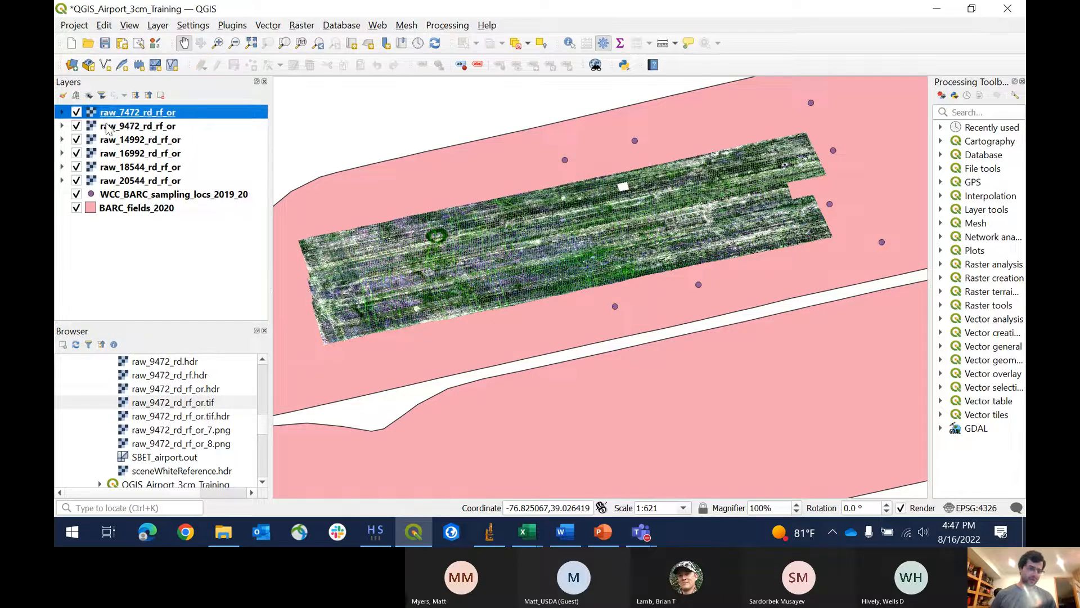
pyautogui.keyDown('ctrl'); pyautogui.click(110, 127); pyautogui.keyUp('ctrl')
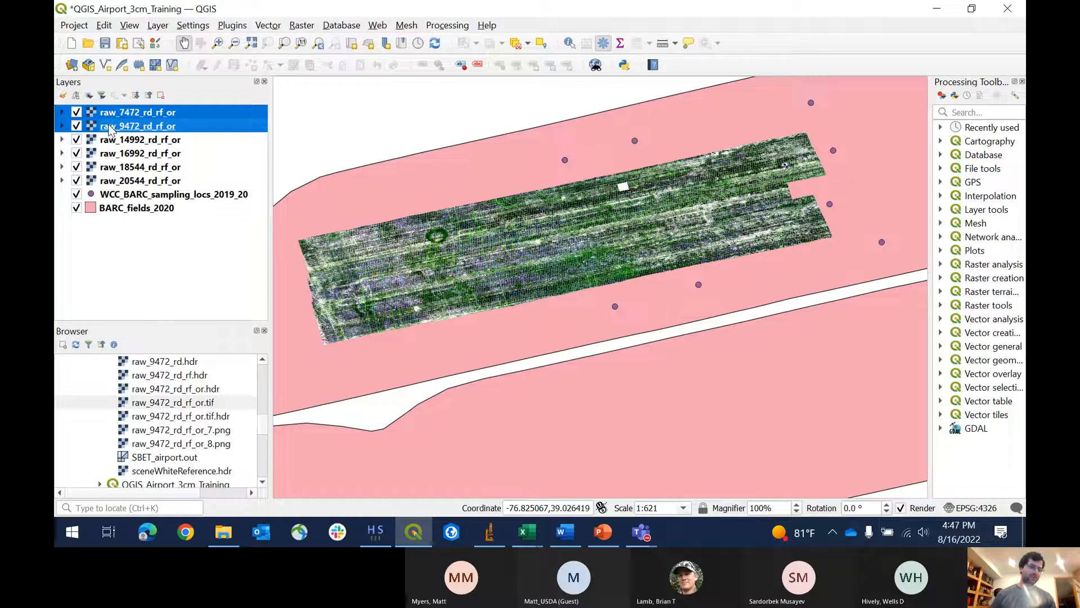
pyautogui.rightClick(111, 128)
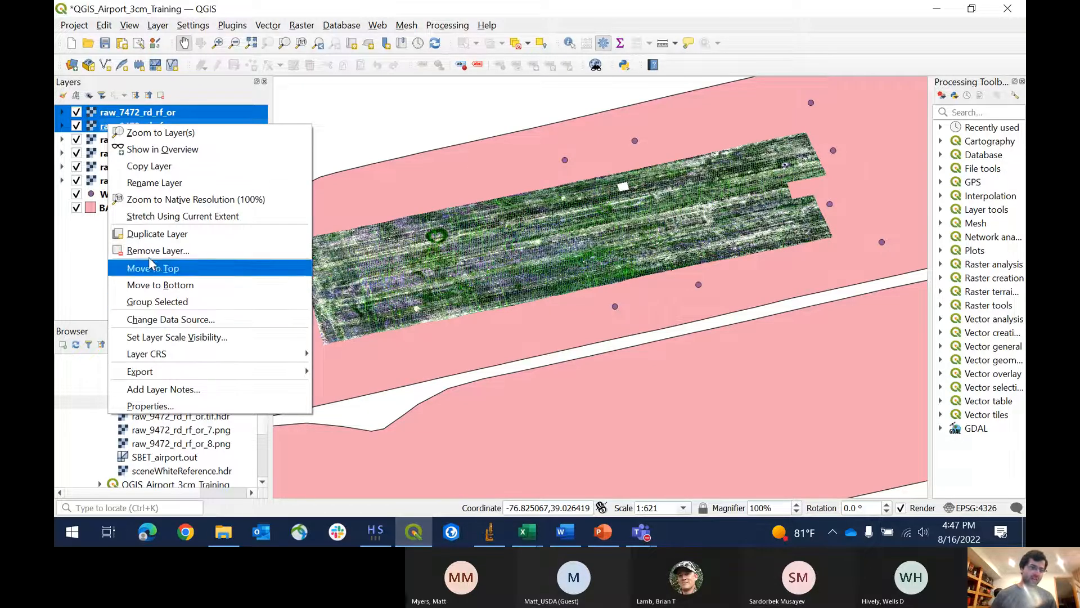
pyautogui.moveTo(165, 352)
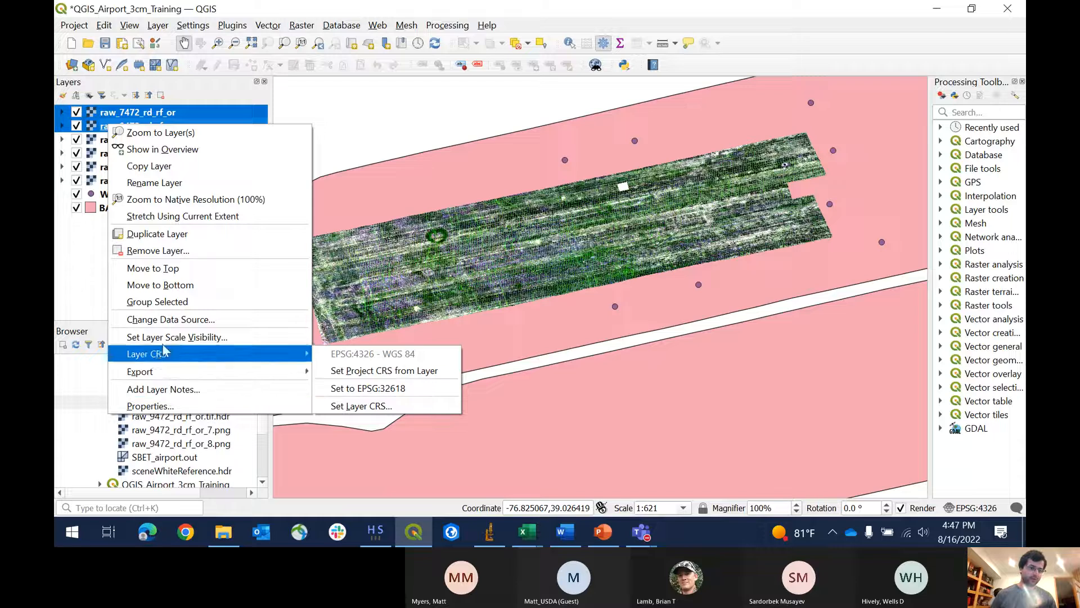
pyautogui.click(157, 302)
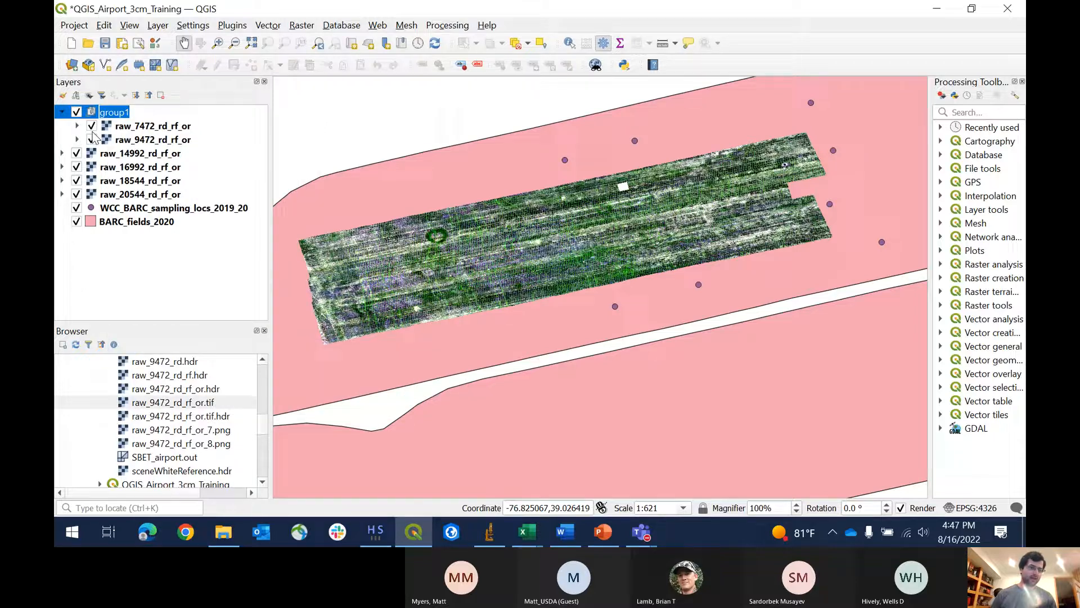
# Step: Group the raw_14992_rd_rf_or and raw_16992_rd_rf_or layers together
pyautogui.click(112, 153)
pyautogui.keyDown('shift'); pyautogui.click(109, 167); pyautogui.keyUp('shift')
pyautogui.rightClick(109, 168)
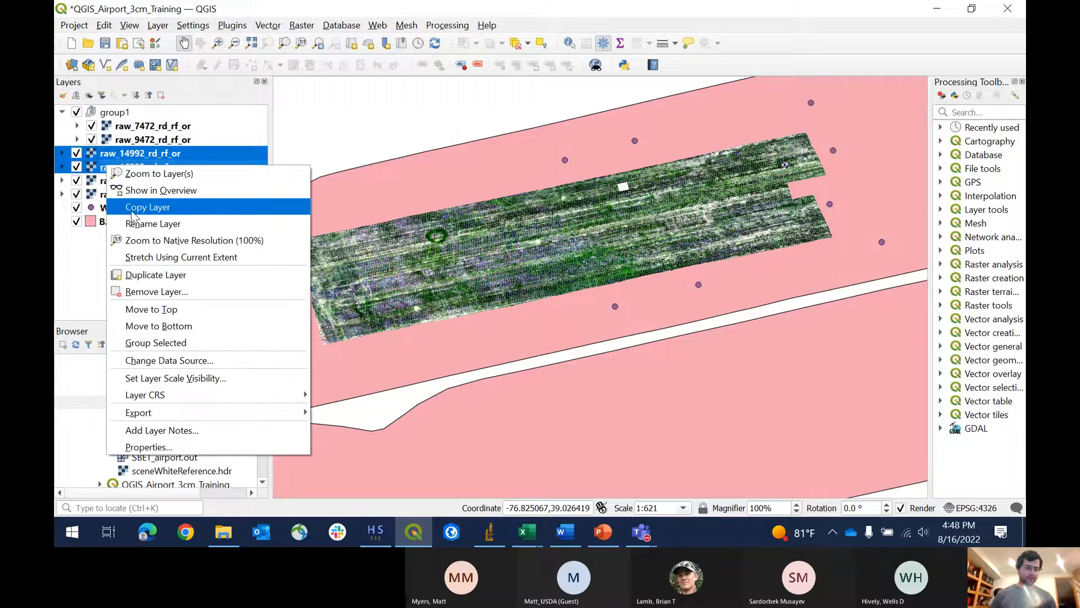
pyautogui.click(130, 209)
# Step: Group the raw_18544_rd_rf_or and raw_20544_rd_rf_or layers together
pyautogui.click(121, 194)
pyautogui.keyDown('shift'); pyautogui.click(124, 208); pyautogui.keyUp('shift')
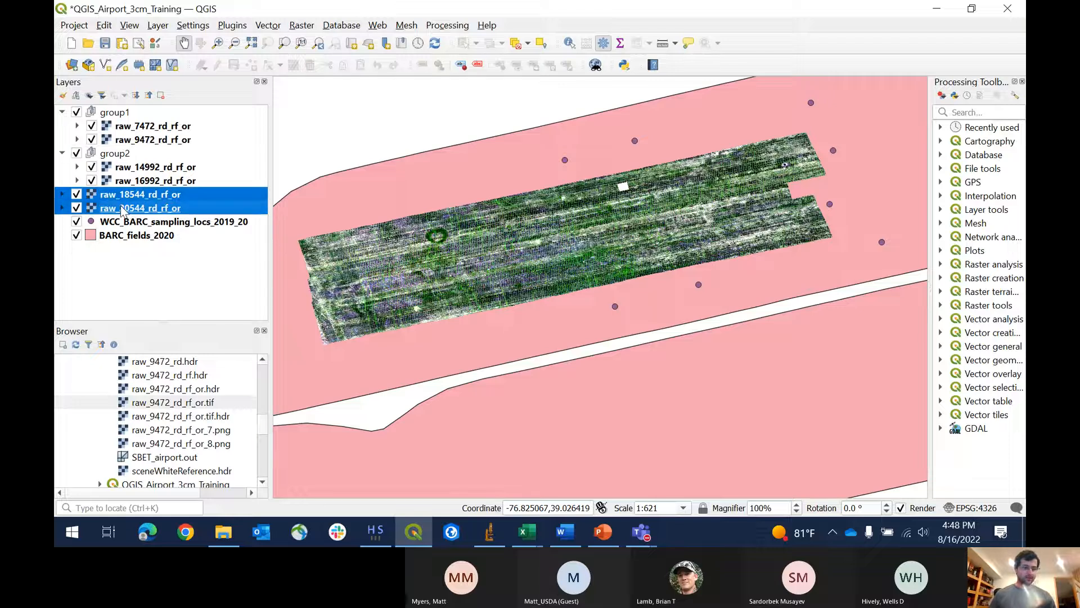
pyautogui.rightClick(118, 204)
pyautogui.click(138, 244)
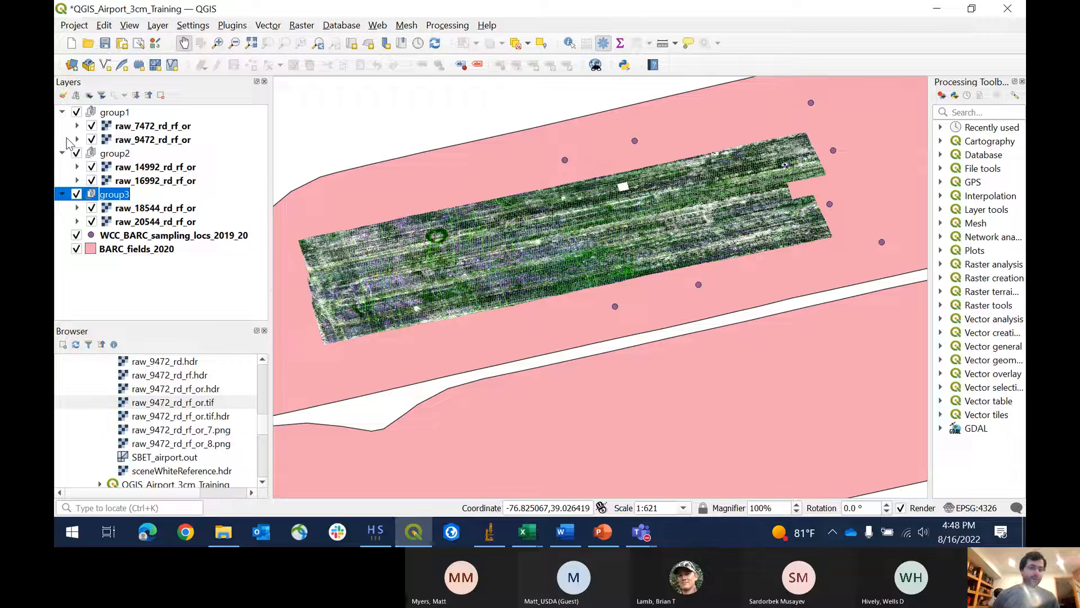
# Step: Nest the raw_7472/raw_9472 group and the raw_18544/raw_20544 group in one parent group and expand it
pyautogui.click(118, 113)
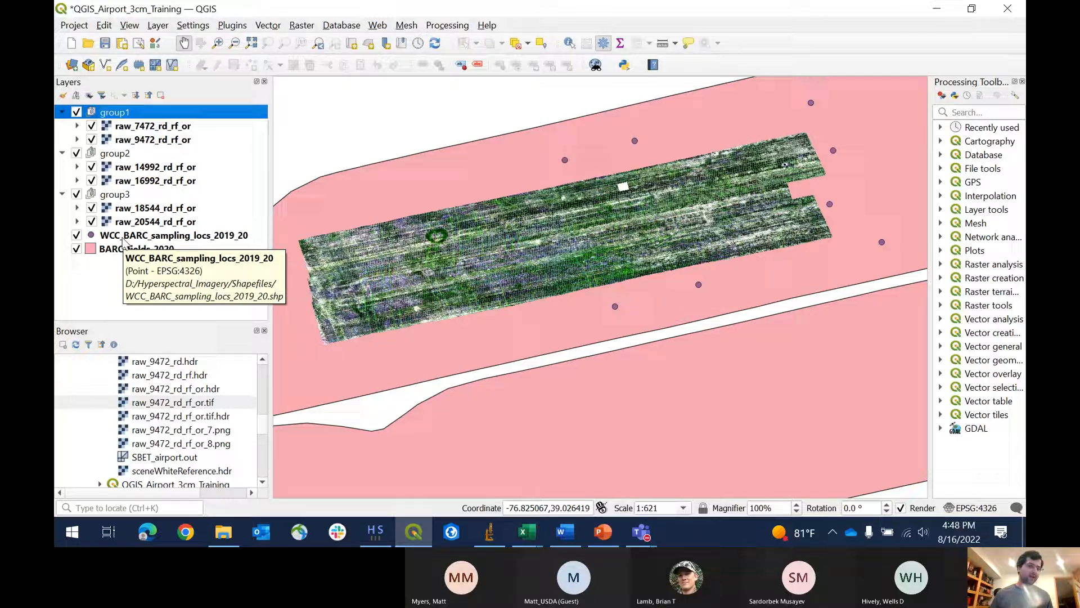
pyautogui.keyDown('ctrl'); pyautogui.click(112, 197); pyautogui.keyUp('ctrl')
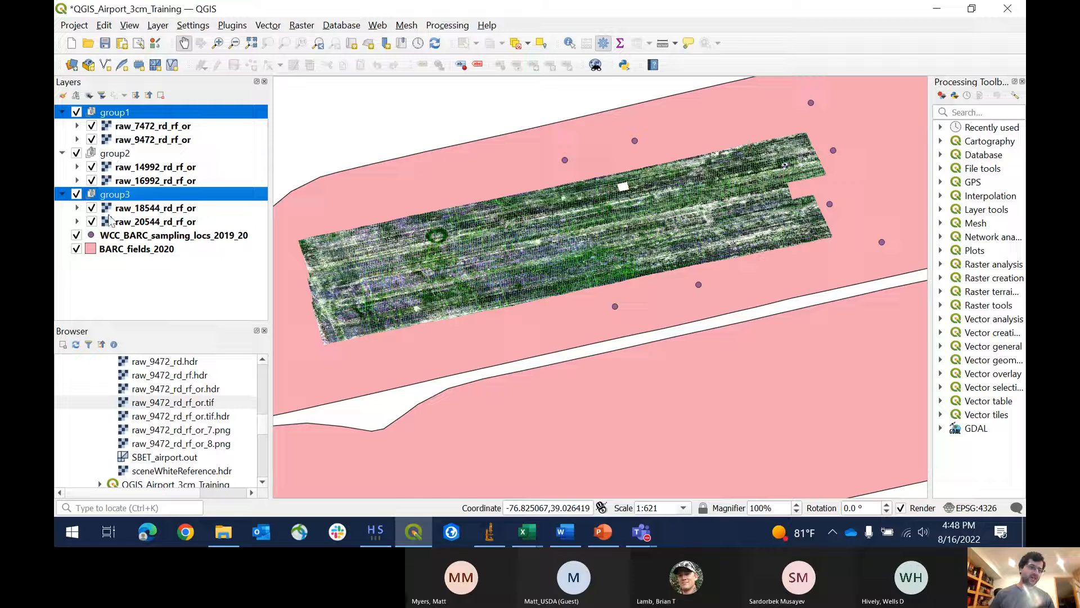
pyautogui.rightClick(117, 197)
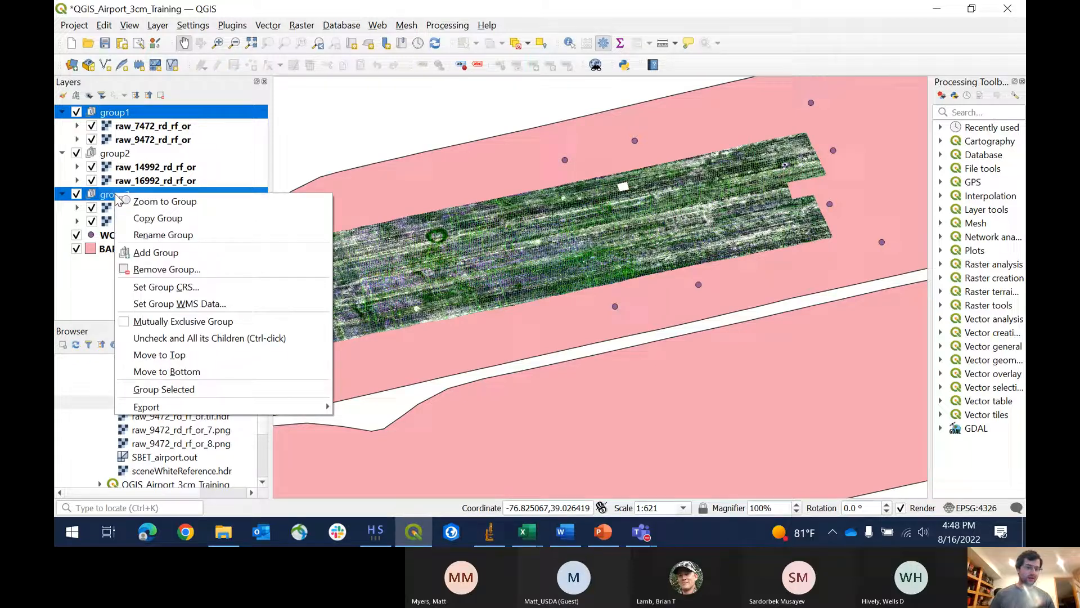
pyautogui.press('g')
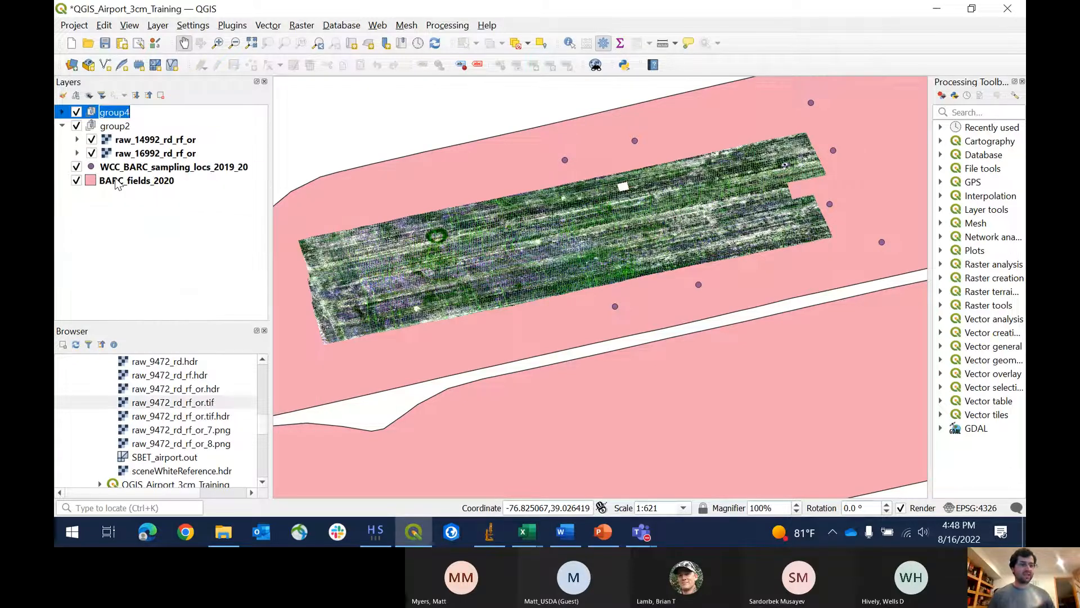
pyautogui.click(61, 113)
# Step: Place the raw_14992/raw_16992 group inside its own parent group and expand it
pyautogui.rightClick(113, 208)
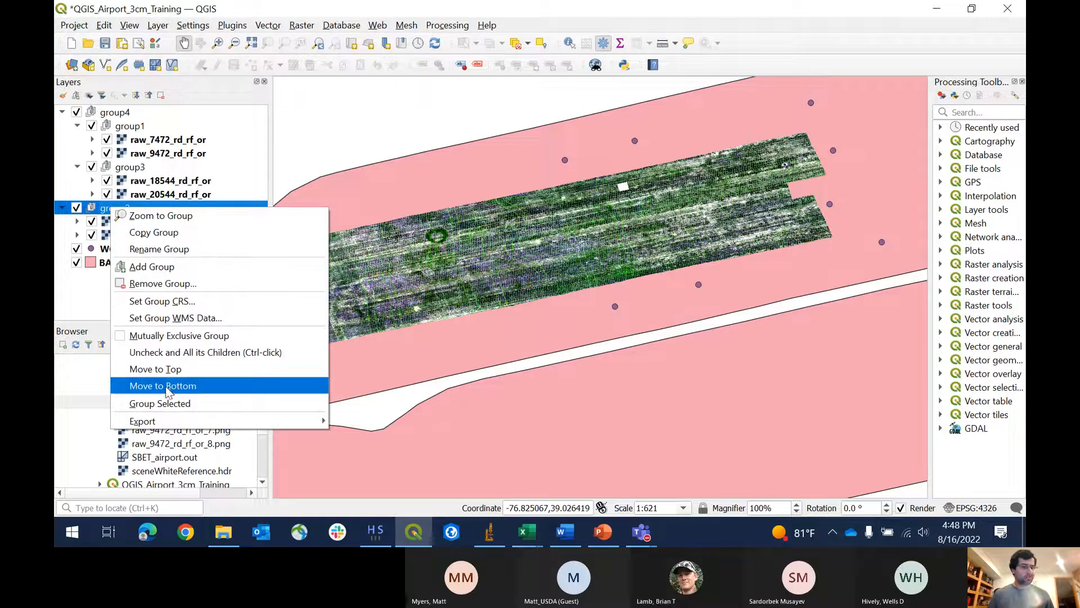
pyautogui.click(159, 404)
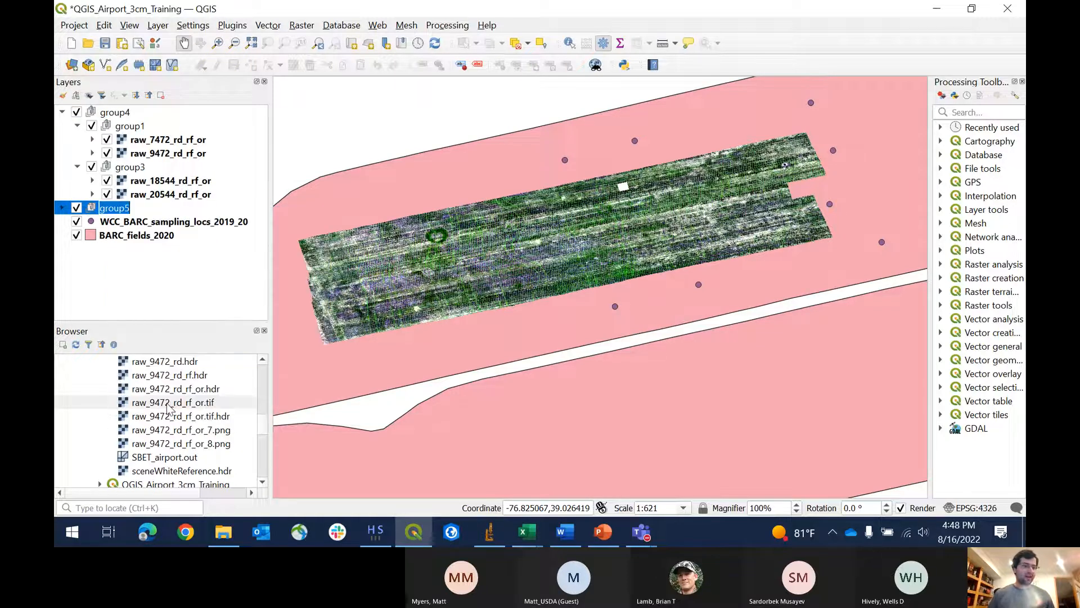
pyautogui.click(62, 209)
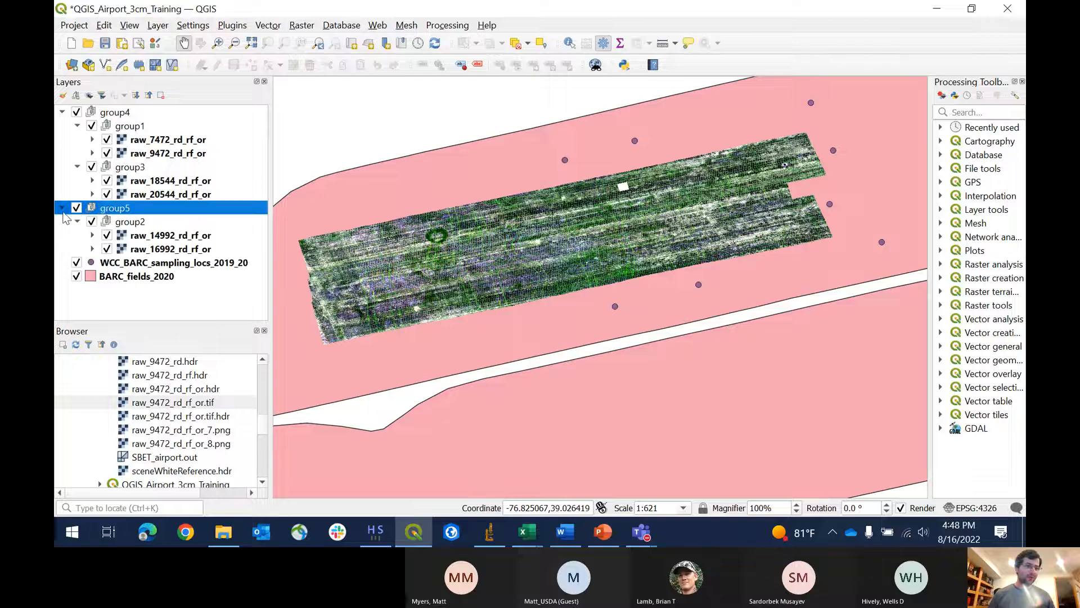
# Step: Rename the parent group holding the raw_14992 and raw_16992 layers as Even
pyautogui.rightClick(111, 211)
pyautogui.click(157, 247)
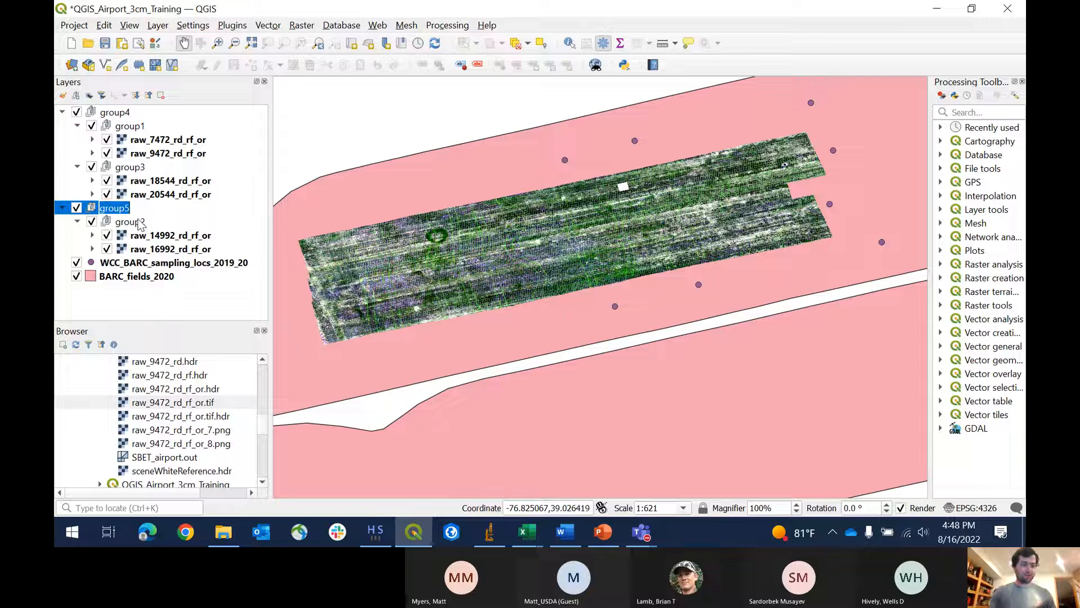
pyautogui.write('Even')
pyautogui.press('Return')
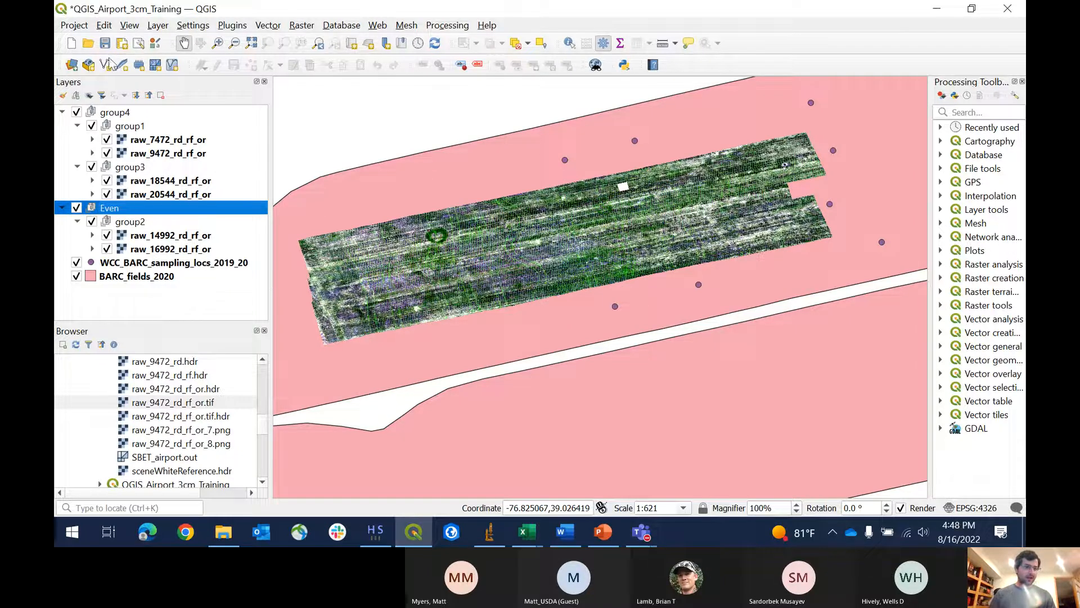
# Step: Rename the parent group holding the raw_7472, raw_9472, raw_18544 and raw_20544 layers as Odd
pyautogui.rightClick(109, 112)
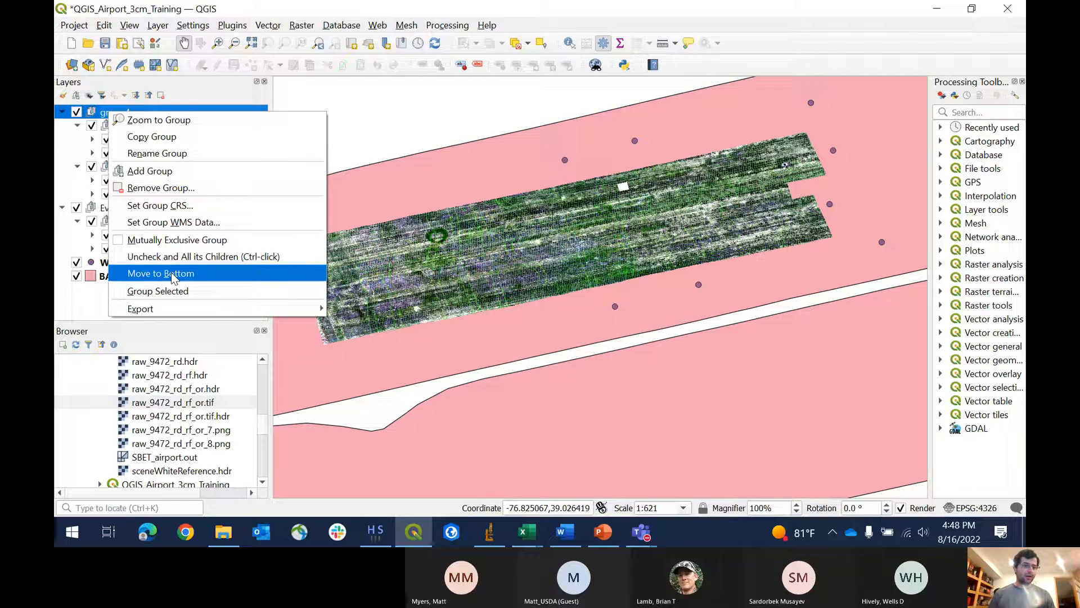
pyautogui.click(163, 154)
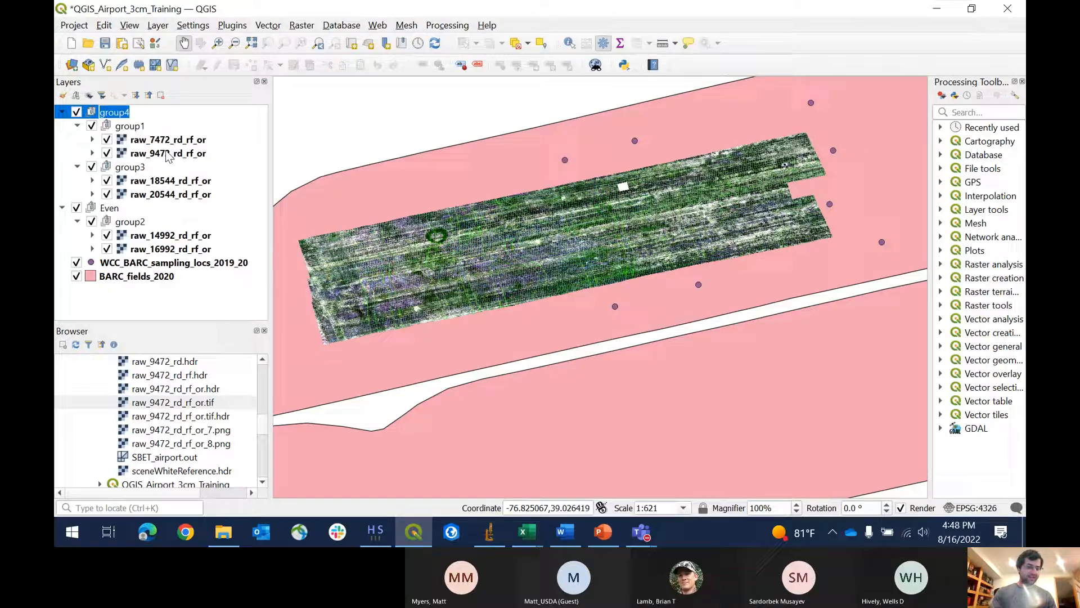
pyautogui.write('Odd')
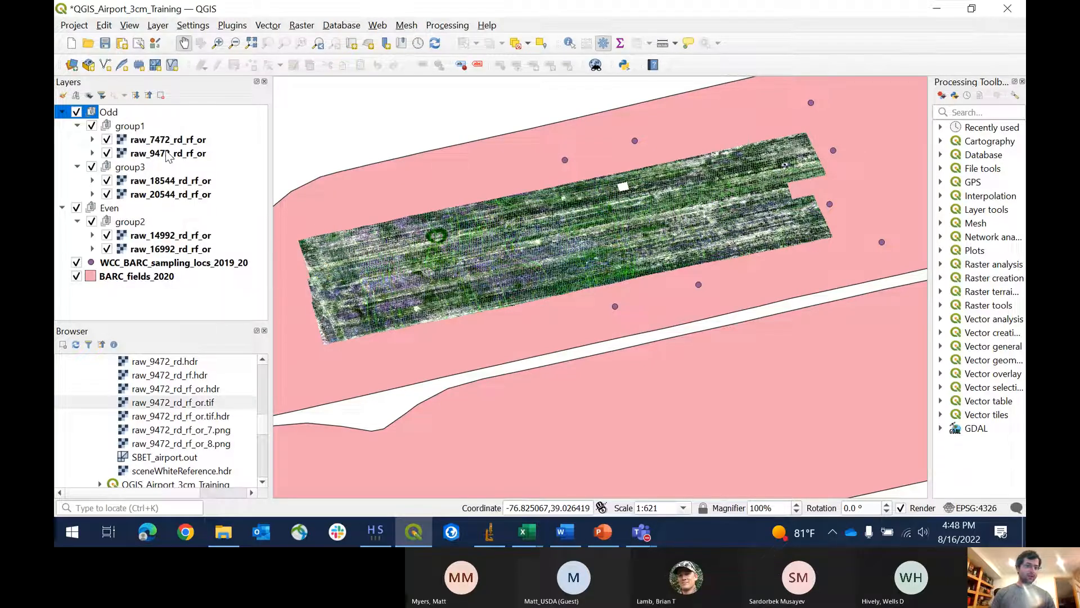
pyautogui.press('Return')
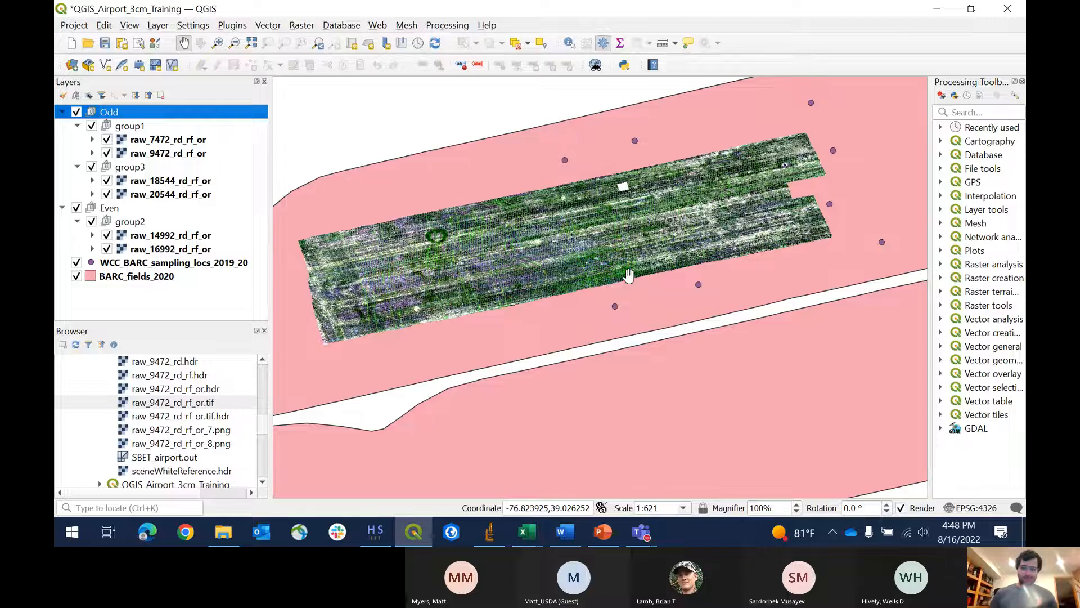
# Step: Move the Odd group below the Even group, above the sampling locations layer
pyautogui.scroll(1, 593, 237)
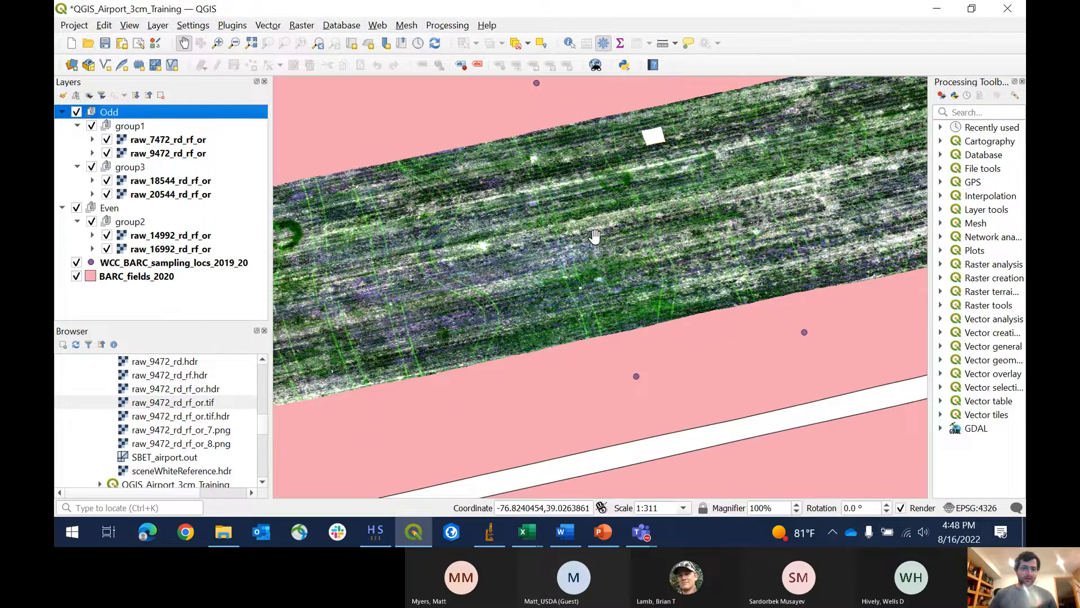
pyautogui.scroll(2, 594, 236)
pyautogui.scroll(-1, 595, 211)
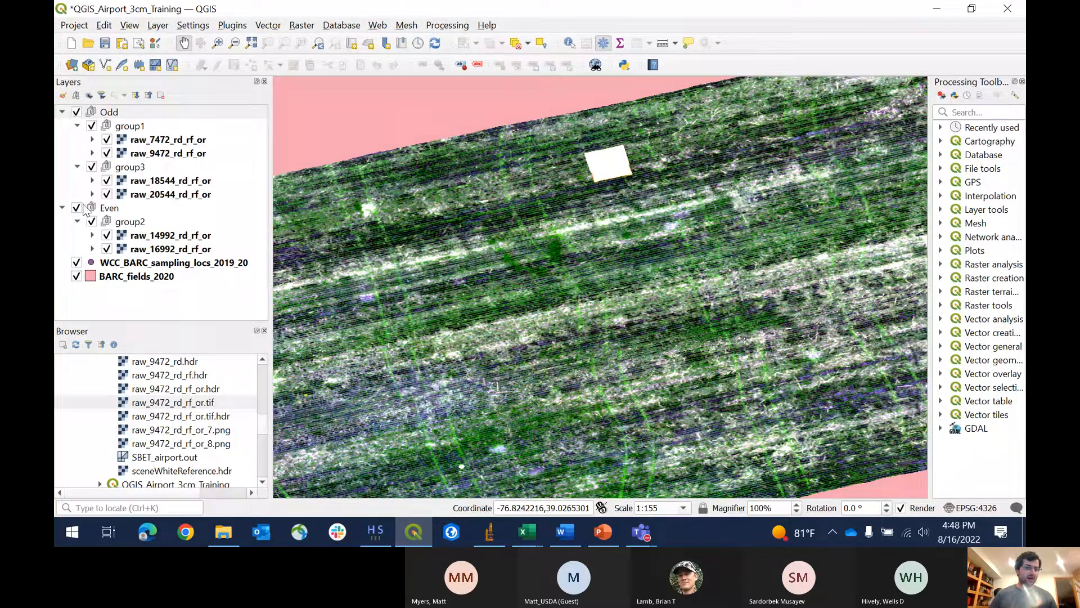
pyautogui.click(77, 207)
pyautogui.click(77, 207)
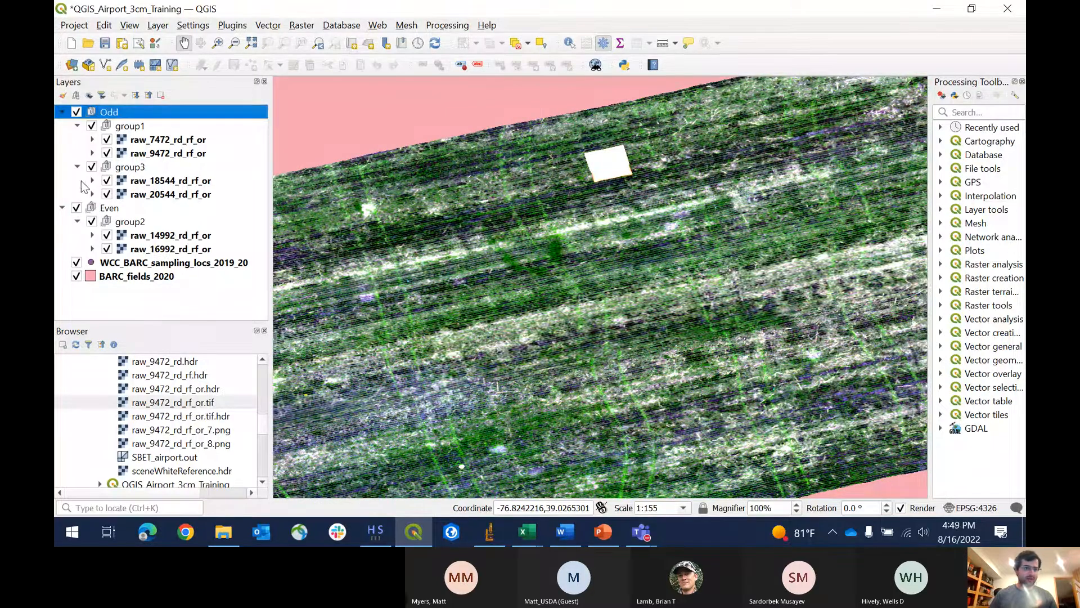
pyautogui.moveTo(106, 112); pyautogui.dragTo(128, 257)
# Step: Switch the Even group's visibility off and on repeatedly to examine how its swaths align with the Odd swaths where they overlap
pyautogui.click(76, 112)
pyautogui.click(76, 112)
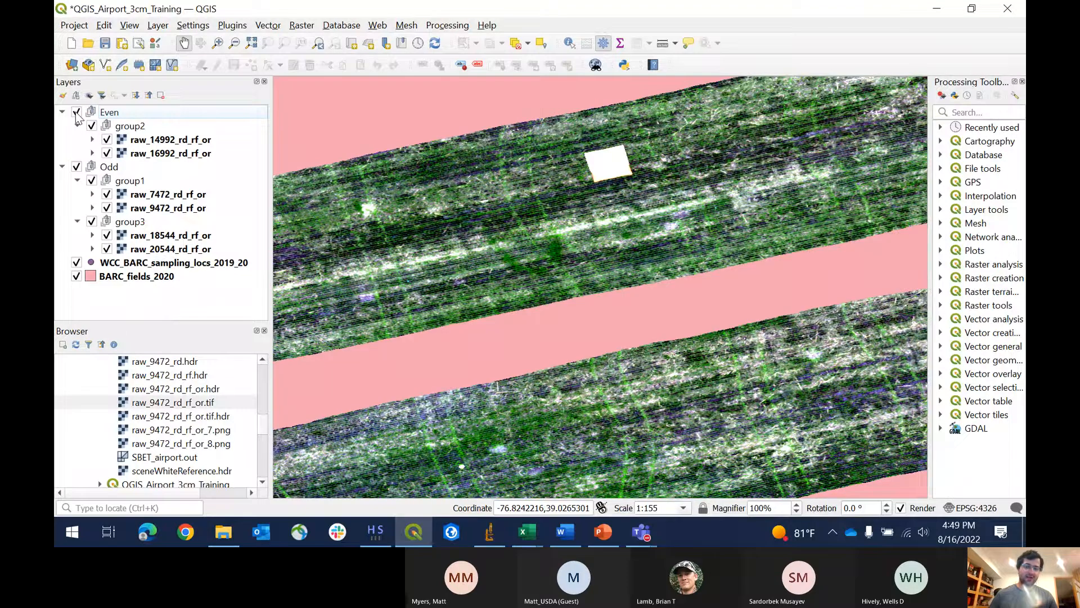
pyautogui.click(76, 111)
pyautogui.click(76, 112)
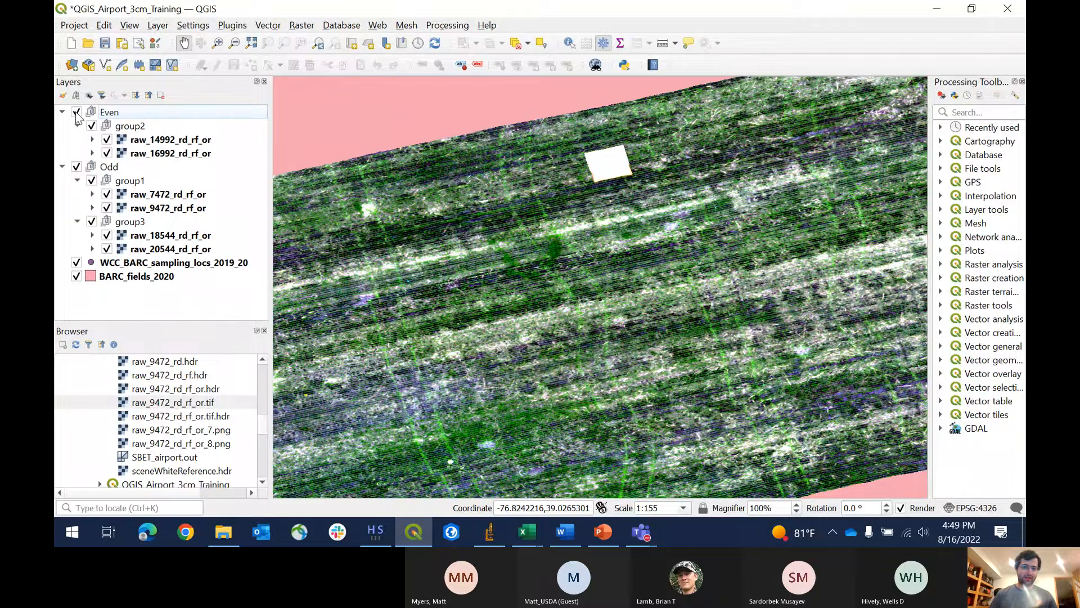
pyautogui.click(76, 112)
pyautogui.click(76, 112)
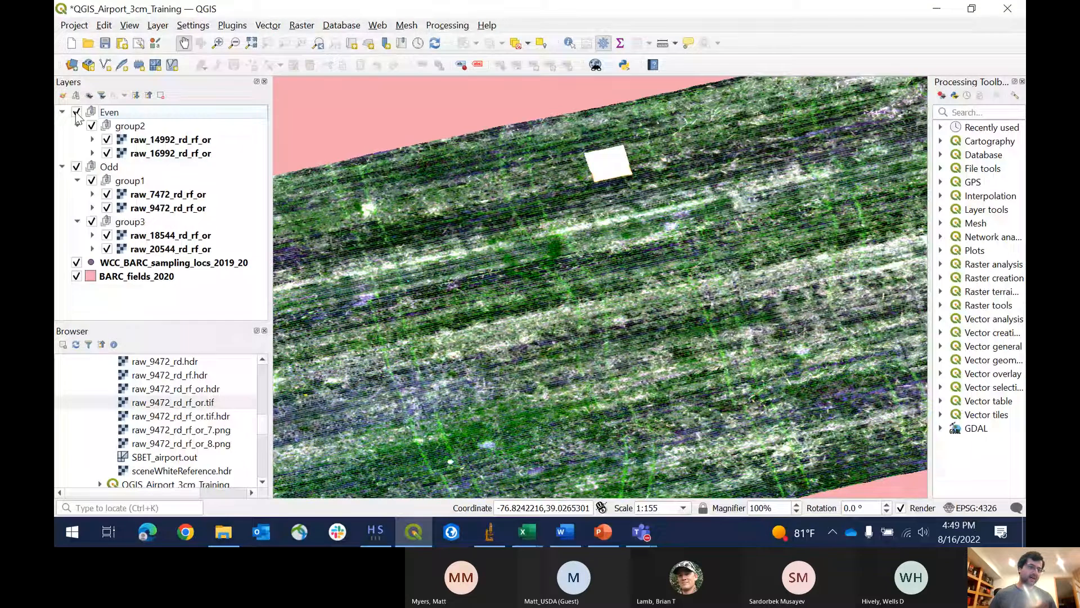
pyautogui.click(76, 112)
pyautogui.click(76, 112)
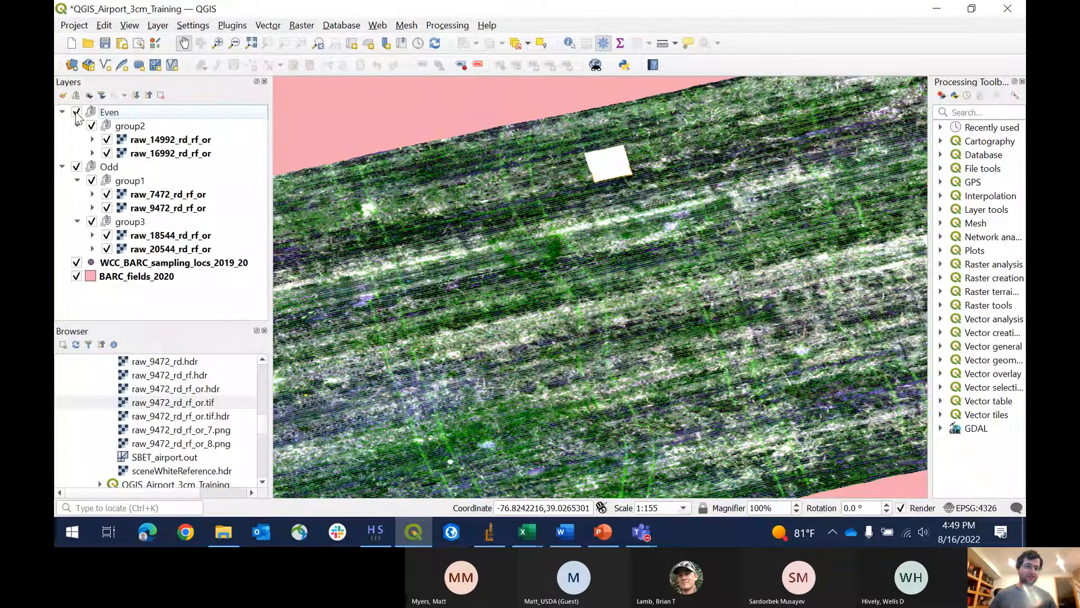
pyautogui.click(76, 112)
pyautogui.click(76, 112)
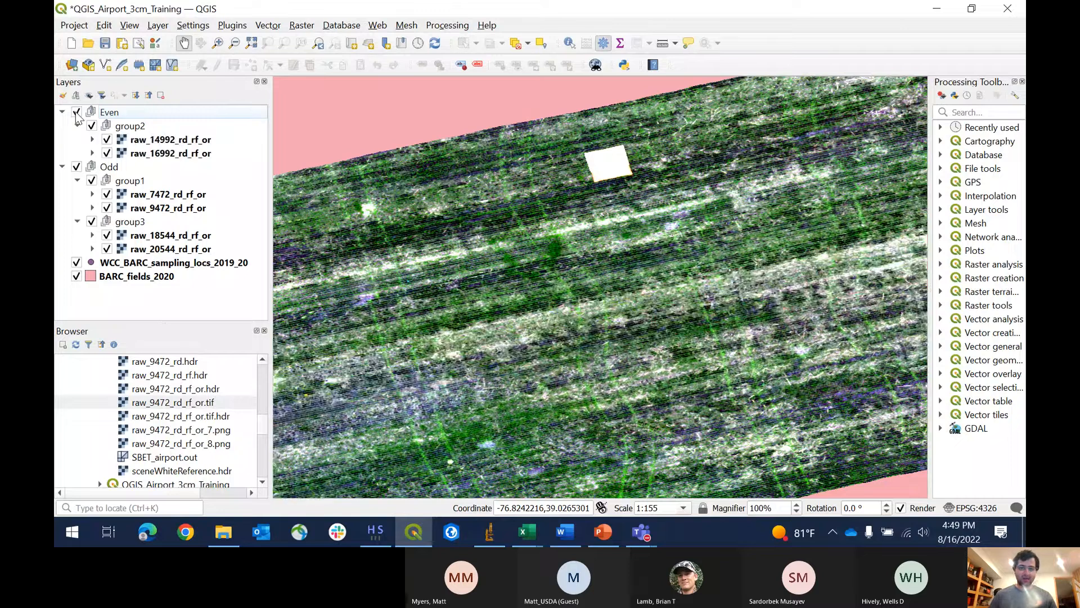
pyautogui.click(75, 112)
pyautogui.click(75, 112)
pyautogui.moveTo(363, 343); pyautogui.dragTo(360, 313)
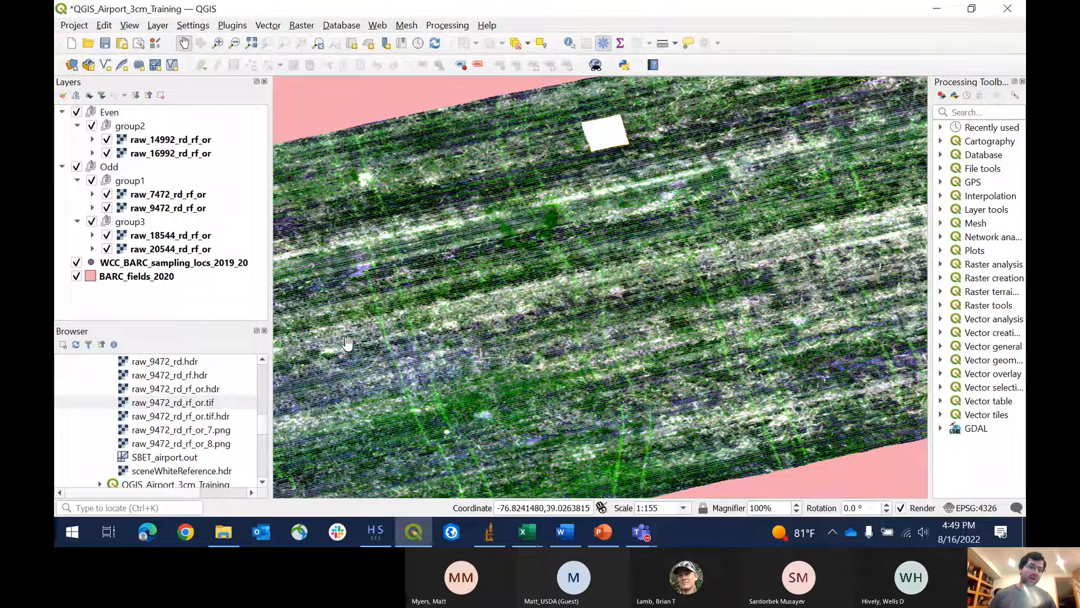
pyautogui.click(76, 112)
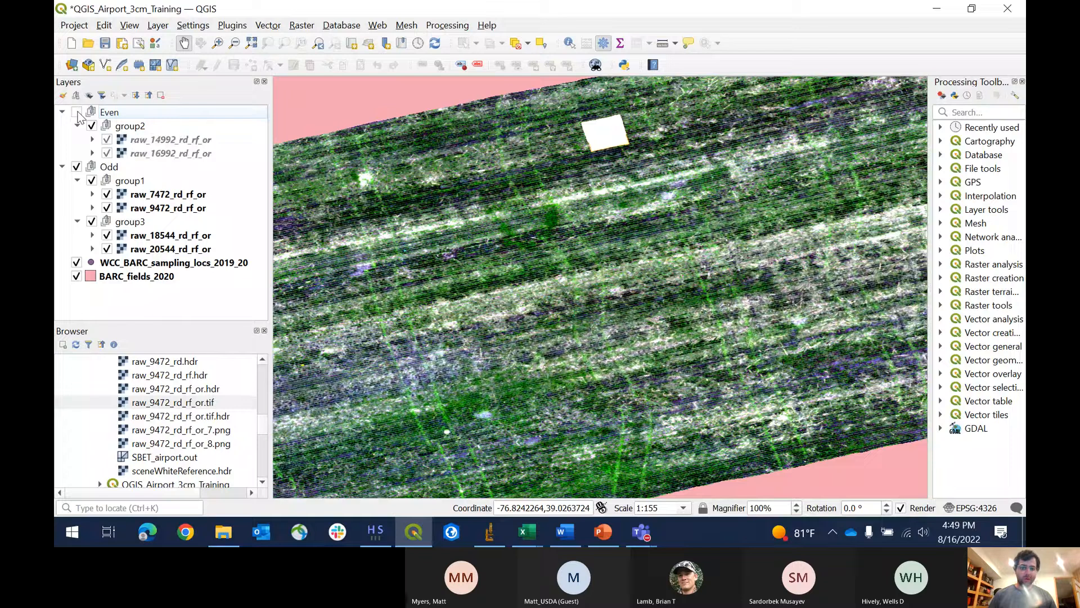
# Step: Toggle the Even group's visibility once more, leaving it hidden, and examine the gap between the two Odd swaths
pyautogui.click(77, 112)
pyautogui.click(76, 112)
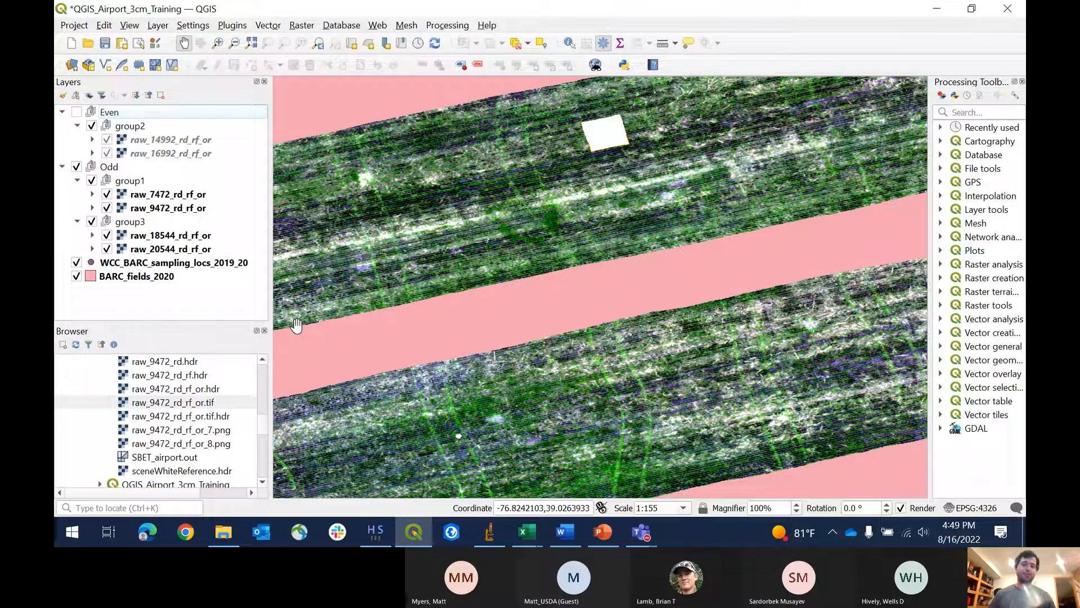
pyautogui.scroll(-1, 526, 296)
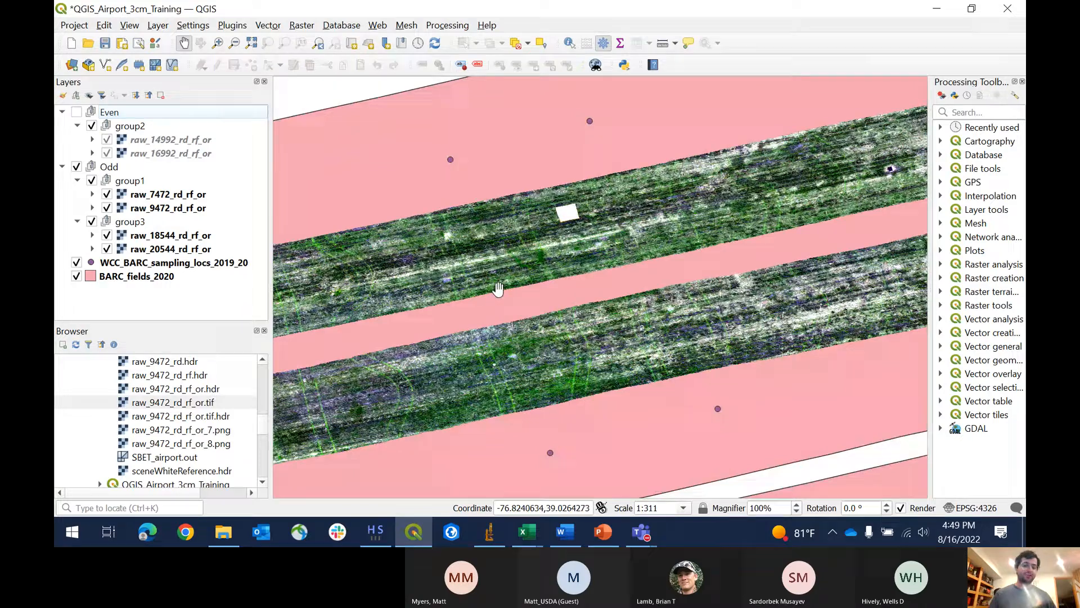
# Step: Switch to the PowerPoint presentation and review the pitch, roll, yaw and altitude offset parameters on the Lacking Clear Yaw Info slide
pyautogui.click(604, 537)
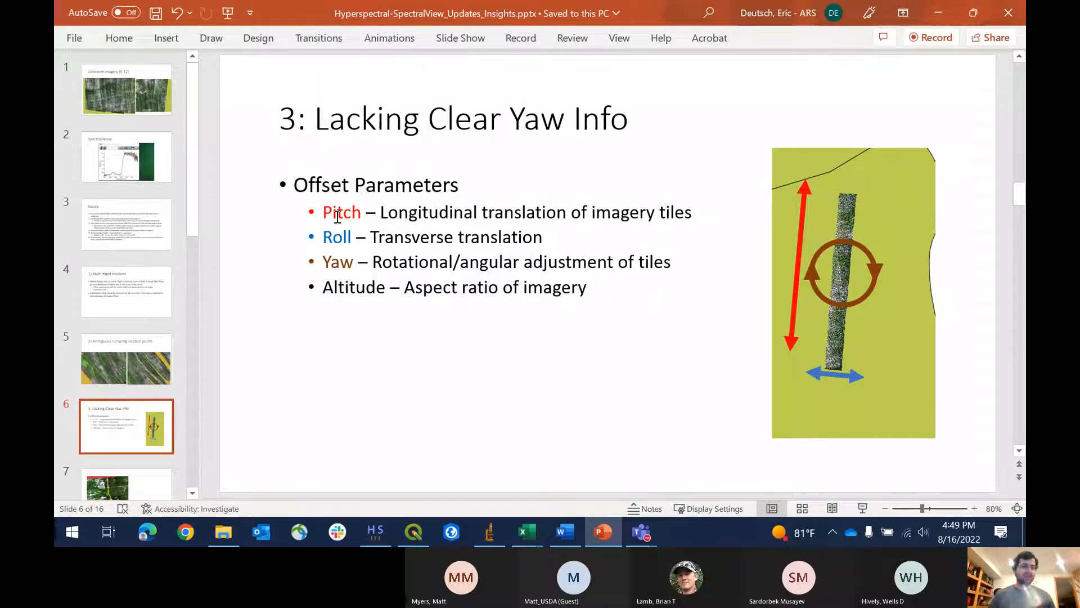
pyautogui.doubleClick(337, 217)
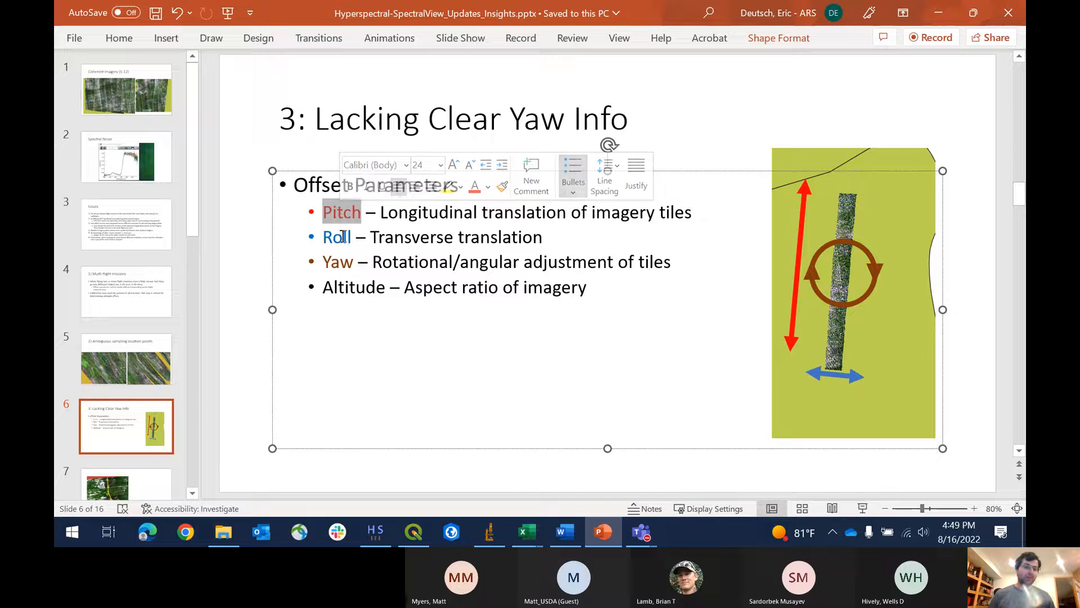
pyautogui.click(748, 118)
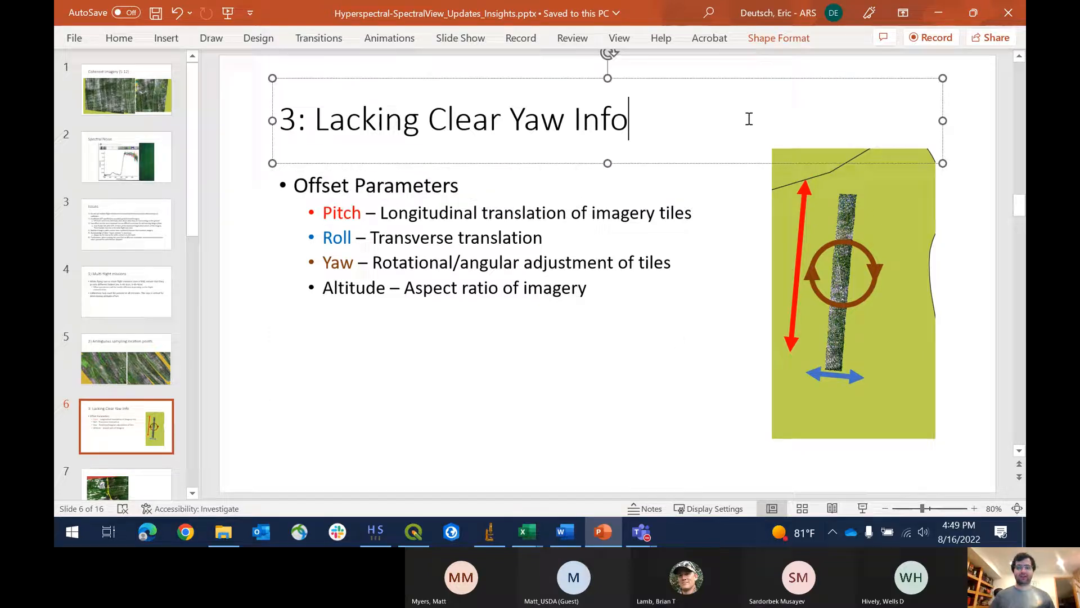
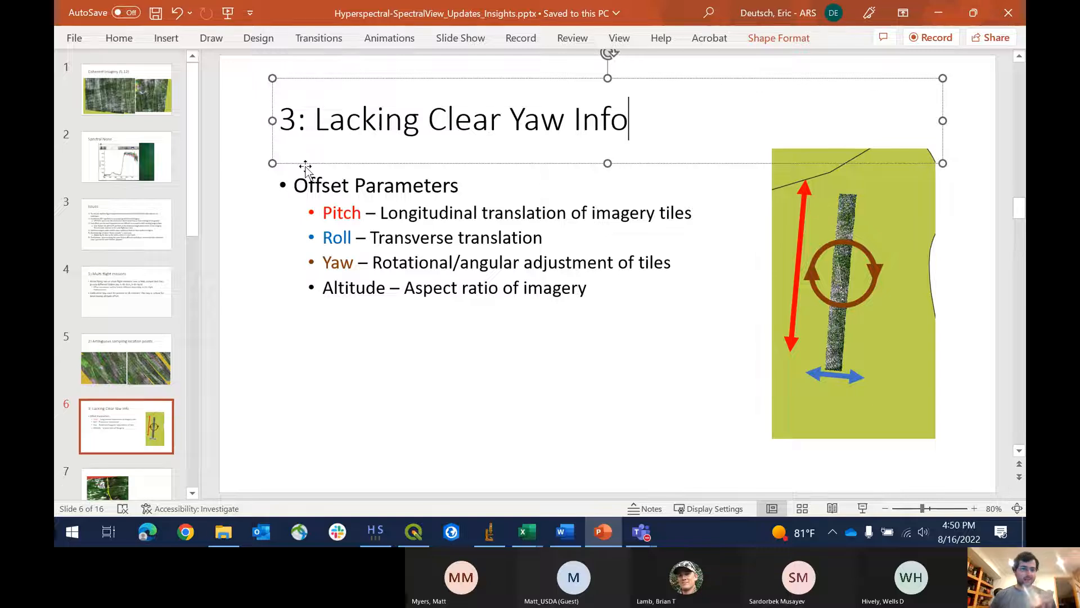
pyautogui.click(356, 308)
pyautogui.click(267, 307)
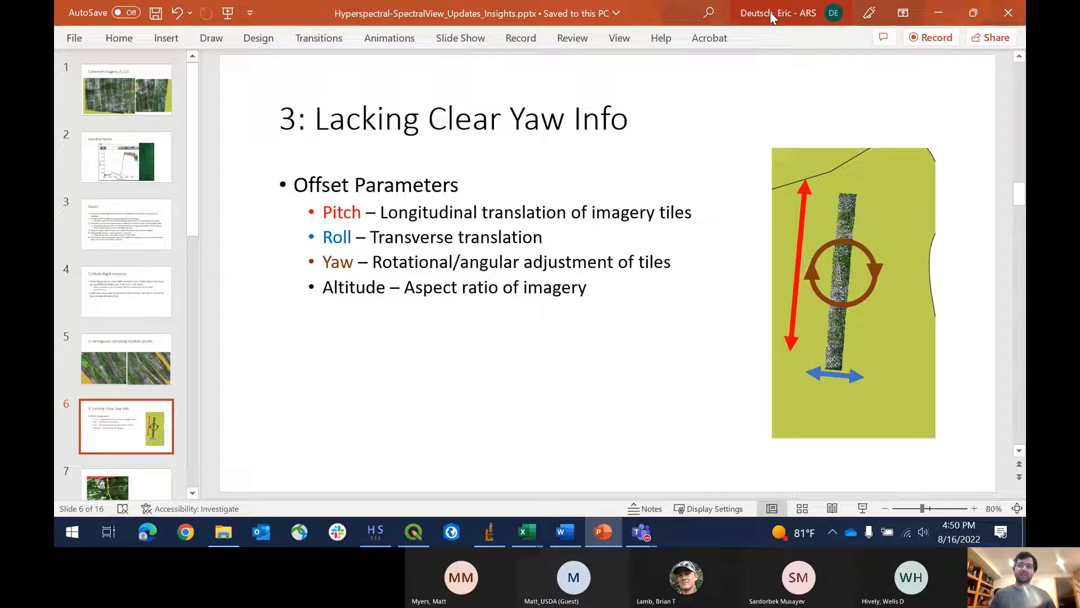
# Step: Return to QGIS, point out the raw_14992 and raw_16992 layers in the Even group, and examine the full extent of the Odd swaths
pyautogui.click(928, 22)
pyautogui.scroll(-1, 322, 173)
pyautogui.moveTo(394, 217); pyautogui.dragTo(548, 215)
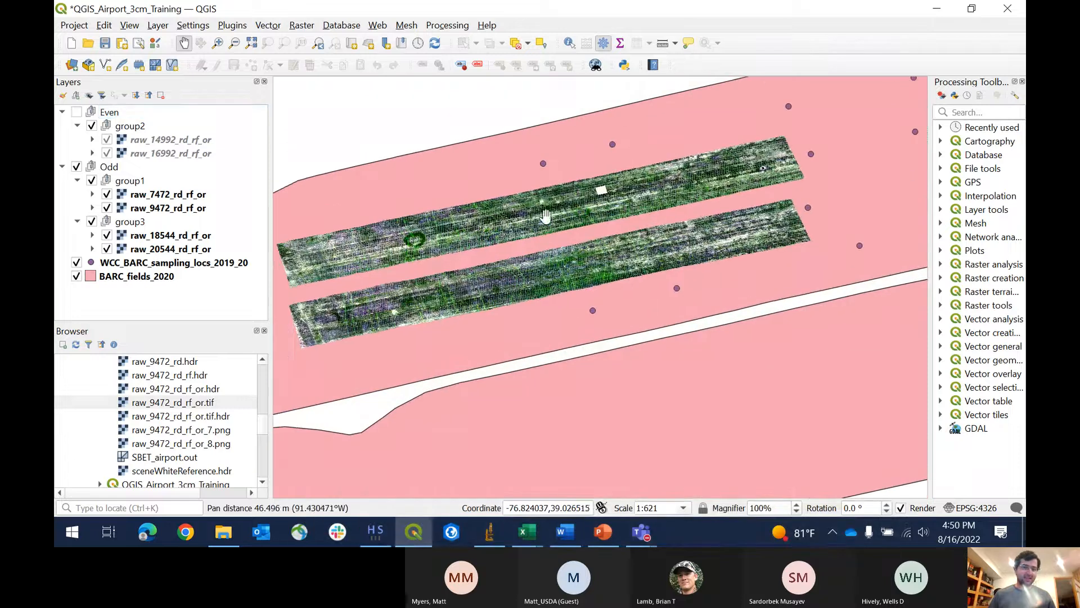
pyautogui.click(155, 139)
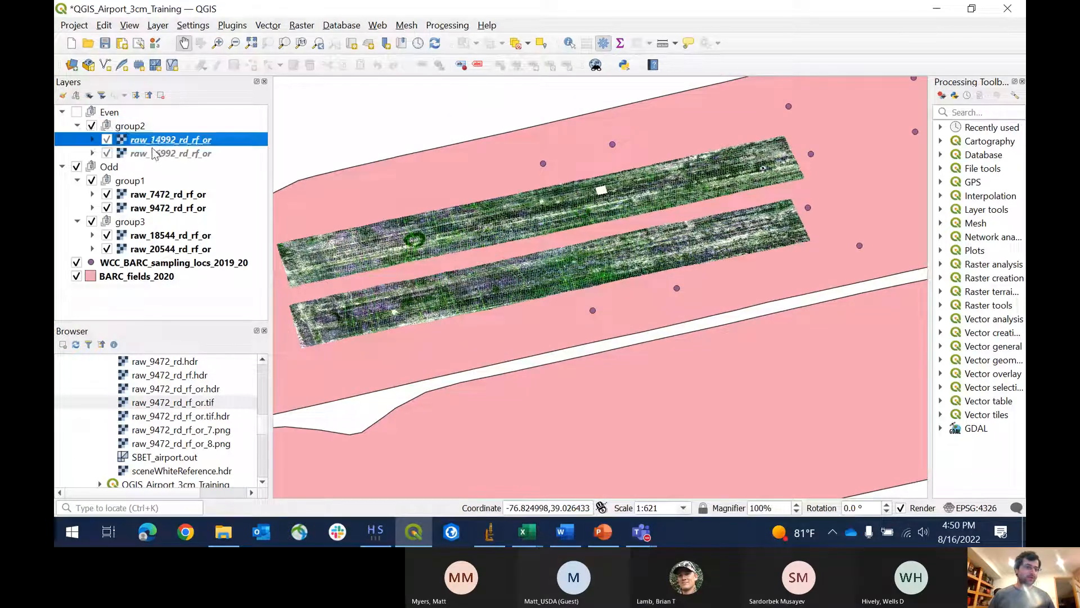
pyautogui.click(156, 153)
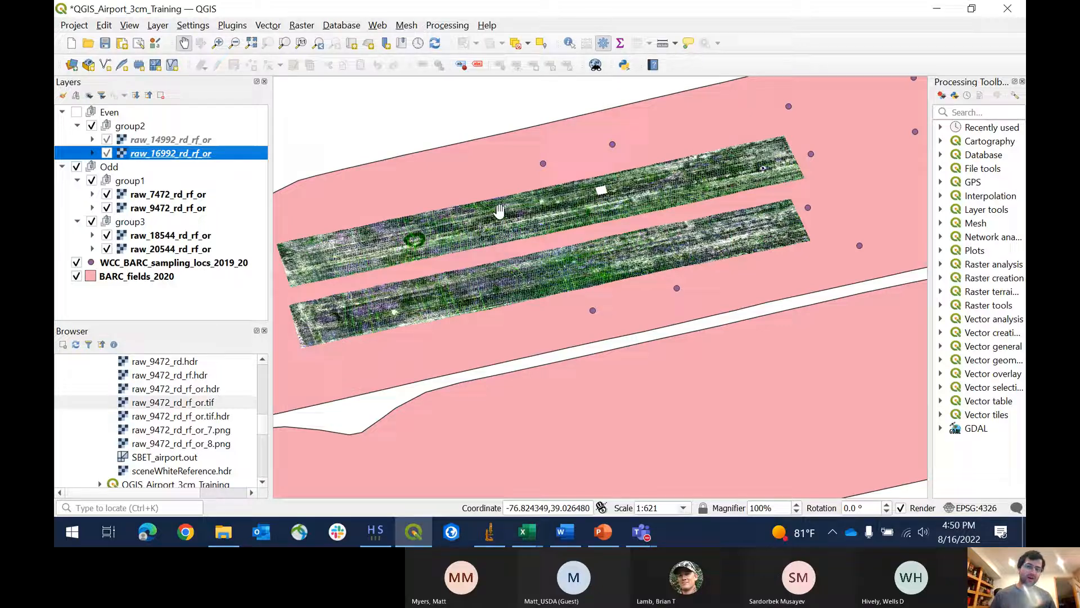
pyautogui.moveTo(669, 212); pyautogui.dragTo(610, 306)
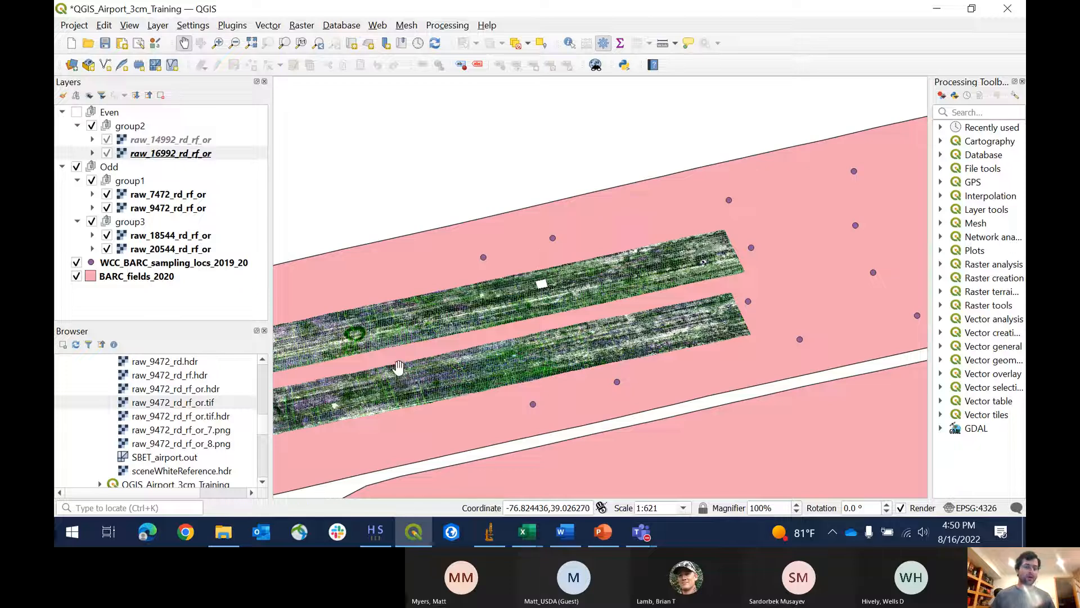
# Step: Show the Even layer group between the Odd strips and inspect where the orthorectified rasters overlap
pyautogui.scroll(1, 390, 372)
pyautogui.moveTo(418, 359); pyautogui.dragTo(465, 344)
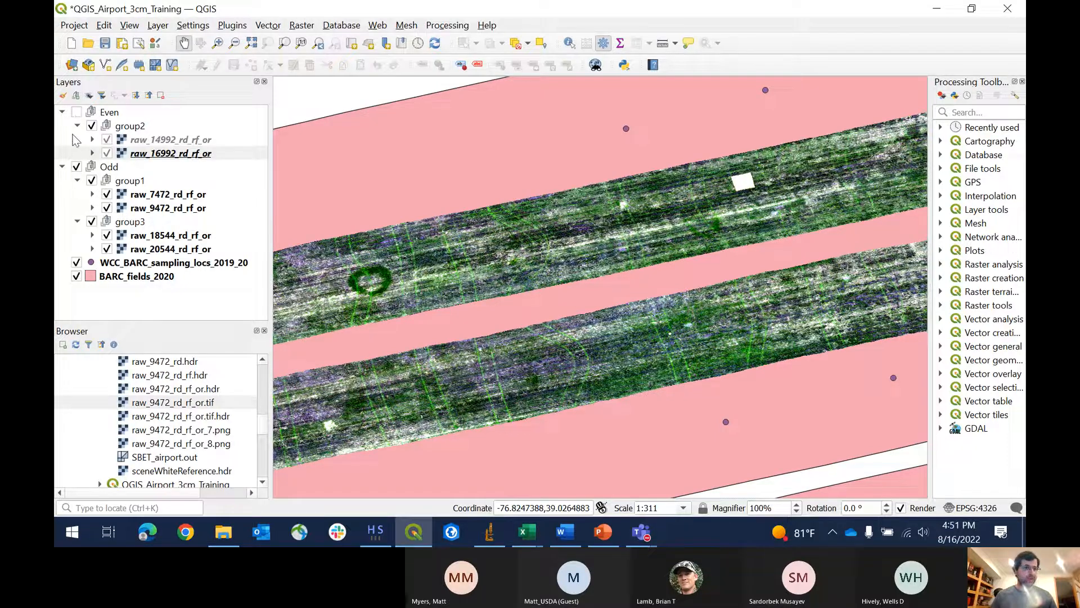
pyautogui.click(75, 112)
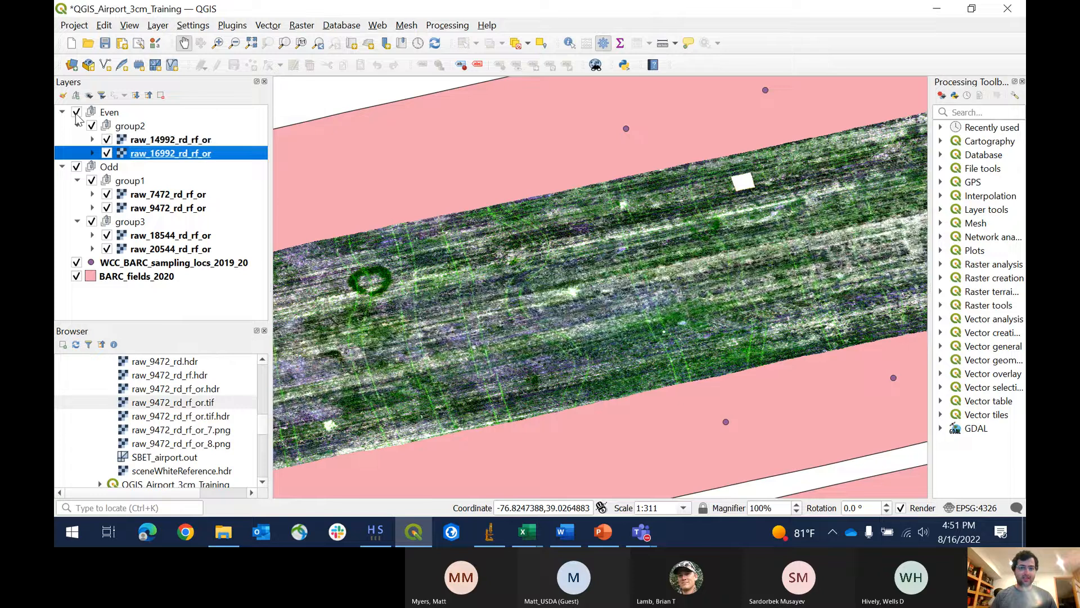
pyautogui.scroll(1, 658, 270)
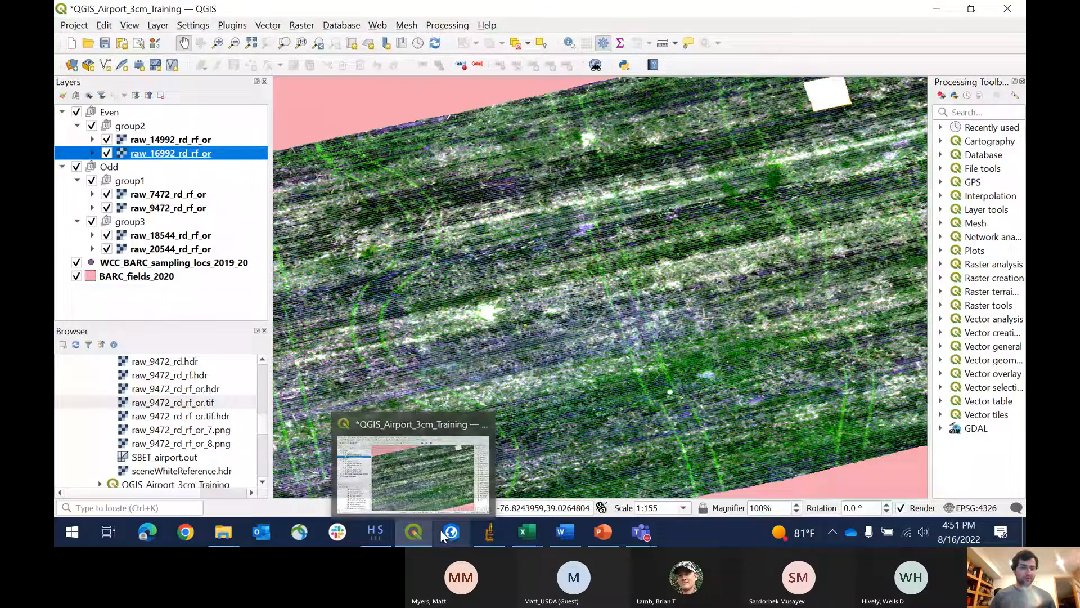
# Step: Switch to SpectralView and review the orthorectification batch's GPS/IMU offset settings and file list against the QGIS map
pyautogui.moveTo(375, 532)
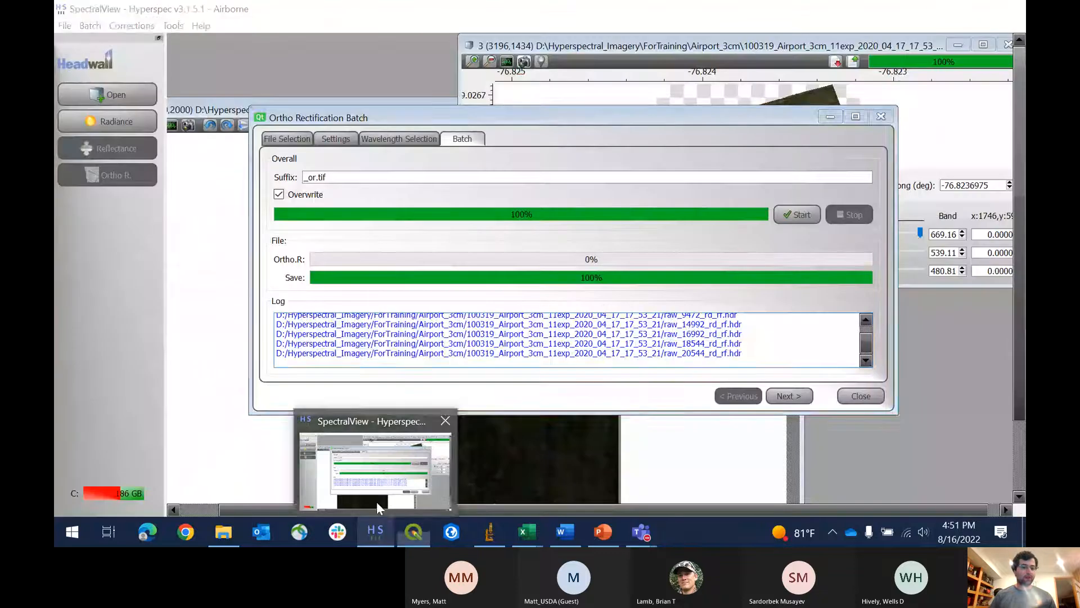
pyautogui.click(377, 501)
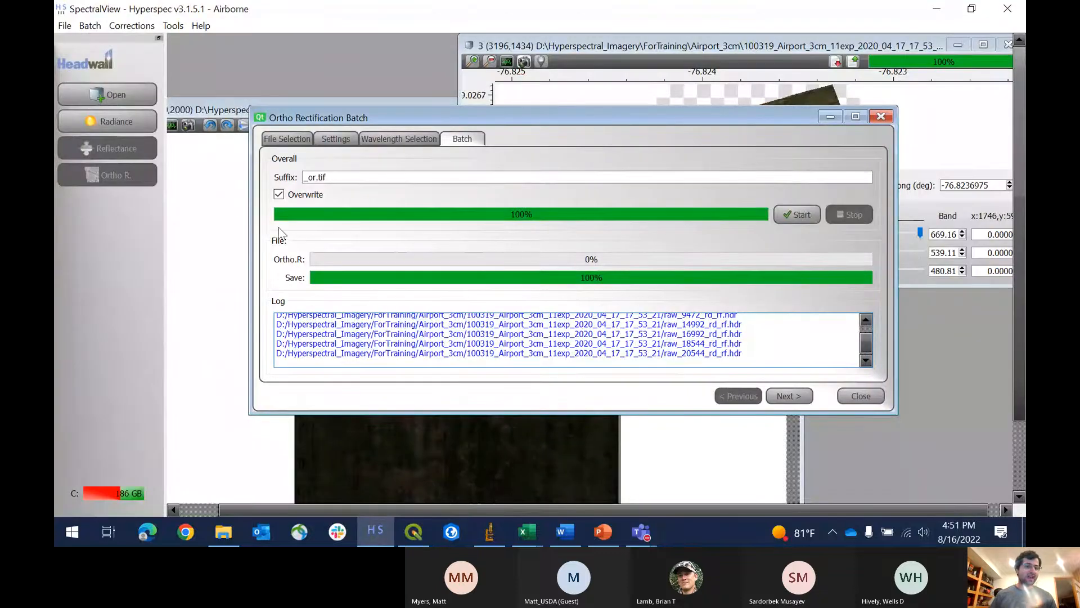
pyautogui.click(286, 139)
pyautogui.click(326, 141)
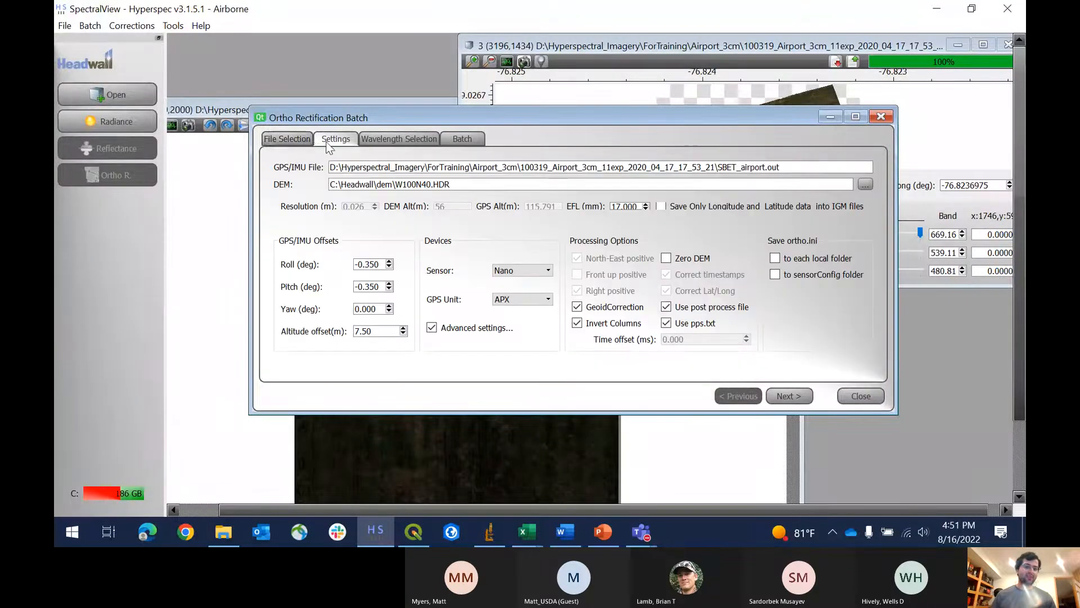
pyautogui.click(368, 285)
pyautogui.click(288, 141)
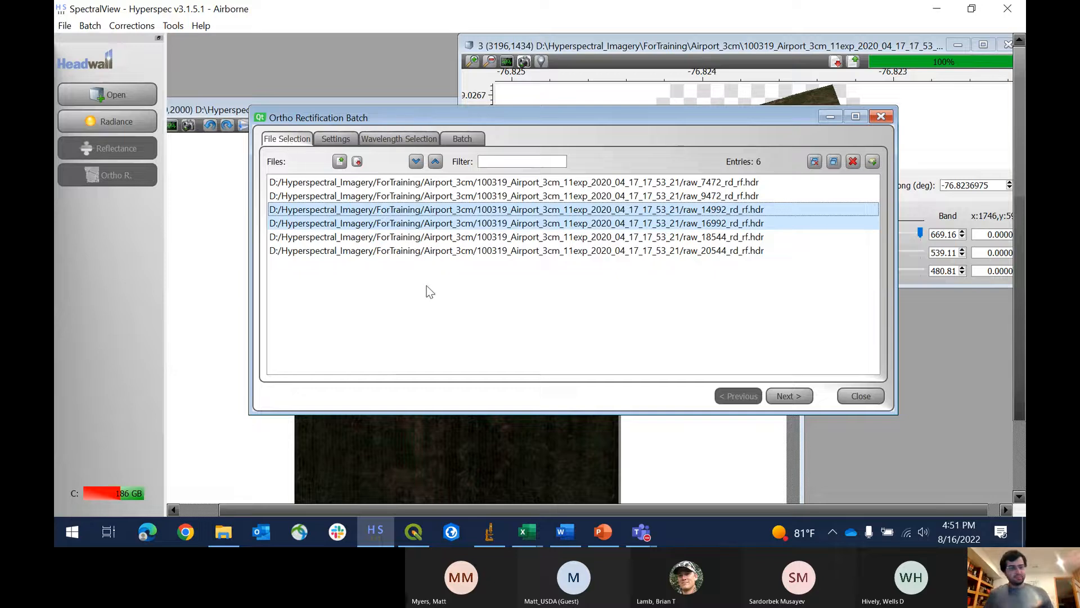
pyautogui.hotkey('alt', 'Tab')
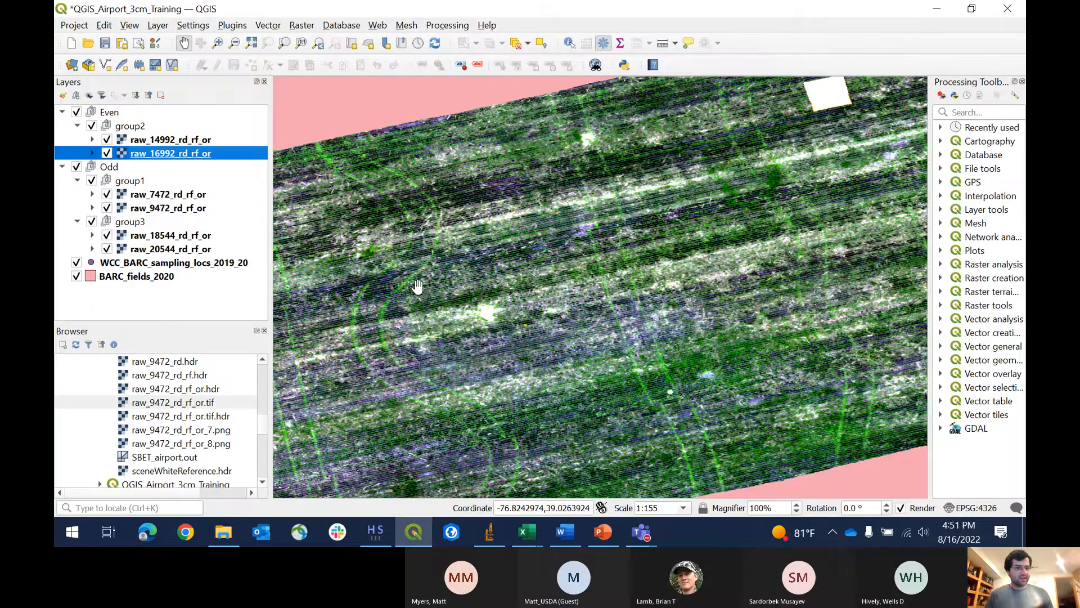
pyautogui.hotkey('alt', 'Tab')
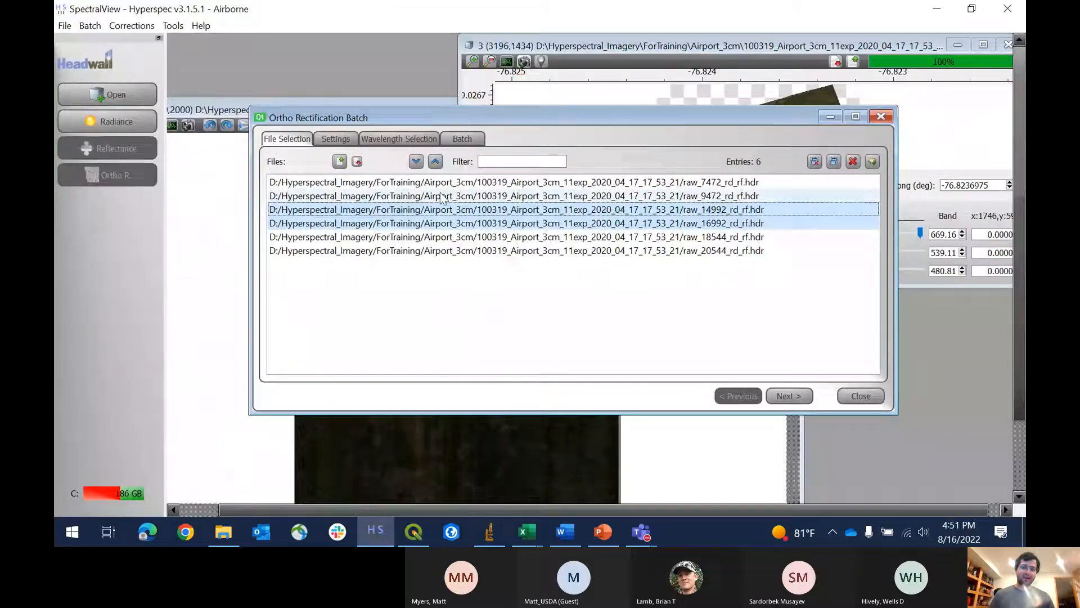
# Step: Remove every file except raw_14992_rd_rf.hdr and raw_16992_rd_rf.hdr from the orthorectification batch list
pyautogui.moveTo(446, 183); pyautogui.dragTo(448, 195)
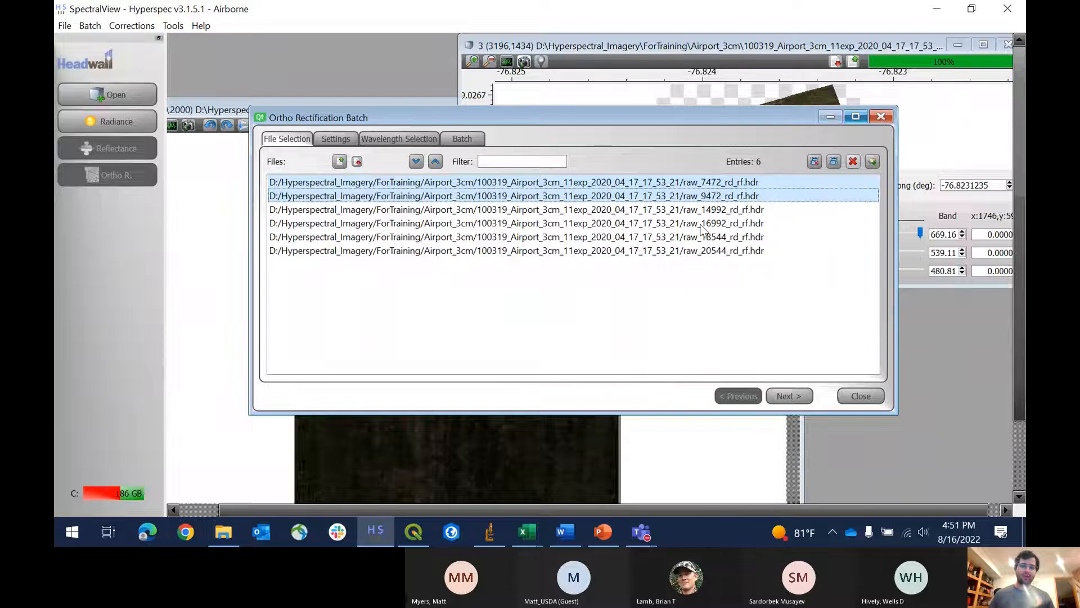
pyautogui.press('Delete')
pyautogui.moveTo(689, 211); pyautogui.dragTo(689, 228)
pyautogui.click(852, 163)
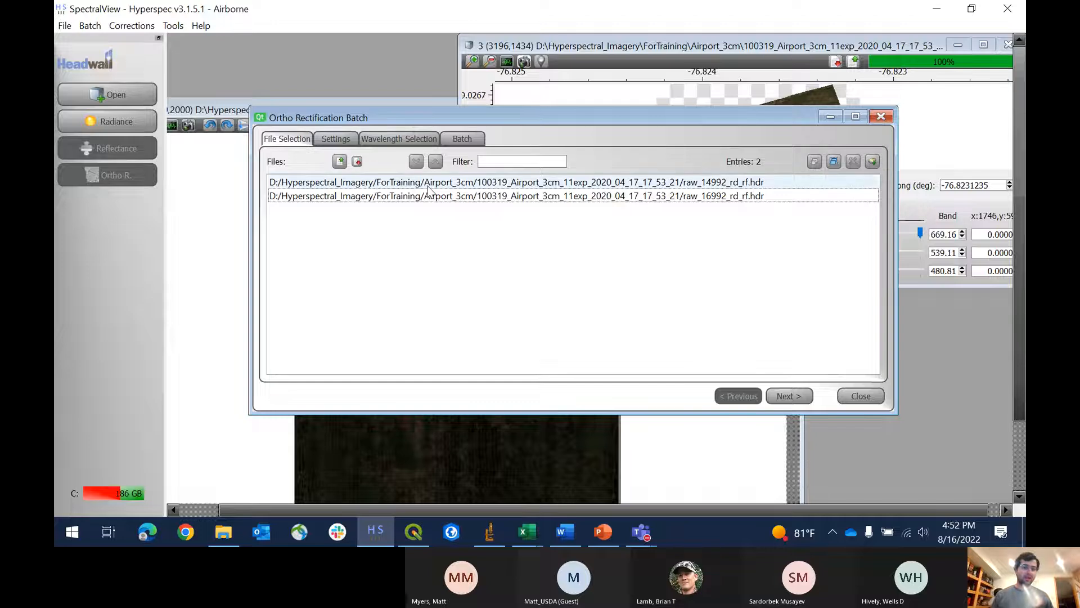
# Step: Start saving the batch file list and go to the Hyperspectral_Imagery\ForTraining\Airport_3cm folder on drive D
pyautogui.click(356, 163)
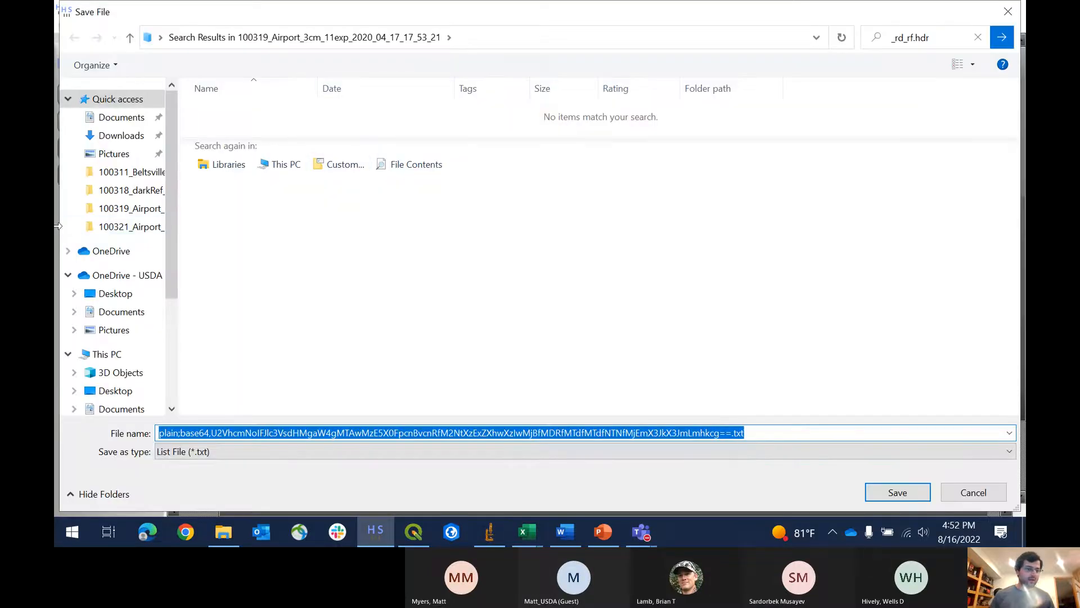
pyautogui.click(144, 228)
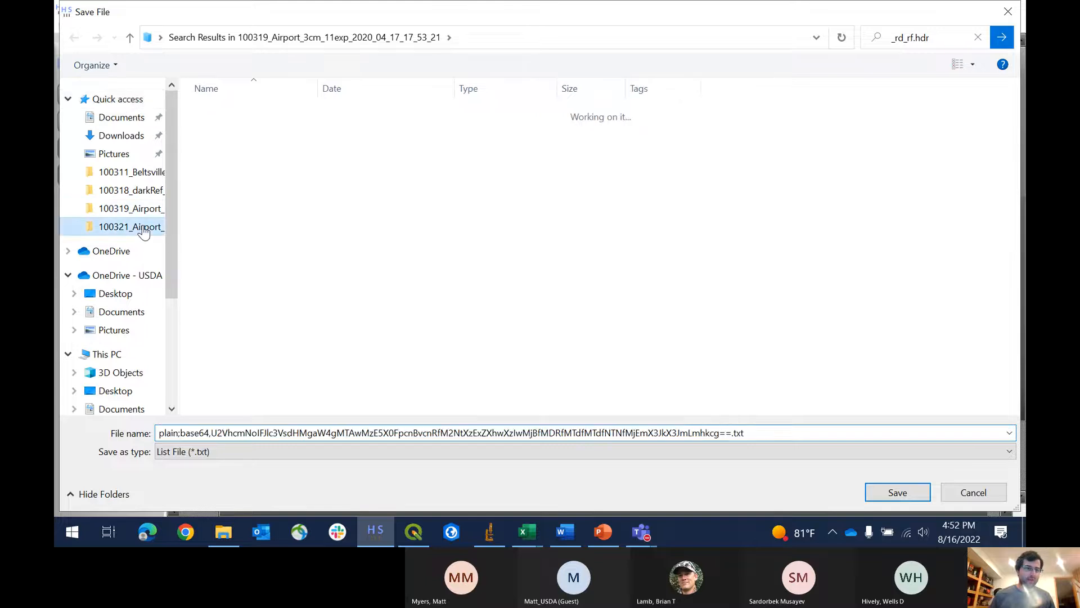
pyautogui.click(319, 39)
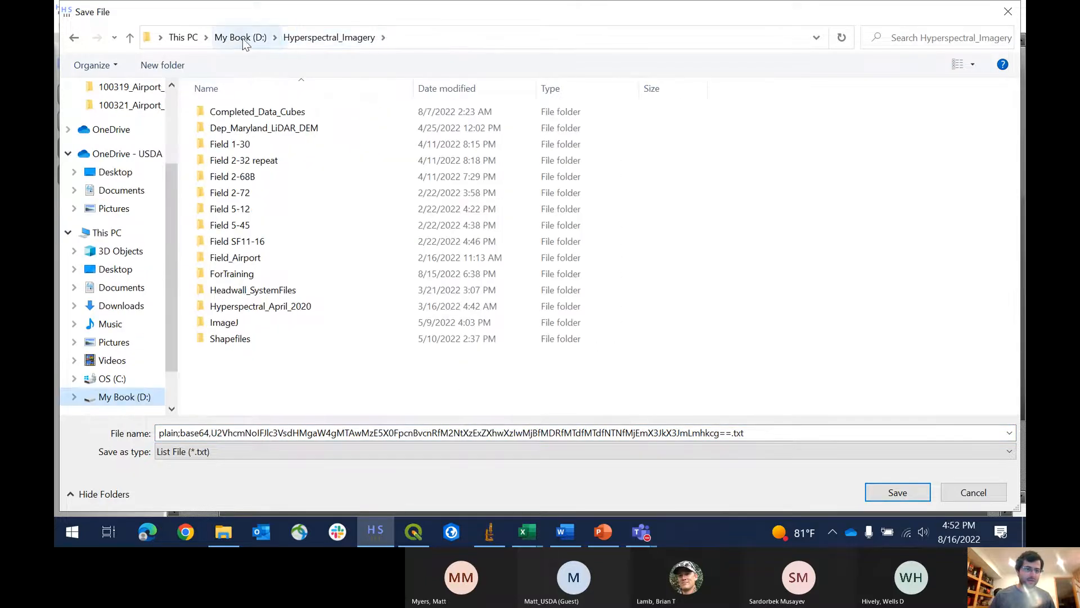
pyautogui.doubleClick(240, 274)
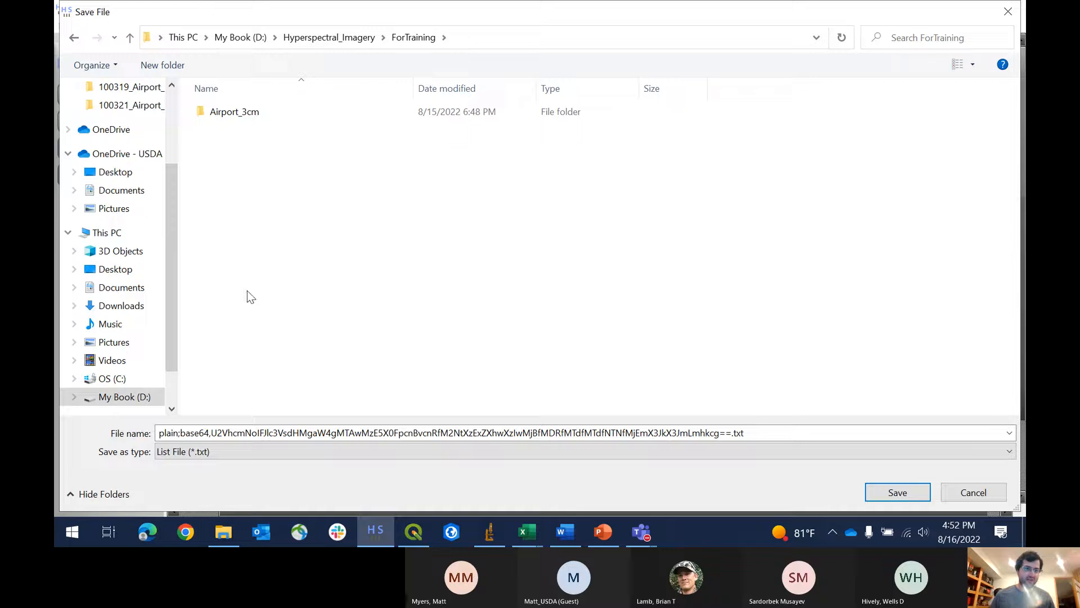
pyautogui.doubleClick(244, 115)
# Step: Name the list file Batch_Ortho_Evens.txt and save it
pyautogui.click(264, 432)
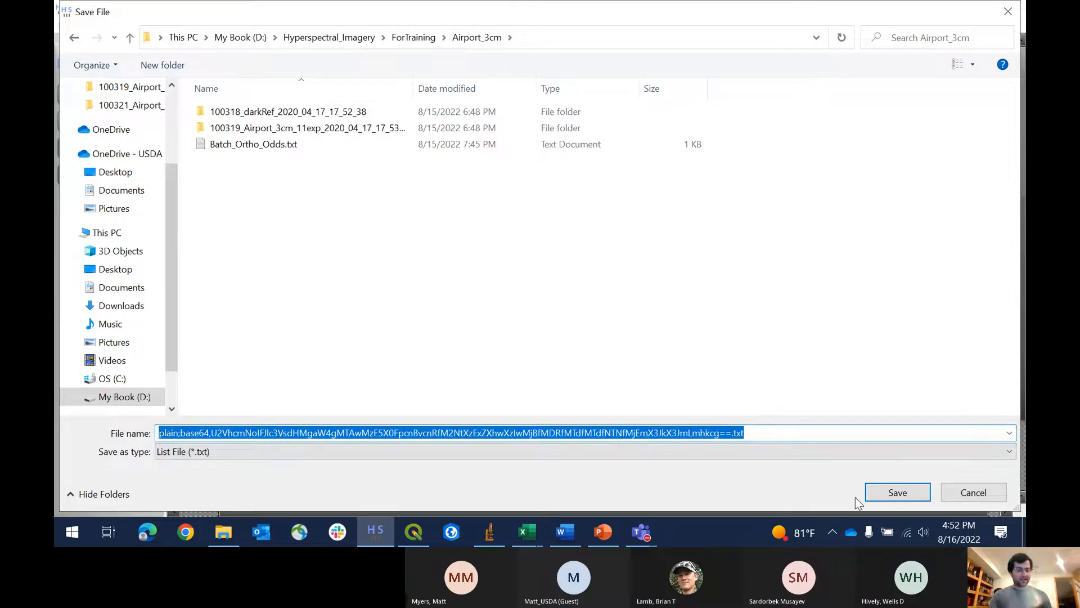
pyautogui.write('Batch')
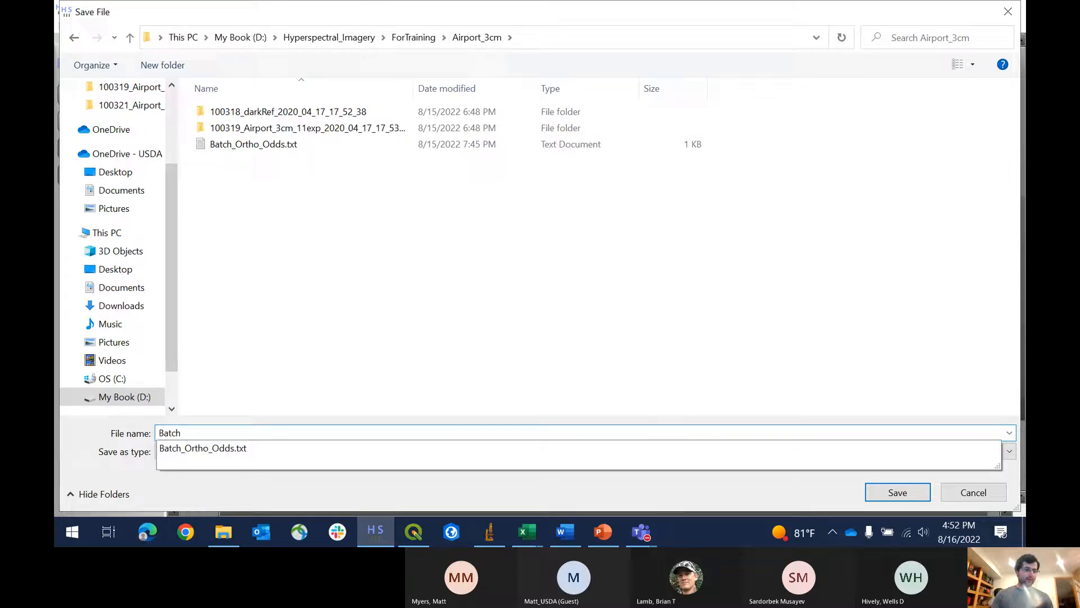
pyautogui.press('Down')
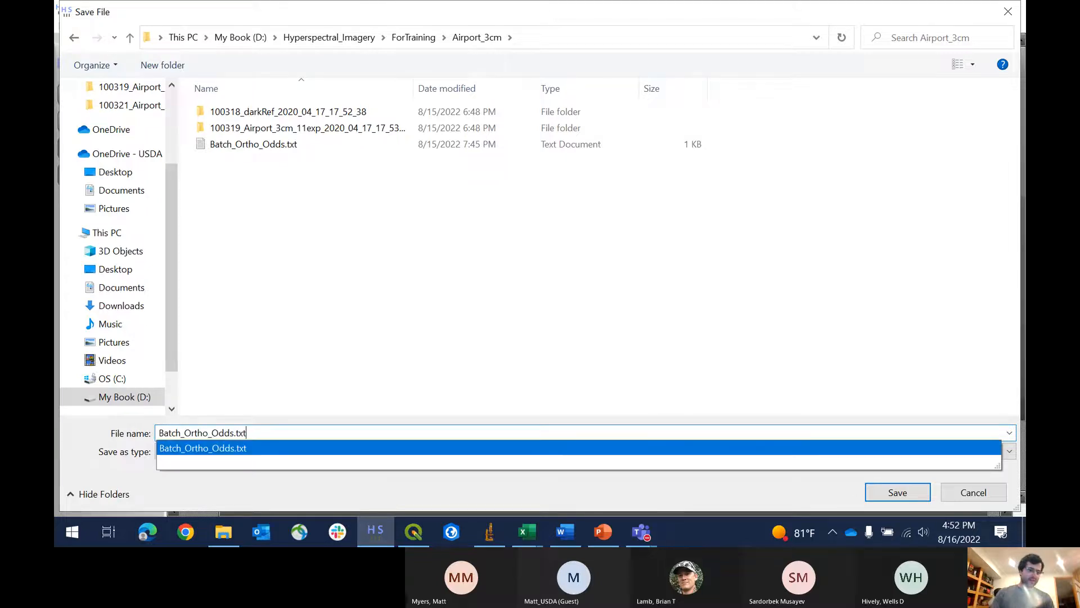
pyautogui.hotkey('shift', 'Left')
pyautogui.hotkey('shift', 'Left')
pyautogui.hotkey('shift', 'Left')
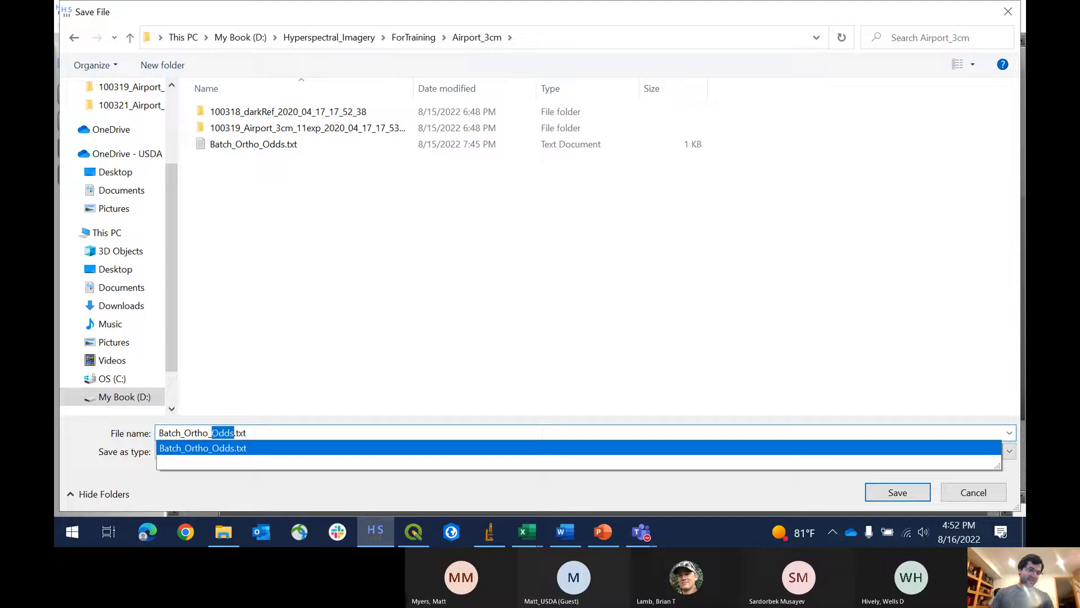
pyautogui.write('Evens')
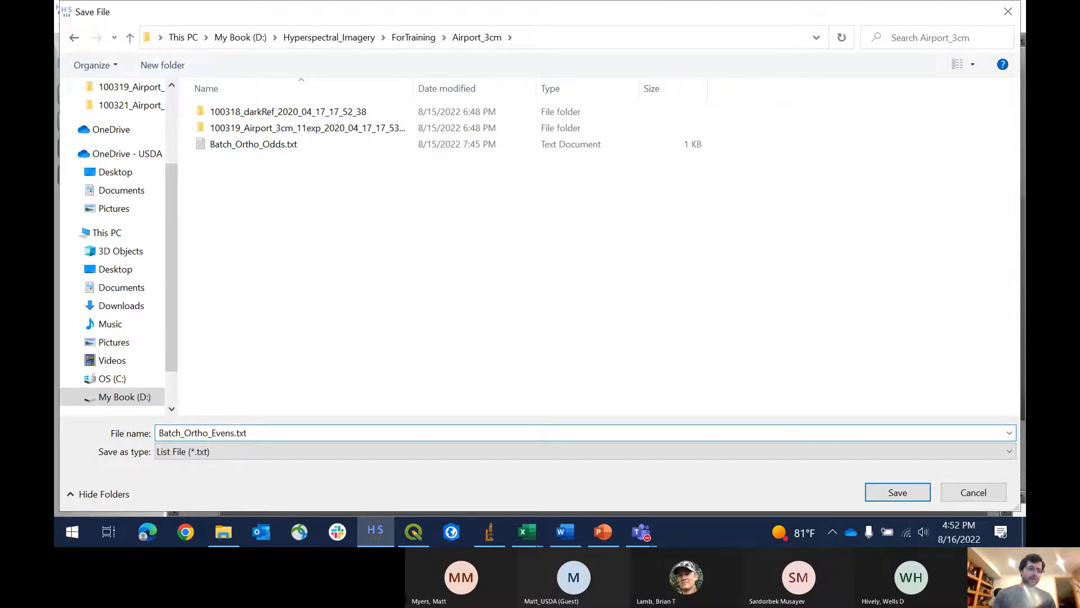
pyautogui.press('Return')
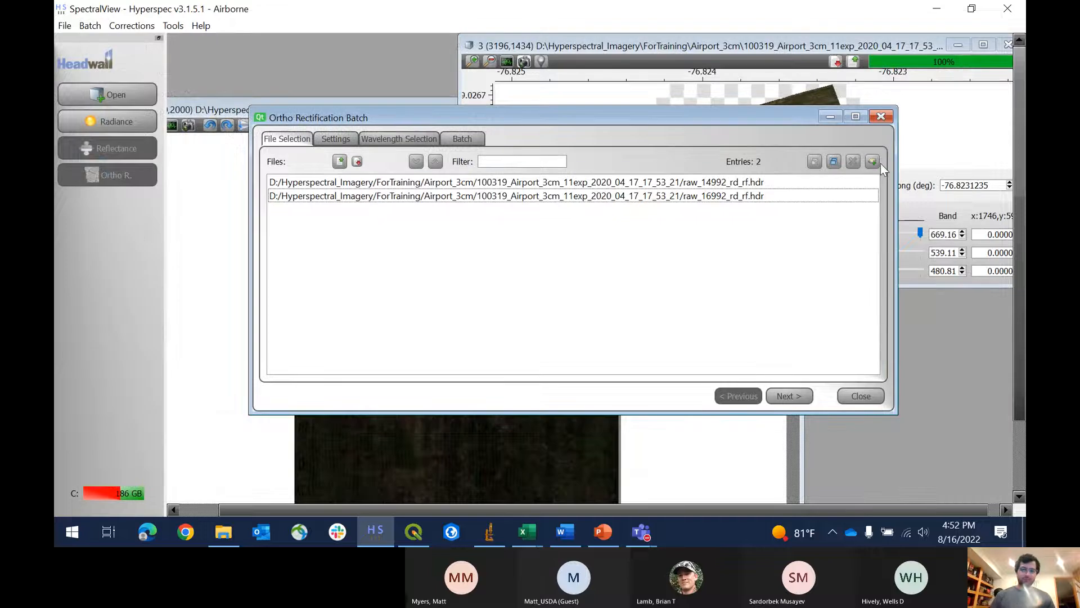
# Step: Clear the batch file list, reload it from Batch_Ortho_Evens.txt, and check the batch settings
pyautogui.moveTo(414, 211); pyautogui.dragTo(411, 173)
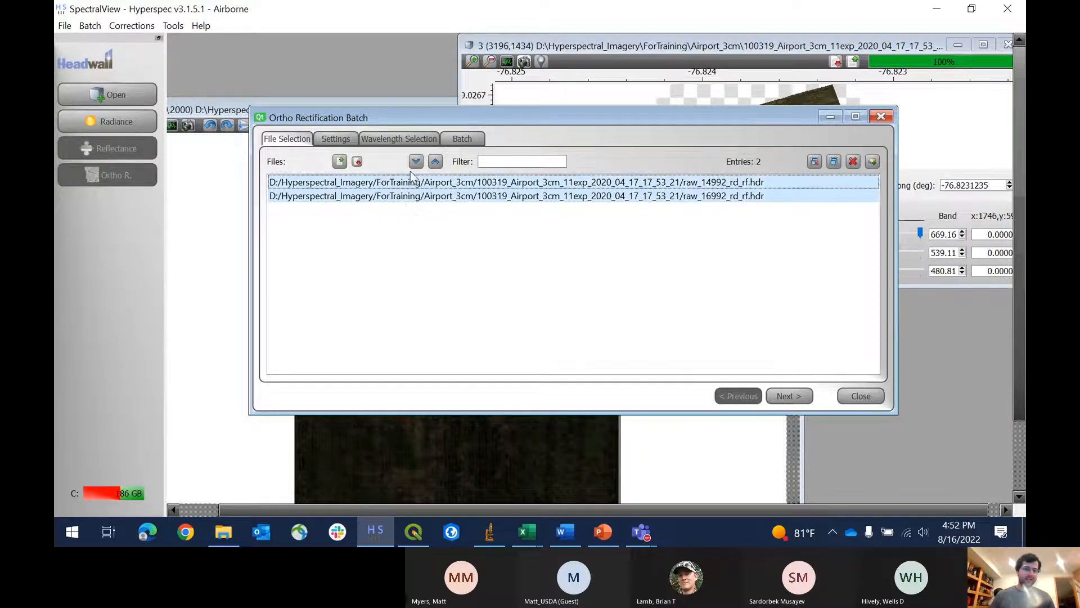
pyautogui.click(853, 160)
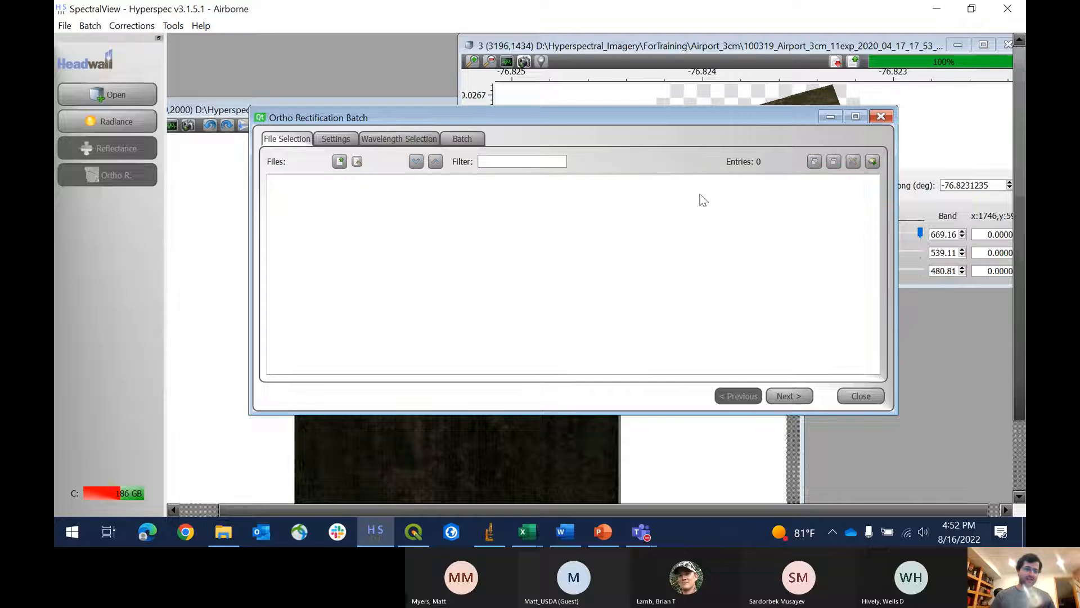
pyautogui.click(340, 162)
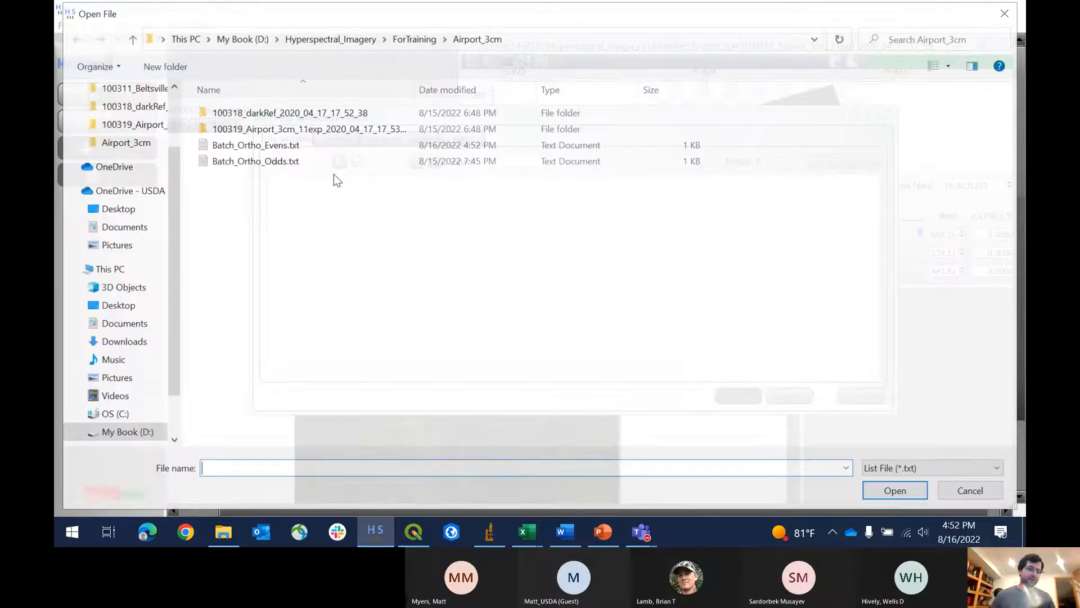
pyautogui.doubleClick(291, 146)
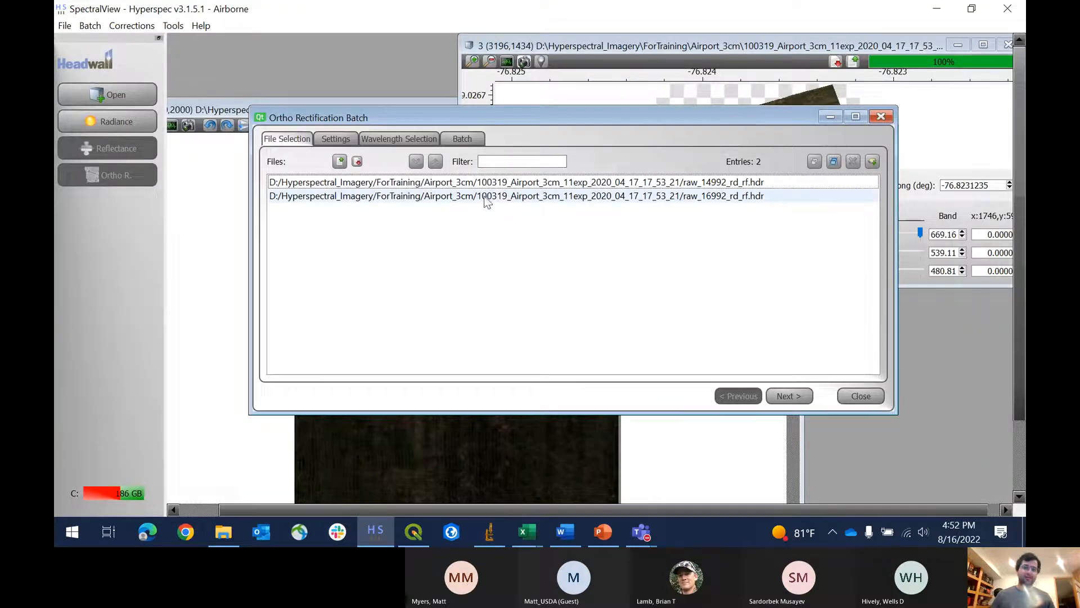
pyautogui.click(338, 139)
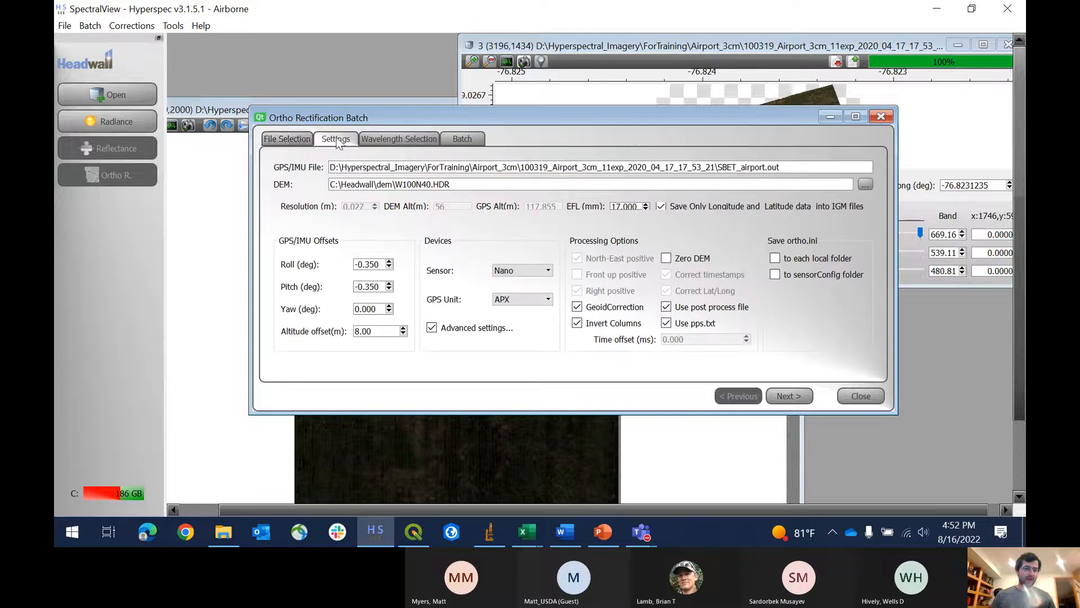
pyautogui.click(303, 143)
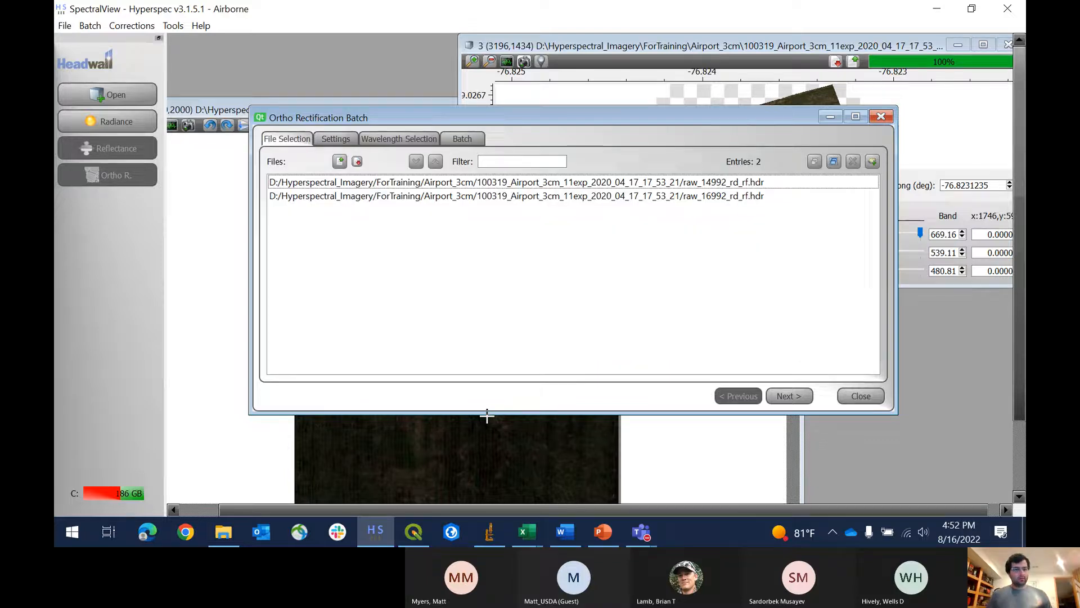
# Step: Switch to QGIS and compare ground feature alignment between the Odd strips and group2 by hiding and showing group2
pyautogui.hotkey('alt', 'Tab')
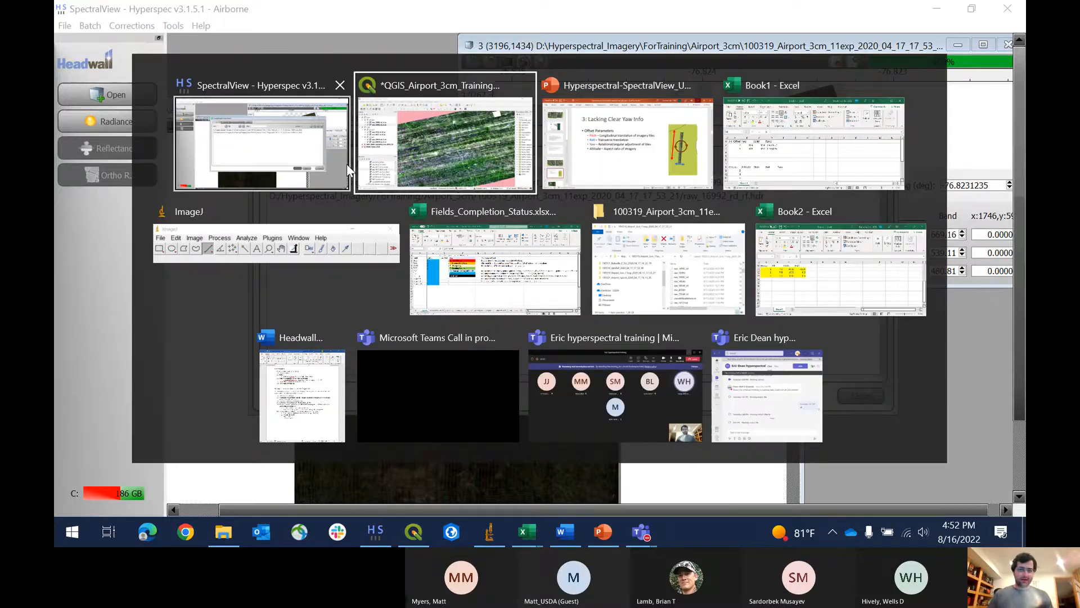
pyautogui.scroll(2, 520, 208)
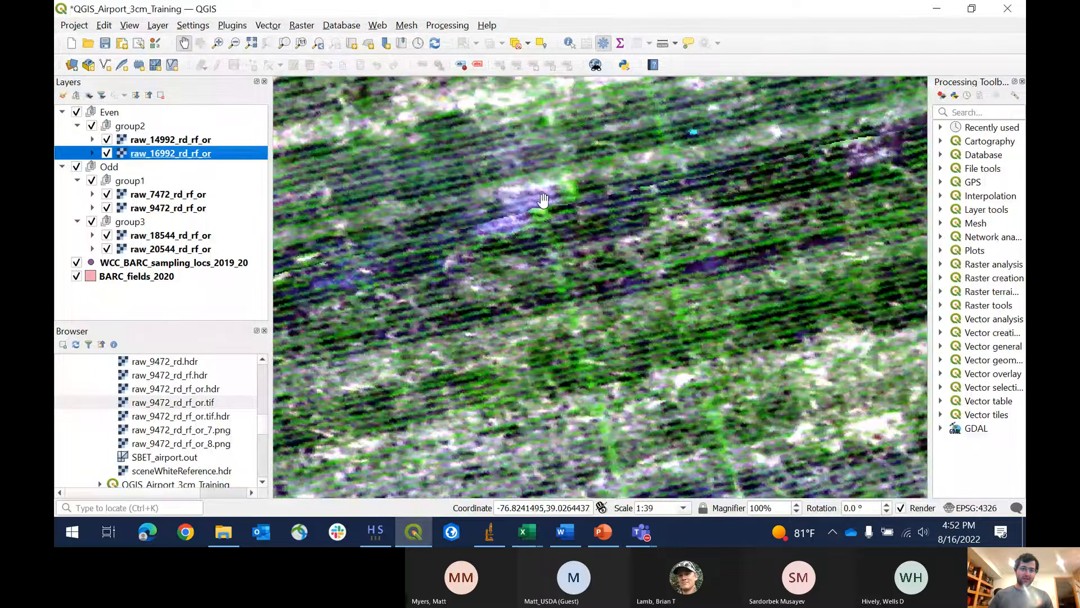
pyautogui.moveTo(543, 205); pyautogui.dragTo(549, 300)
pyautogui.scroll(-1, 548, 300)
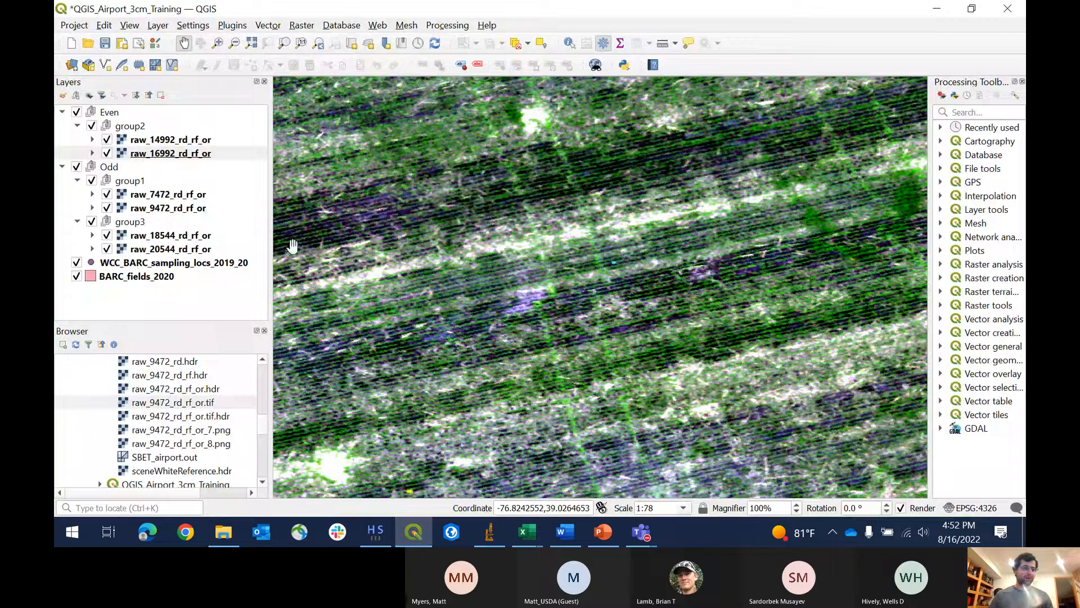
pyautogui.click(90, 126)
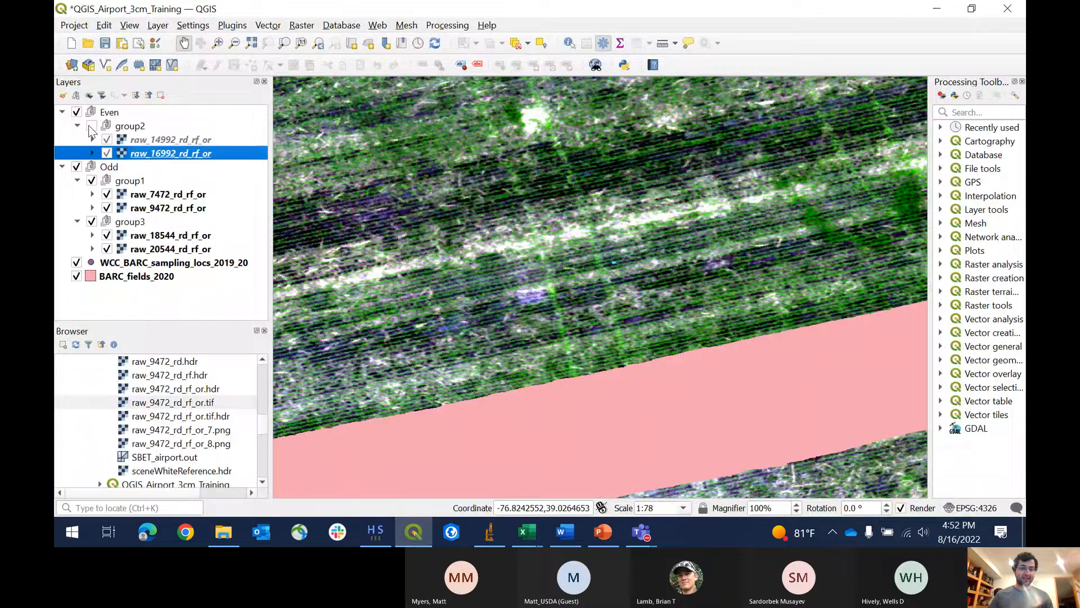
pyautogui.click(91, 126)
pyautogui.click(91, 126)
pyautogui.click(92, 126)
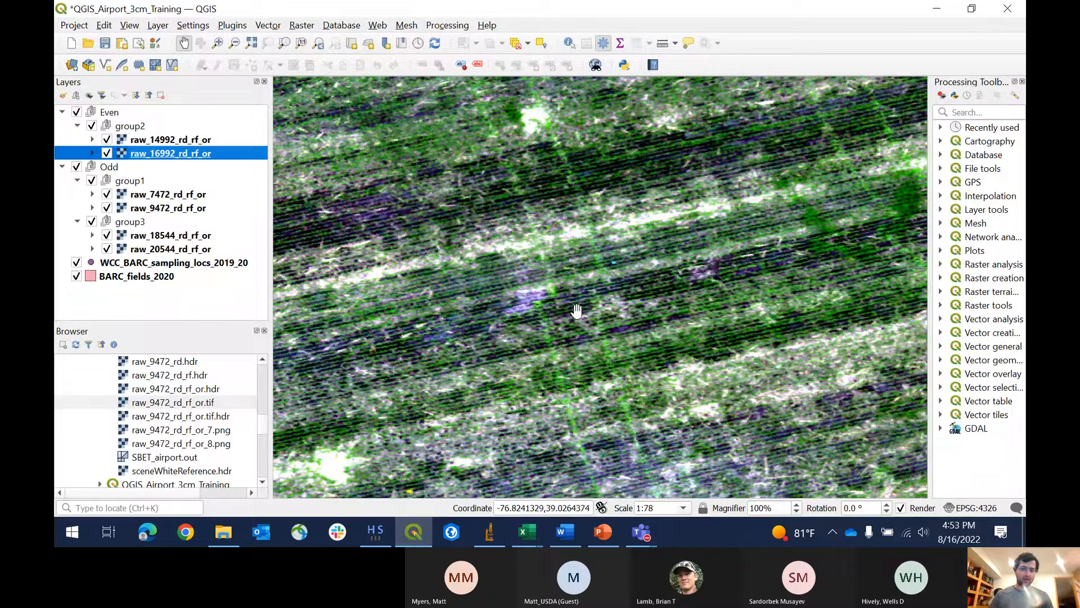
pyautogui.scroll(1, 577, 311)
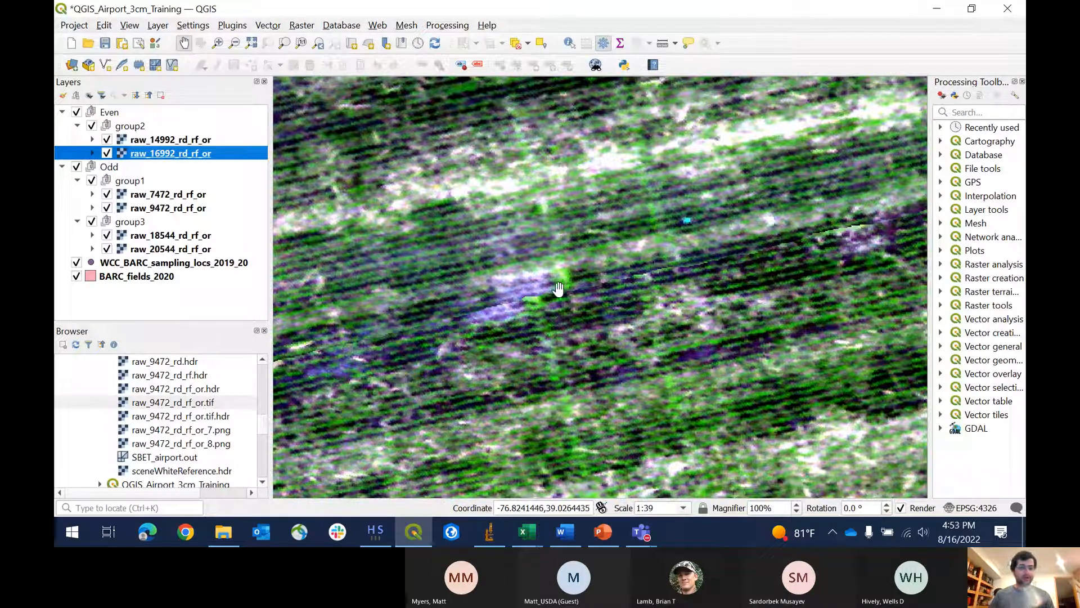
# Step: Switch to SpectralView, set the batch pitch offset to 1 degree, and disable saving only longitude and latitude data into IGM files
pyautogui.hotkey('alt', 'Tab')
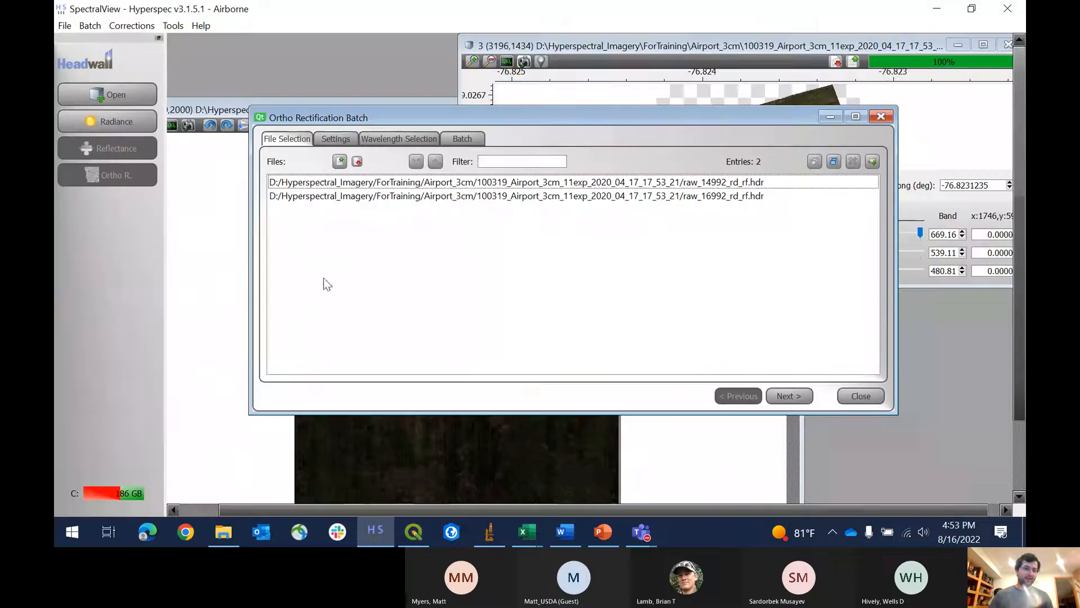
pyautogui.click(335, 139)
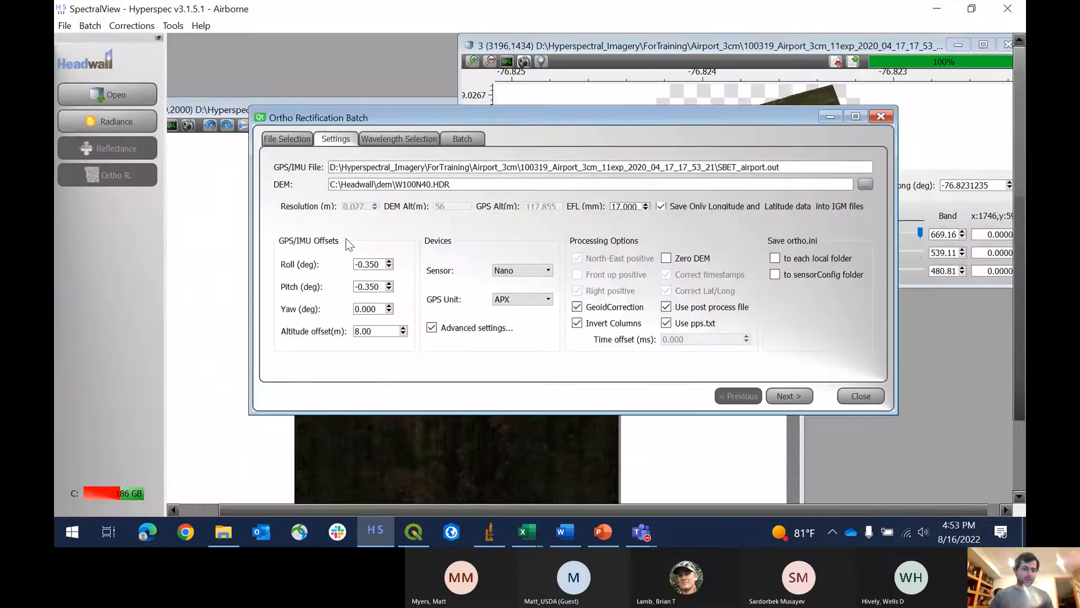
pyautogui.doubleClick(385, 286)
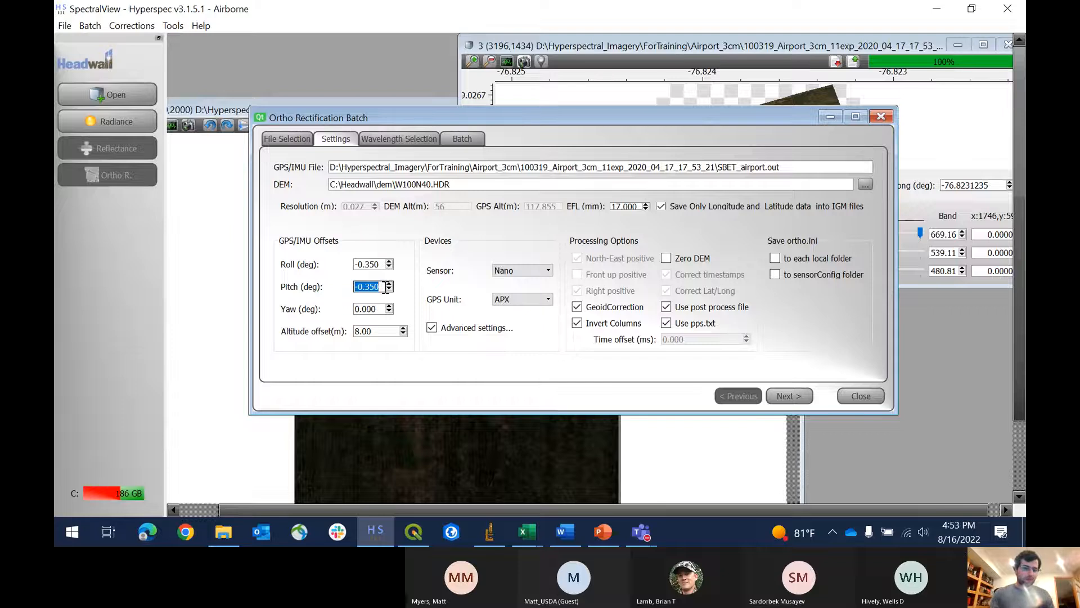
pyautogui.write('1')
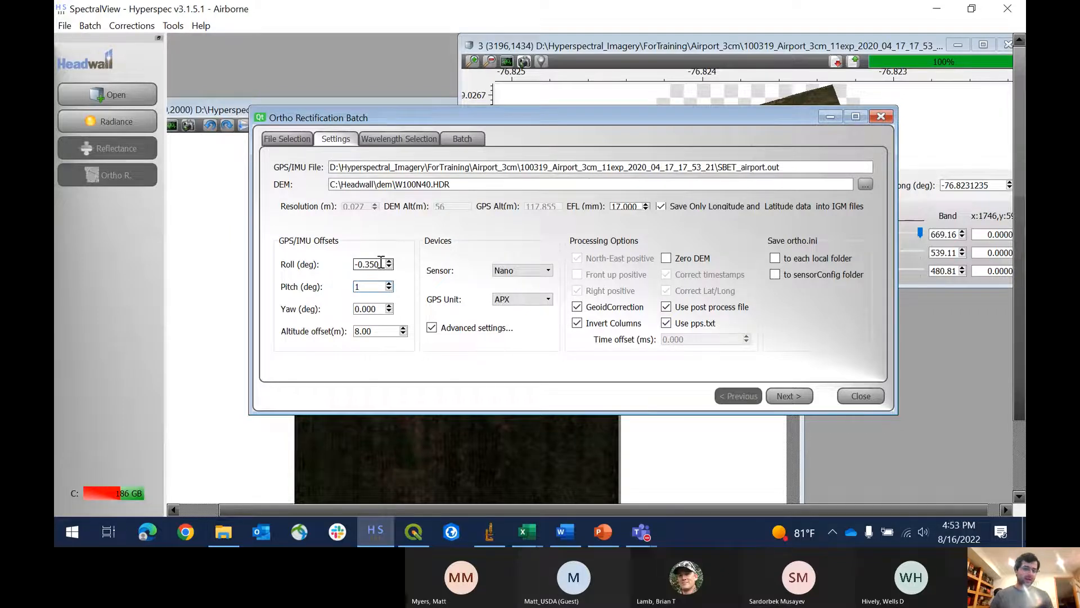
pyautogui.press('Return')
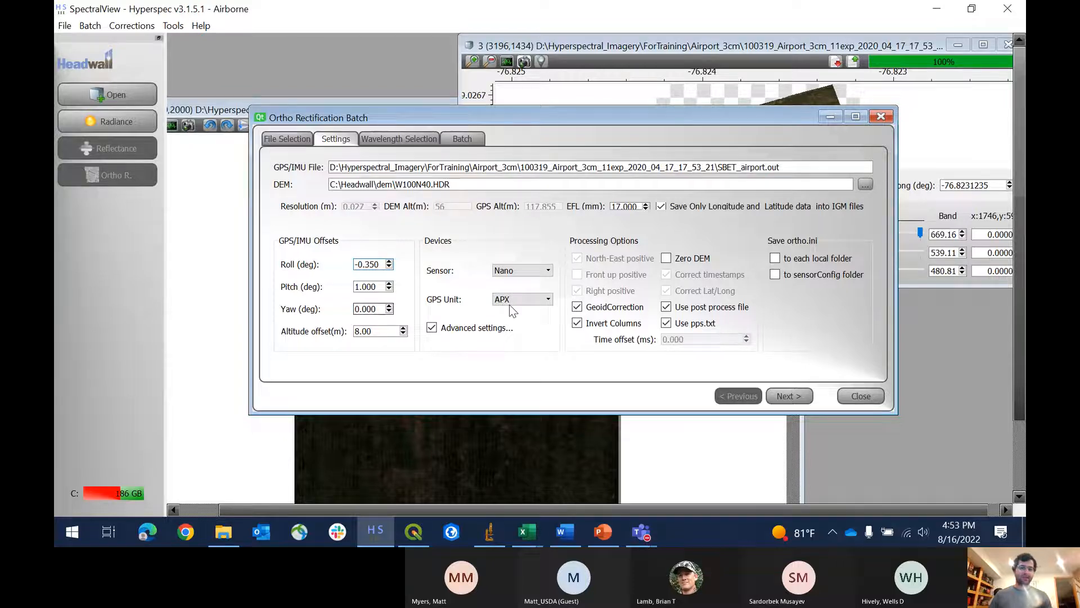
pyautogui.click(660, 206)
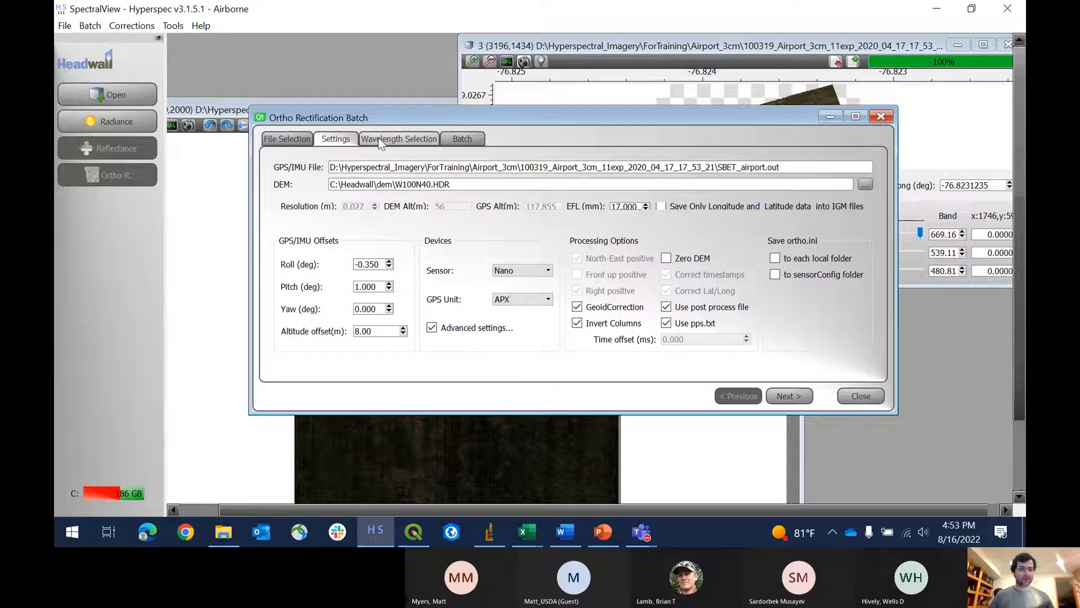
# Step: Limit the target wavelengths to RGB and start the ortho rectification batch with overwriting enabled
pyautogui.click(378, 138)
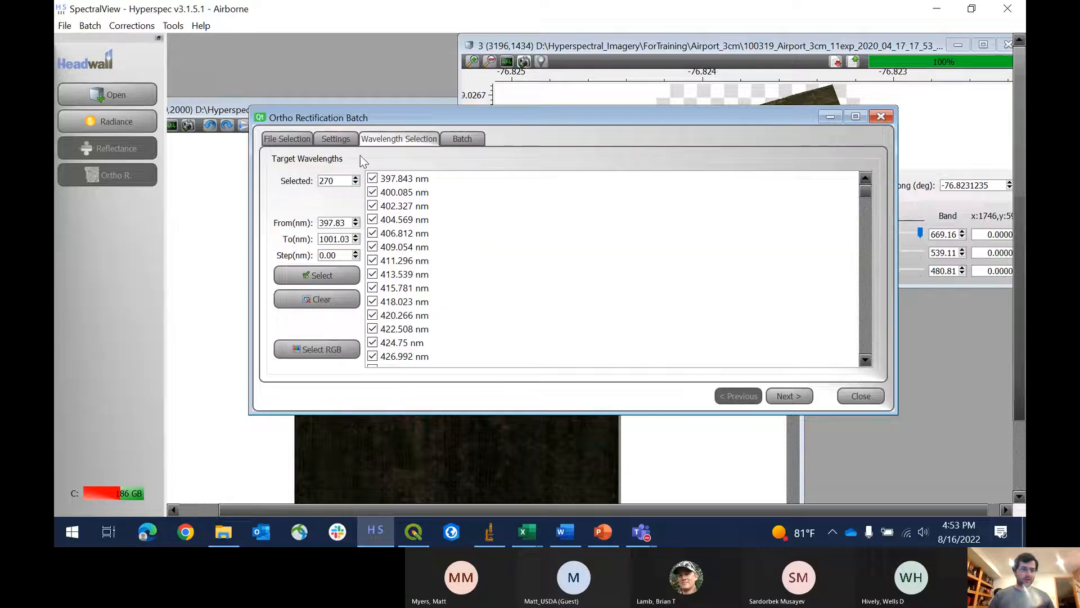
pyautogui.click(316, 348)
pyautogui.click(461, 139)
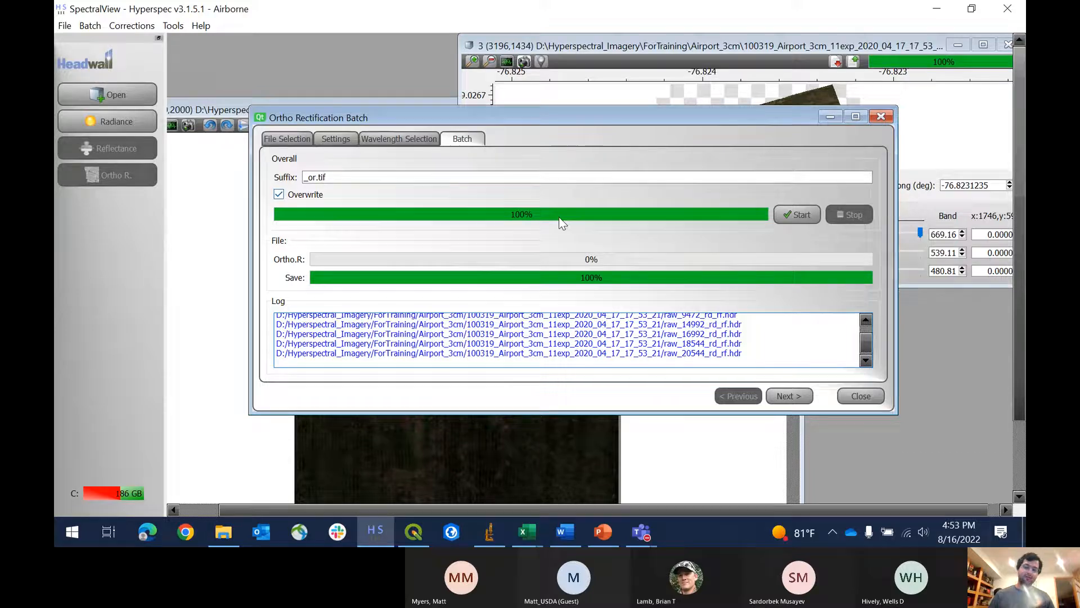
pyautogui.click(788, 217)
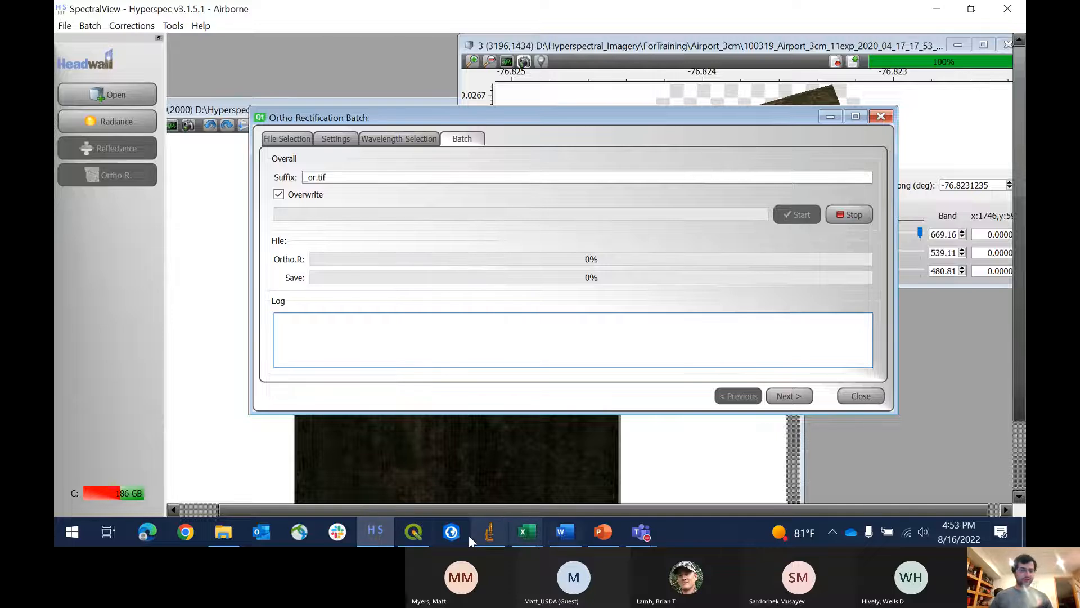
# Step: Close QGIS while the batch runs, saving the current project
pyautogui.click(419, 538)
pyautogui.rightClick(422, 541)
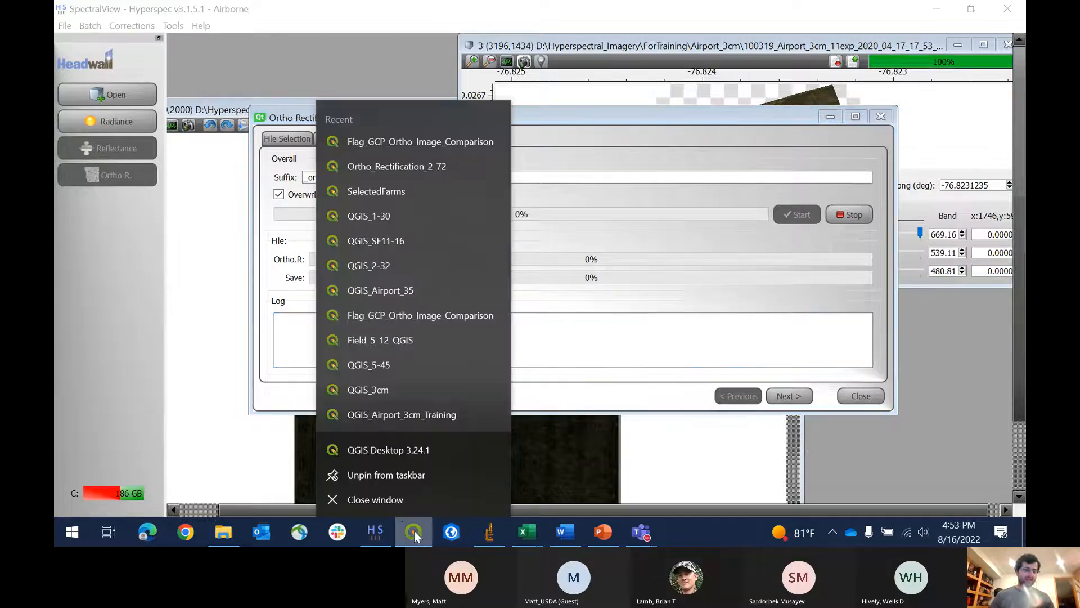
pyautogui.click(375, 500)
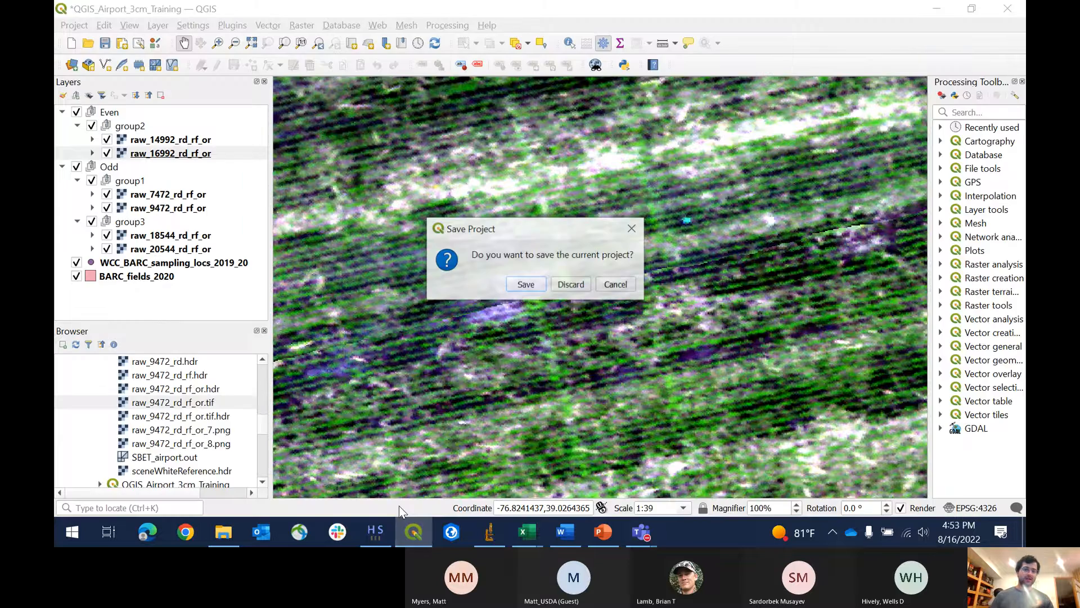
pyautogui.click(526, 286)
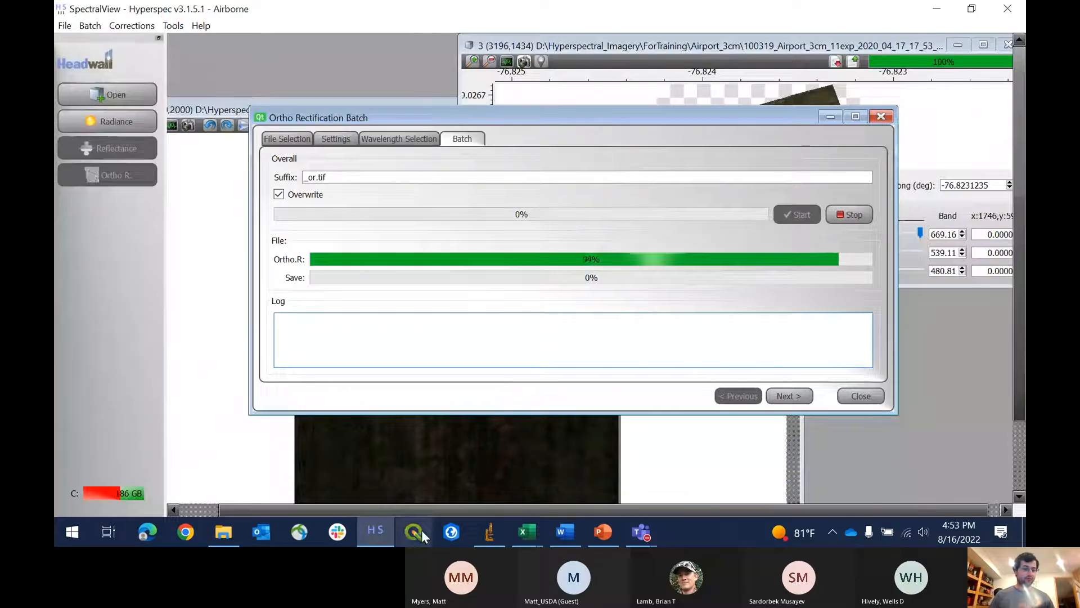
# Step: Reopen the QGIS_Airport_3cm_Training project in QGIS once the batch has finished
pyautogui.rightClick(420, 531)
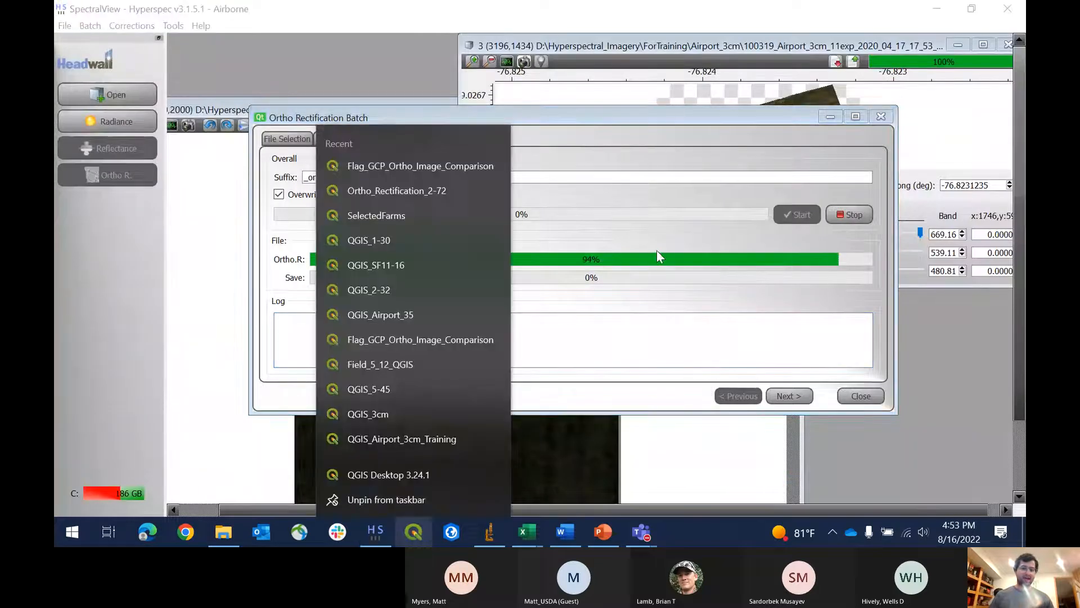
pyautogui.click(652, 284)
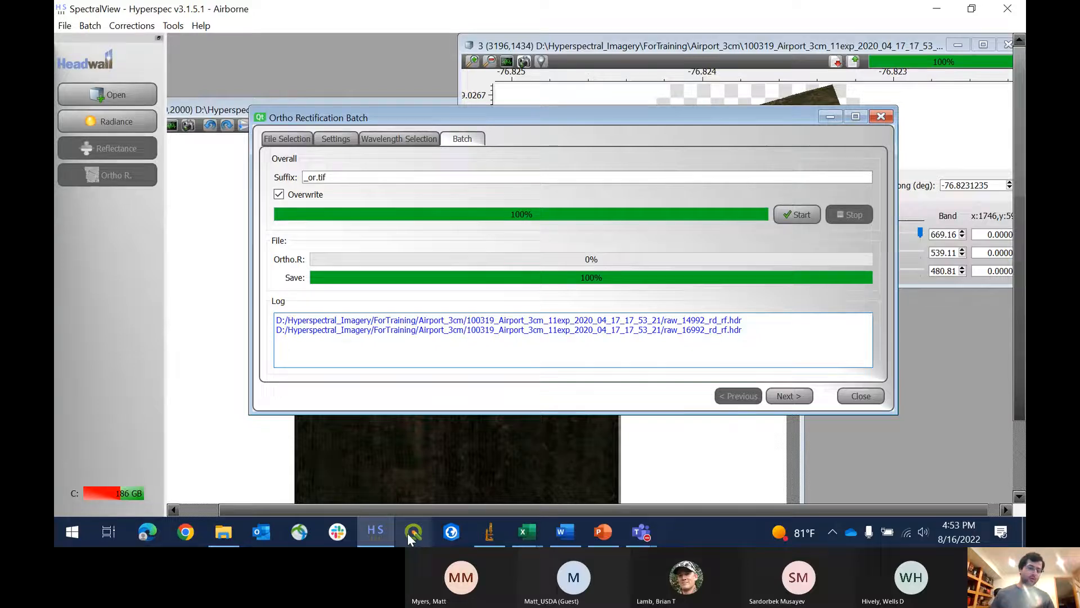
pyautogui.rightClick(407, 532)
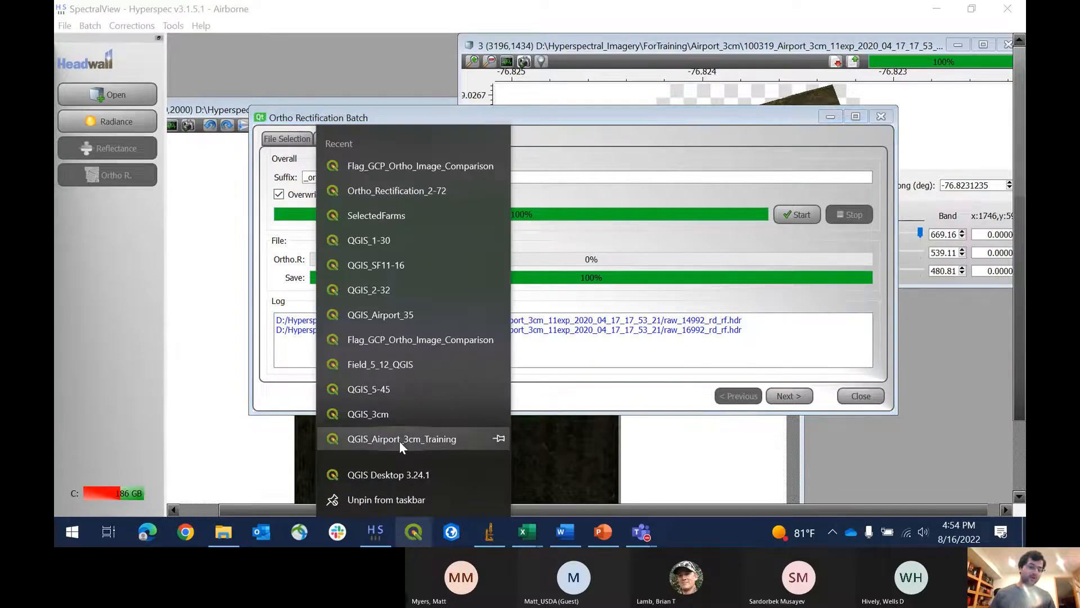
pyautogui.click(399, 440)
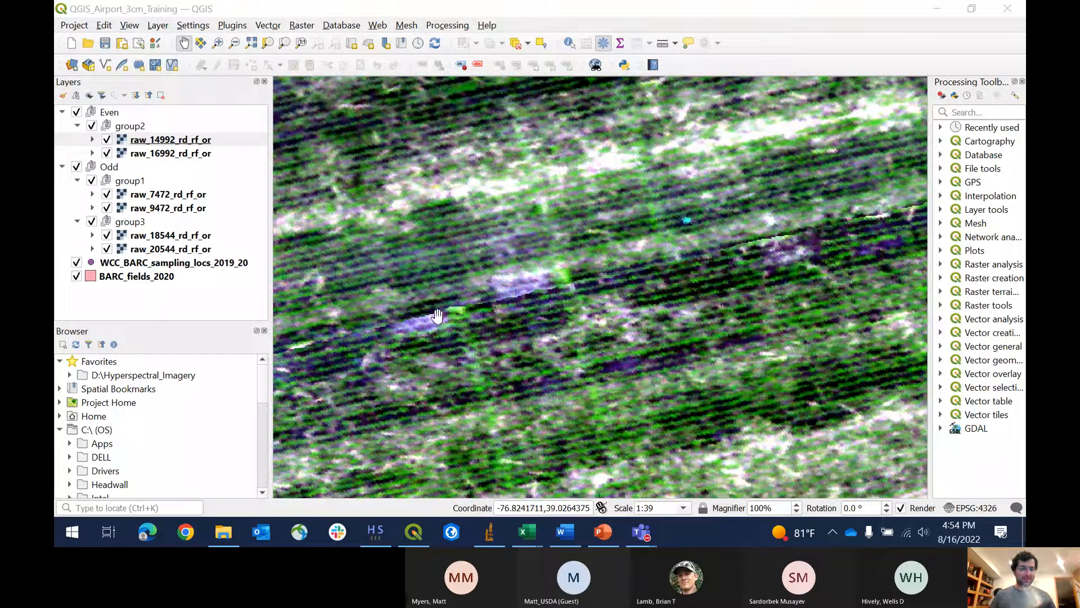
# Step: Return to SpectralView and check the file list and GPS/IMU offsets of the ortho rectification batch
pyautogui.hotkey('alt', 'Tab')
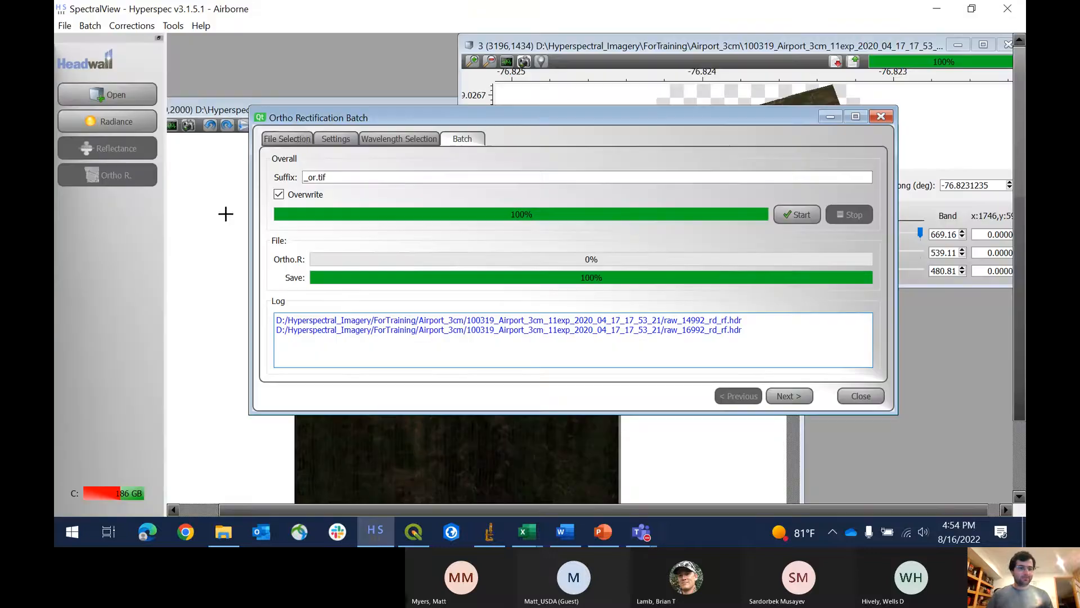
pyautogui.click(301, 137)
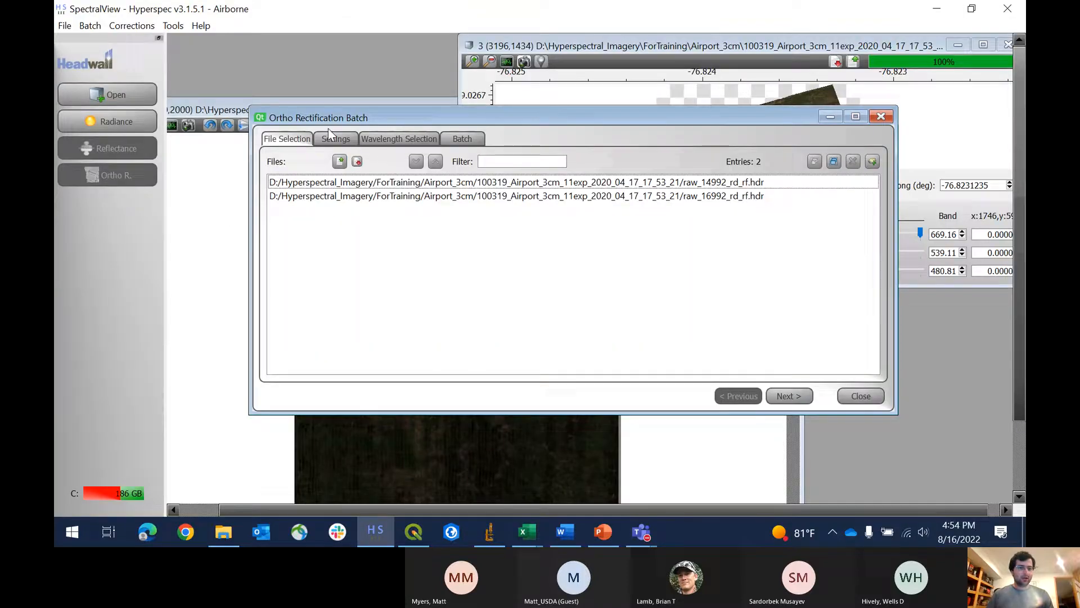
pyautogui.click(333, 138)
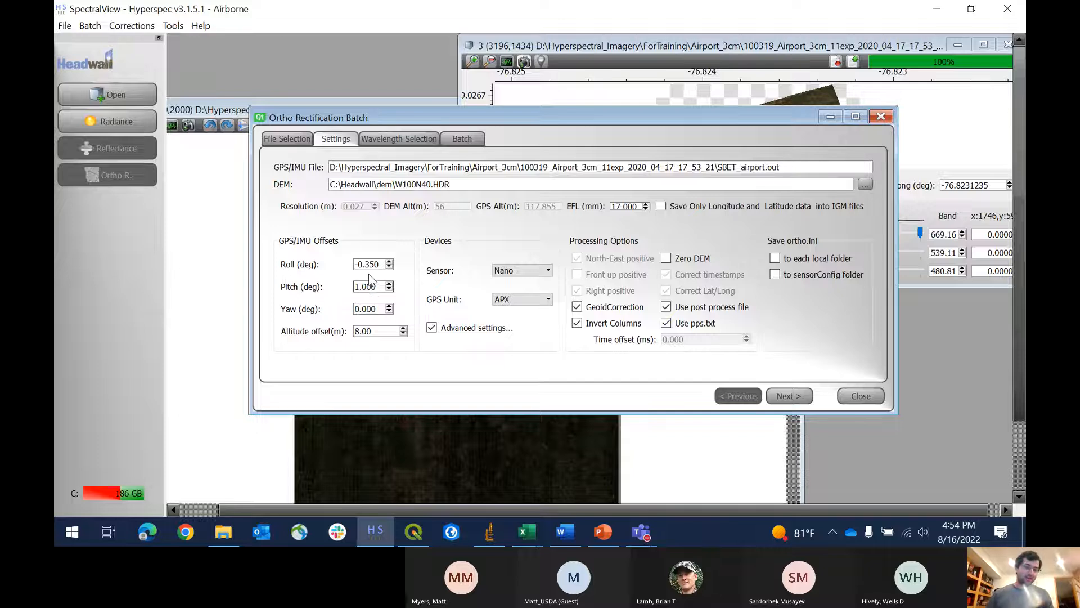
# Step: Close the Hyperspectral-SpectralView_Updates_Insights presentation in PowerPoint without saving its changes and return to QGIS
pyautogui.hotkey('alt', 'Tab')
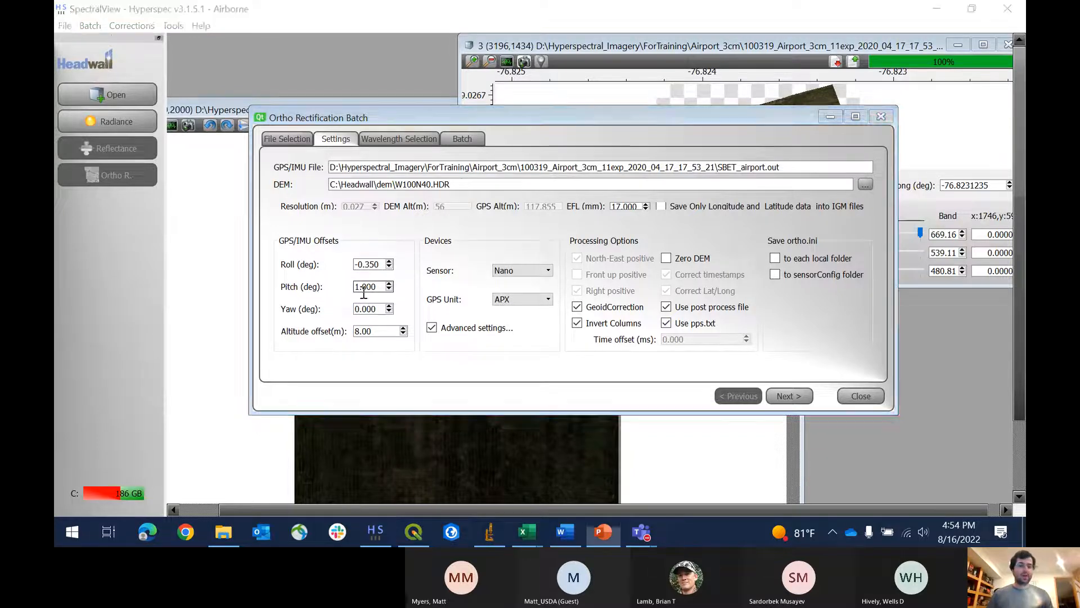
pyautogui.click(1008, 12)
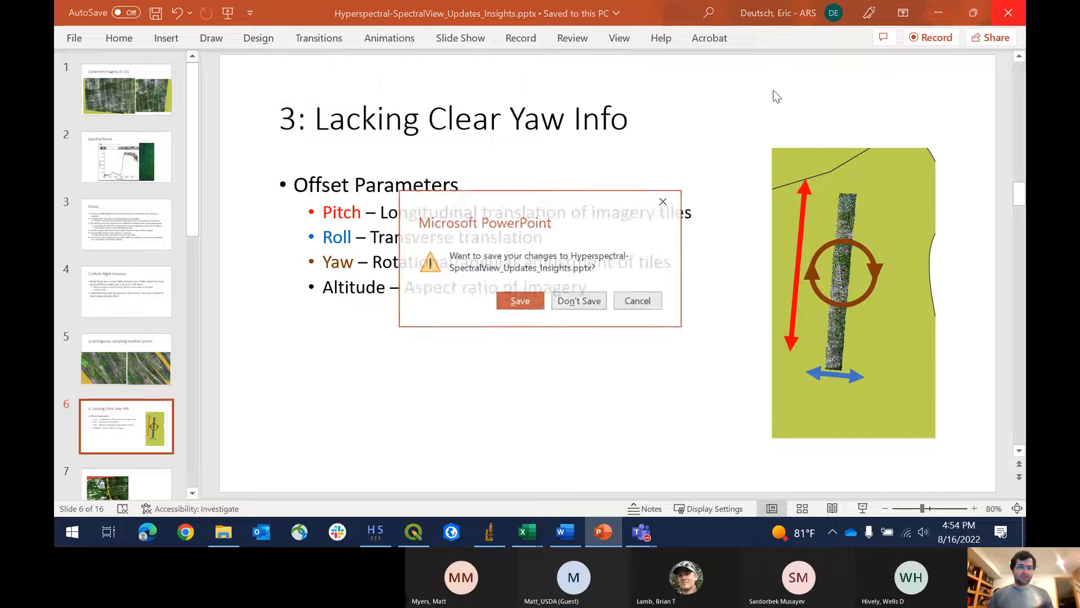
pyautogui.click(566, 301)
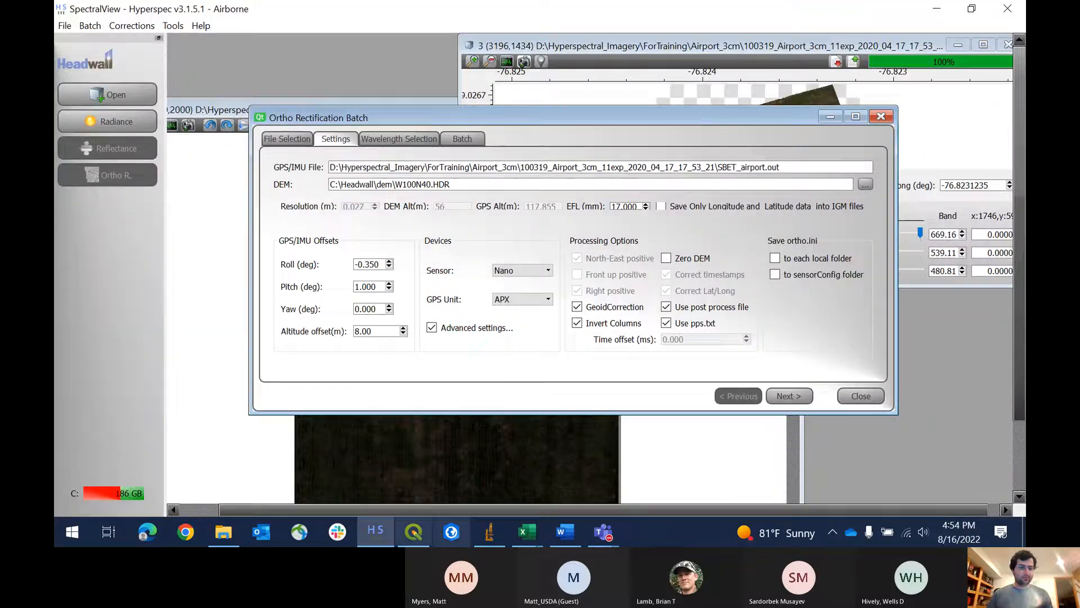
pyautogui.click(423, 542)
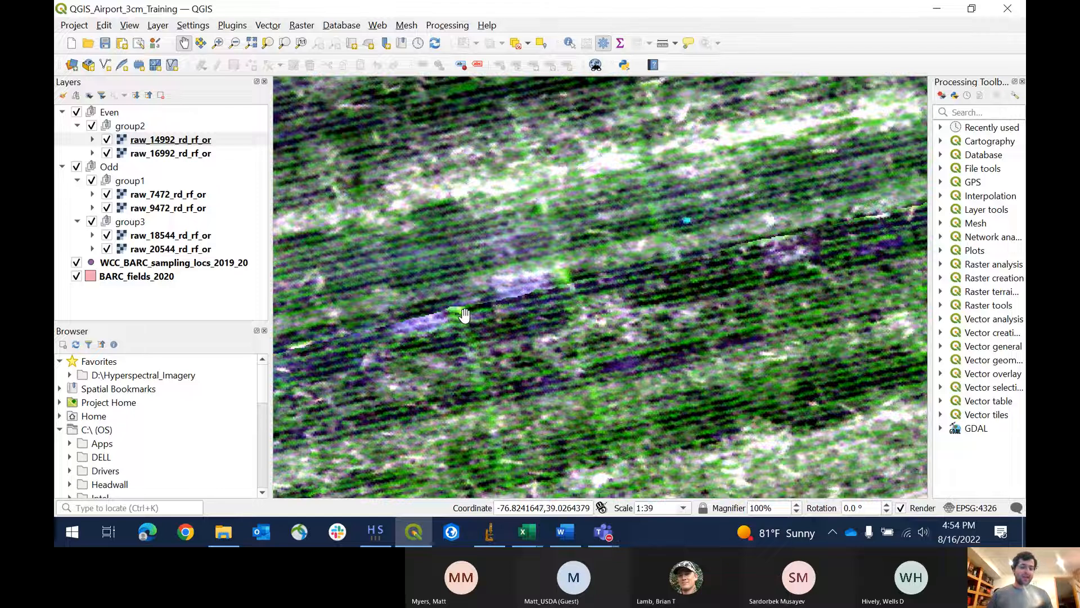
# Step: Switch to Book1 in Excel and enter Evens in G7, Roll in H7 and Pitch in H8
pyautogui.moveTo(534, 527)
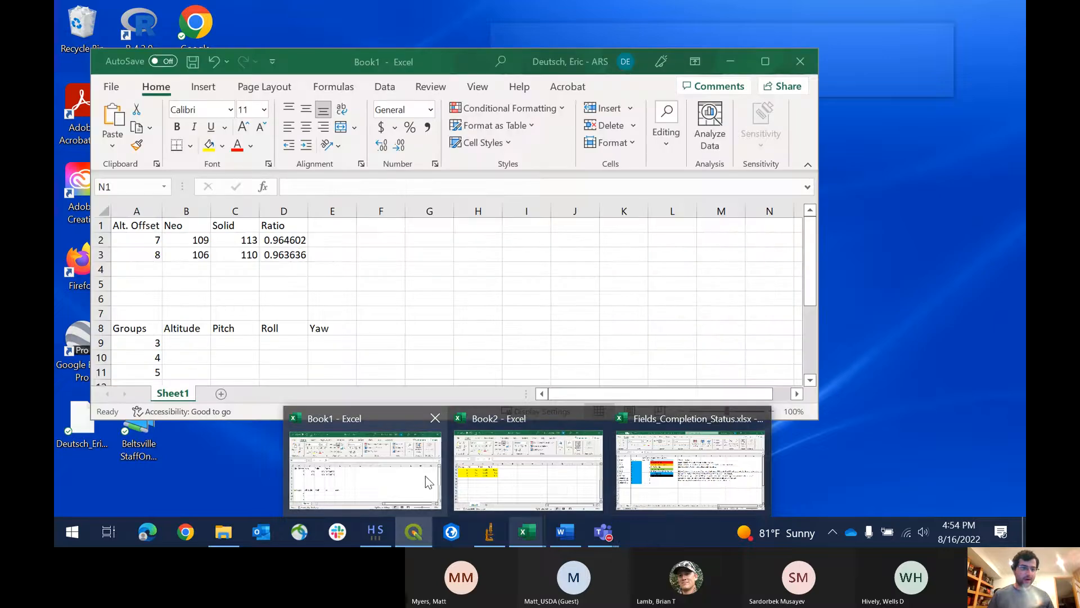
pyautogui.click(425, 476)
pyautogui.click(448, 313)
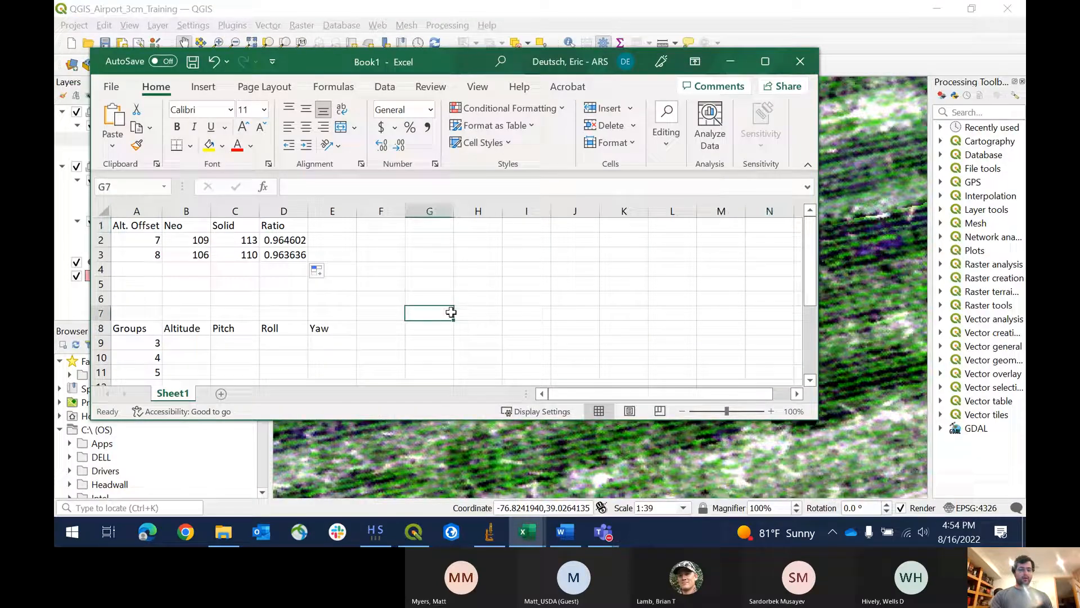
pyautogui.write('Evns')
pyautogui.press('BackSpace')
pyautogui.press('BackSpace')
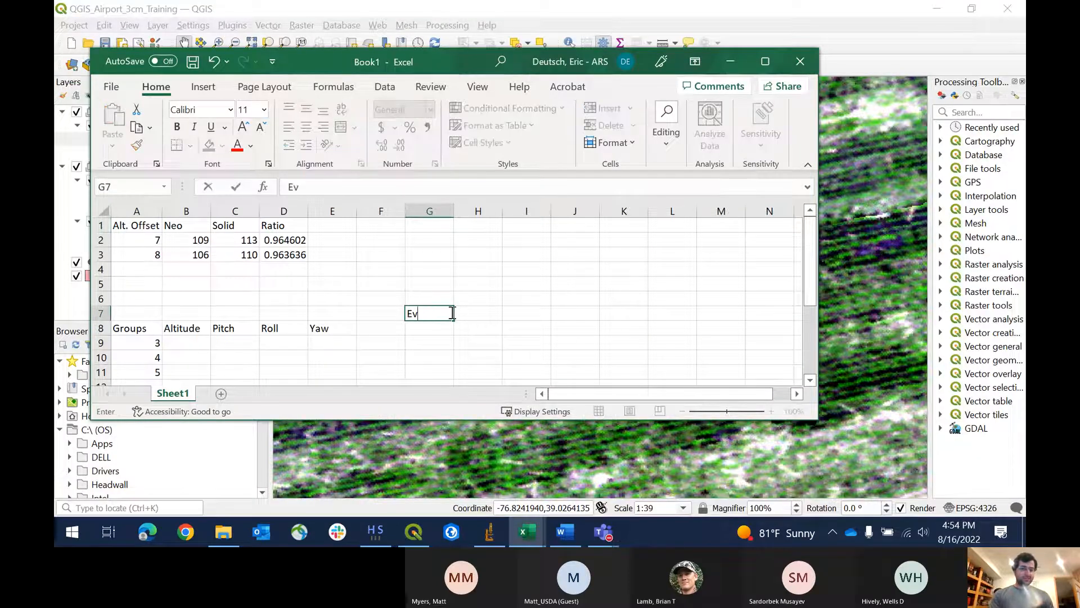
pyautogui.write('ens')
pyautogui.press('Tab')
pyautogui.write('Roll')
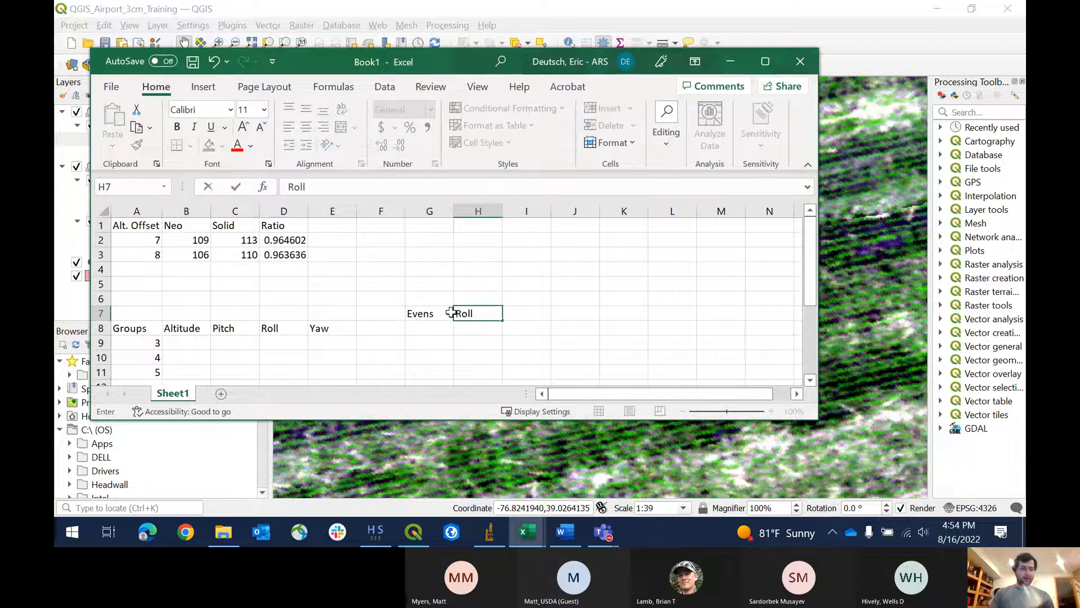
pyautogui.press('Return')
pyautogui.write('Pitch')
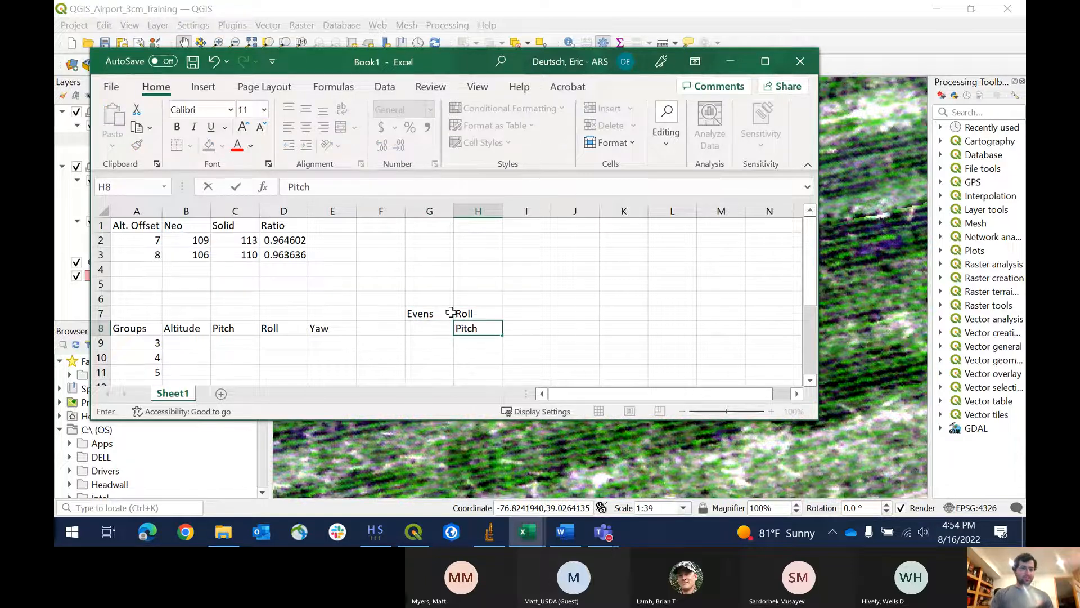
pyautogui.press('Return')
# Step: Enter Odds in G10 and "Roll Pitch" in H10
pyautogui.press('Down')
pyautogui.press('Left')
pyautogui.write('Odds')
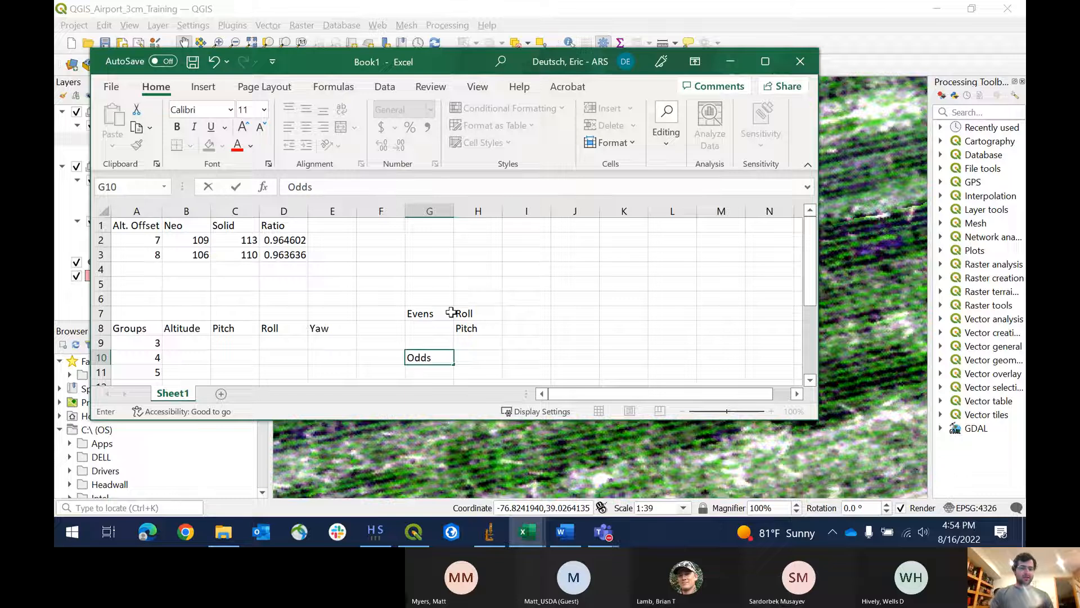
pyautogui.press('Tab')
pyautogui.write('Roll Pit')
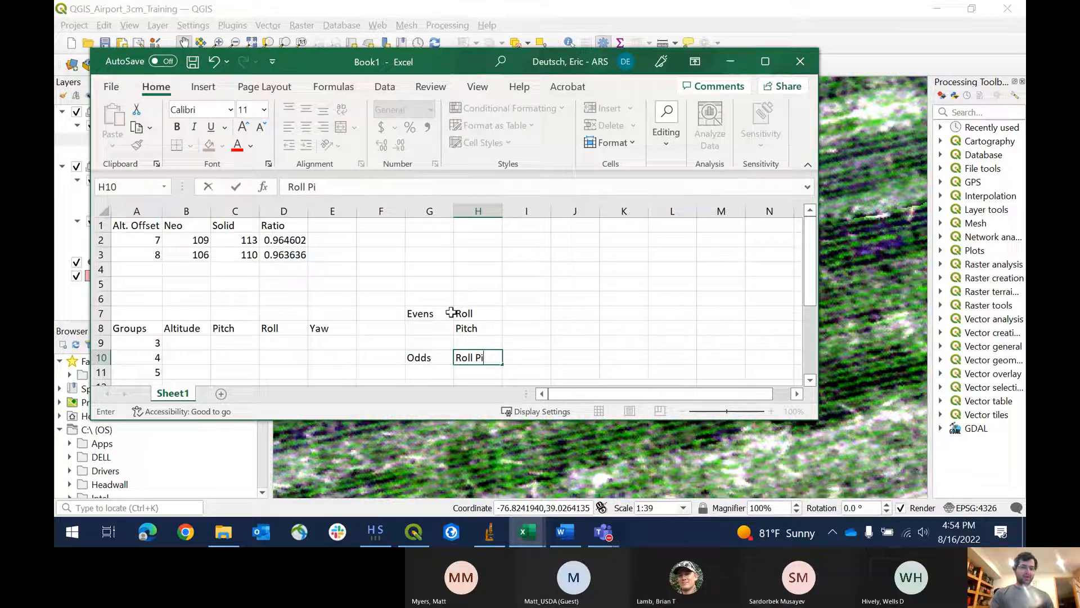
pyautogui.press('Up')
# Step: Enter the note "Positive = moves left" in I7 for the Evens roll
pyautogui.press('Up')
pyautogui.press('Up')
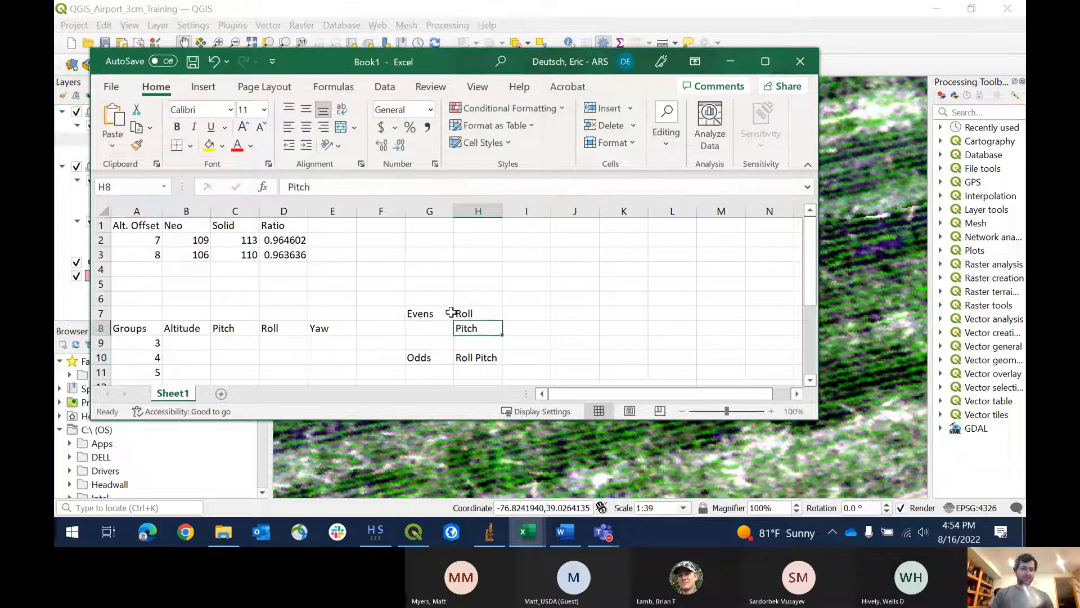
pyautogui.press('Right')
pyautogui.write('Po')
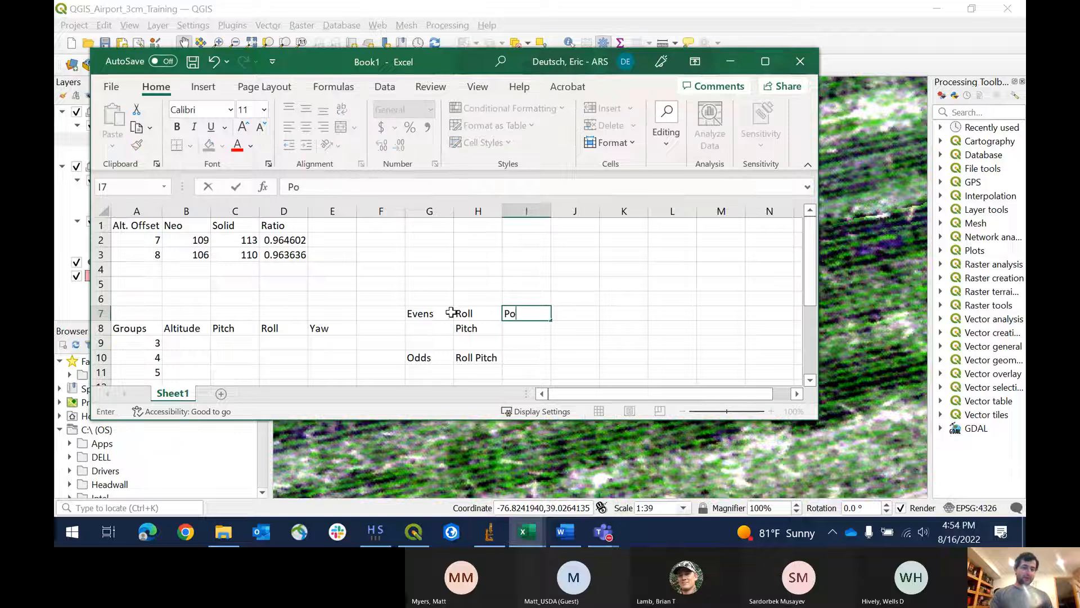
pyautogui.write('sitive = moves left')
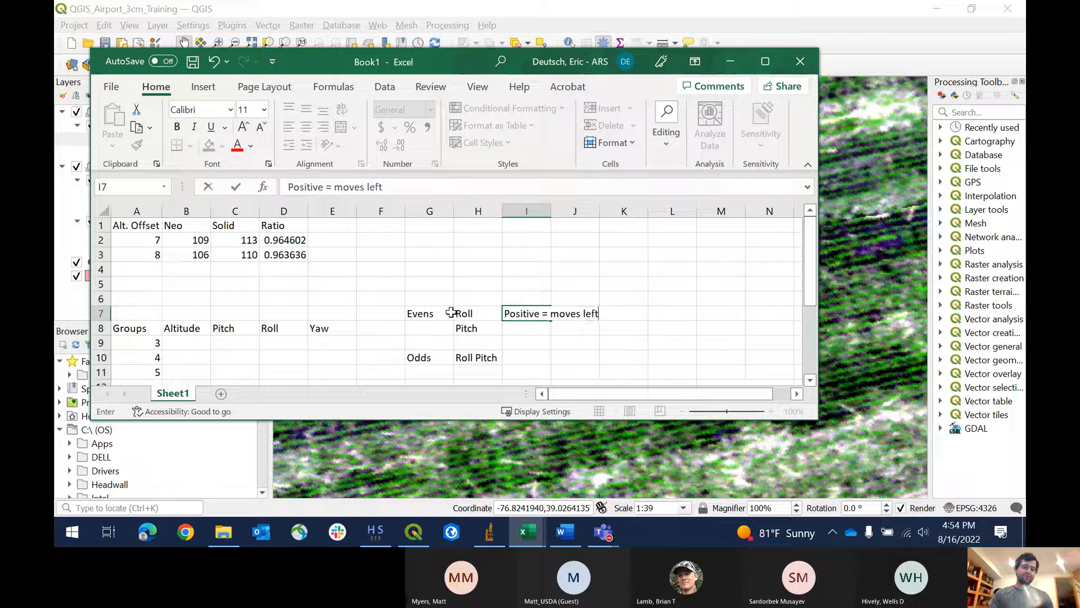
pyautogui.press('Return')
# Step: Copy the Evens roll note from I7 to I10 and change it to "Positive = moves right" for the Odds
pyautogui.press('Up')
pyautogui.hotkey('ctrl', 'c')
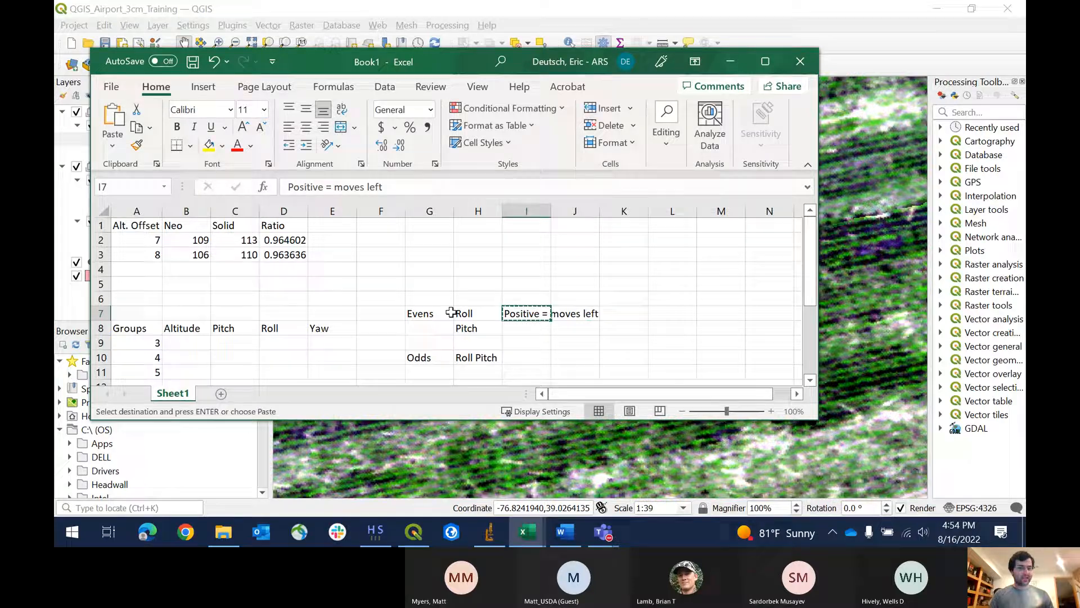
pyautogui.press('Down')
pyautogui.press('Down')
pyautogui.press('Down')
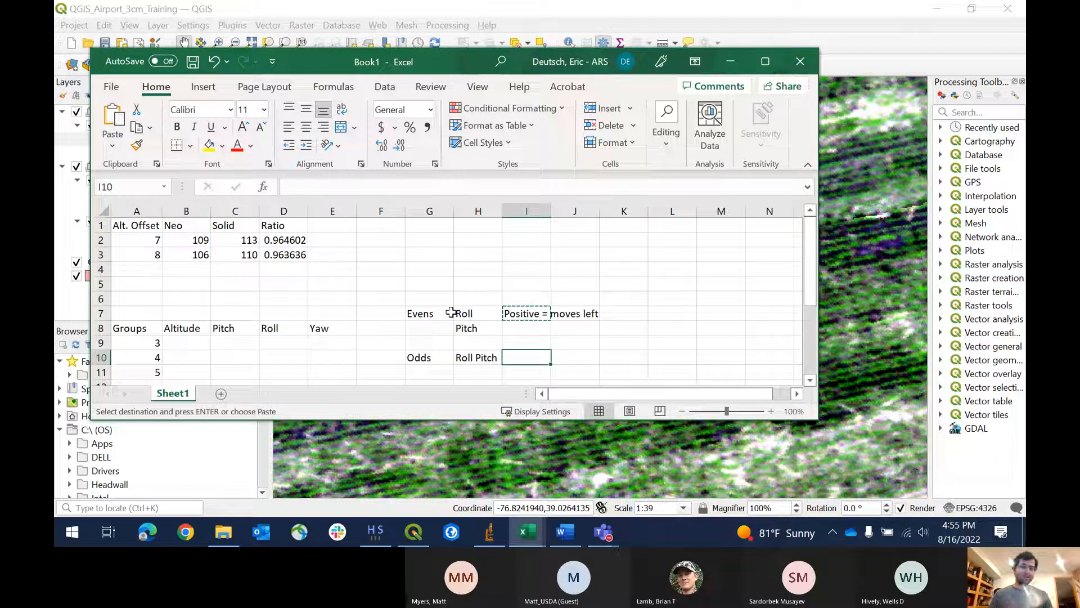
pyautogui.hotkey('ctrl', 'v')
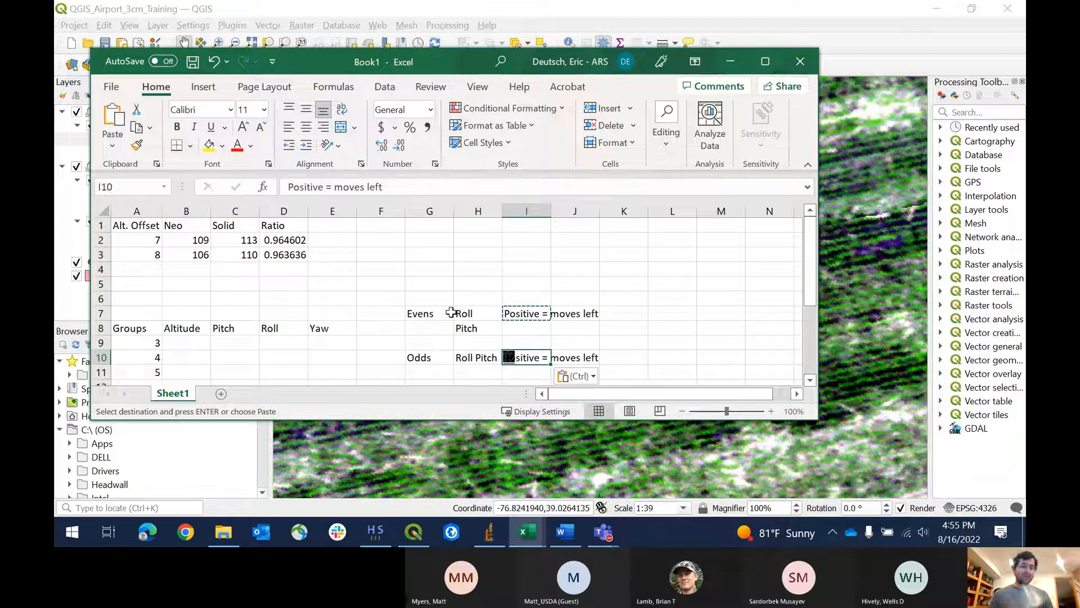
pyautogui.doubleClick(372, 186)
pyautogui.press('BackSpace')
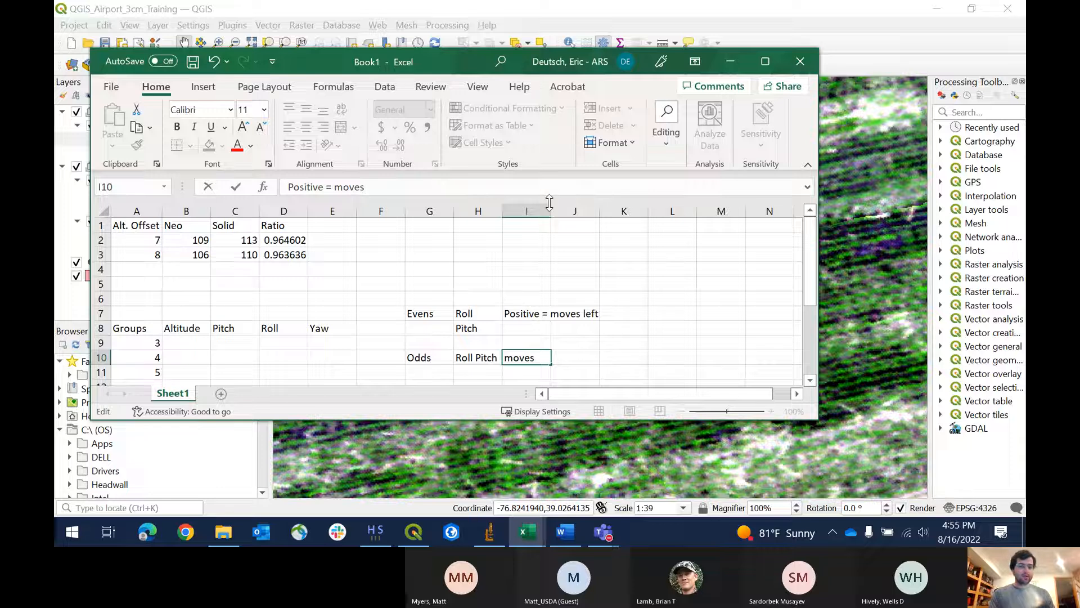
pyautogui.write('right')
pyautogui.press('Return')
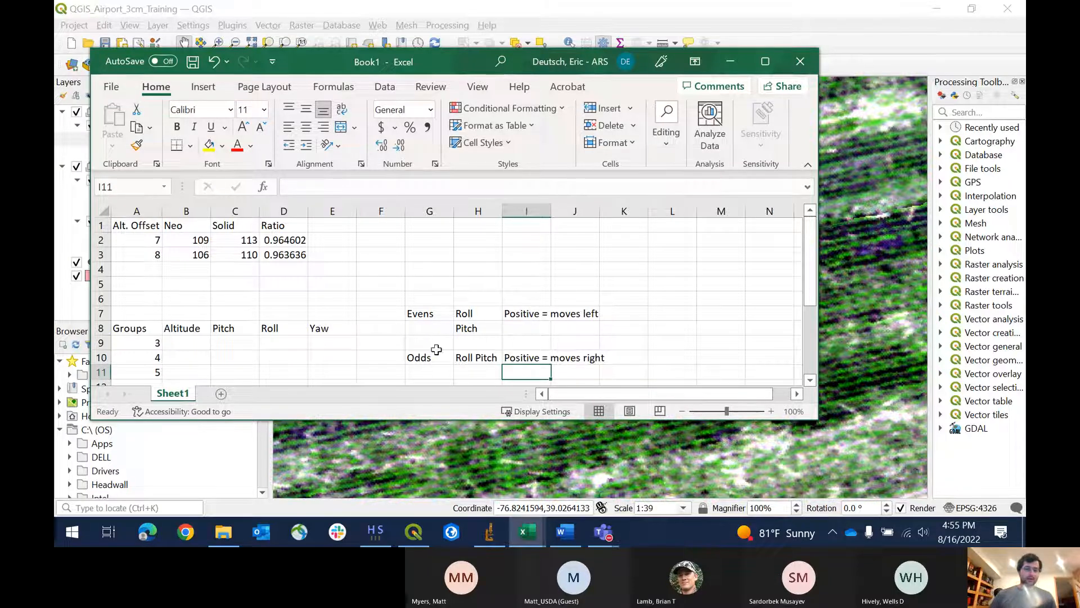
# Step: Switch to SpectralView and set the pitch offset to -0.75 degrees in the orthorectification batch settings
pyautogui.click(671, 509)
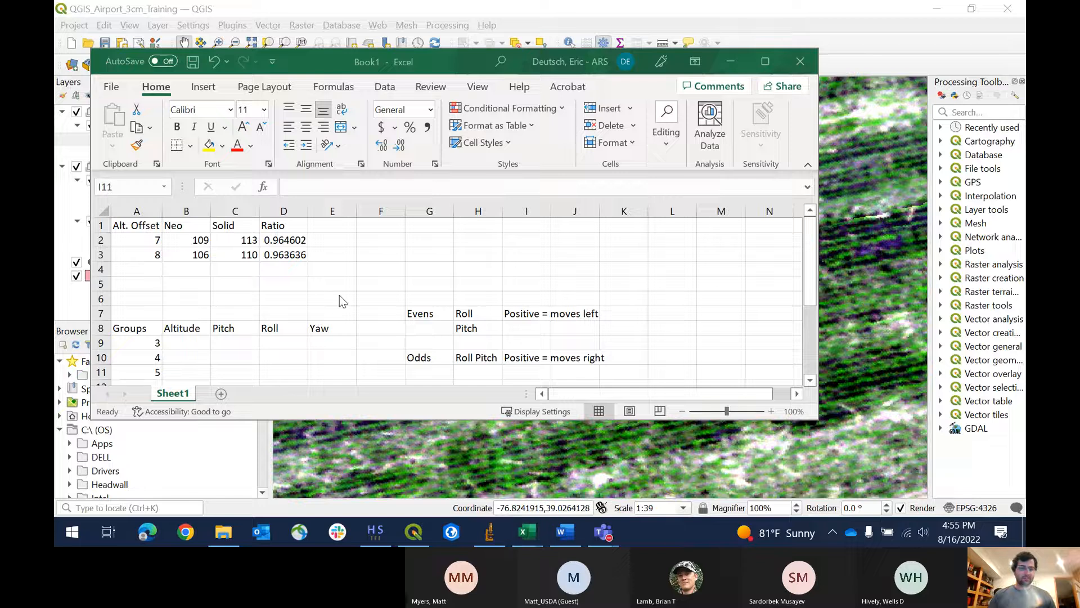
pyautogui.click(509, 10)
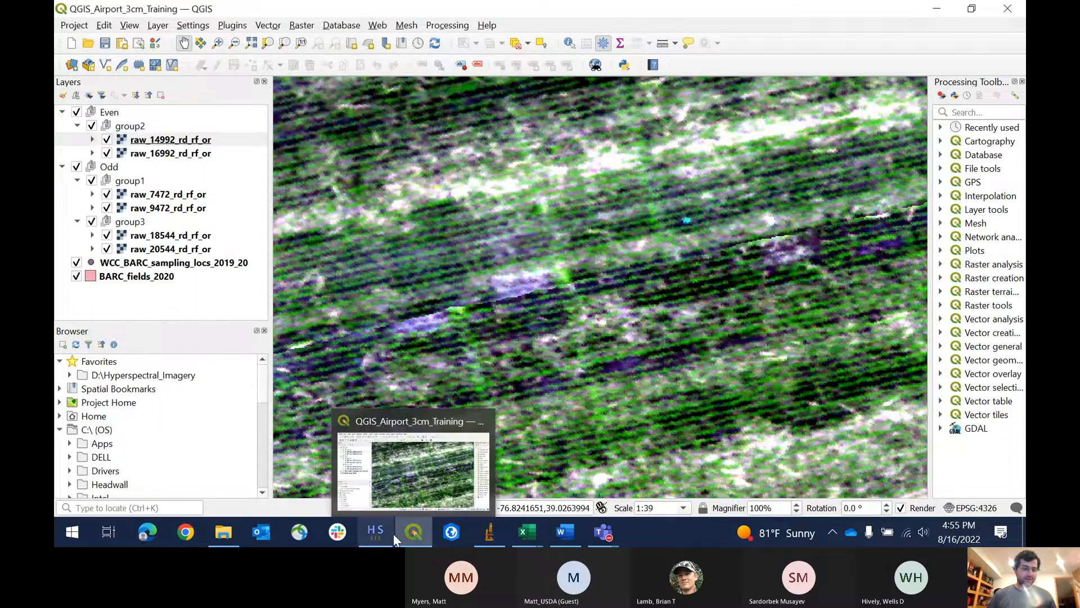
pyautogui.click(391, 506)
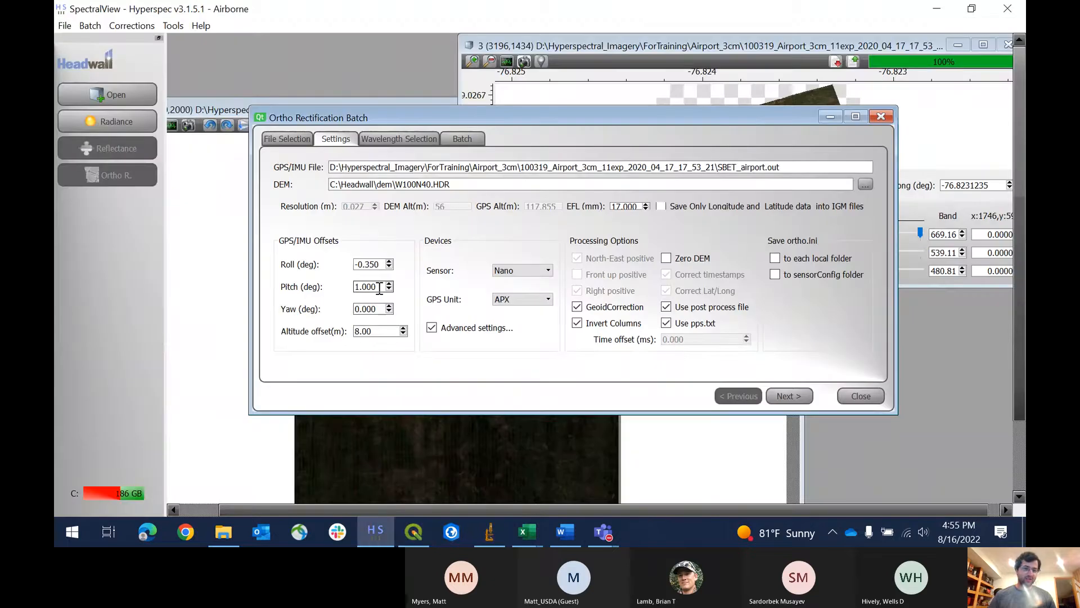
pyautogui.moveTo(379, 288); pyautogui.dragTo(260, 285)
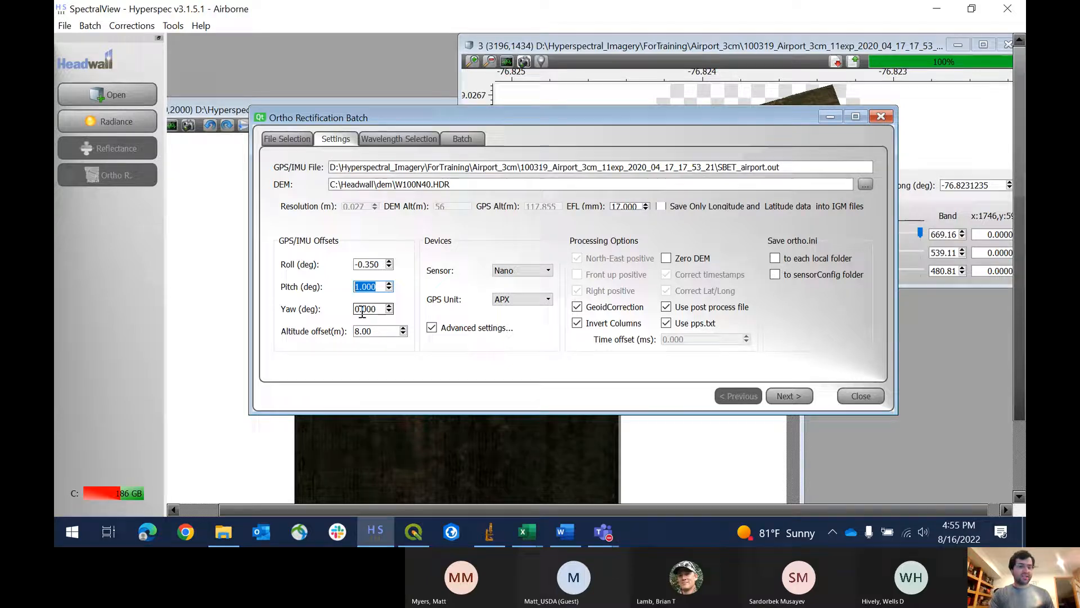
pyautogui.write('-0.75')
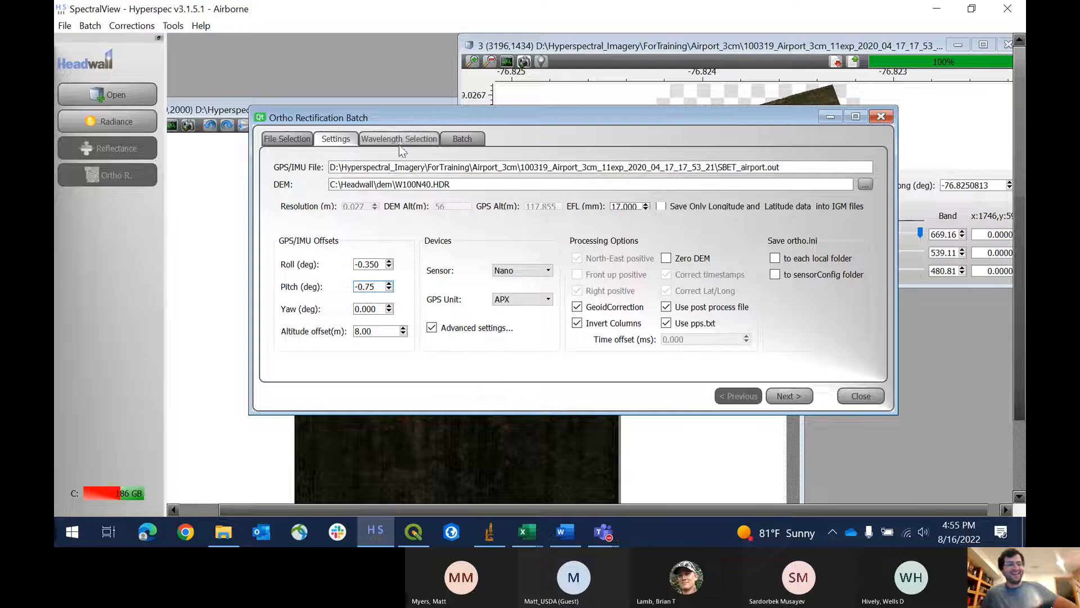
# Step: Enable saving ortho.ini to each local folder and set the altitude offset to 7.5 m
pyautogui.doubleClick(380, 331)
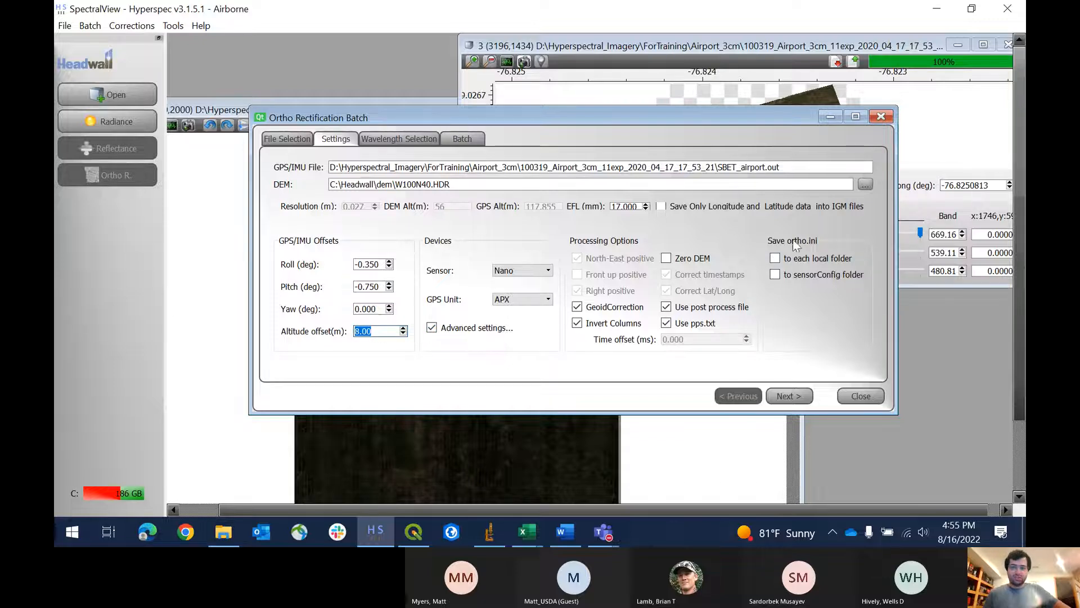
pyautogui.click(775, 258)
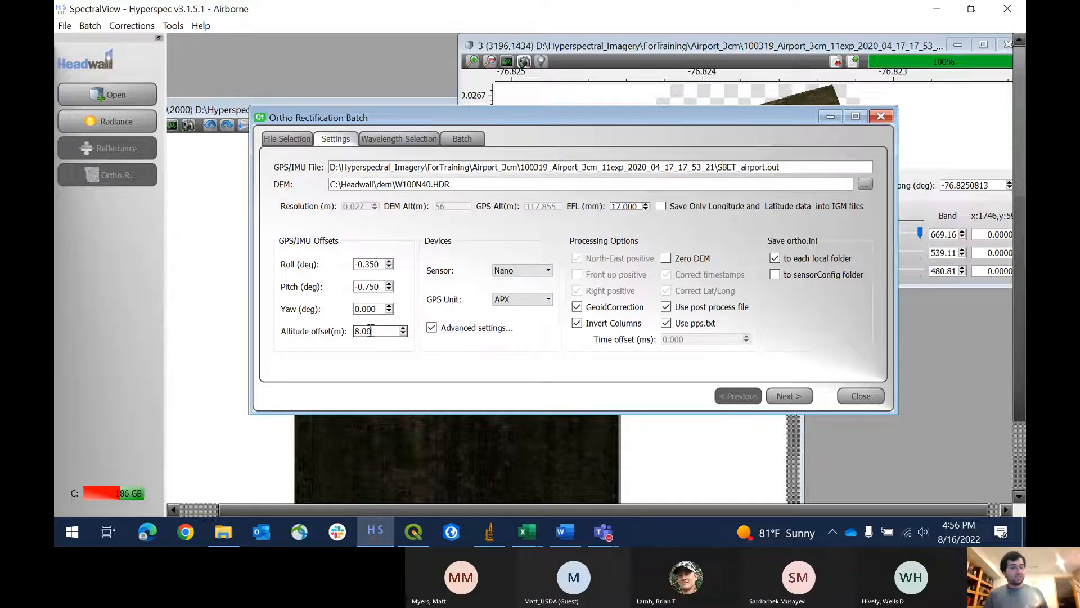
pyautogui.moveTo(376, 331); pyautogui.dragTo(298, 338)
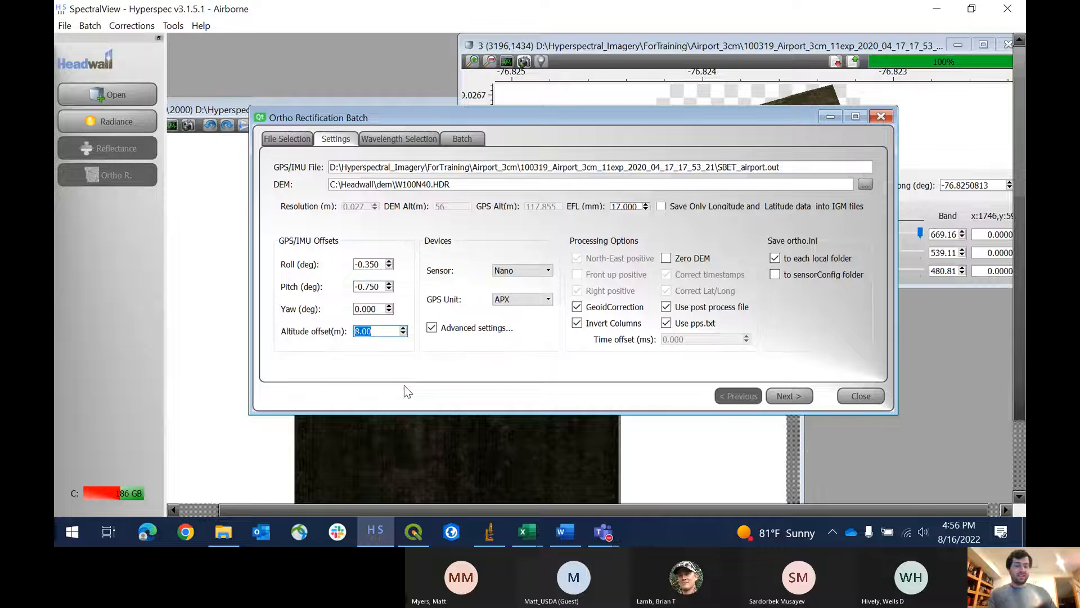
pyautogui.write('7.5')
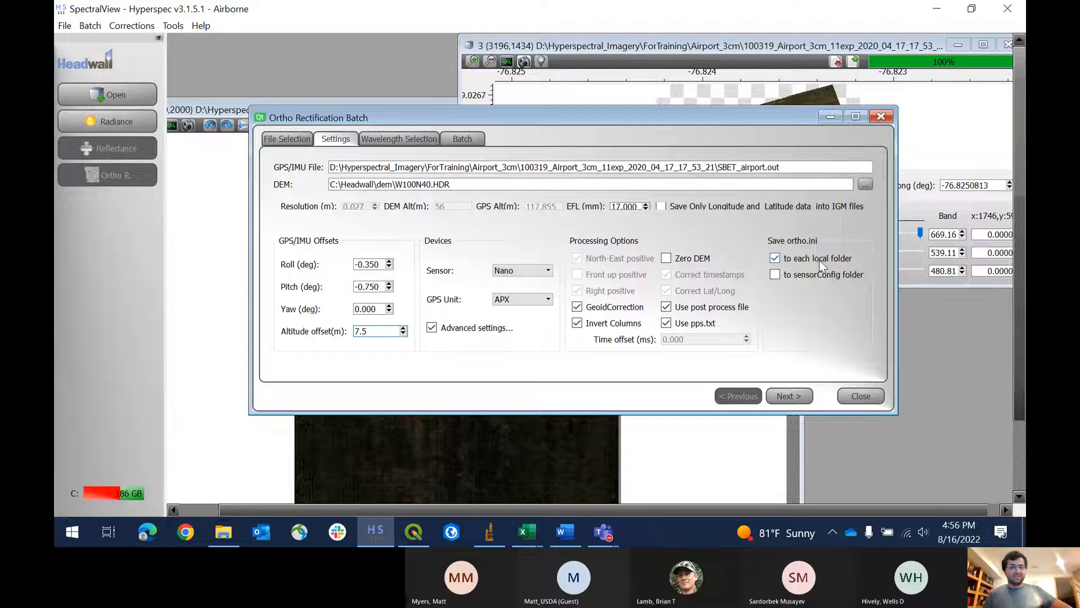
pyautogui.moveTo(369, 332); pyautogui.dragTo(341, 337)
pyautogui.click(371, 332)
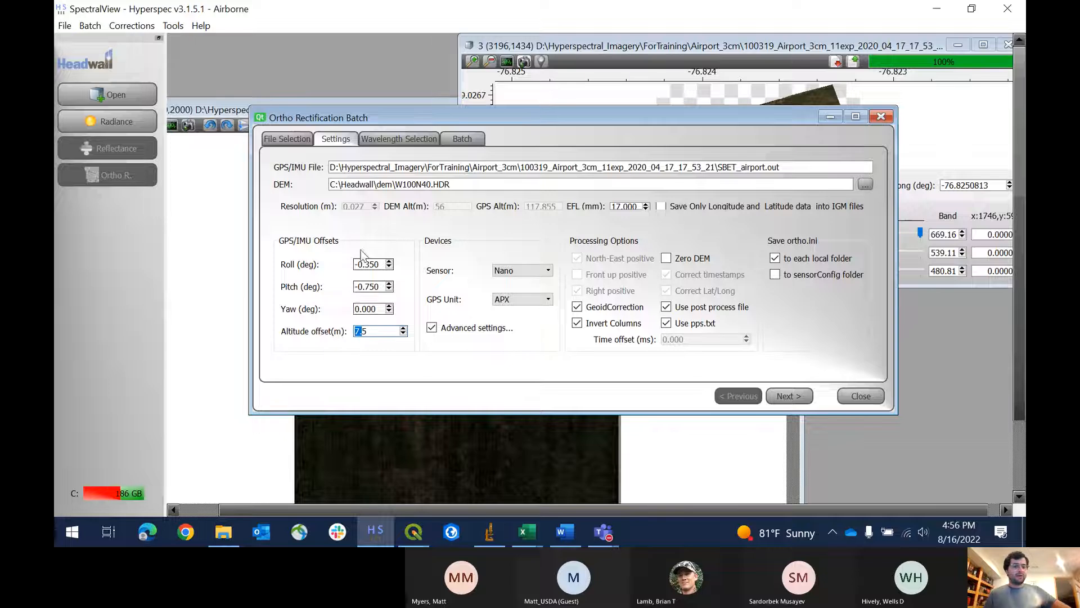
pyautogui.click(369, 328)
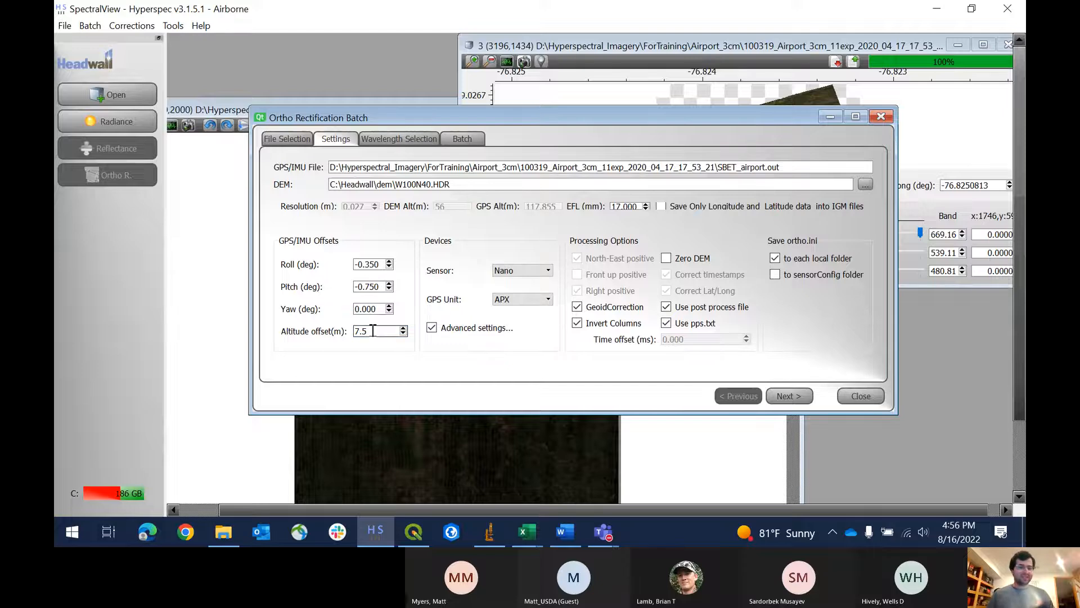
# Step: Capture a screenshot of the GPS/IMU offset settings and paste it into Book1 in Excel, placed from about column E
pyautogui.press('super+shift+s')
pyautogui.moveTo(268, 171); pyautogui.dragTo(508, 431)
pyautogui.moveTo(526, 520)
pyautogui.click(438, 455)
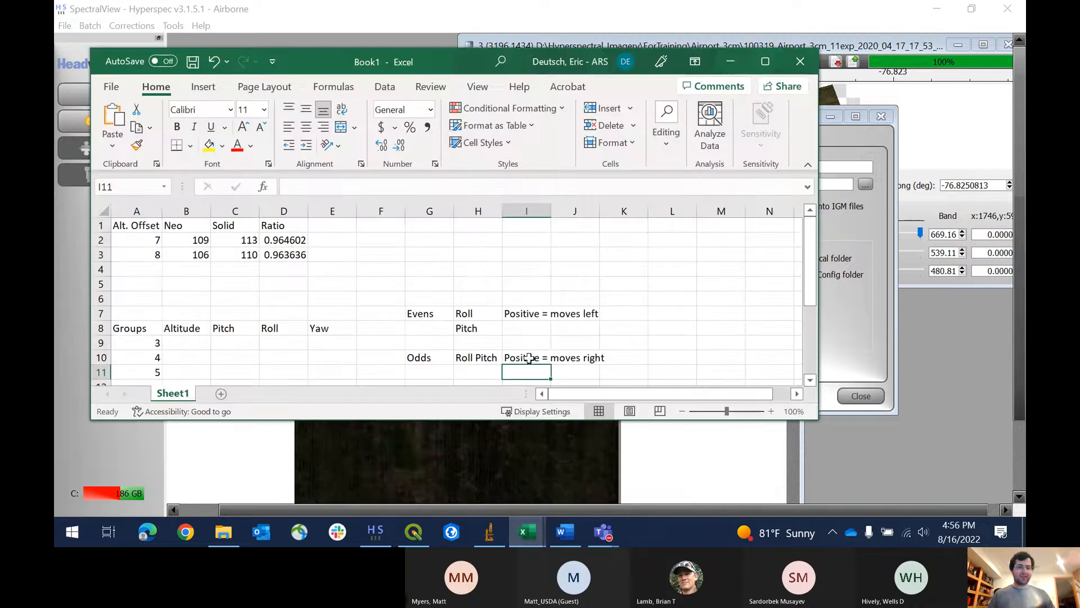
pyautogui.click(638, 303)
pyautogui.hotkey('ctrl', 'v')
pyautogui.moveTo(637, 341); pyautogui.dragTo(346, 289)
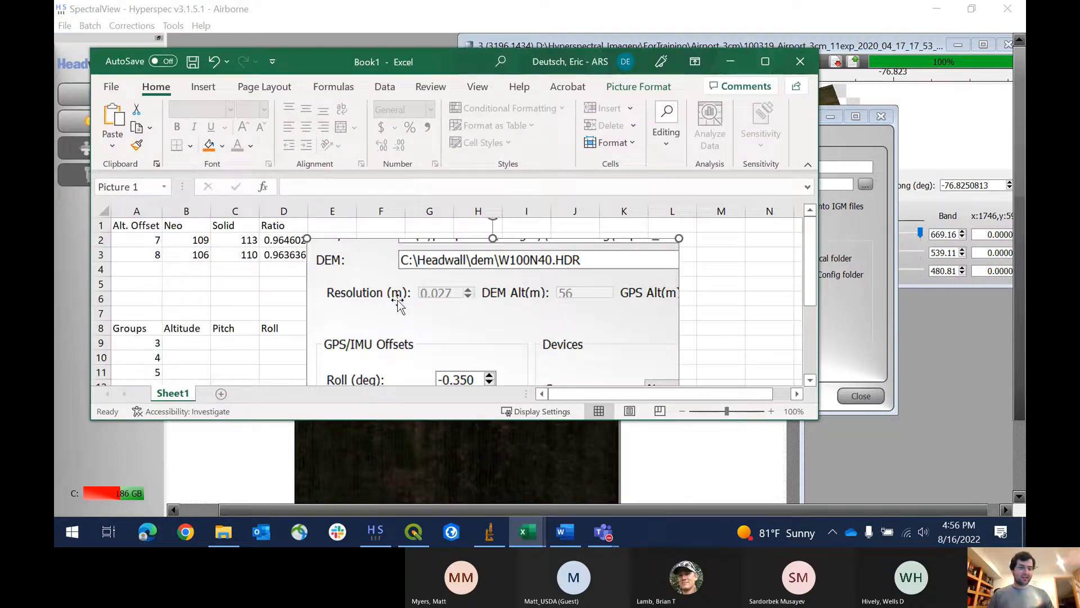
# Step: Return to SpectralView and add all rd_rf.hdr files from the 100319_Airport_3cm folder, raw_7472 through raw_20544, to the batch
pyautogui.hotkey('alt', 'Tab')
pyautogui.click(293, 139)
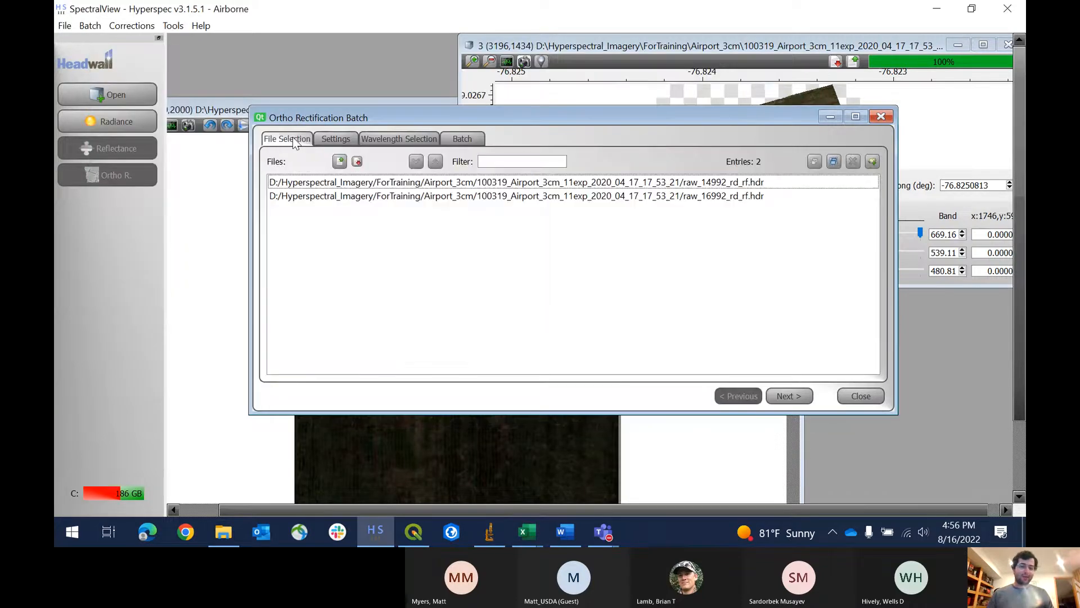
pyautogui.click(876, 161)
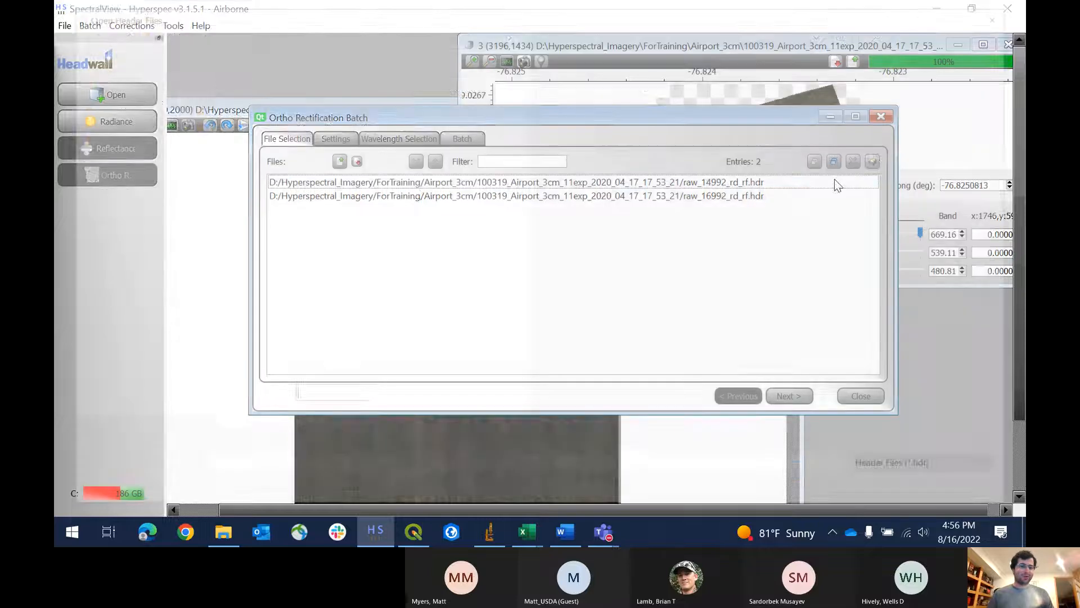
pyautogui.click(403, 38)
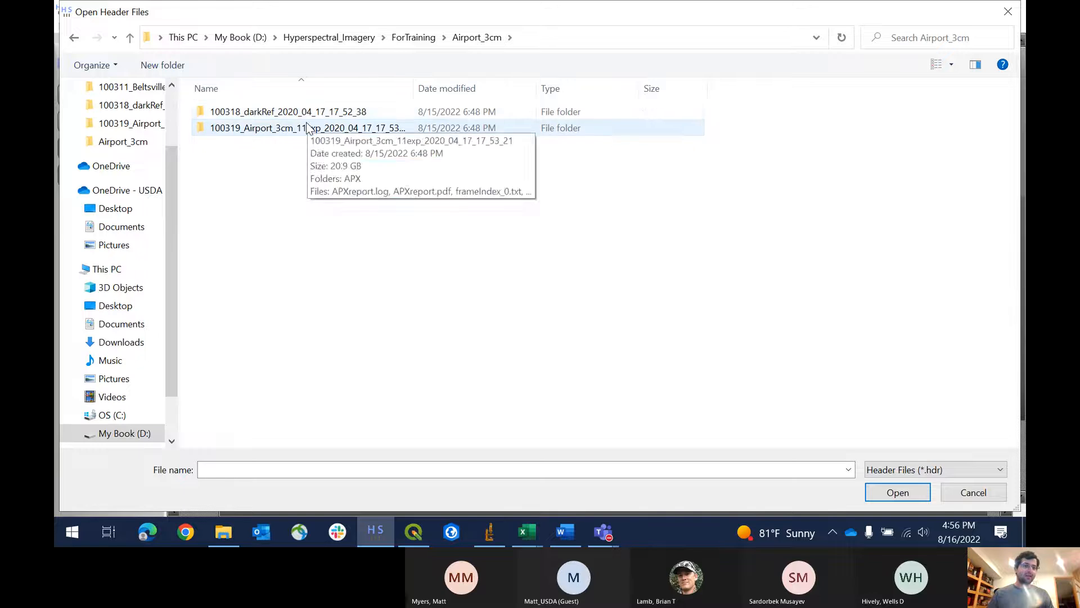
pyautogui.doubleClick(309, 128)
pyautogui.click(921, 34)
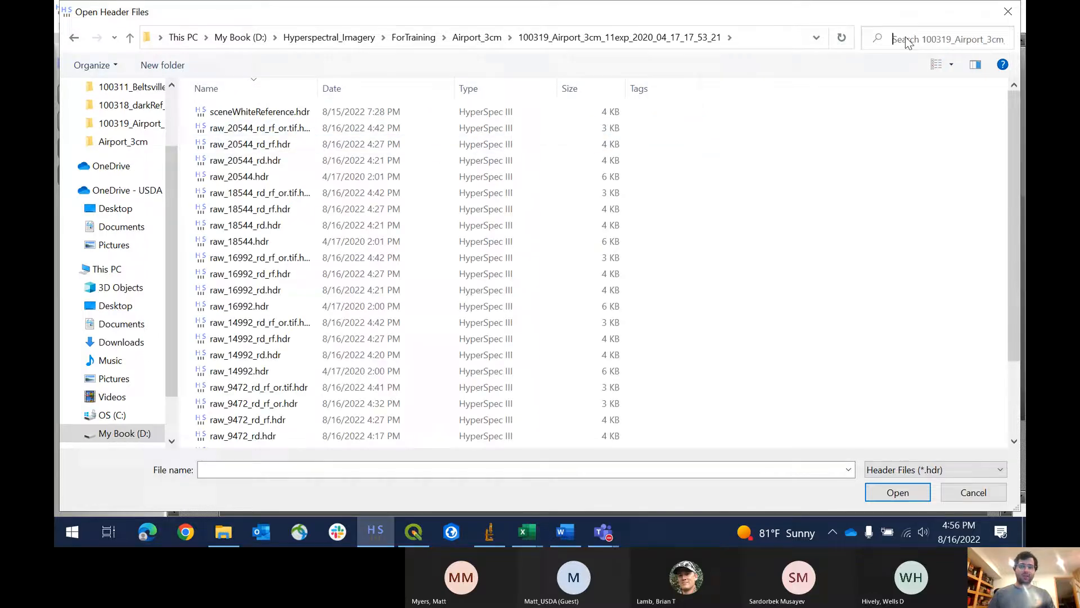
pyautogui.write('rd_rf.hdr')
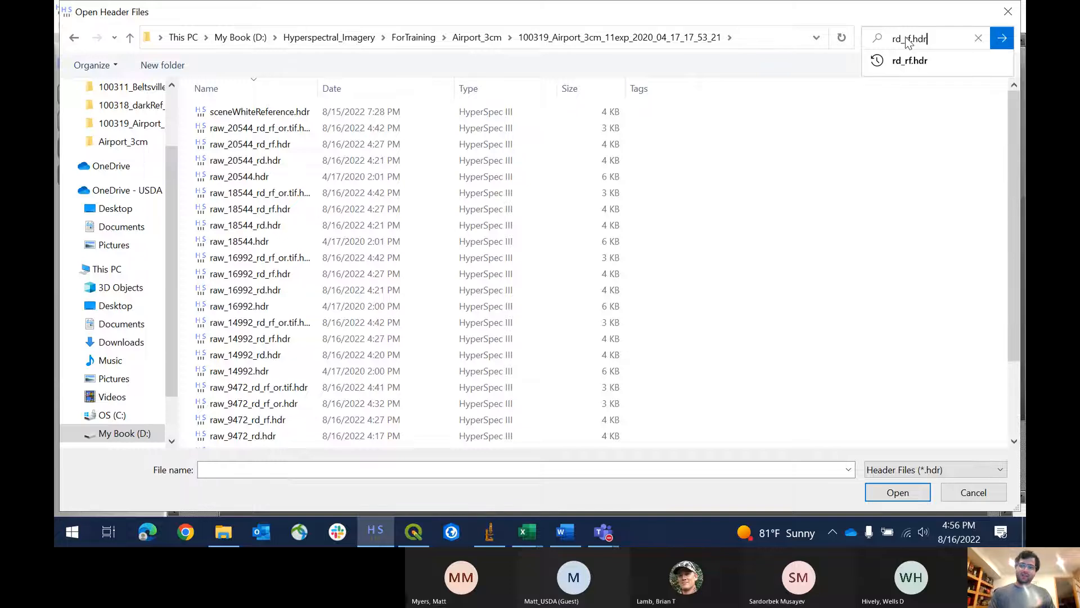
pyautogui.press('Return')
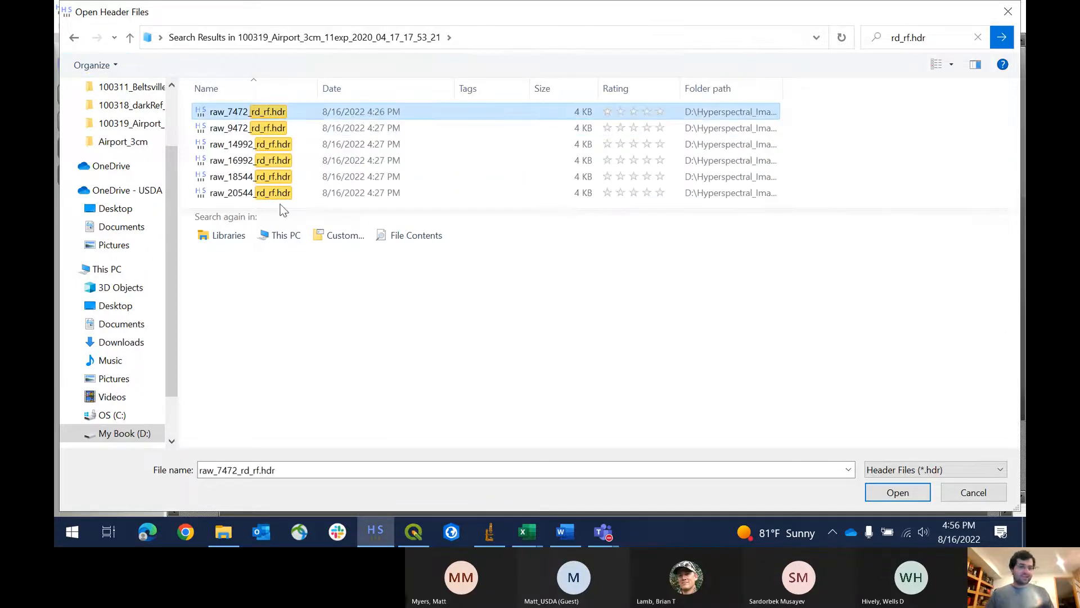
pyautogui.keyDown('shift'); pyautogui.click(282, 193); pyautogui.keyUp('shift')
pyautogui.click(876, 490)
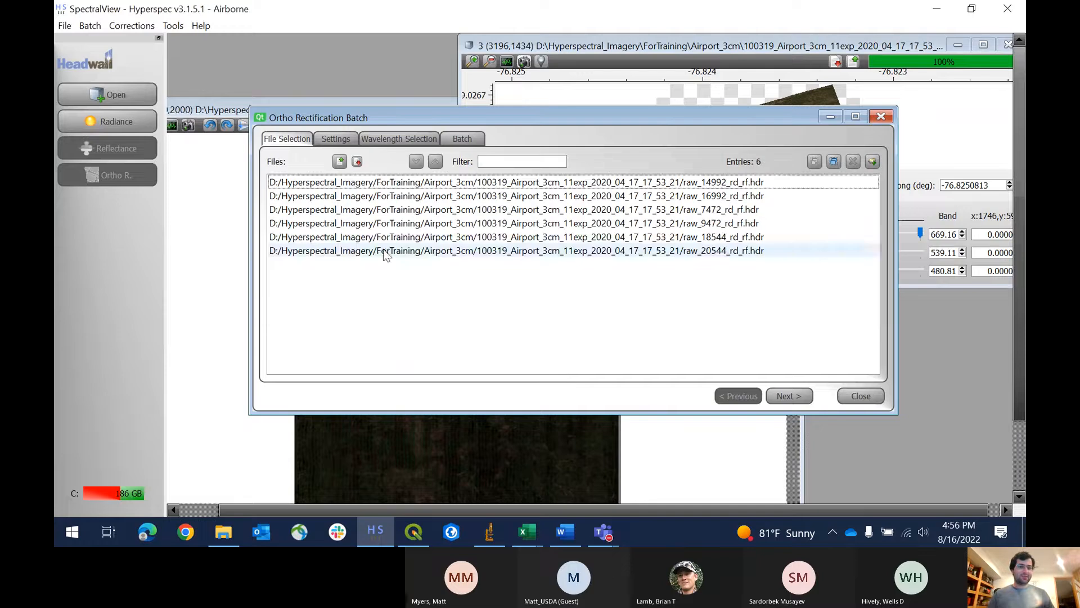
# Step: Set the pitch offset to -0.350 degrees for the orthorectification batch
pyautogui.click(342, 140)
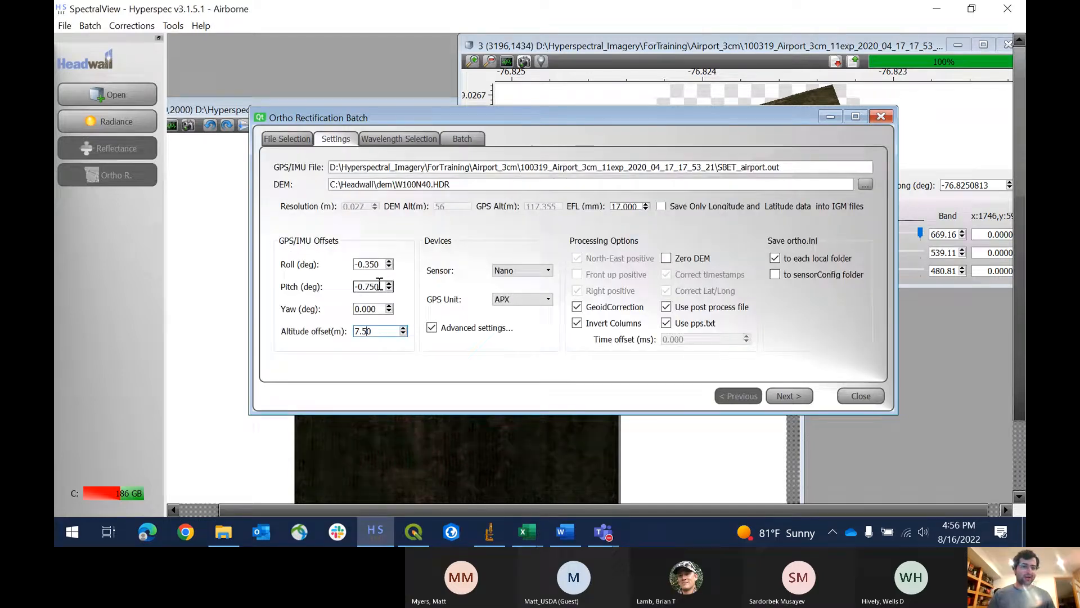
pyautogui.moveTo(382, 286)
pyautogui.mouseDown()
pyautogui.moveTo(365, 285)
pyautogui.moveTo(388, 289)
pyautogui.mouseUp()
pyautogui.write('35')
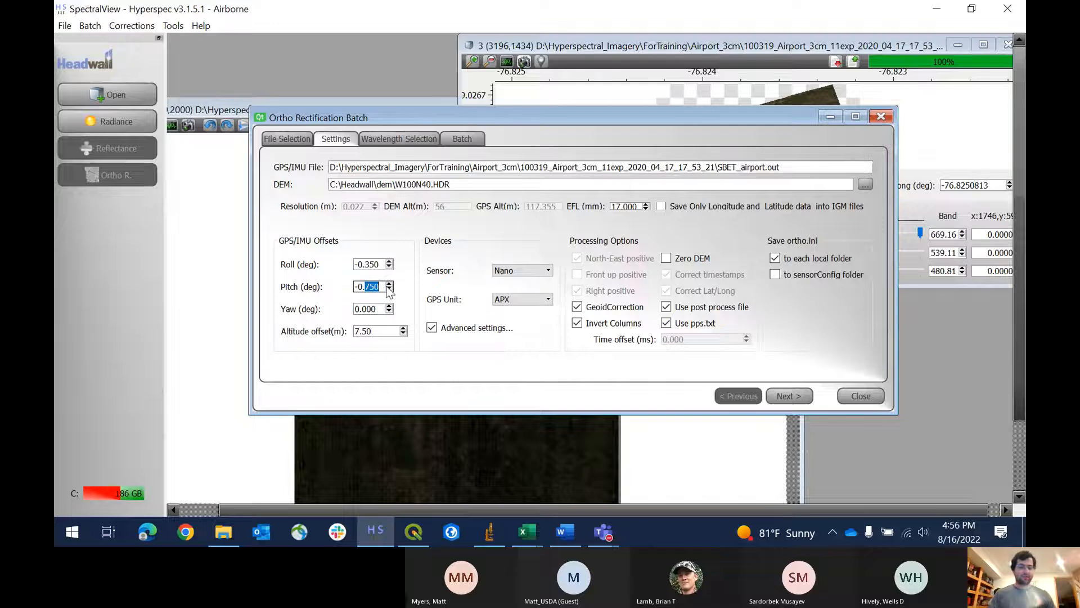
pyautogui.write('350')
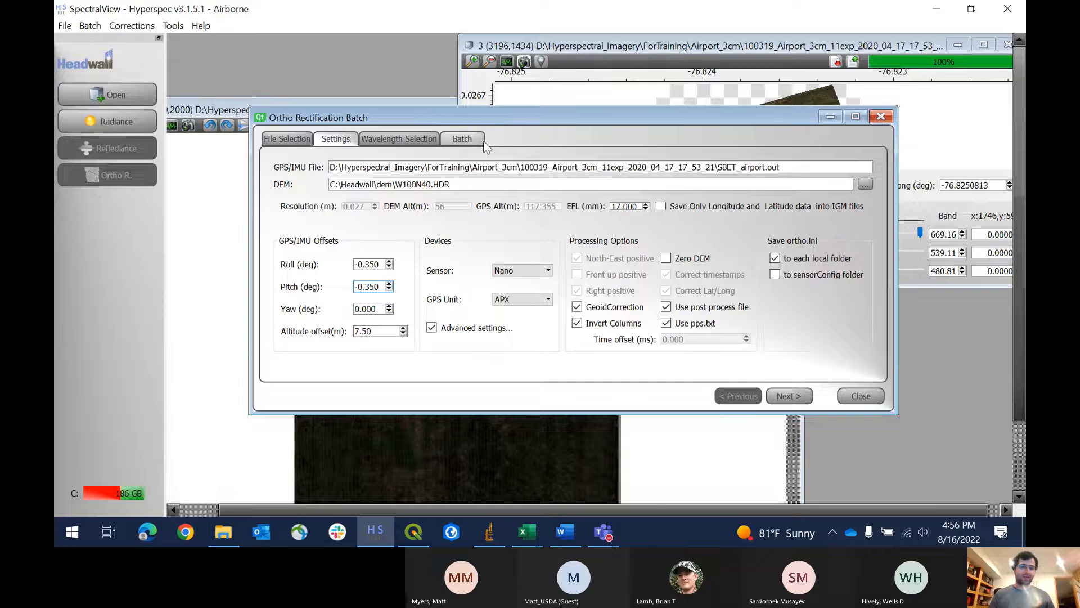
# Step: Run the orthorectification batch on all listed files and check its offset settings during processing
pyautogui.click(430, 138)
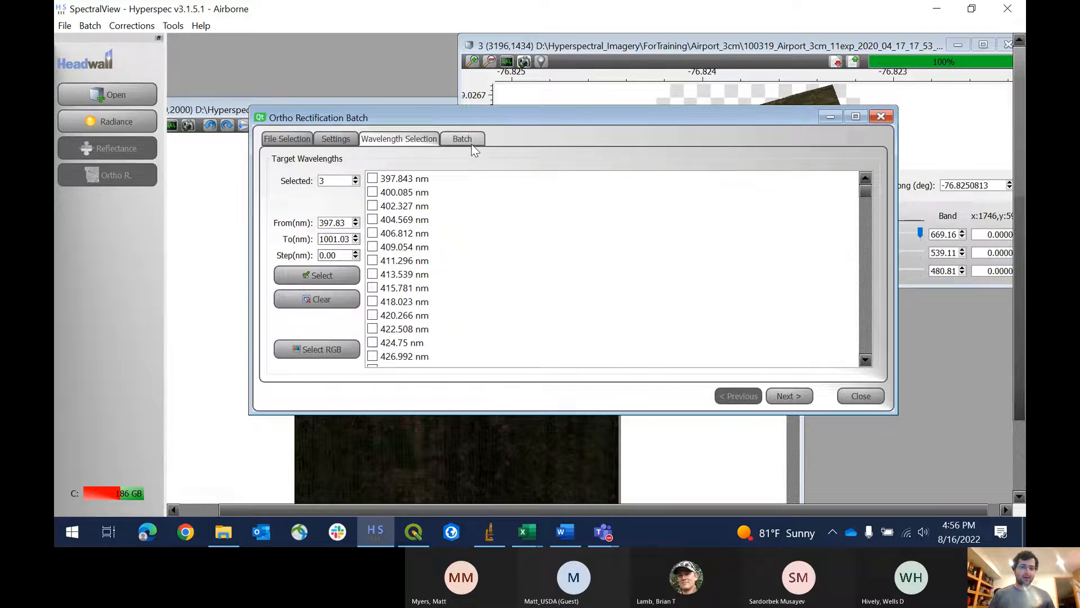
pyautogui.click(469, 141)
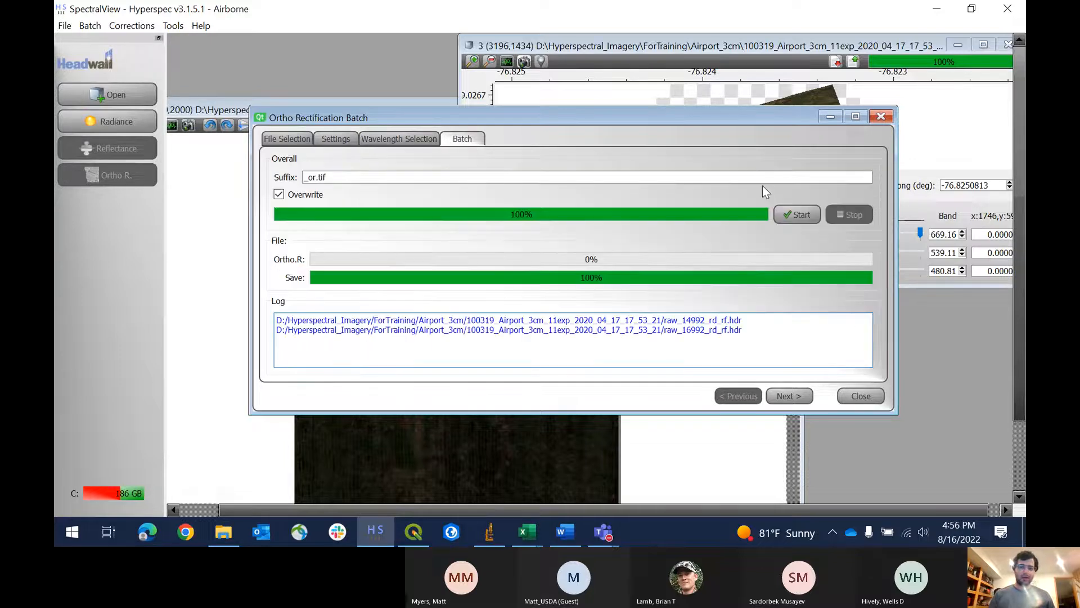
pyautogui.click(788, 213)
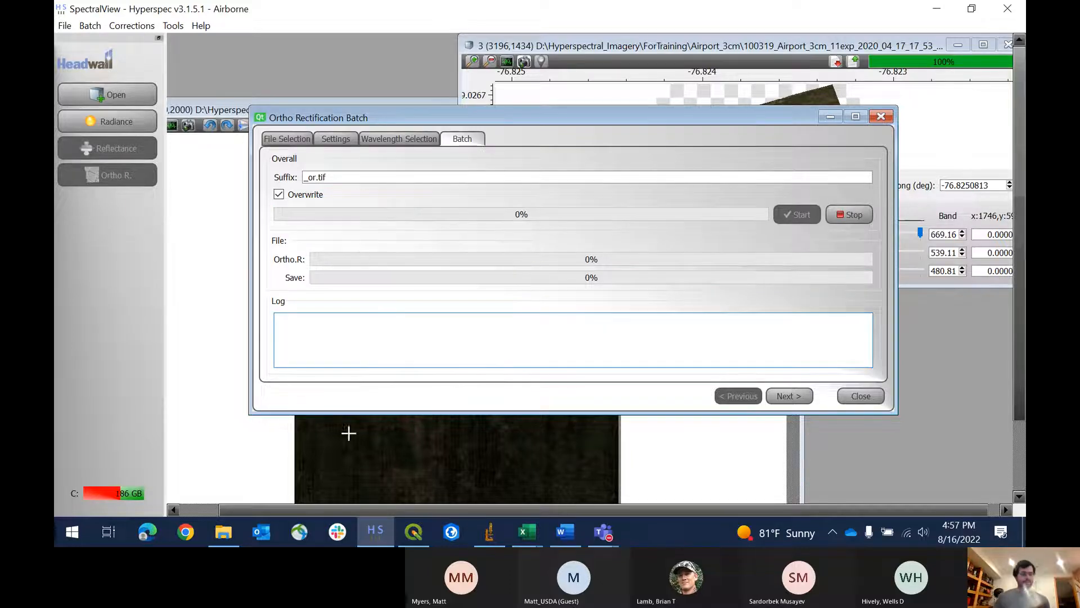
pyautogui.moveTo(418, 531)
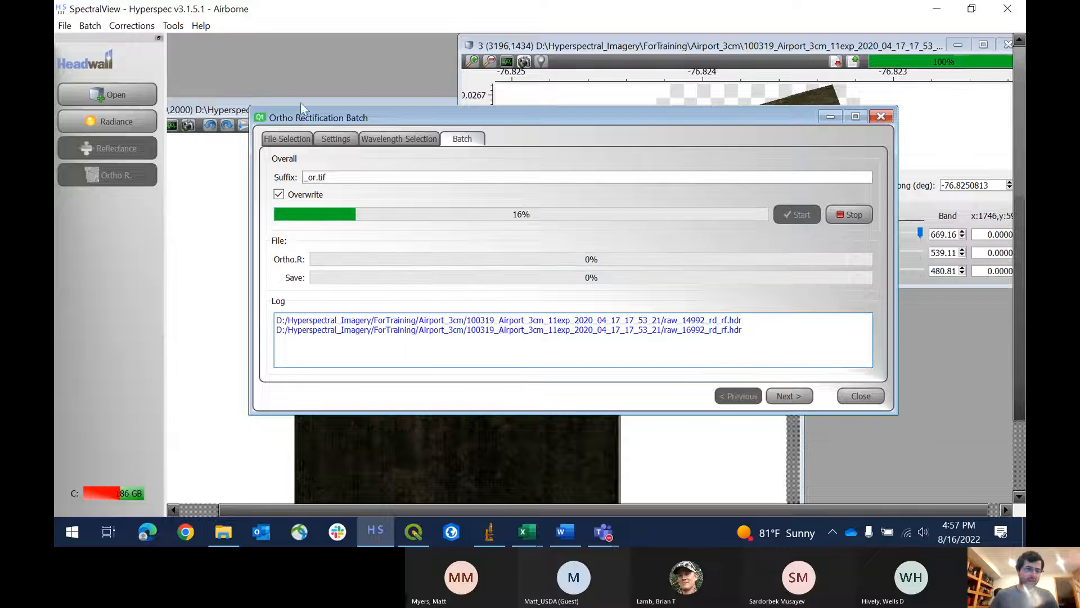
pyautogui.click(332, 137)
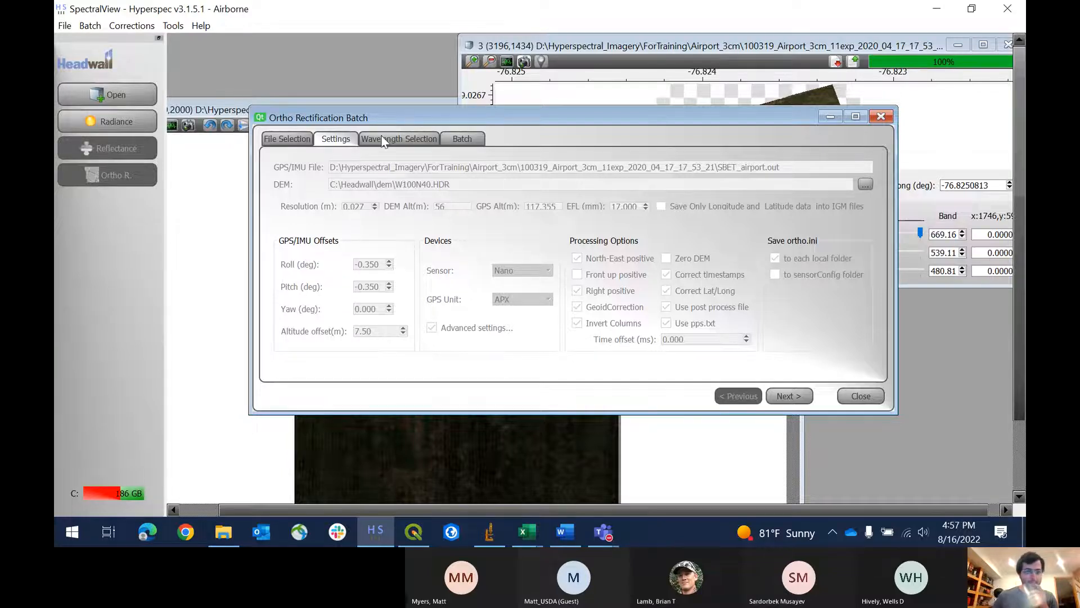
pyautogui.click(470, 141)
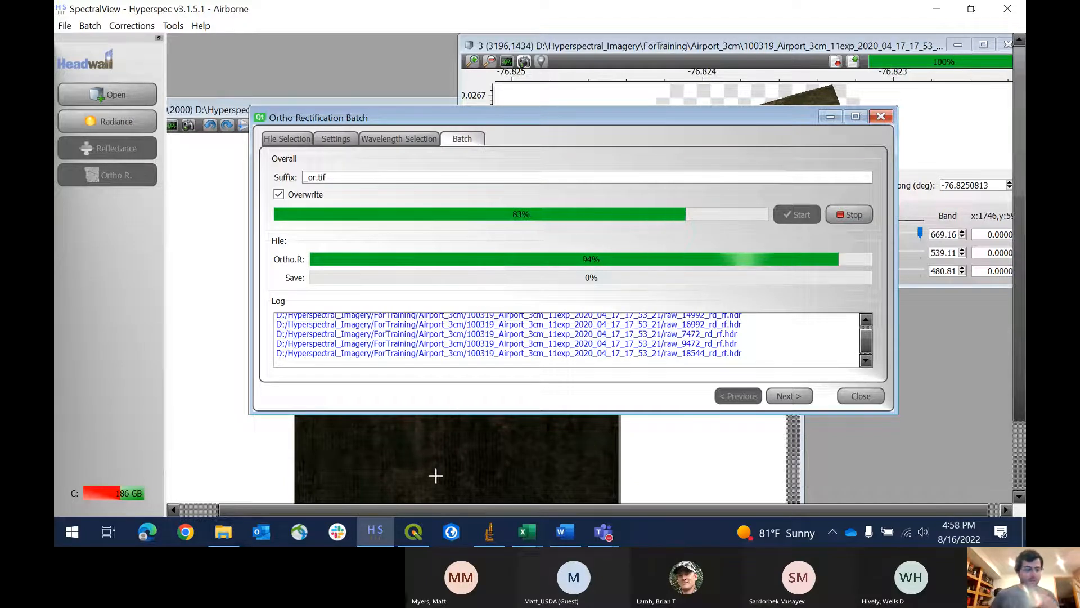
pyautogui.press('XF86AudioRaiseVolume')
pyautogui.press('XF86AudioRaiseVolume')
pyautogui.press('XF86AudioRaiseVolume')
pyautogui.press('XF86AudioRaiseVolume')
pyautogui.press('XF86AudioRaiseVolume')
pyautogui.press('XF86AudioRaiseVolume')
pyautogui.press('XF86AudioRaiseVolume')
pyautogui.press('XF86AudioRaiseVolume')
pyautogui.press('XF86AudioRaiseVolume')
pyautogui.press('XF86AudioRaiseVolume')
pyautogui.press('XF86AudioRaiseVolume')
pyautogui.press('XF86AudioRaiseVolume')
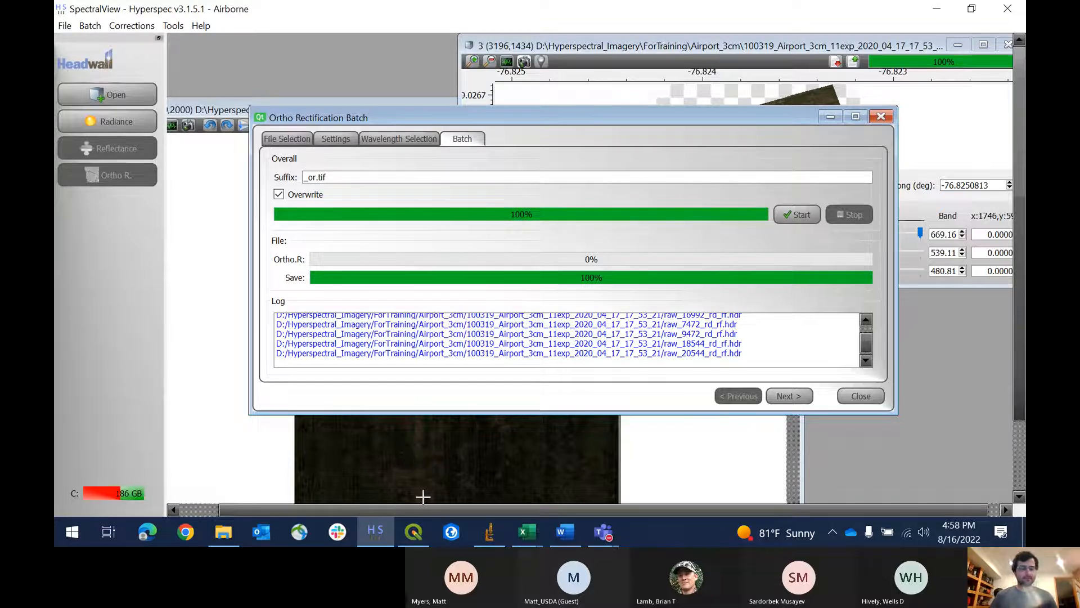
# Step: Check the GPS/IMU offset settings of the completed orthorectification batch
pyautogui.moveTo(415, 530)
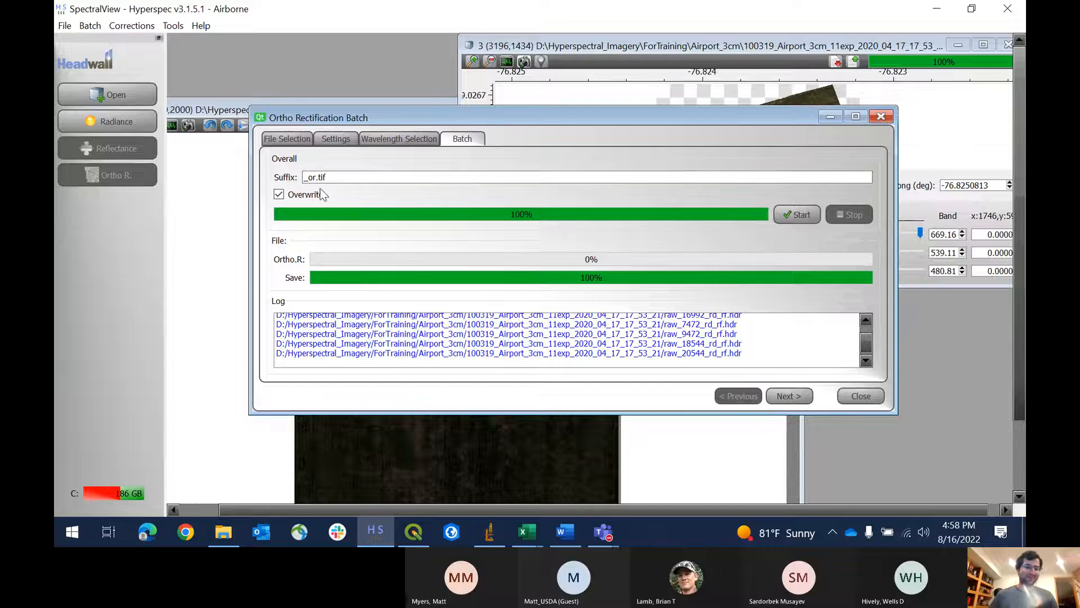
pyautogui.click(337, 140)
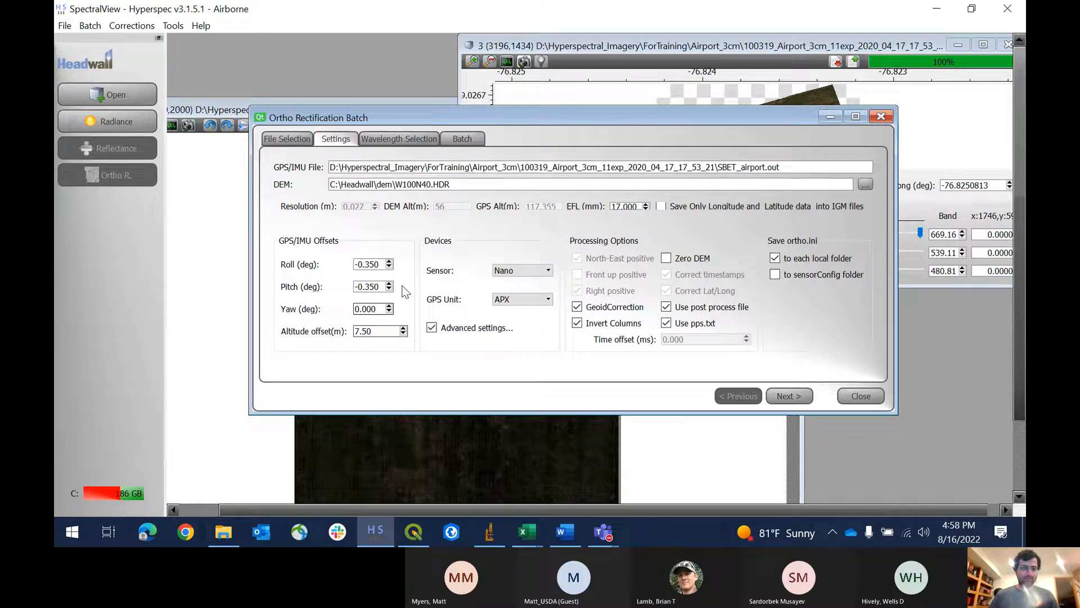
pyautogui.click(382, 138)
pyautogui.click(463, 139)
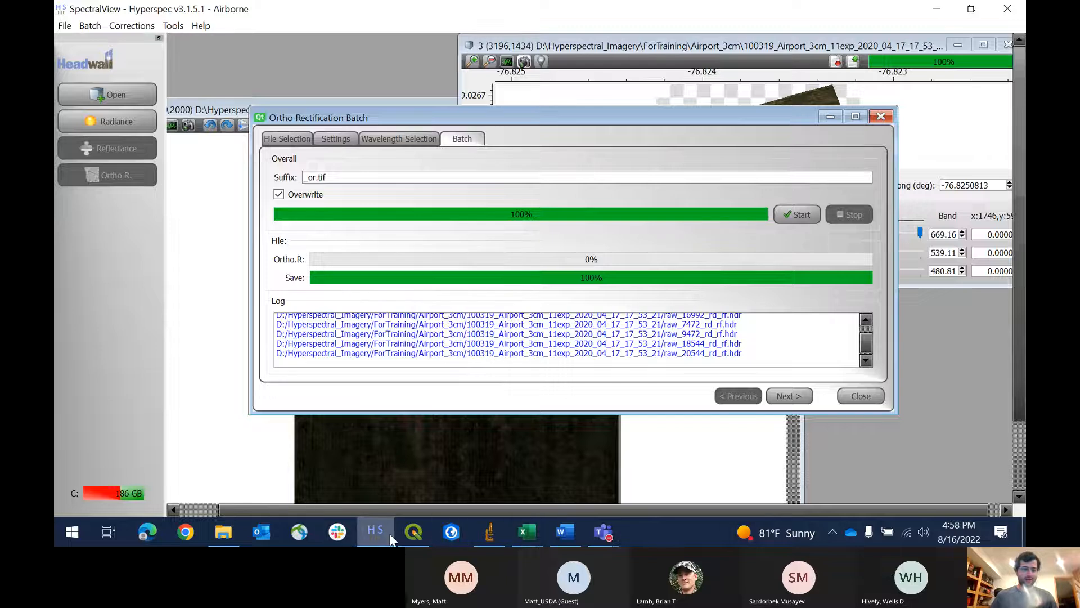
pyautogui.rightClick(413, 532)
pyautogui.click(264, 273)
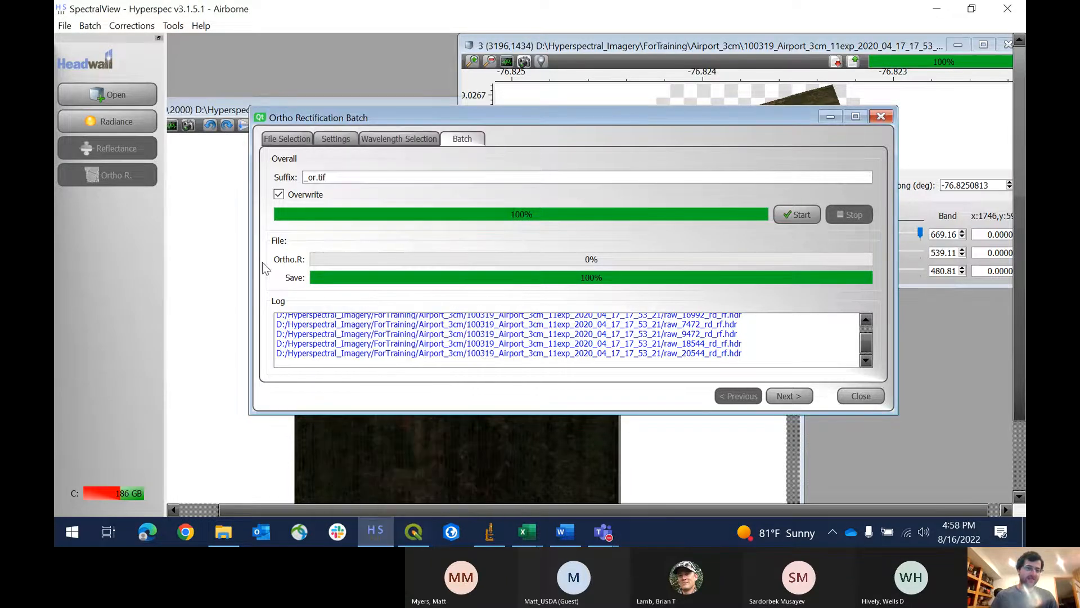
# Step: Remove raw_7472, raw_9472, raw_18544 and raw_20544 from the batch file list, keeping only raw_14992 and raw_16992
pyautogui.moveTo(275, 120); pyautogui.dragTo(273, 124)
pyautogui.click(279, 140)
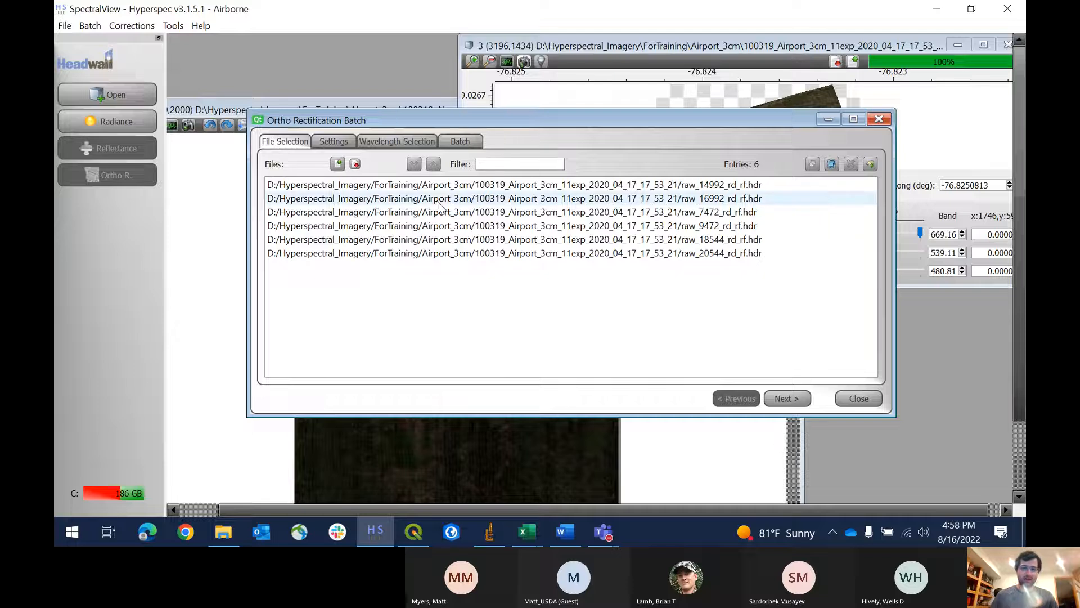
pyautogui.moveTo(441, 218); pyautogui.dragTo(498, 269)
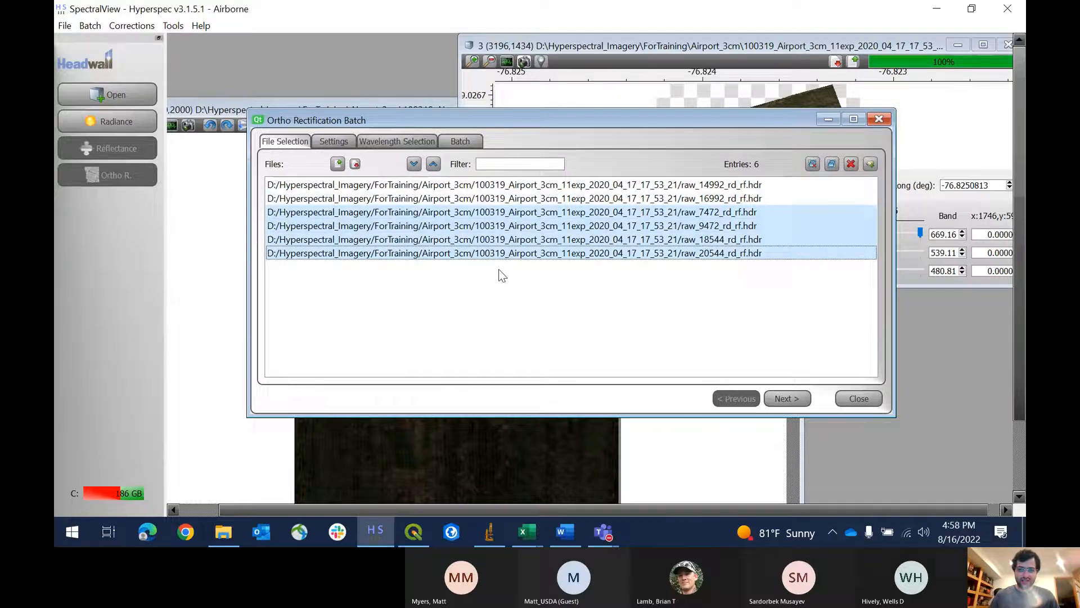
pyautogui.click(850, 164)
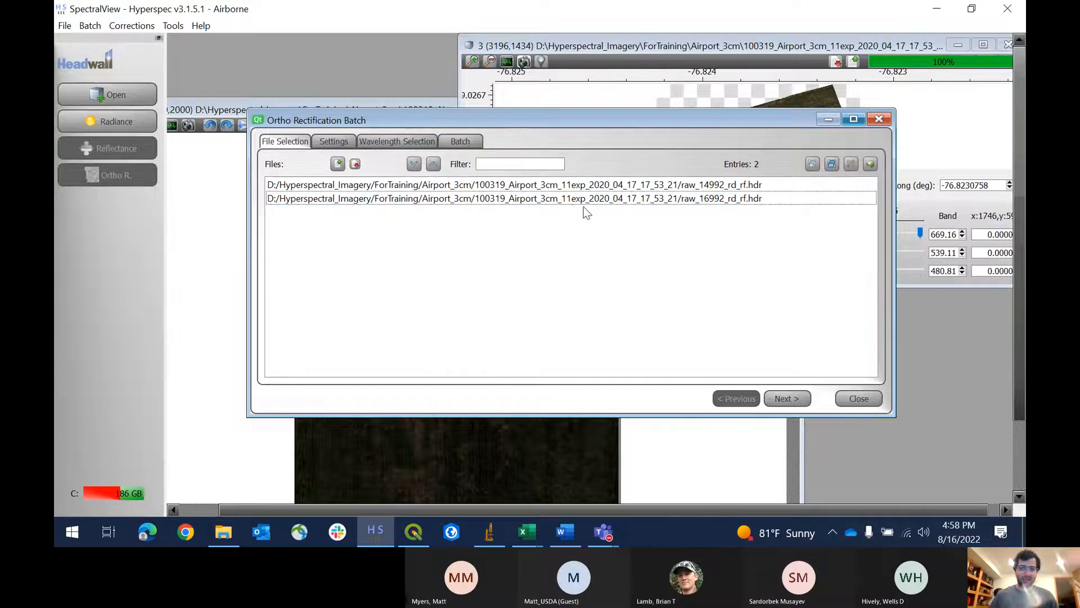
# Step: Look up the recorded offsets in Book1 in Excel, and set the batch's pitch offset to -0.750 degrees in SpectralView
pyautogui.click(329, 140)
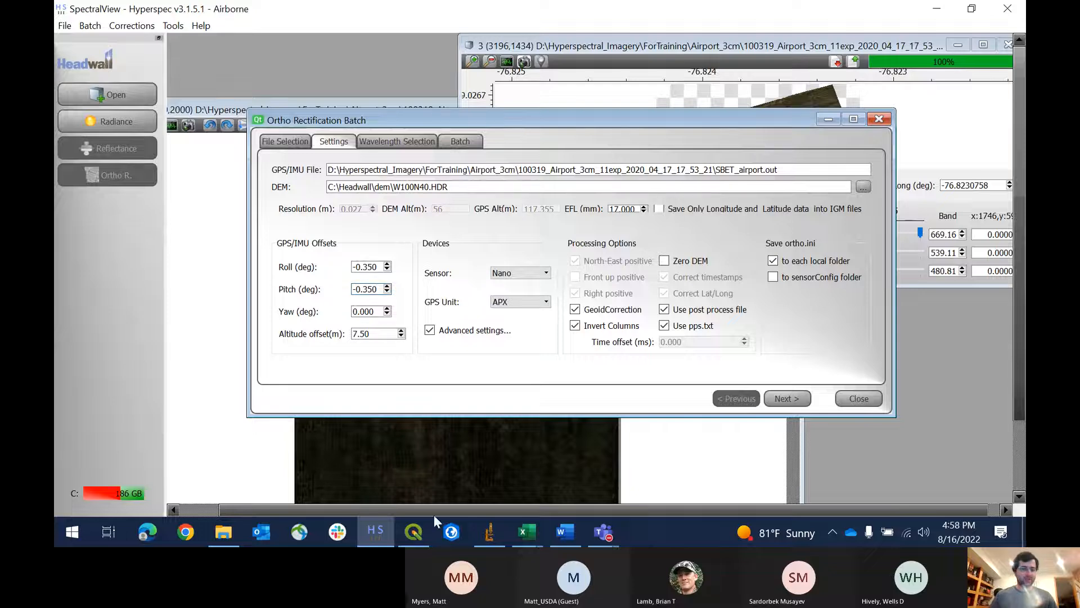
pyautogui.moveTo(520, 531)
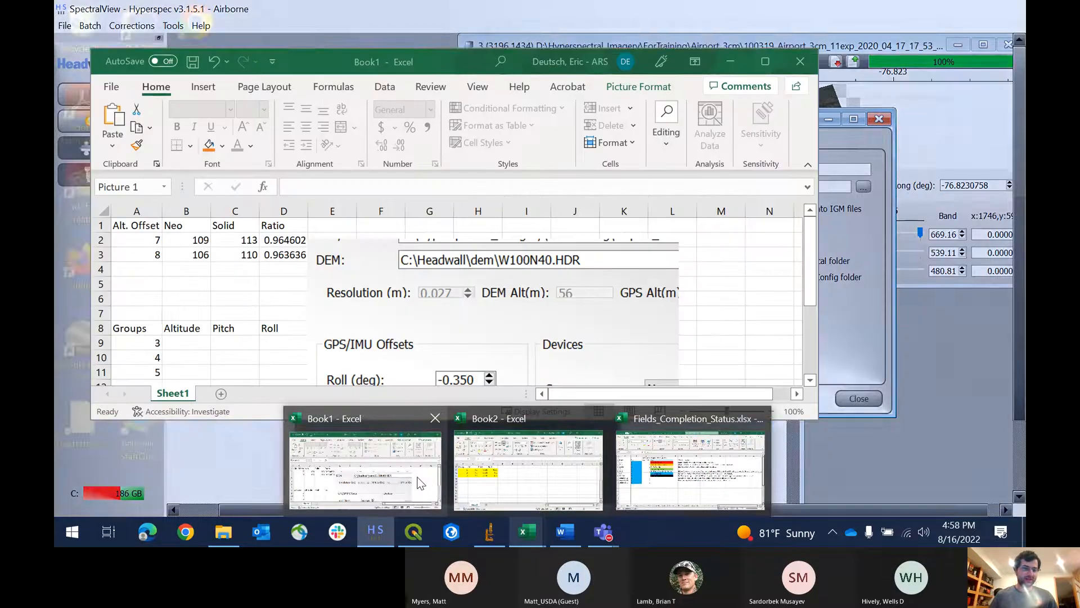
pyautogui.click(420, 483)
pyautogui.scroll(-3, 246, 314)
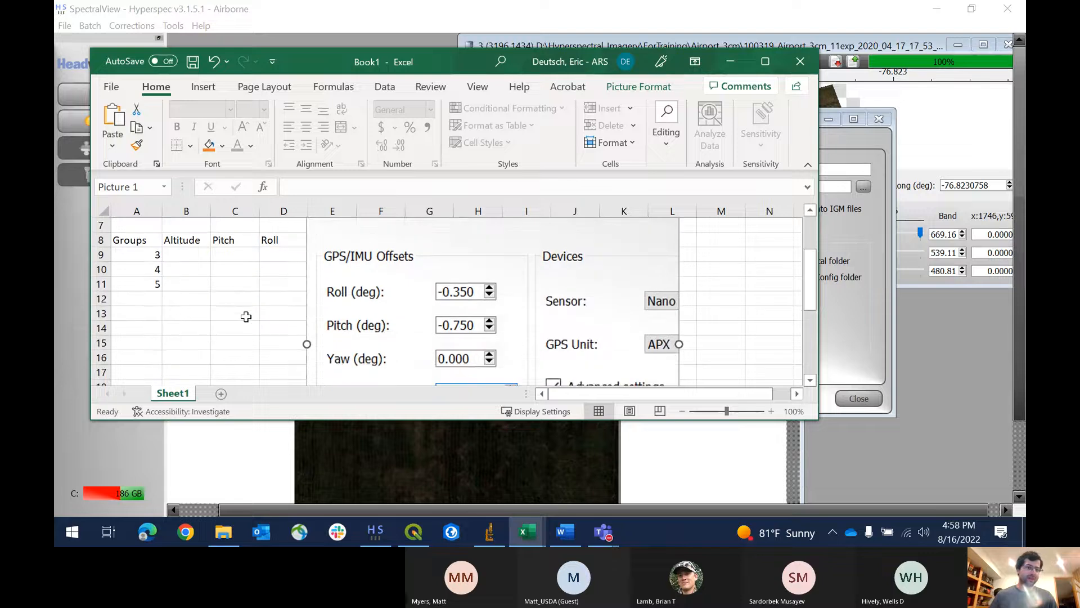
pyautogui.scroll(1, 245, 317)
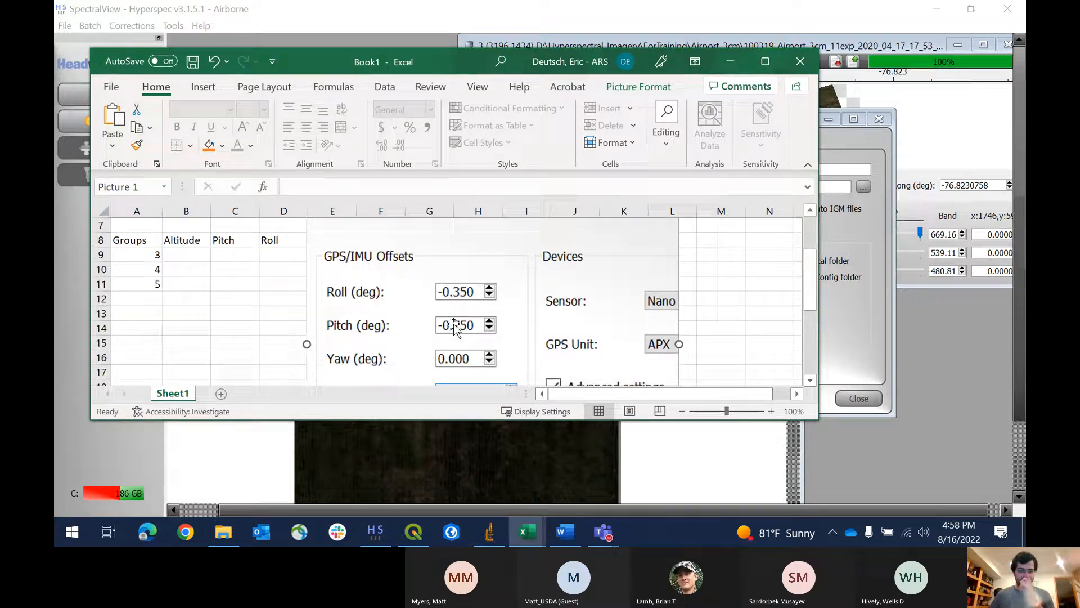
pyautogui.click(846, 325)
pyautogui.click(365, 290)
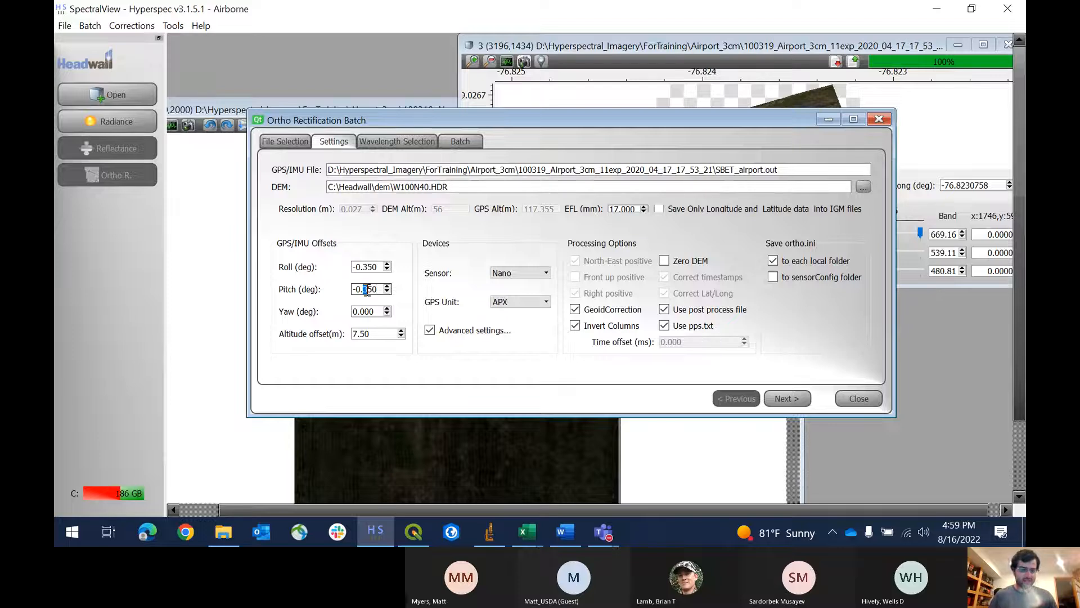
pyautogui.press('BackSpace')
pyautogui.write('7')
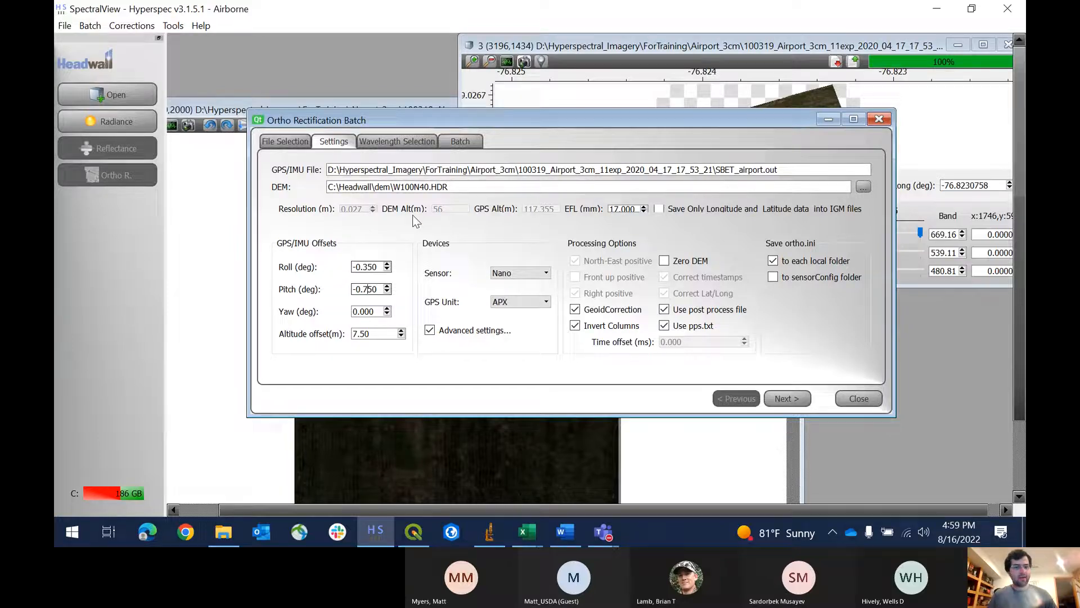
# Step: Run the orthorectification batch on raw_14992 and raw_16992 with overwriting enabled
pyautogui.click(407, 145)
pyautogui.click(464, 141)
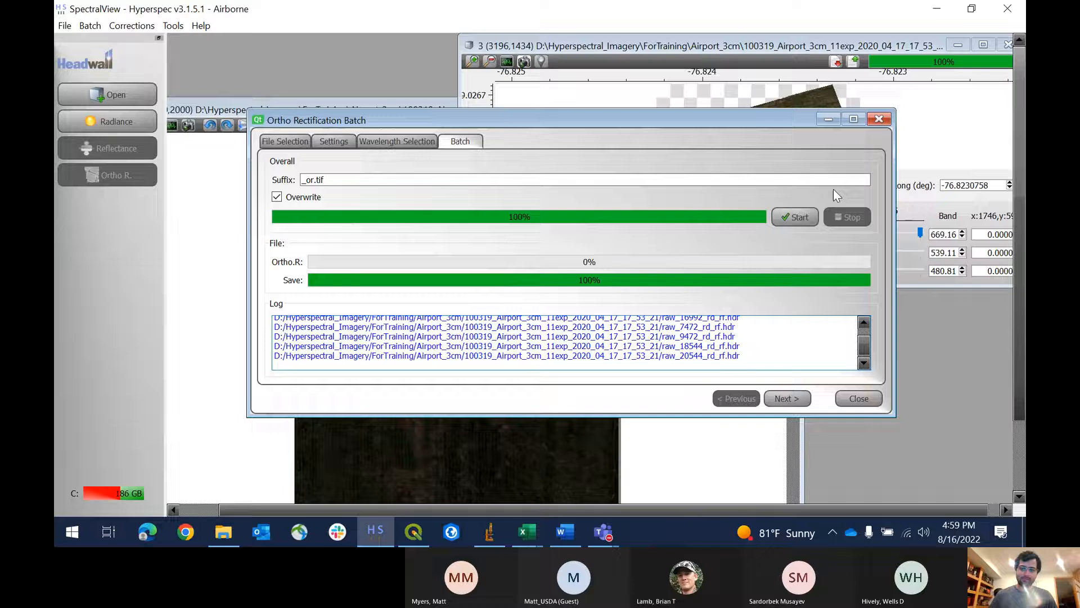
pyautogui.click(801, 219)
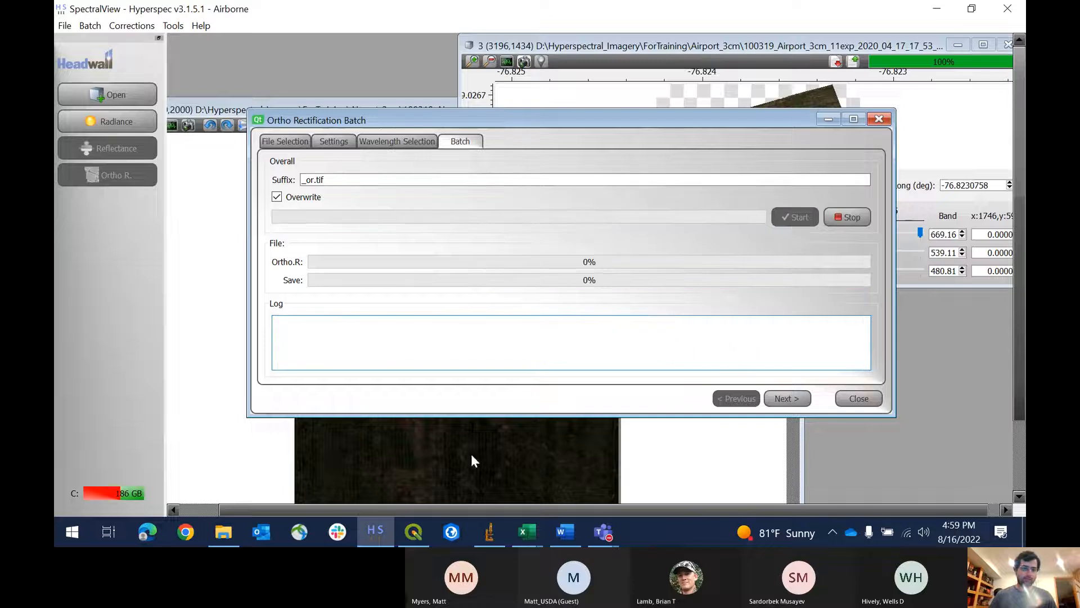
# Step: Close the QGIS window during processing and reopen the QGIS_Airport_3cm_Training project
pyautogui.rightClick(419, 534)
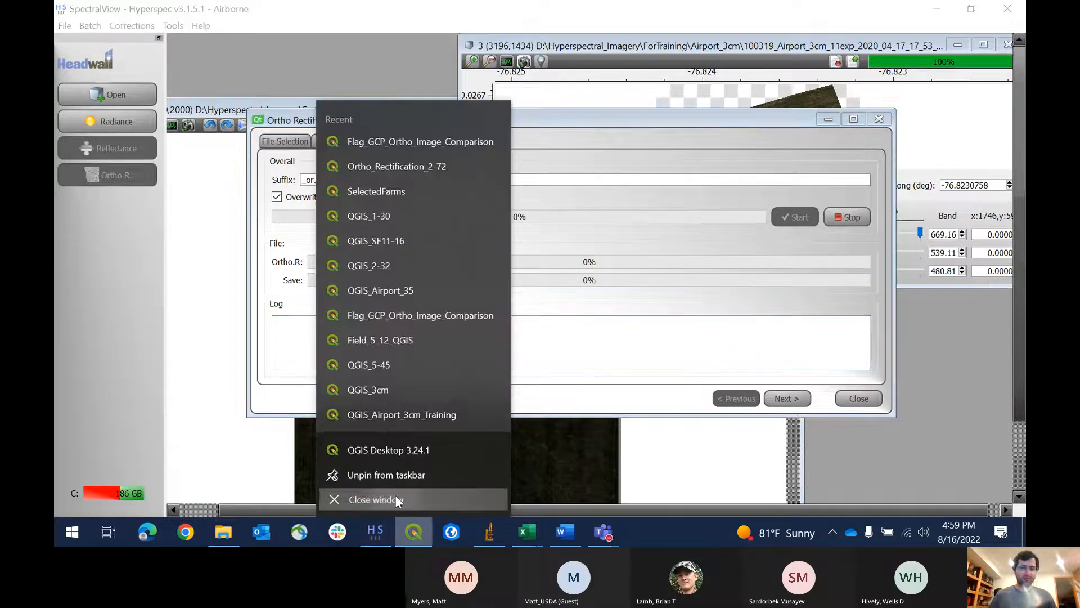
pyautogui.click(396, 497)
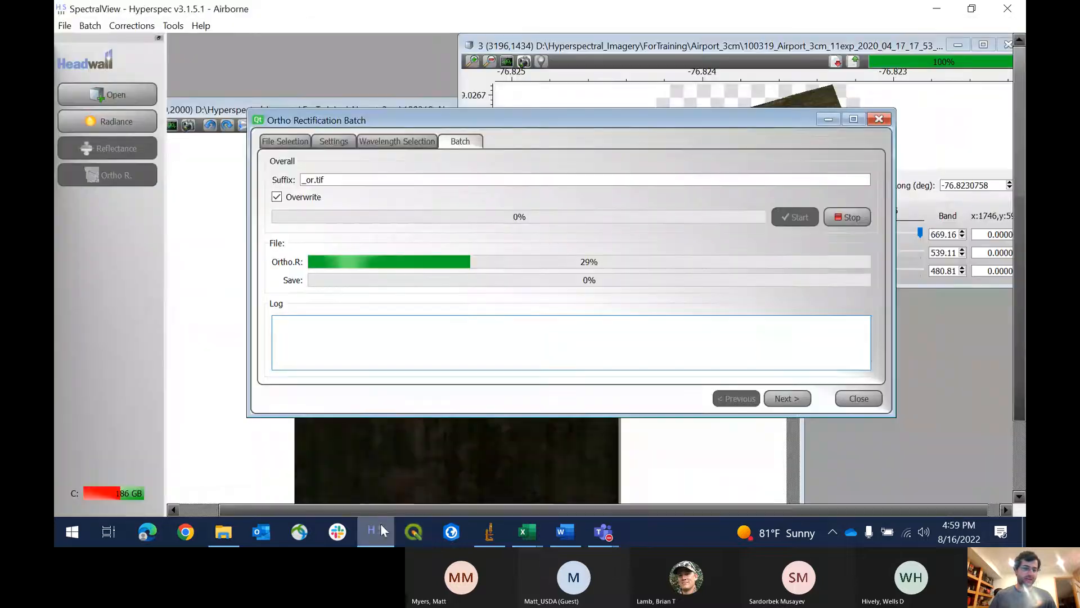
pyautogui.rightClick(413, 535)
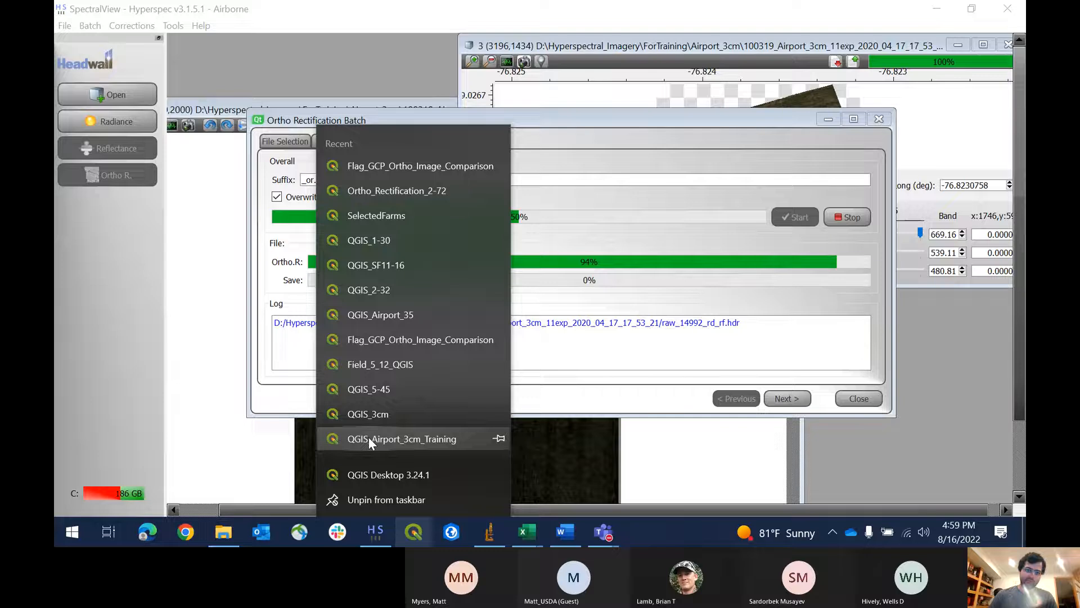
pyautogui.click(369, 436)
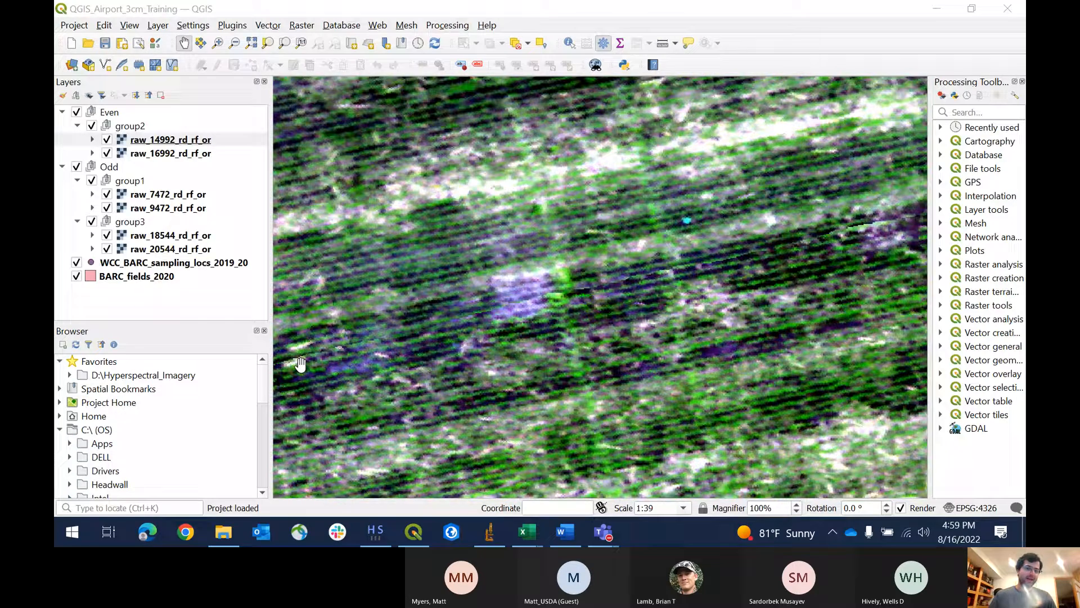
# Step: Toggle the Even group's visibility repeatedly to compare its alignment with the Odd flight lines at the bright square target
pyautogui.click(91, 124)
pyautogui.click(77, 113)
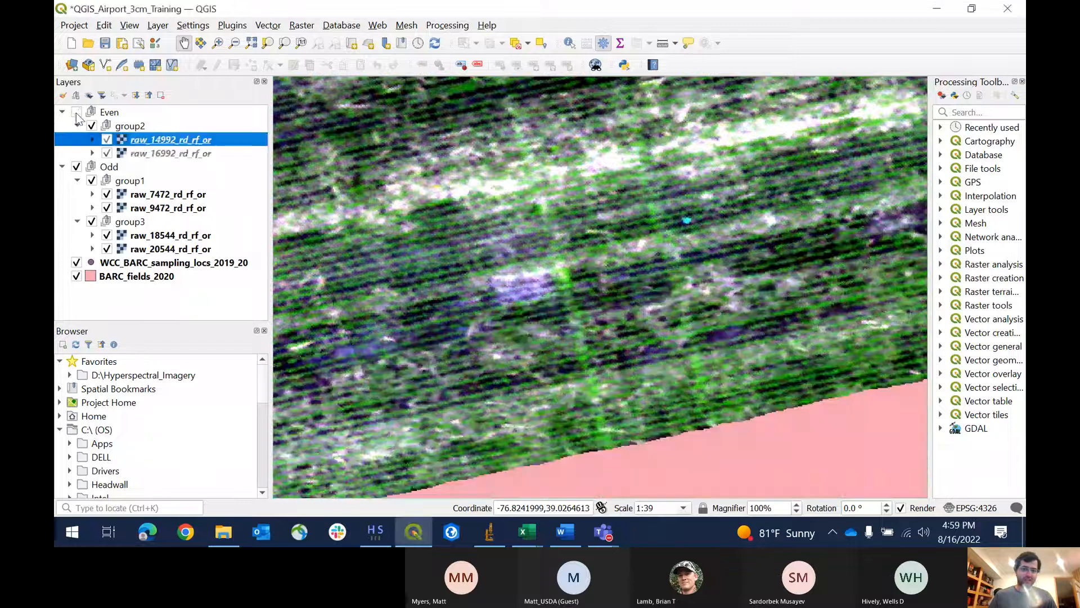
pyautogui.click(76, 113)
pyautogui.click(76, 113)
pyautogui.click(76, 113)
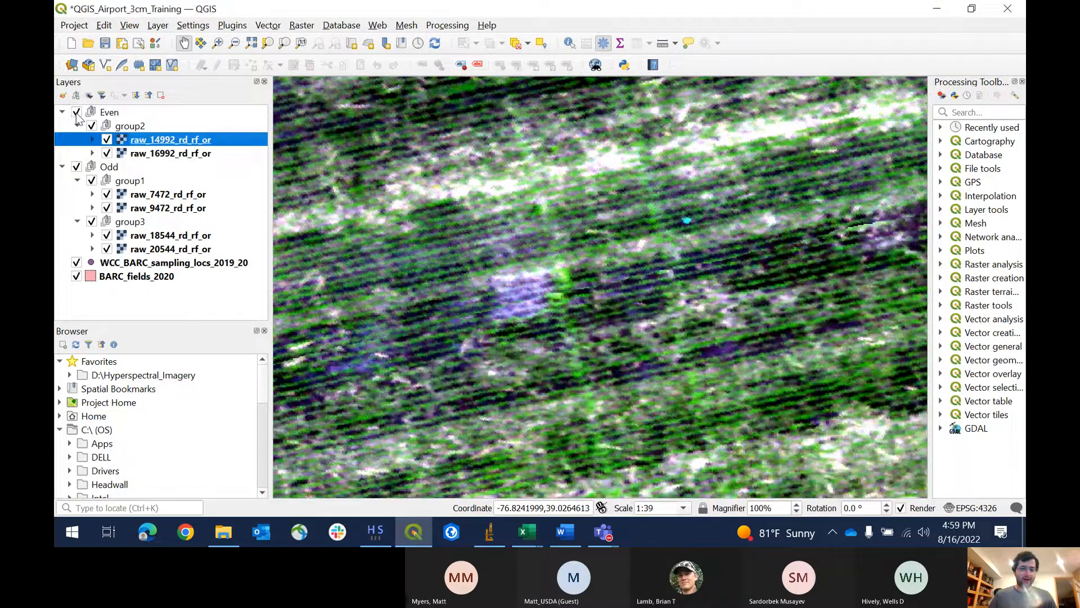
pyautogui.click(77, 113)
pyautogui.click(77, 113)
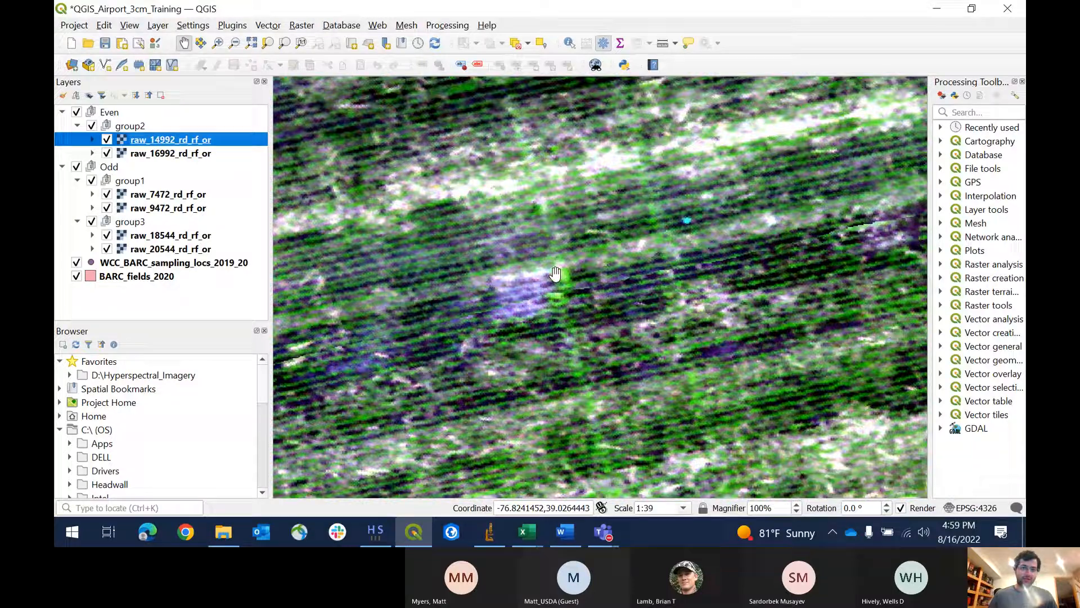
# Step: Measure the shift of the bright square target between the Even and Odd flight lines in metres
pyautogui.click(663, 43)
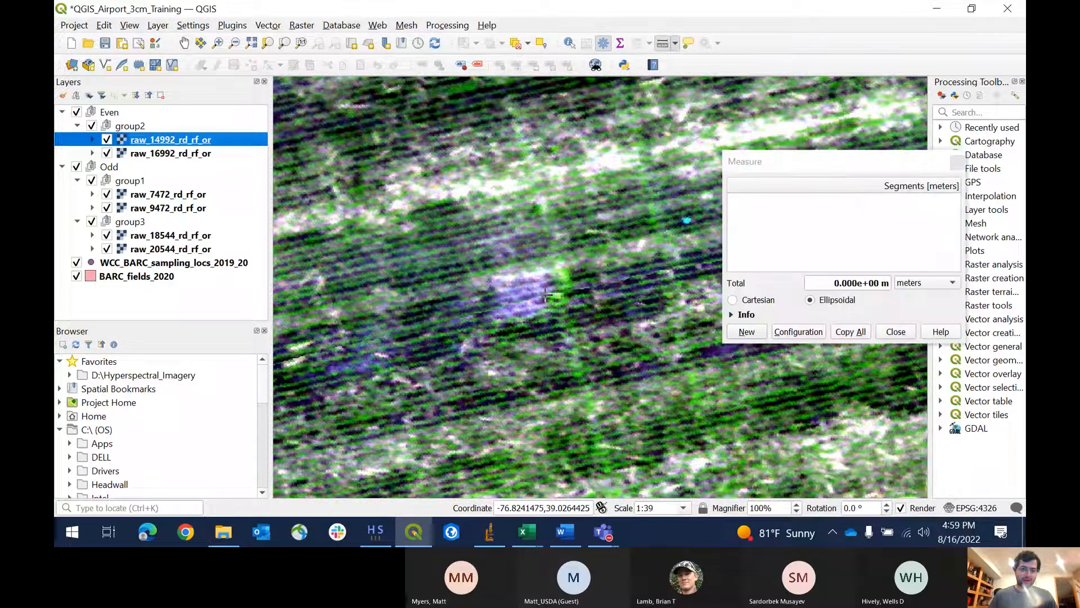
pyautogui.click(564, 291)
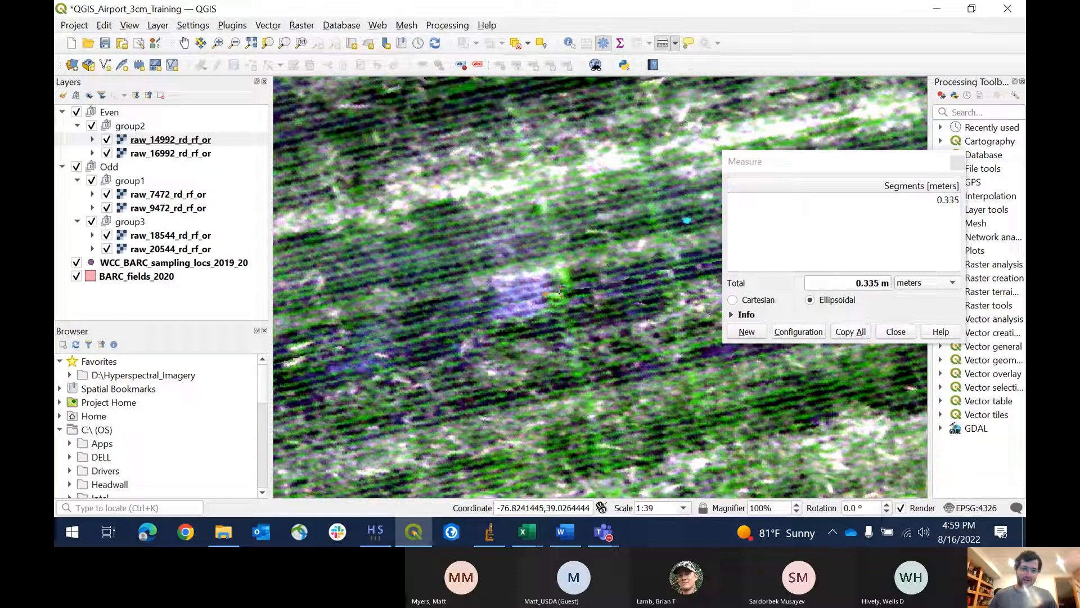
pyautogui.click(956, 163)
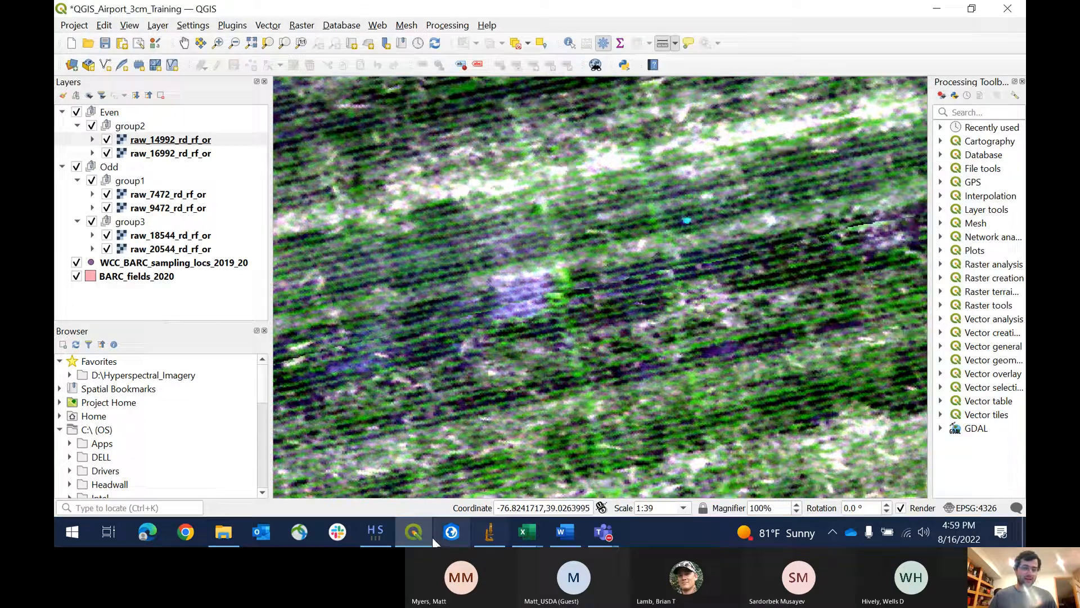
# Step: Switch to SpectralView and set the orthorectification batch's pitch offset to -0.930 degrees
pyautogui.moveTo(410, 540)
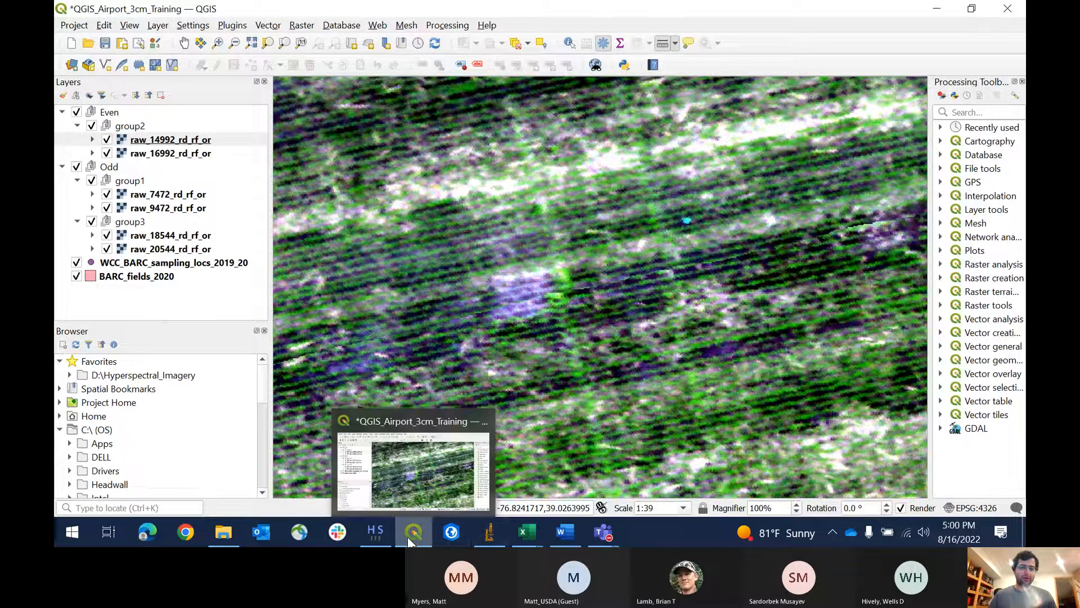
pyautogui.click(375, 532)
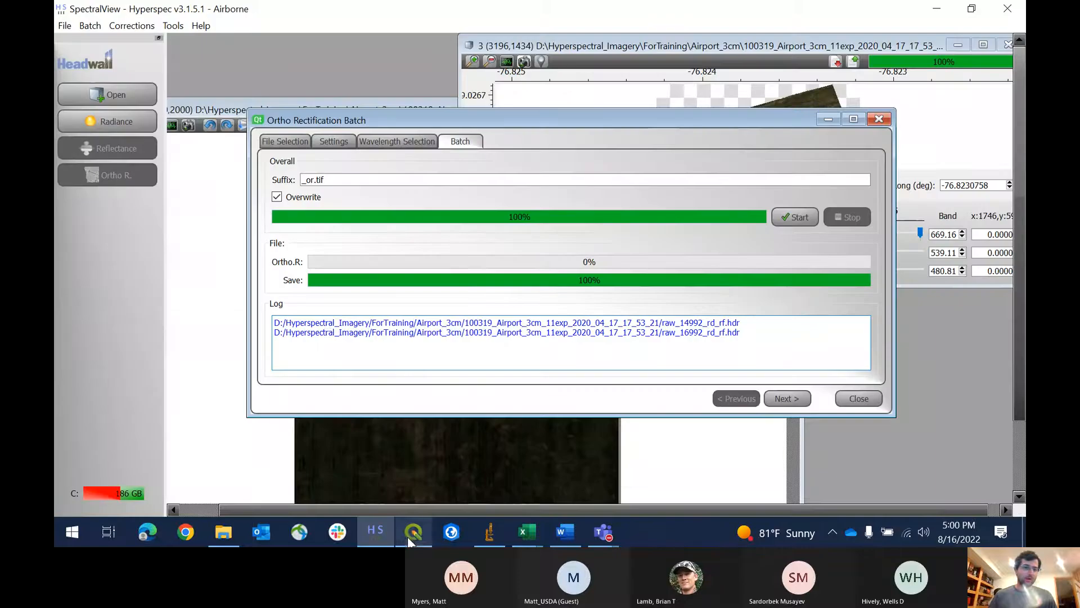
pyautogui.click(287, 140)
pyautogui.click(333, 141)
pyautogui.click(364, 289)
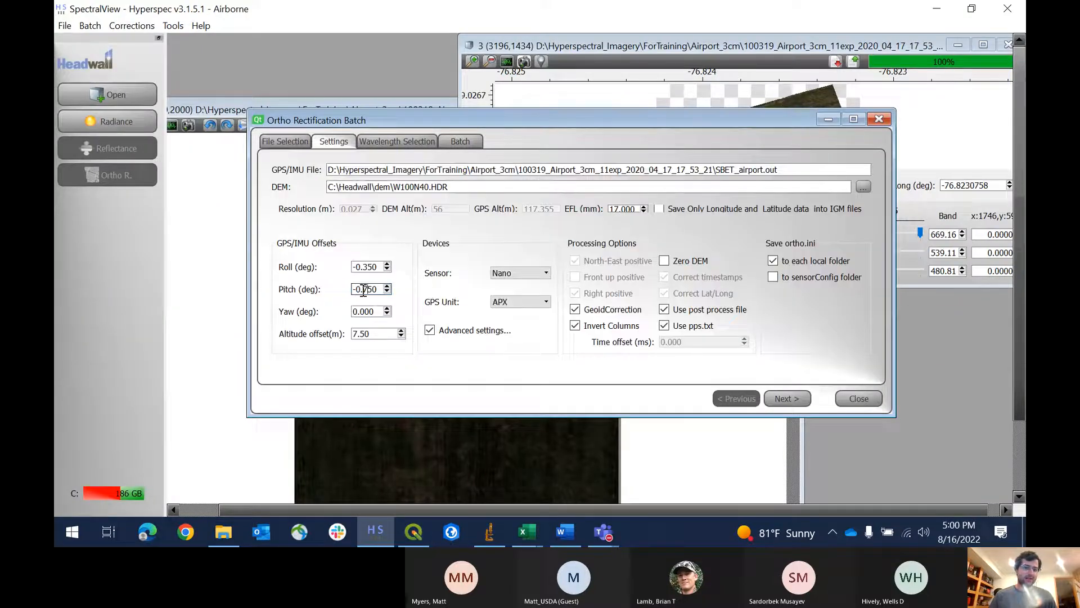
pyautogui.moveTo(363, 289); pyautogui.dragTo(369, 289)
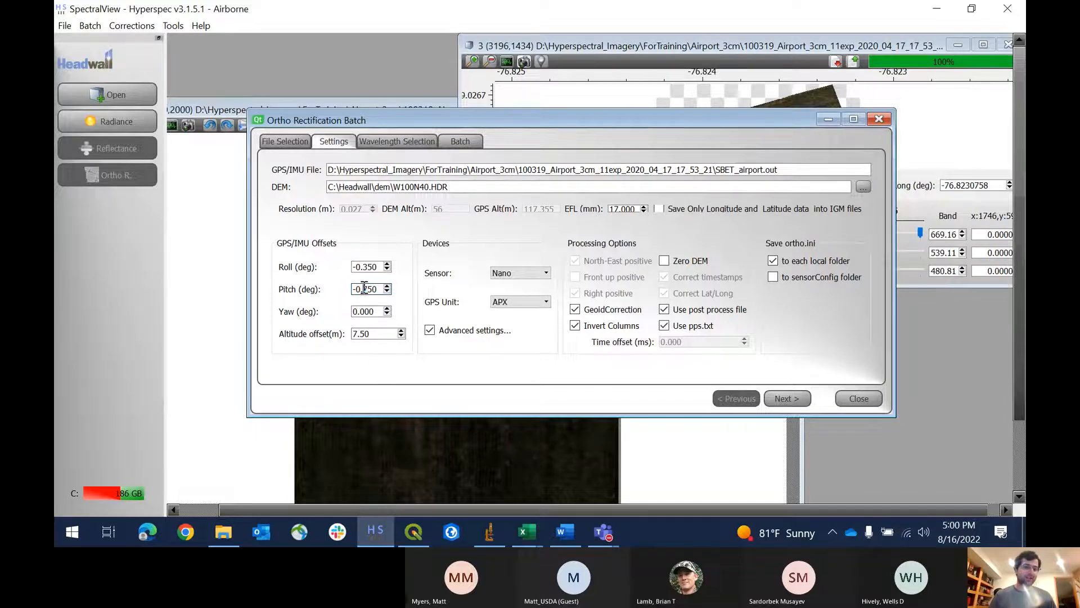
pyautogui.moveTo(364, 288); pyautogui.dragTo(372, 289)
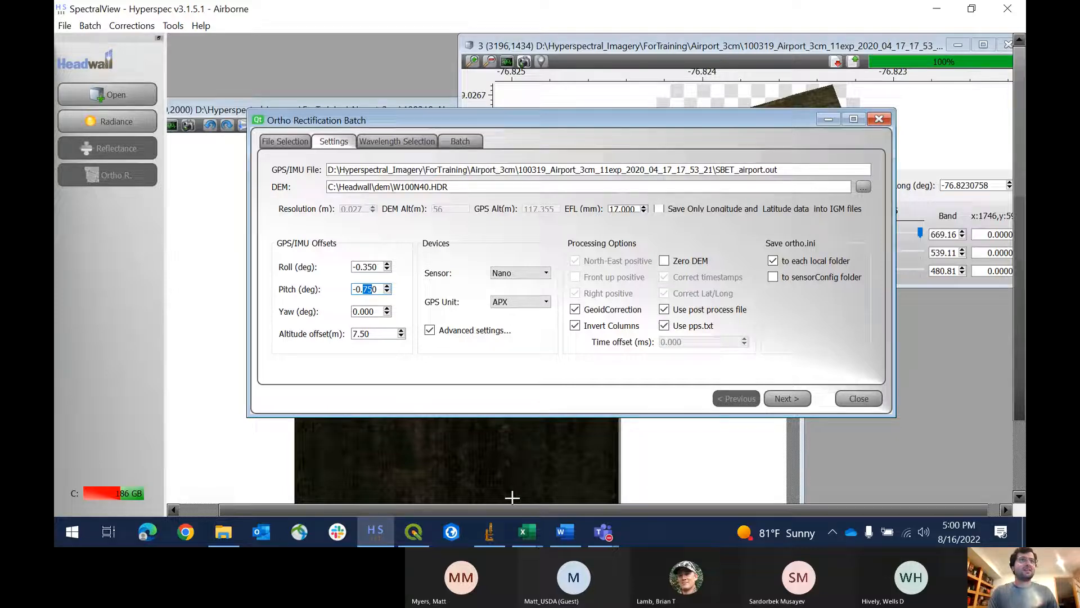
pyautogui.write('93')
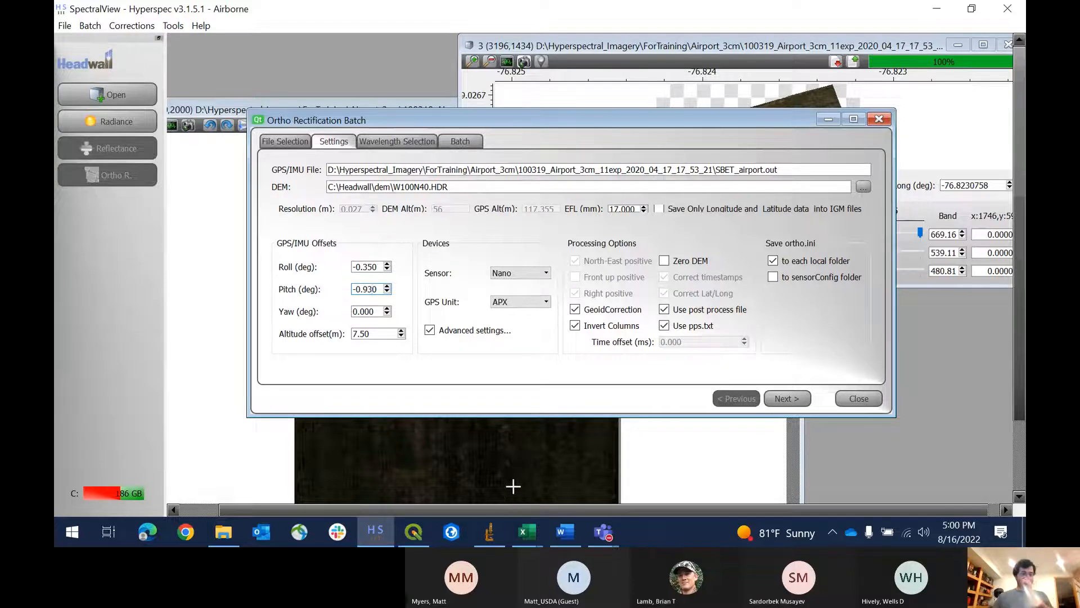
# Step: Recheck the batch settings and wavelength selection, and rerun orthorectification for raw_14992 and raw_16992
pyautogui.click(414, 143)
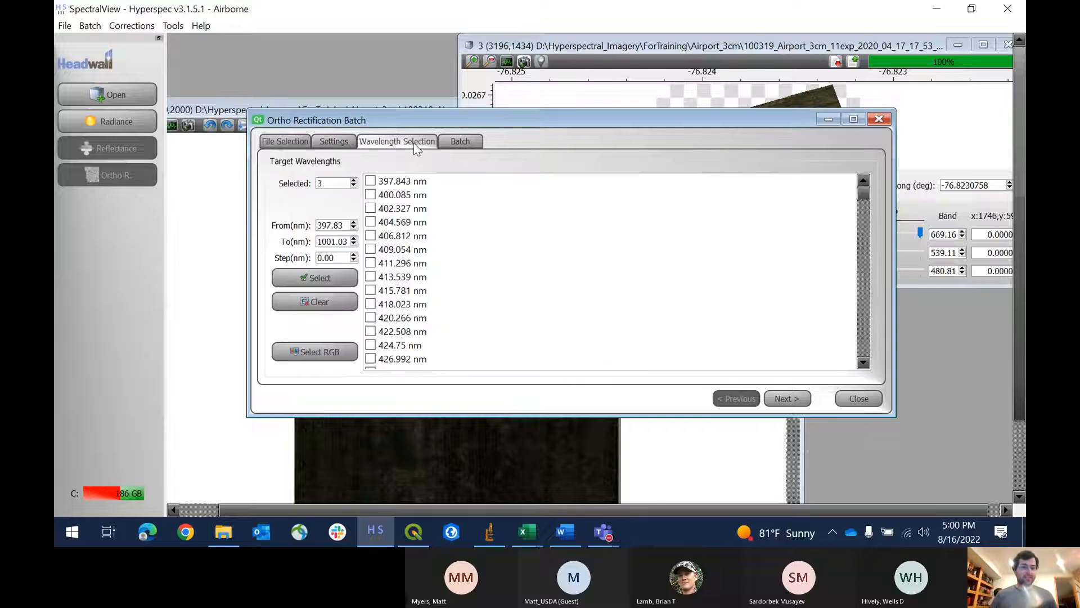
pyautogui.click(334, 142)
pyautogui.click(428, 144)
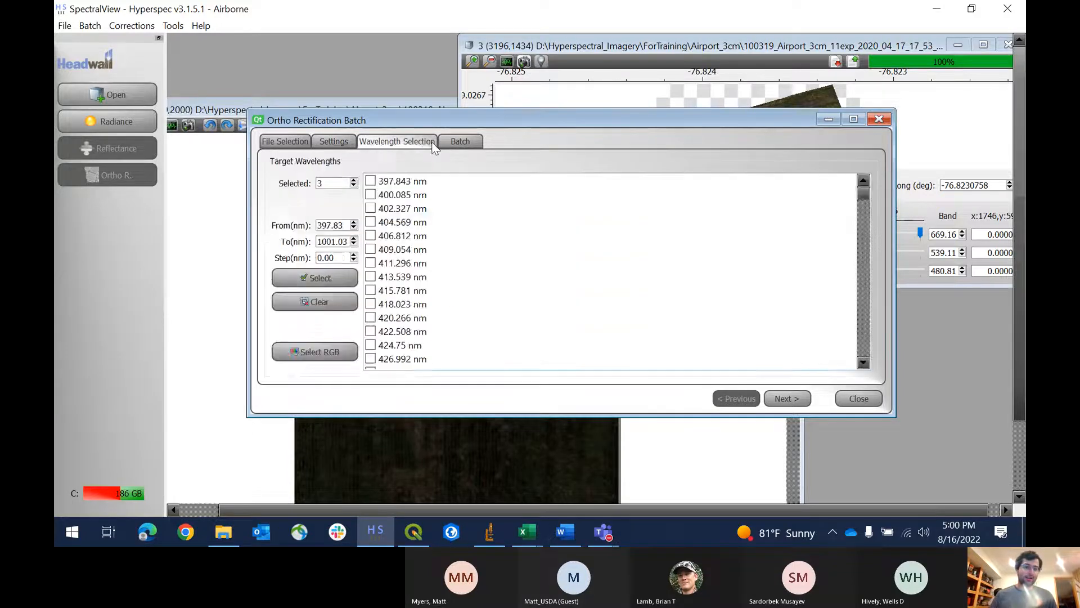
pyautogui.click(460, 141)
pyautogui.click(808, 216)
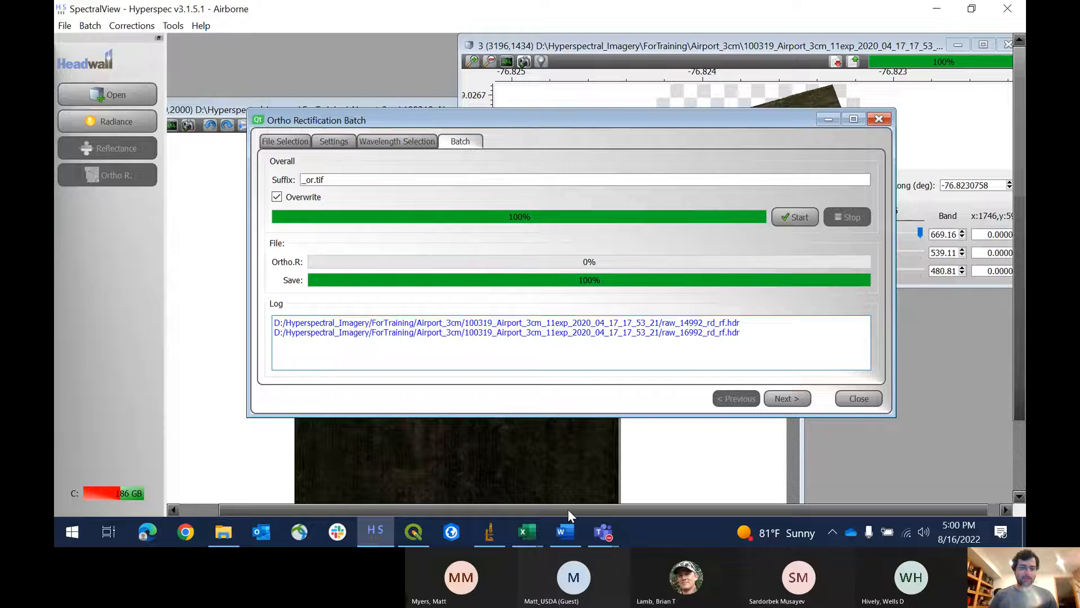
pyautogui.rightClick(462, 542)
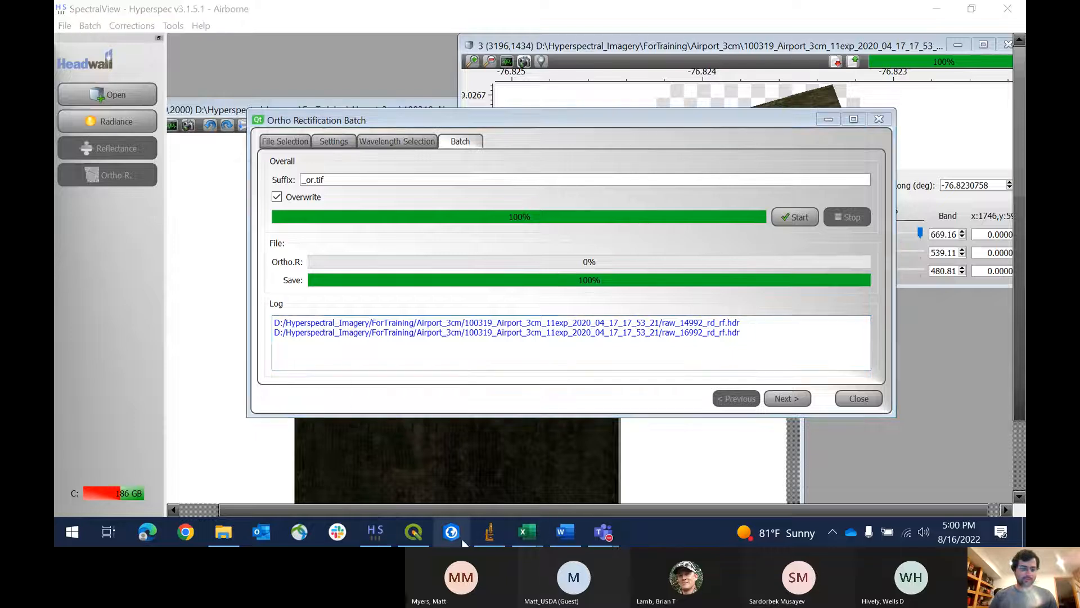
# Step: Reopen the QGIS_Airport_3cm_Training project in QGIS and inspect the regenerated Even flight lines around the bright square target
pyautogui.rightClick(414, 535)
pyautogui.click(481, 415)
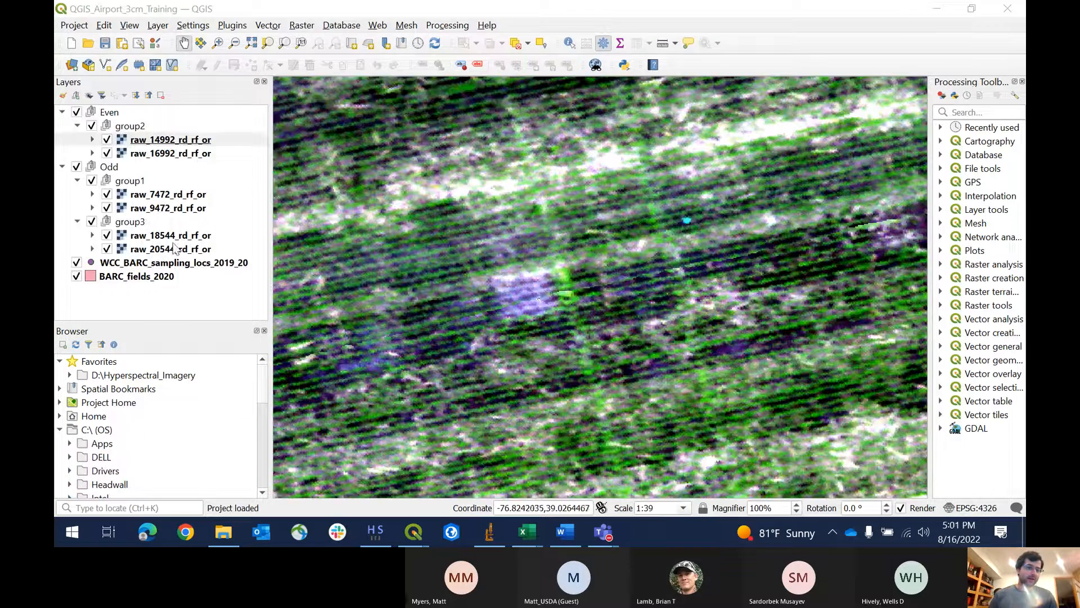
pyautogui.click(76, 167)
pyautogui.click(76, 167)
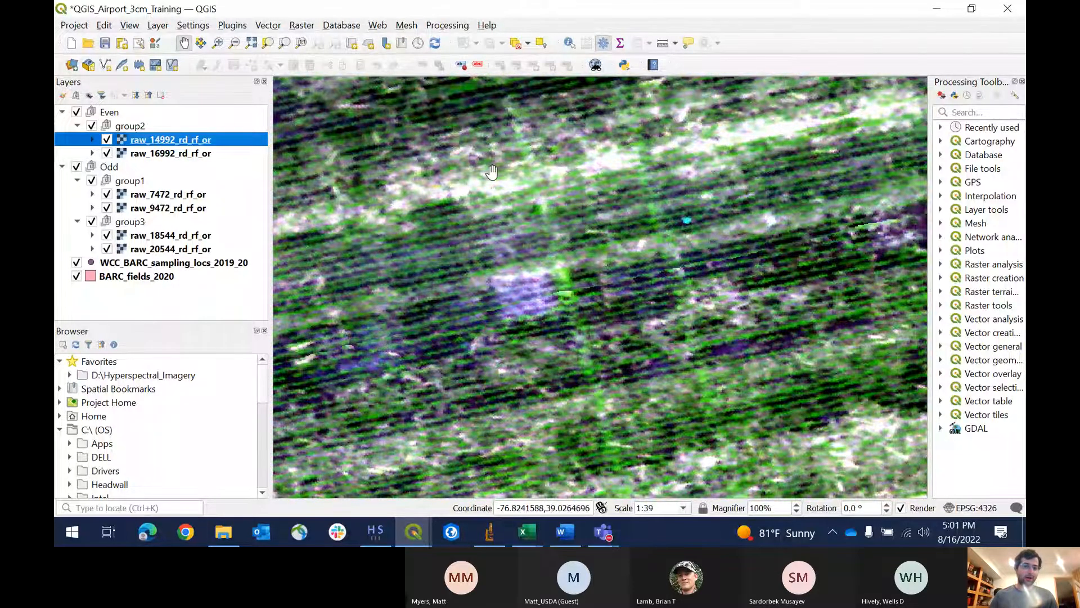
pyautogui.scroll(-1, 494, 179)
pyautogui.moveTo(329, 292); pyautogui.dragTo(507, 290)
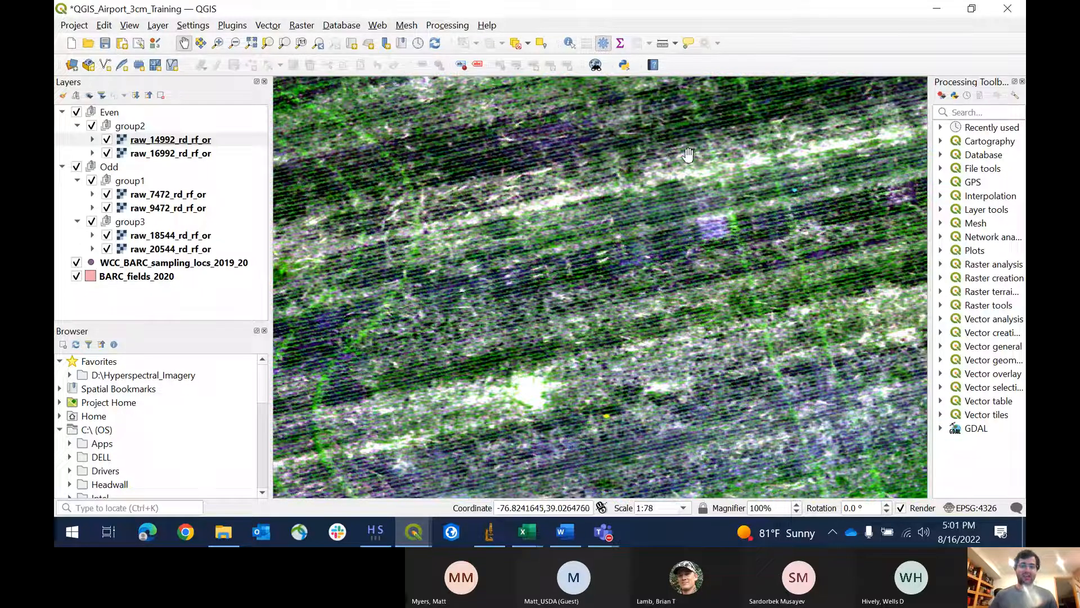
pyautogui.scroll(1, 586, 274)
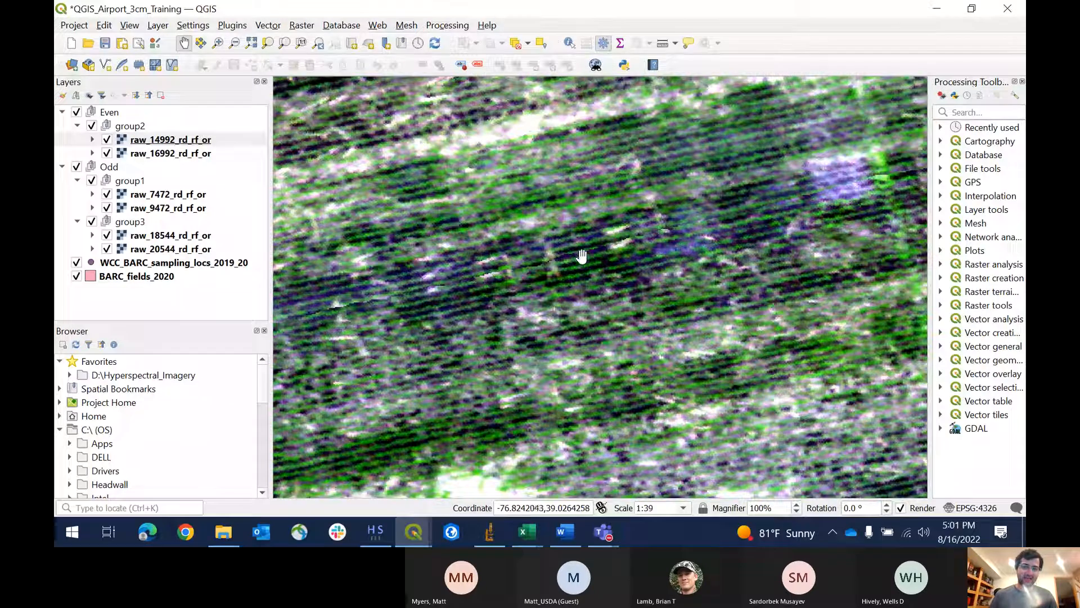
# Step: Toggle the Even group's visibility repeatedly to compare the reprocessed flight lines with the Odd ones, leaving the Even group hidden
pyautogui.click(76, 112)
pyautogui.click(76, 112)
pyautogui.click(77, 113)
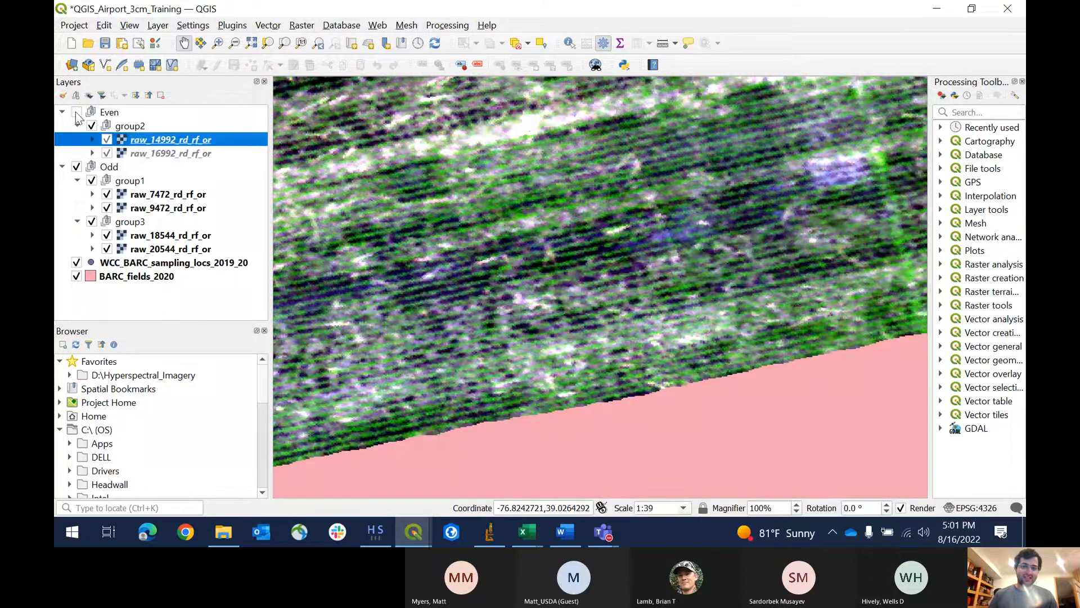
pyautogui.click(76, 113)
pyautogui.click(76, 113)
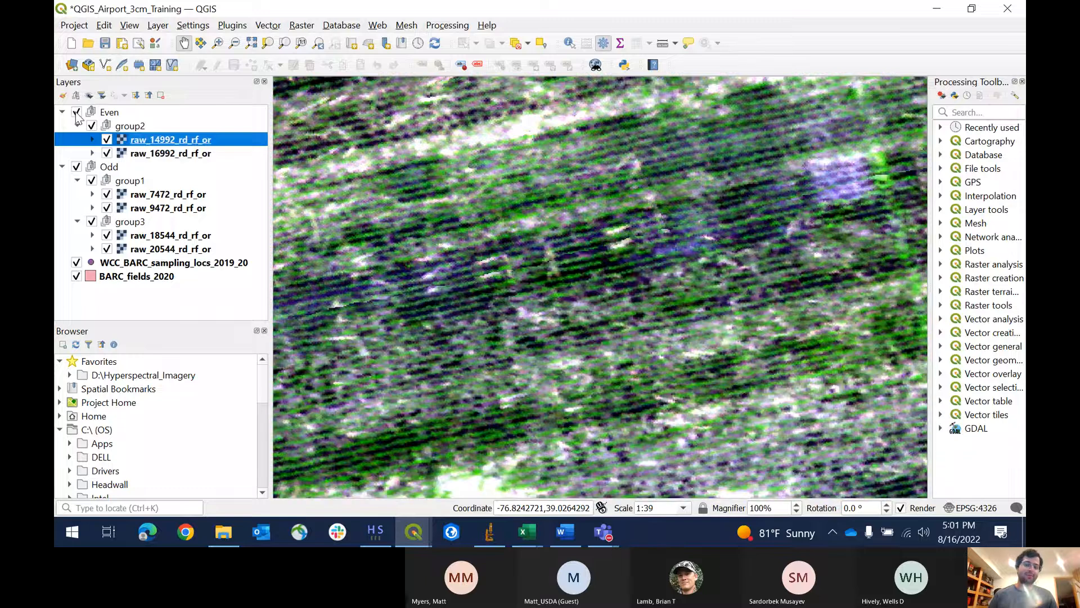
pyautogui.click(77, 113)
pyautogui.click(76, 113)
pyautogui.click(77, 113)
pyautogui.click(76, 113)
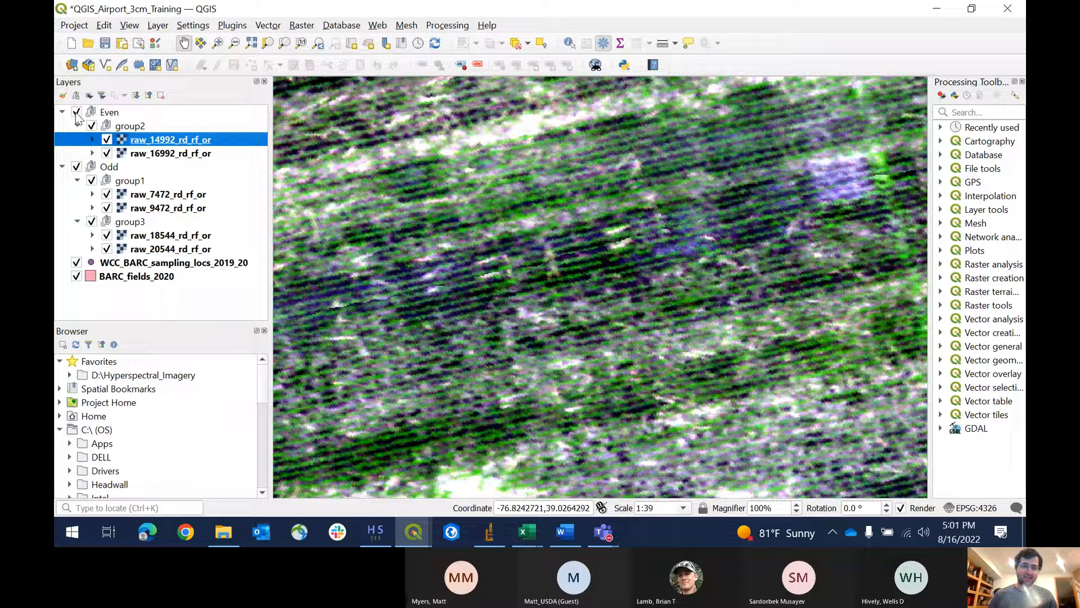
pyautogui.click(77, 113)
pyautogui.click(77, 113)
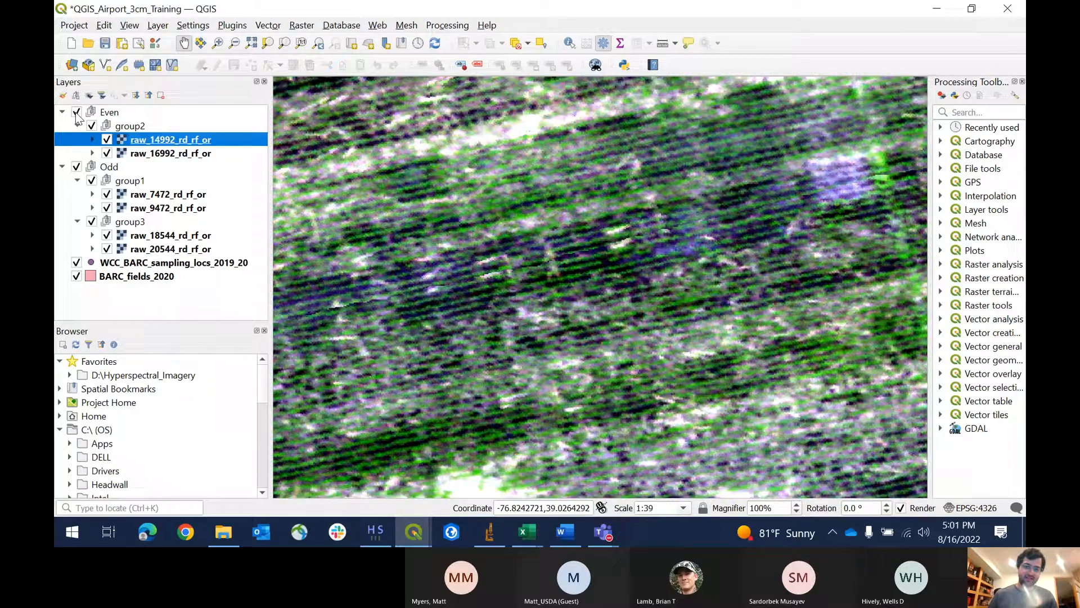
pyautogui.click(77, 113)
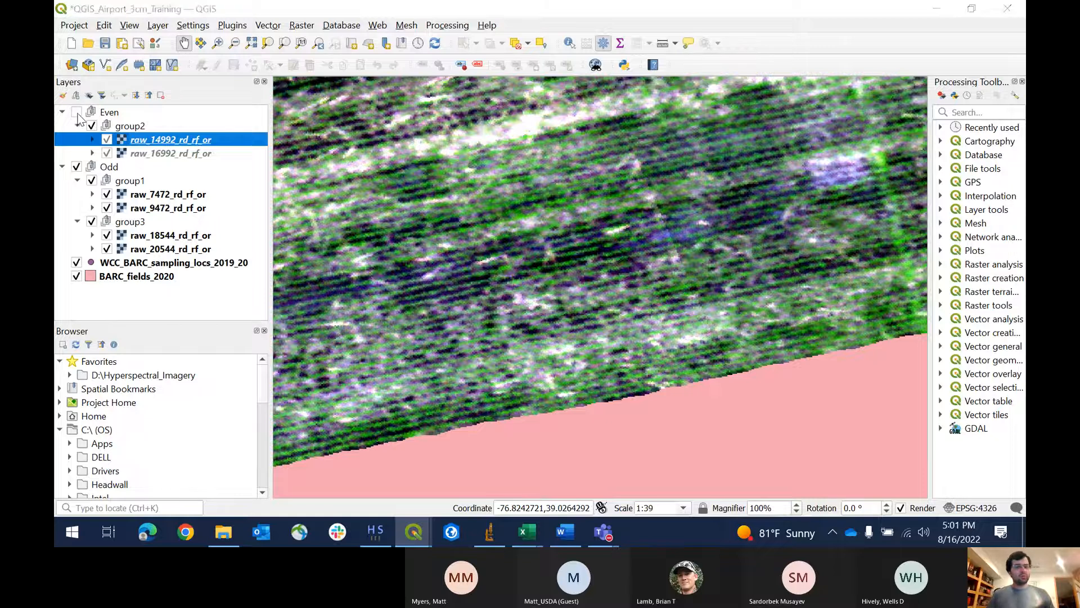
# Step: Switch to SpectralView and set the orthorectification batch's roll offset to 0.2 degrees
pyautogui.hotkey('alt', 'Tab')
pyautogui.click(284, 141)
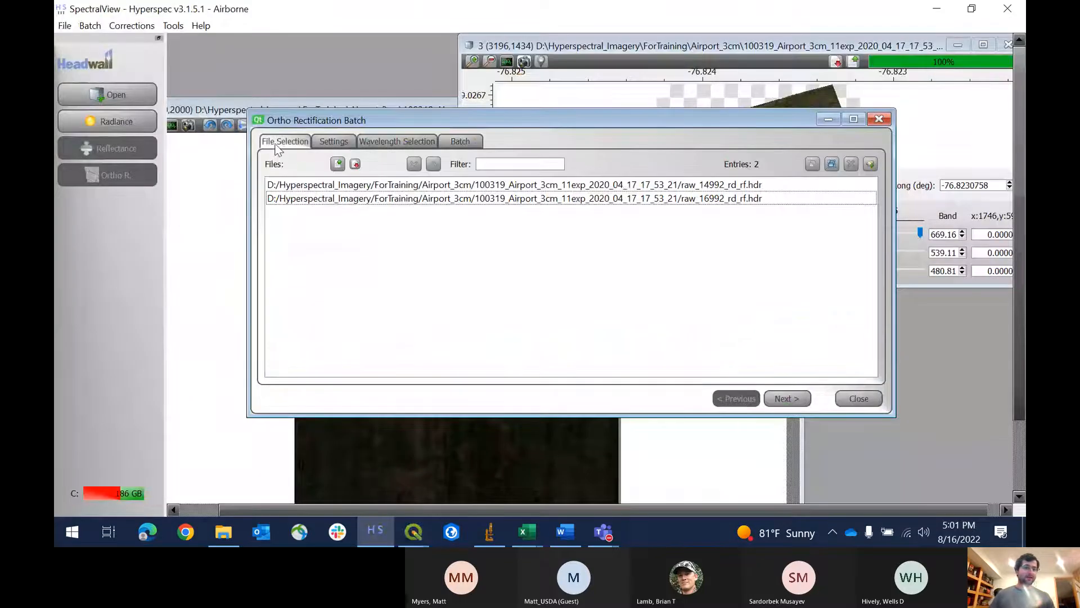
pyautogui.click(331, 141)
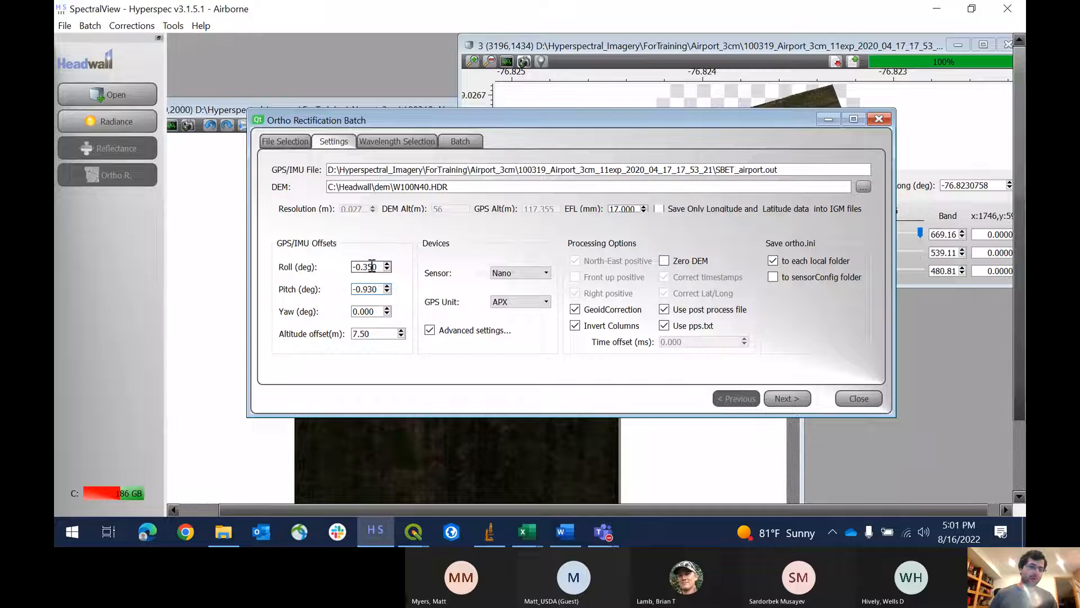
pyautogui.click(367, 266)
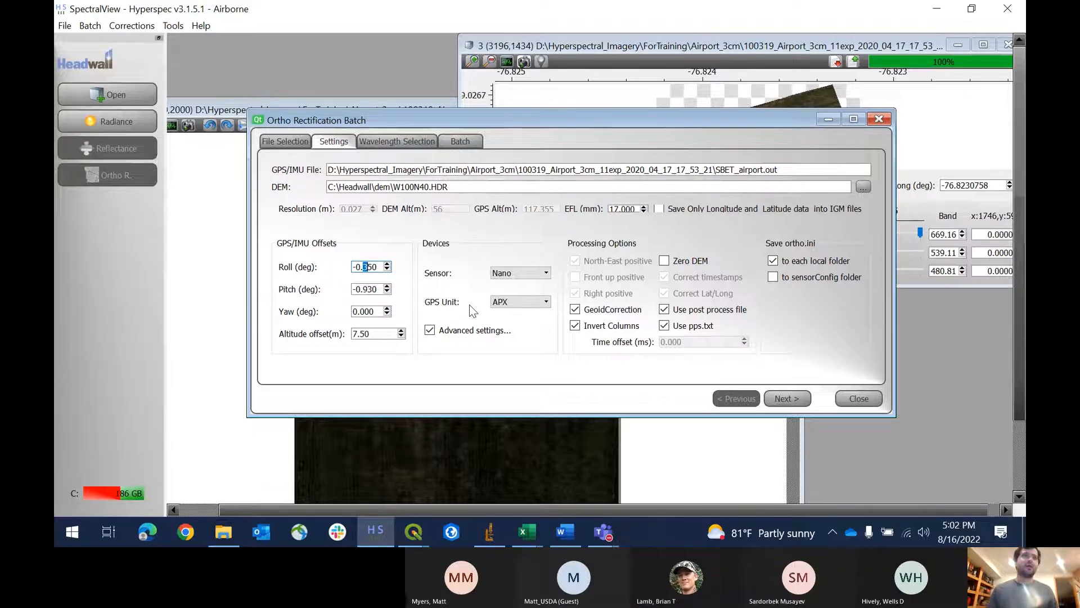
pyautogui.press('Left')
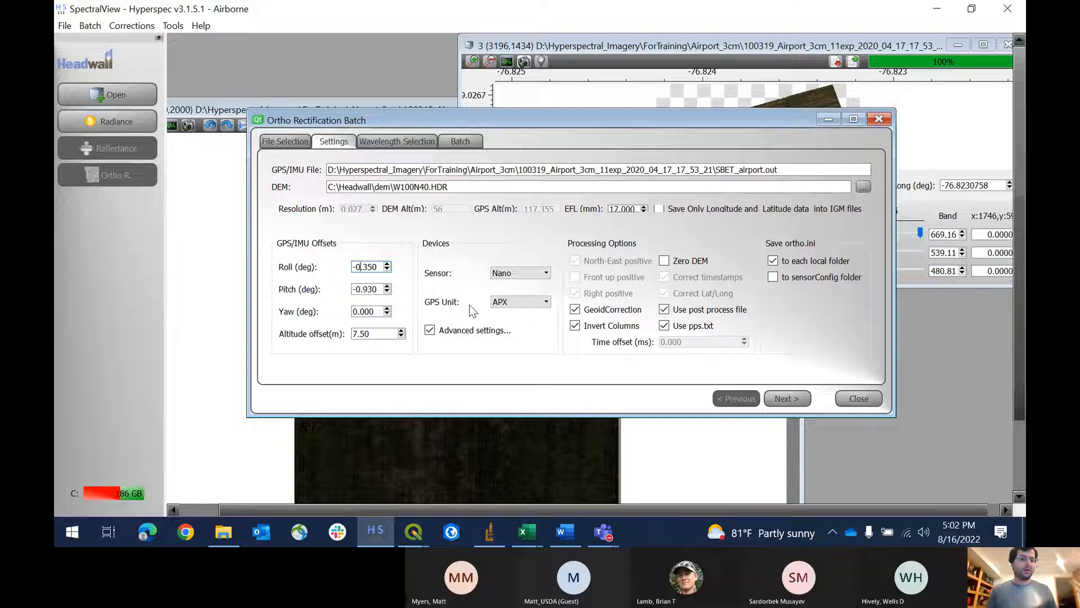
pyautogui.press('Right')
pyautogui.press('Left')
pyautogui.press('Left')
pyautogui.press('Left')
pyautogui.hotkey('shift', 'Right')
pyautogui.hotkey('shift', 'Right')
pyautogui.hotkey('shift', 'Right')
pyautogui.hotkey('shift', 'Right')
pyautogui.hotkey('shift', 'Right')
pyautogui.hotkey('shift', 'Right')
pyautogui.write('0')
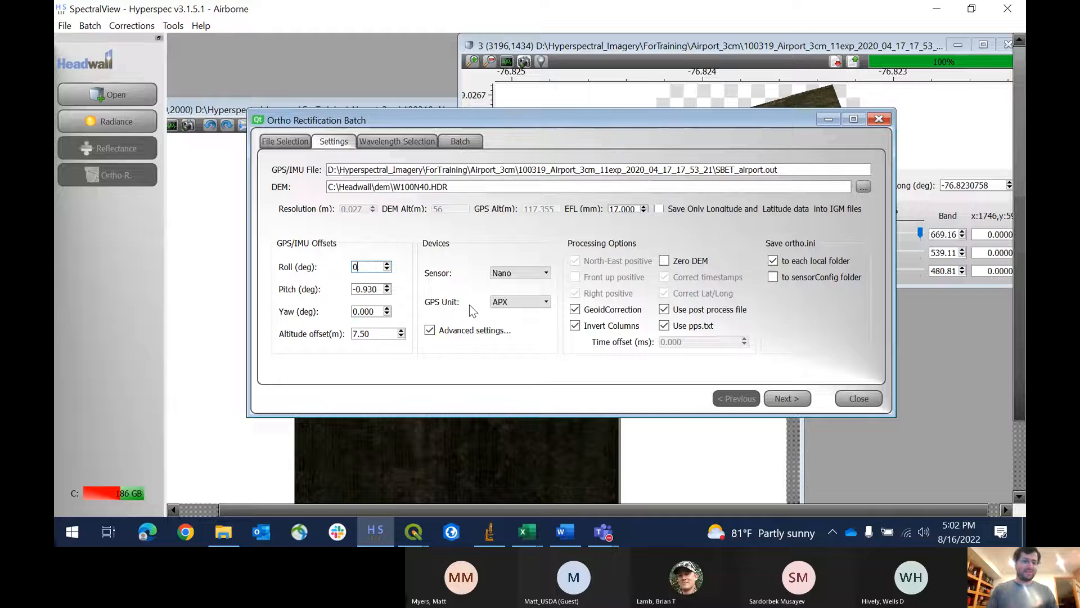
pyautogui.write('.2')
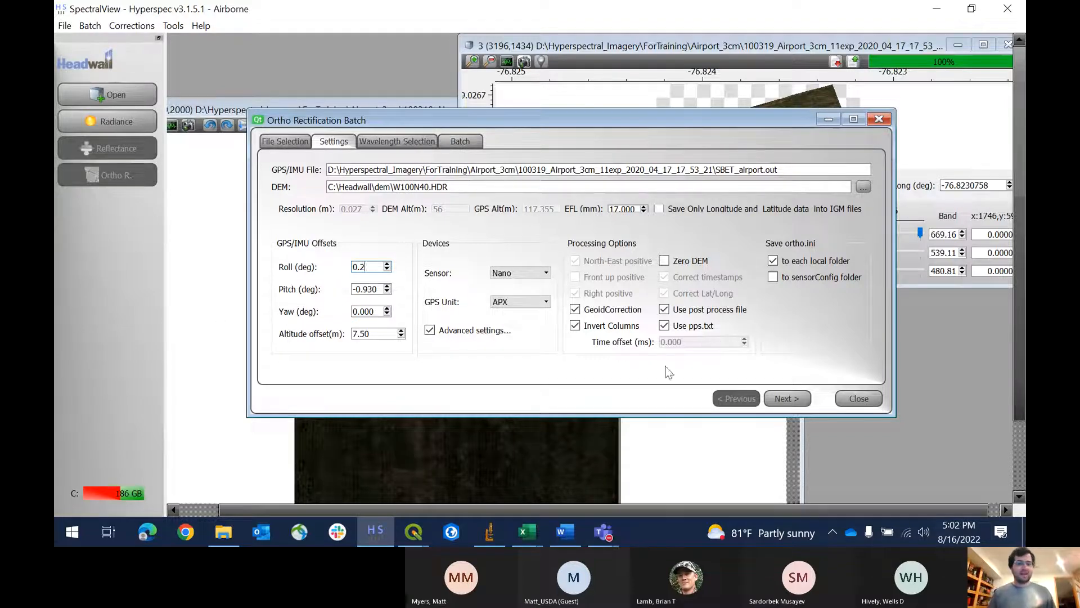
# Step: Recheck the wavelength selection and rerun the orthorectification batch with the new roll offset
pyautogui.click(405, 140)
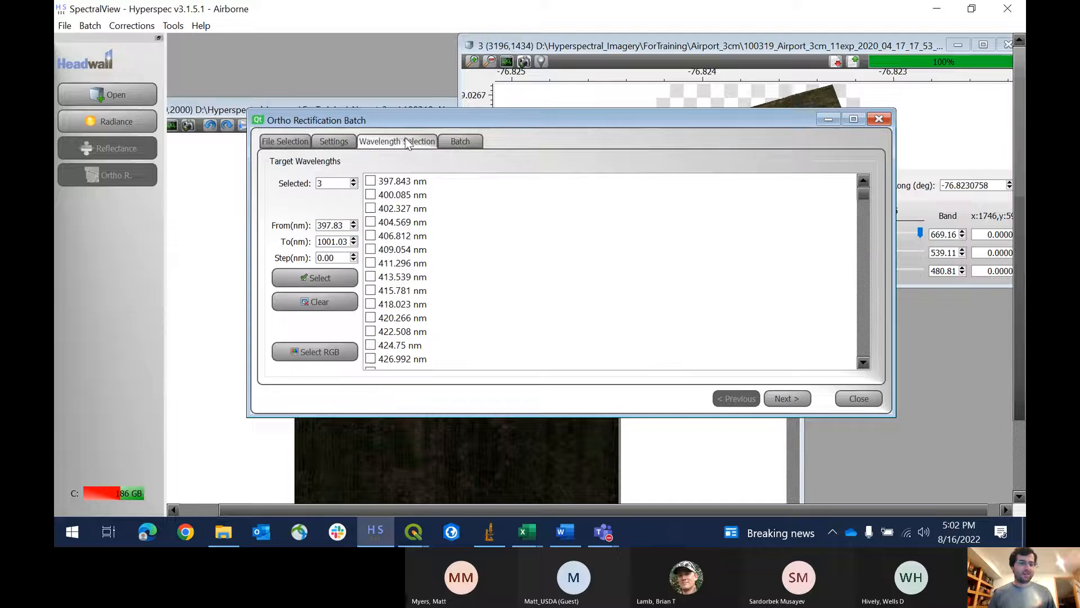
pyautogui.click(449, 142)
pyautogui.click(784, 218)
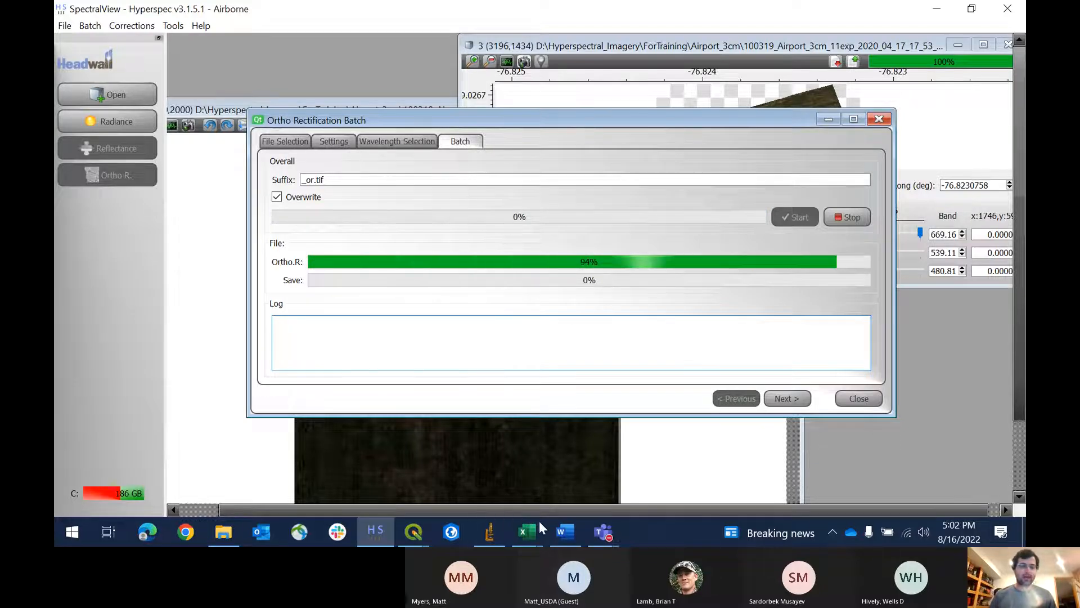
pyautogui.moveTo(544, 526)
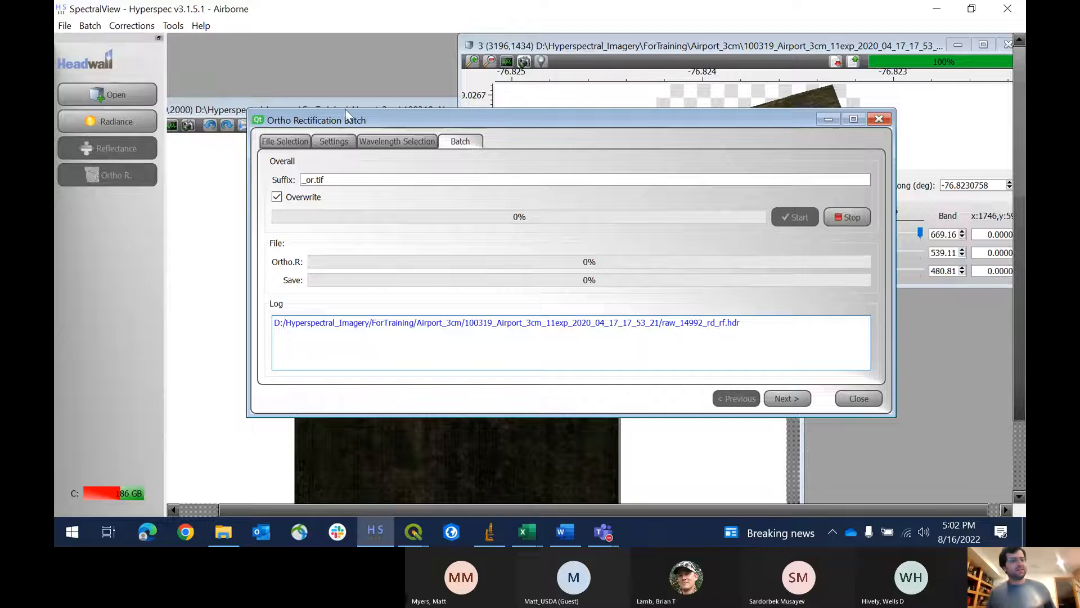
# Step: Review the batch's pitch and altitude offsets, its processing progress and the list of input files
pyautogui.click(303, 141)
pyautogui.click(334, 142)
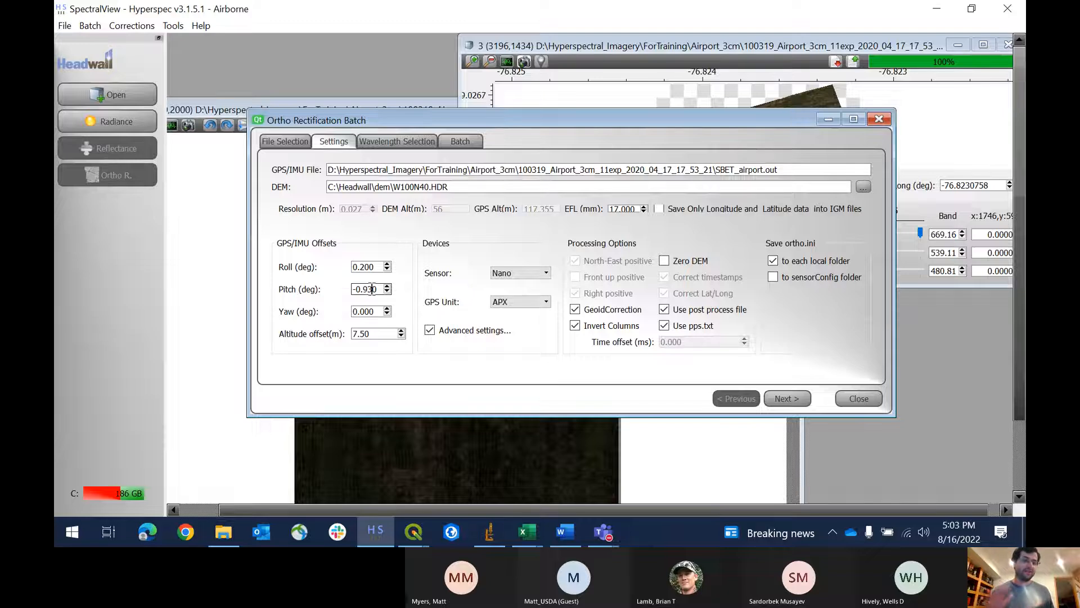
pyautogui.doubleClick(371, 333)
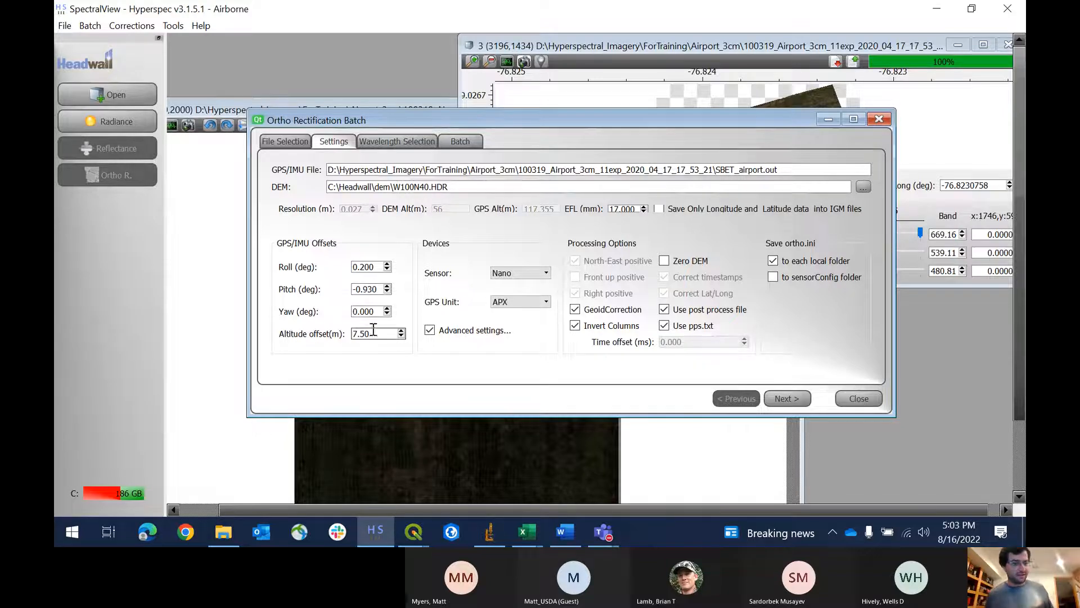
pyautogui.press('Left')
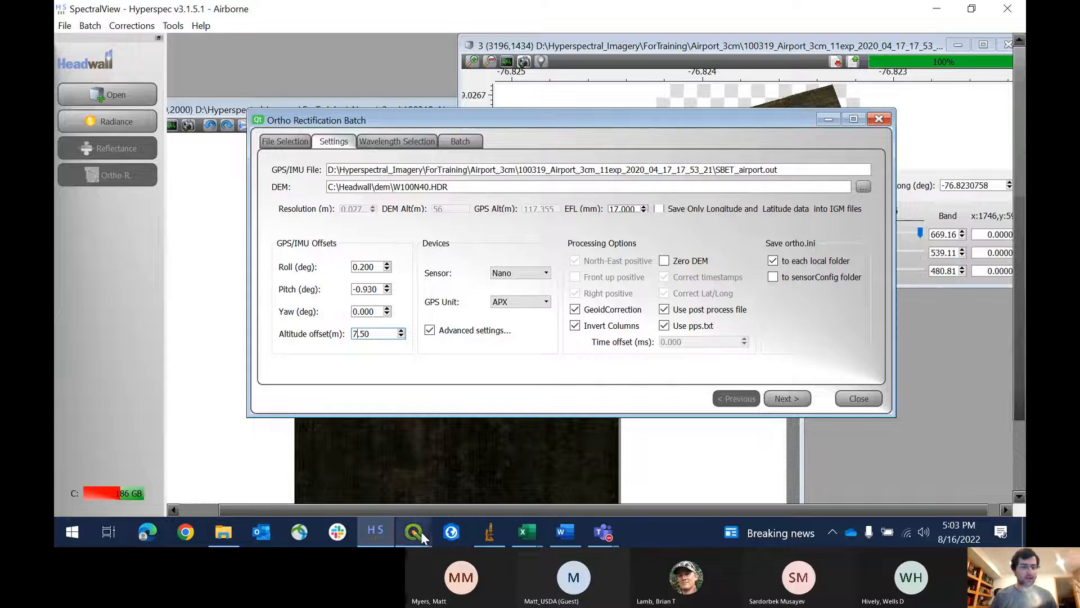
pyautogui.click(394, 144)
pyautogui.click(452, 142)
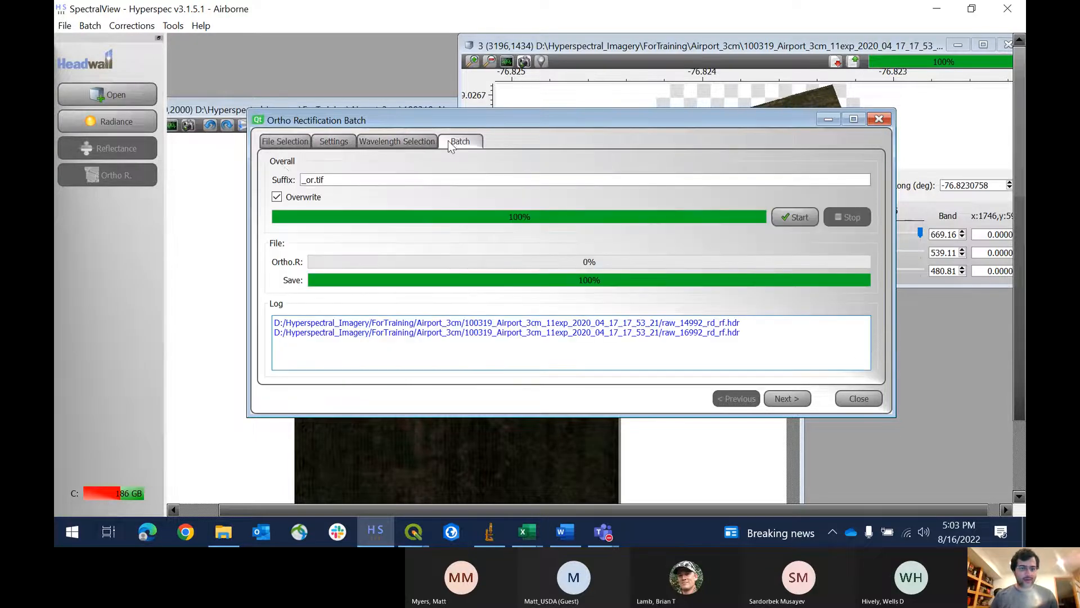
pyautogui.click(286, 140)
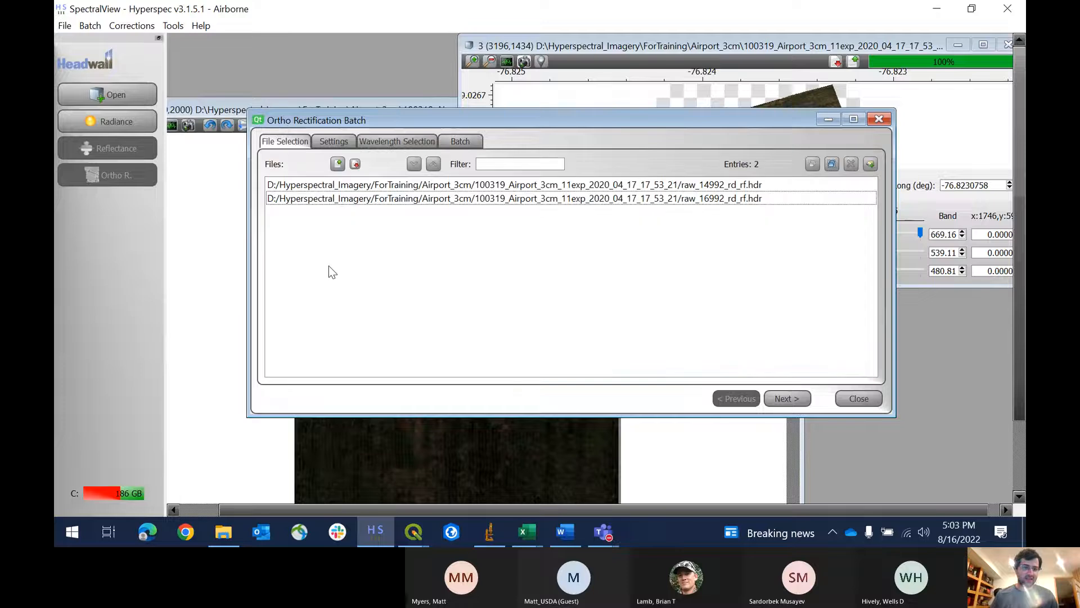
# Step: Close all open QGIS windows, saving the QGIS_Airport_3cm_Training project and overwriting the changed file on disk
pyautogui.rightClick(416, 532)
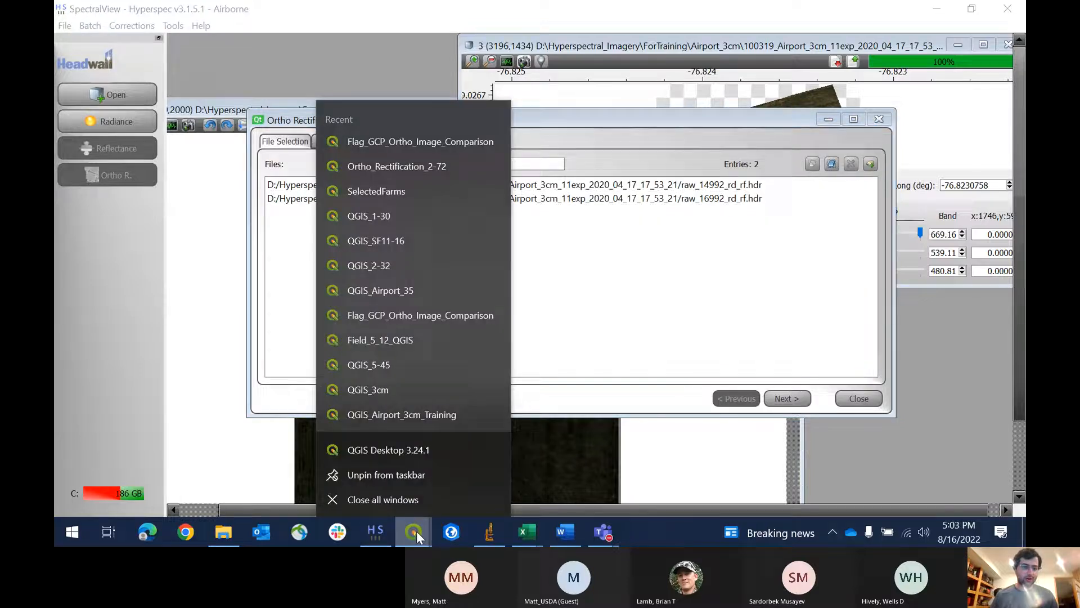
pyautogui.click(416, 531)
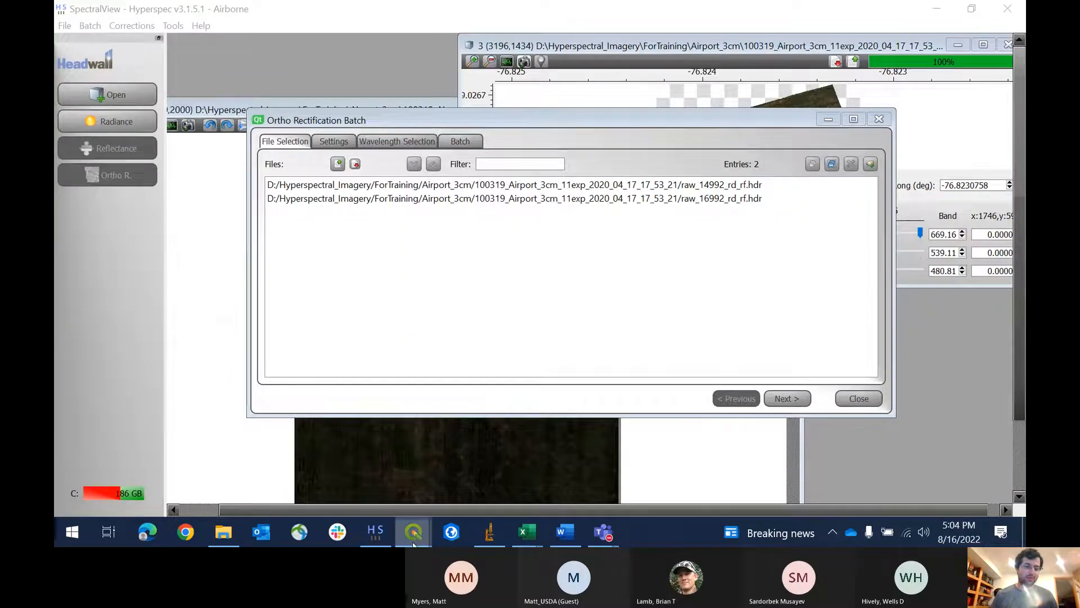
pyautogui.rightClick(413, 532)
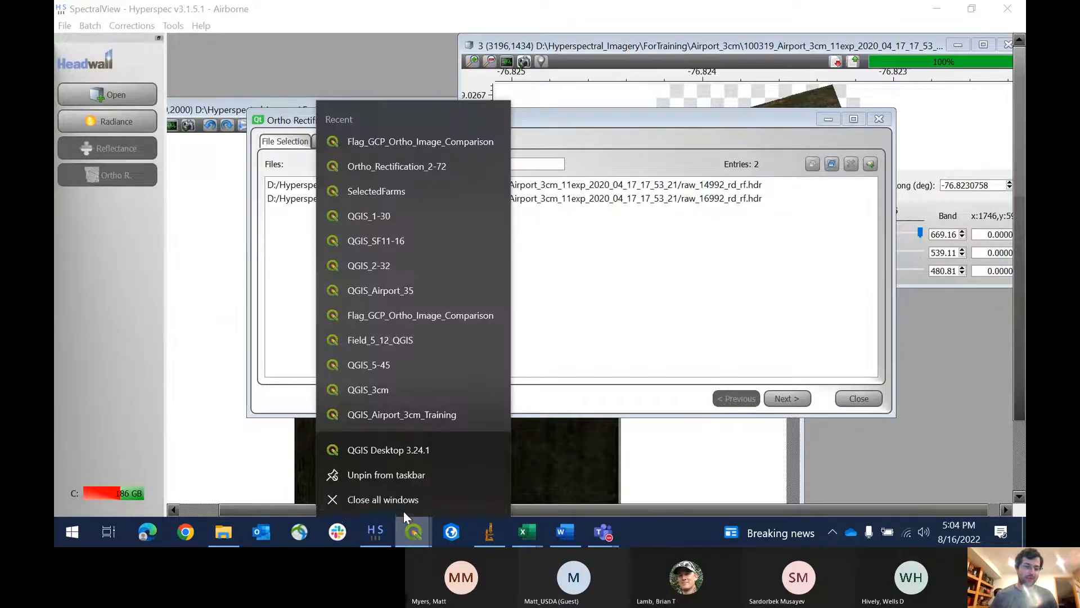
pyautogui.click(407, 496)
pyautogui.moveTo(414, 529)
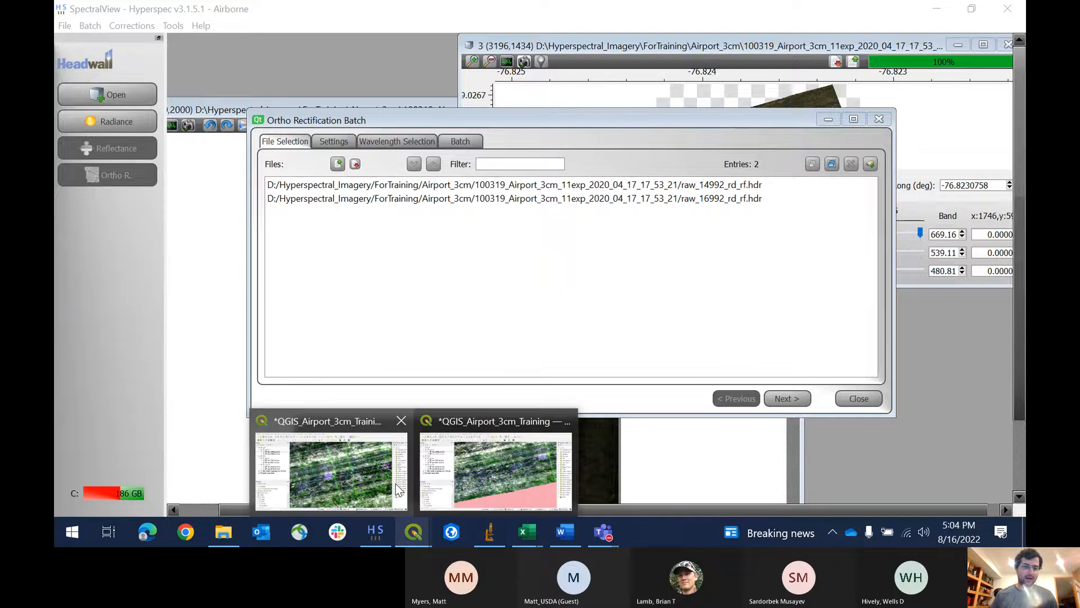
pyautogui.click(397, 488)
pyautogui.click(523, 288)
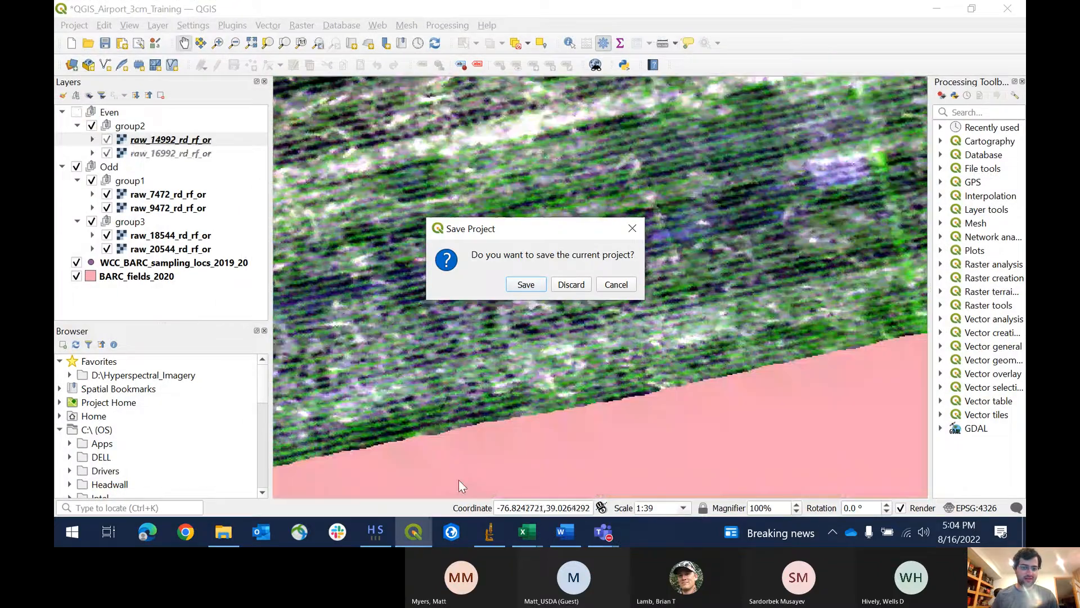
pyautogui.click(526, 287)
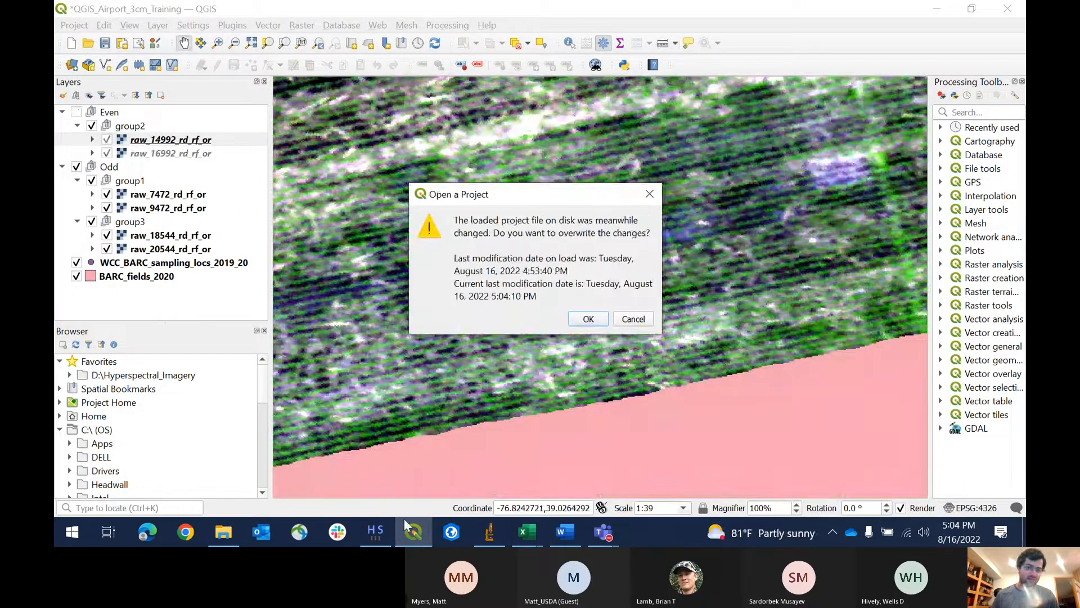
pyautogui.click(588, 319)
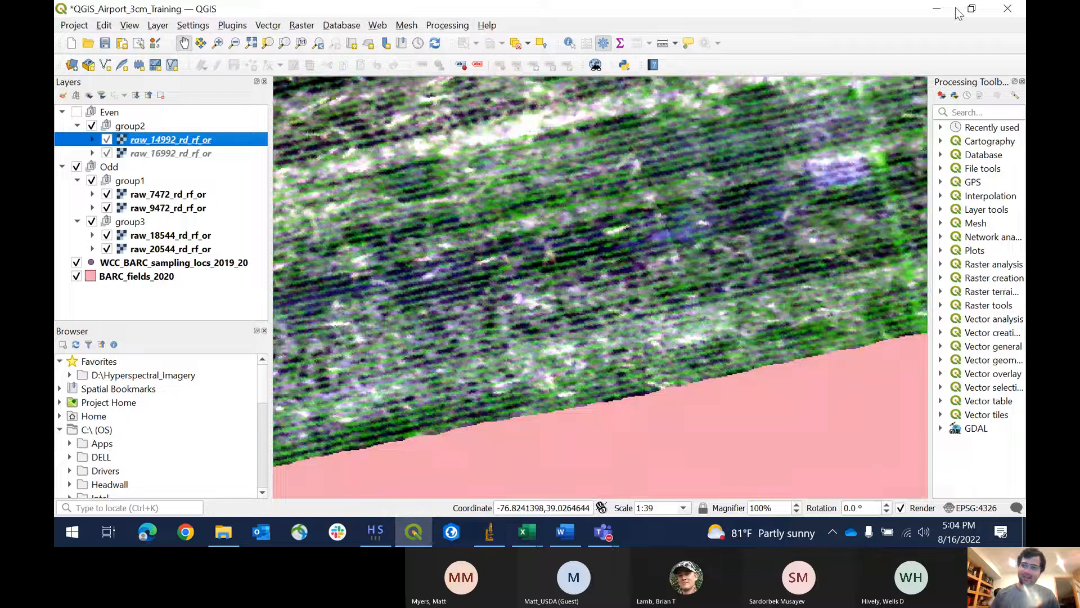
pyautogui.click(1007, 8)
pyautogui.click(523, 285)
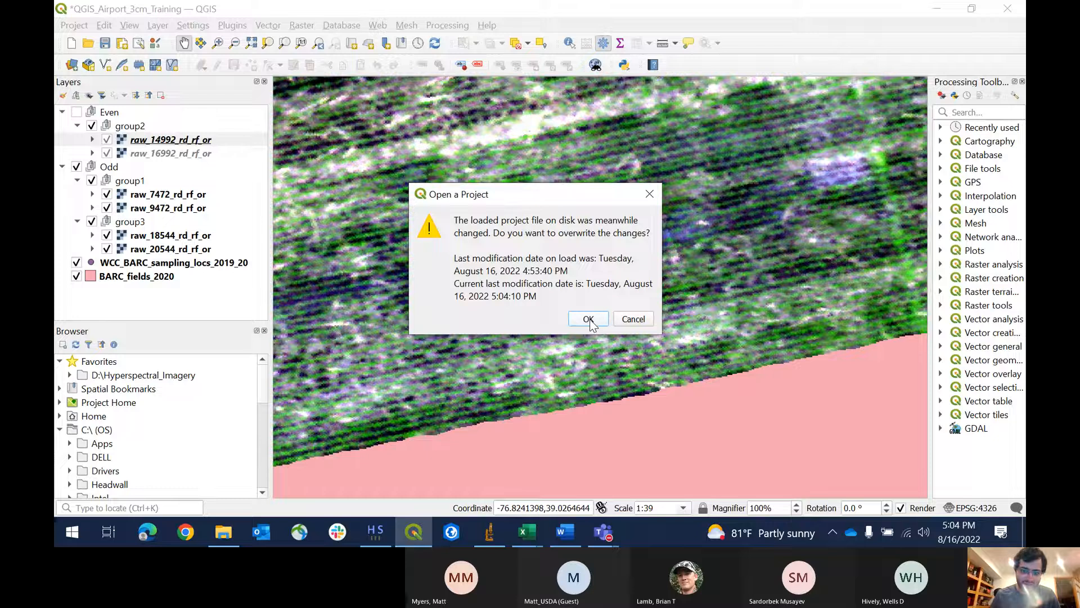
pyautogui.click(588, 318)
# Step: Reopen the QGIS_Airport_3cm_Training project, show the Even group, and examine its offset from the Odd lines at the bright square target
pyautogui.rightClick(403, 529)
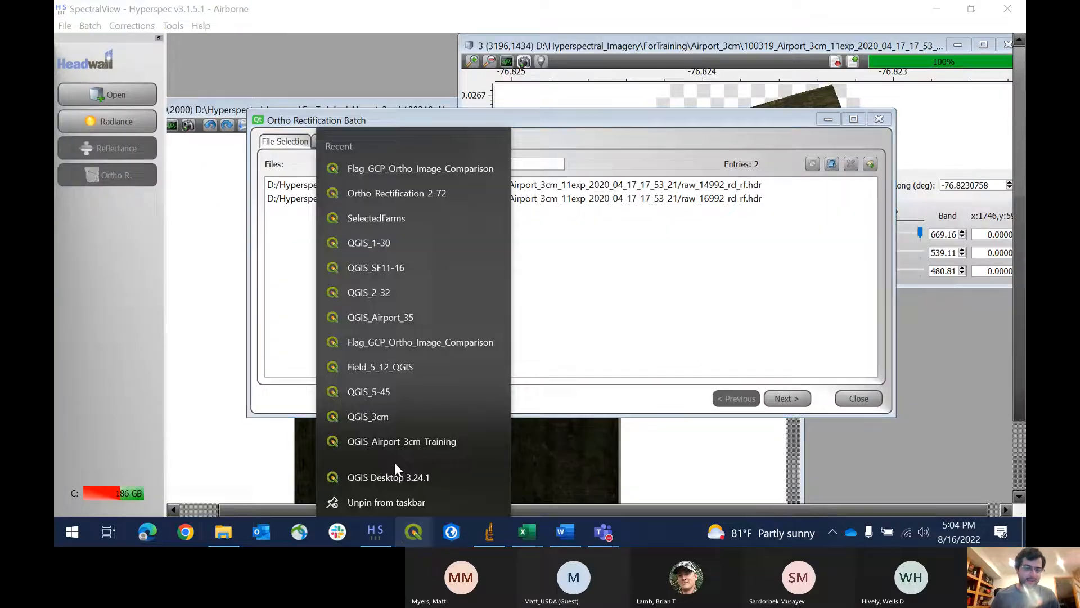
pyautogui.click(396, 440)
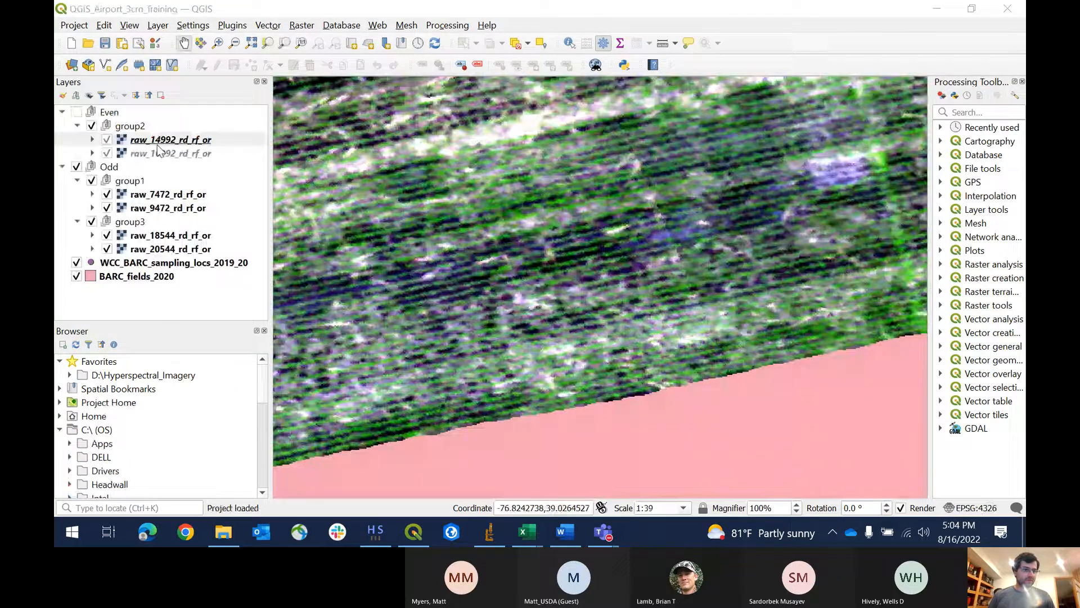
pyautogui.scroll(-1, 516, 247)
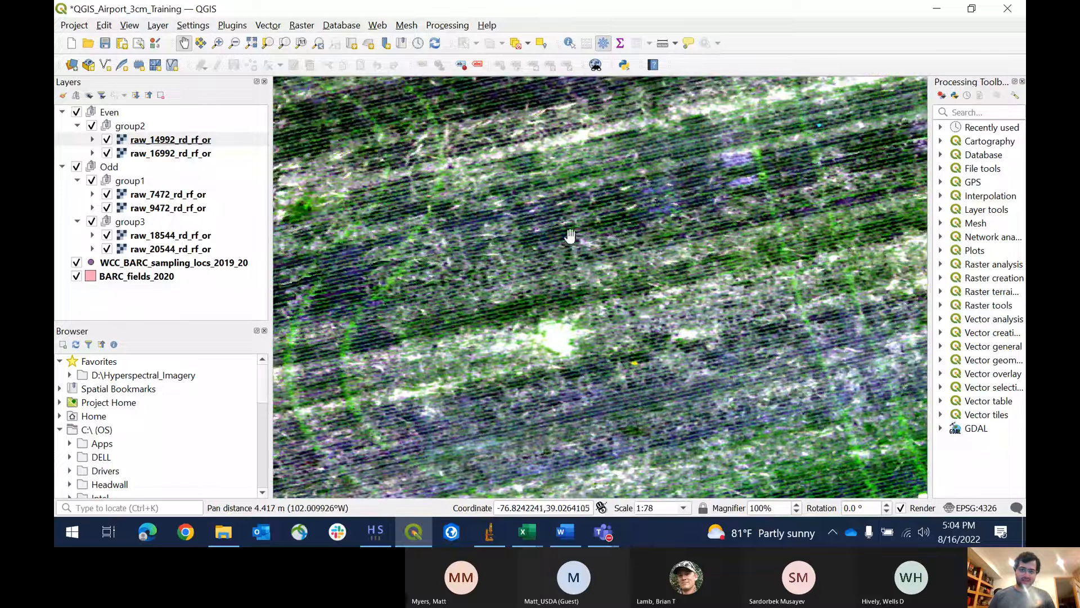
pyautogui.scroll(1, 645, 215)
pyautogui.moveTo(644, 215); pyautogui.dragTo(621, 261)
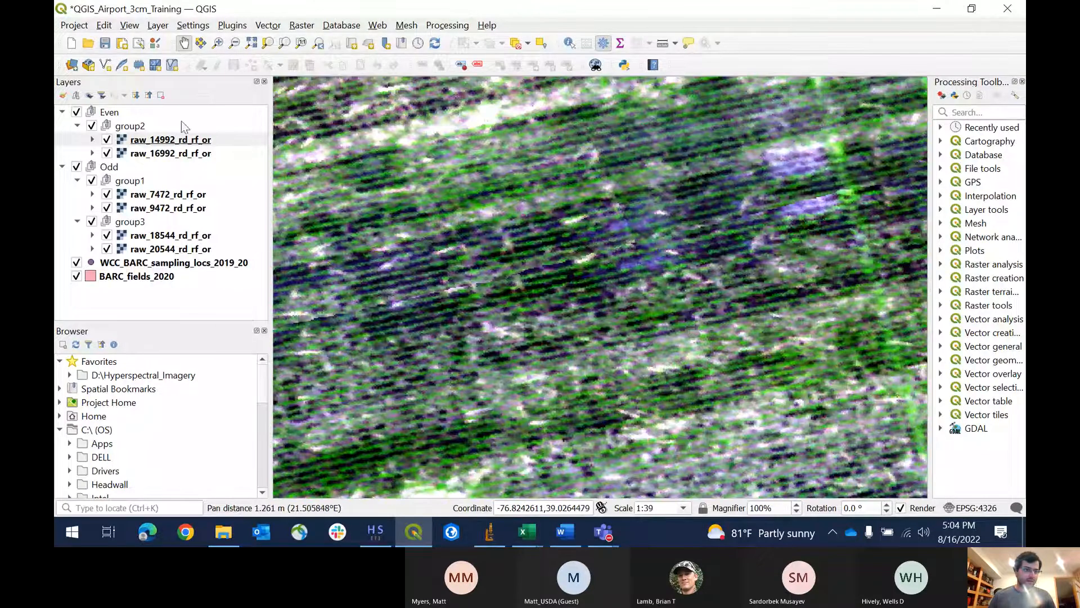
# Step: Toggle the visibility of group2 repeatedly to compare its alignment with the Odd lines at the bright target
pyautogui.click(91, 126)
pyautogui.click(92, 126)
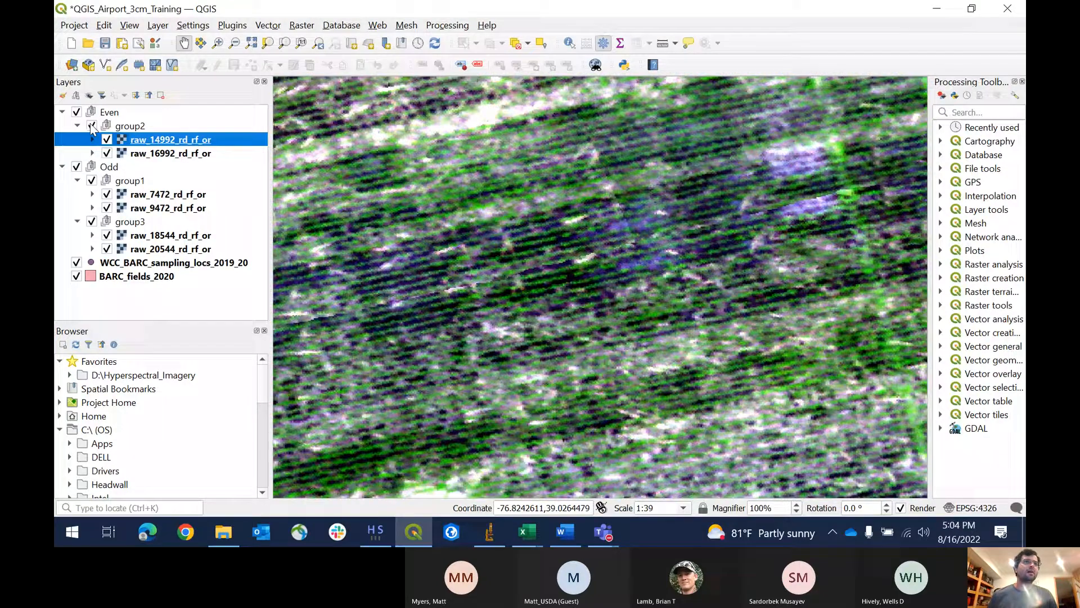
pyautogui.click(92, 126)
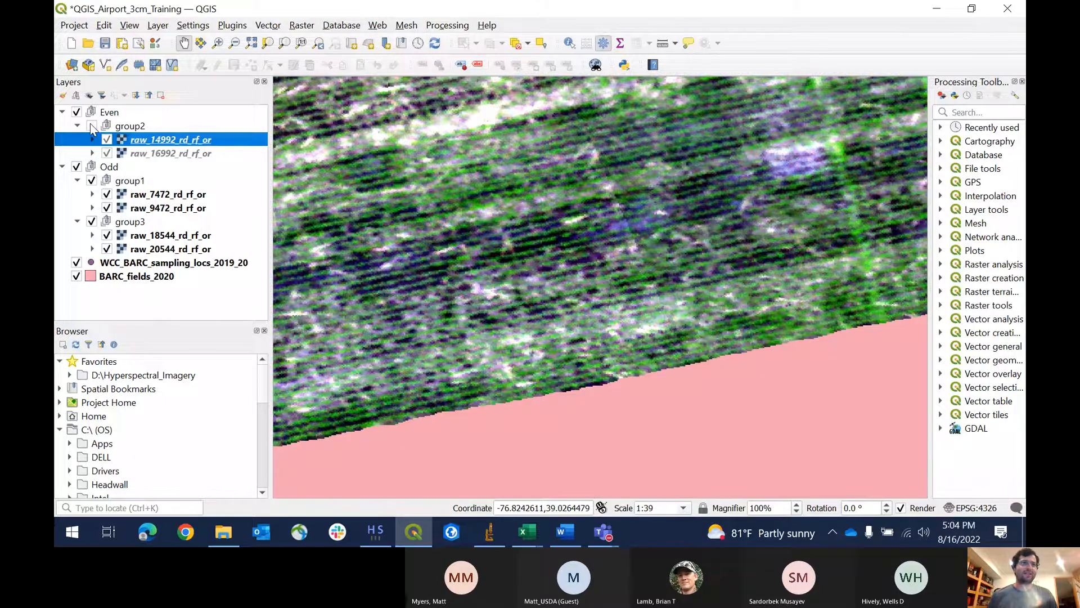
pyautogui.click(91, 126)
pyautogui.click(92, 126)
pyautogui.click(92, 126)
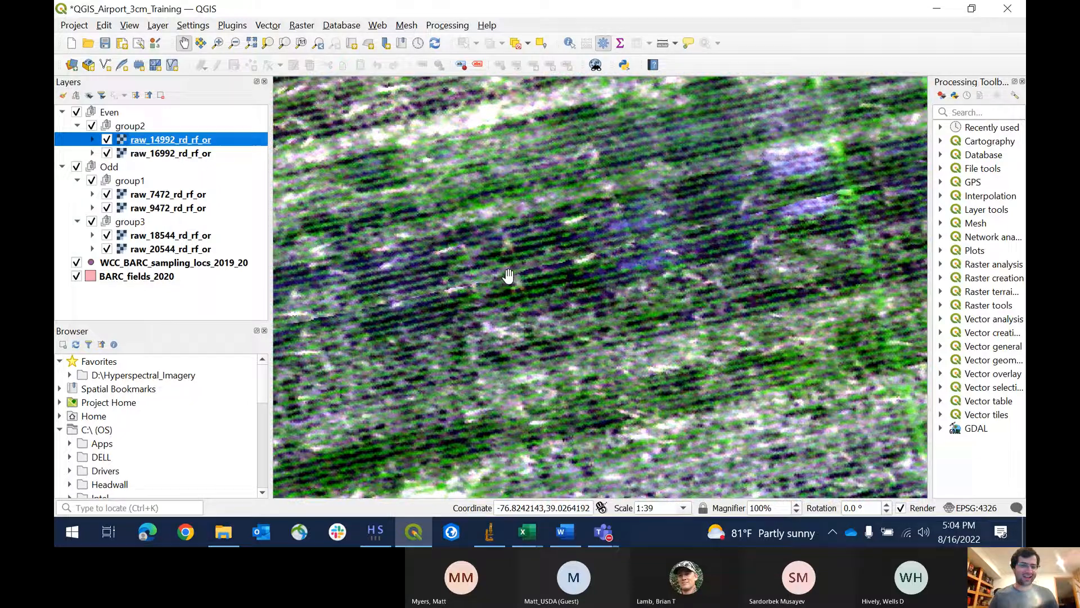
pyautogui.moveTo(508, 276); pyautogui.dragTo(536, 289)
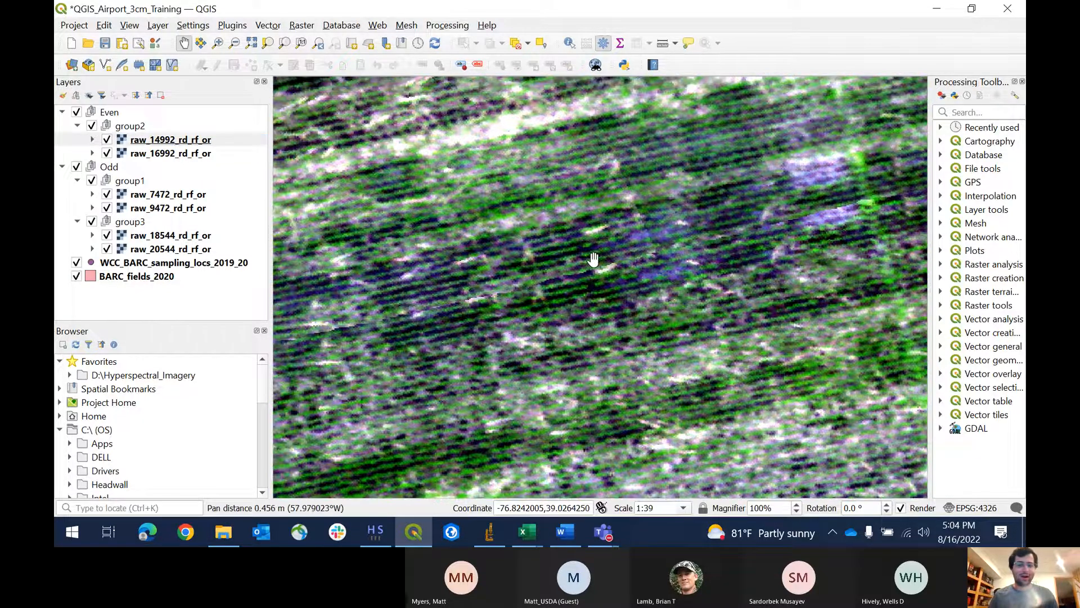
pyautogui.click(1007, 8)
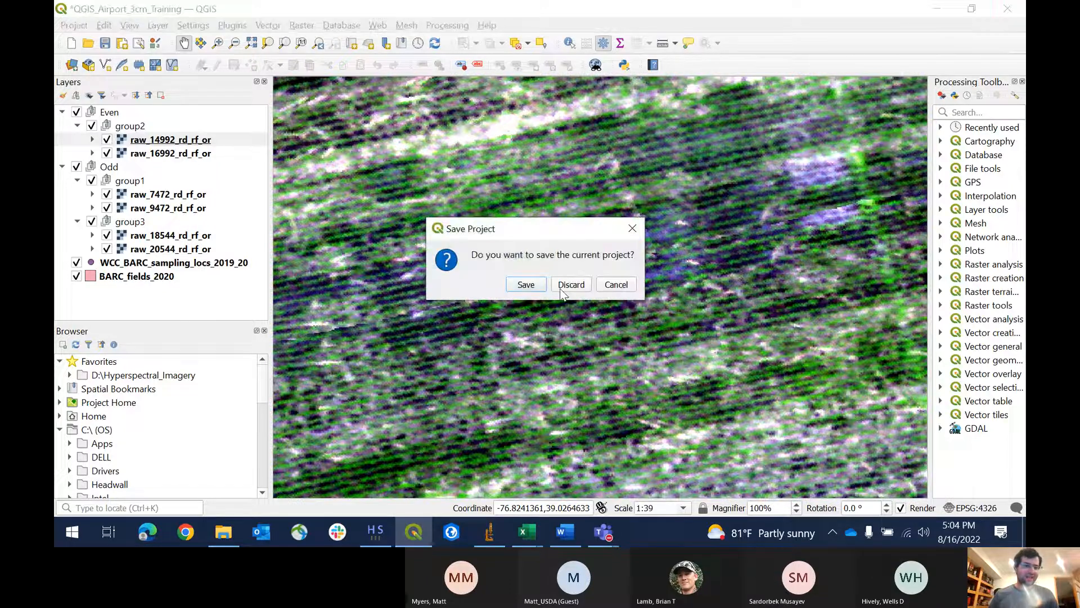
pyautogui.click(600, 285)
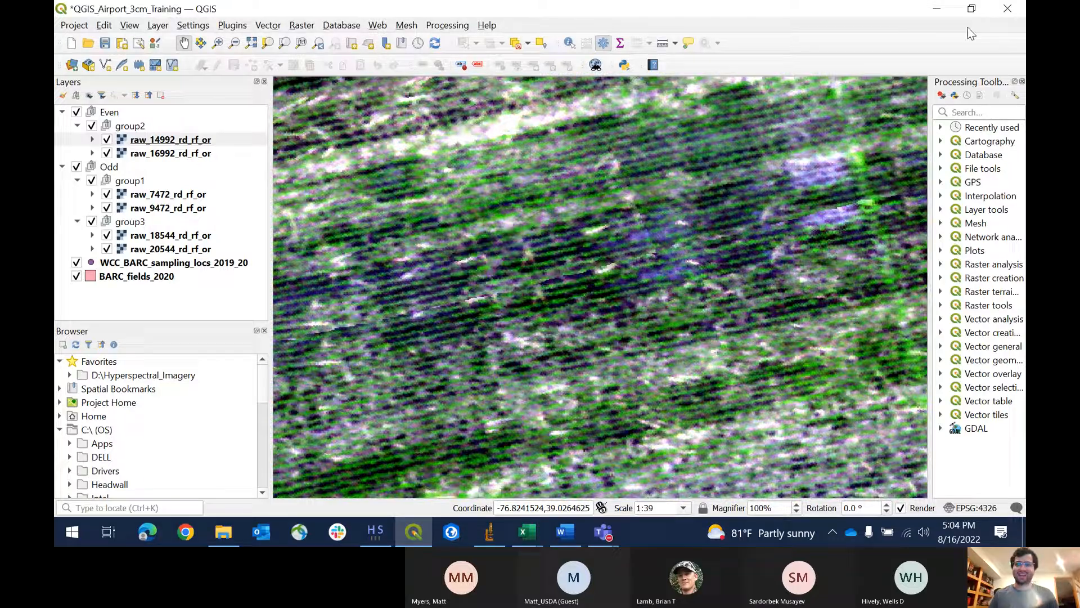
pyautogui.click(997, 6)
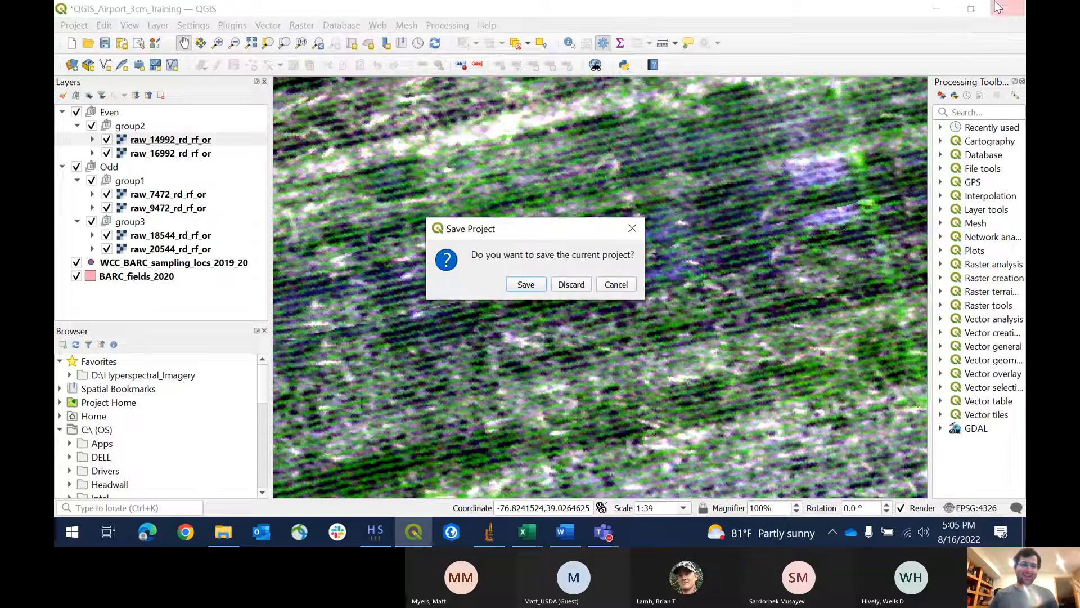
pyautogui.click(602, 283)
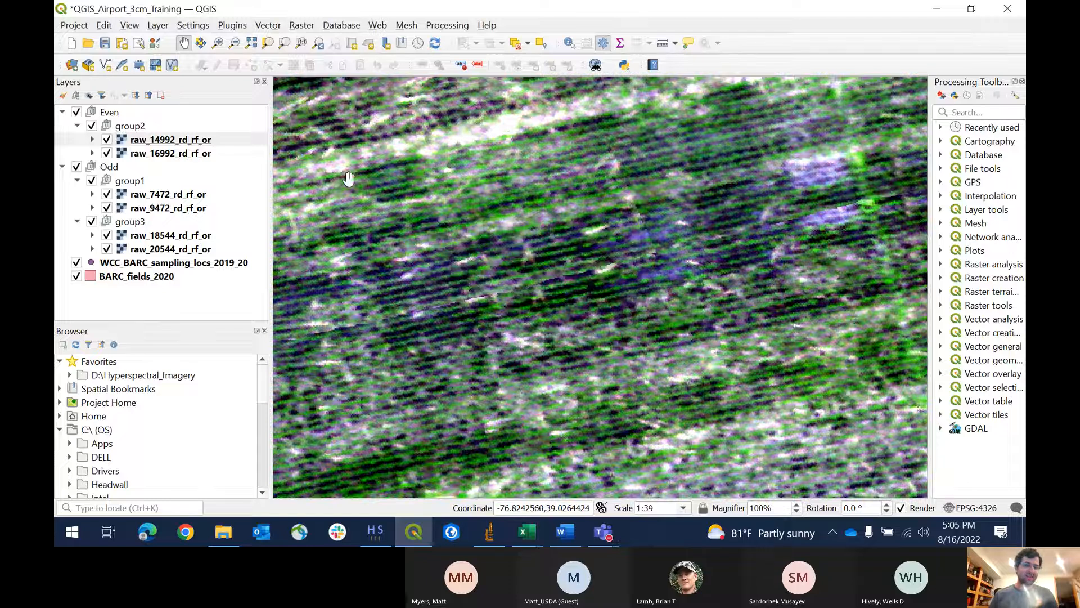
# Step: Check the overlapping flight lines across the wider field, and close QGIS, saving the project
pyautogui.scroll(-2, 460, 169)
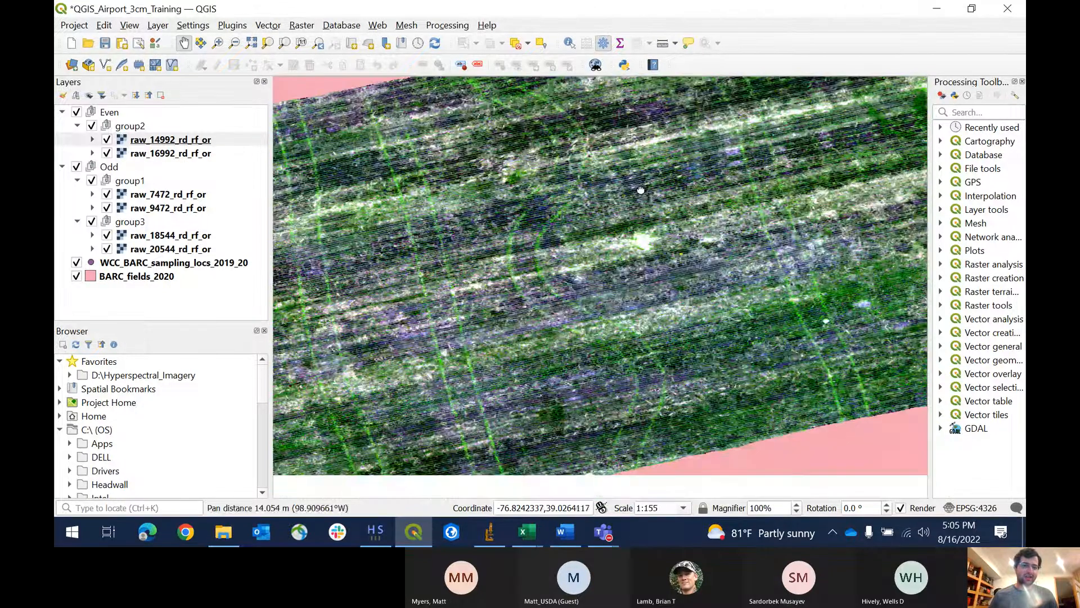
pyautogui.moveTo(548, 215); pyautogui.dragTo(508, 105)
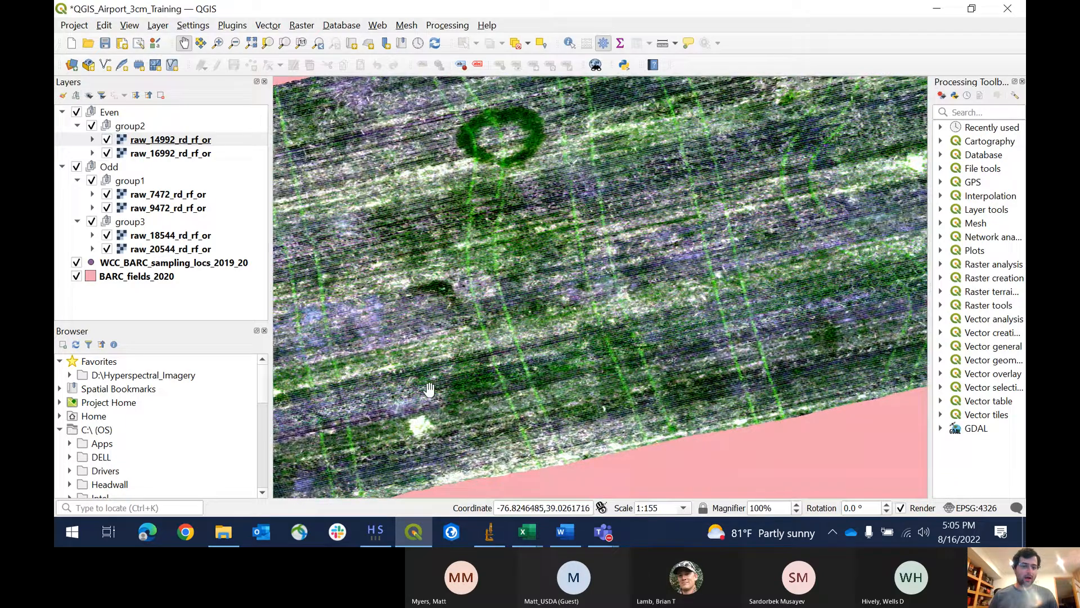
pyautogui.scroll(-1, 439, 369)
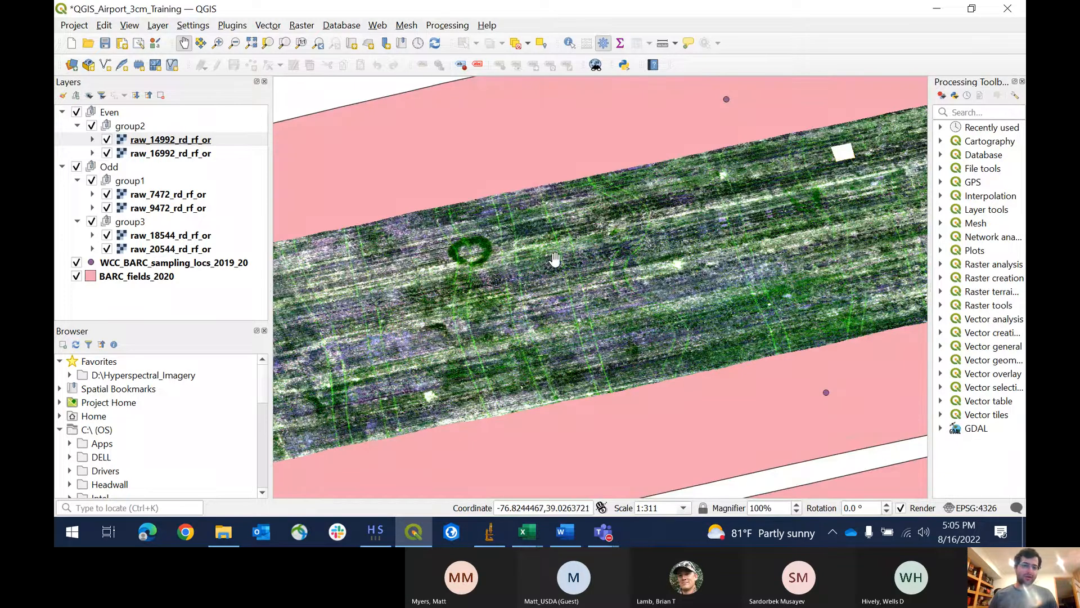
pyautogui.moveTo(491, 260); pyautogui.dragTo(611, 248)
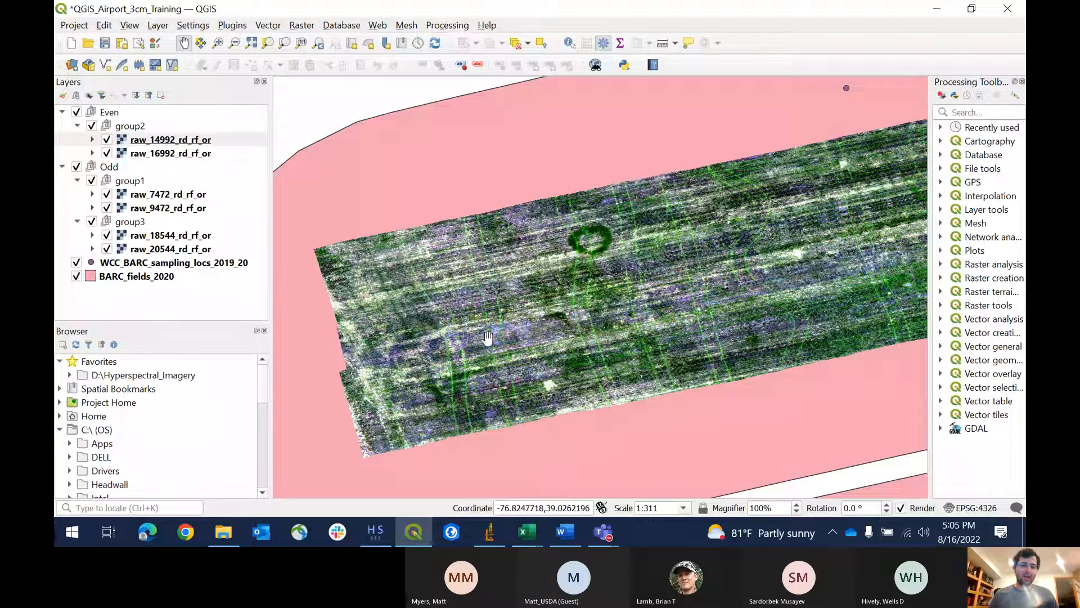
pyautogui.moveTo(510, 318); pyautogui.dragTo(430, 304)
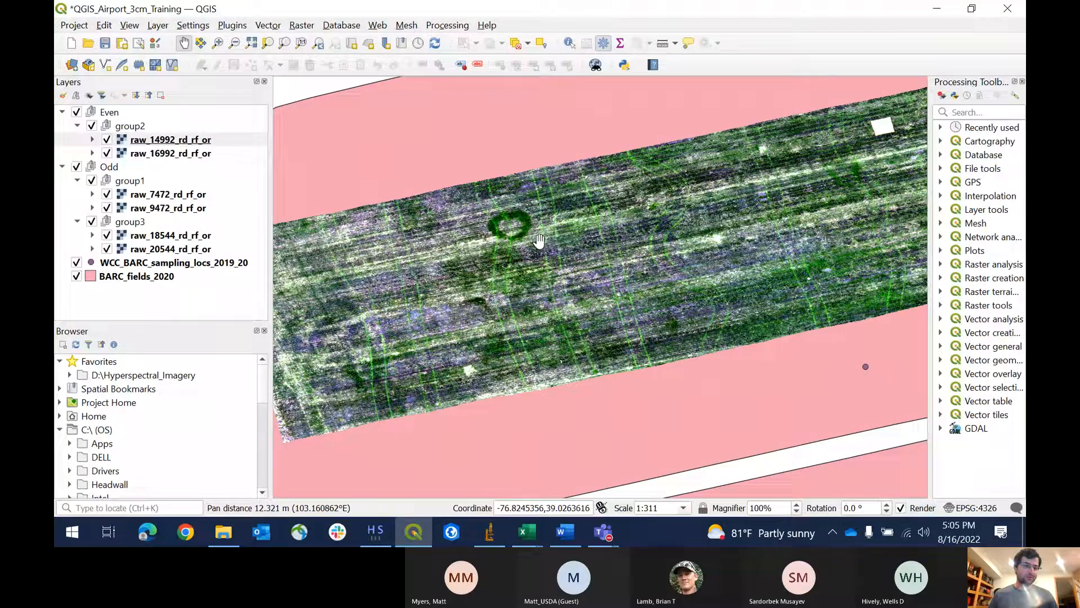
pyautogui.click(995, 12)
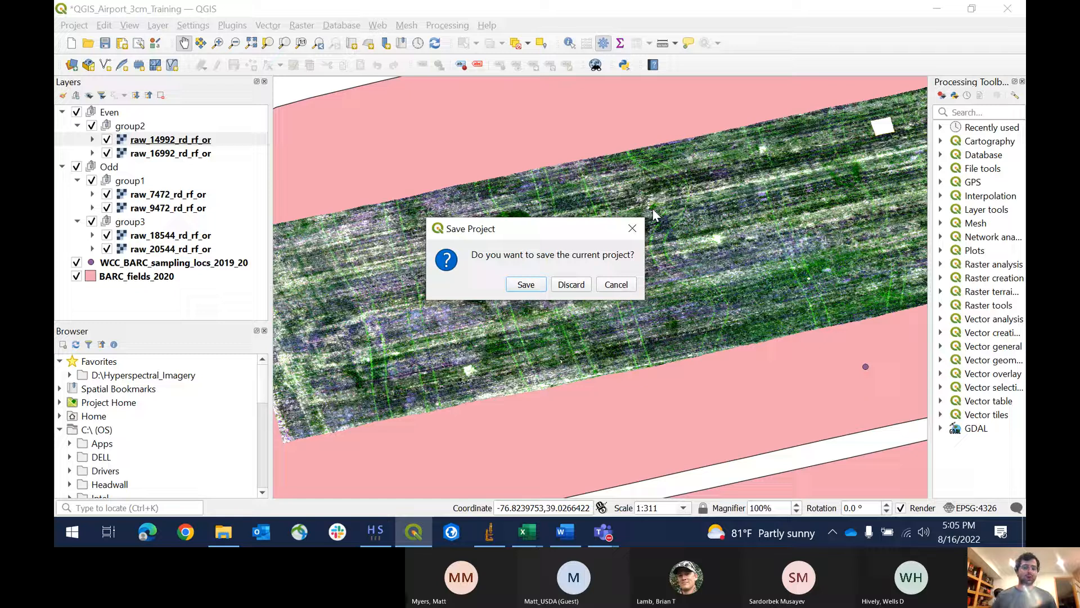
pyautogui.click(524, 285)
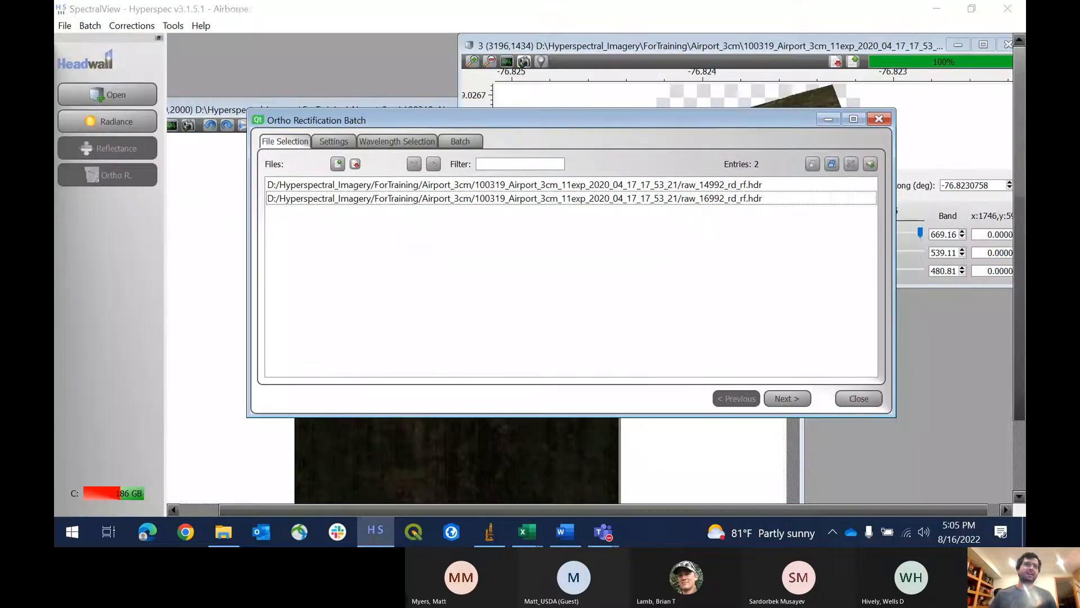
# Step: Switch to the Book2 workbook in Excel, maximize it, and review the altitude, pitch and roll offsets of the three groups
pyautogui.moveTo(484, 0); pyautogui.dragTo(475, 23)
pyautogui.scroll(3, 474, 21)
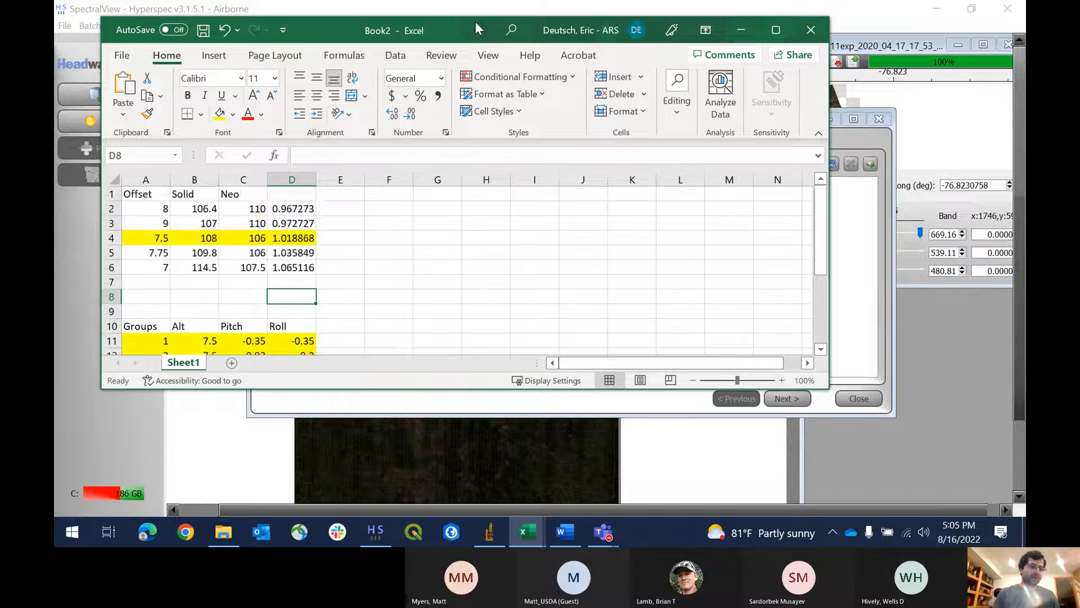
pyautogui.scroll(-4, 475, 21)
pyautogui.click(773, 31)
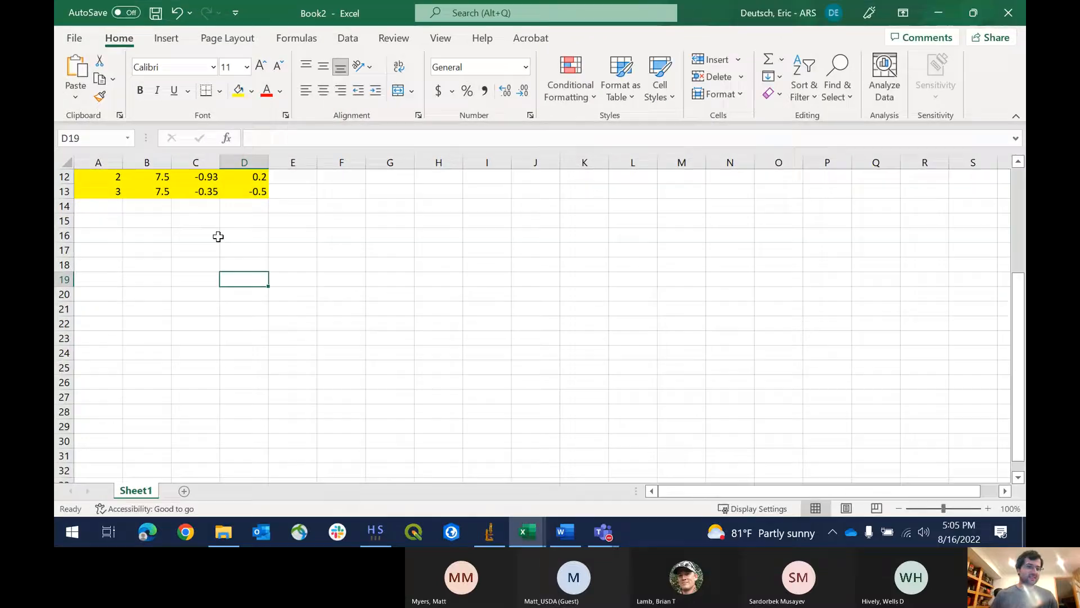
pyautogui.scroll(3, 217, 234)
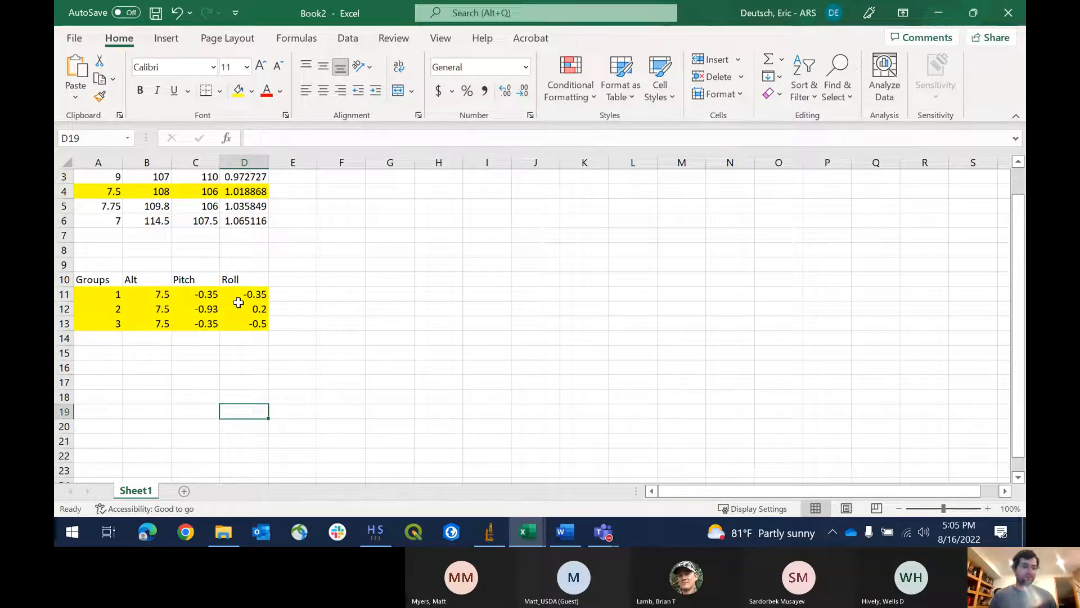
# Step: Switch to the Fields_Completion_Status.xlsx workbook and show the Groups offset table on the 2-72 sheet
pyautogui.moveTo(376, 533)
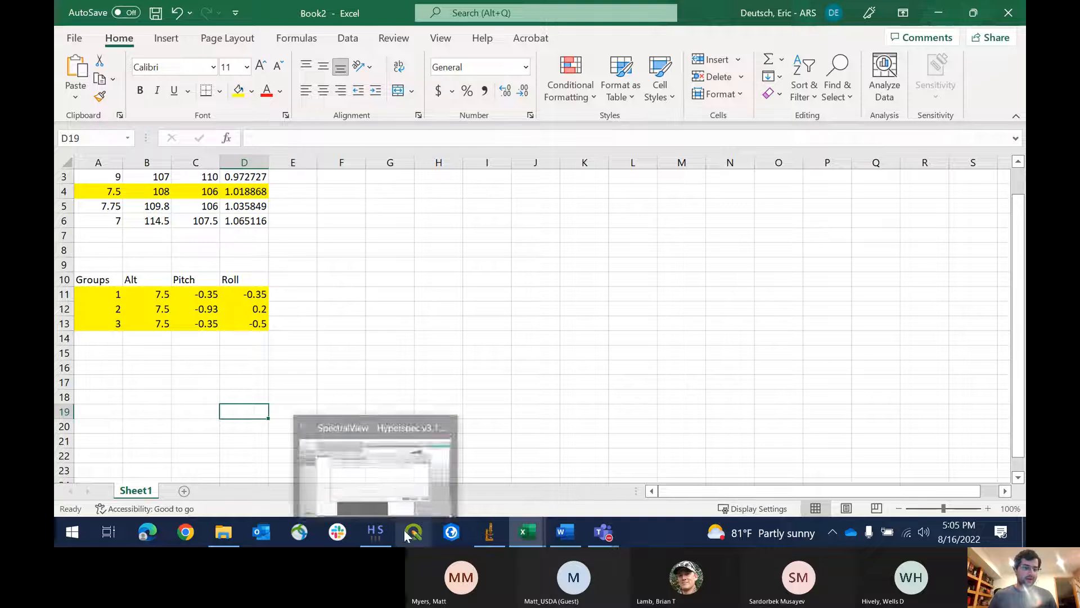
pyautogui.rightClick(413, 532)
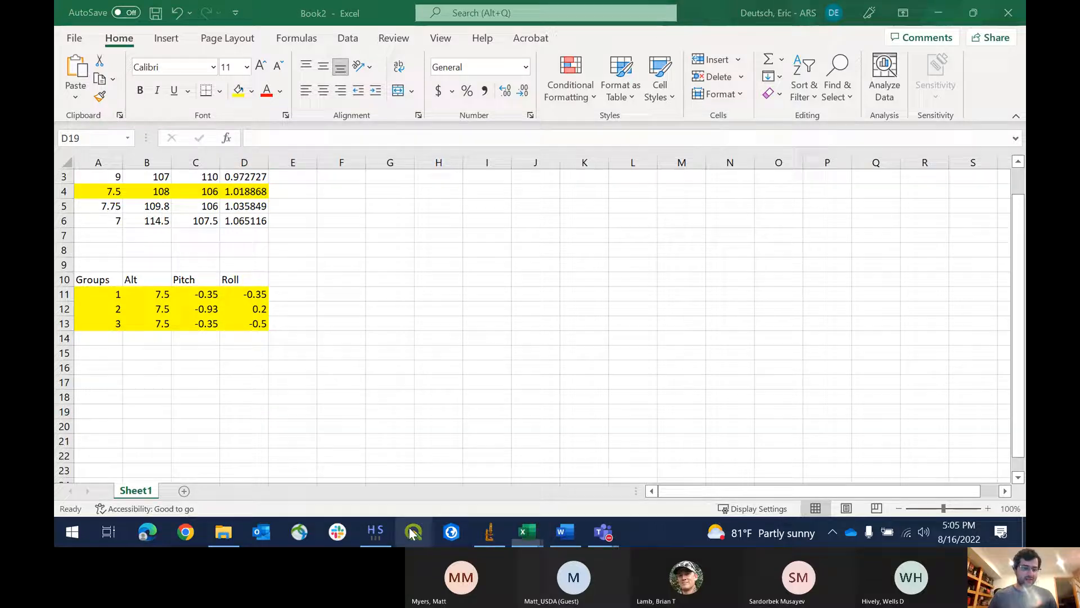
pyautogui.click(521, 532)
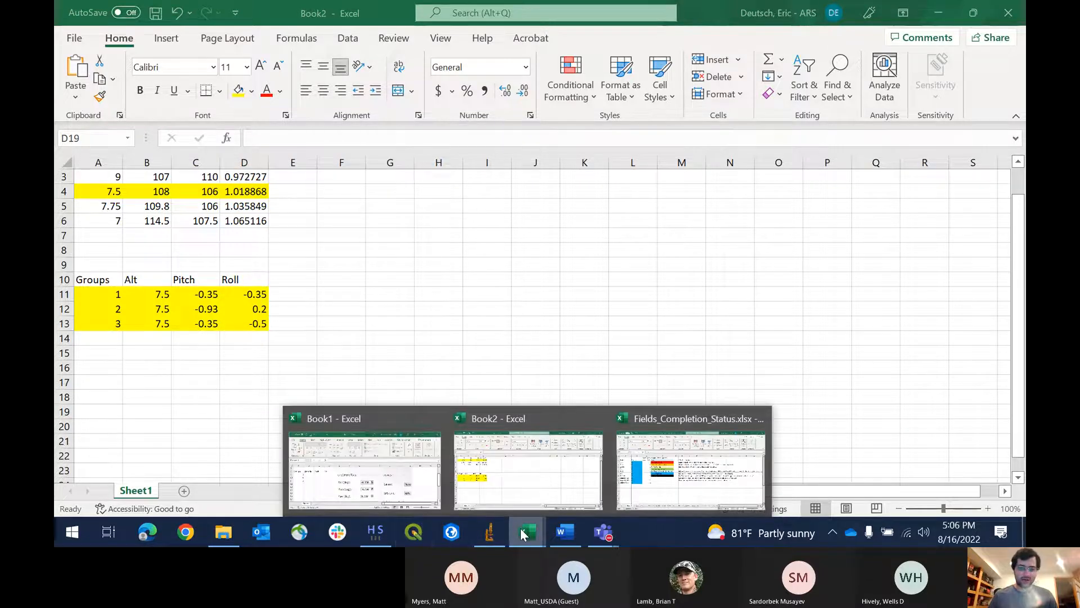
pyautogui.click(636, 471)
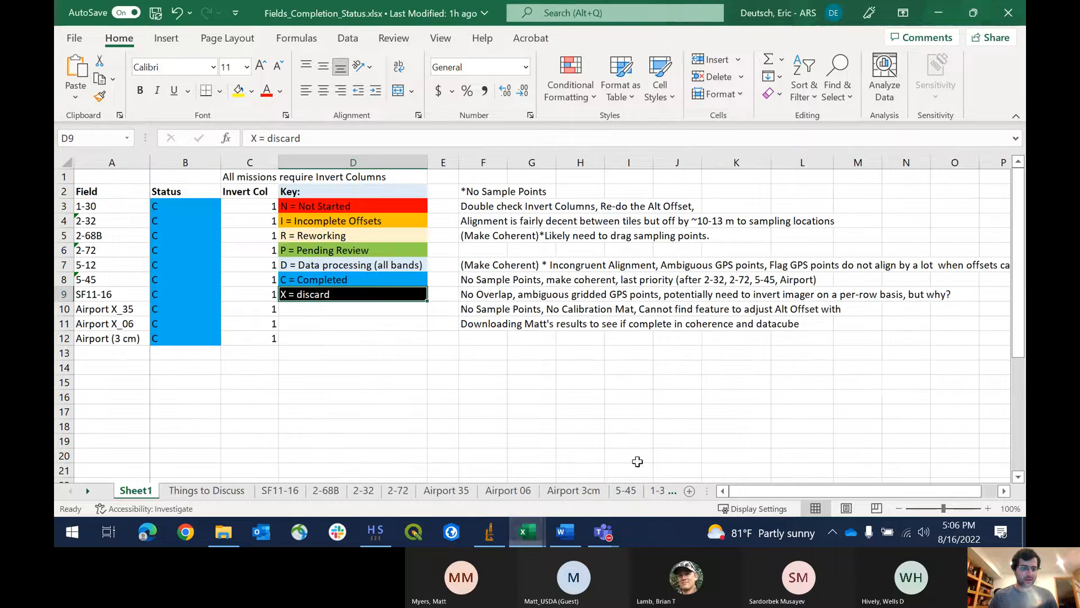
pyautogui.click(395, 491)
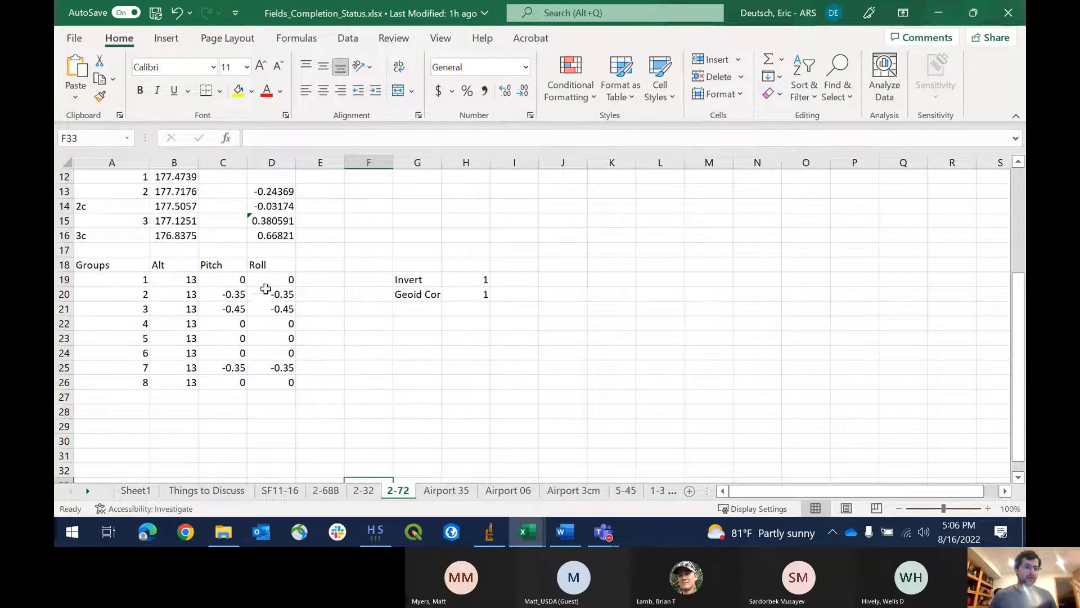
pyautogui.scroll(-1, 270, 295)
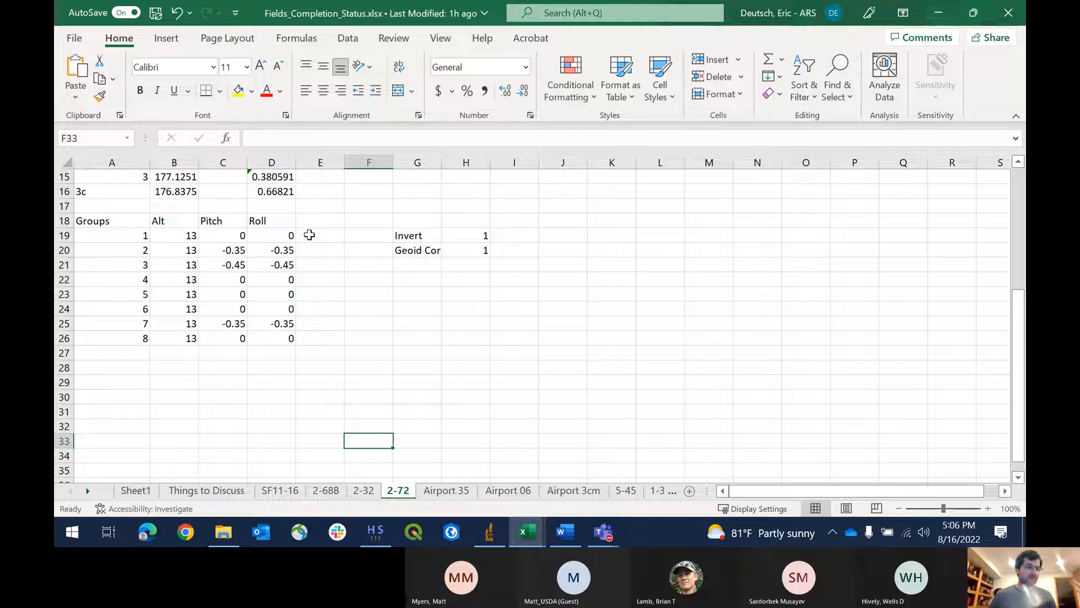
# Step: Enter 1 in column E beside groups 1, 4, 5, 6 and 8, which have zero pitch and roll offsets
pyautogui.click(115, 235)
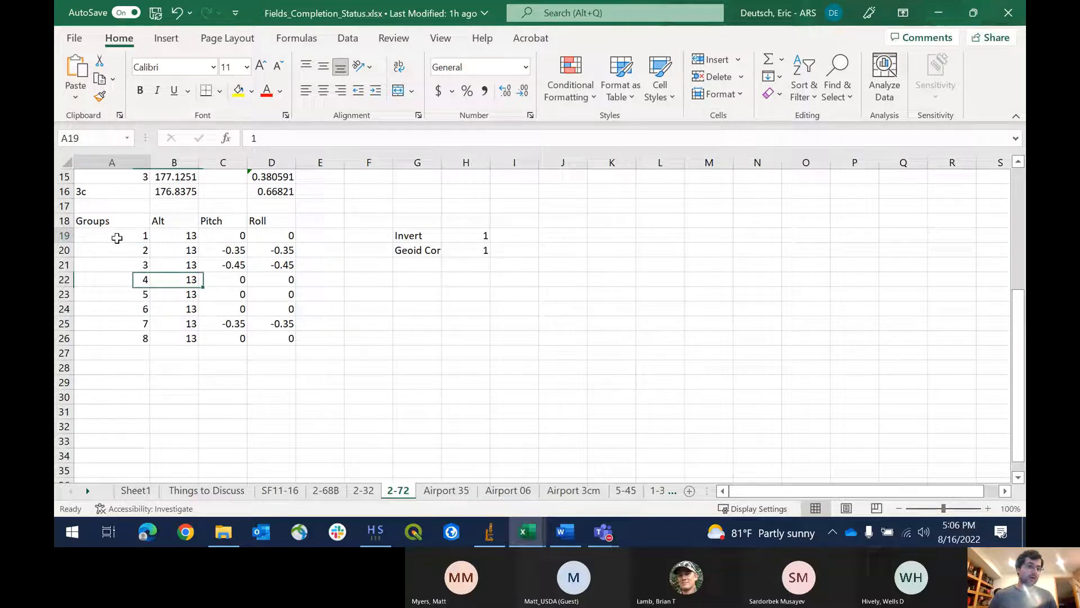
pyautogui.click(316, 237)
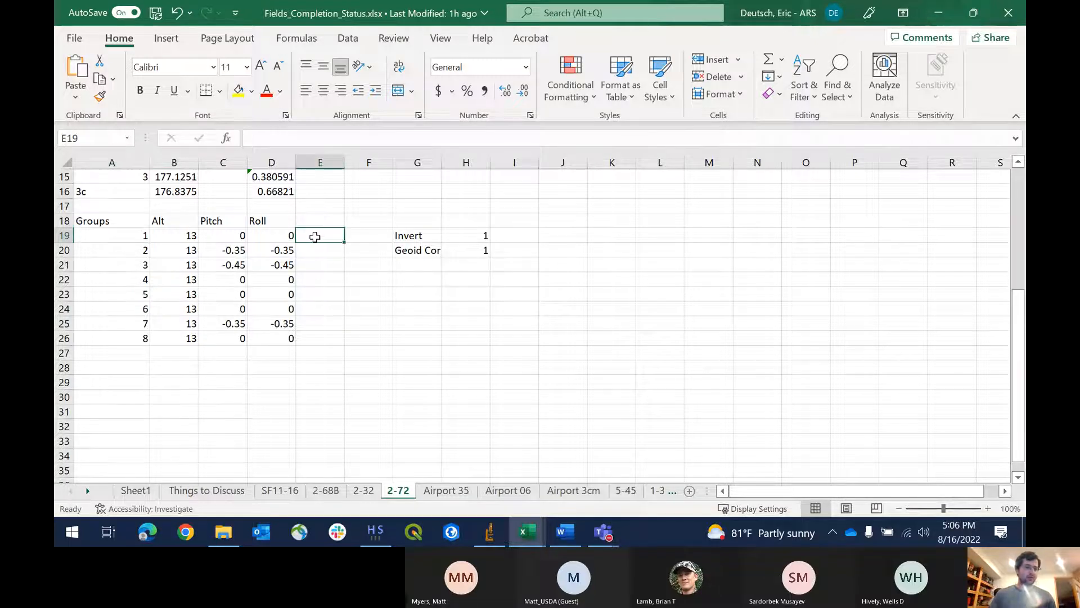
pyautogui.write('1')
pyautogui.press('Return')
pyautogui.press('Return')
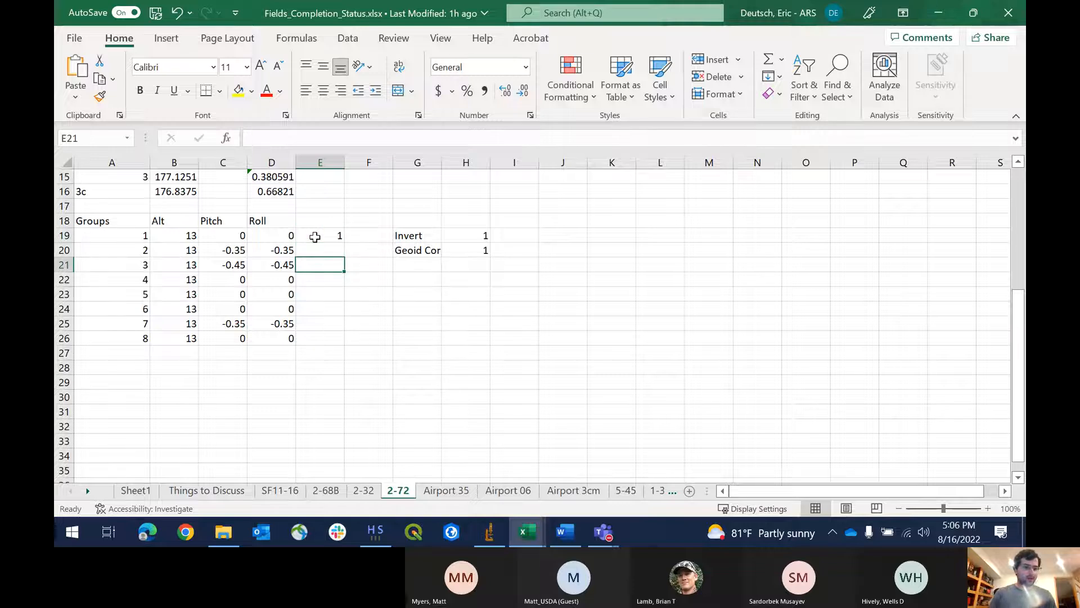
pyautogui.press('Return')
pyautogui.write('1')
pyautogui.press('Return')
pyautogui.write('1')
pyautogui.press('Return')
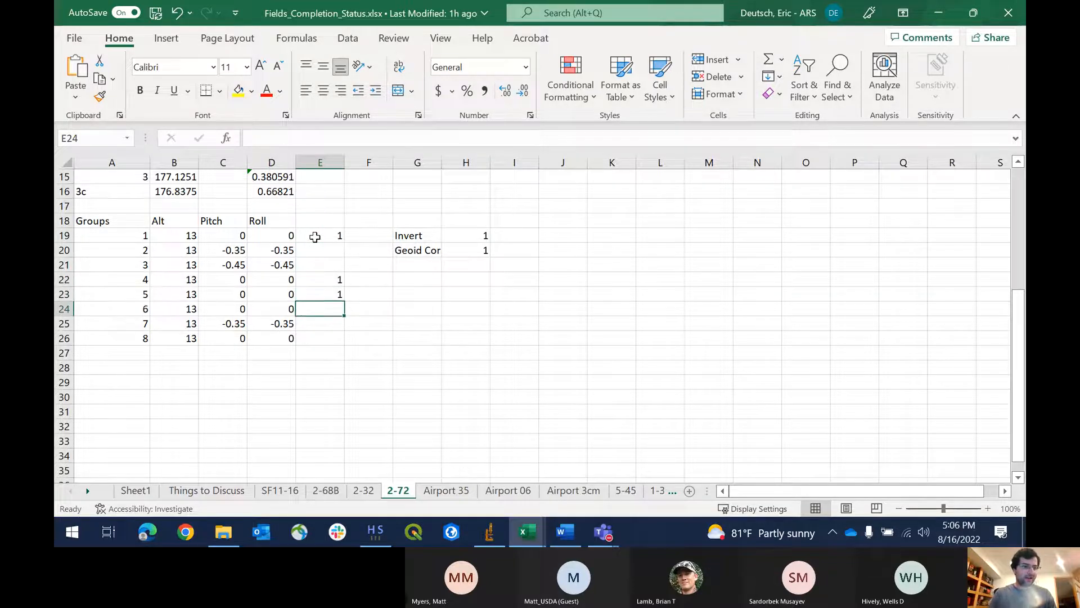
pyautogui.write('1')
pyautogui.press('Return')
pyautogui.press('Return')
pyautogui.write('1')
pyautogui.press('Tab')
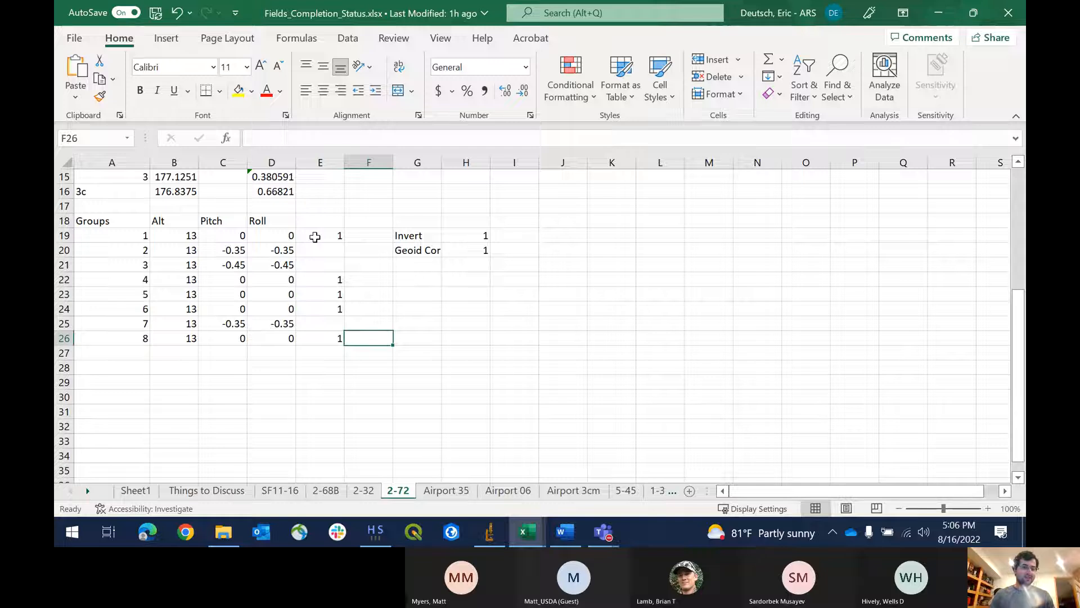
# Step: Enter 2 in column E beside groups 2 and 7, which share the -0.35 pitch and roll offsets
pyautogui.press('Left')
pyautogui.press('Up')
pyautogui.press('Up')
pyautogui.press('Up')
pyautogui.press('Up')
pyautogui.press('Up')
pyautogui.press('Up')
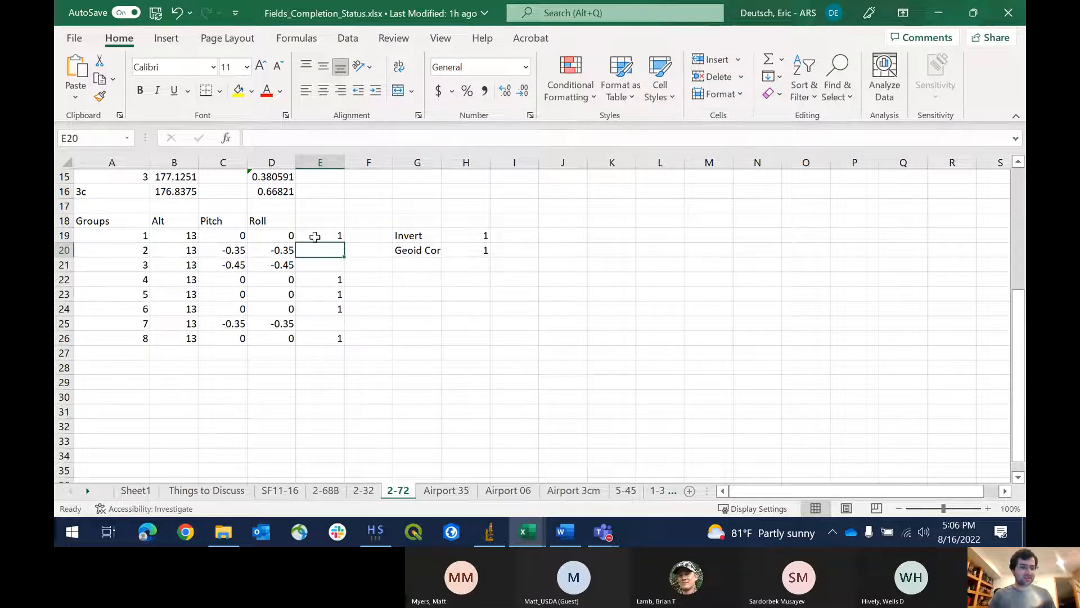
pyautogui.write('2')
pyautogui.press('Return')
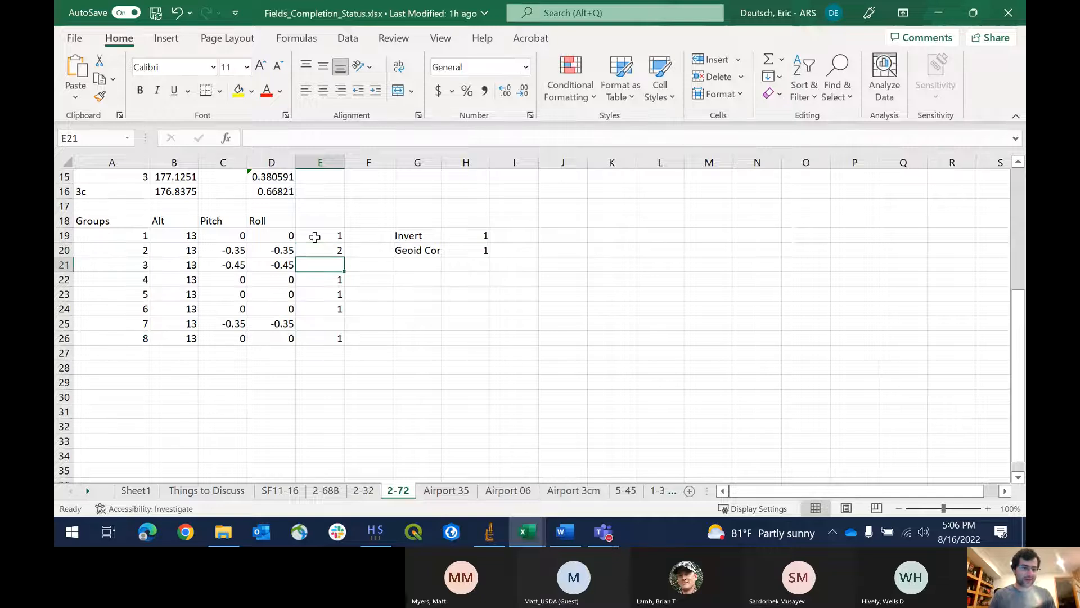
pyautogui.press('Down')
pyautogui.press('Down')
pyautogui.press('Down')
pyautogui.press('Down')
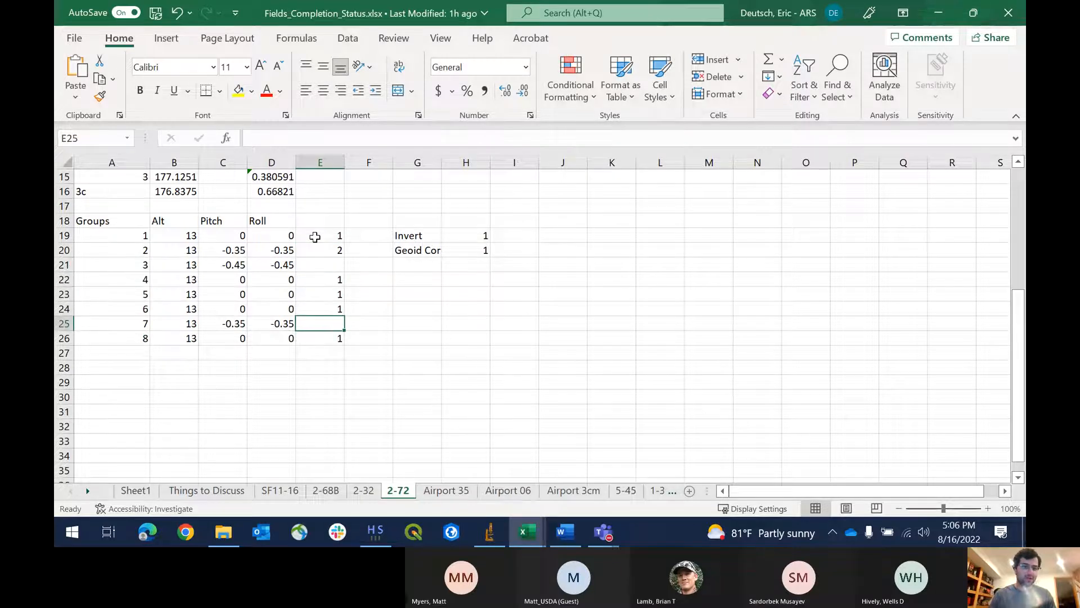
pyautogui.write('2')
pyautogui.press('Up')
pyautogui.press('Up')
pyautogui.press('Down')
pyautogui.press('Down')
pyautogui.press('Up')
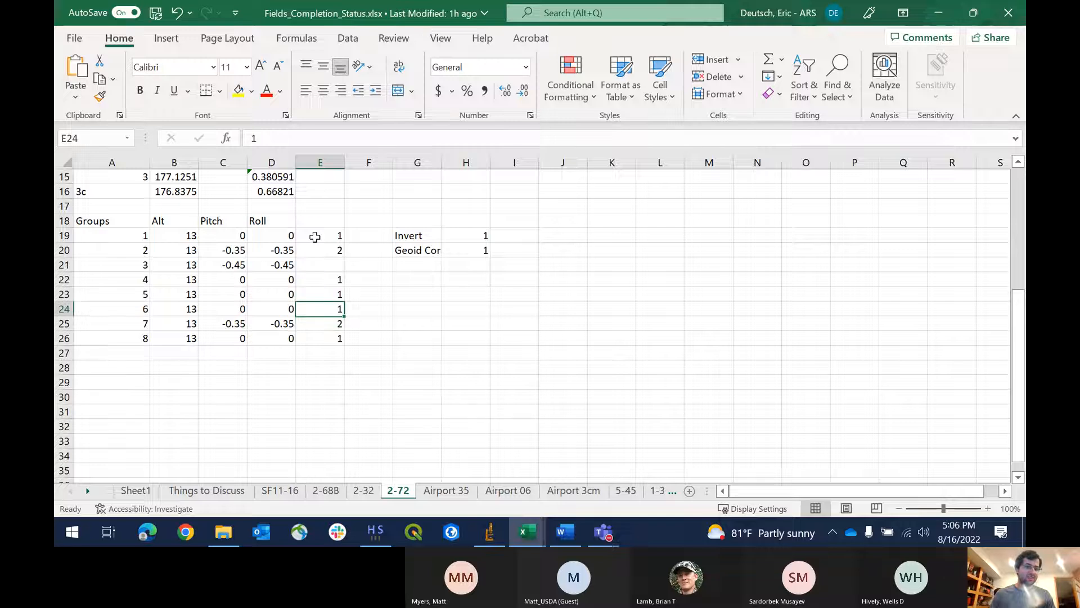
# Step: Enter 3 in column E beside group 3 and select that group's pitch and roll offsets
pyautogui.press('Up')
pyautogui.press('Up')
pyautogui.press('Up')
pyautogui.press('Up')
pyautogui.press('Down')
pyautogui.write('3')
pyautogui.press('Return')
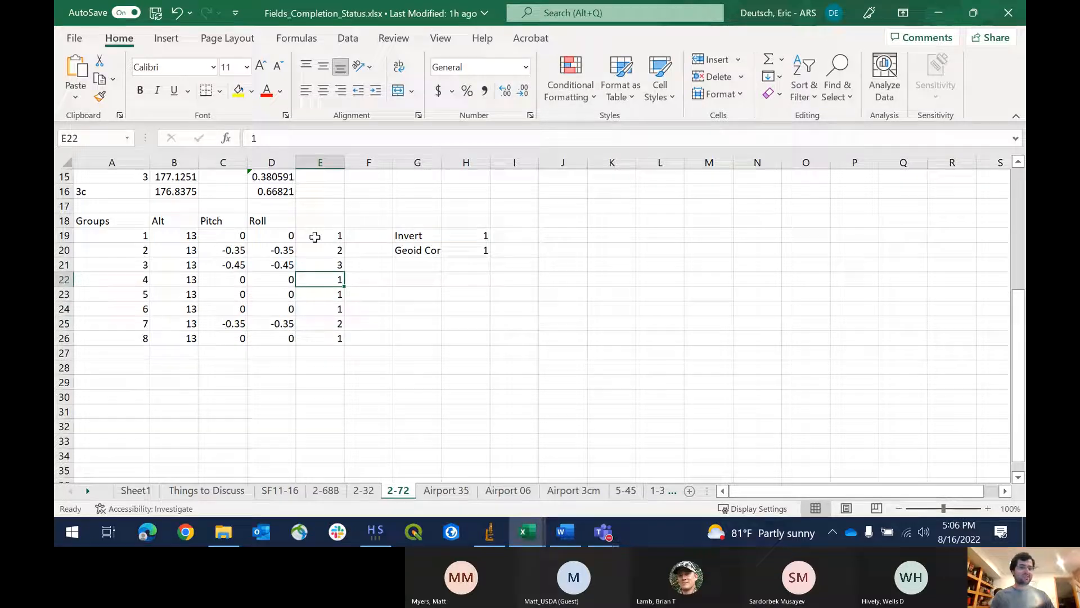
pyautogui.press('Right')
pyautogui.moveTo(204, 267); pyautogui.dragTo(272, 267)
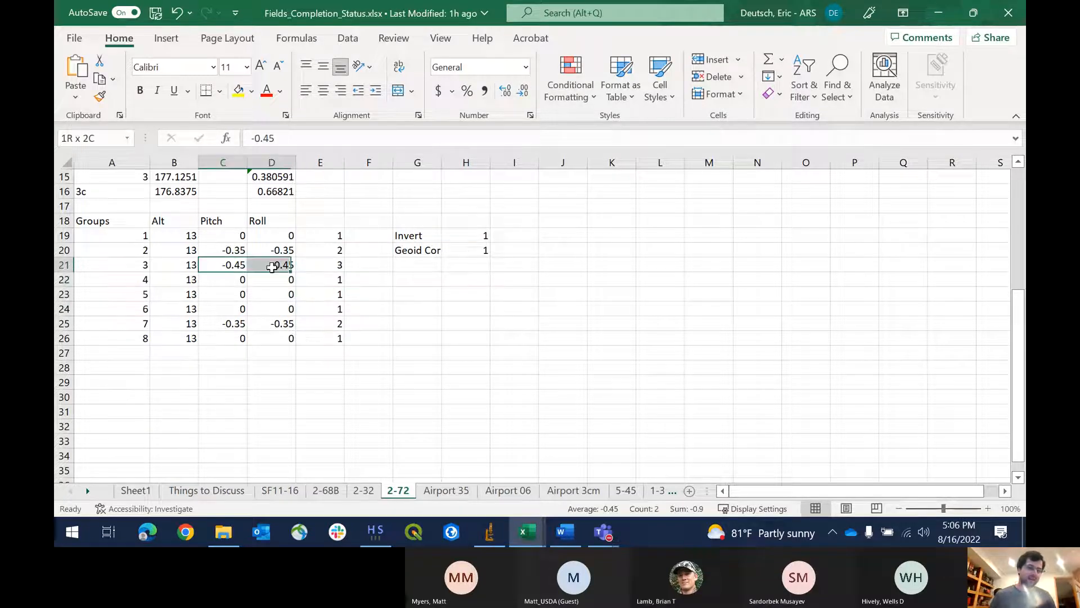
# Step: Review the class numbers in column E beside groups 1 through 8
pyautogui.click(250, 428)
pyautogui.click(321, 236)
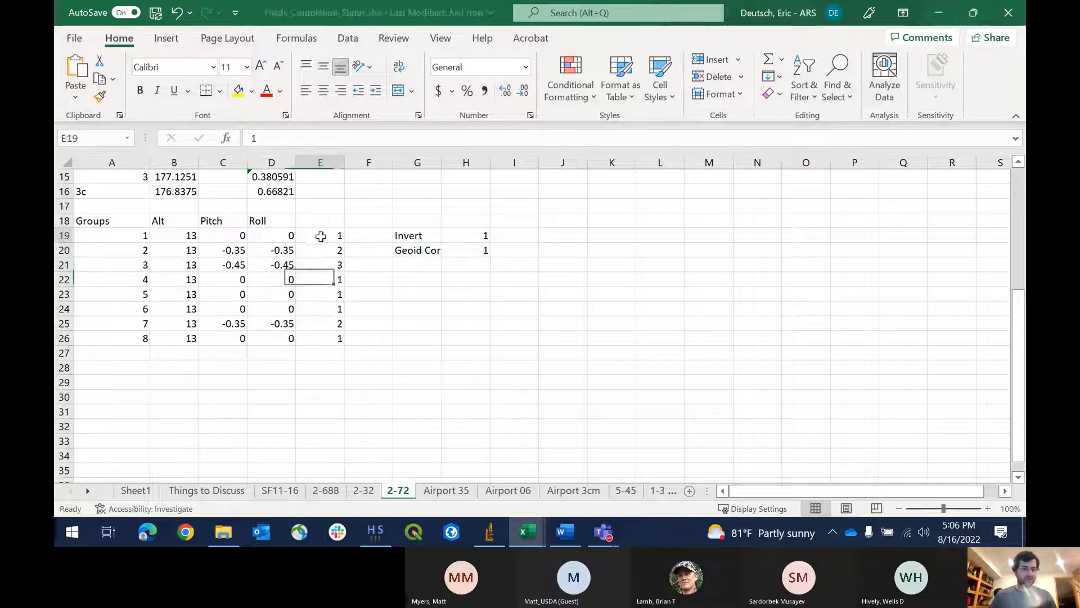
pyautogui.moveTo(321, 236); pyautogui.dragTo(320, 334)
pyautogui.click(319, 396)
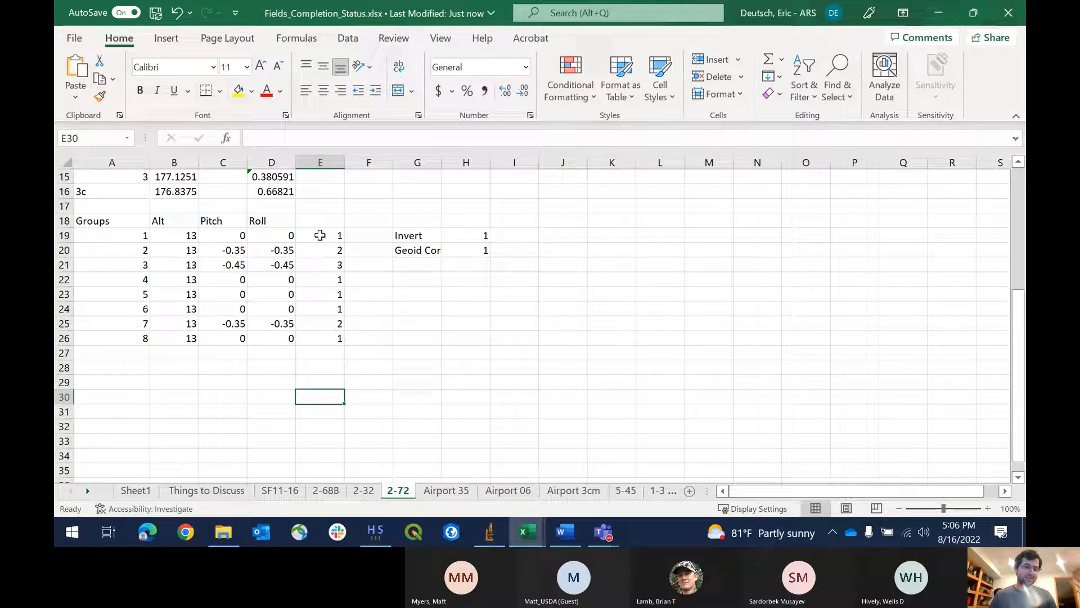
pyautogui.moveTo(322, 293); pyautogui.dragTo(323, 309)
pyautogui.click(352, 236)
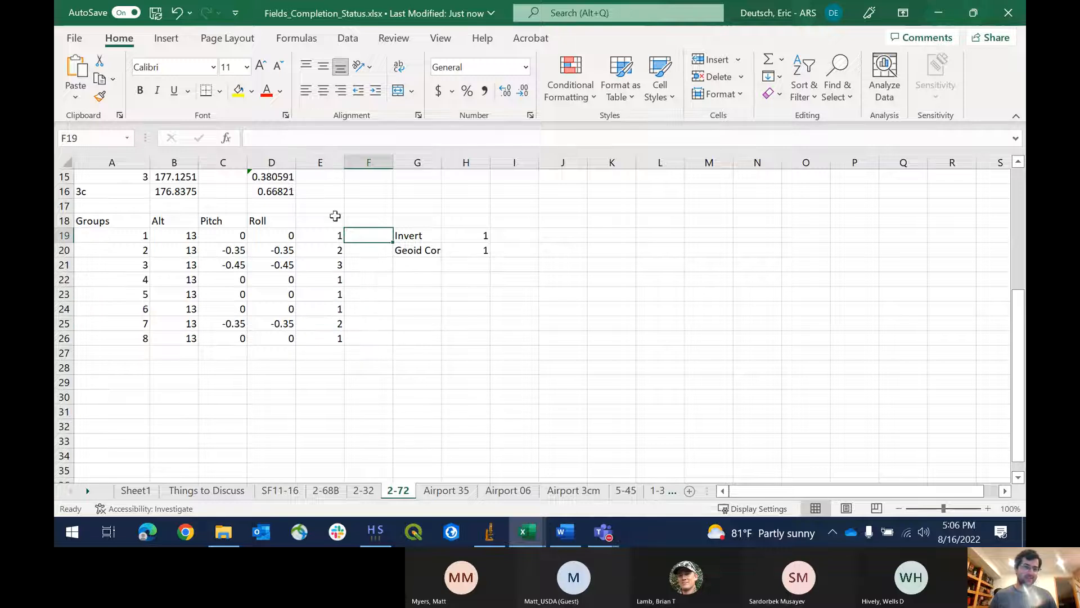
# Step: Switch to SpectralView and arrange its window side by side with the Excel workbook showing the Groups offset table
pyautogui.moveTo(375, 531)
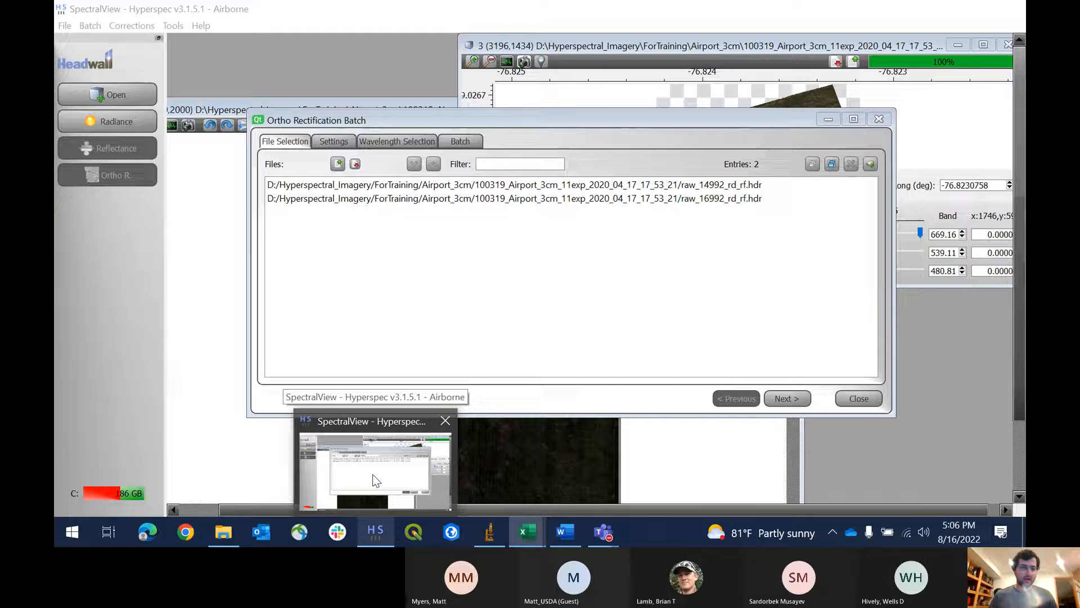
pyautogui.click(375, 480)
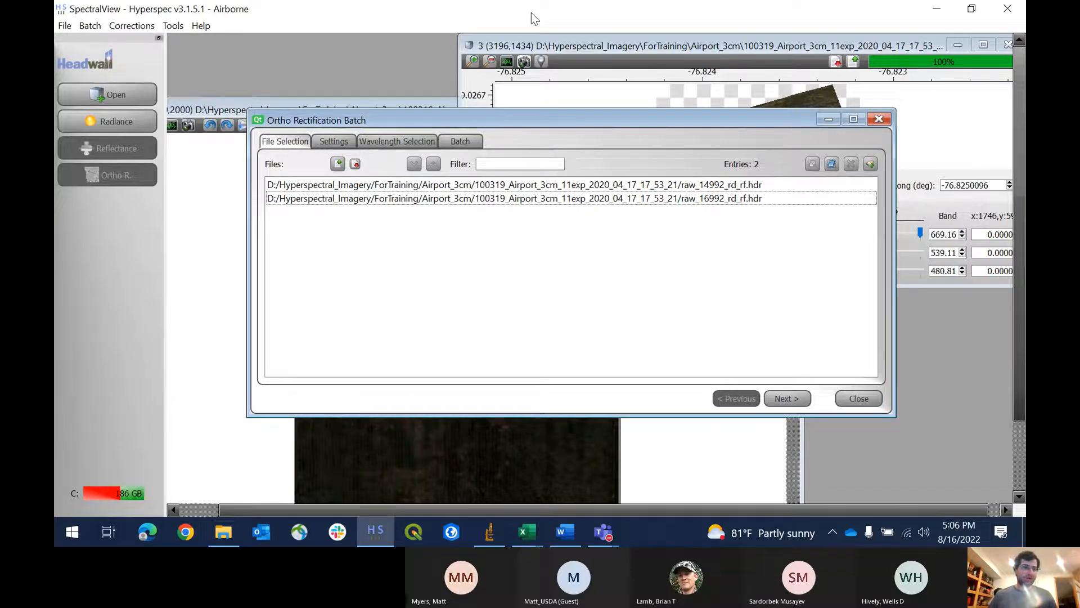
pyautogui.moveTo(531, 13); pyautogui.dragTo(56, 143)
pyautogui.click(321, 271)
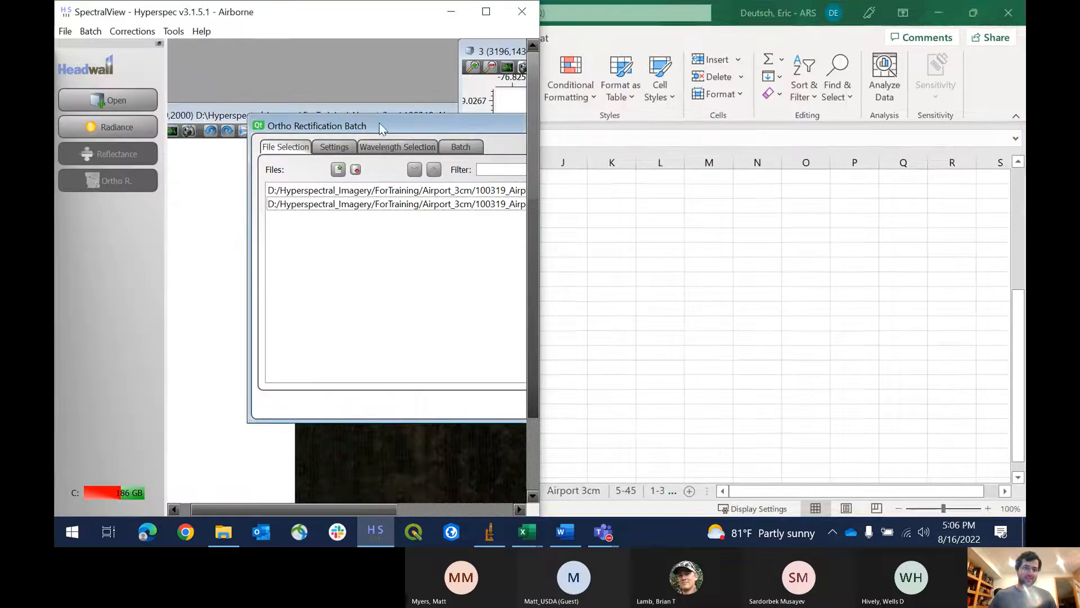
pyautogui.moveTo(370, 122); pyautogui.dragTo(265, 141)
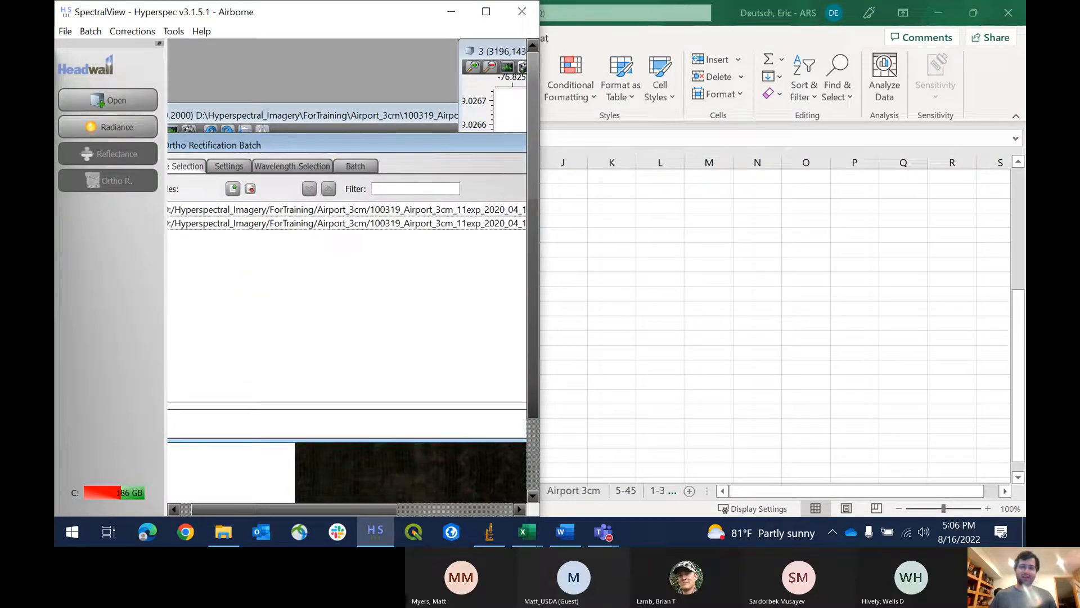
pyautogui.moveTo(726, 11); pyautogui.dragTo(1024, 113)
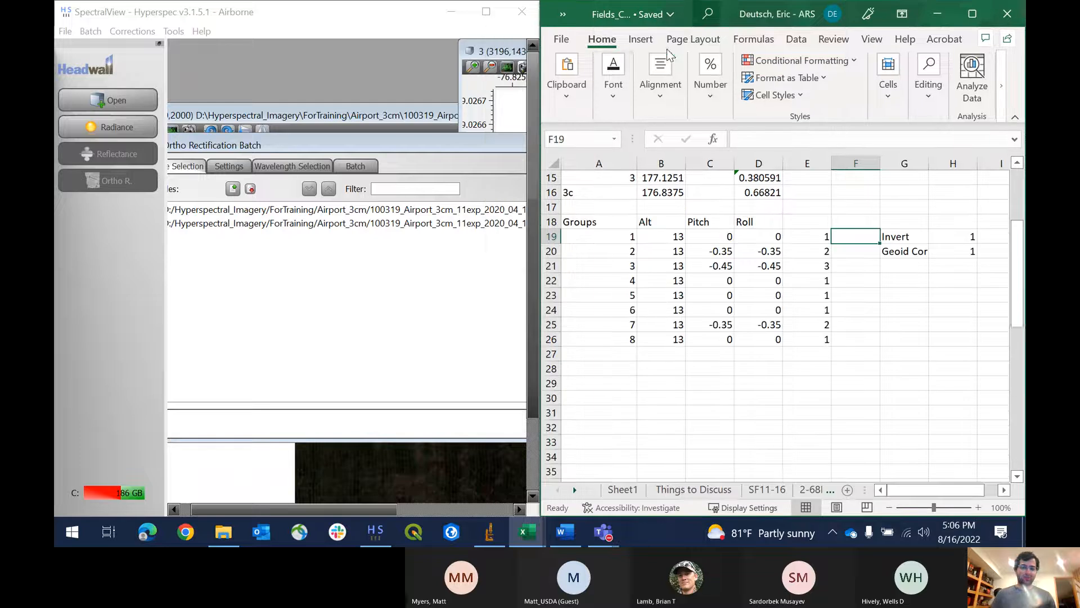
pyautogui.click(808, 324)
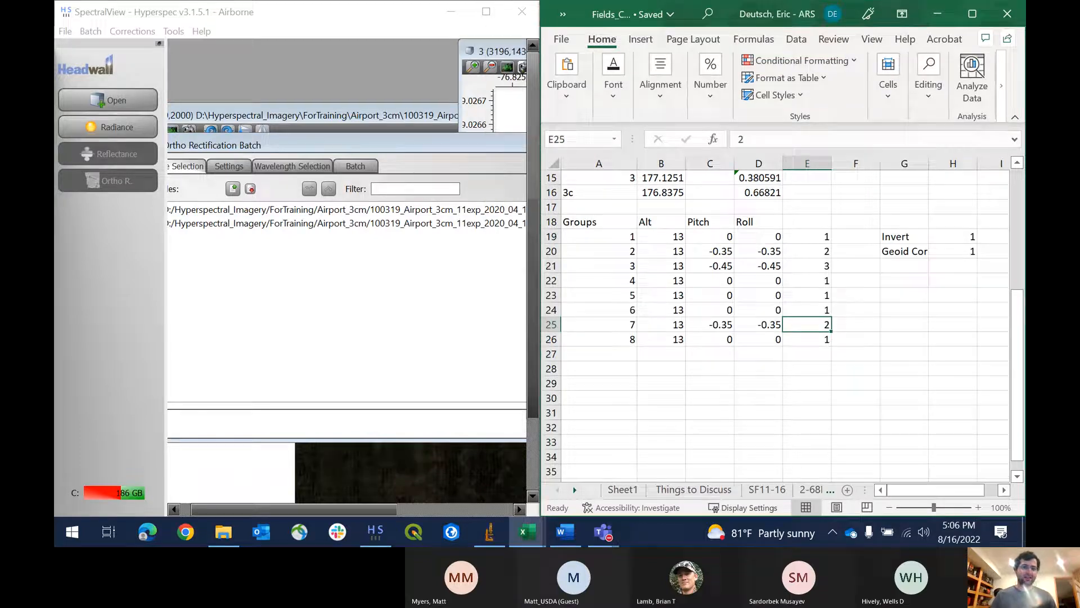
# Step: Widen the SpectralView window beside Excel and reposition the Ortho Rectification Batch dialog so its tabs and controls are reachable
pyautogui.click(331, 18)
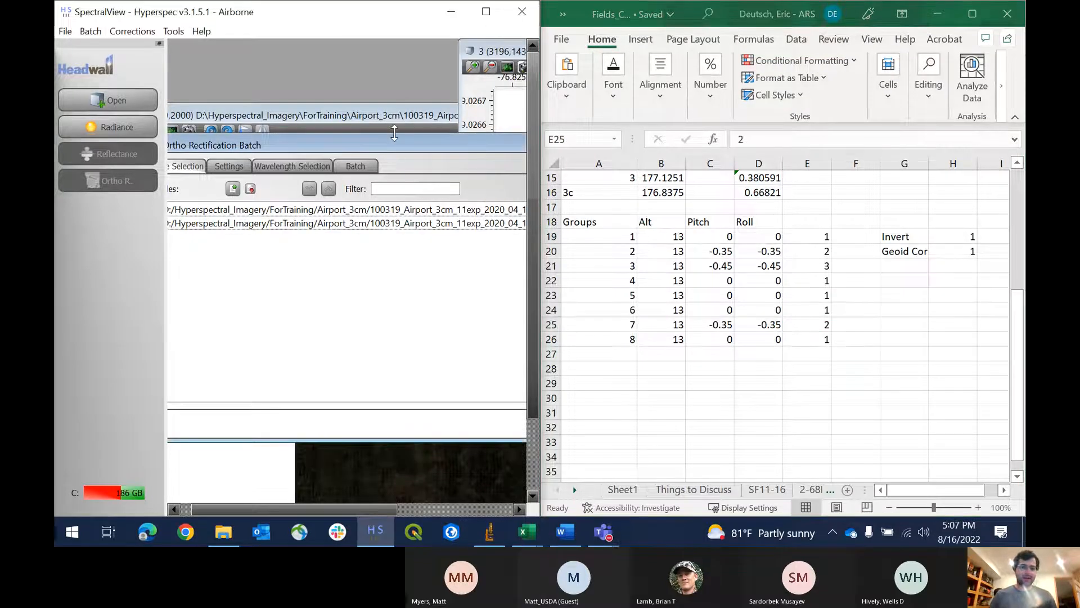
pyautogui.moveTo(540, 125); pyautogui.dragTo(747, 125)
pyautogui.moveTo(403, 509); pyautogui.dragTo(482, 510)
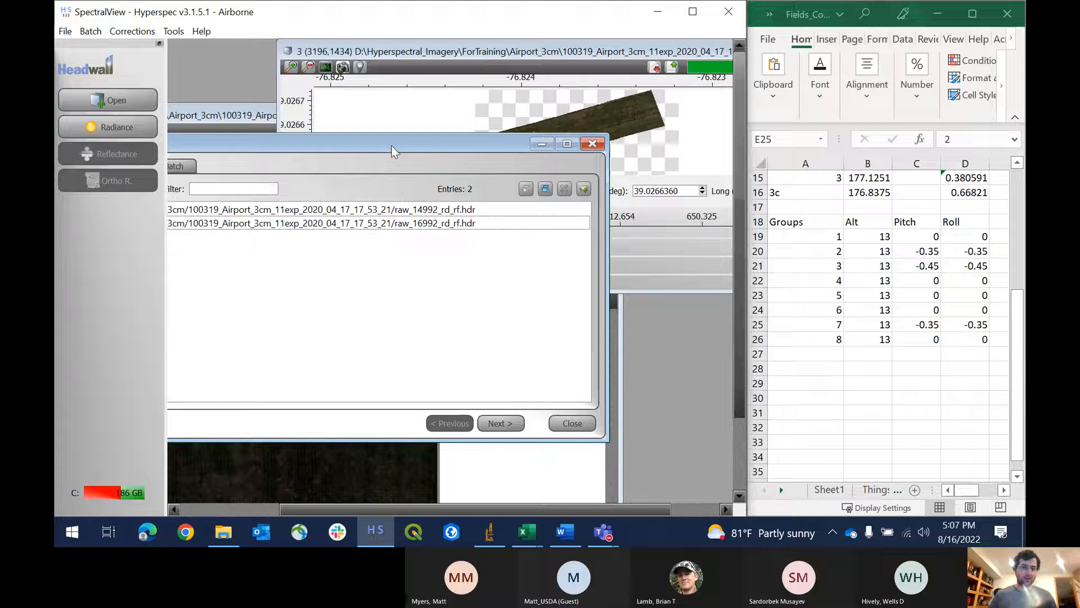
pyautogui.moveTo(384, 157); pyautogui.dragTo(493, 118)
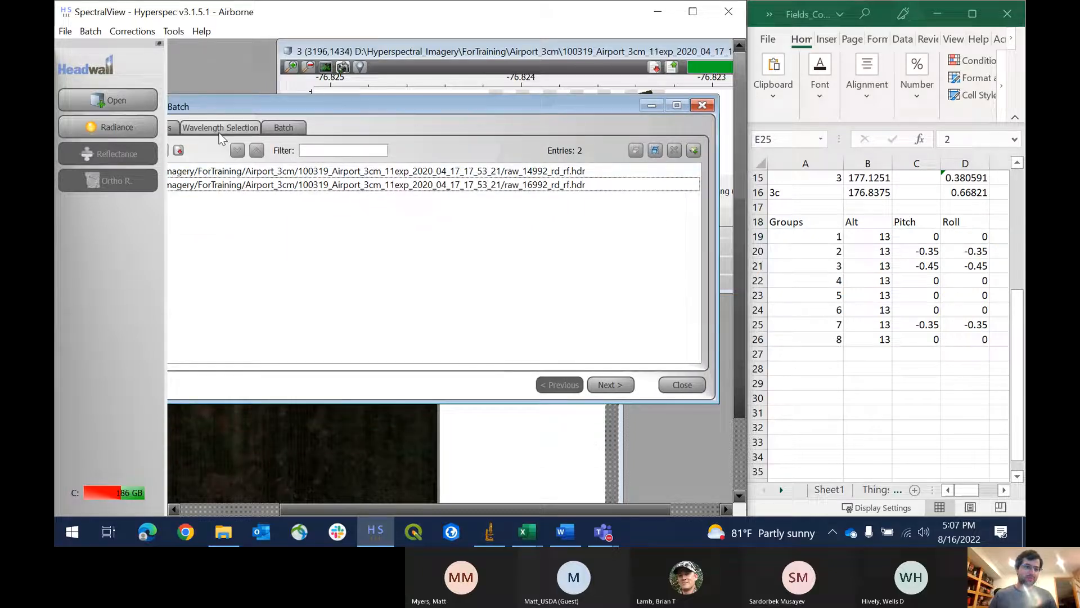
pyautogui.moveTo(218, 106); pyautogui.dragTo(270, 104)
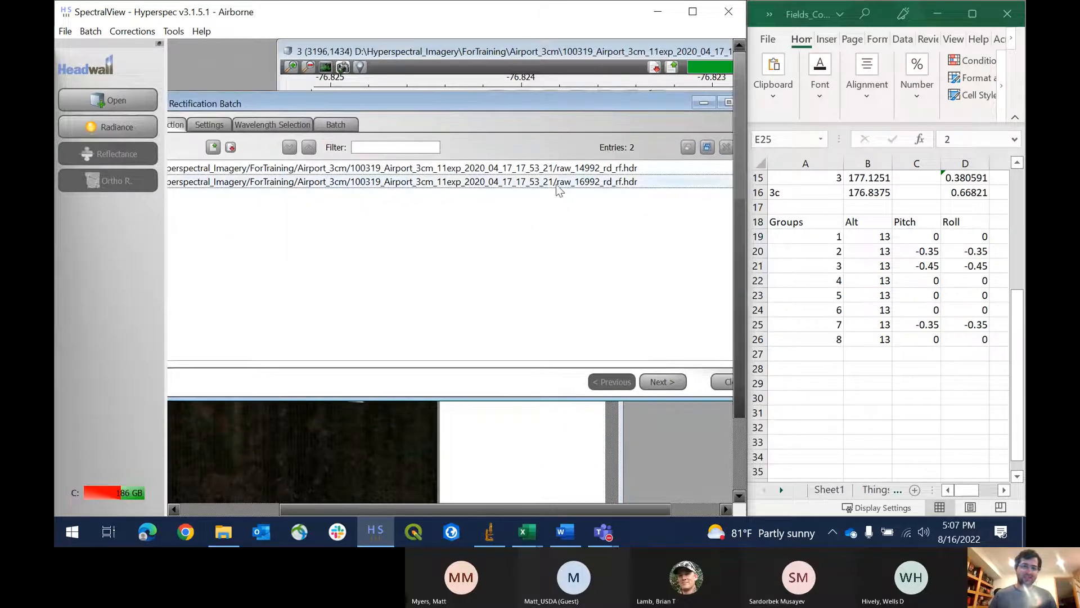
# Step: Display the orthorectification settings for the two files and select the altitude offset value
pyautogui.click(654, 383)
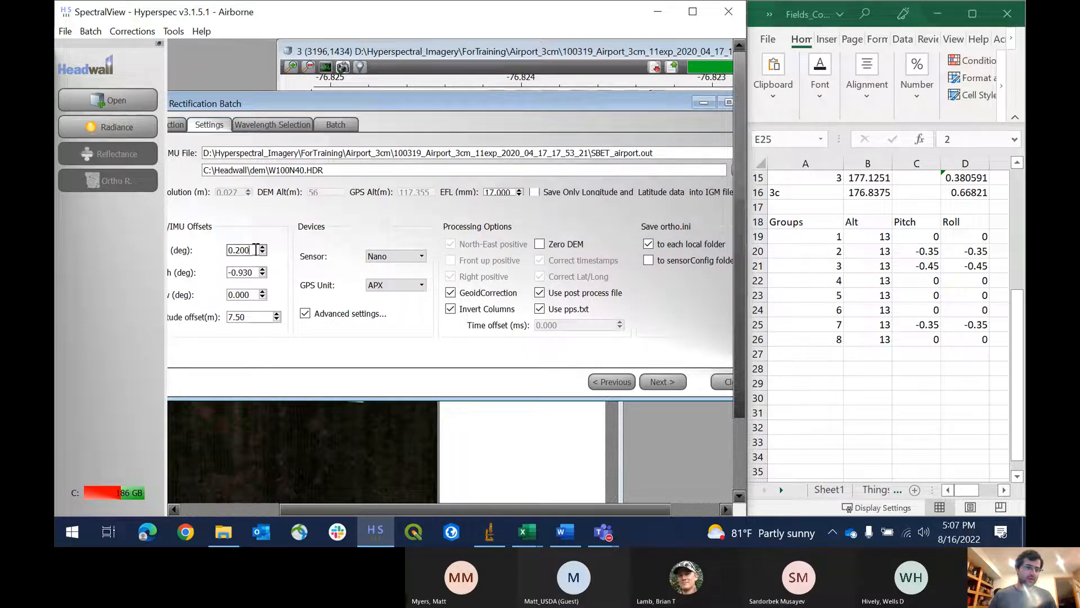
pyautogui.click(231, 316)
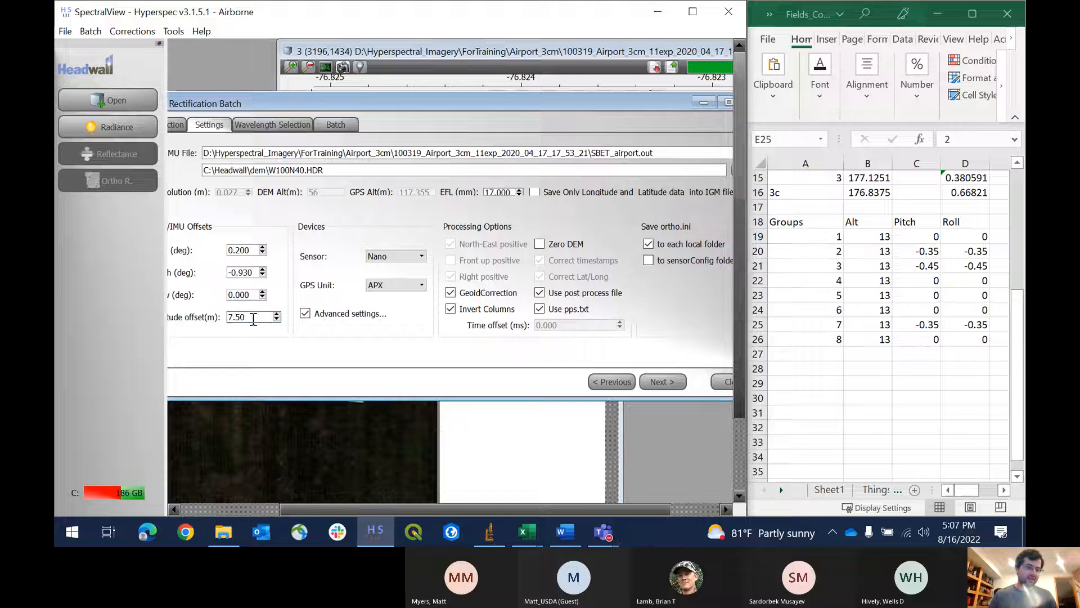
pyautogui.moveTo(257, 317); pyautogui.dragTo(227, 317)
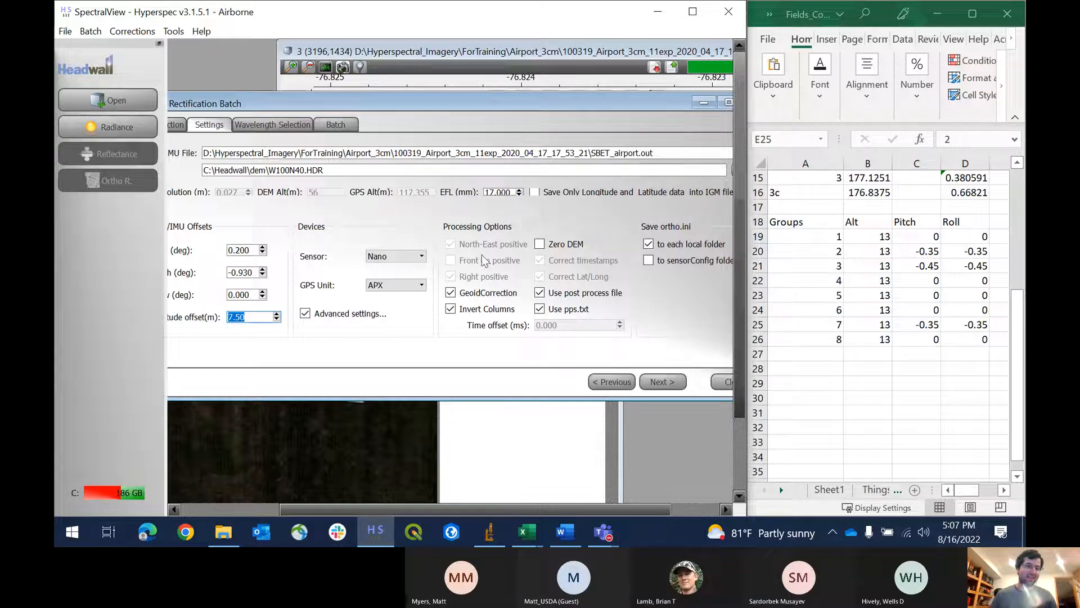
# Step: Select all target wavelengths from 397.83 to 1001.03 nm for the orthorectification batch
pyautogui.click(265, 133)
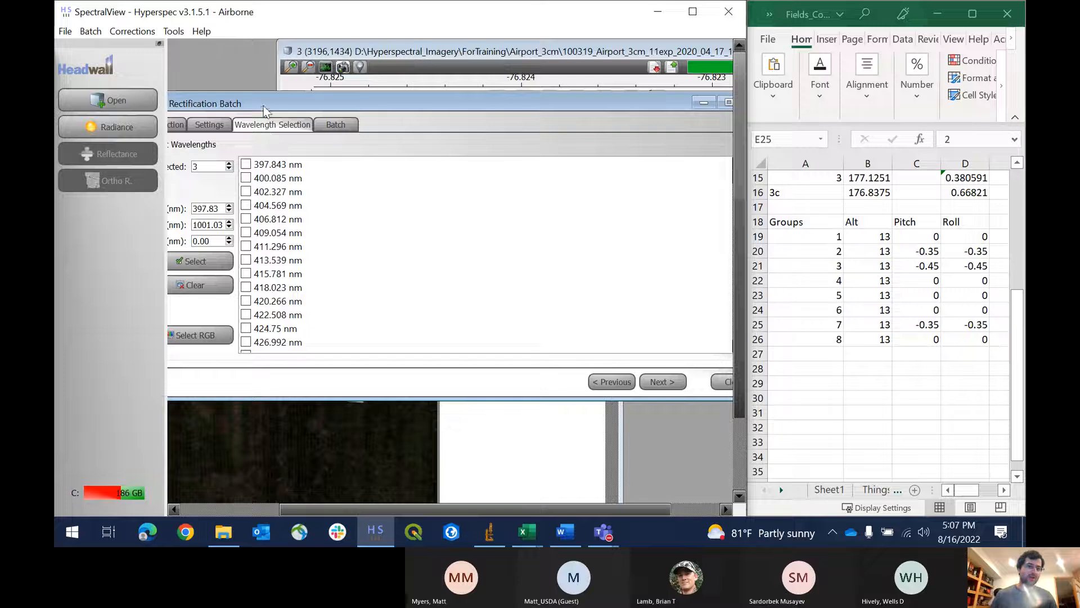
pyautogui.moveTo(261, 104); pyautogui.dragTo(359, 85)
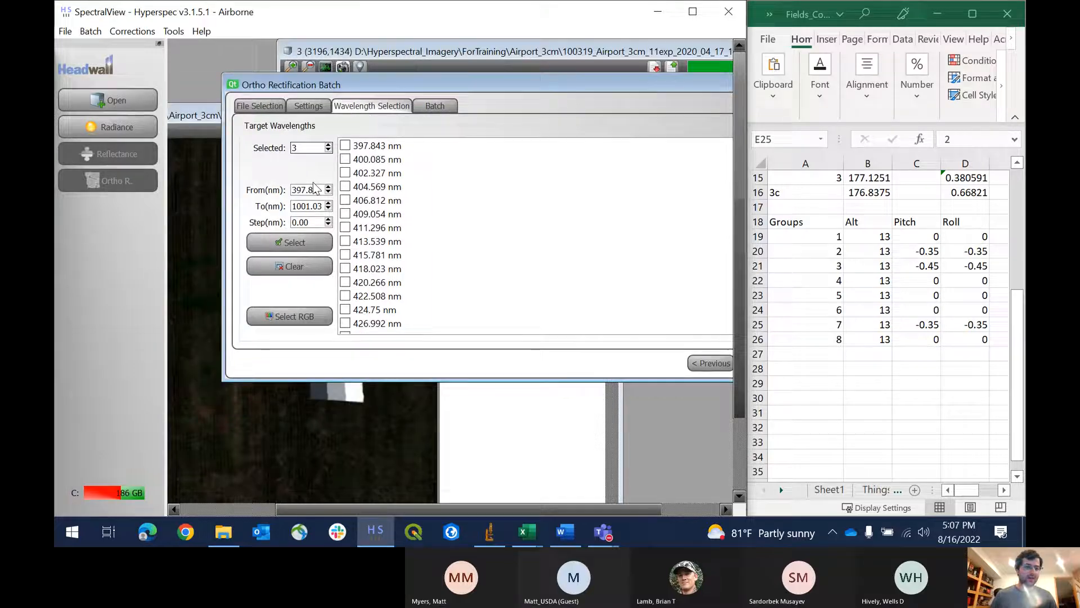
pyautogui.click(289, 242)
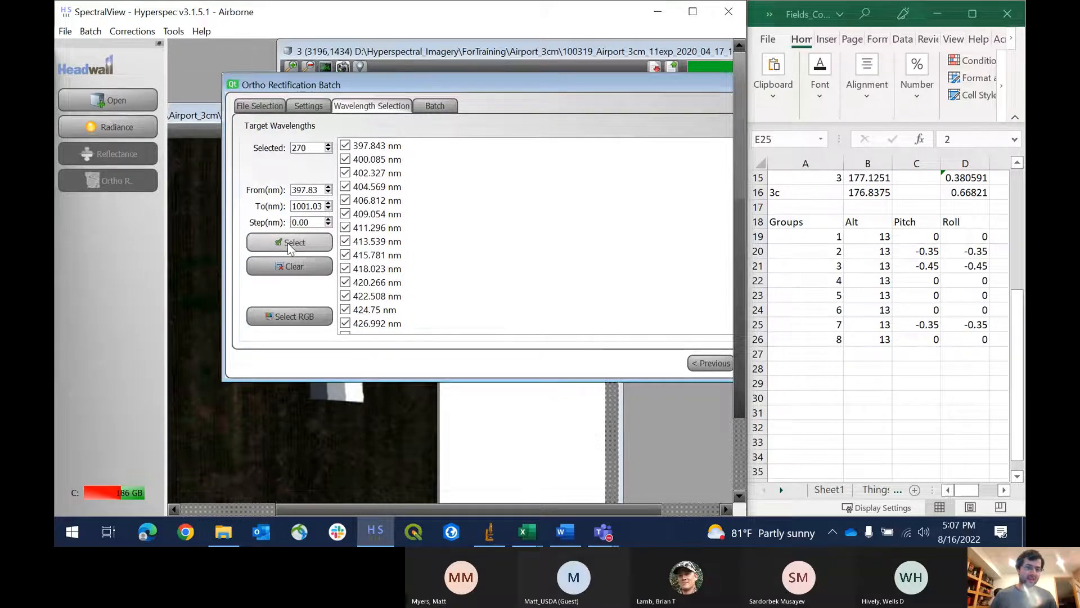
# Step: Set the batch output suffix to _or_all_bands.tif and close the Ortho Rectification Batch dialog without starting the run
pyautogui.click(423, 107)
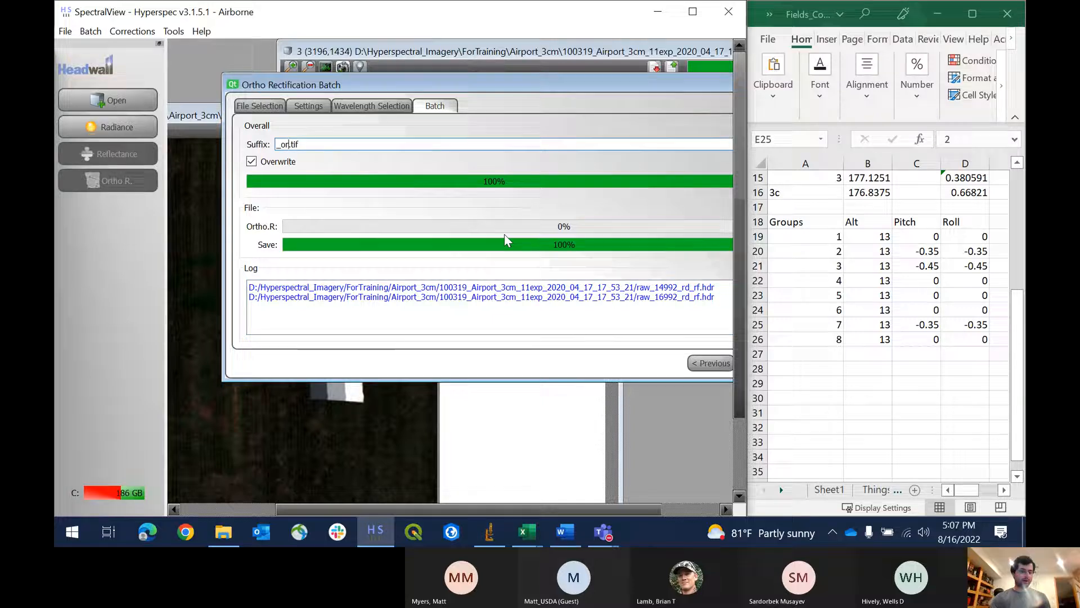
pyautogui.write('_all_b')
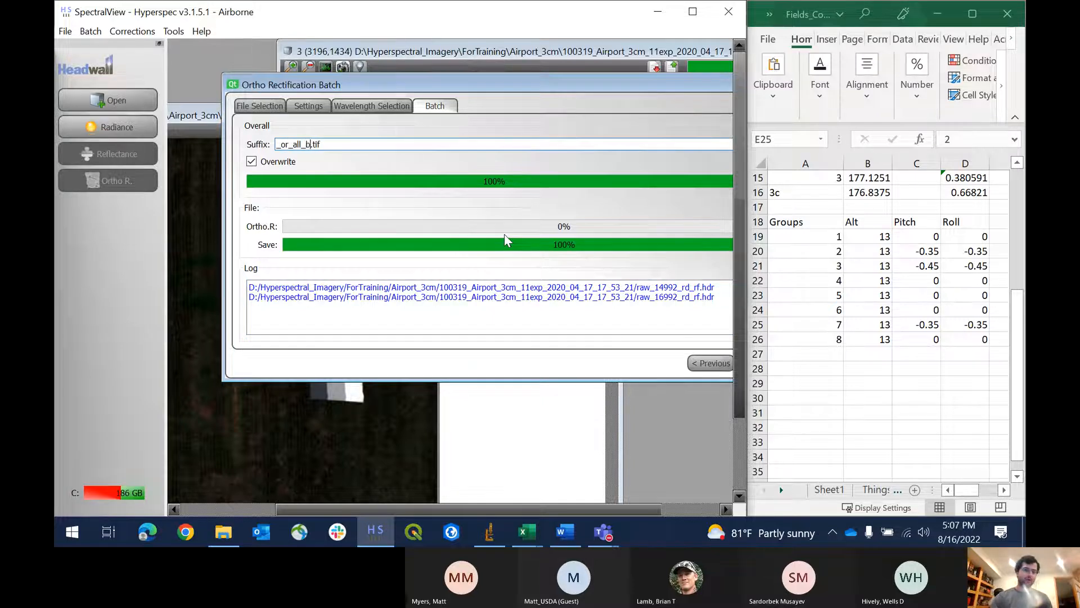
pyautogui.write('ands')
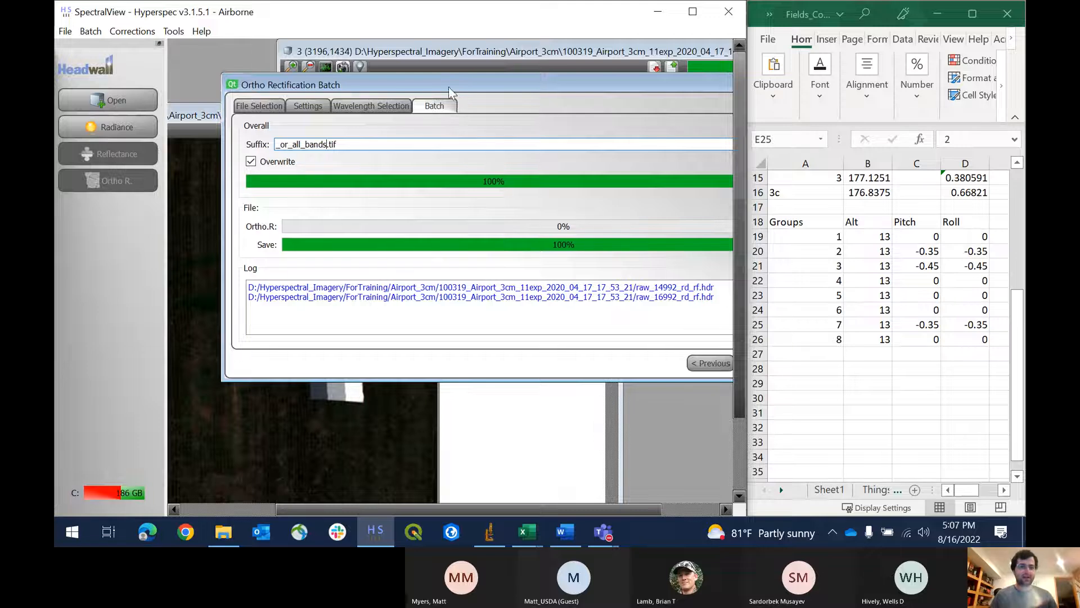
pyautogui.moveTo(447, 86); pyautogui.dragTo(354, 85)
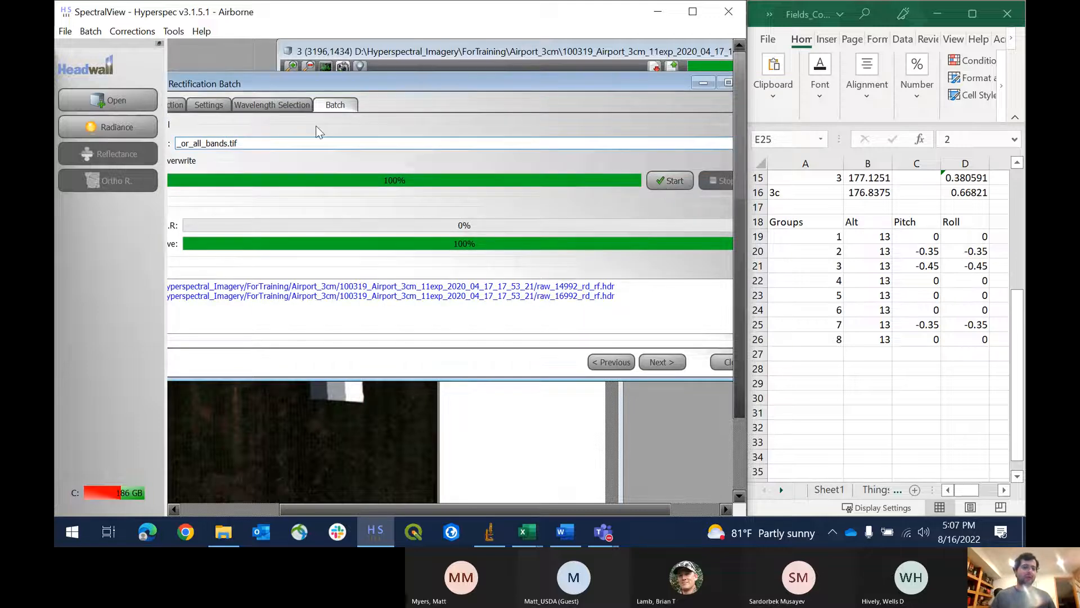
pyautogui.moveTo(269, 84); pyautogui.dragTo(333, 90)
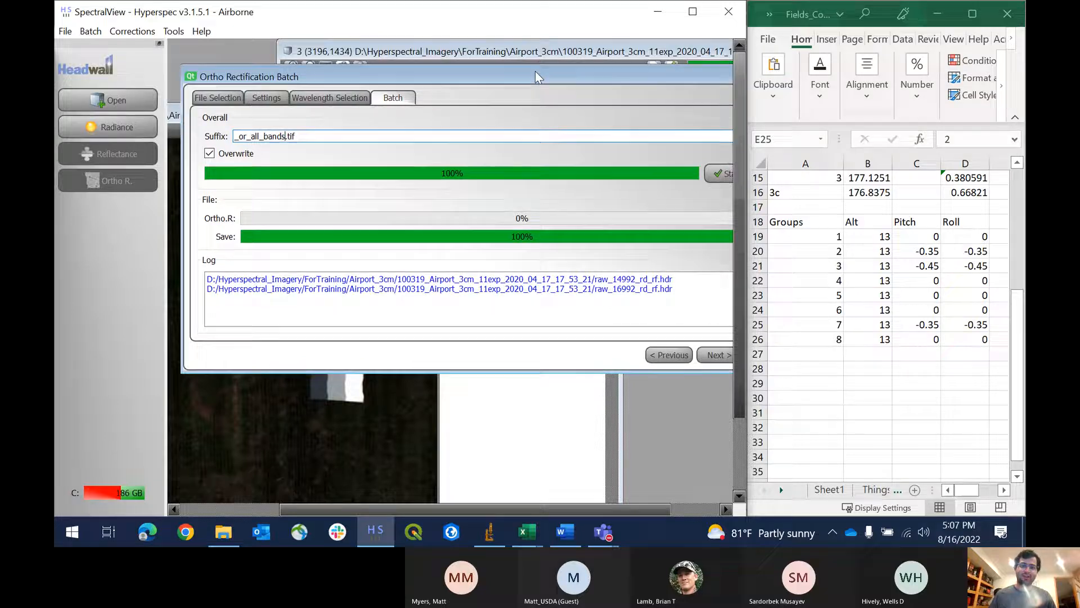
pyautogui.moveTo(534, 71); pyautogui.dragTo(448, 78)
pyautogui.click(726, 82)
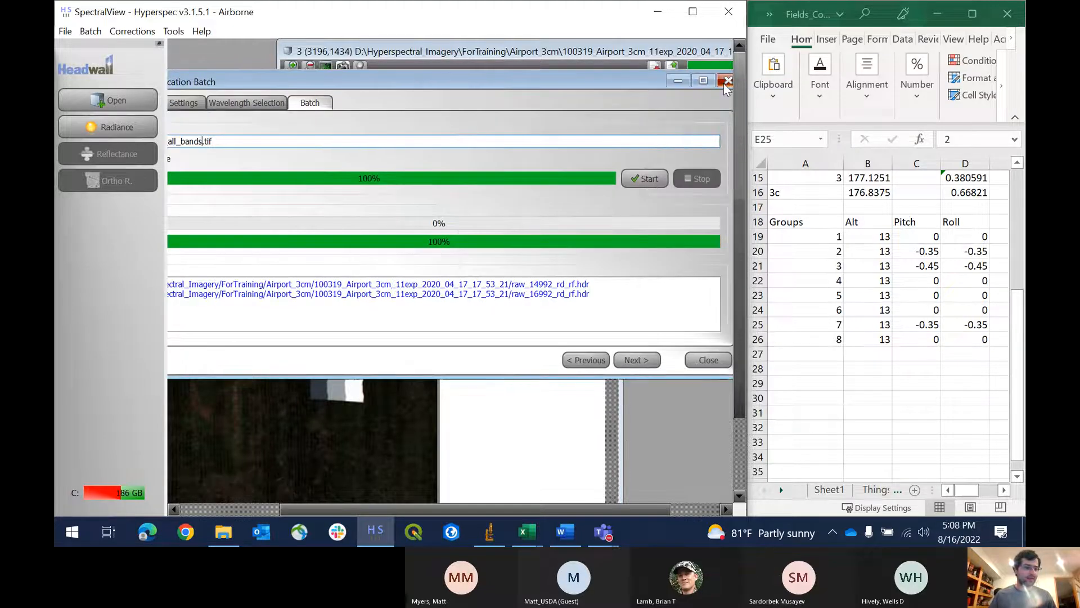
# Step: Switch to the maximized File Explorer window for the 100319_Airport_3cm flight folder and rename the file raw_14992_rd_rf as C
pyautogui.click(230, 537)
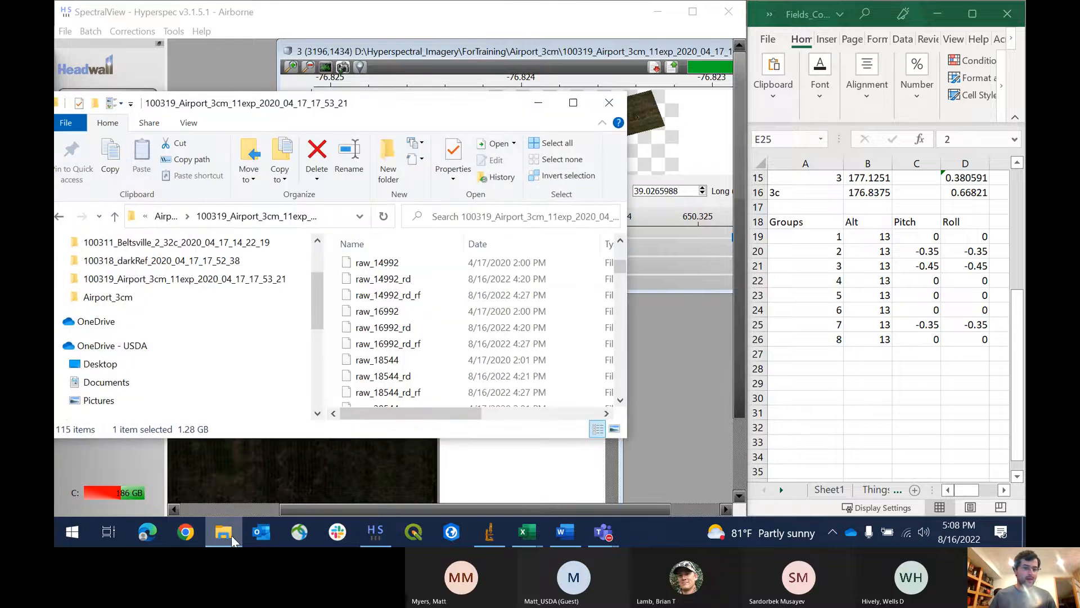
pyautogui.click(573, 102)
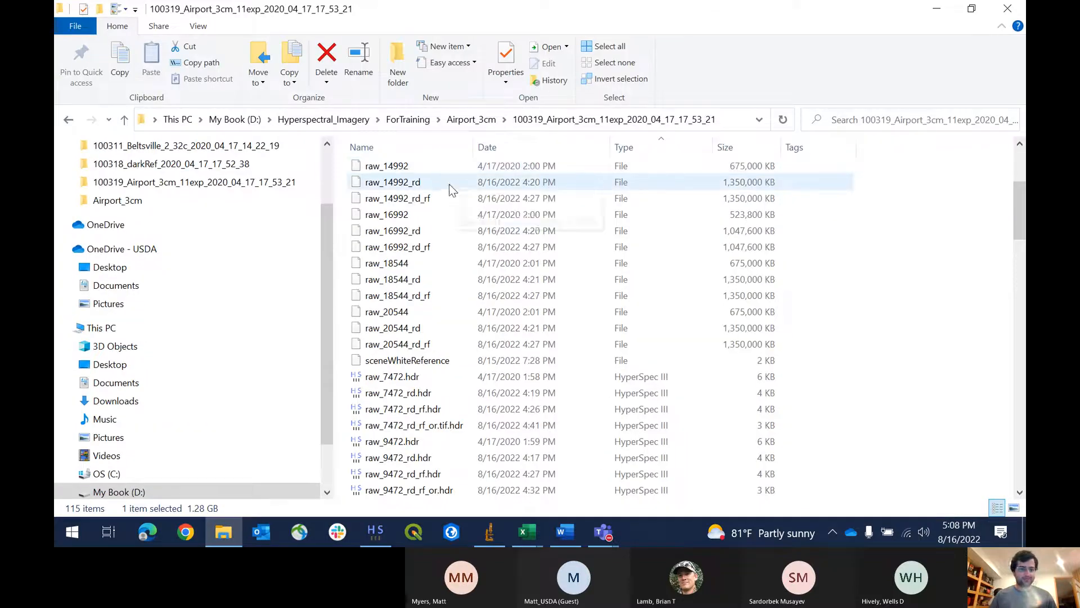
pyautogui.click(405, 204)
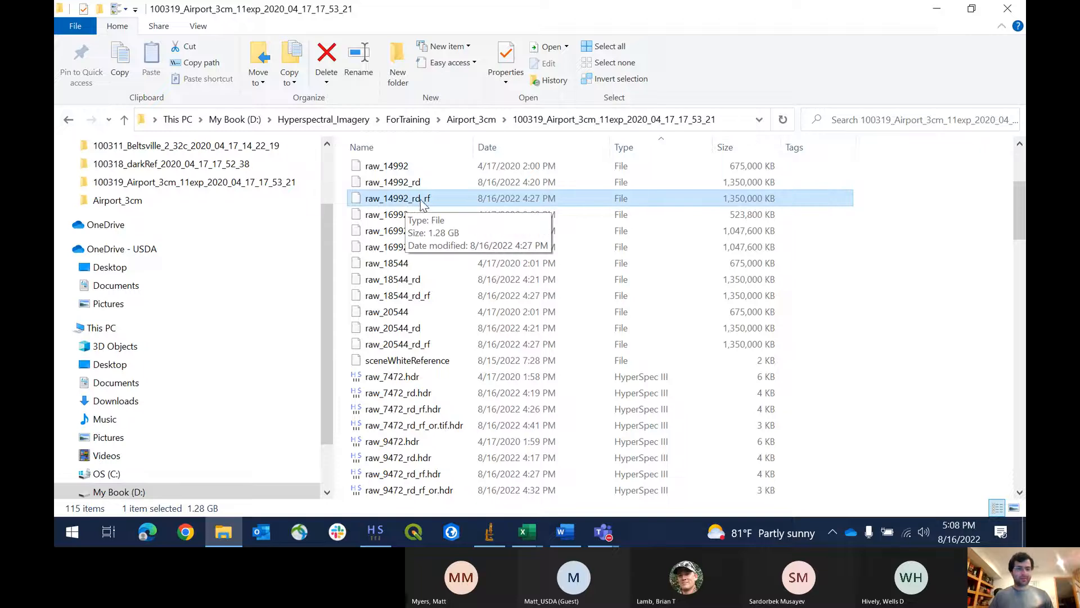
pyautogui.click(417, 203)
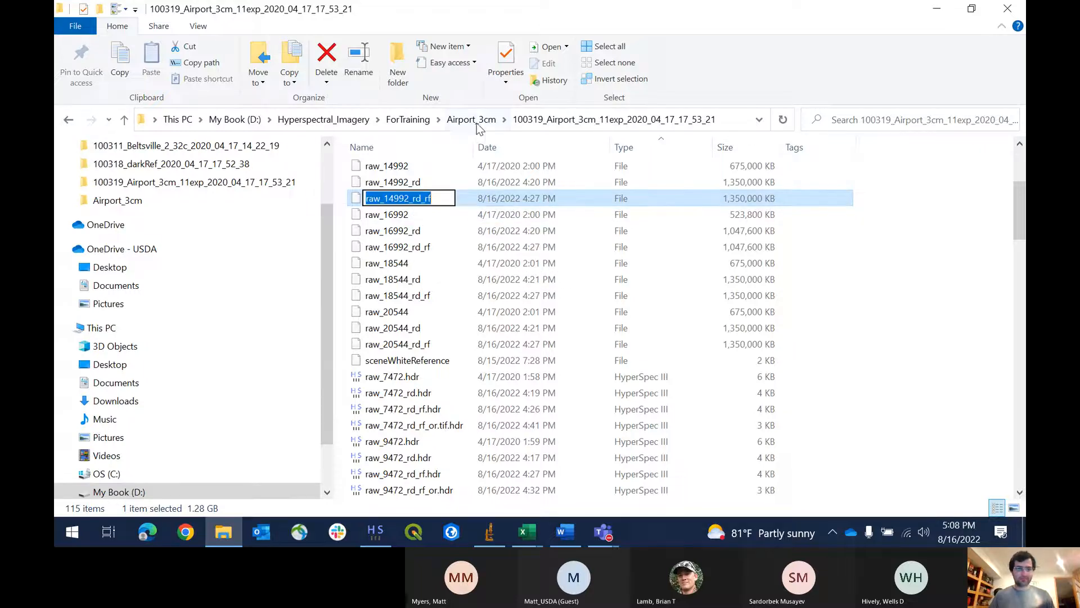
pyautogui.write('C')
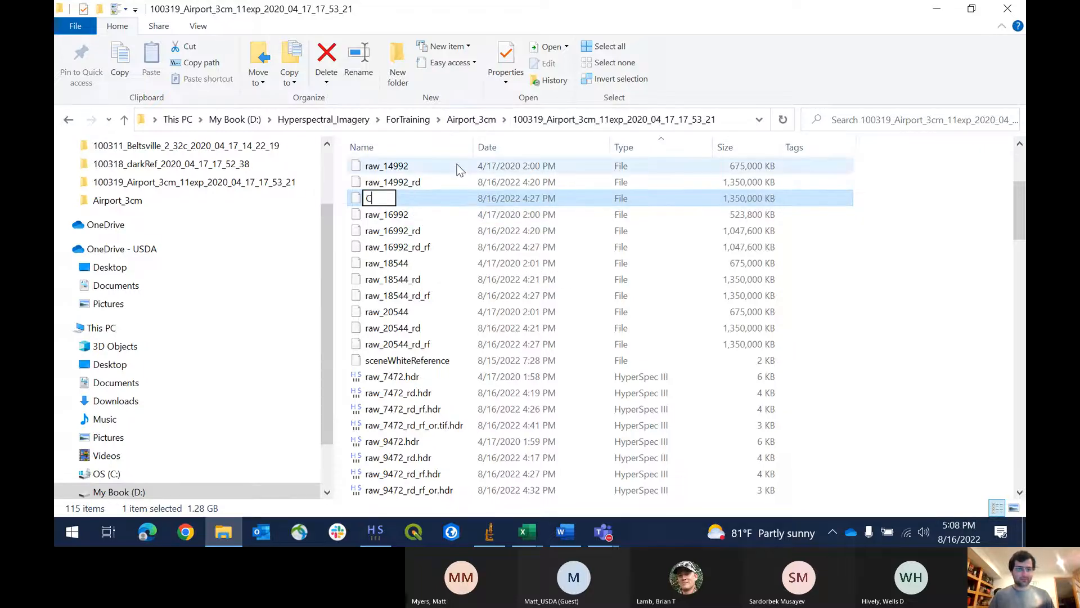
# Step: Sort the flight folder by name and examine the raw_9472_rd_rf_or file and its matching .hdr file
pyautogui.click(386, 147)
pyautogui.scroll(-20, 435, 245)
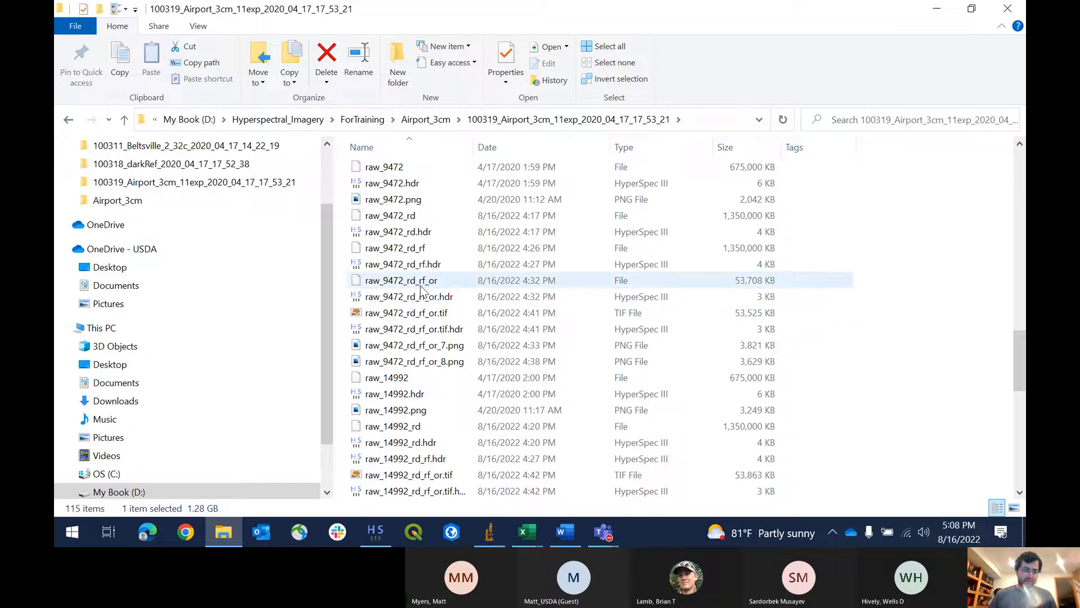
pyautogui.click(427, 283)
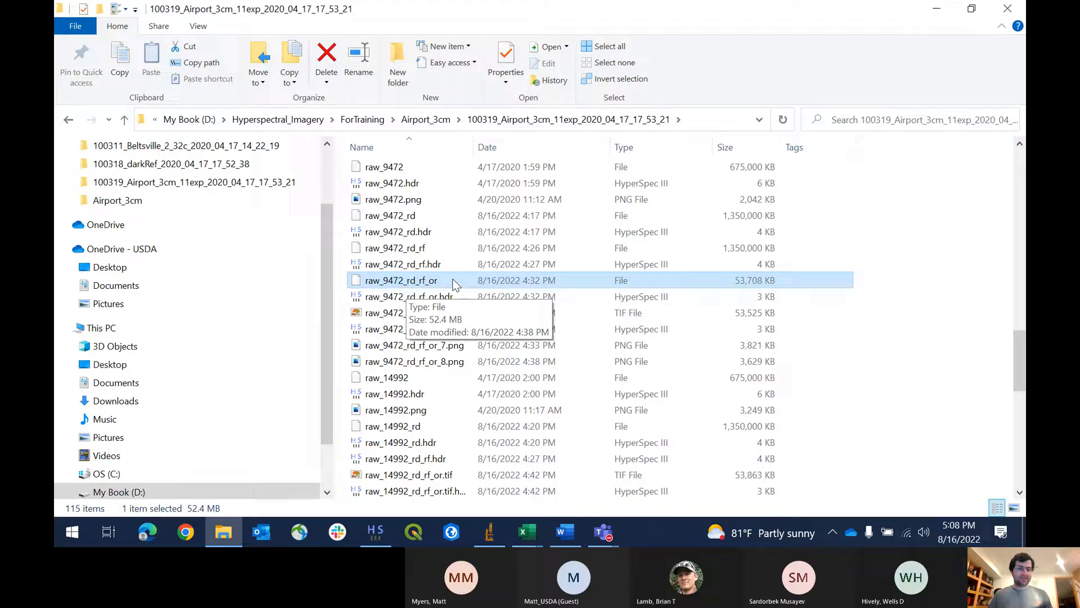
pyautogui.click(444, 299)
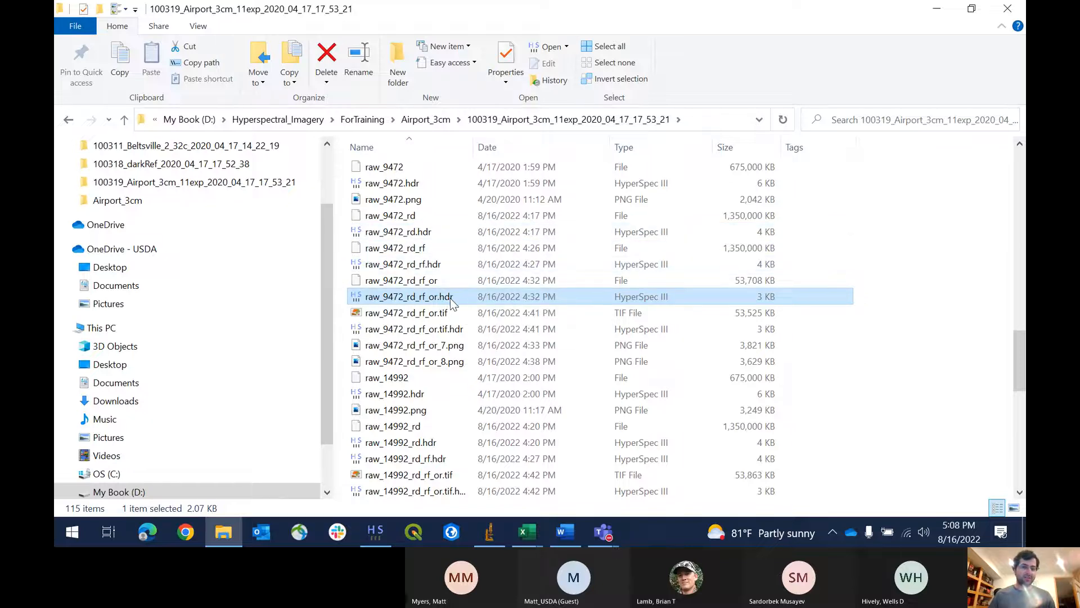
# Step: Open the Field_5-12_Completed_Data_Cube folder inside Hyperspectral_Imagery's Completed_Data_Cubes folder
pyautogui.click(313, 121)
pyautogui.doubleClick(413, 218)
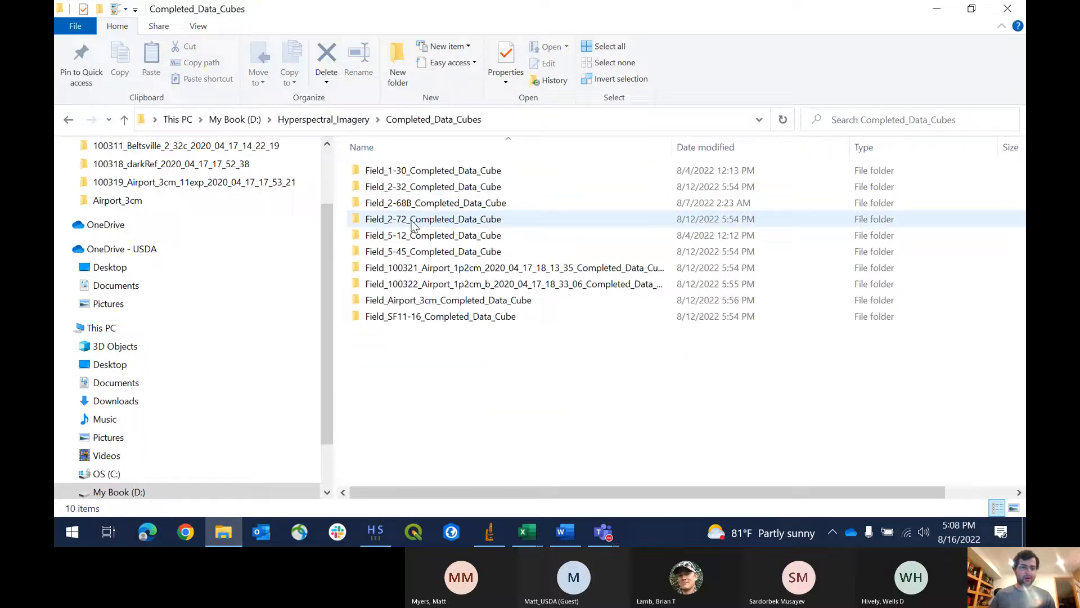
pyautogui.doubleClick(444, 238)
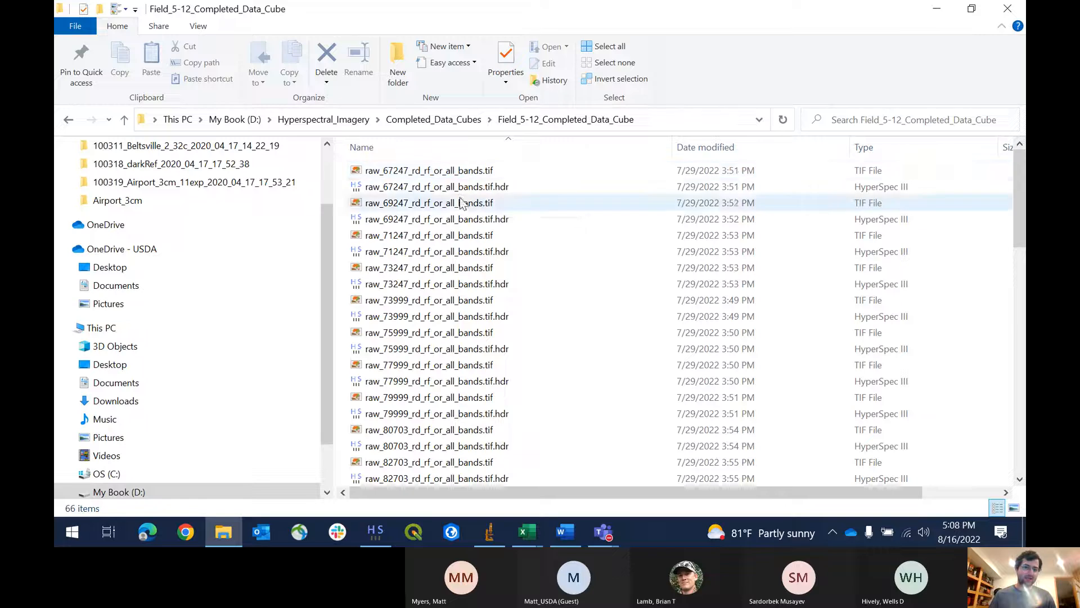
# Step: Select raw_67247_rd_rf_or_all_bands.tif together with its .hdr file and look through the remaining all-bands files in the folder
pyautogui.click(497, 191)
pyautogui.keyDown('ctrl'); pyautogui.click(487, 171); pyautogui.keyUp('ctrl')
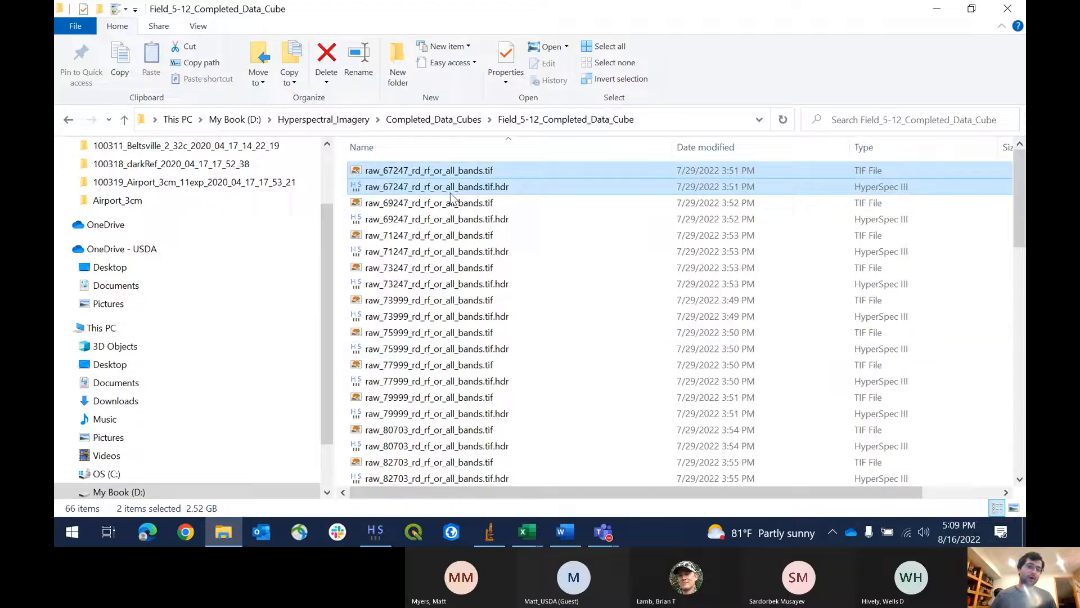
pyautogui.scroll(-10, 443, 290)
pyautogui.scroll(-5, 442, 289)
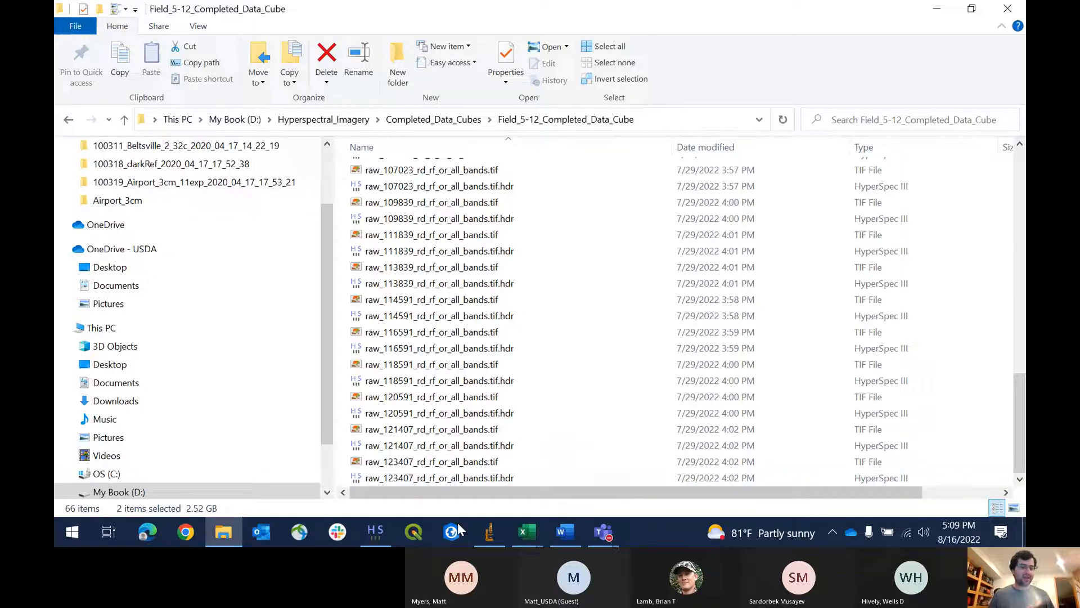
# Step: Open the QGIS_Airport_35 project in QGIS and show the 3cm layer group with the 35 and 06 groups hidden
pyautogui.click(416, 531)
pyautogui.rightClick(416, 534)
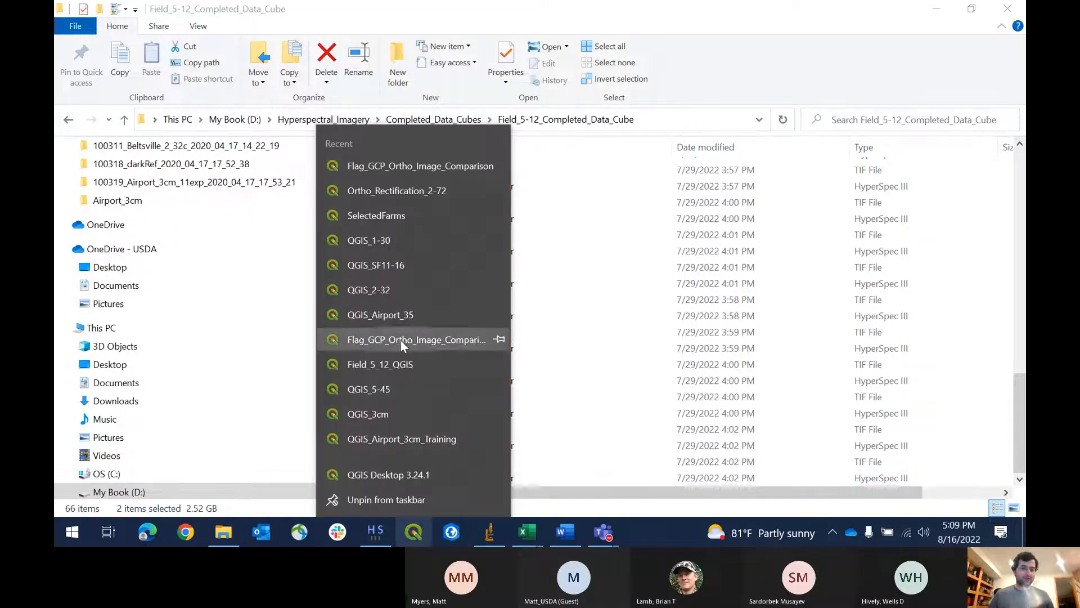
pyautogui.click(397, 322)
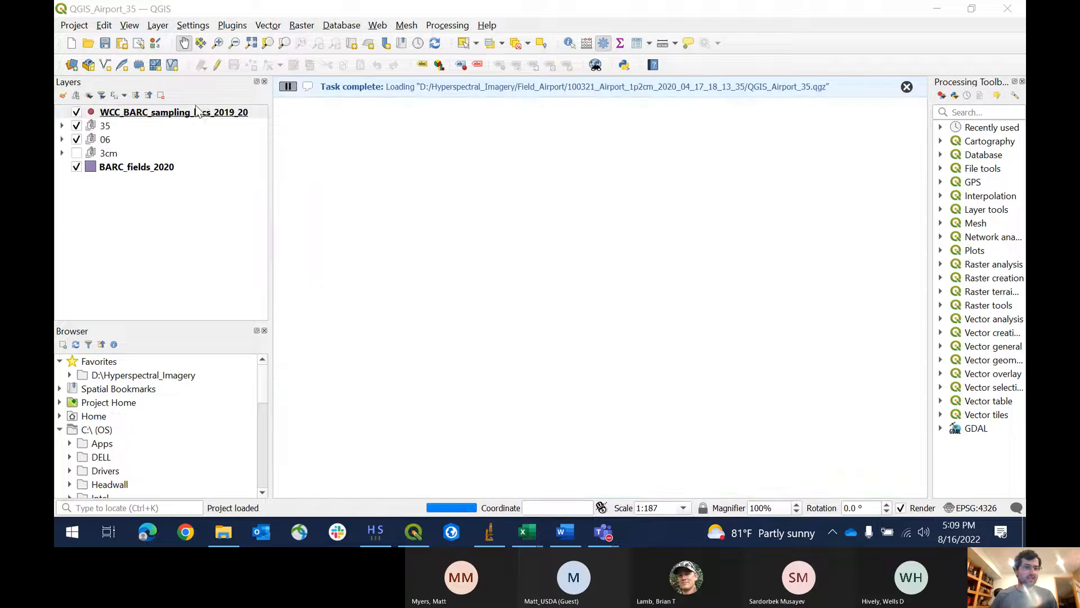
pyautogui.click(76, 153)
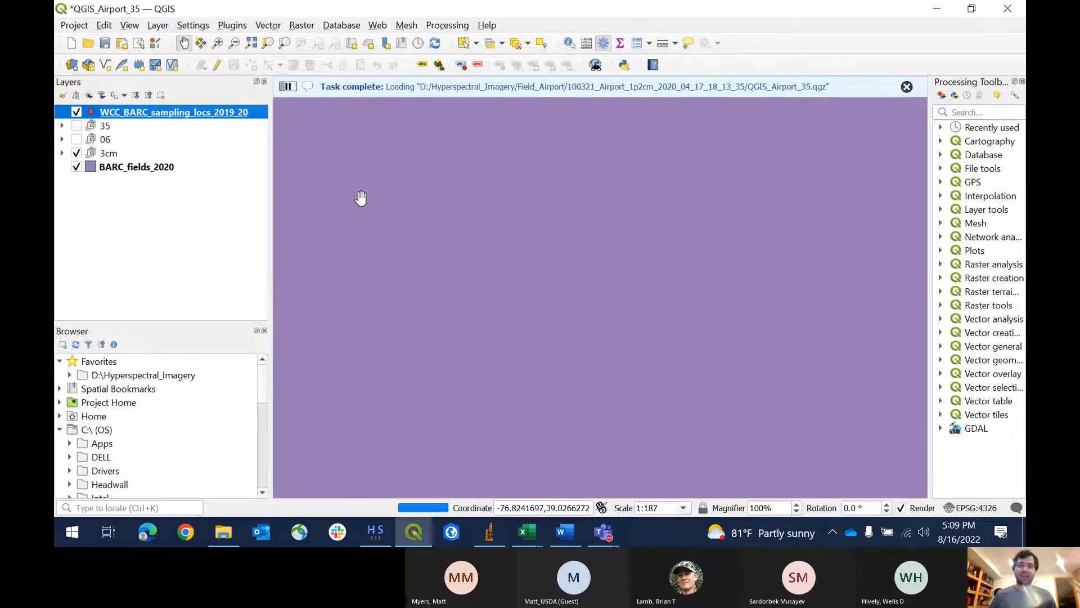
pyautogui.click(905, 87)
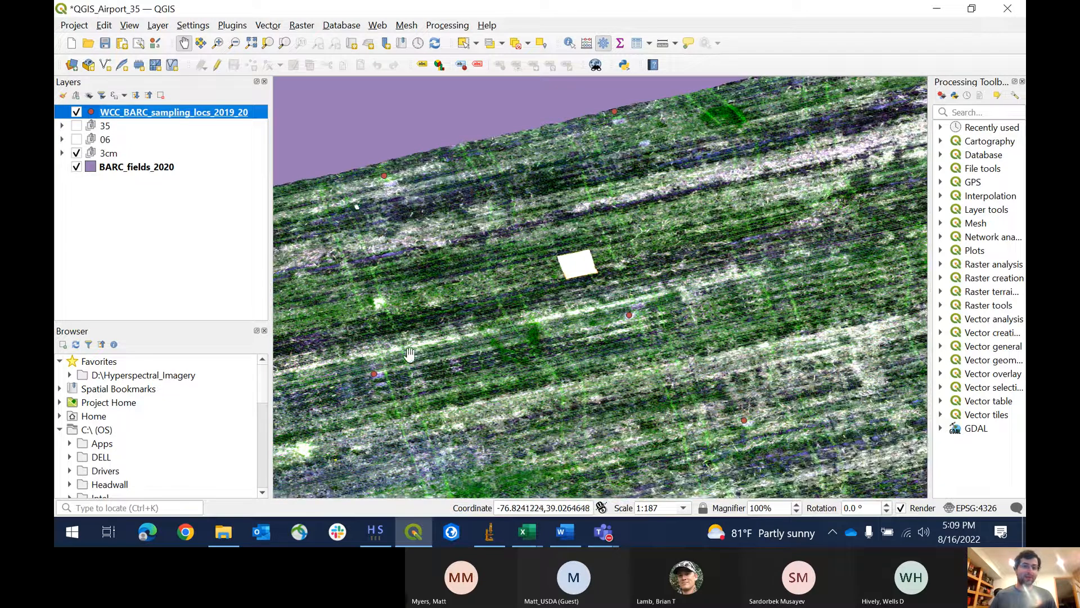
# Step: Measure a distance in meters across the 3cm imagery near a sampling point, and close the measurement
pyautogui.scroll(2, 335, 426)
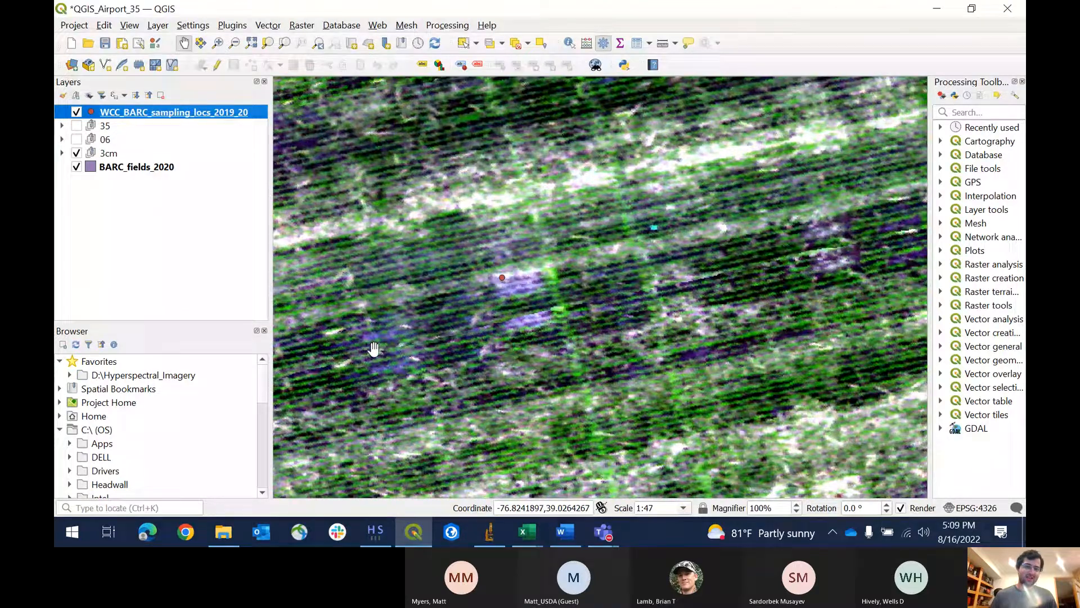
pyautogui.click(636, 43)
pyautogui.click(783, 203)
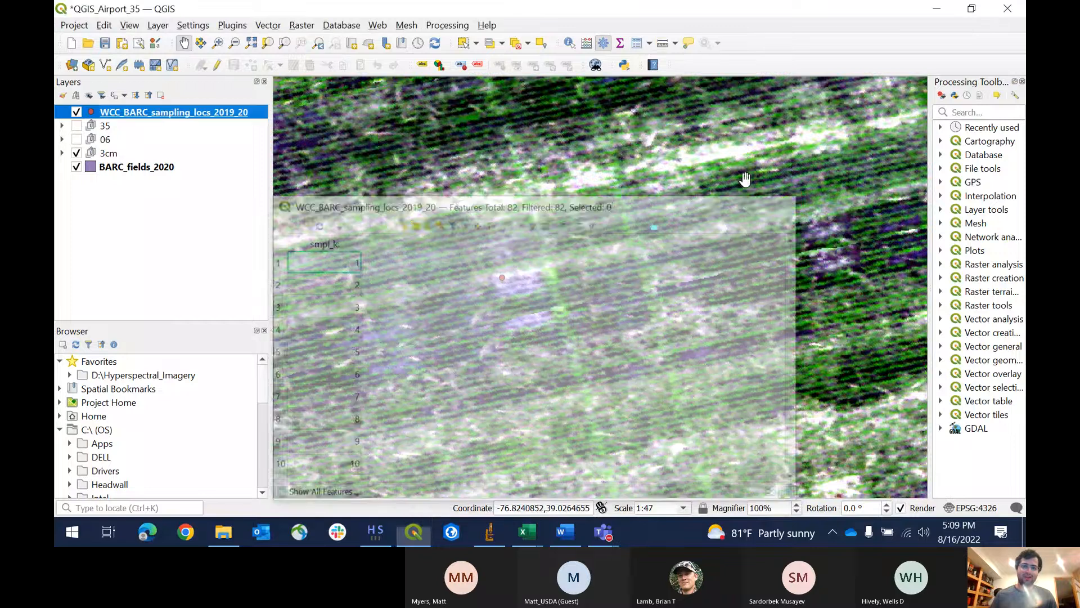
pyautogui.click(662, 43)
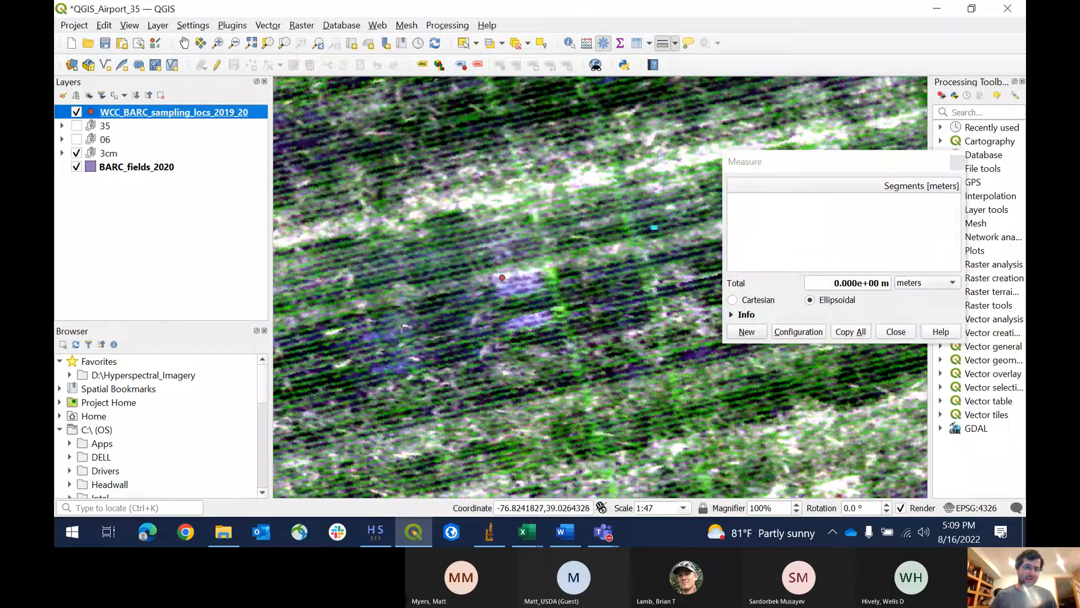
pyautogui.click(403, 328)
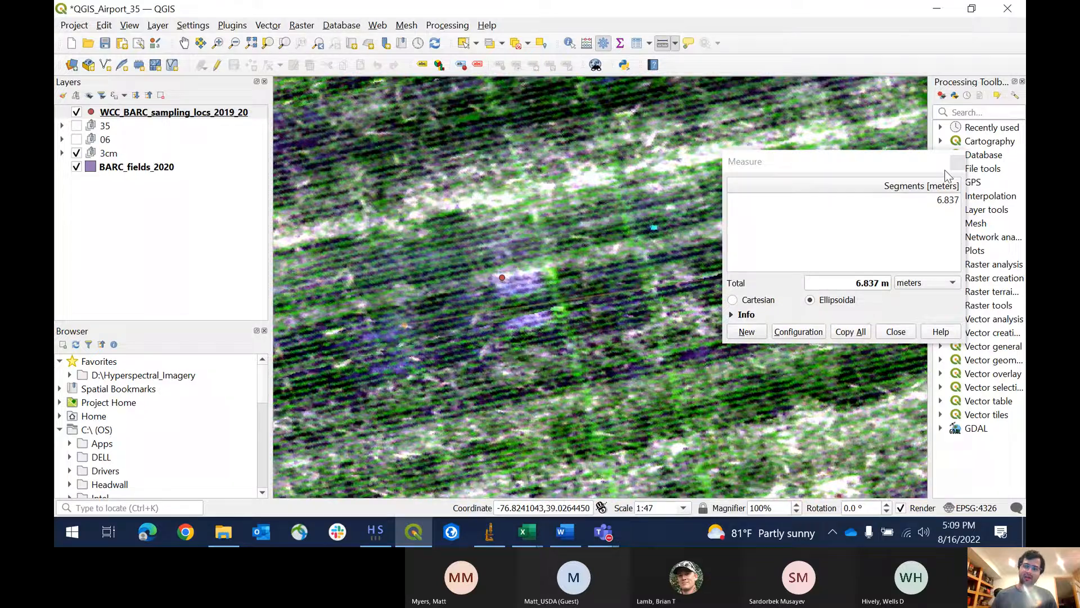
pyautogui.click(957, 162)
# Step: Examine the full extent of the airport field's 3cm mosaic and its sampling points
pyautogui.scroll(-2, 556, 223)
pyautogui.moveTo(557, 227); pyautogui.dragTo(504, 290)
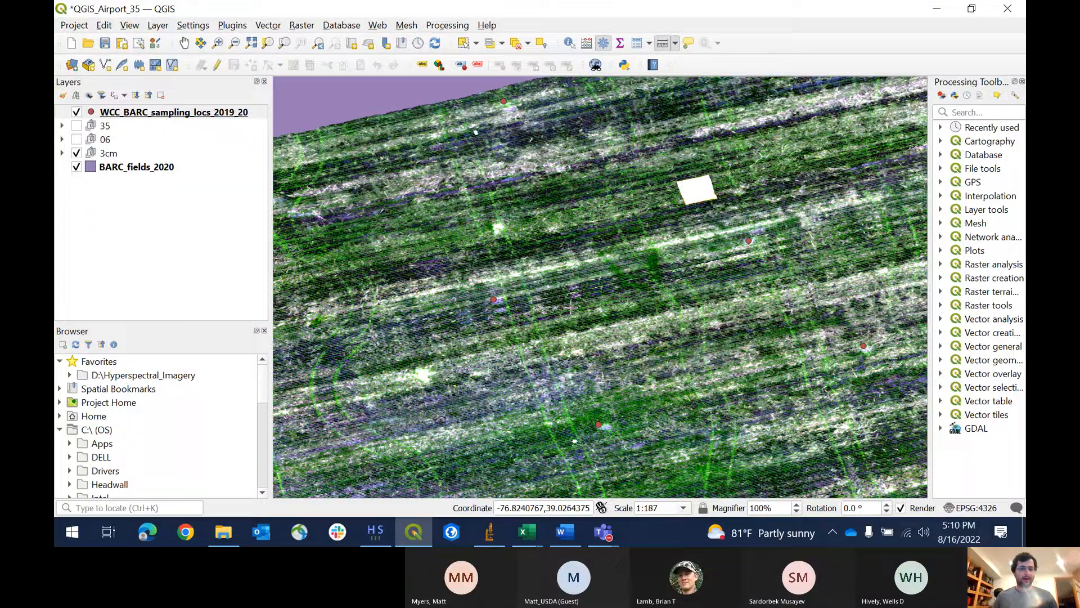
pyautogui.scroll(-1, 574, 305)
pyautogui.moveTo(574, 304); pyautogui.dragTo(552, 238)
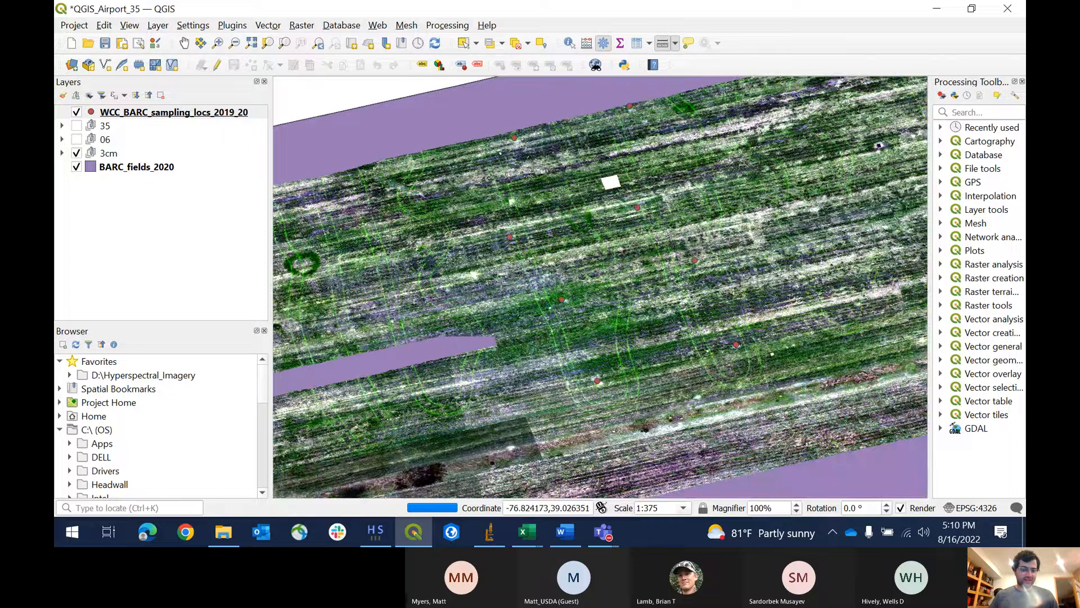
pyautogui.click(376, 534)
pyautogui.rightClick(378, 536)
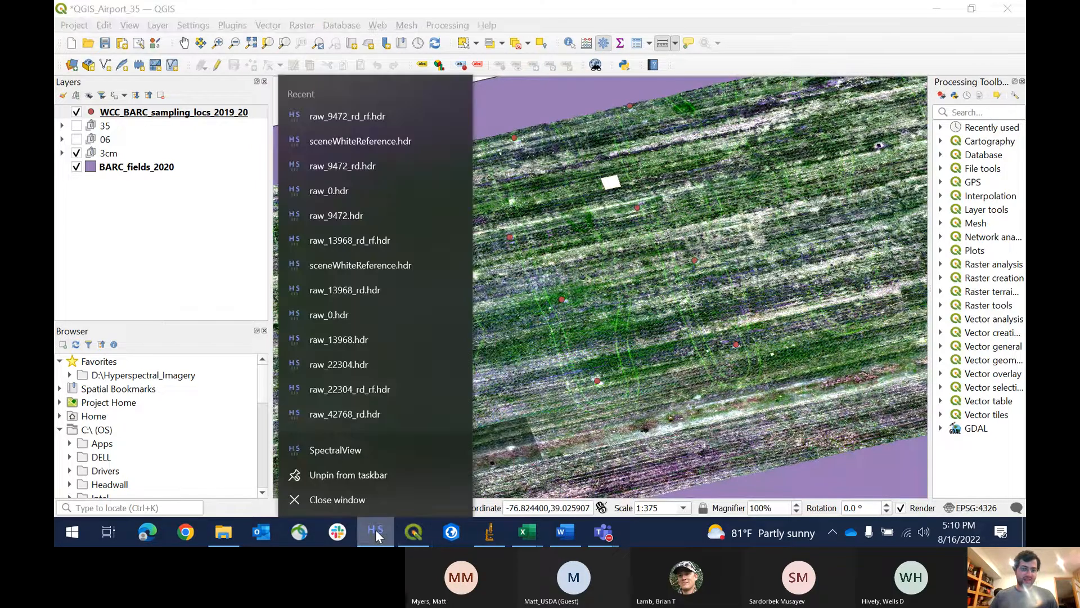
pyautogui.scroll(-1, 635, 294)
pyautogui.click(635, 294)
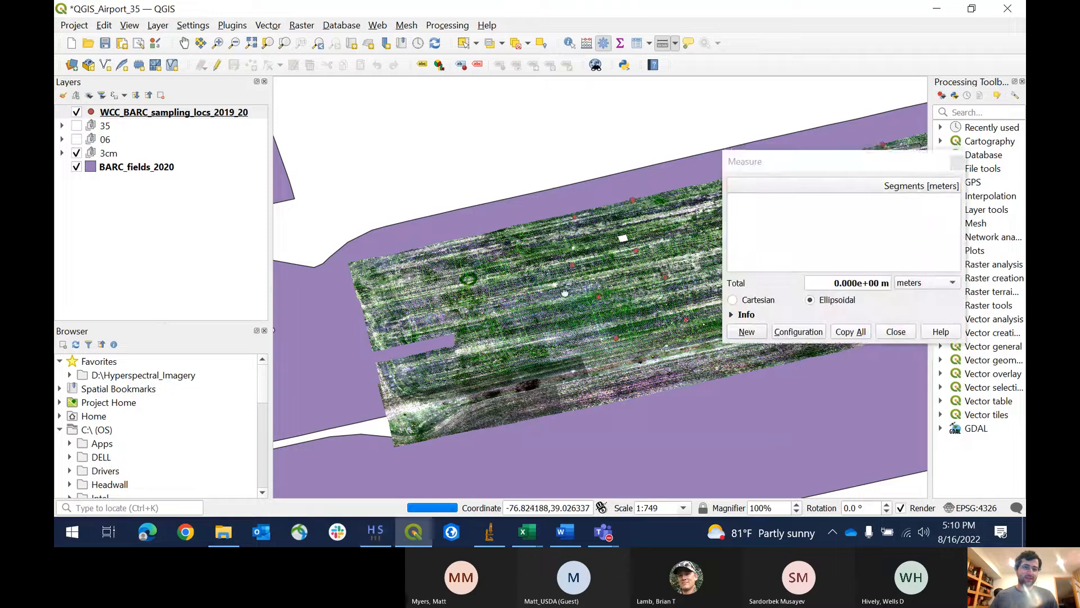
pyautogui.moveTo(565, 293); pyautogui.dragTo(542, 296)
pyautogui.click(958, 163)
pyautogui.moveTo(836, 191); pyautogui.dragTo(764, 210)
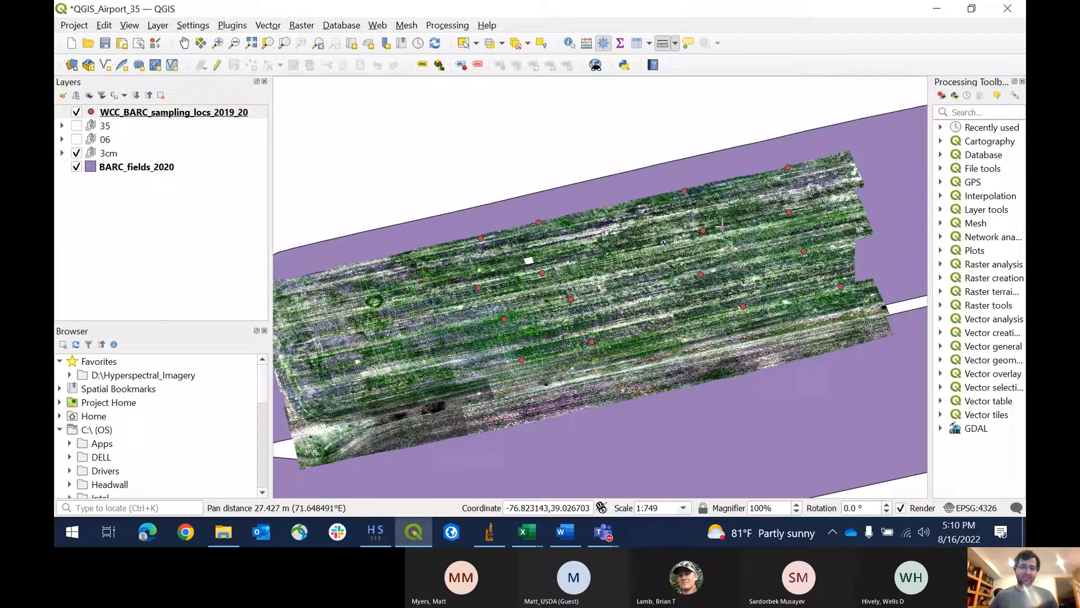
# Step: Open the QGIS_5-45 project and view the Odds and Evens group mosaic over the BARC_fields_2020 layer
pyautogui.rightClick(413, 532)
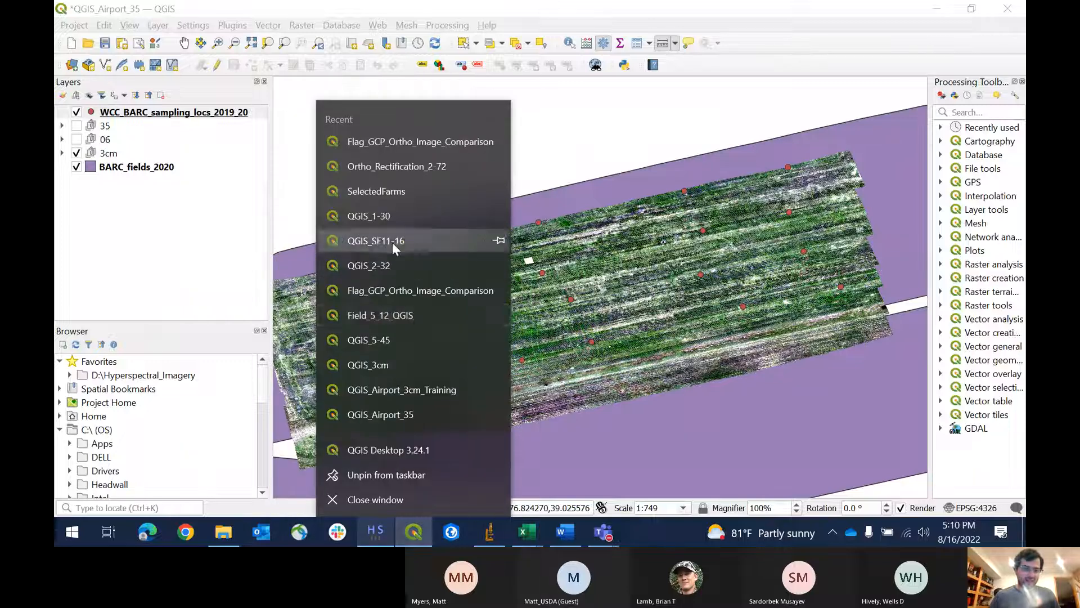
pyautogui.click(404, 335)
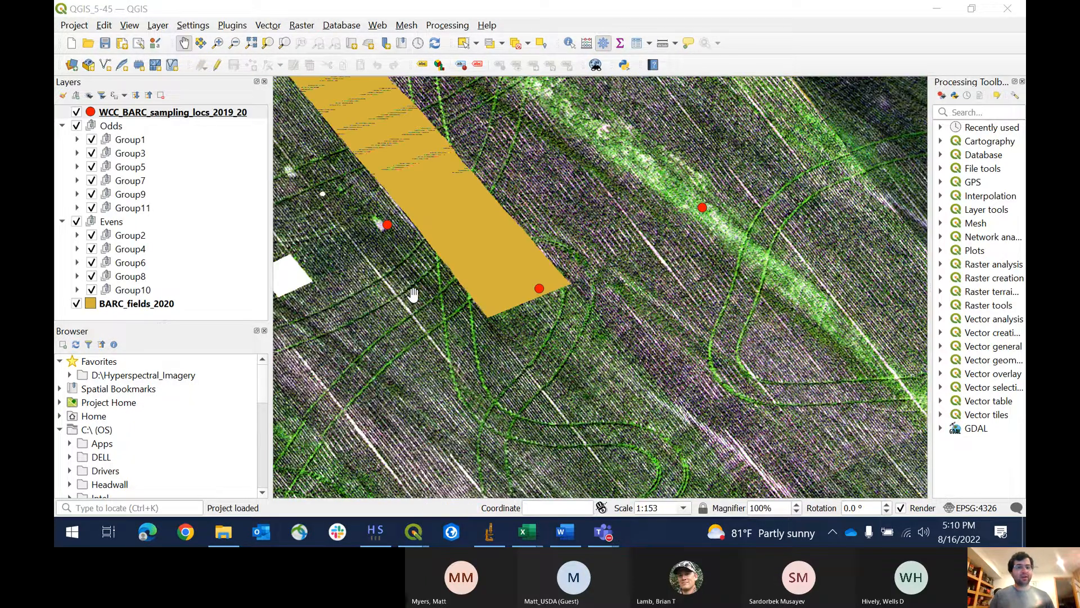
pyautogui.scroll(-1, 414, 293)
pyautogui.moveTo(414, 293); pyautogui.dragTo(473, 294)
pyautogui.scroll(-1, 479, 345)
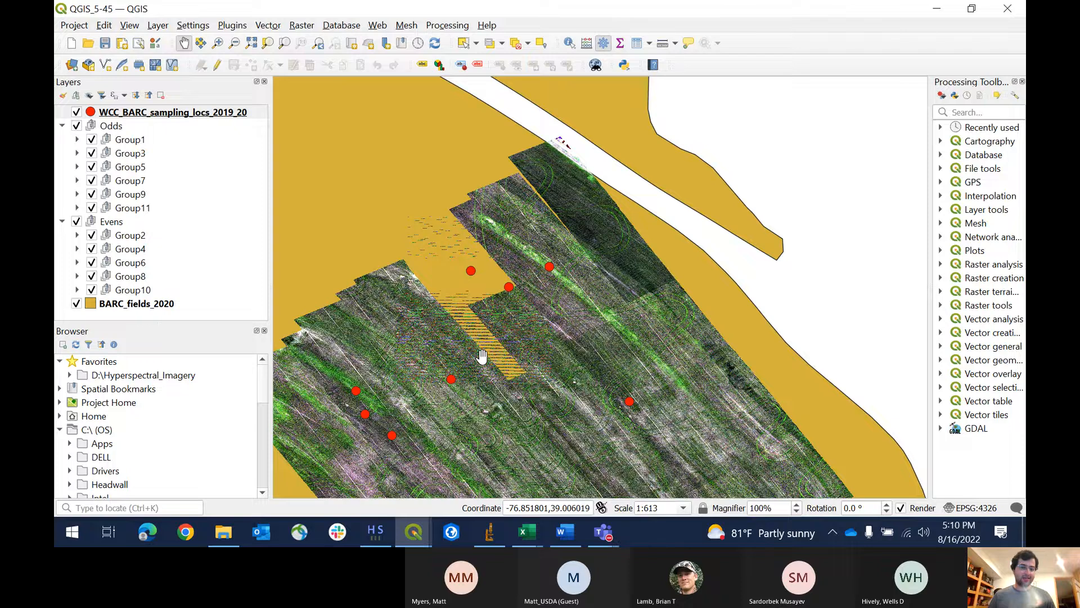
# Step: Examine the strip gap in the 5-45 mosaic, the imagery beside it and the nearby sampling points
pyautogui.scroll(6, 482, 355)
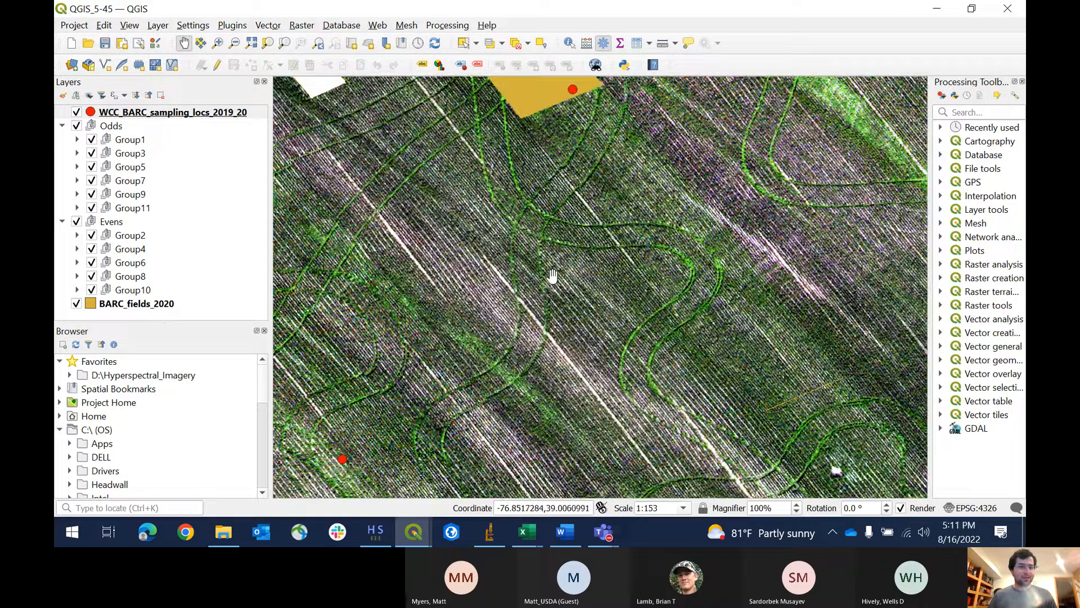
pyautogui.moveTo(547, 282); pyautogui.dragTo(555, 391)
pyautogui.moveTo(438, 197); pyautogui.dragTo(452, 321)
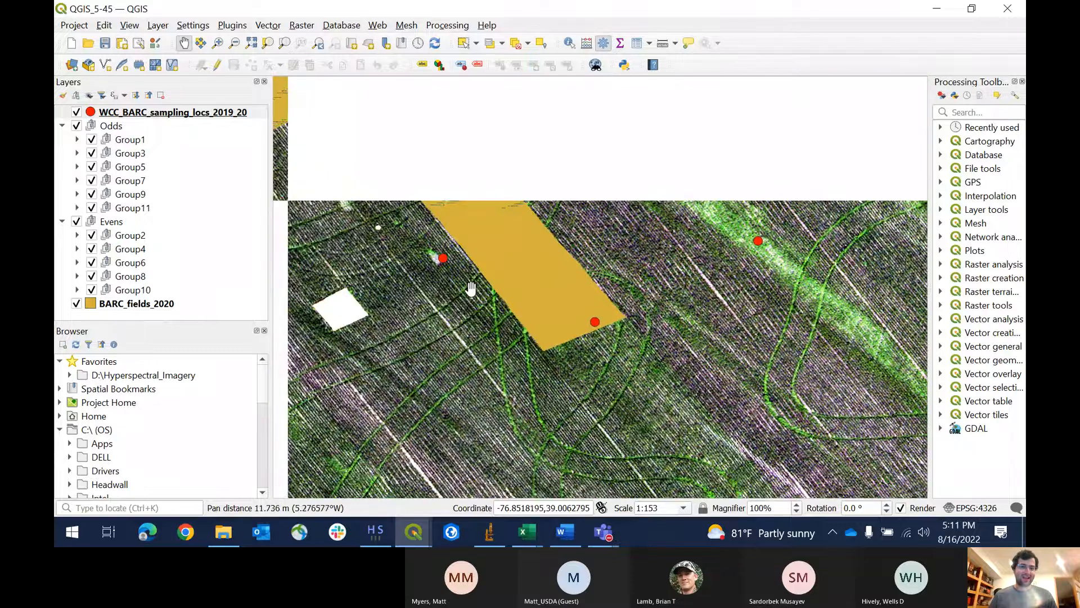
pyautogui.scroll(3, 456, 206)
pyautogui.scroll(-3, 456, 205)
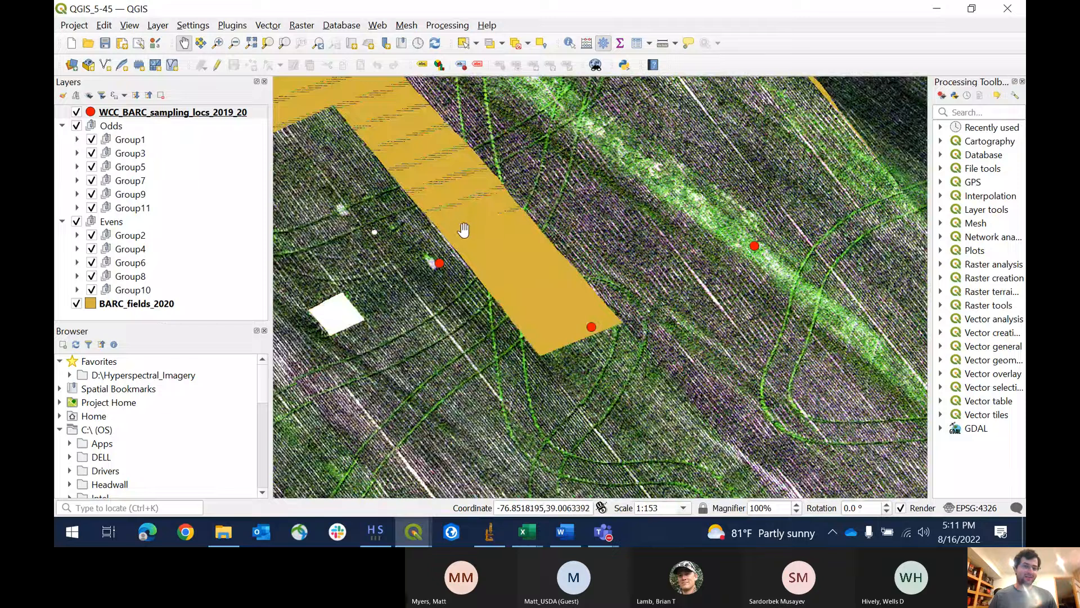
pyautogui.scroll(3, 460, 227)
pyautogui.scroll(-5, 446, 186)
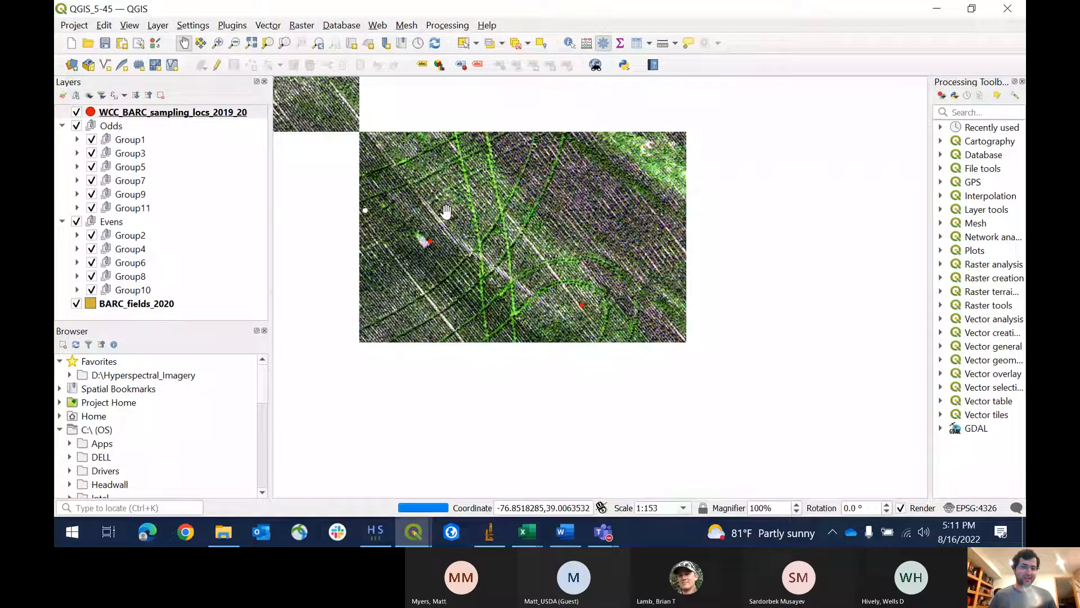
pyautogui.scroll(-3, 483, 253)
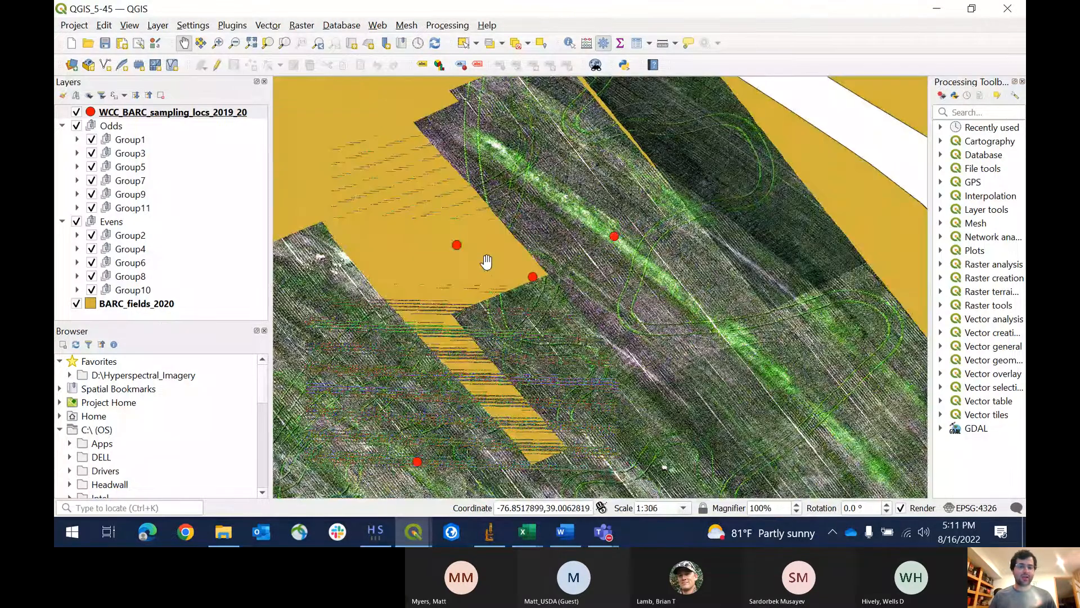
pyautogui.moveTo(529, 293); pyautogui.dragTo(514, 221)
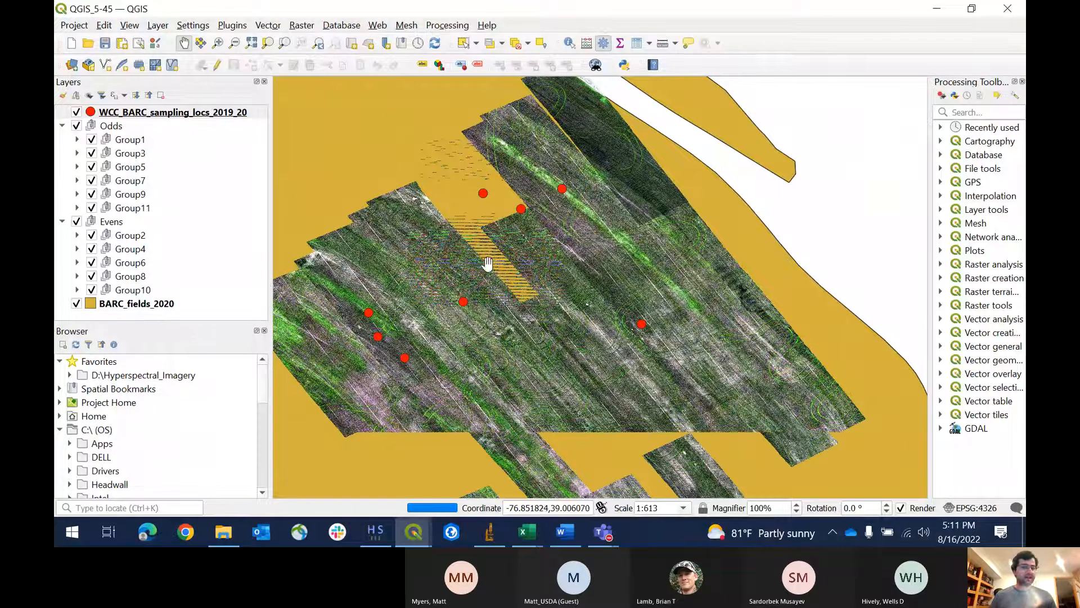
pyautogui.moveTo(552, 338); pyautogui.dragTo(518, 266)
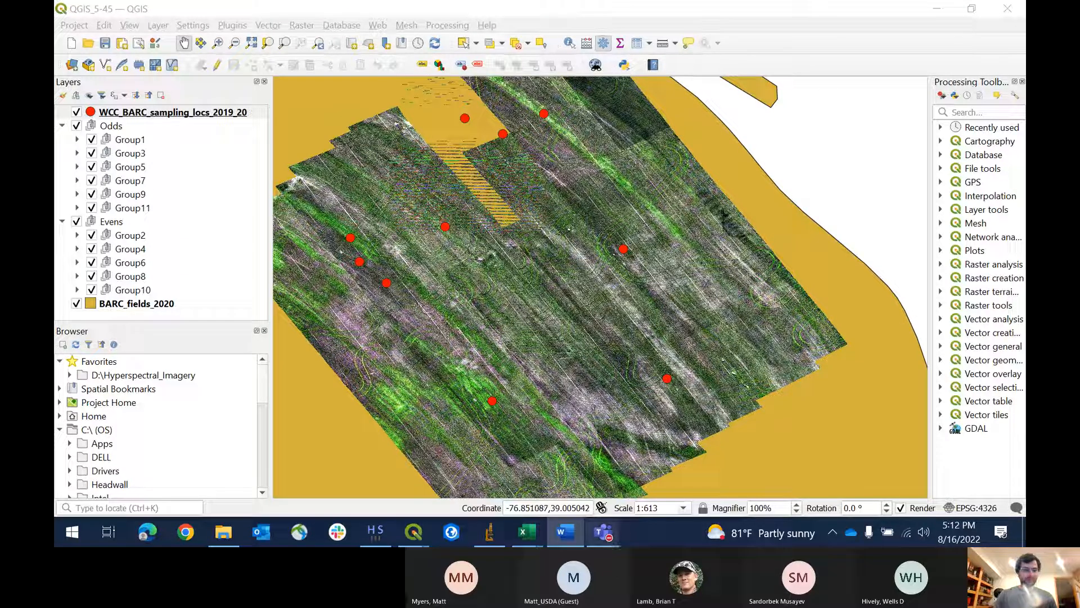
# Step: Switch to the Microsoft Teams training meeting window and open the meeting chat
pyautogui.moveTo(603, 532)
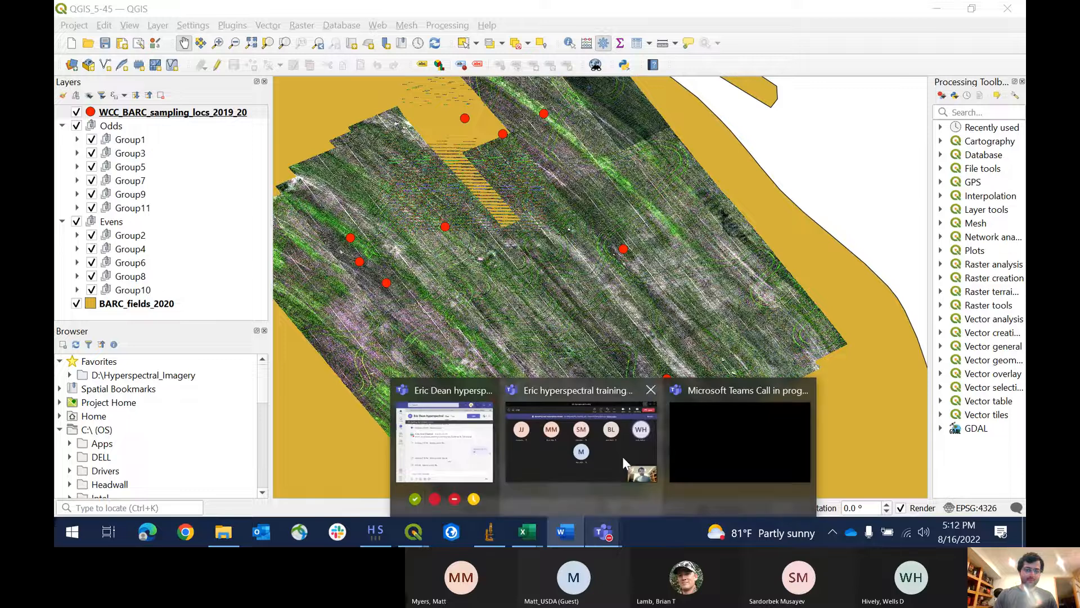
pyautogui.click(622, 457)
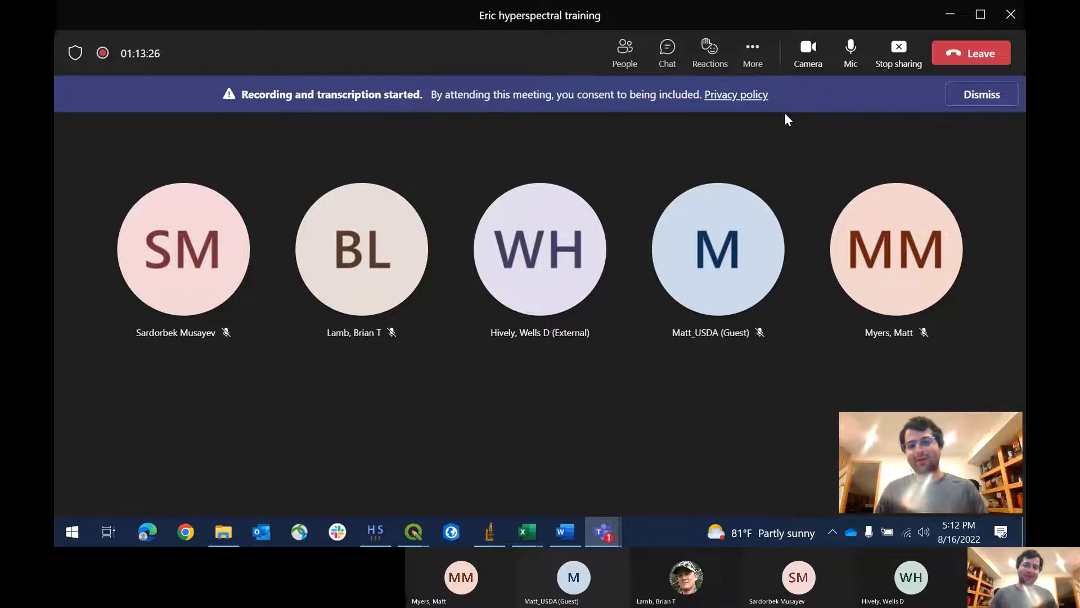
pyautogui.click(669, 65)
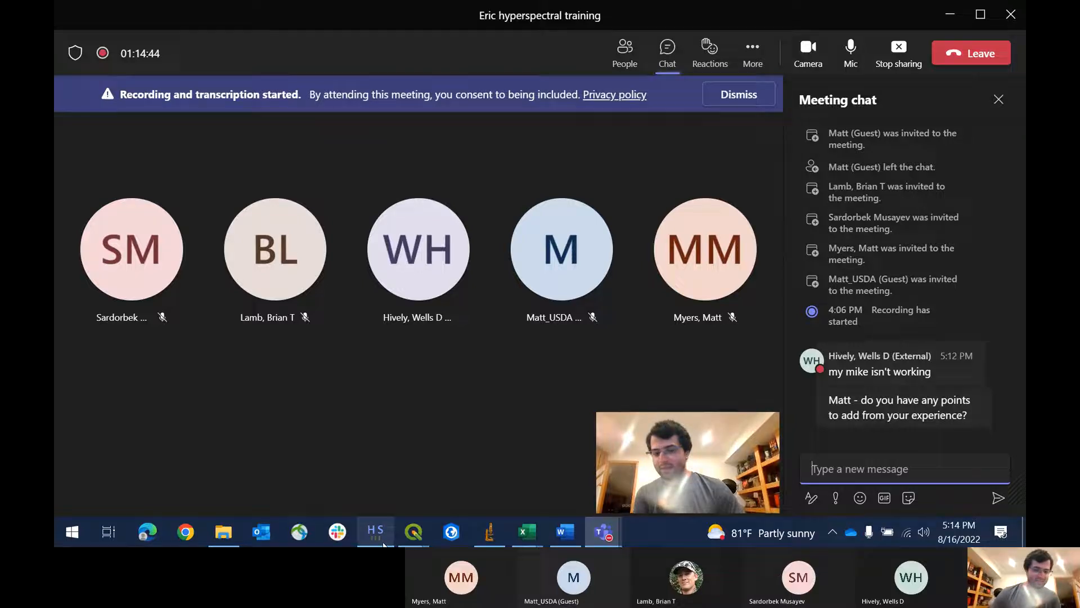
# Step: Switch back to the QGIS_5-45 project window and expand Group3 within the Odds layer group
pyautogui.moveTo(405, 542)
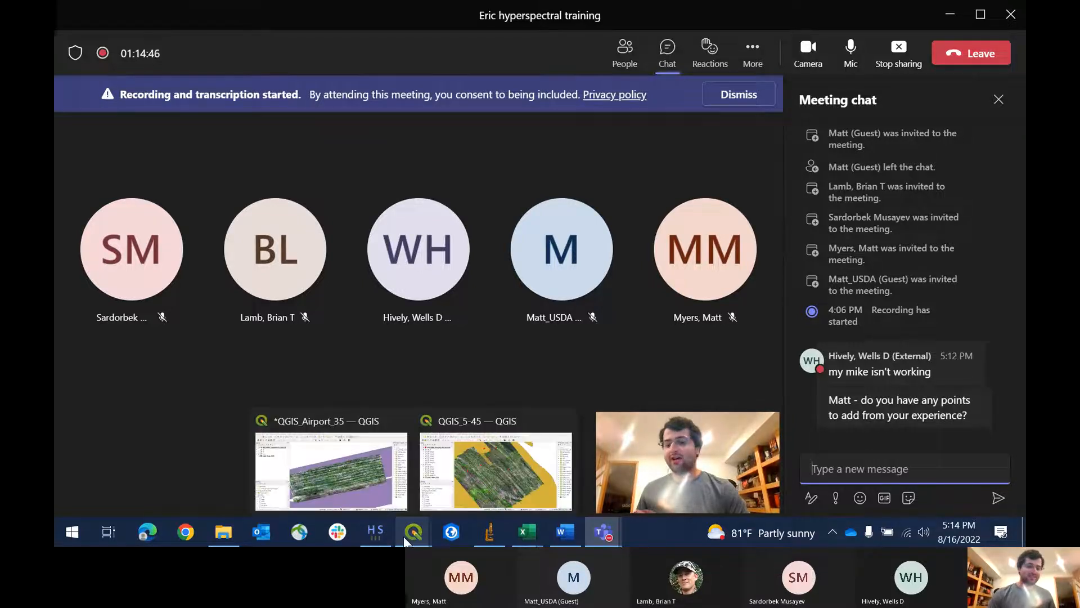
pyautogui.moveTo(364, 542)
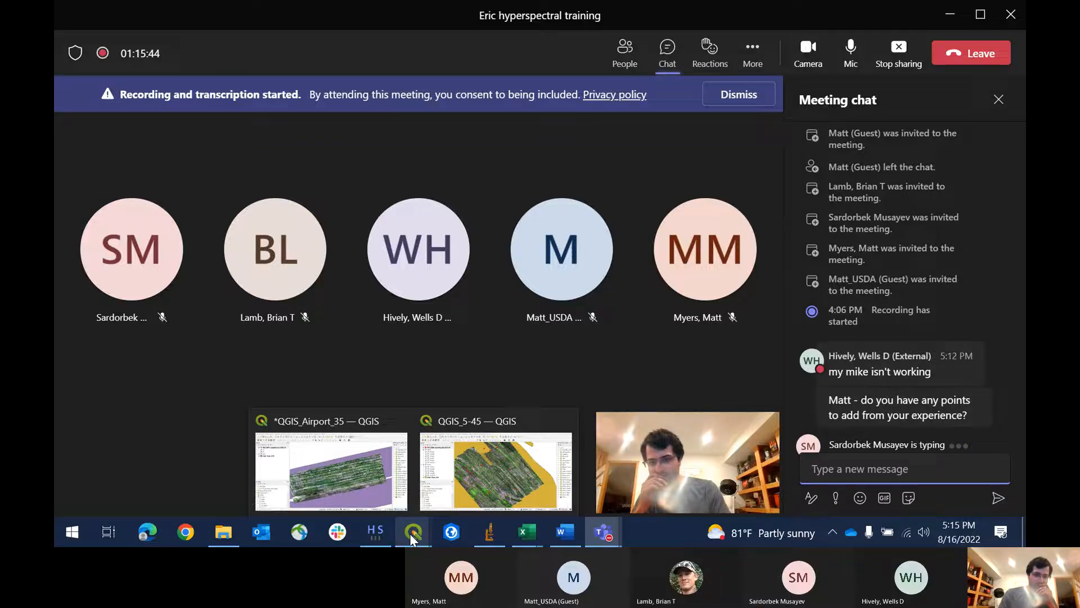
pyautogui.moveTo(504, 445)
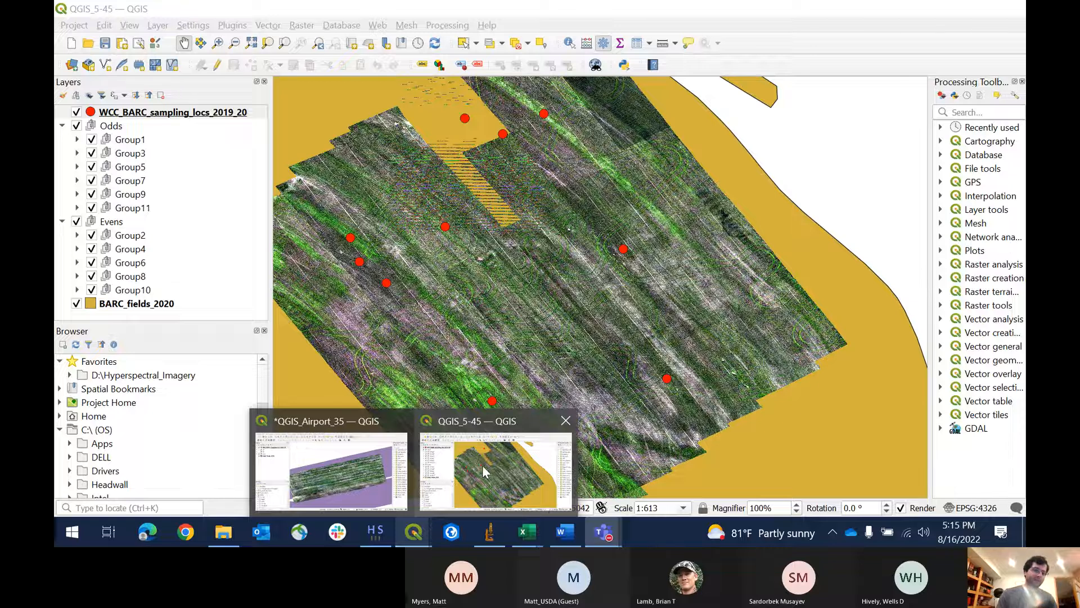
pyautogui.click(483, 467)
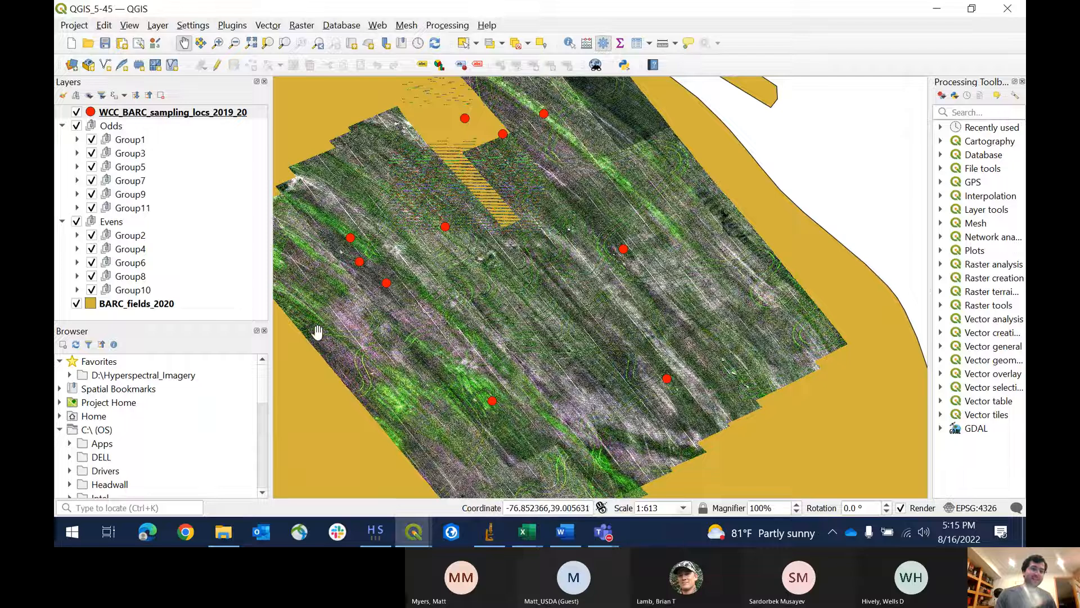
pyautogui.click(138, 154)
pyautogui.click(77, 153)
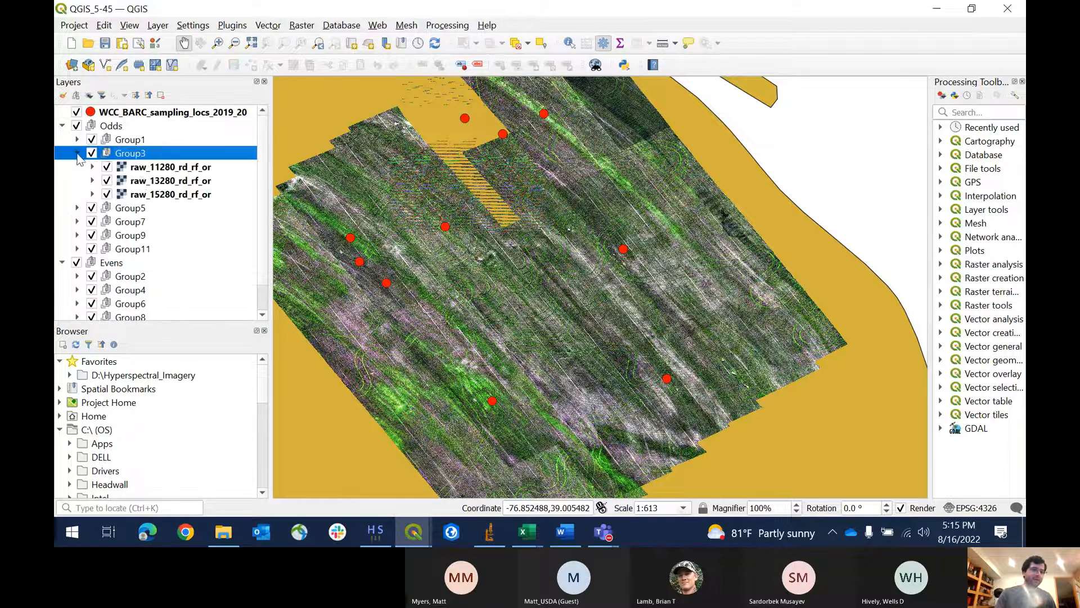
# Step: Review the additional no data value in the transparency properties of the raw_11280_rd_rf_or layer and accept the dialog
pyautogui.click(145, 170)
pyautogui.doubleClick(145, 172)
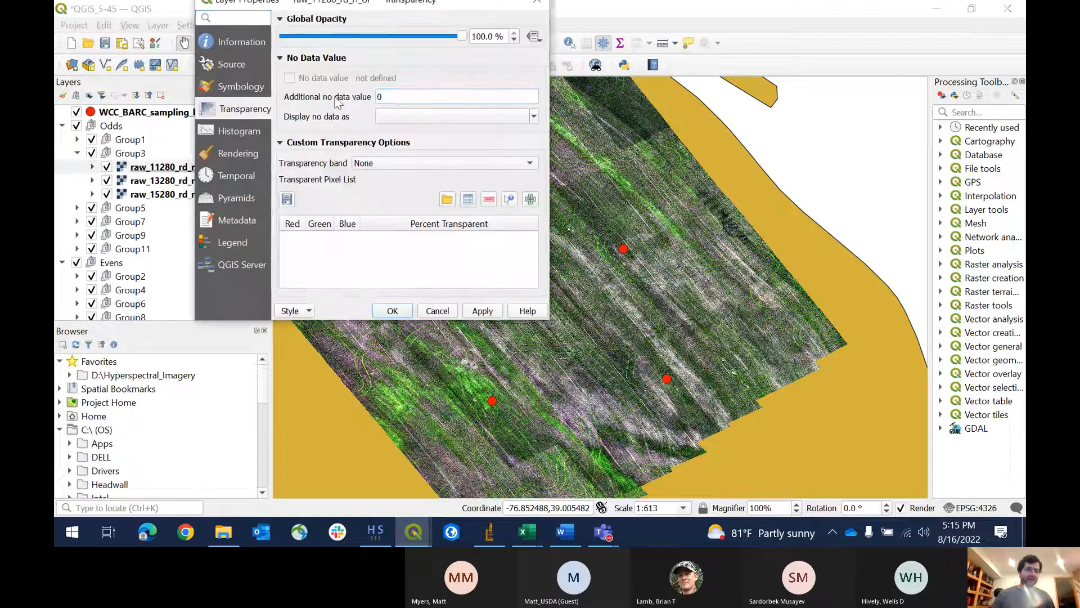
pyautogui.click(414, 96)
pyautogui.click(392, 311)
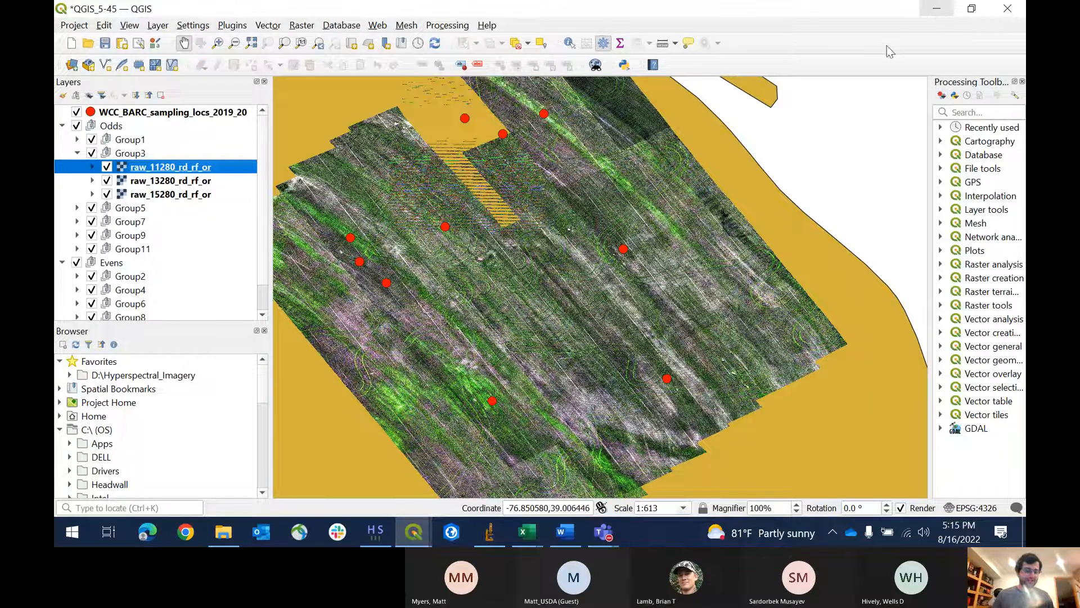
# Step: Open the recent presentation Hyperspectral-SpectralView_Updates_Insights.pptx in PowerPoint
pyautogui.click(72, 531)
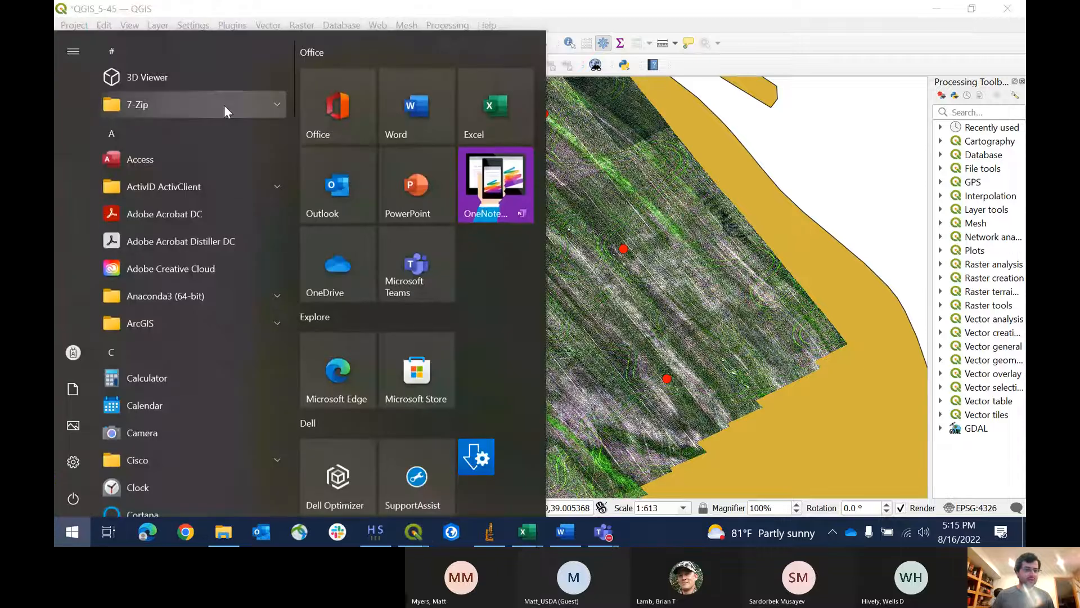
pyautogui.rightClick(409, 191)
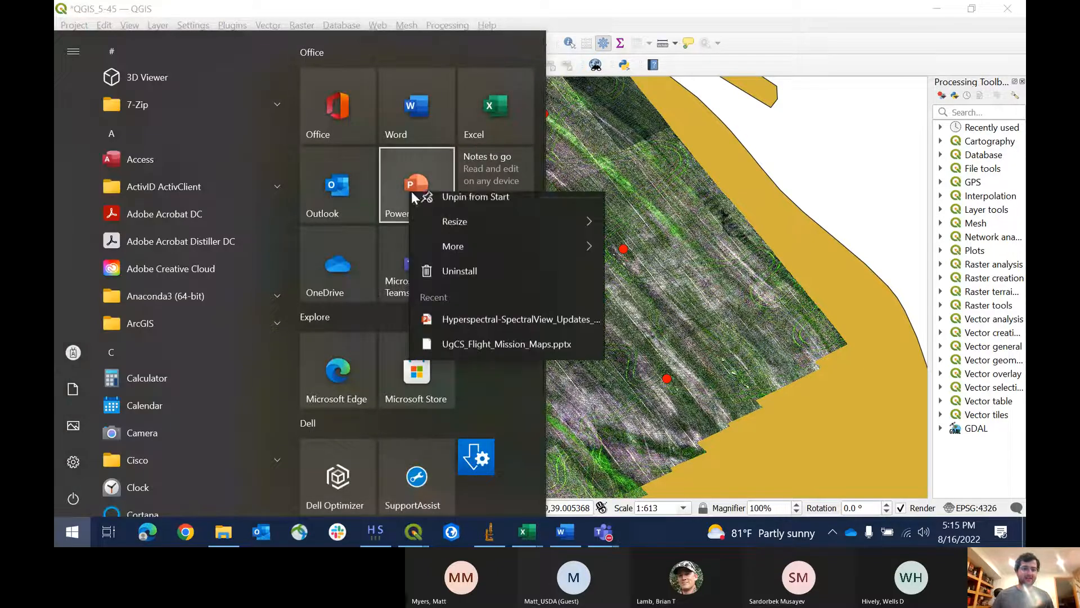
pyautogui.click(461, 341)
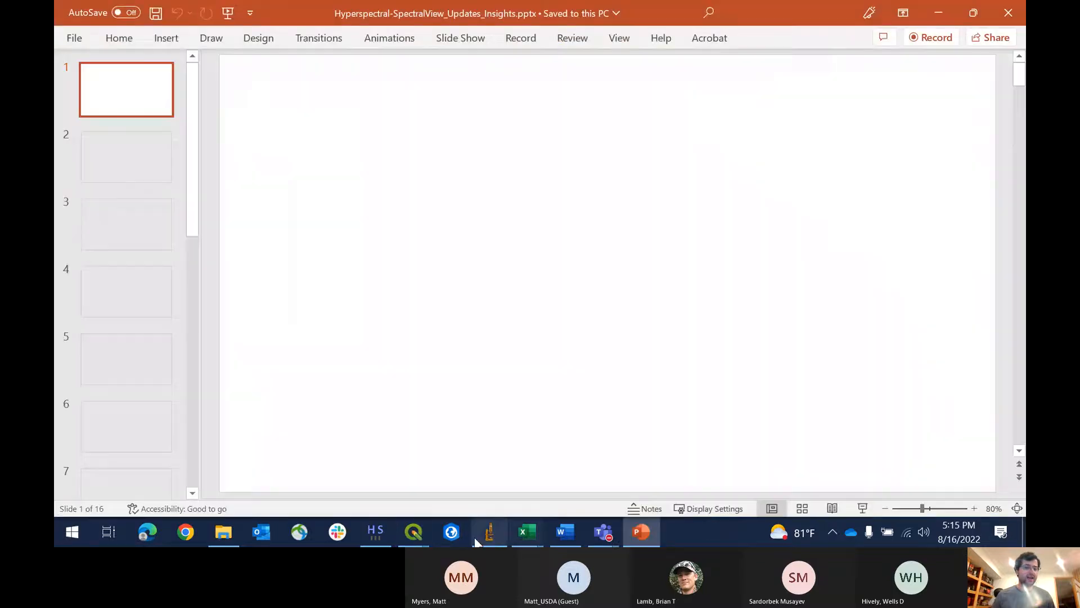